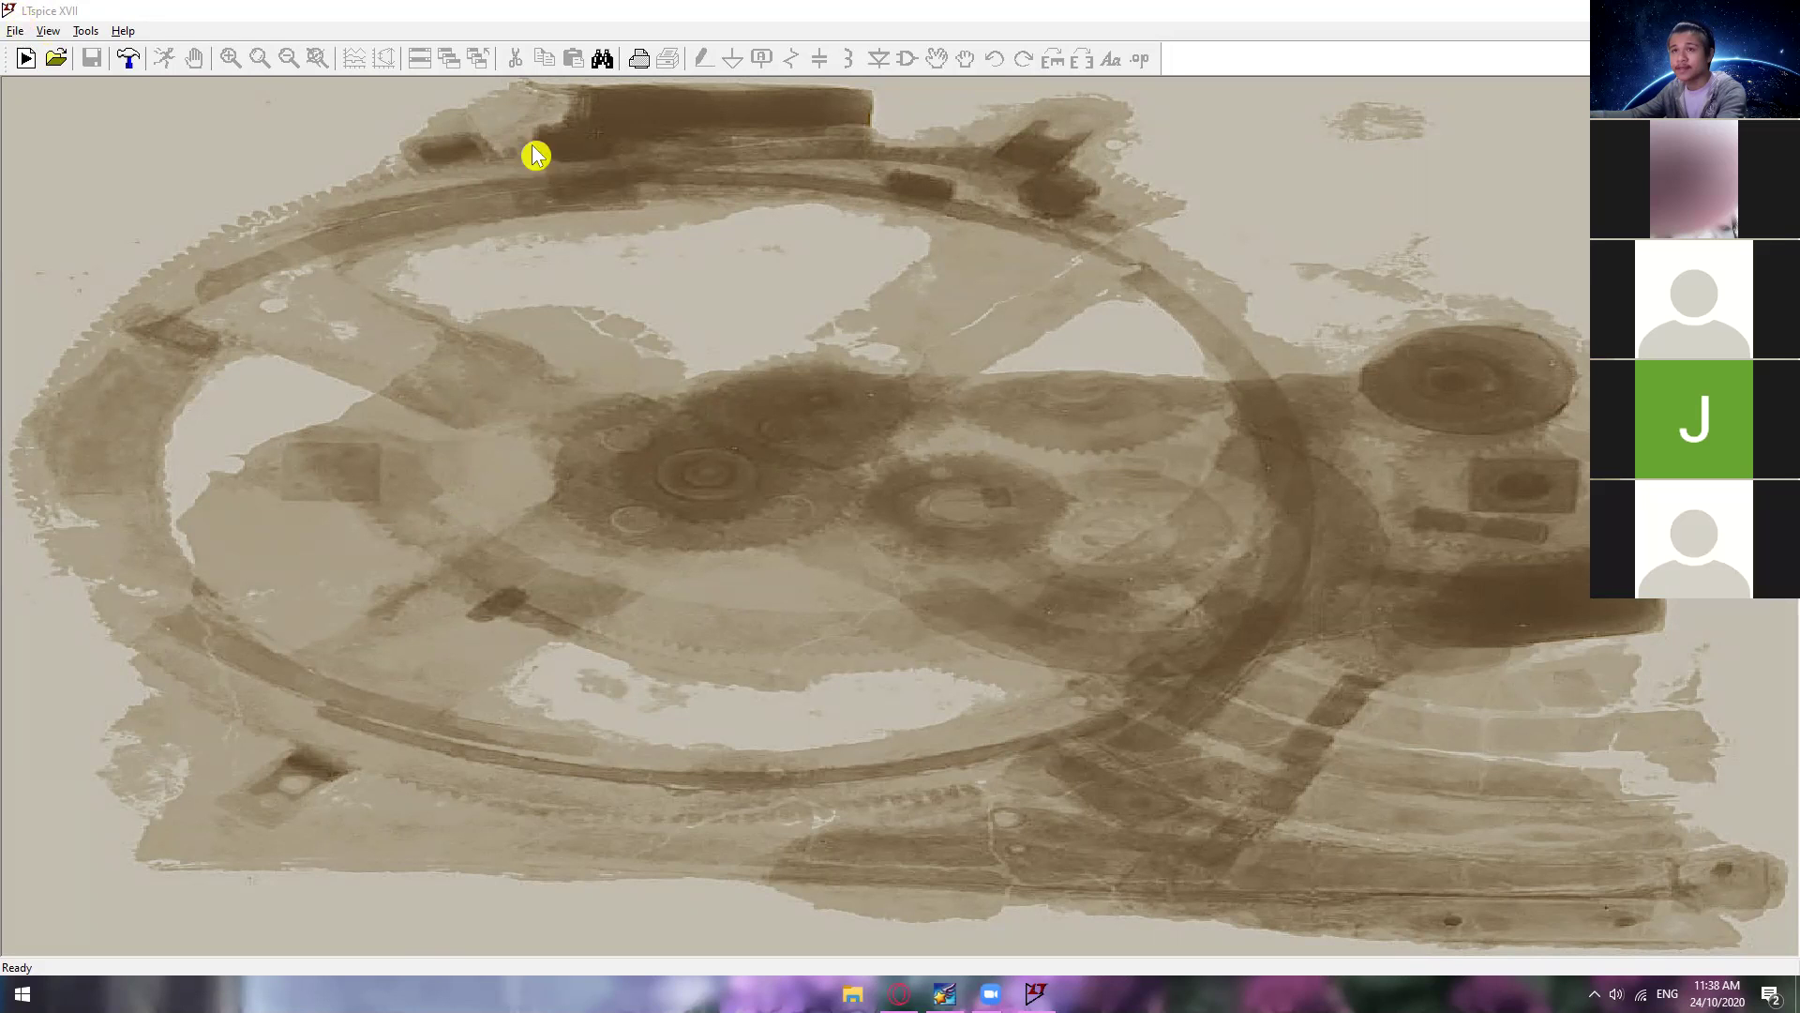
# Step: Create a new blank schematic
pyautogui.click(15, 34)
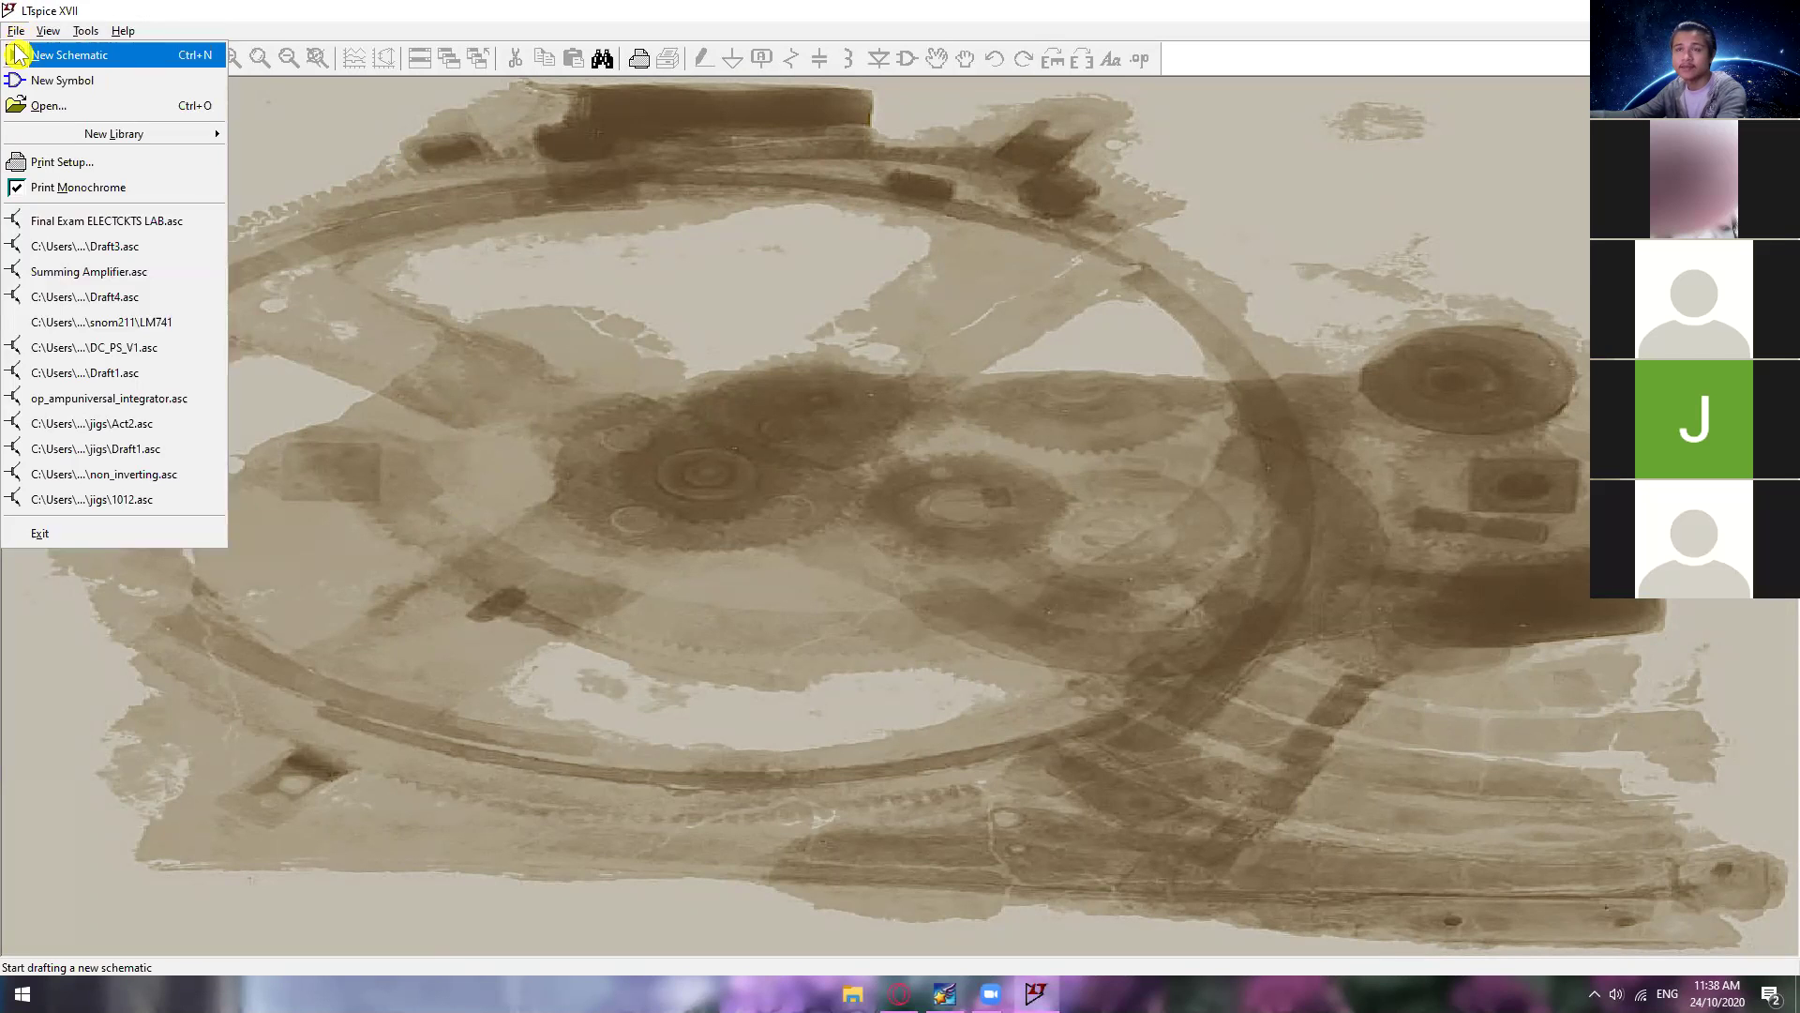
pyautogui.click(64, 57)
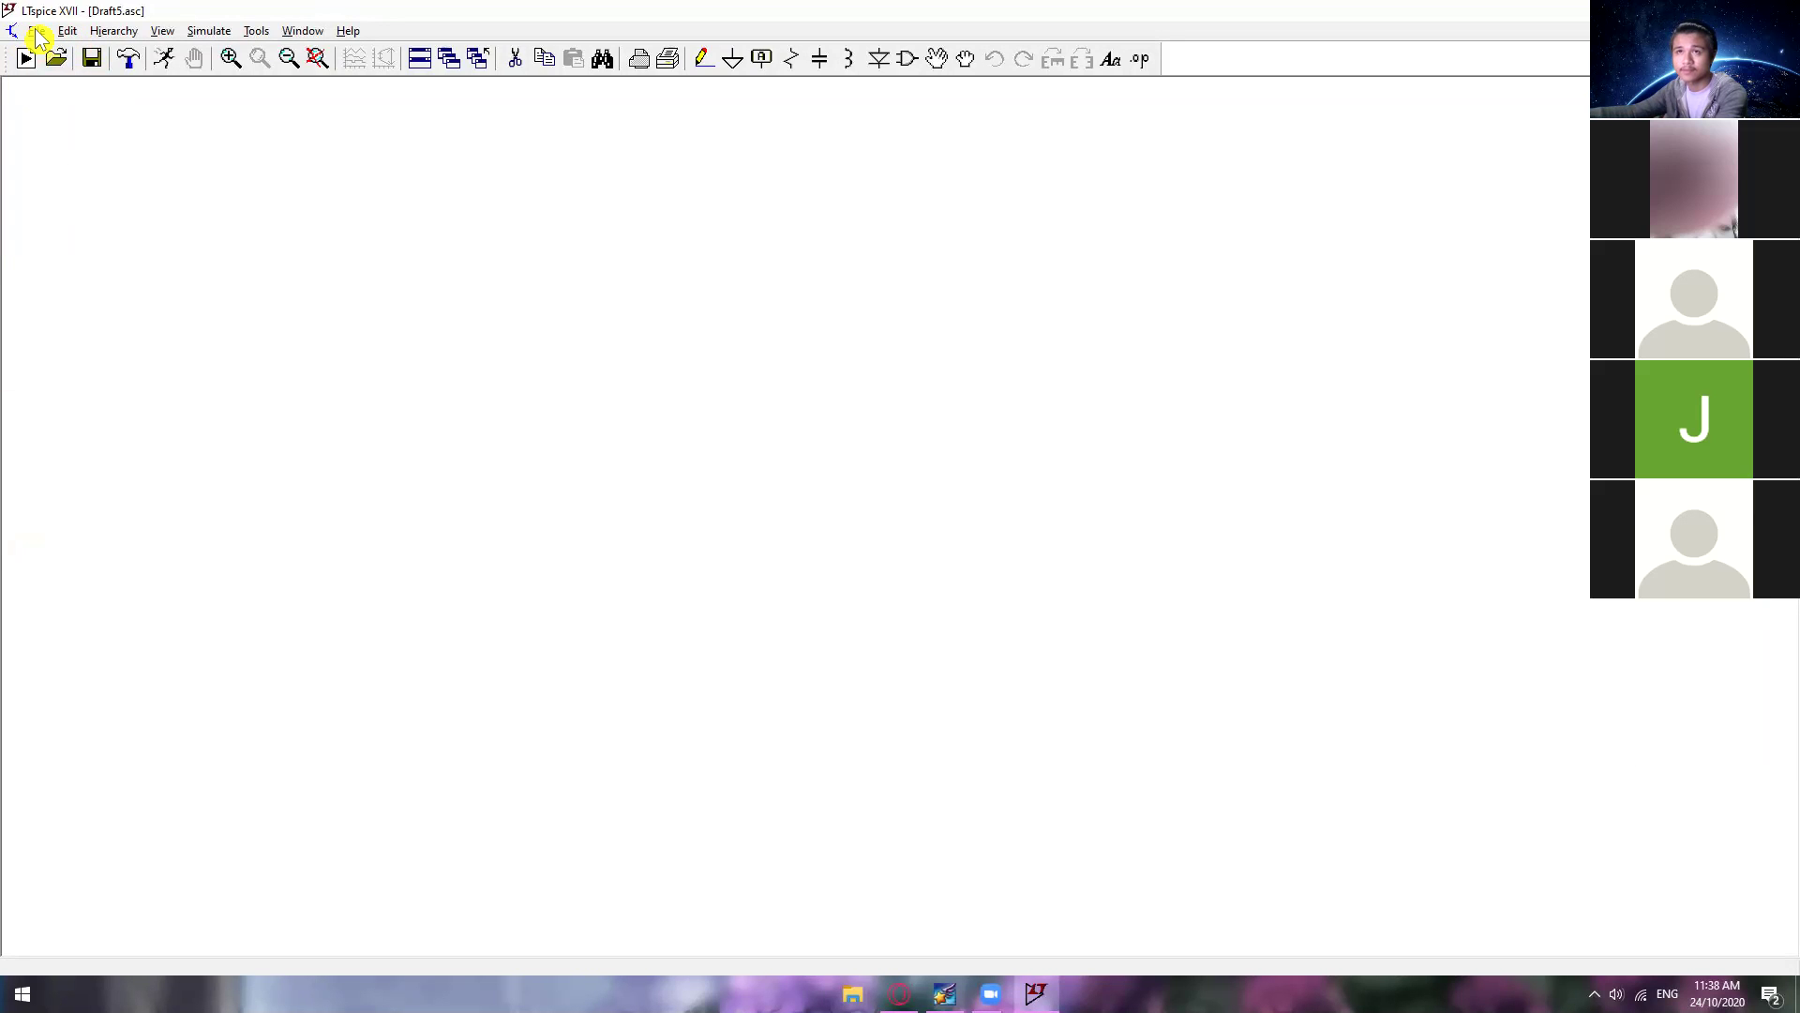
pyautogui.click(230, 58)
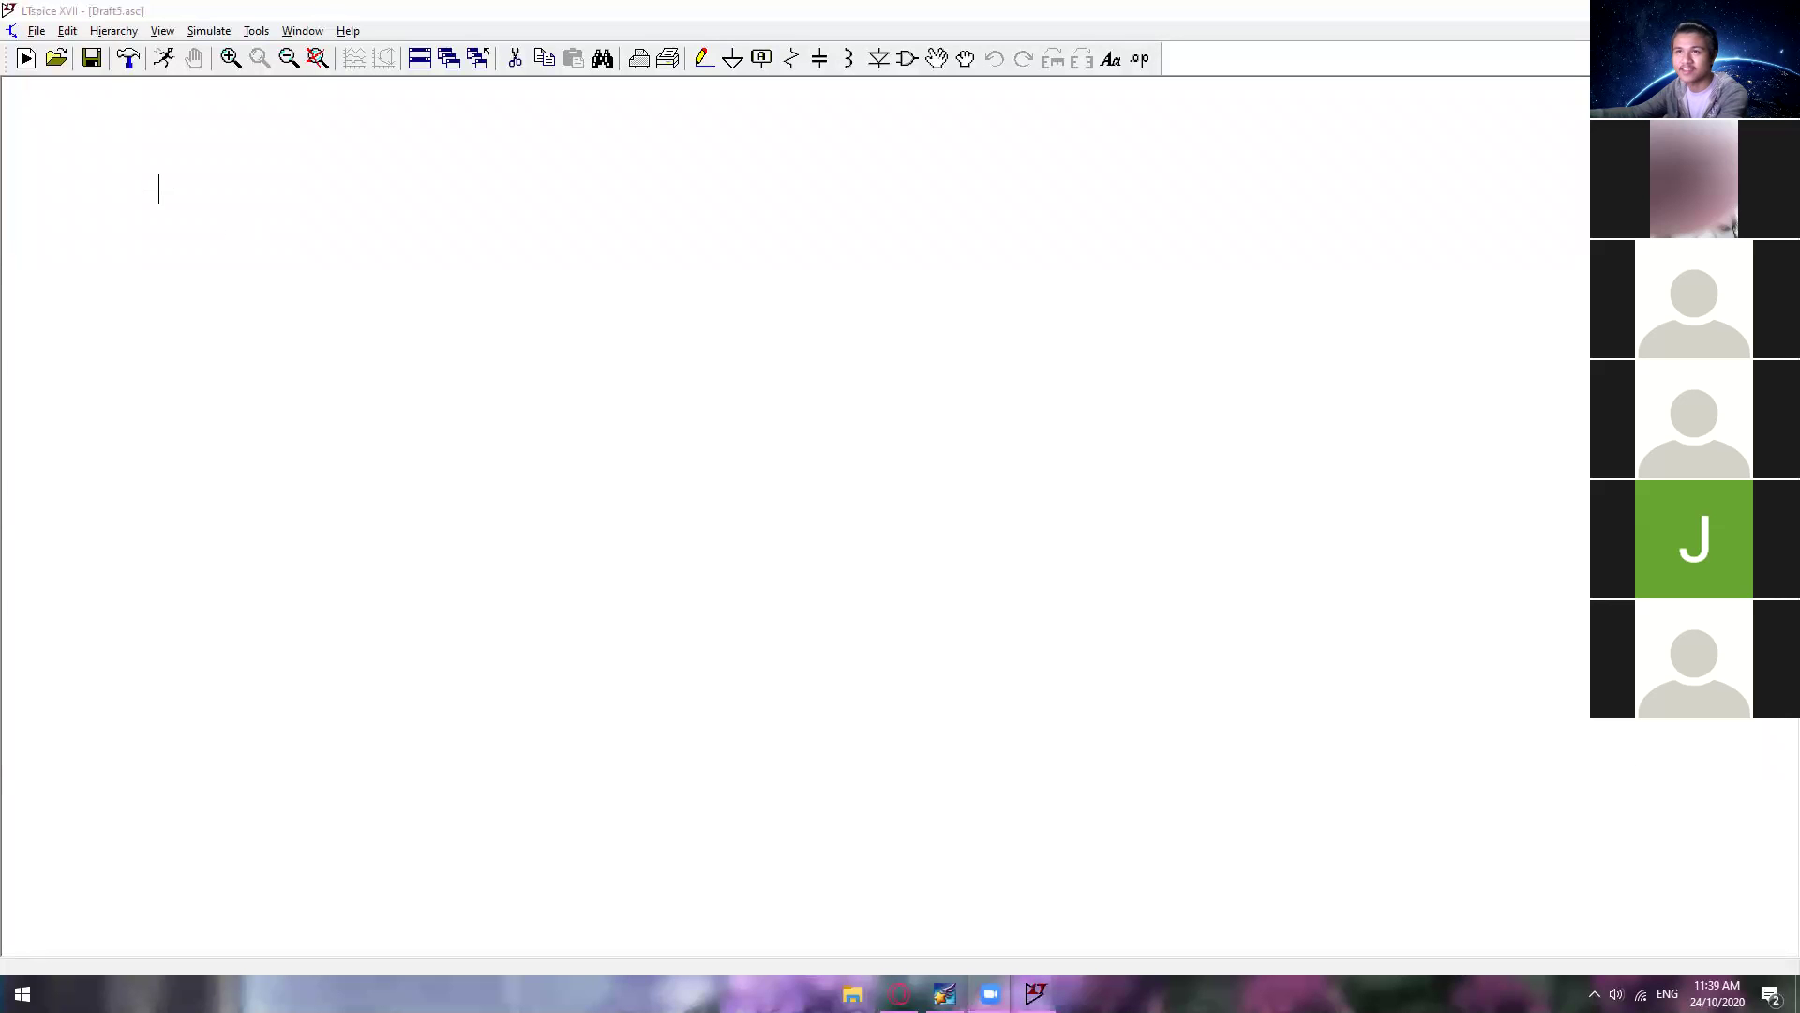
pyautogui.click(305, 31)
pyautogui.moveTo(248, 33)
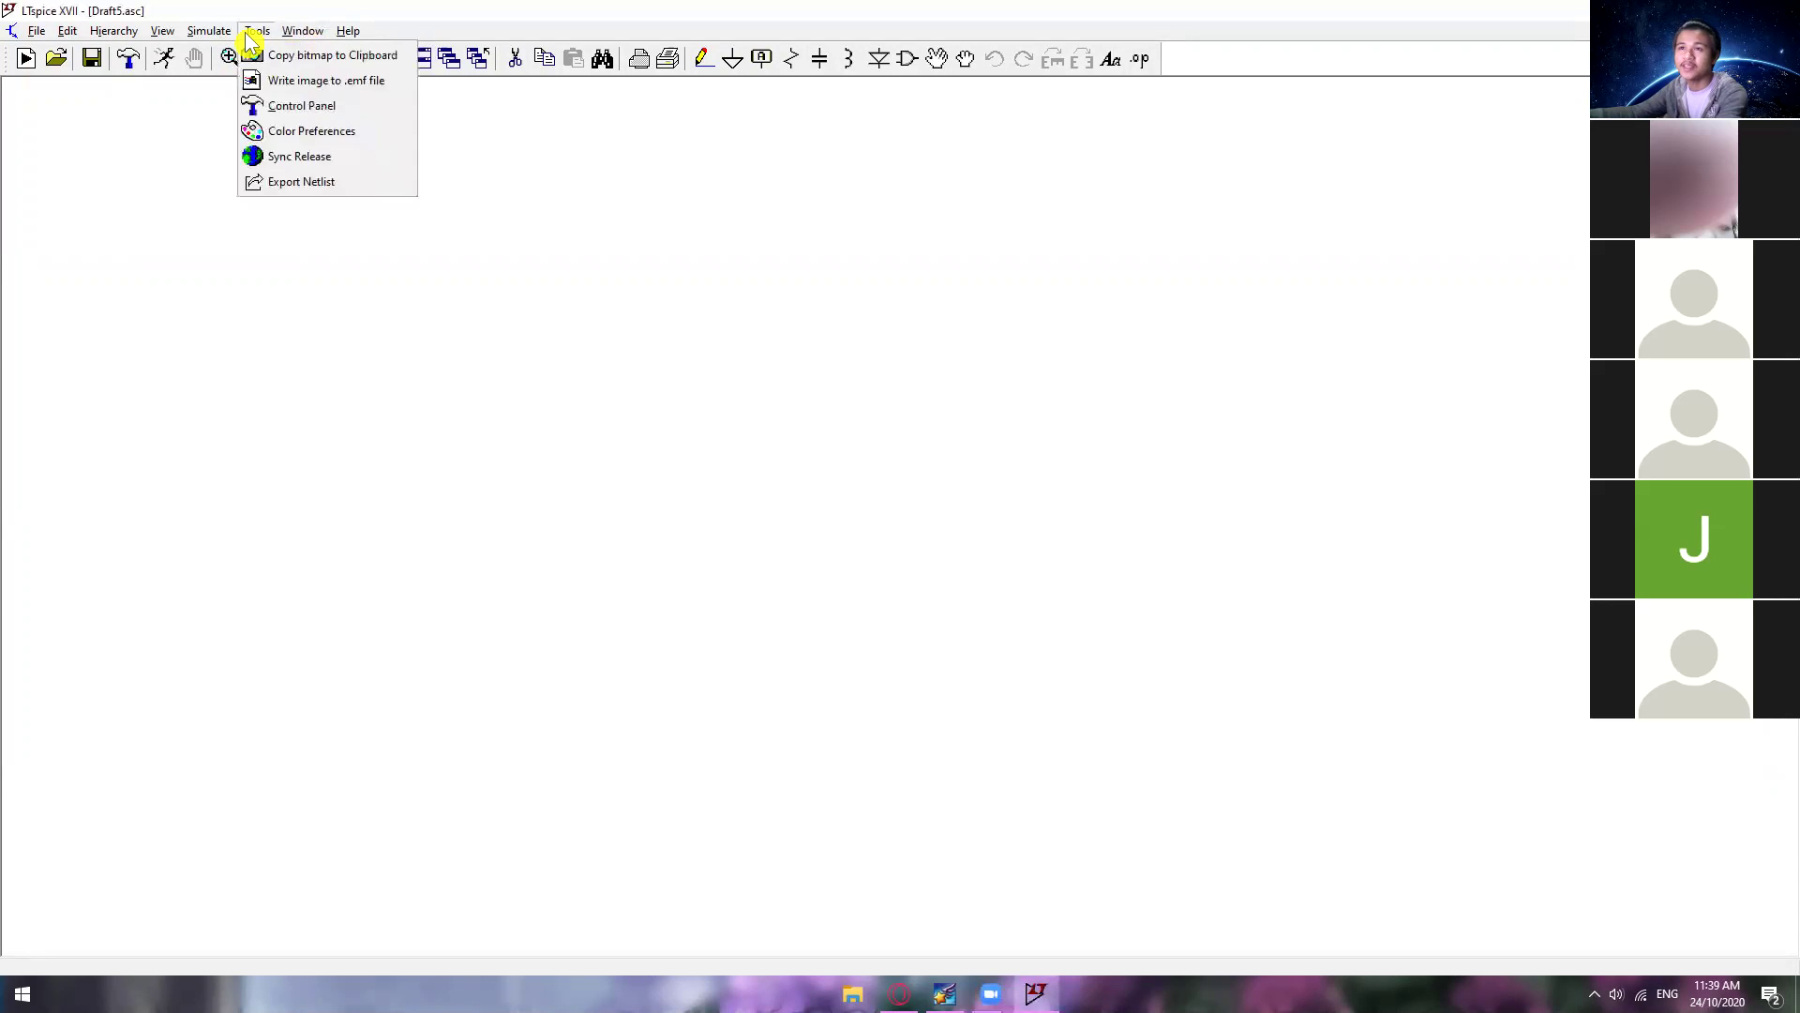
pyautogui.click(295, 140)
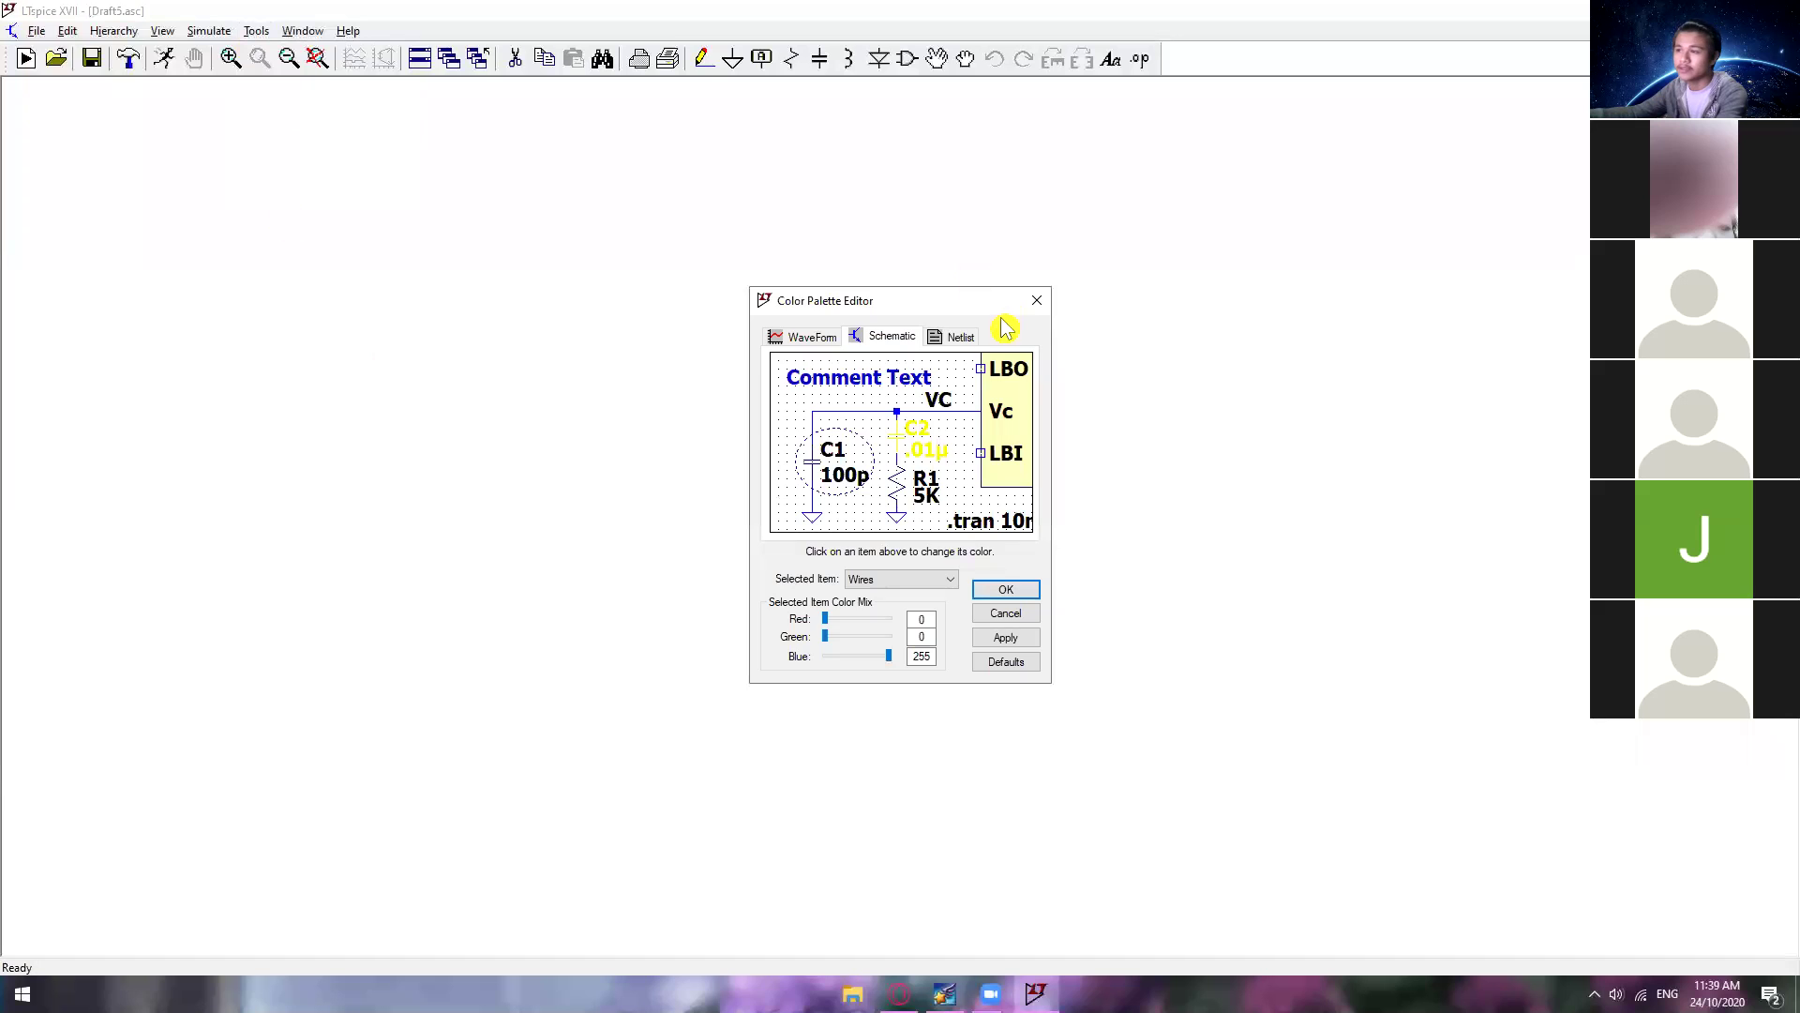
pyautogui.click(261, 30)
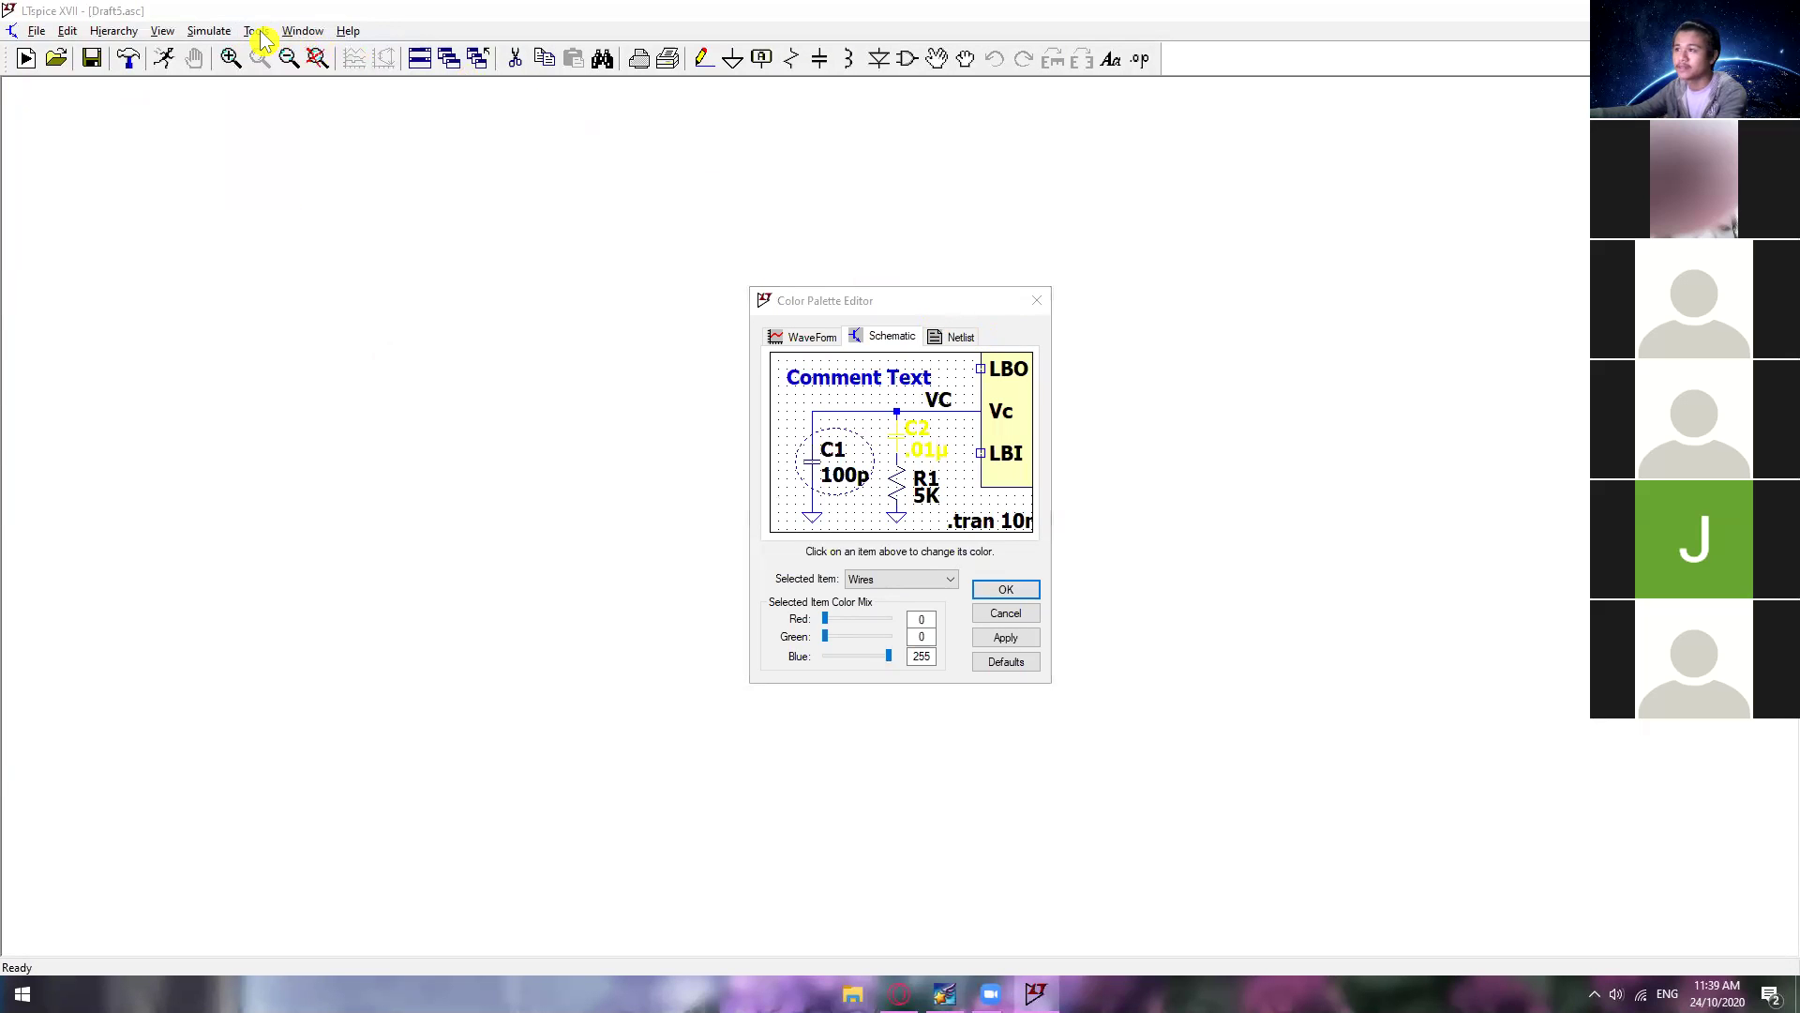
pyautogui.press('Escape')
# Step: Open the Color Preferences for the schematic and shift the editor slightly aside
pyautogui.click(259, 30)
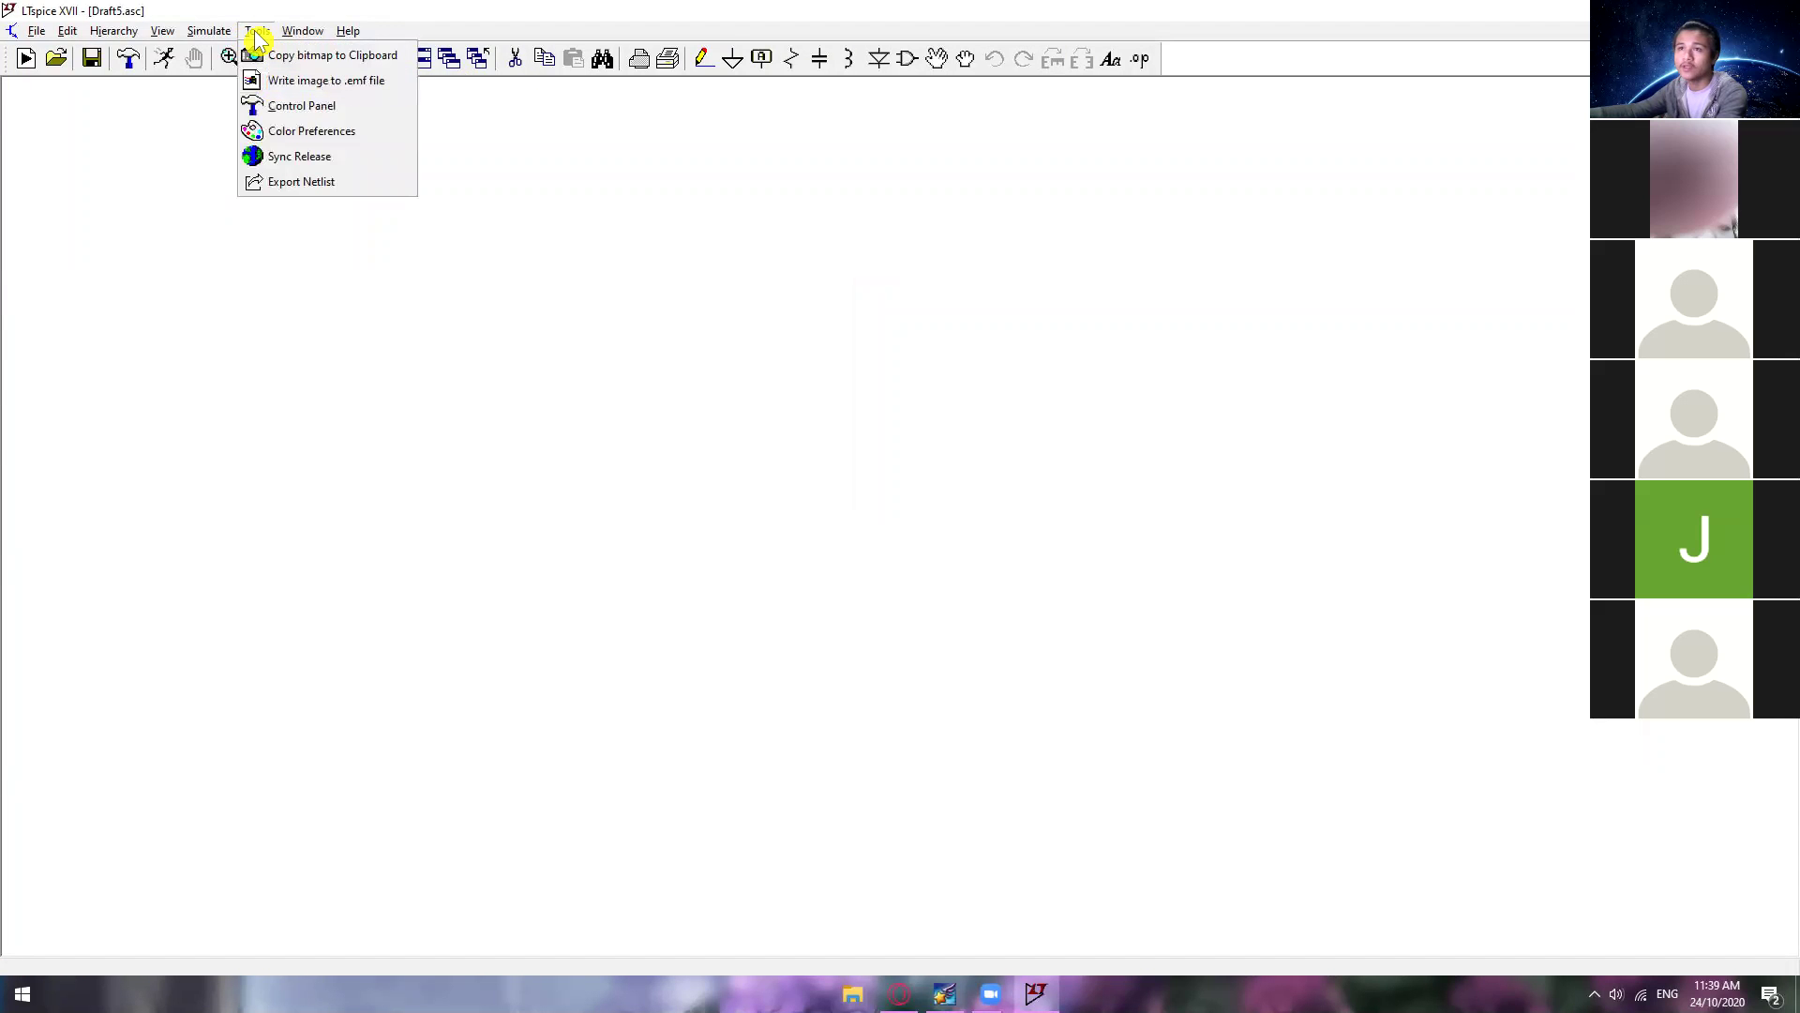
pyautogui.click(280, 132)
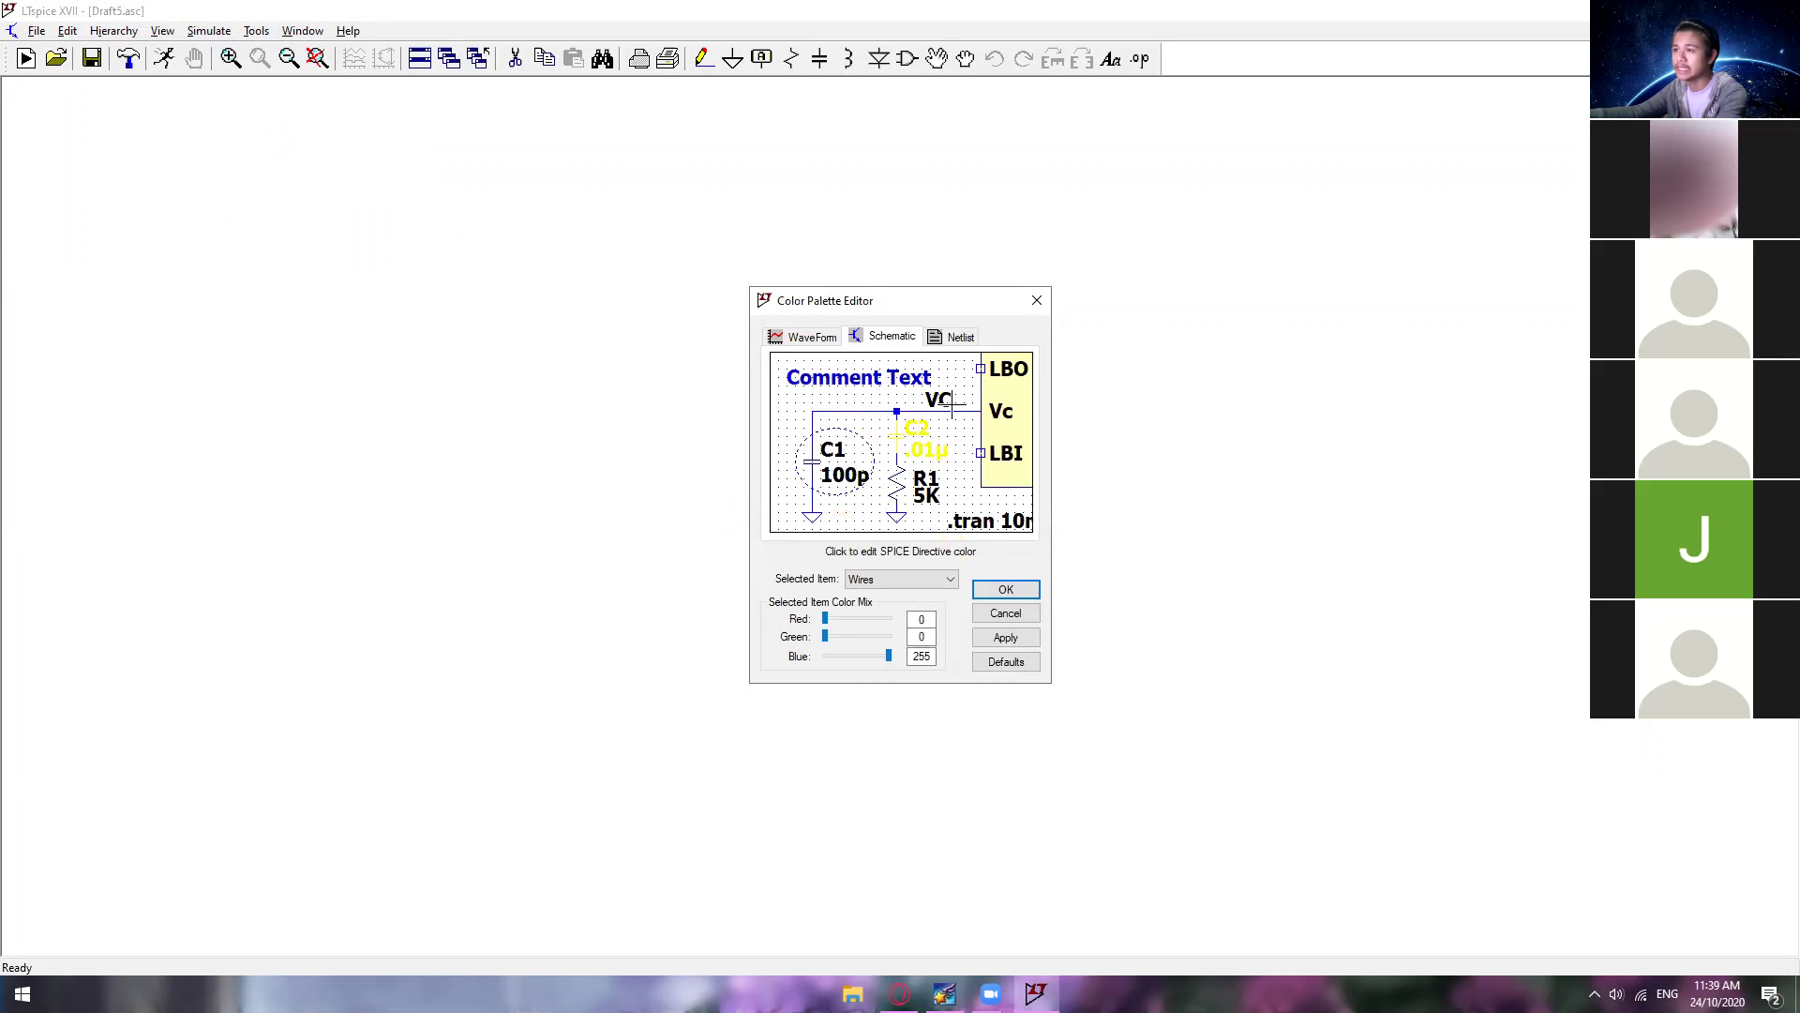
pyautogui.moveTo(932, 313); pyautogui.dragTo(947, 313)
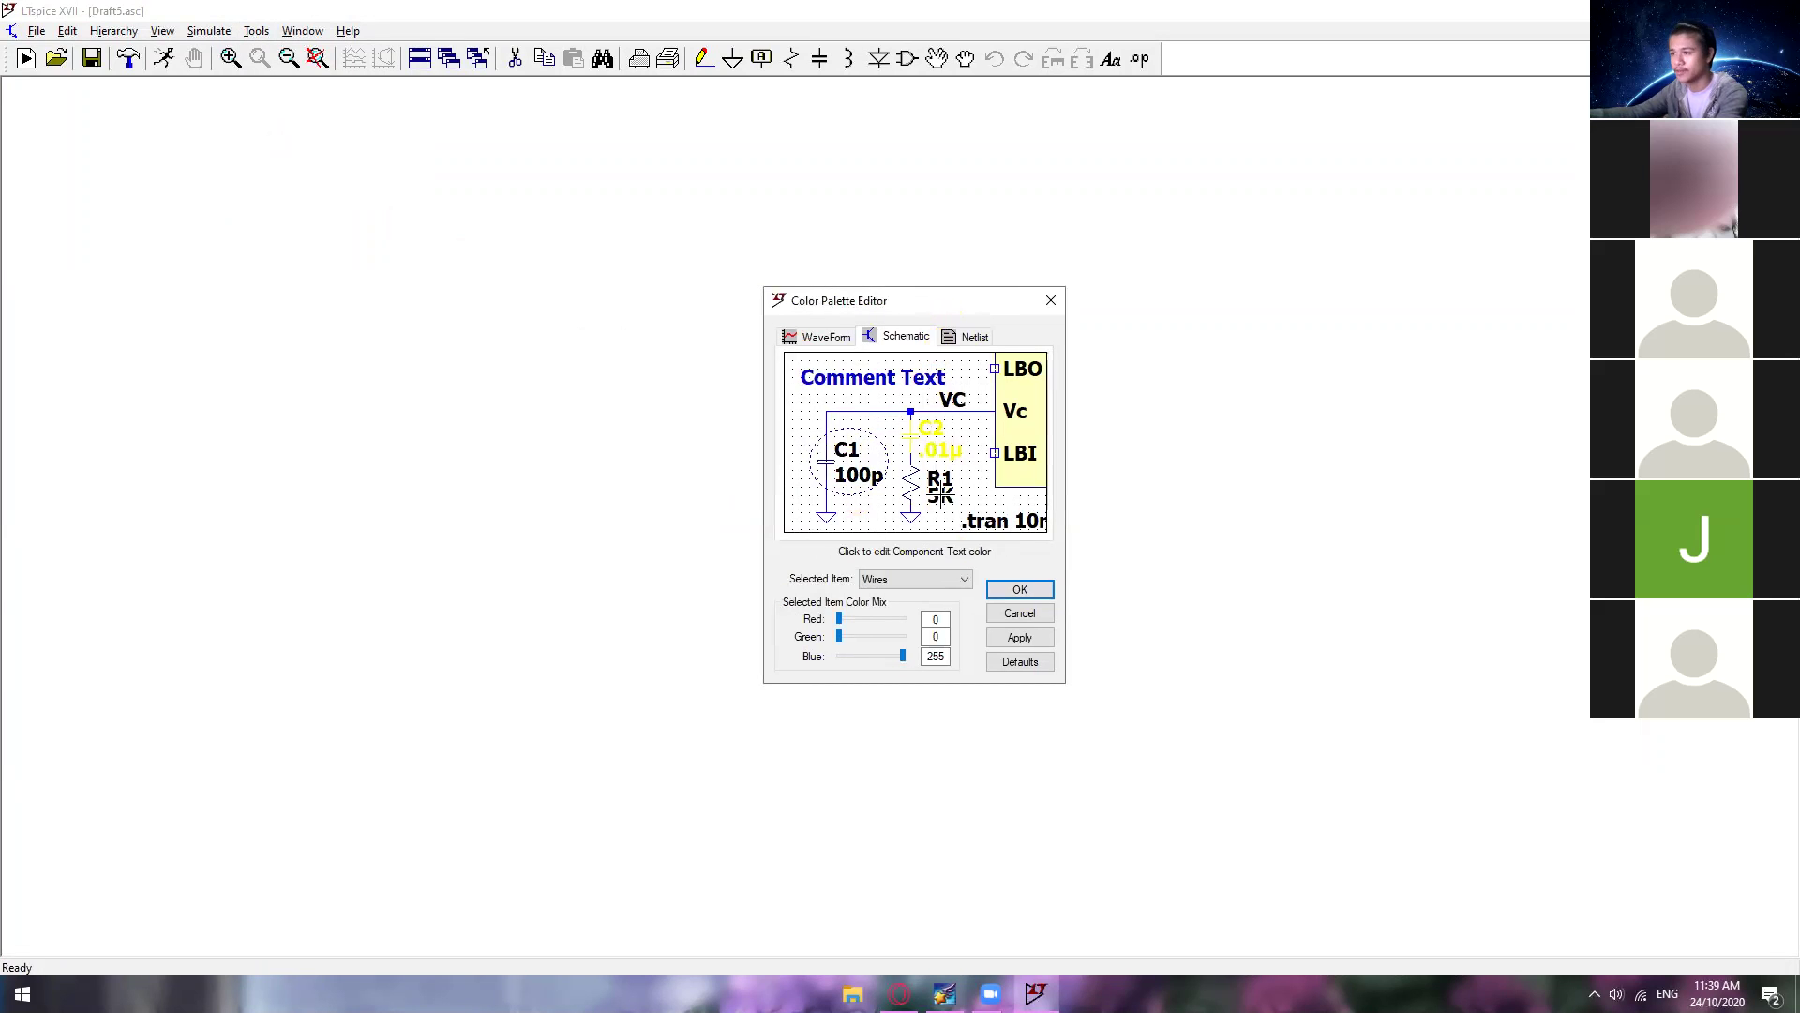
# Step: Try different red, green and blue mixes for the schematic Background, ending with all three at 255
pyautogui.click(963, 580)
pyautogui.click(886, 756)
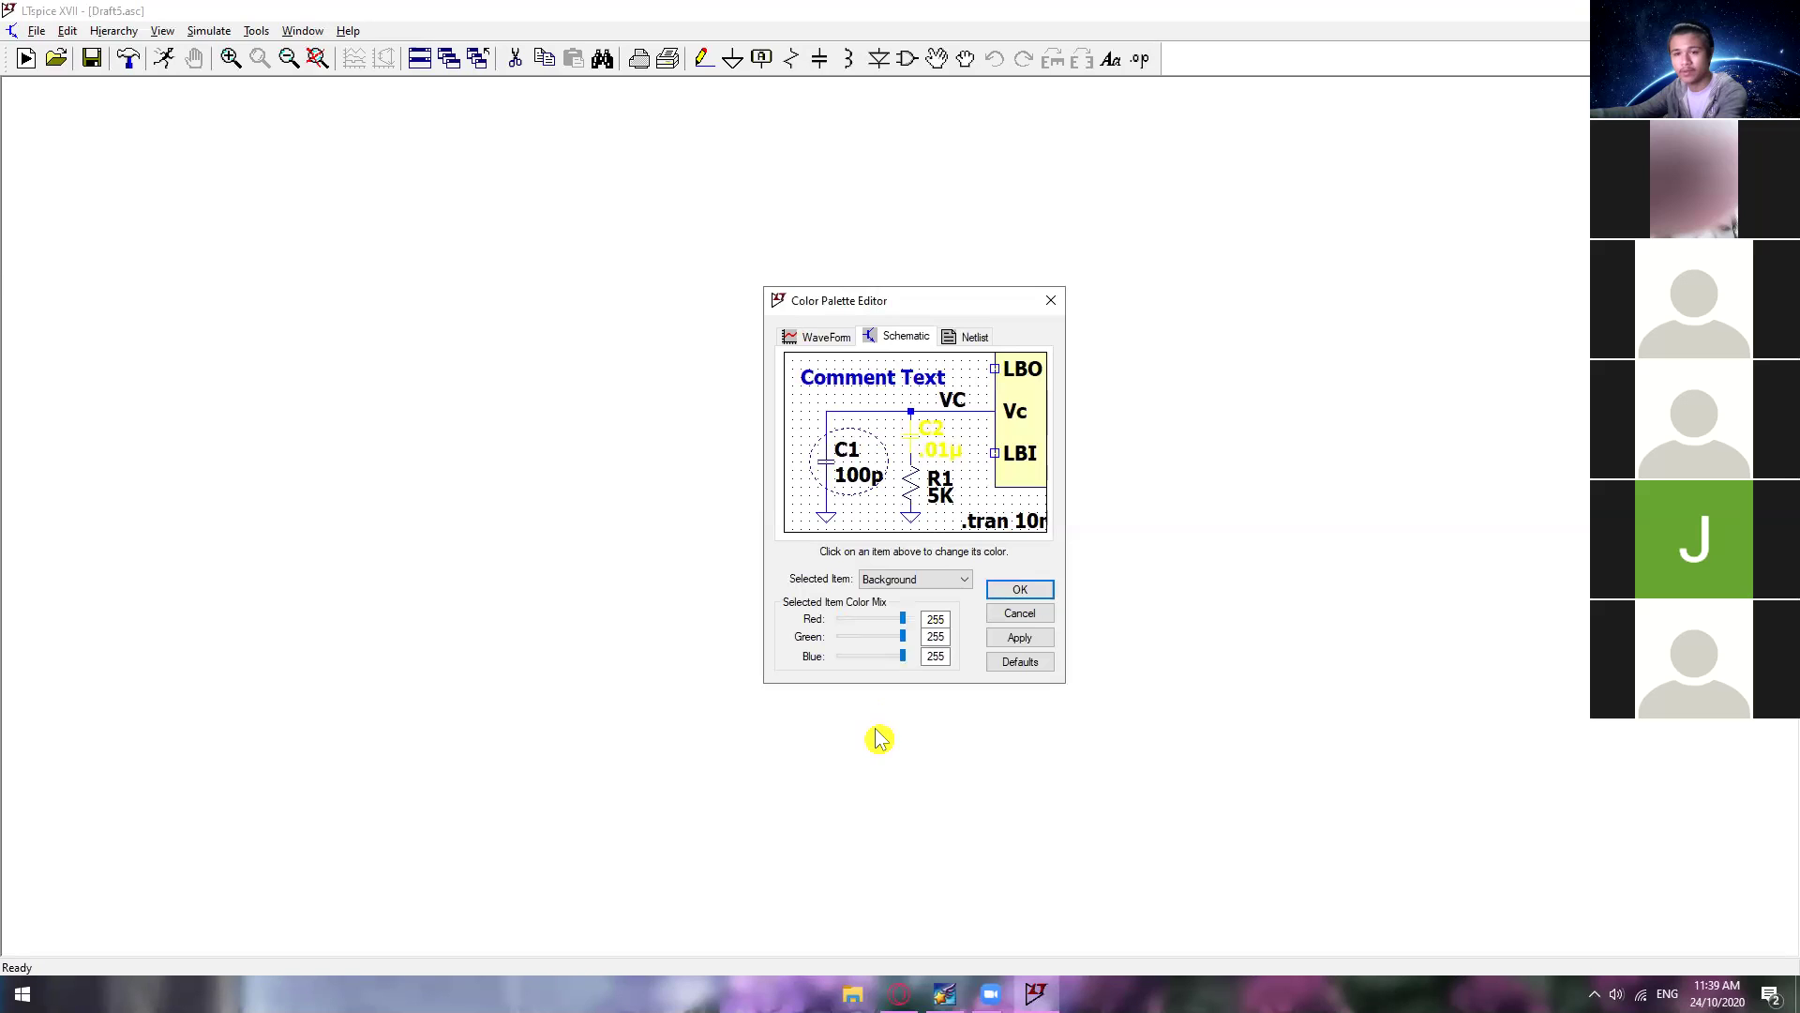
pyautogui.moveTo(902, 619); pyautogui.dragTo(854, 658)
pyautogui.moveTo(843, 637); pyautogui.dragTo(904, 656)
pyautogui.moveTo(869, 636); pyautogui.dragTo(924, 631)
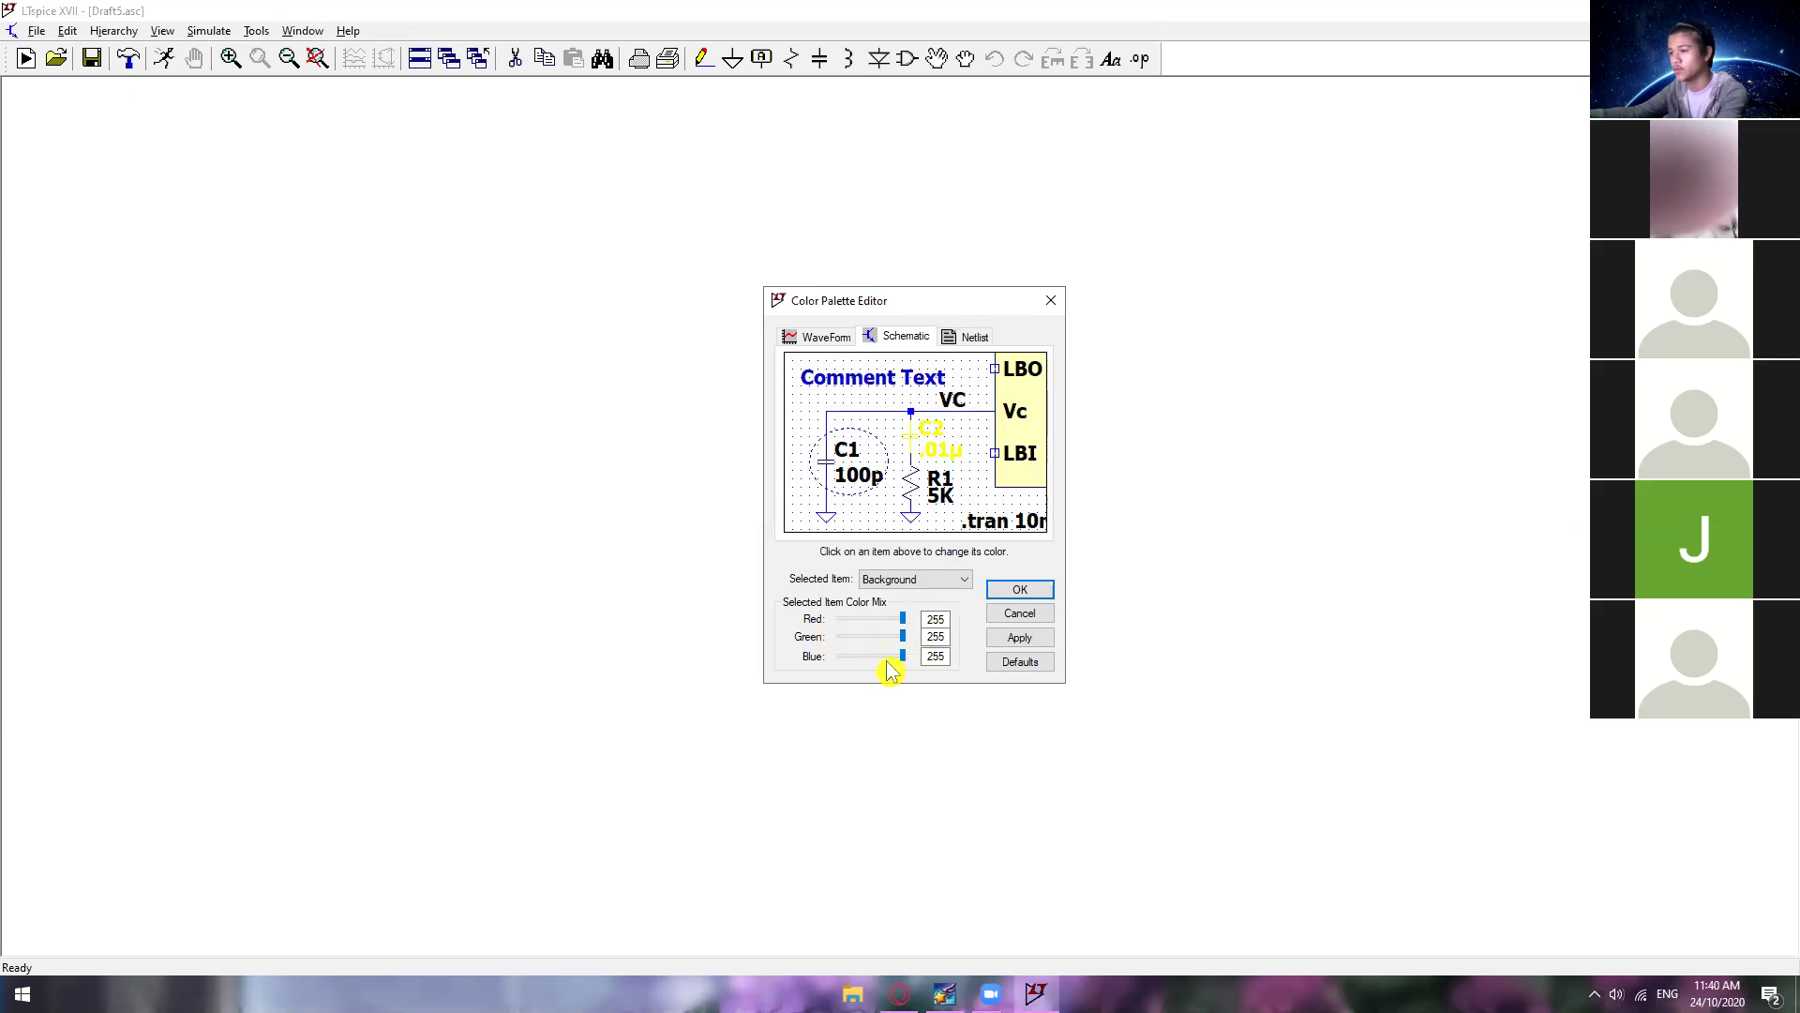
# Step: Change the color mix of the schematic Wires to red 240, green 90 and blue 221
pyautogui.click(963, 580)
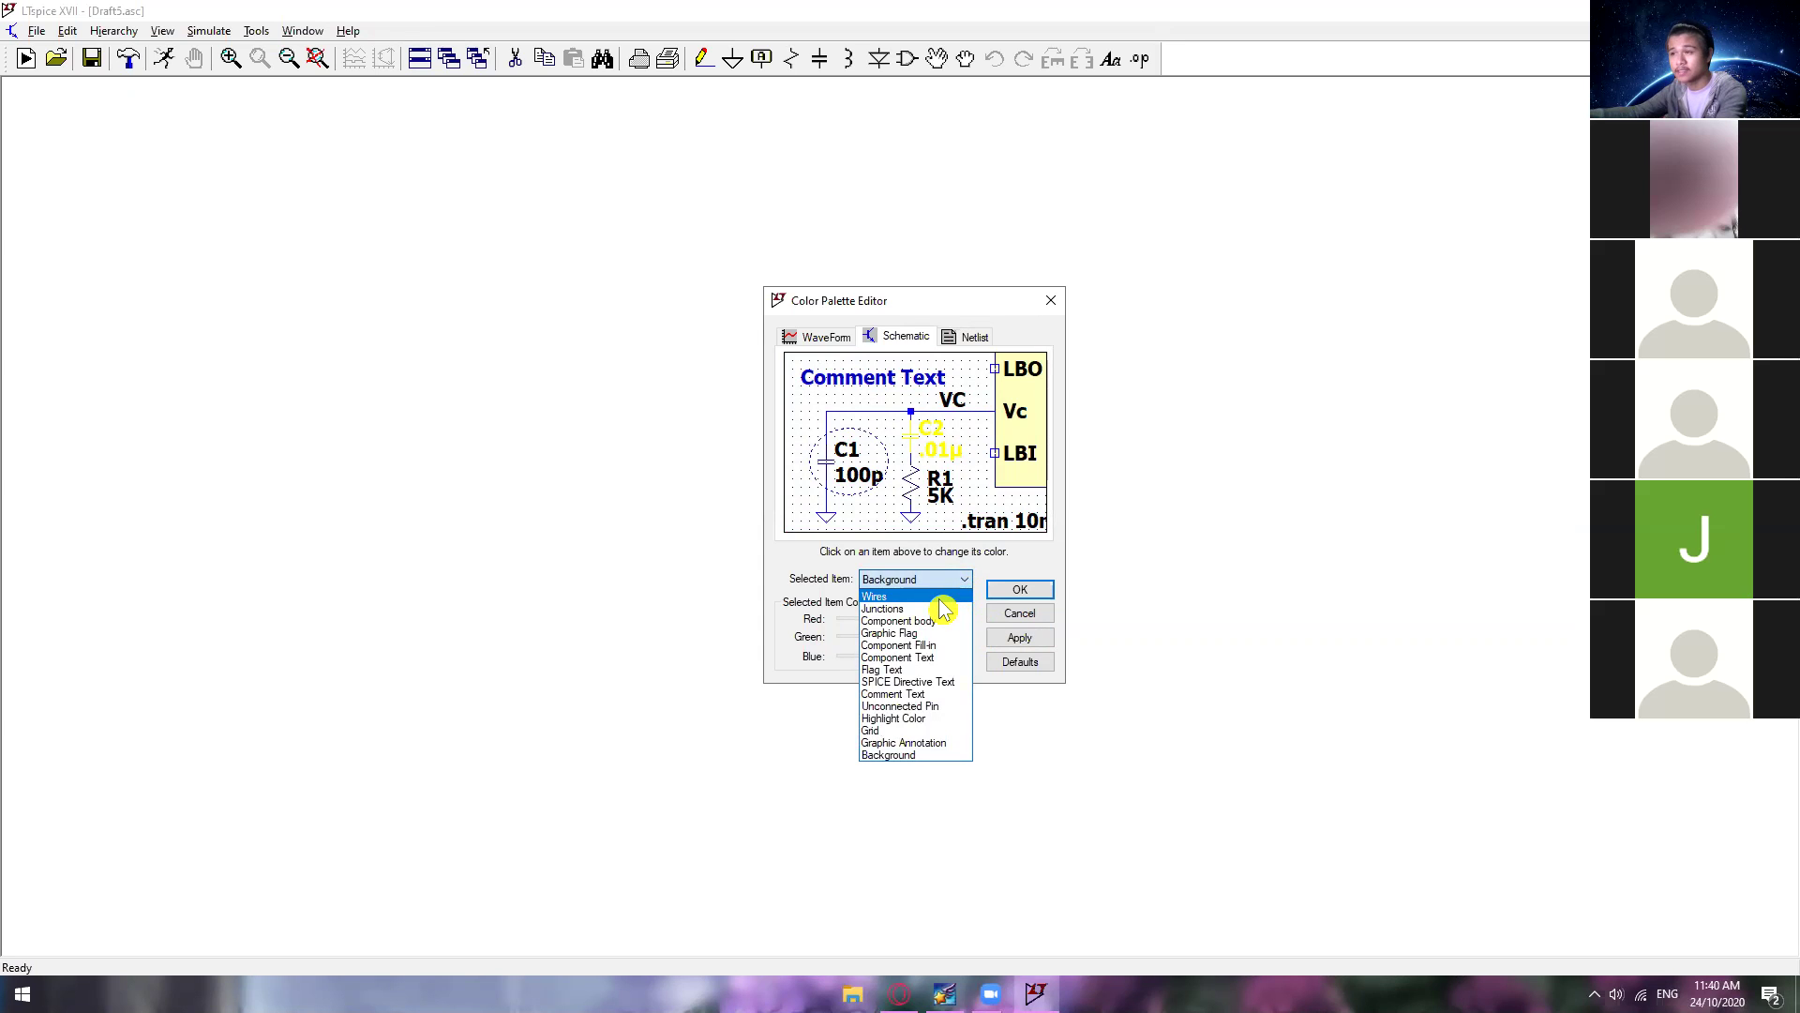
pyautogui.click(938, 599)
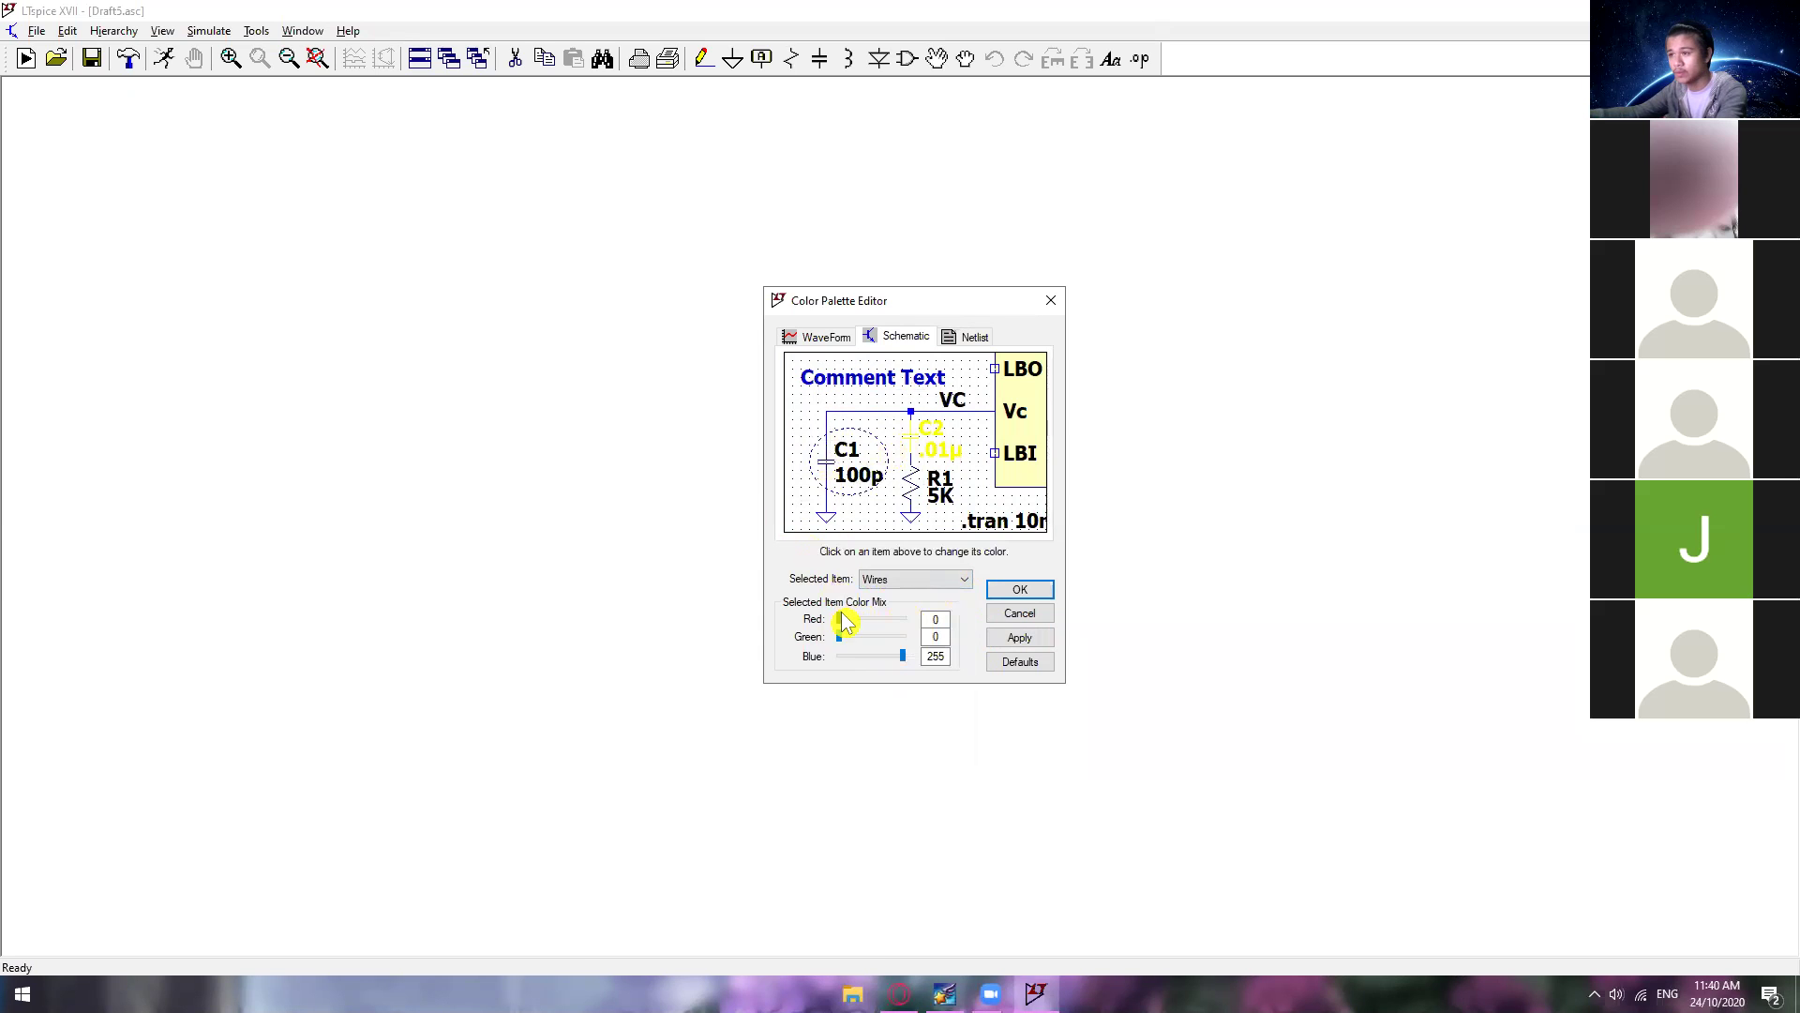
pyautogui.moveTo(843, 622); pyautogui.dragTo(897, 666)
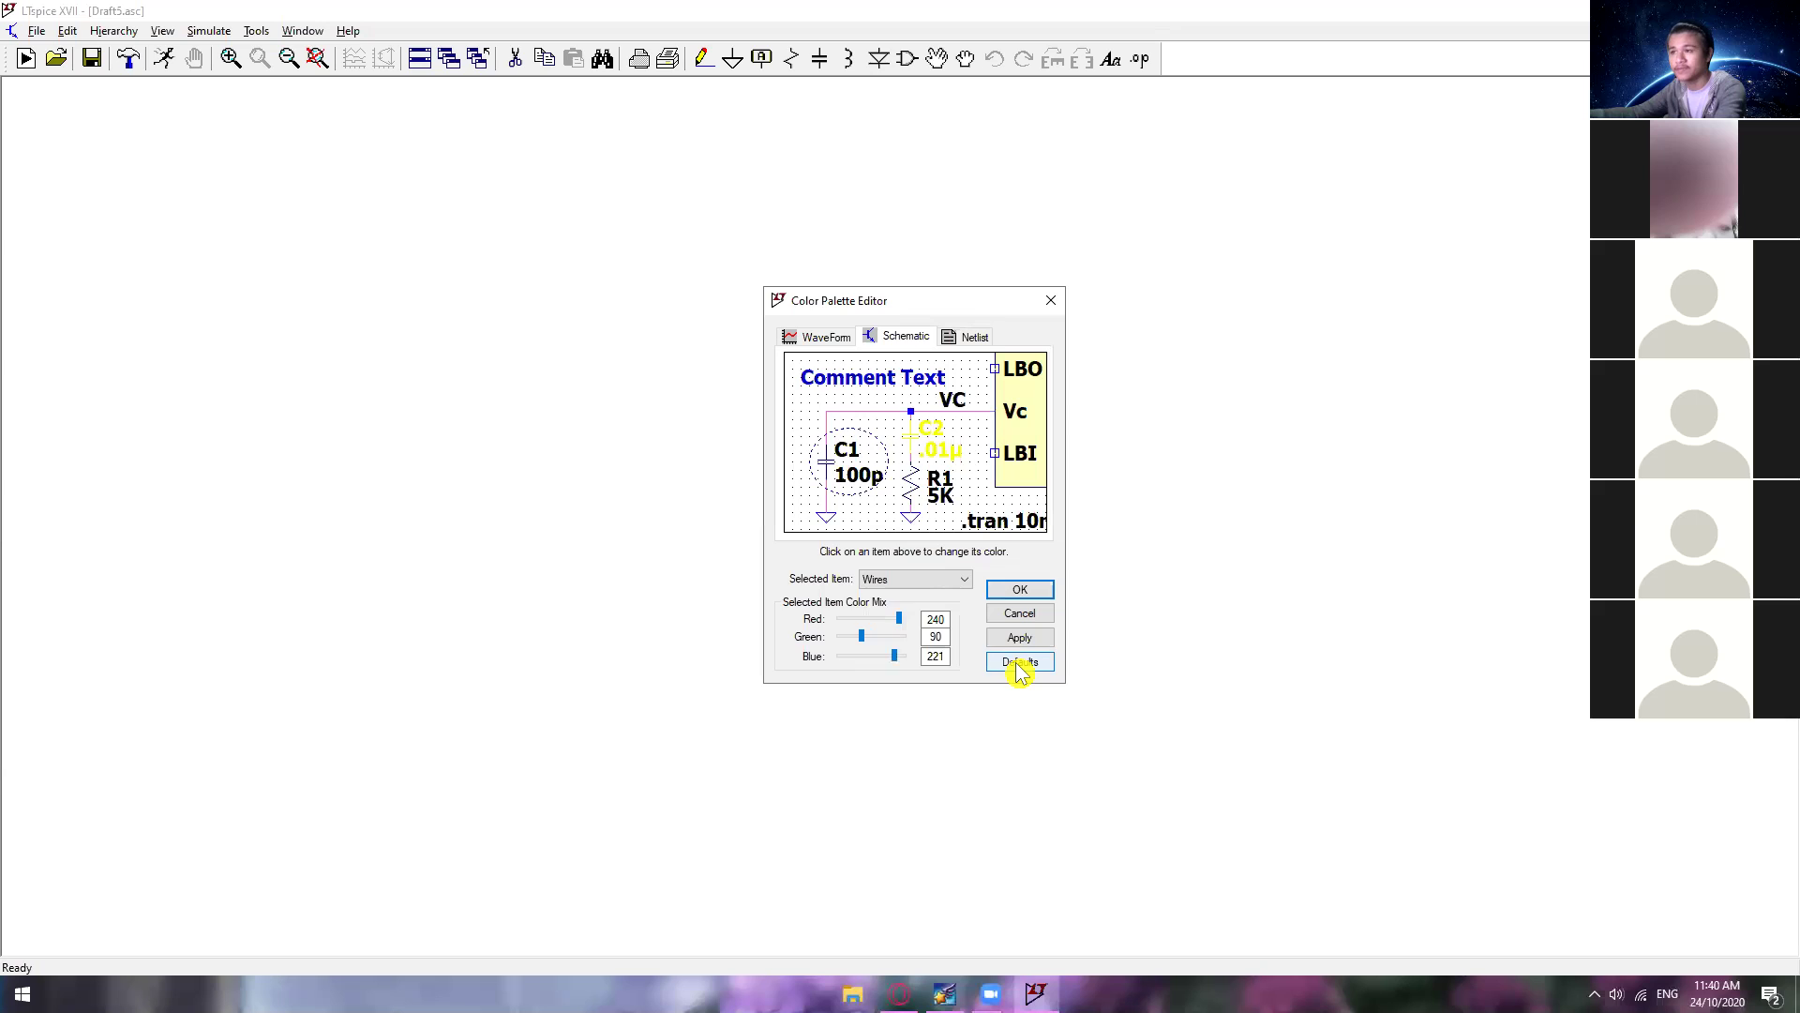
# Step: Reset the schematic color palette to its defaults and apply it to the drawing area
pyautogui.click(1017, 663)
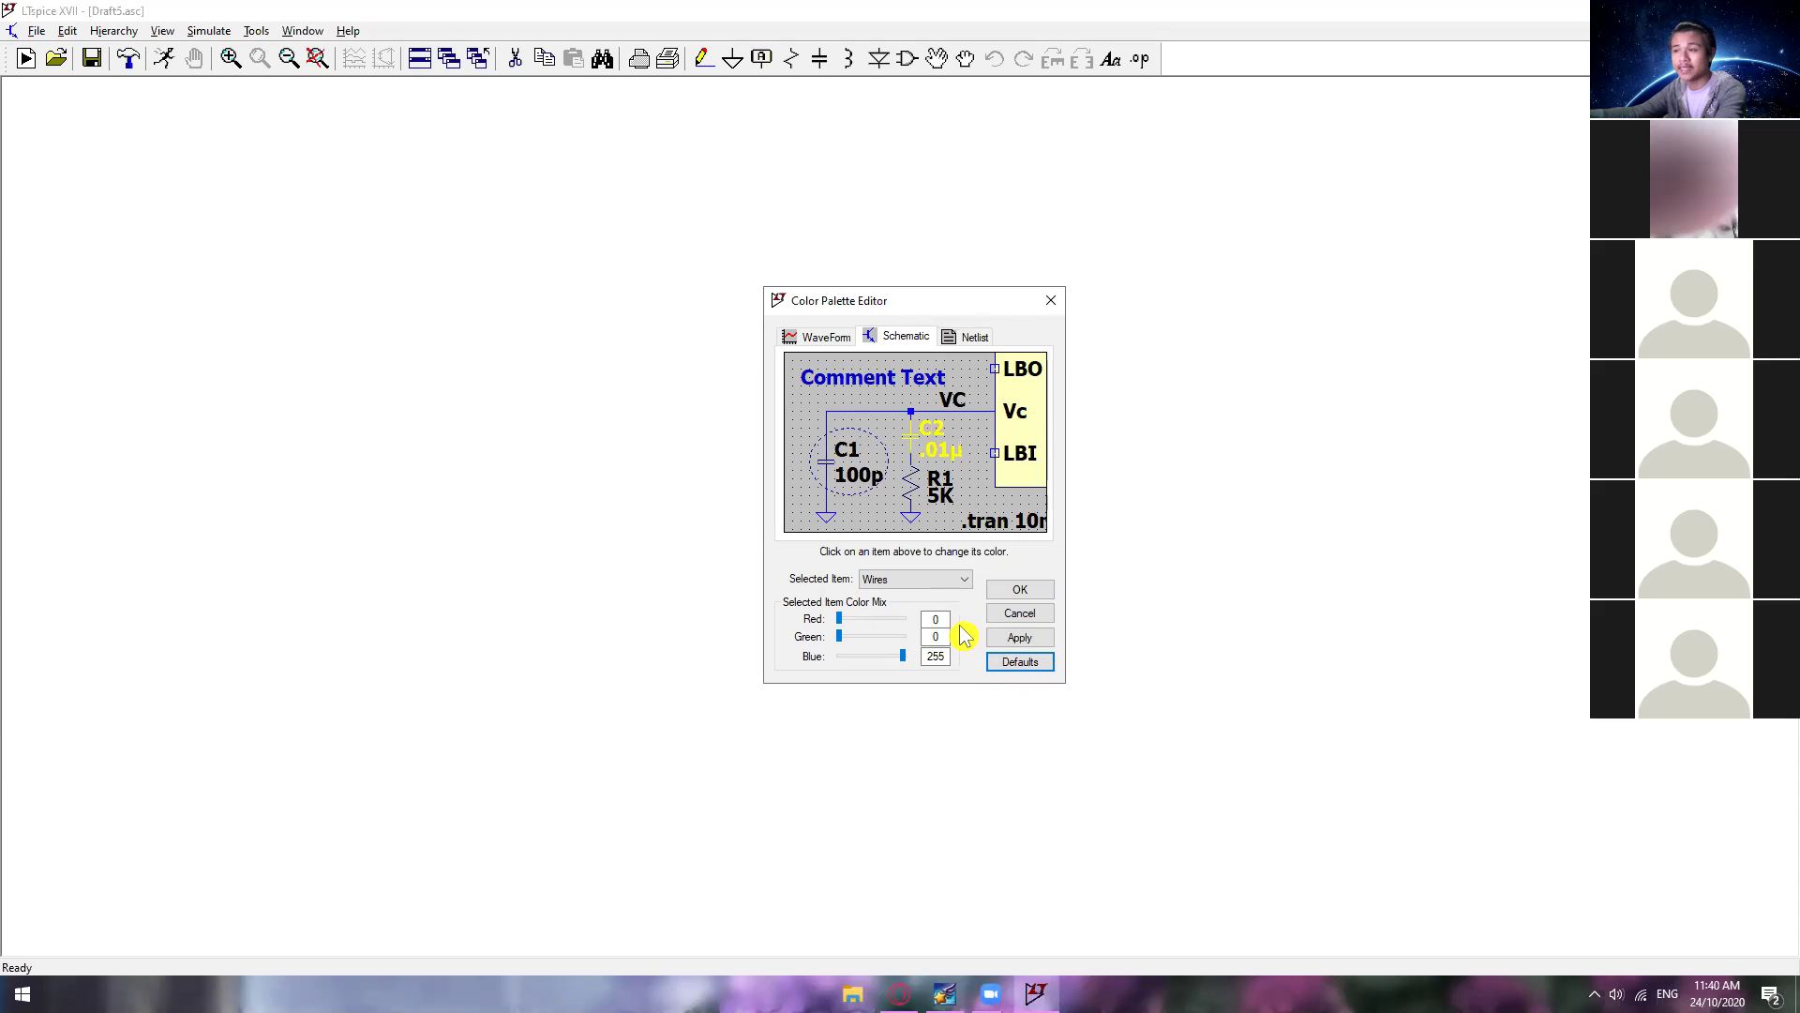
pyautogui.click(955, 582)
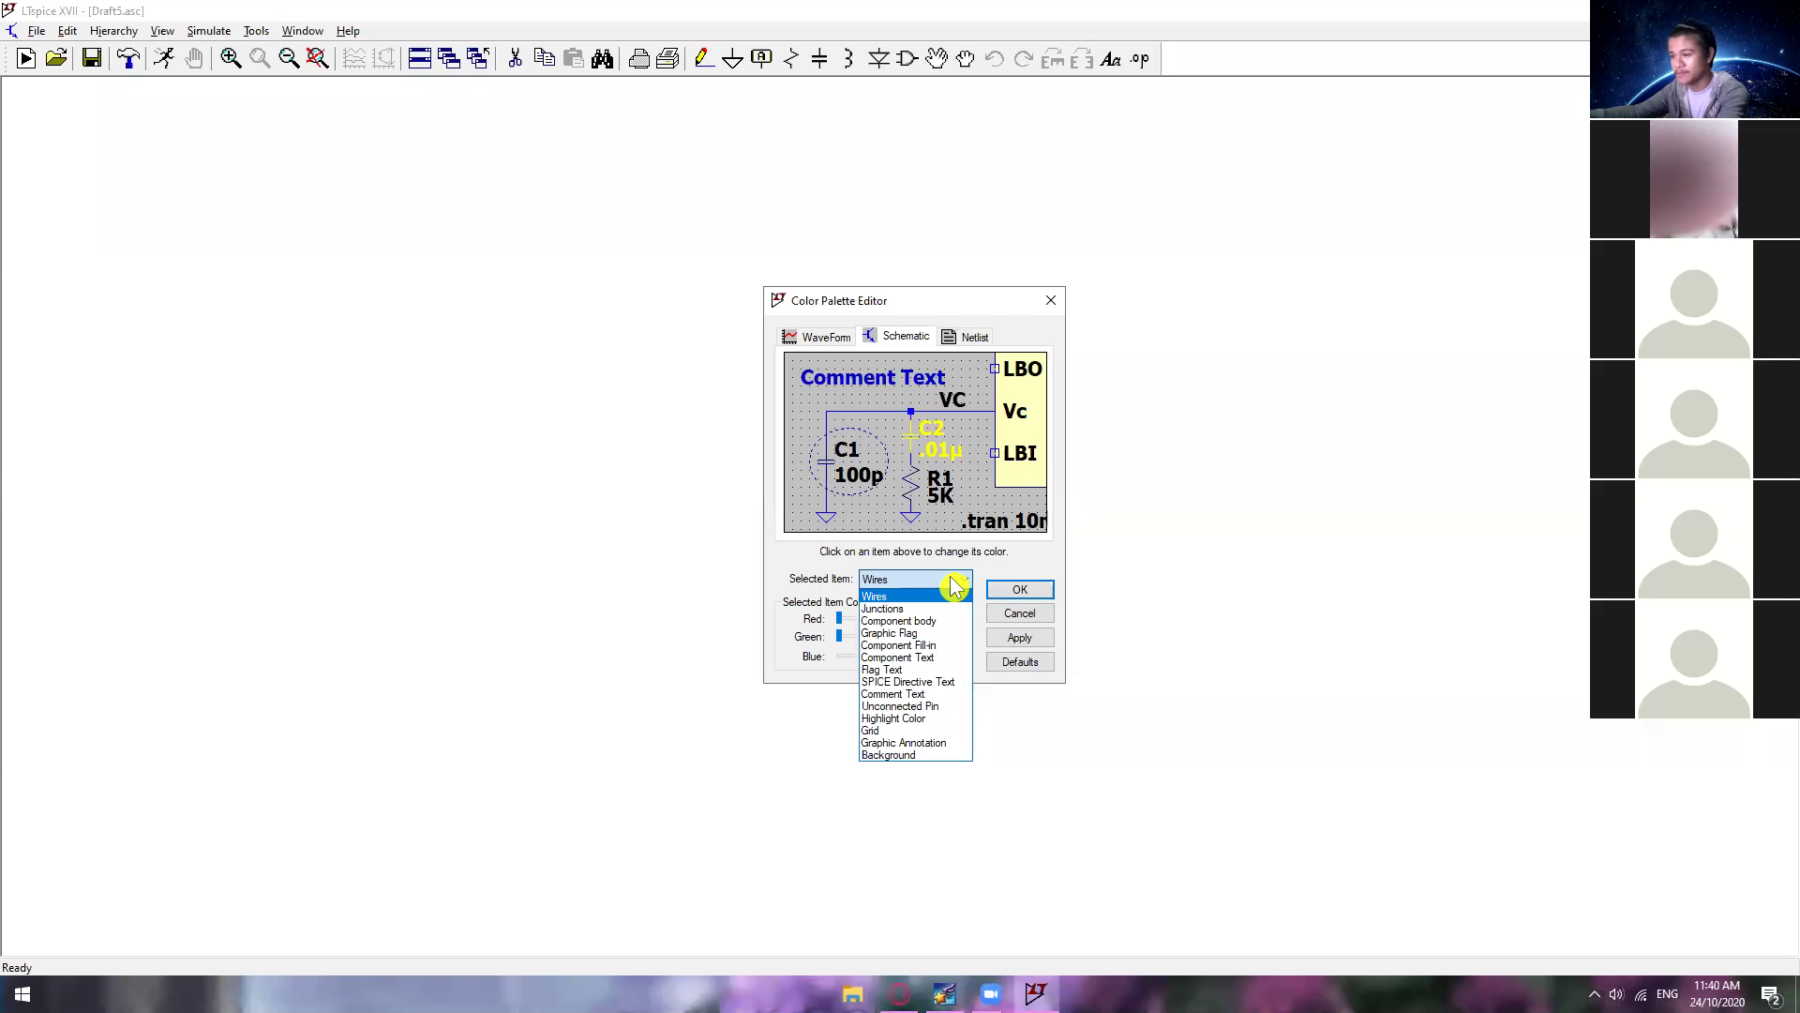
pyautogui.click(950, 581)
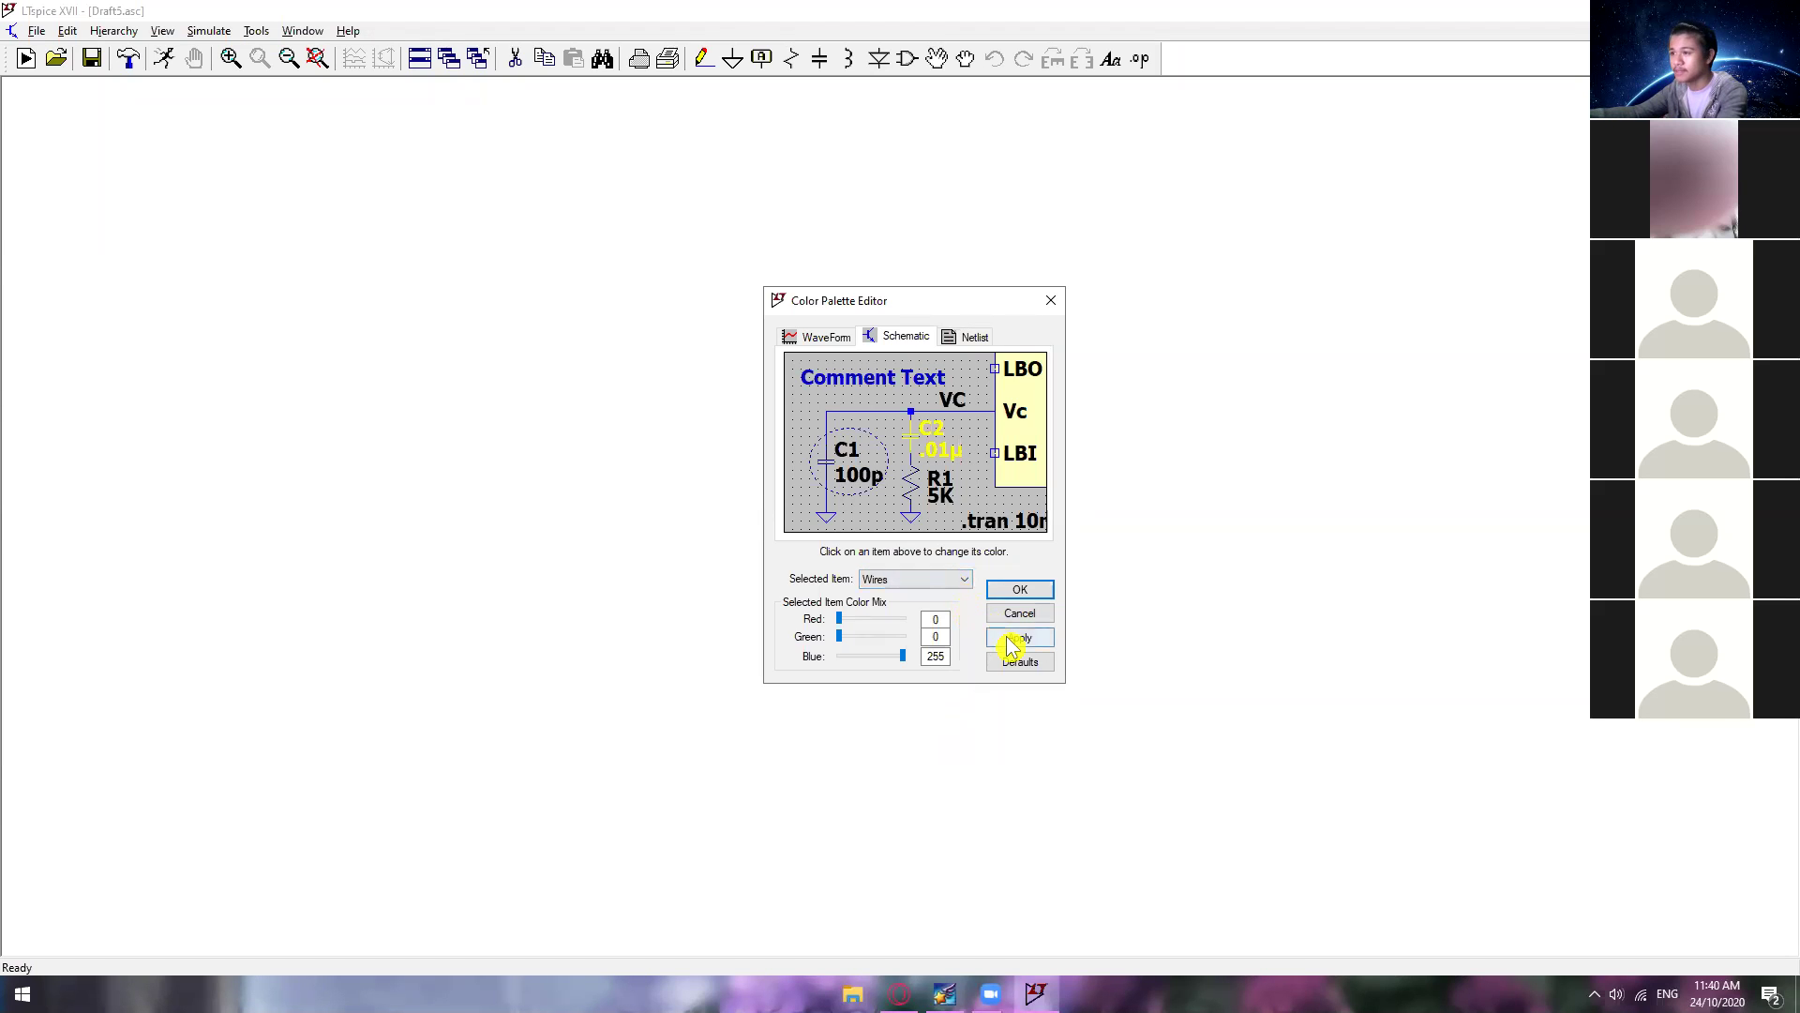
pyautogui.click(1013, 664)
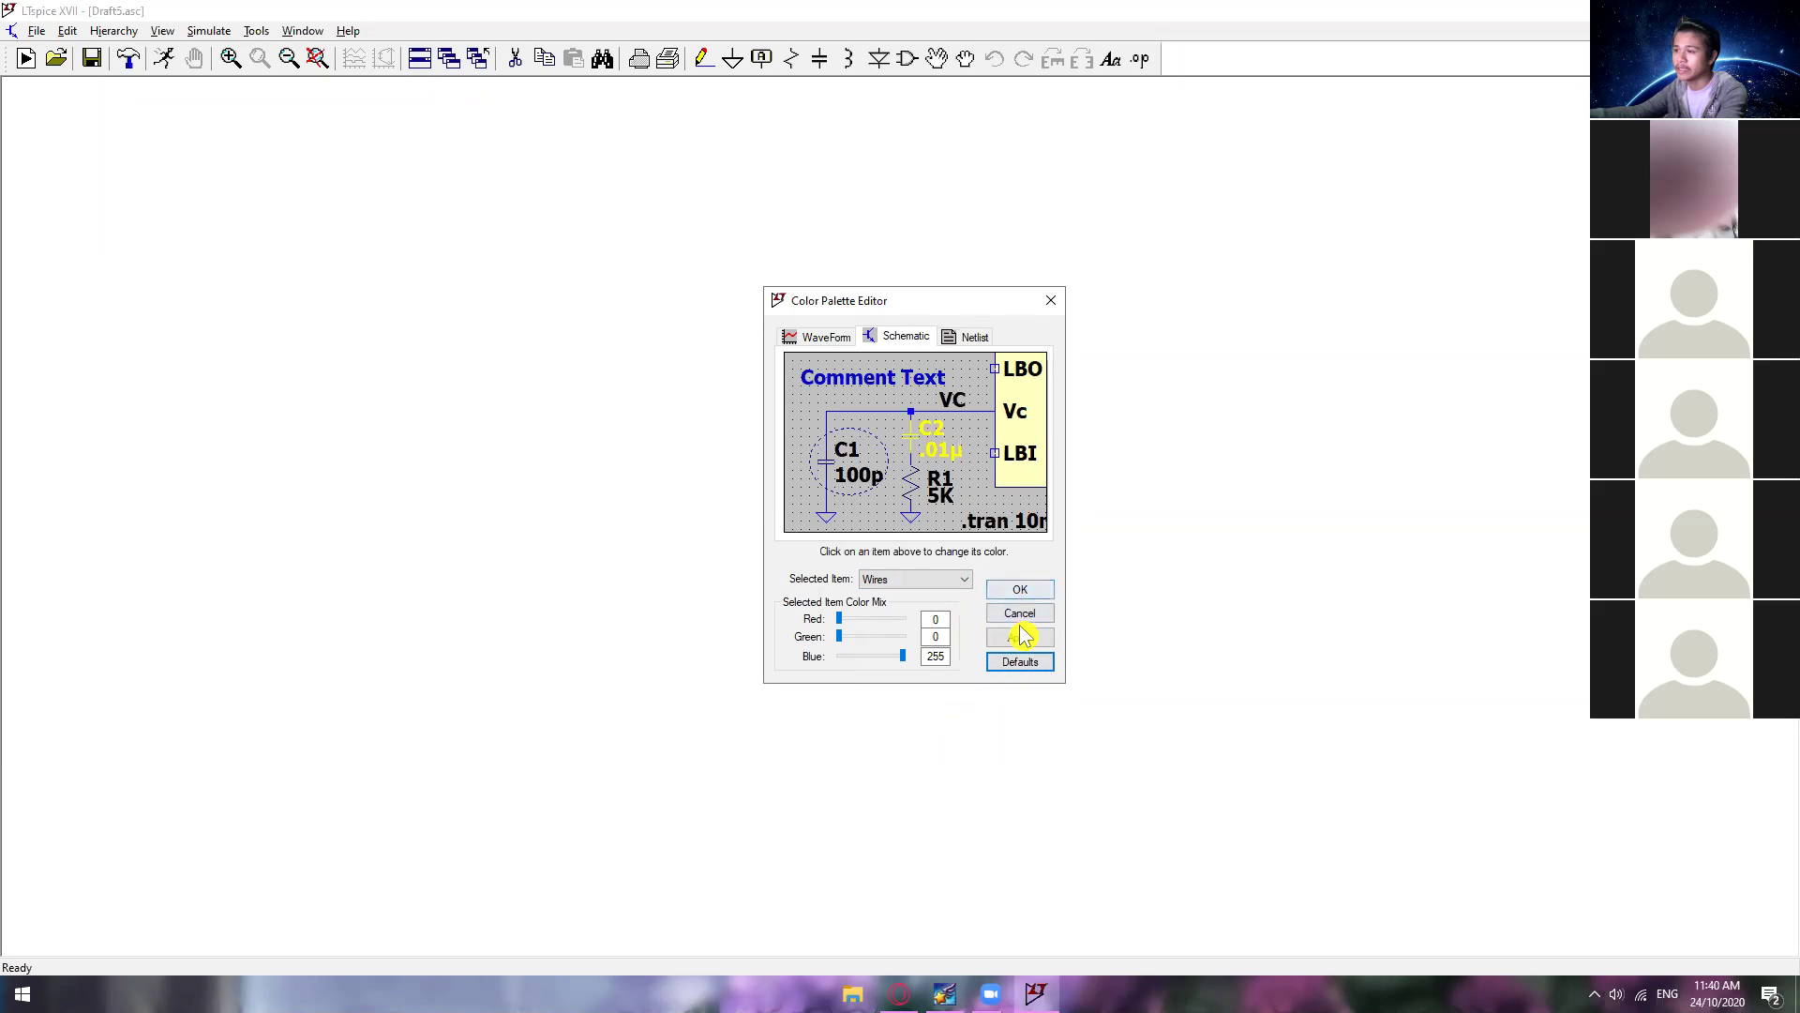
pyautogui.click(1019, 639)
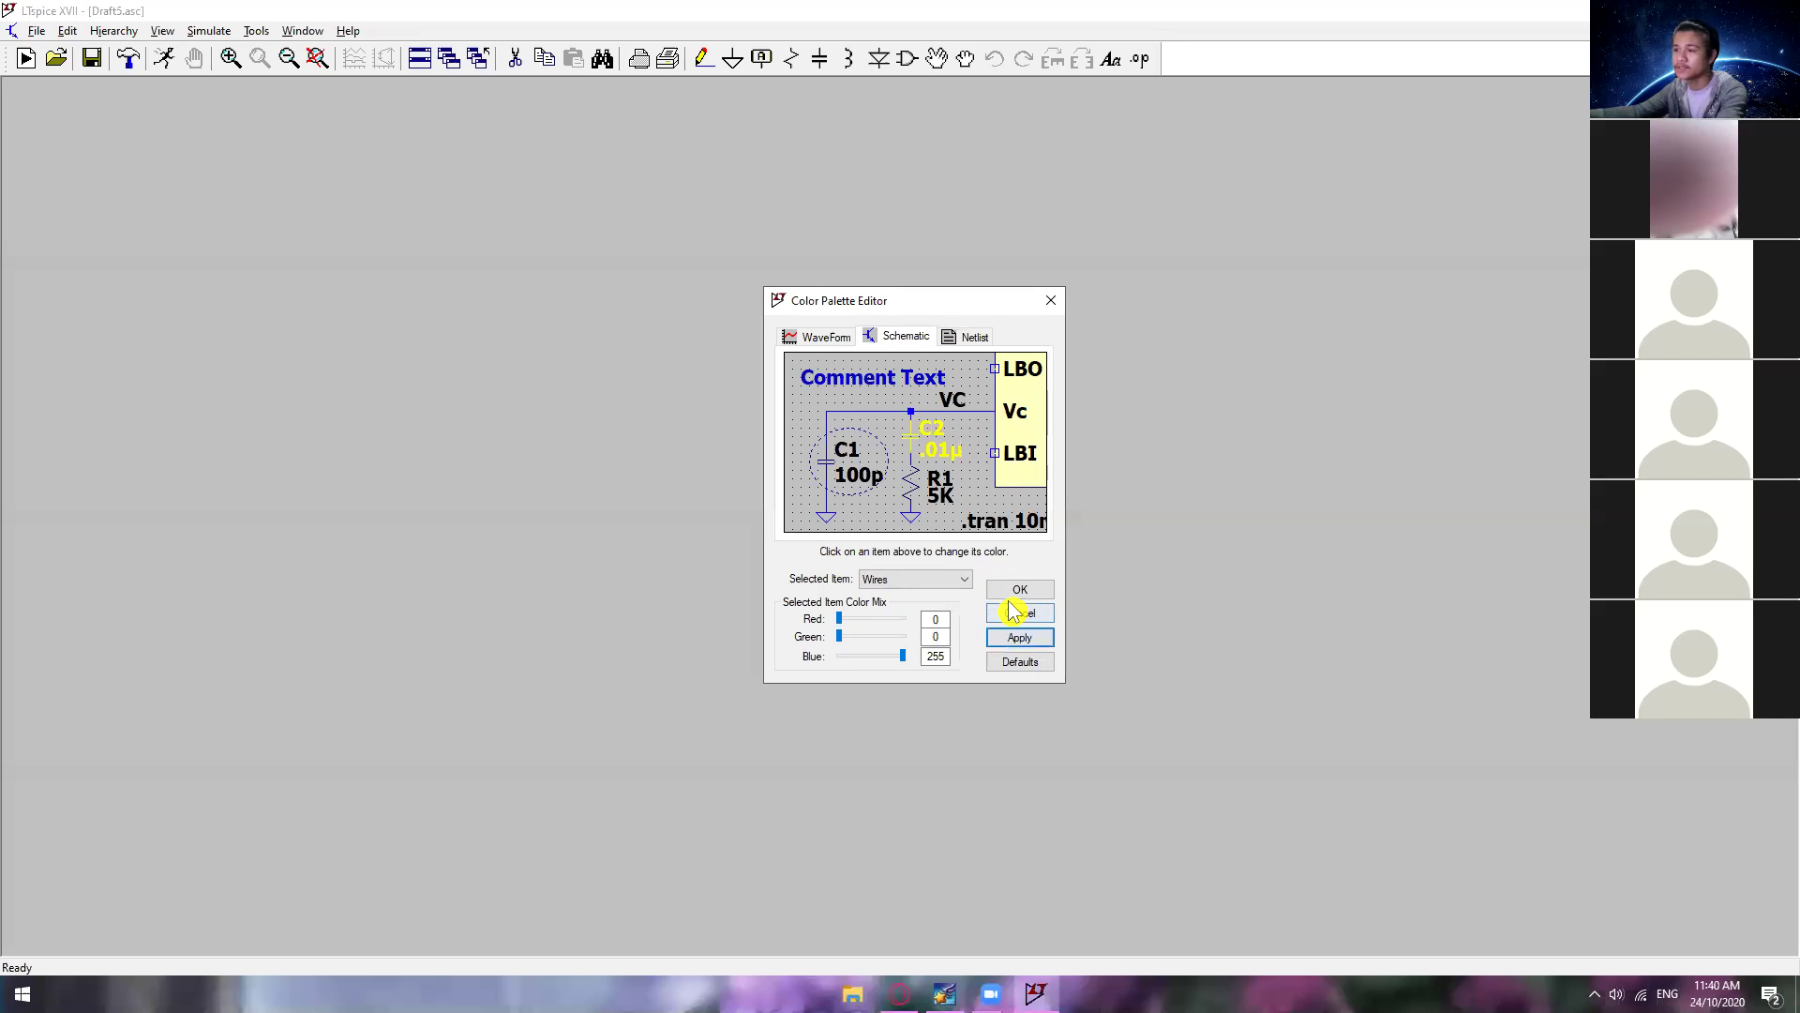
# Step: Set the schematic Background to red 255, green 255 and blue 255, apply it and accept the palette
pyautogui.click(971, 494)
pyautogui.moveTo(887, 619); pyautogui.dragTo(919, 640)
pyautogui.doubleClick(928, 655)
pyautogui.write('255')
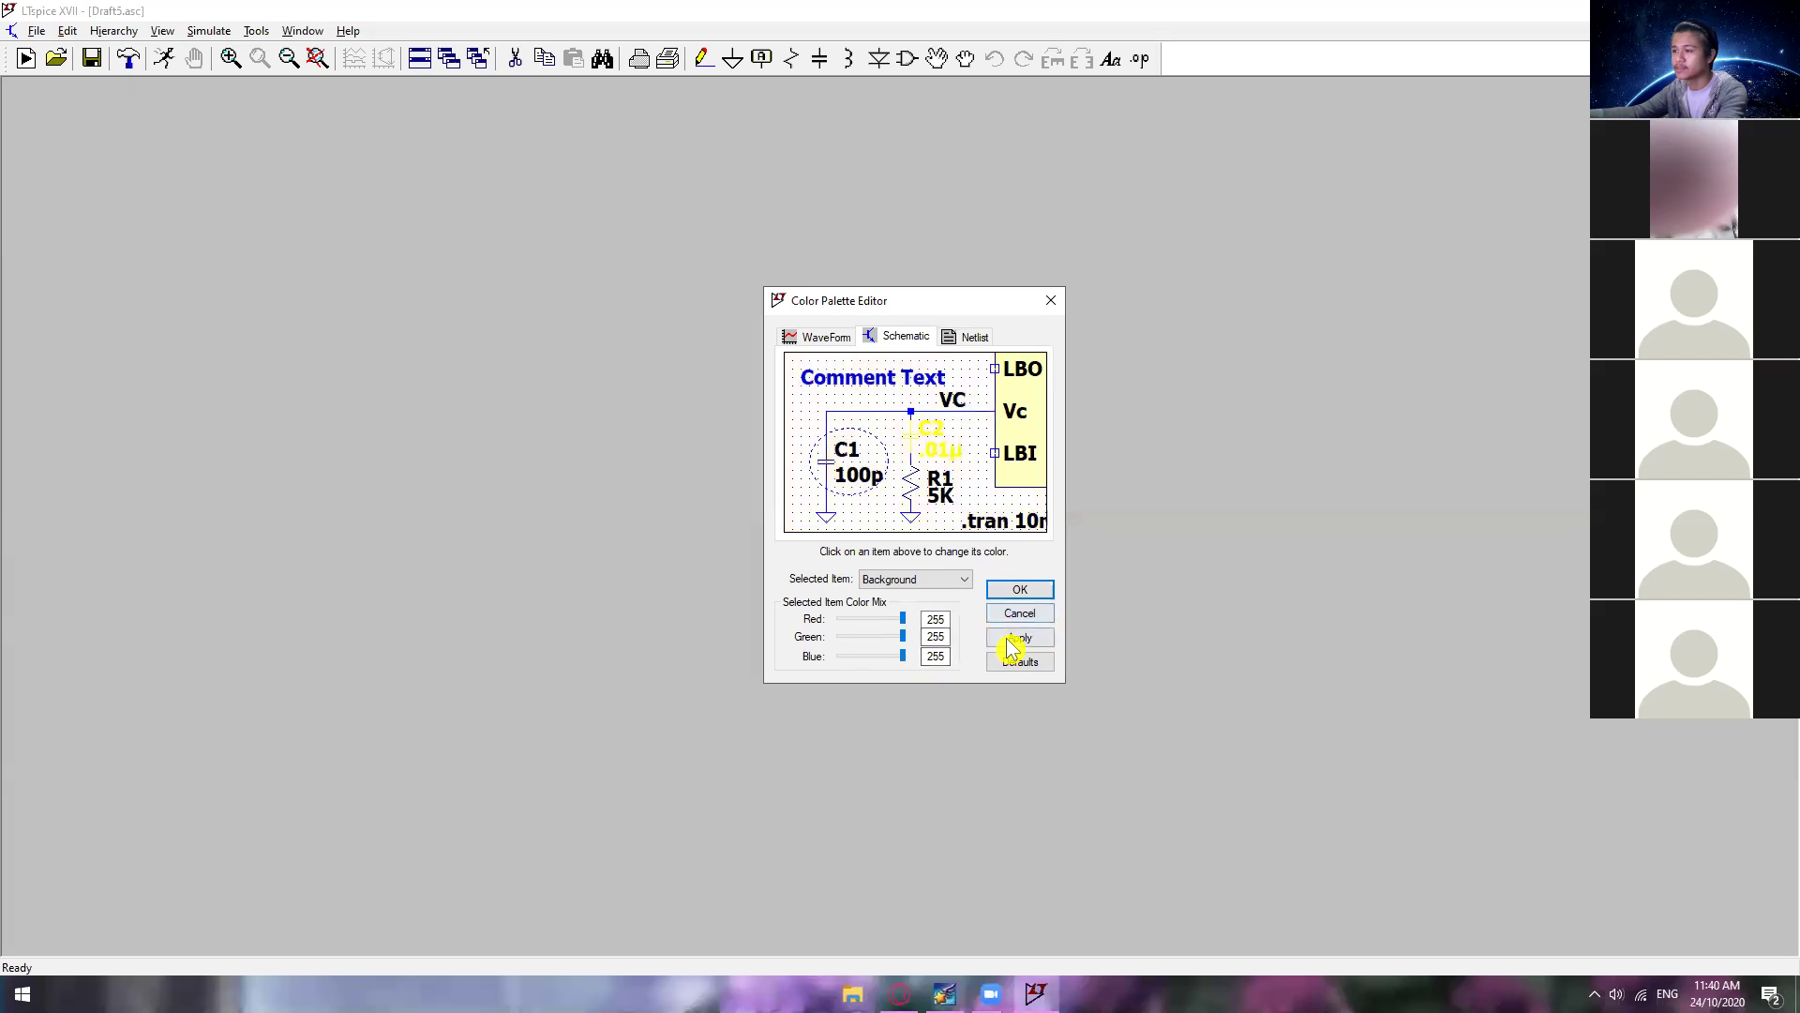
pyautogui.click(1010, 645)
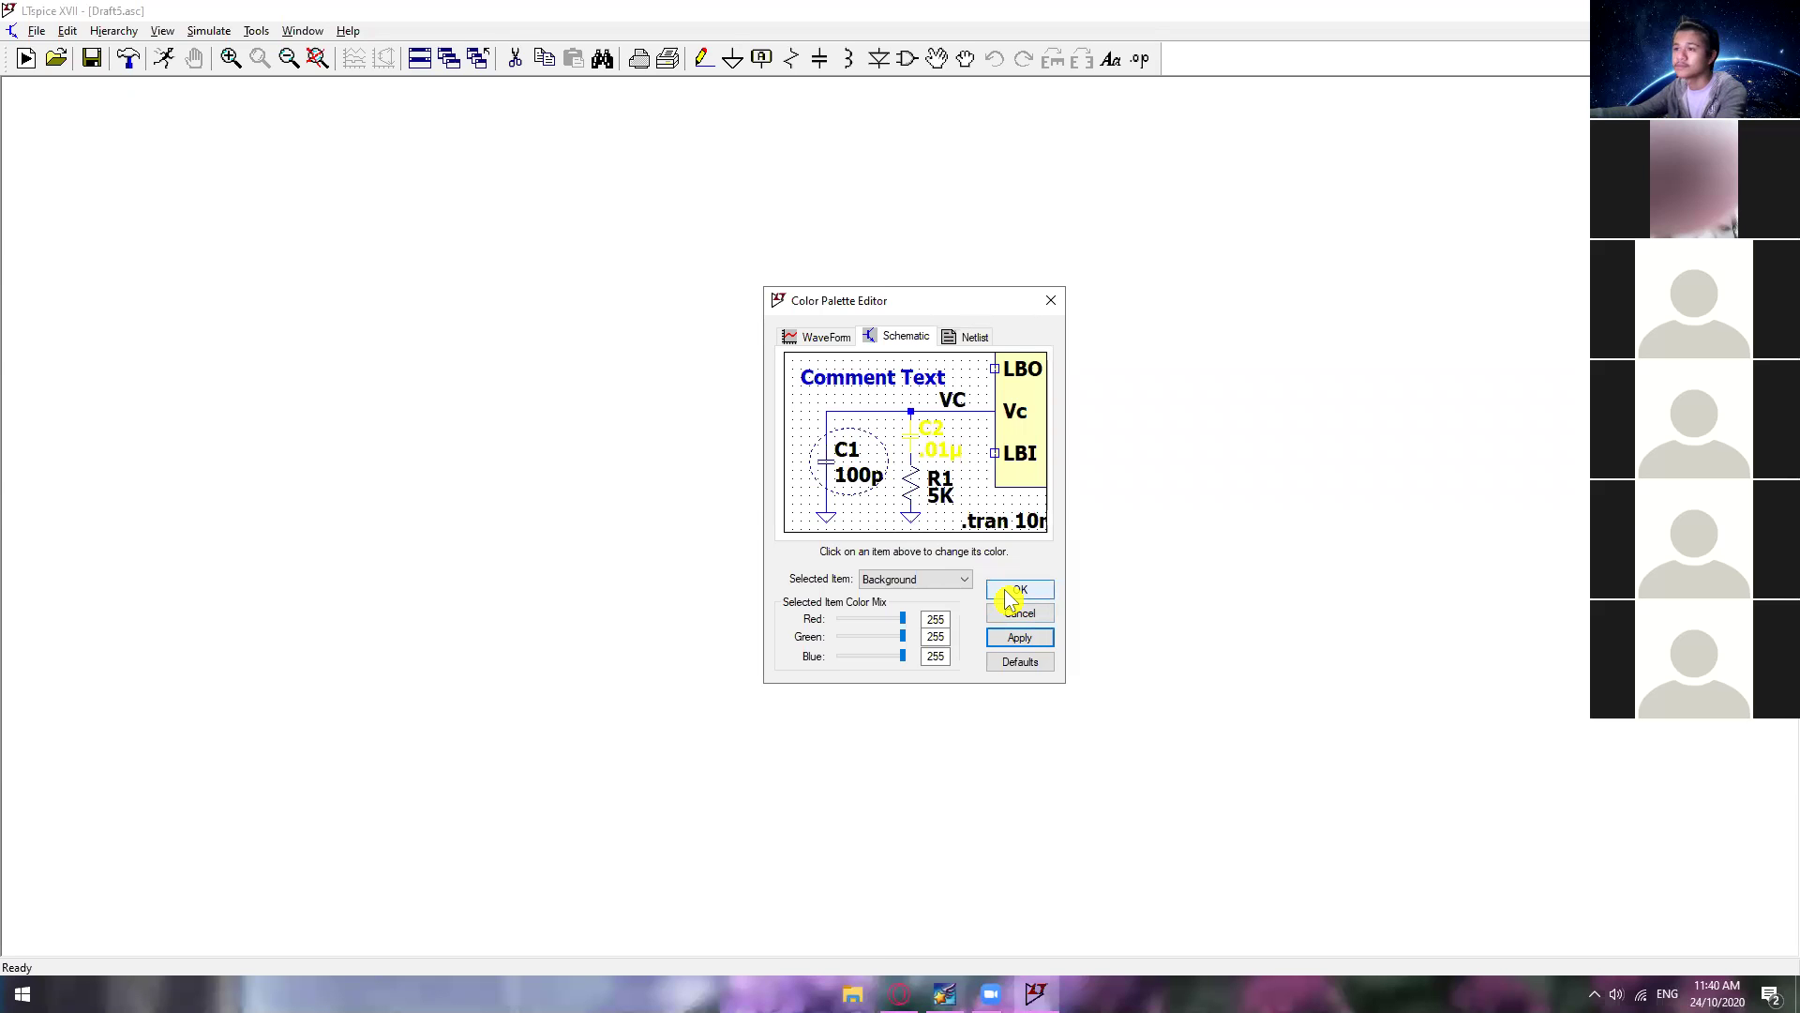
pyautogui.click(1010, 593)
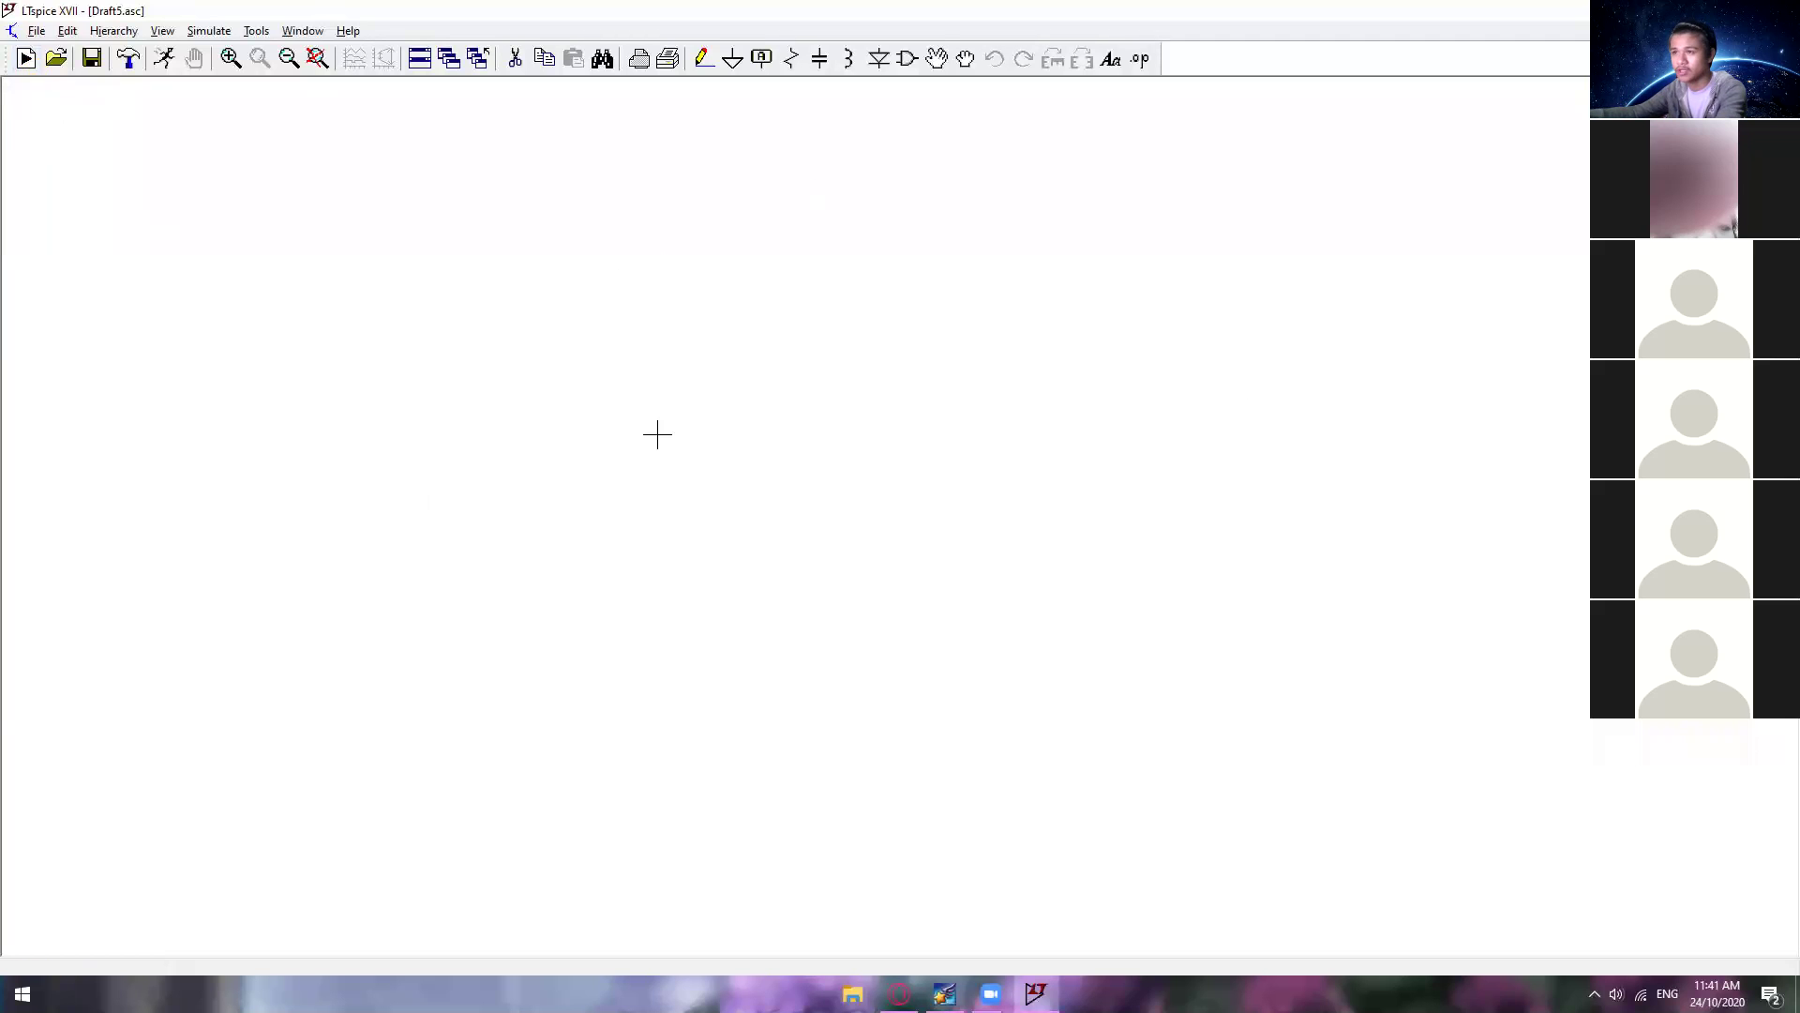
# Step: Create a second blank schematic and switch back to Draft5.asc
pyautogui.click(26, 58)
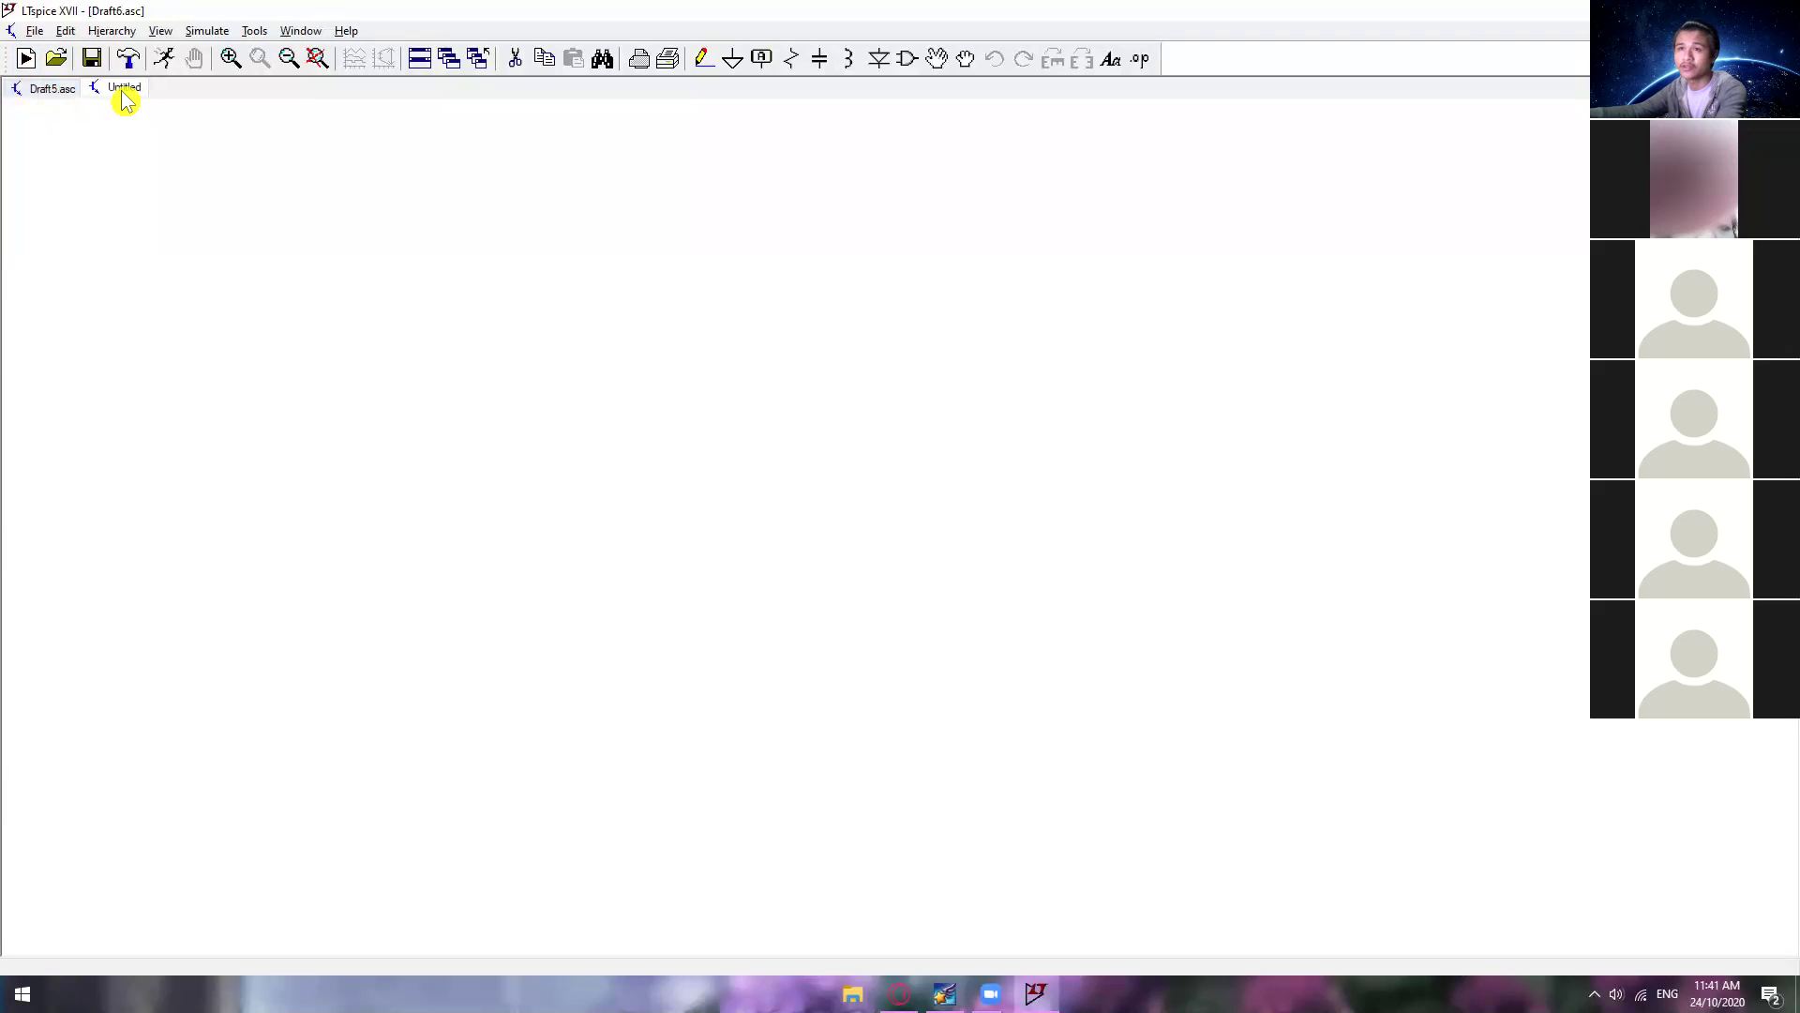
pyautogui.click(57, 87)
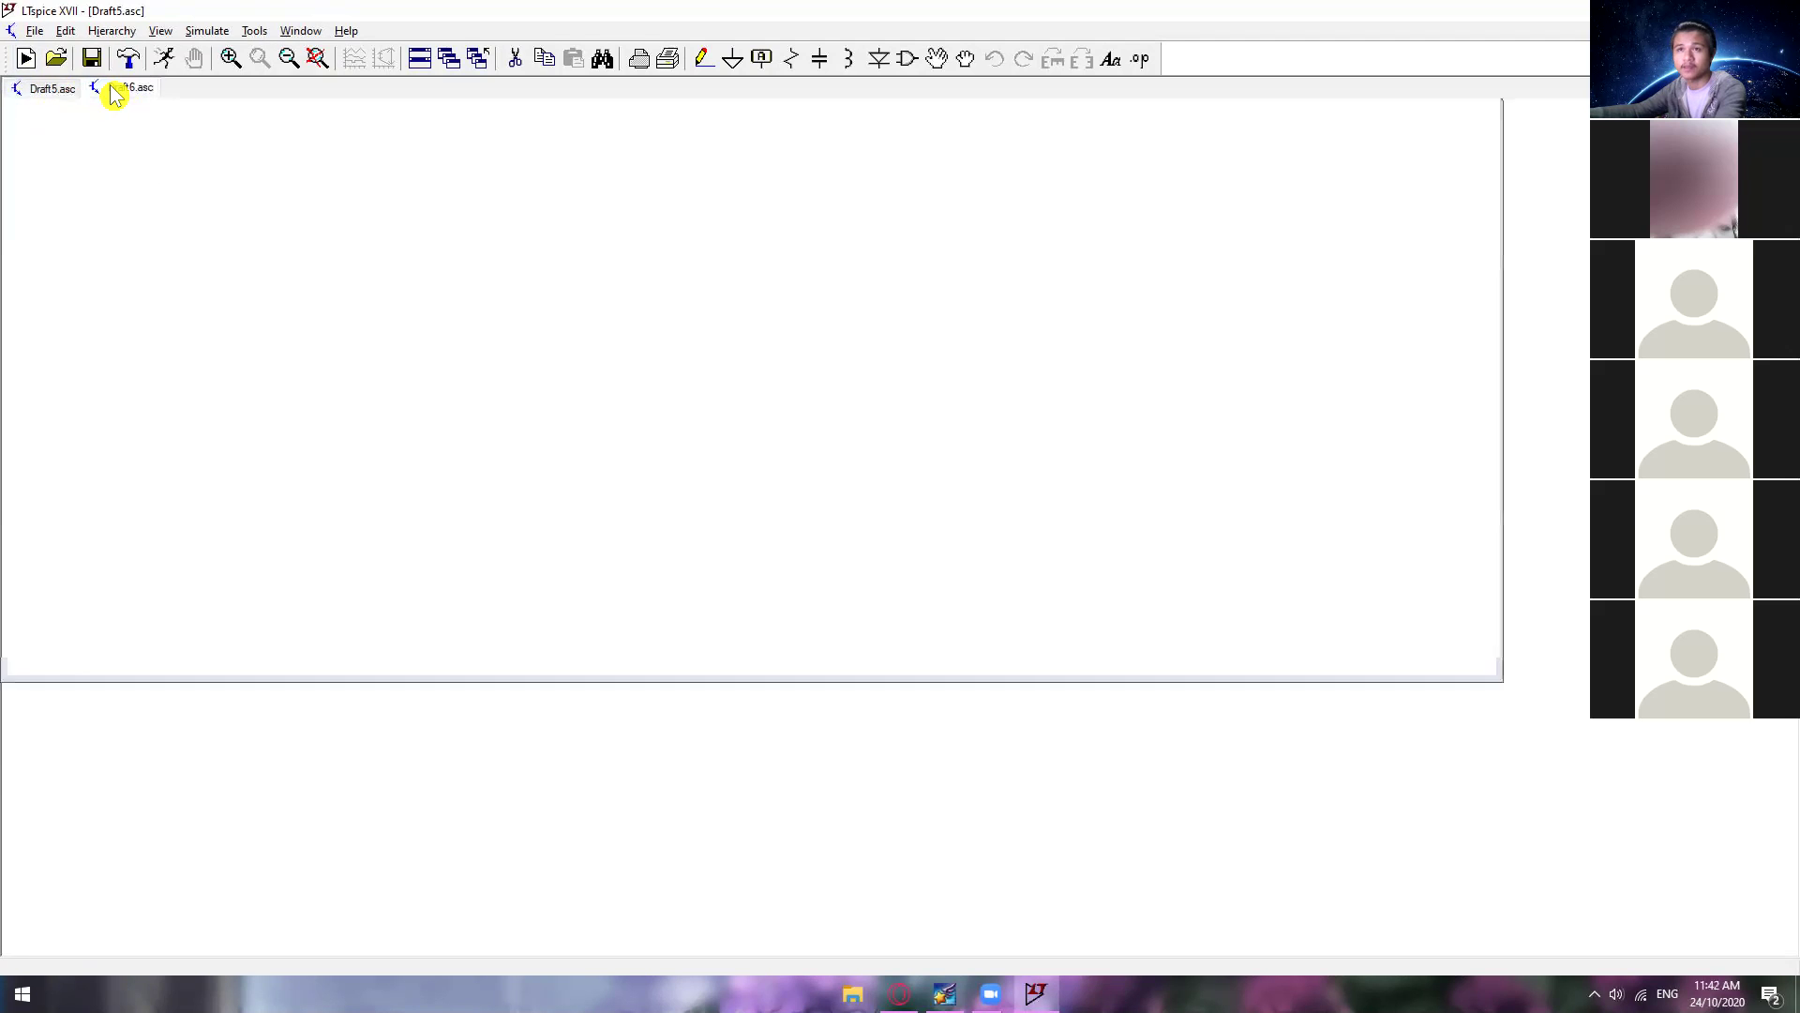
# Step: Preview the existing files in the My schematics folder one by one, from the ACDC power supply to Summing Amplifier.asc, without opening any
pyautogui.click(58, 64)
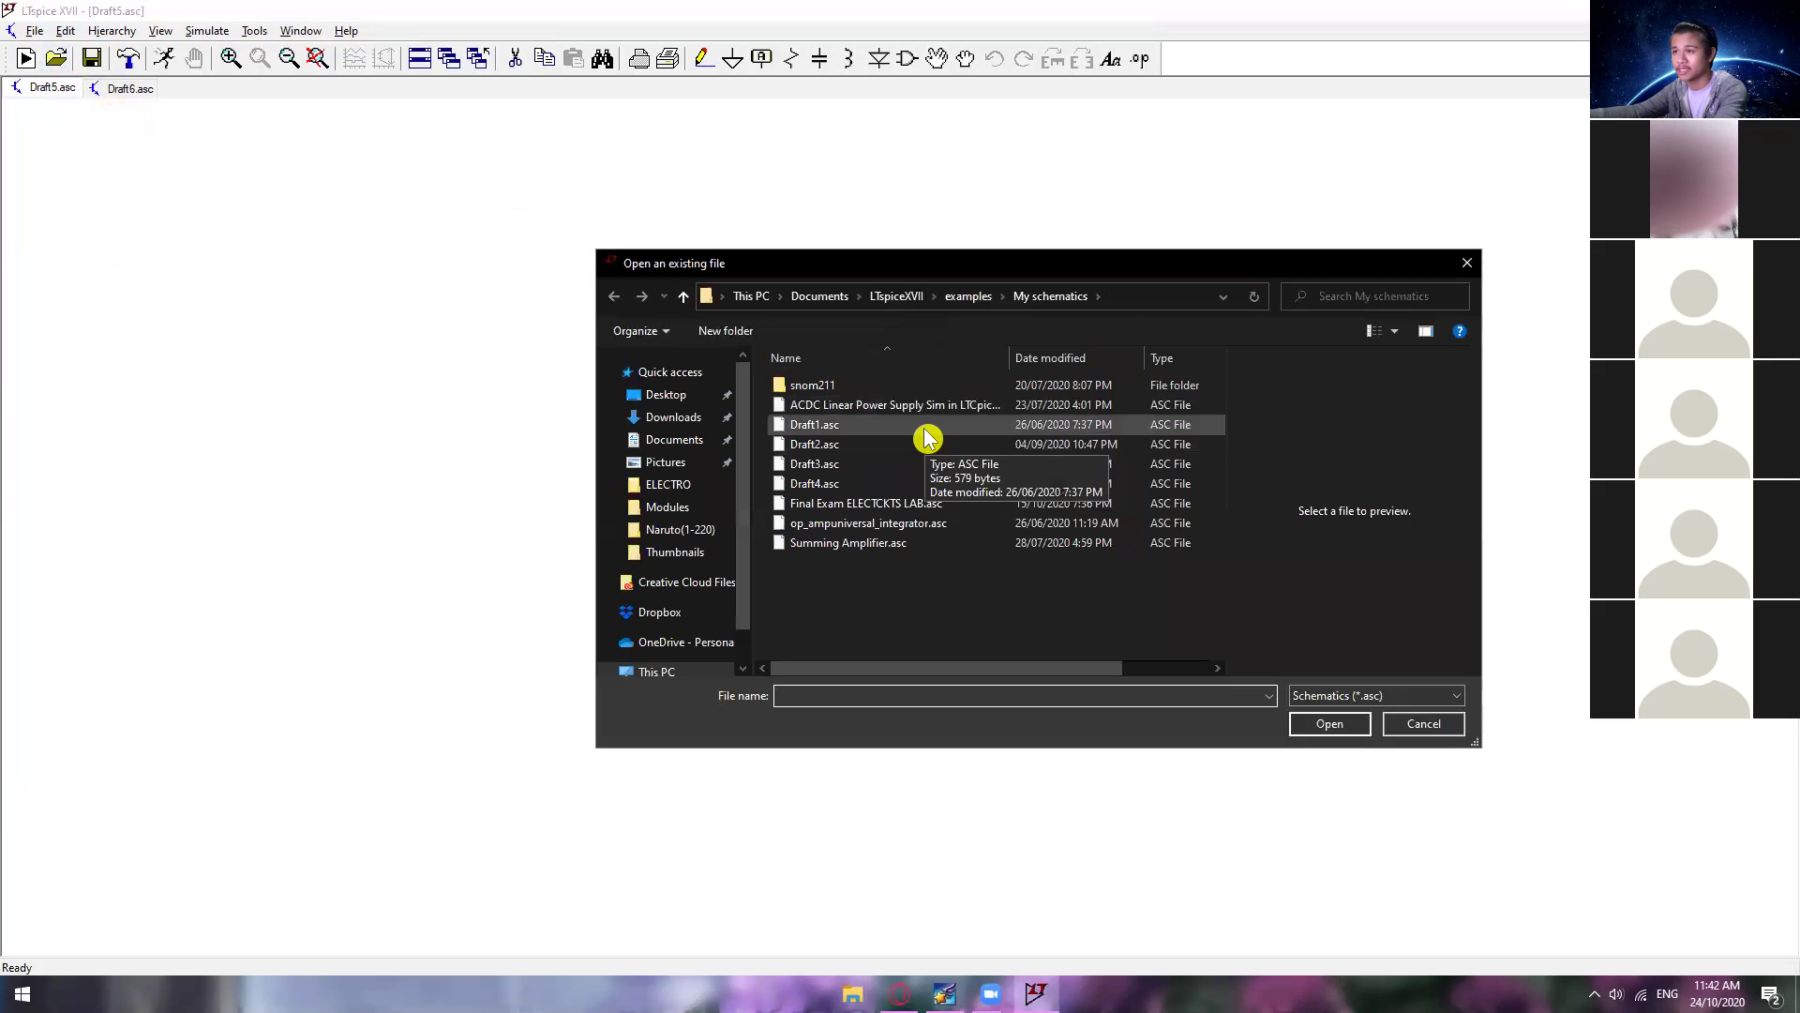
pyautogui.moveTo(1022, 595); pyautogui.dragTo(818, 427)
pyautogui.hotkey('ctrl', 'a')
pyautogui.click(1078, 614)
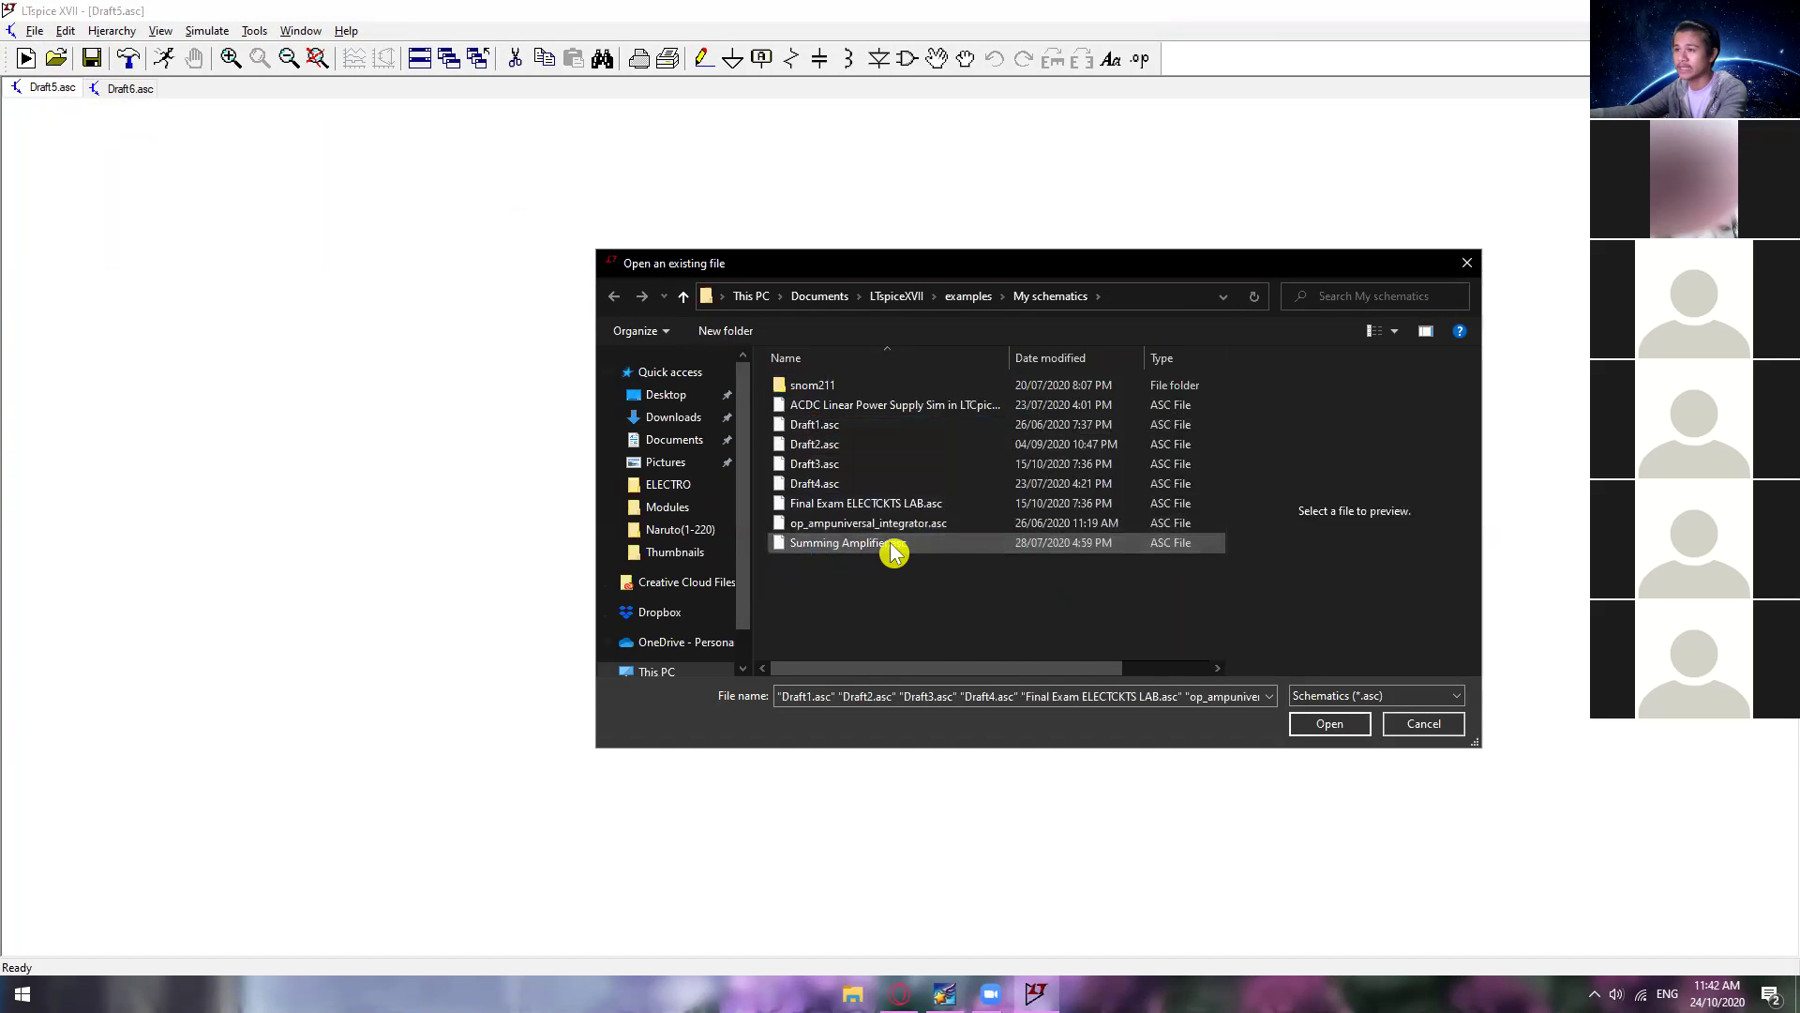
pyautogui.click(864, 407)
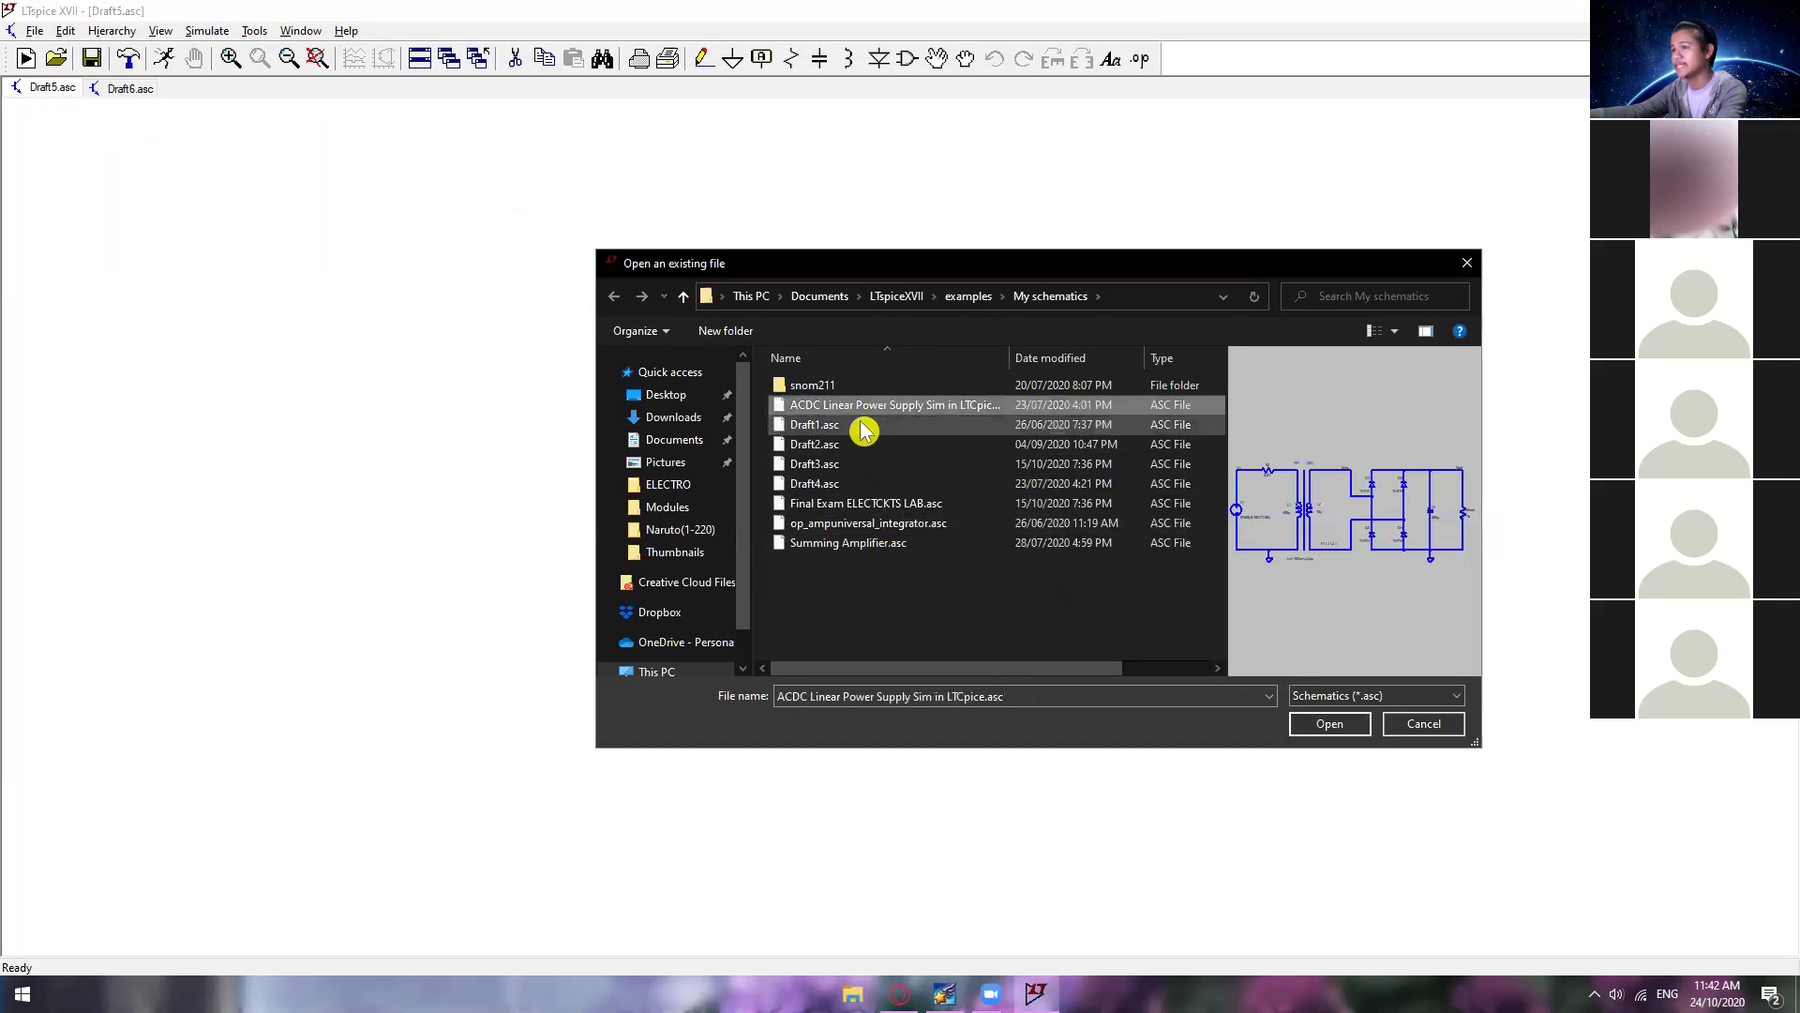
pyautogui.click(864, 427)
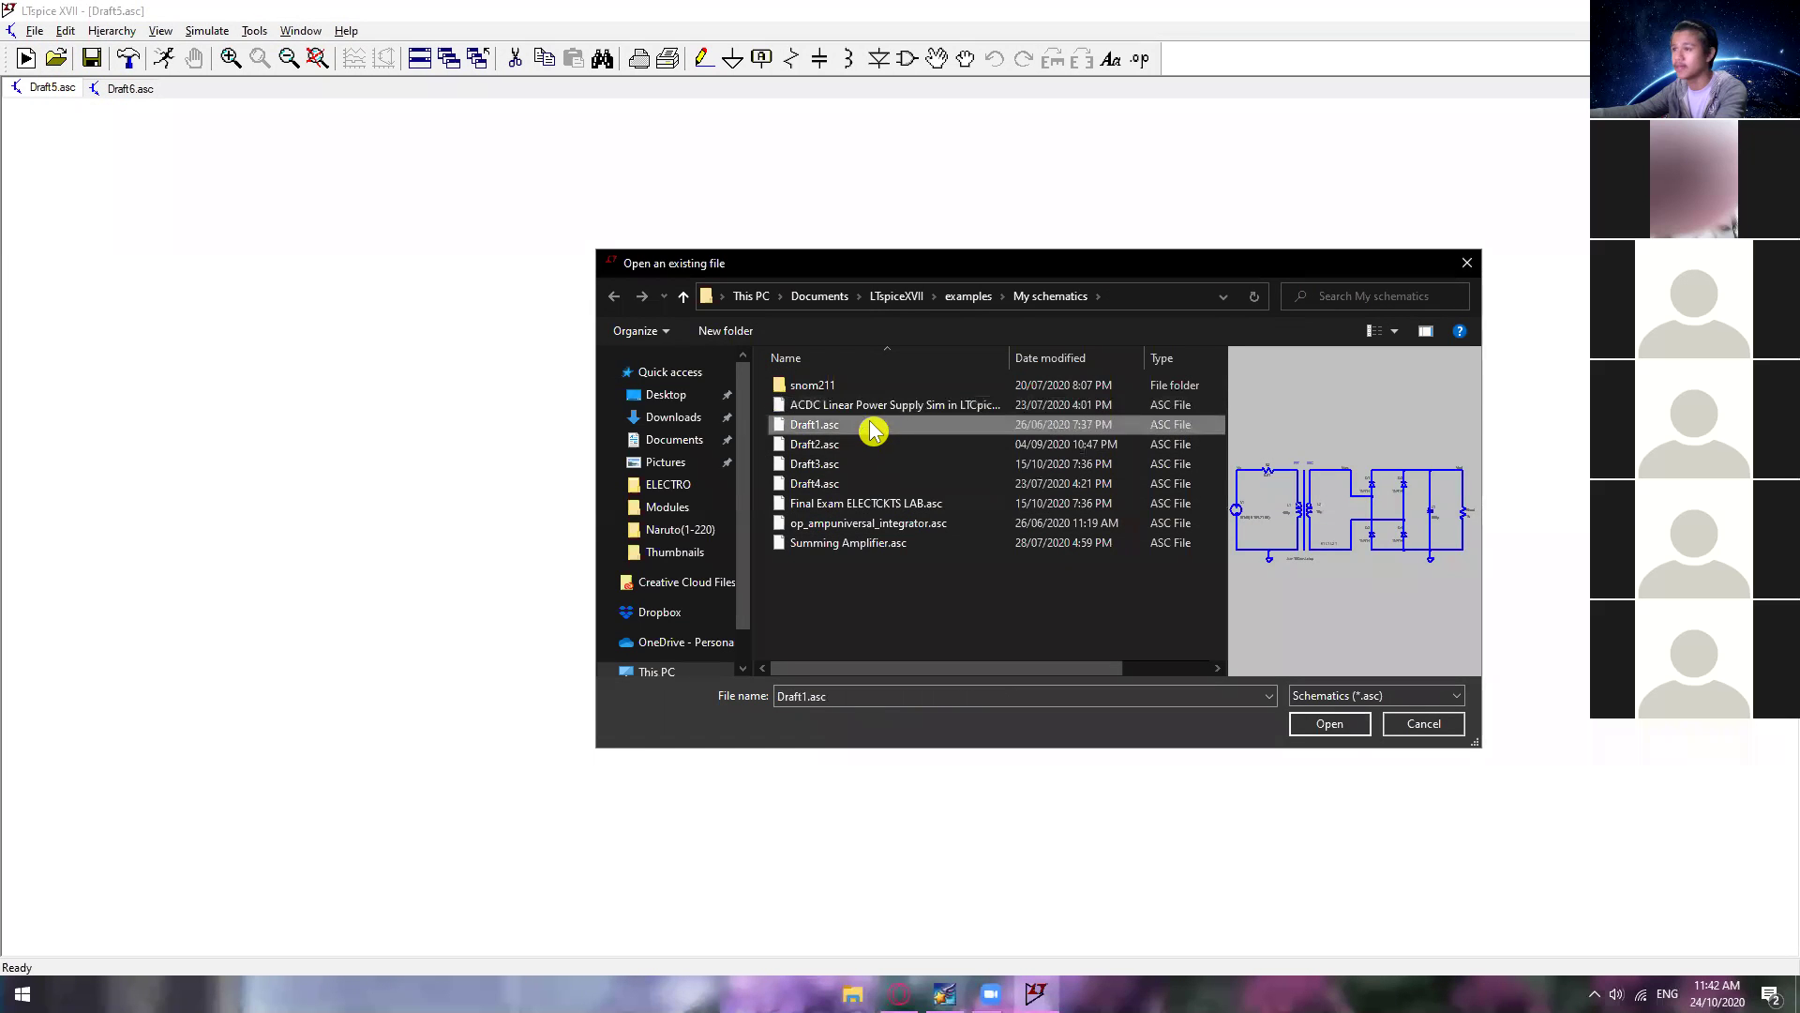
pyautogui.click(856, 446)
pyautogui.click(892, 465)
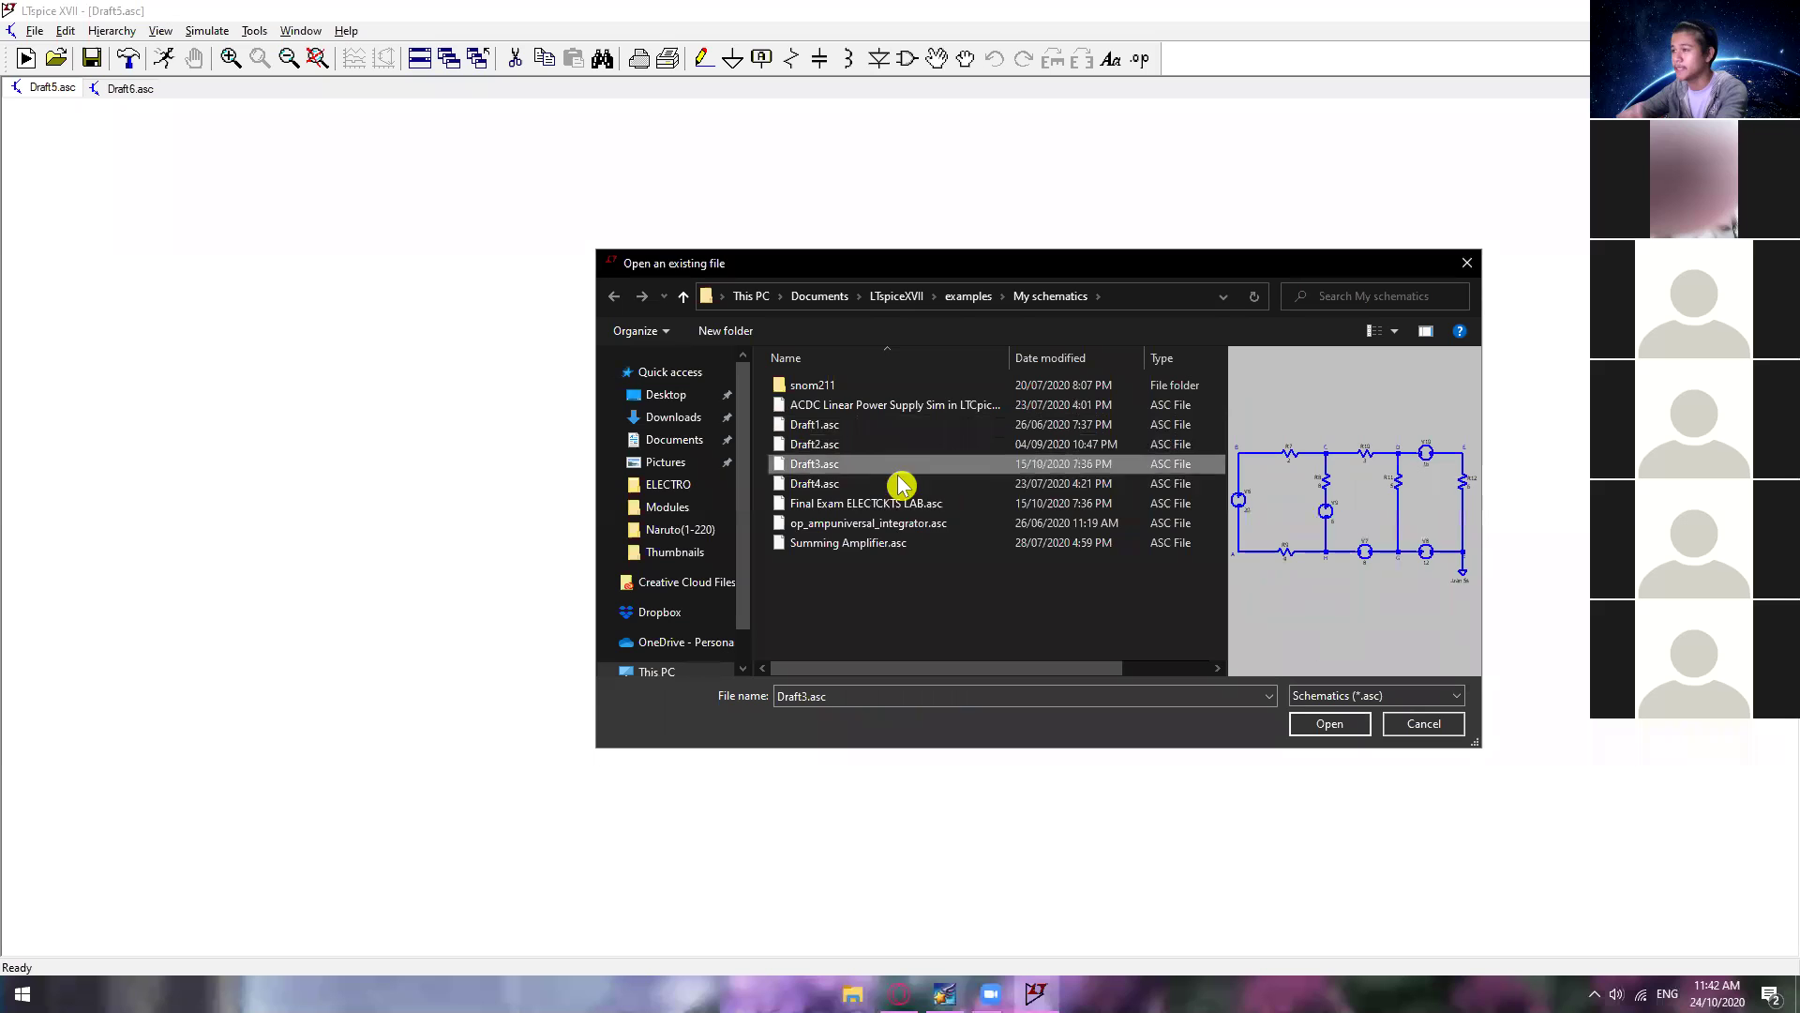
pyautogui.click(864, 485)
pyautogui.click(902, 506)
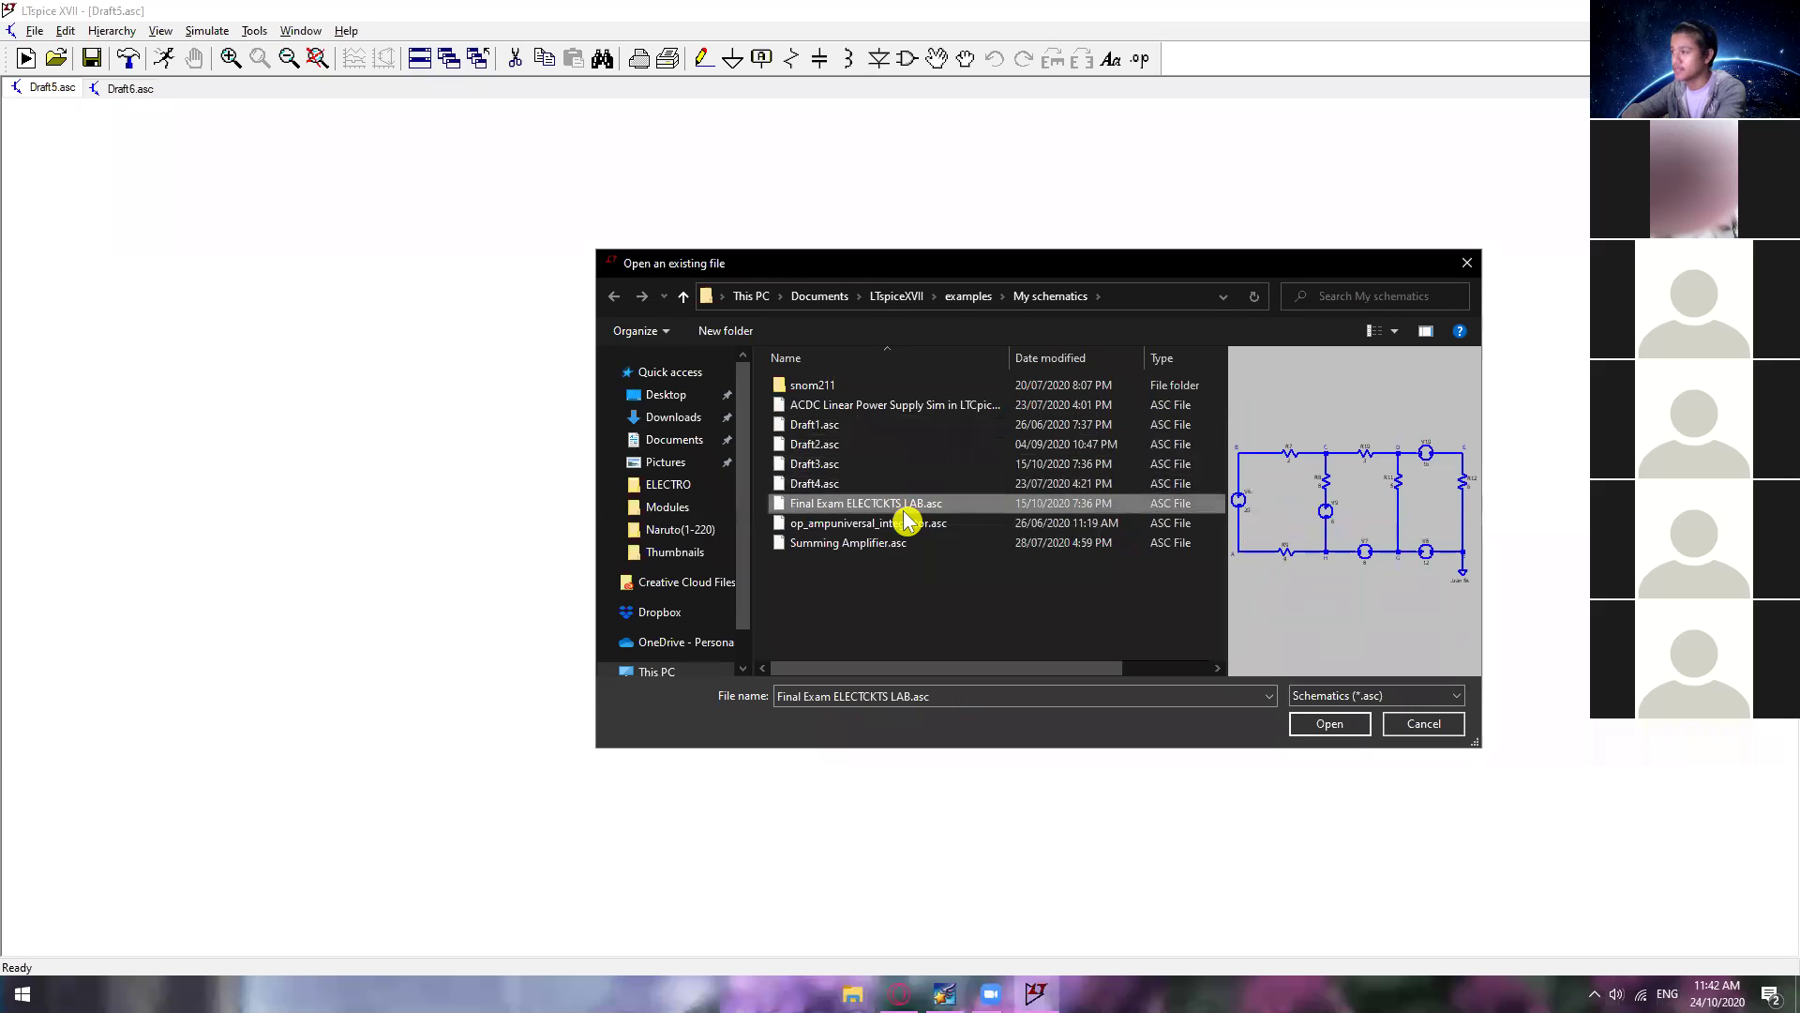
pyautogui.click(907, 525)
pyautogui.click(884, 542)
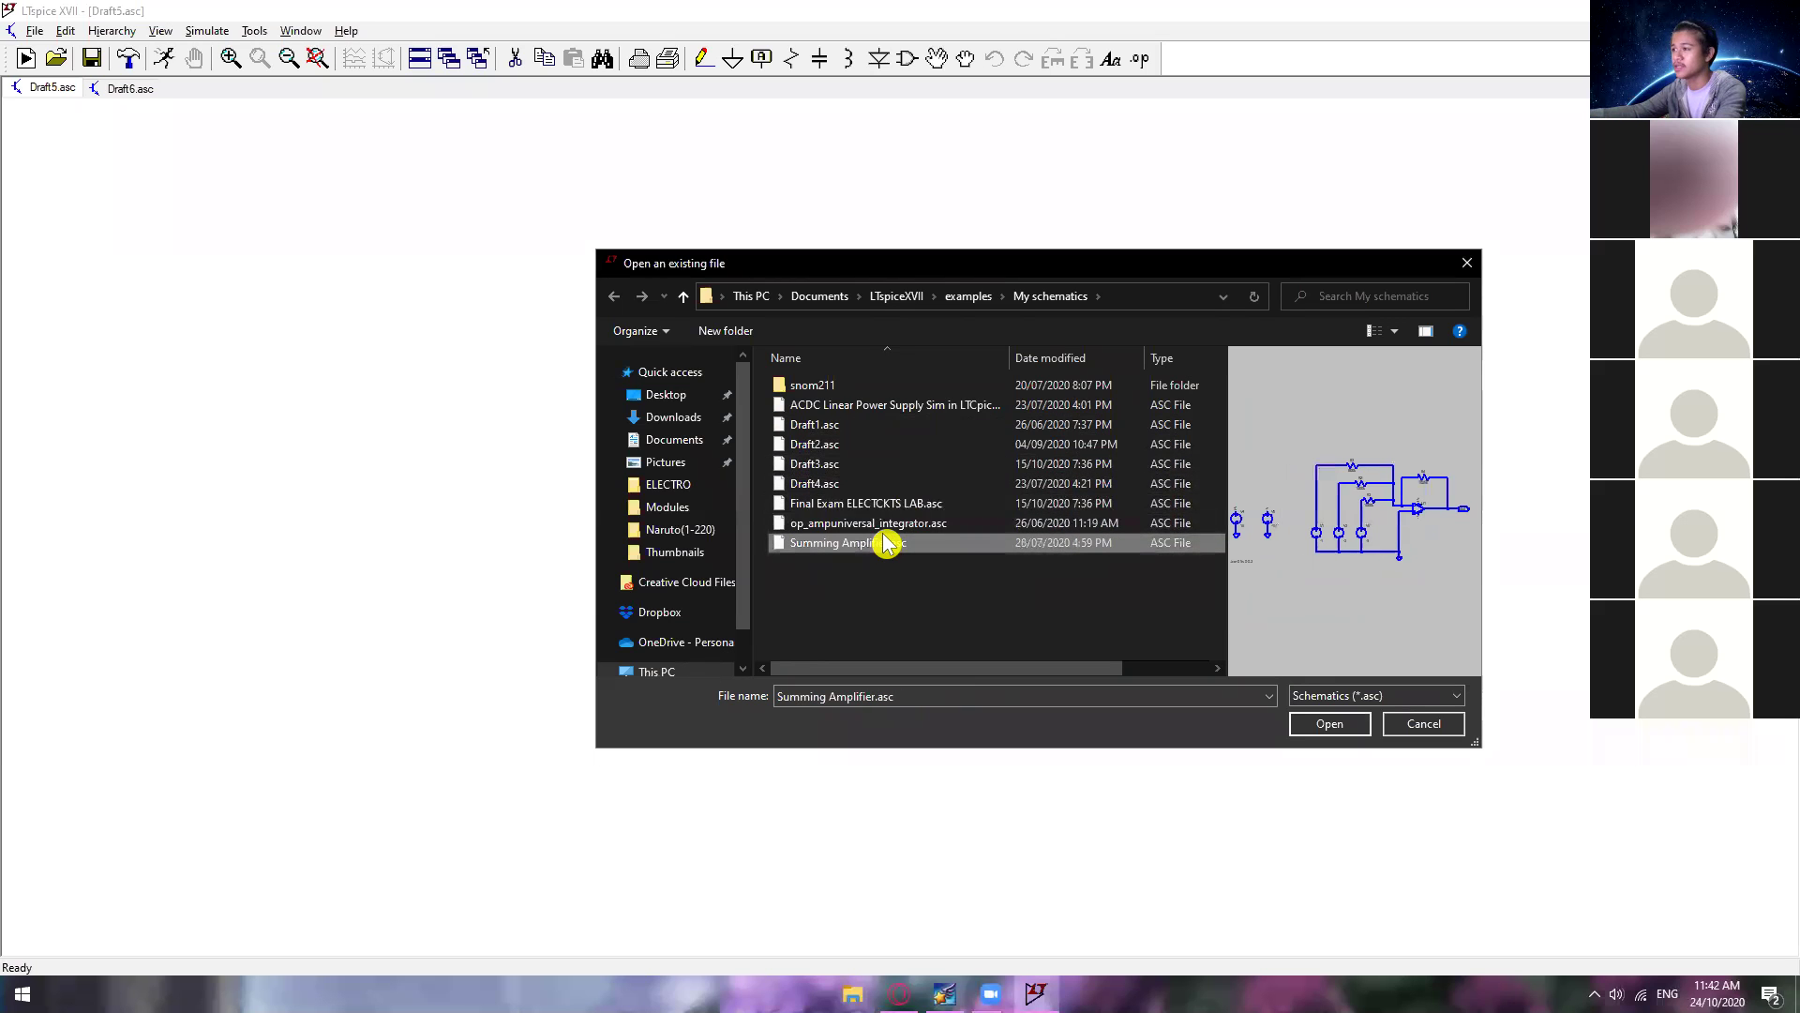
pyautogui.click(1422, 724)
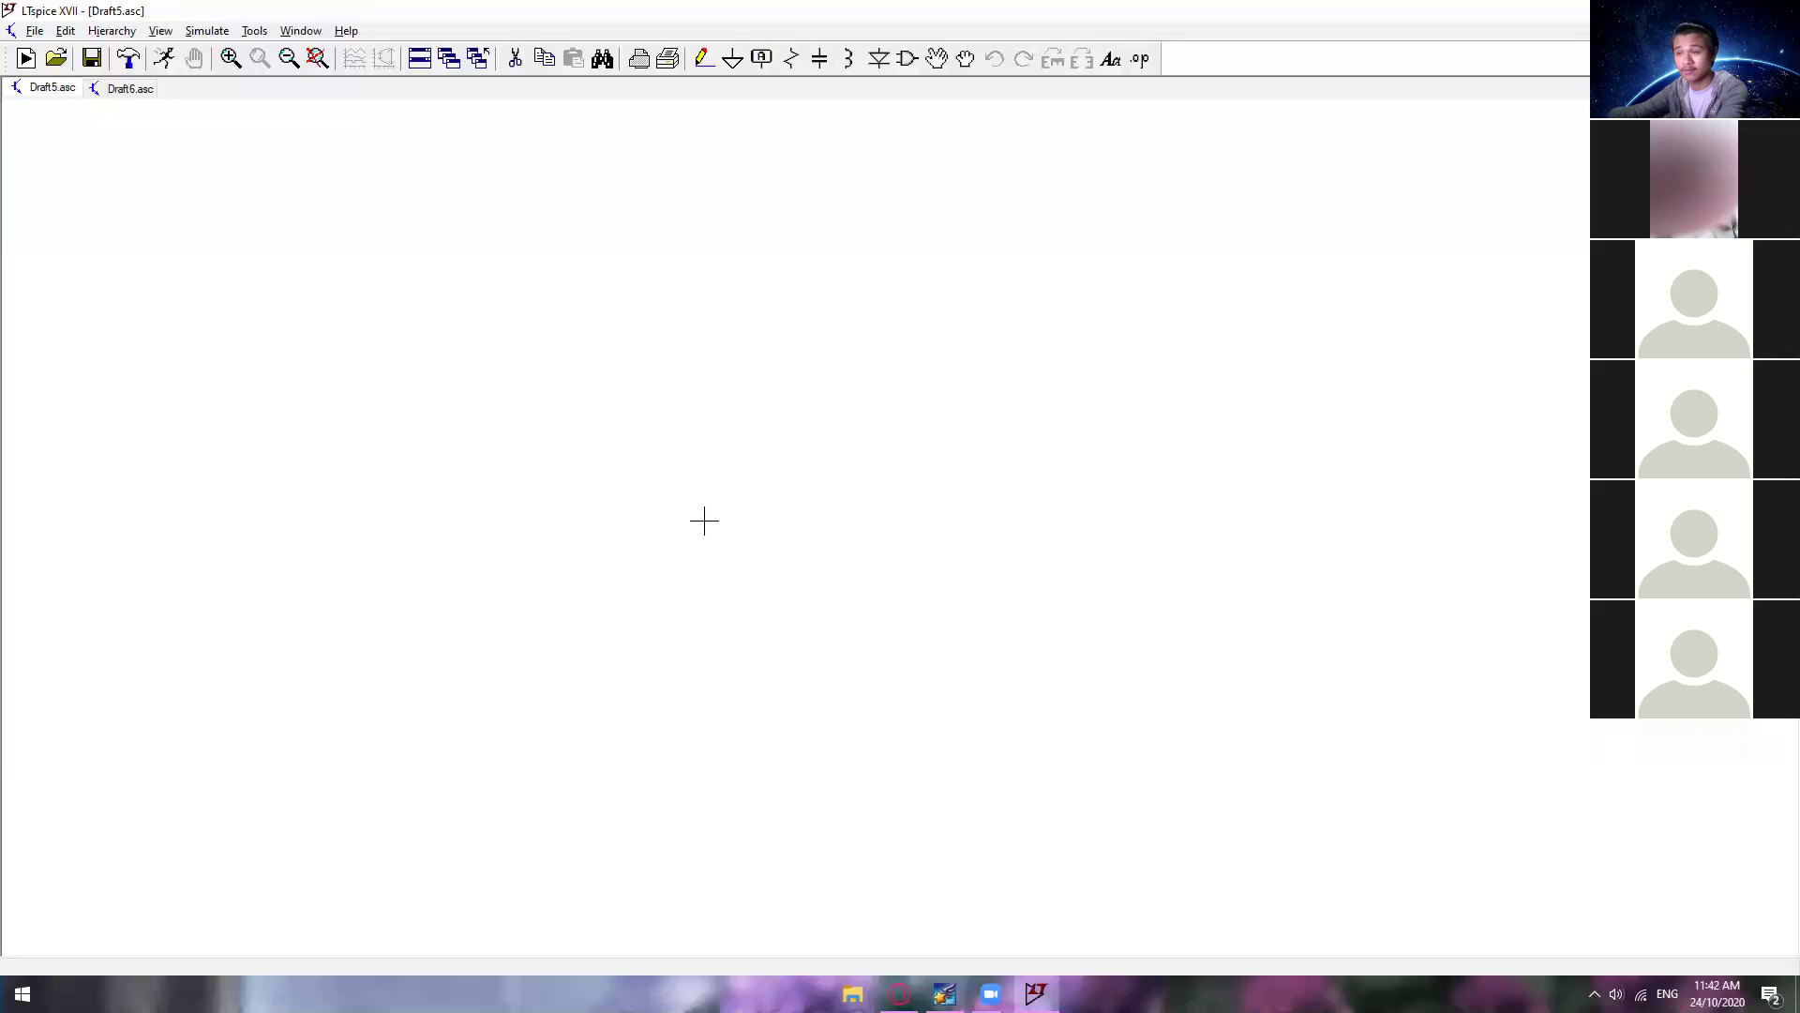
# Step: Open the Control Panel and look through its setting categories, ending on the Operation settings
pyautogui.click(129, 61)
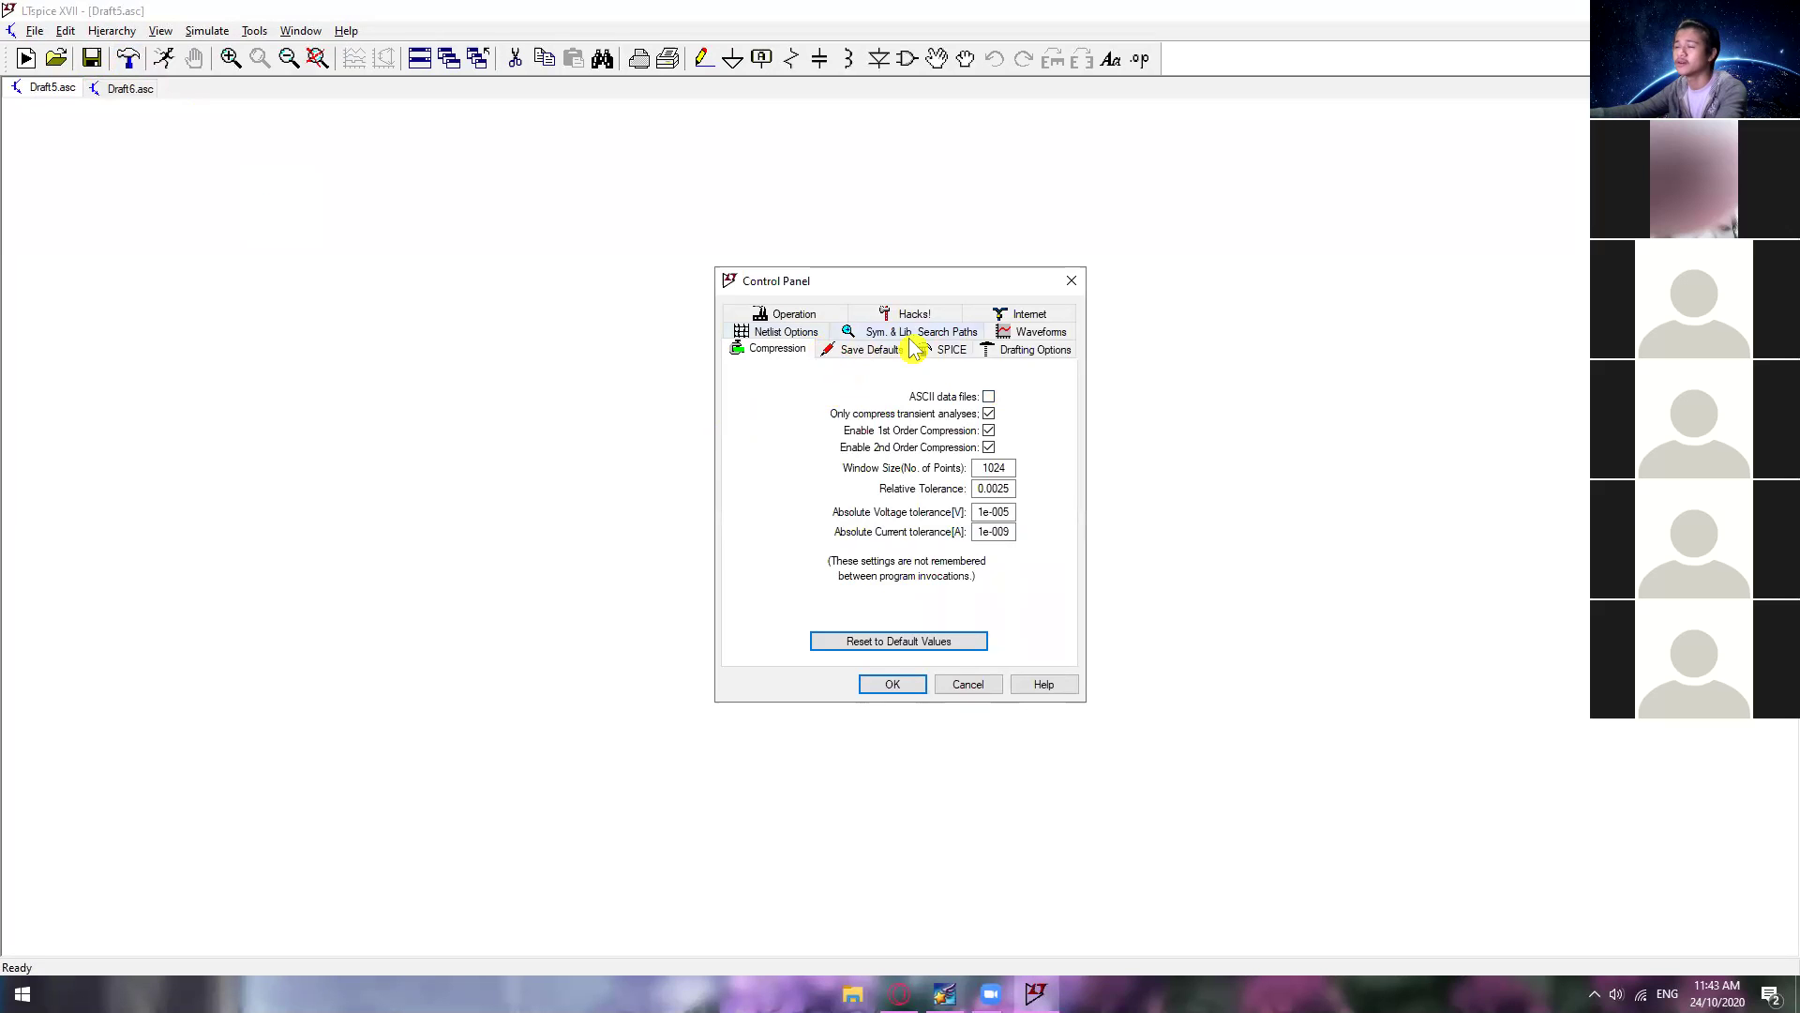
pyautogui.click(1008, 334)
pyautogui.click(775, 334)
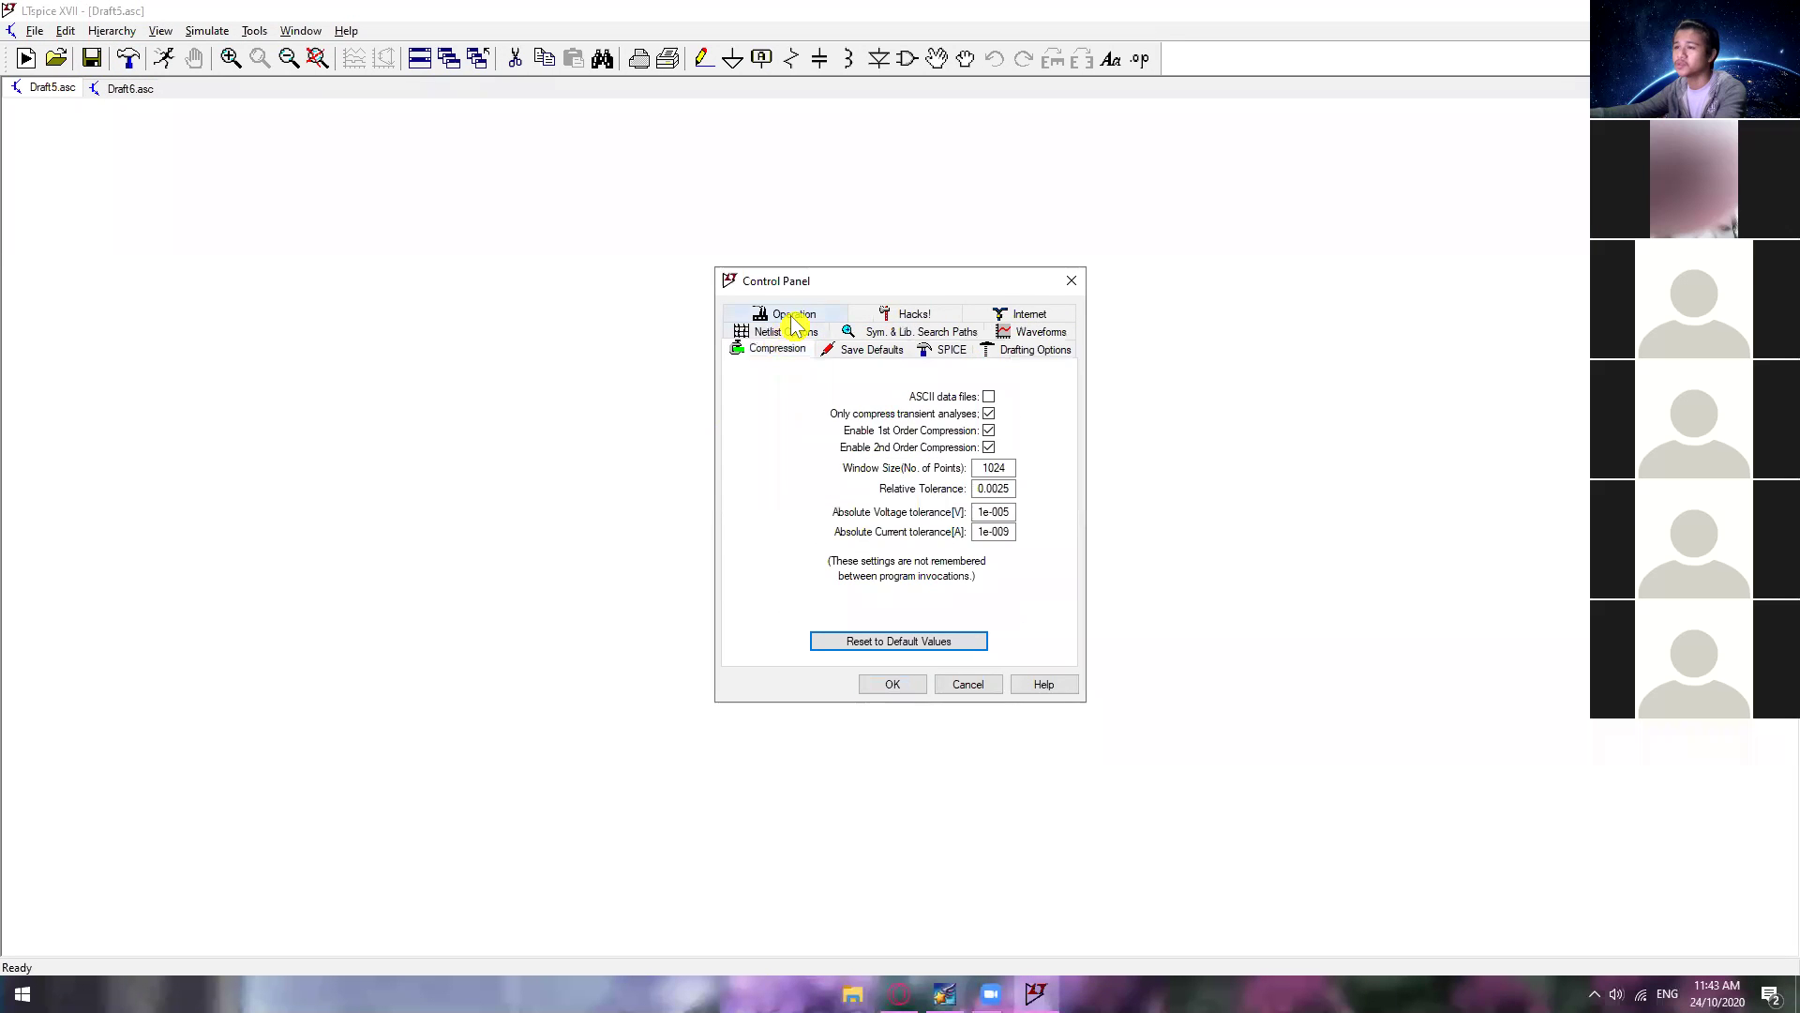
pyautogui.click(795, 315)
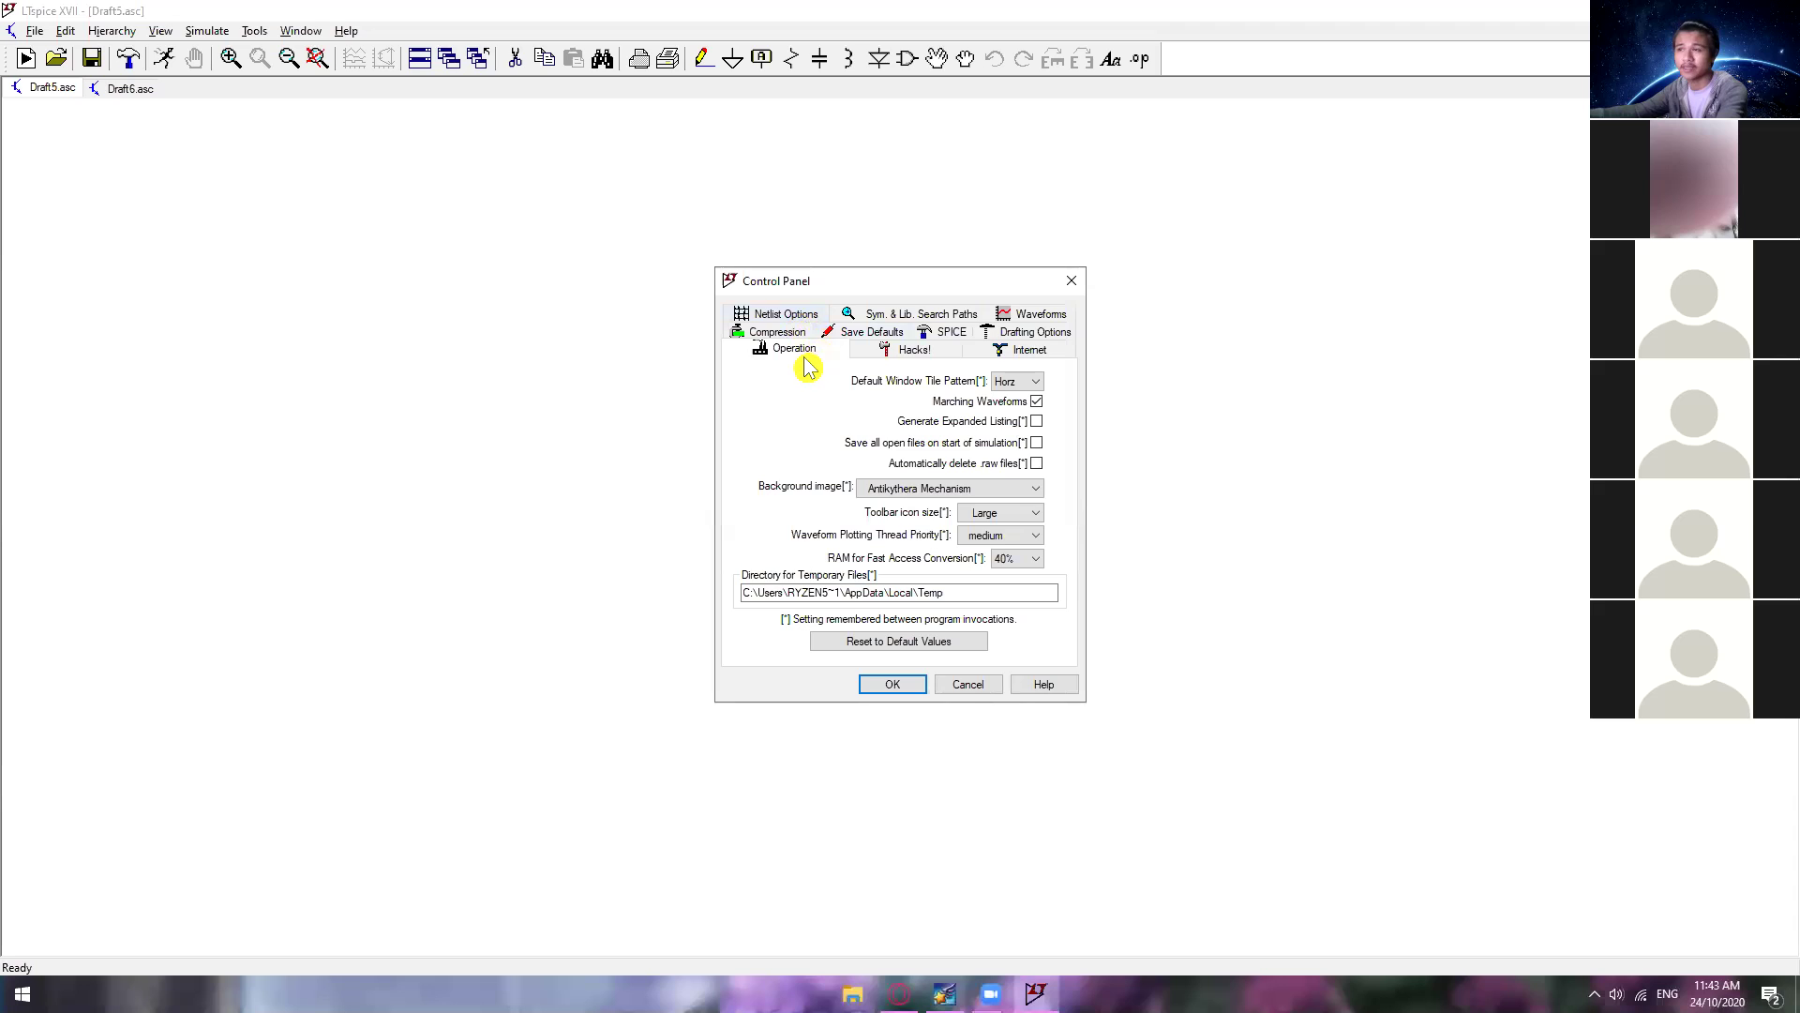
# Step: Look through the Save Defaults, Hacks!, Operation, Internet and Waveforms settings of the Control Panel and close it
pyautogui.click(884, 336)
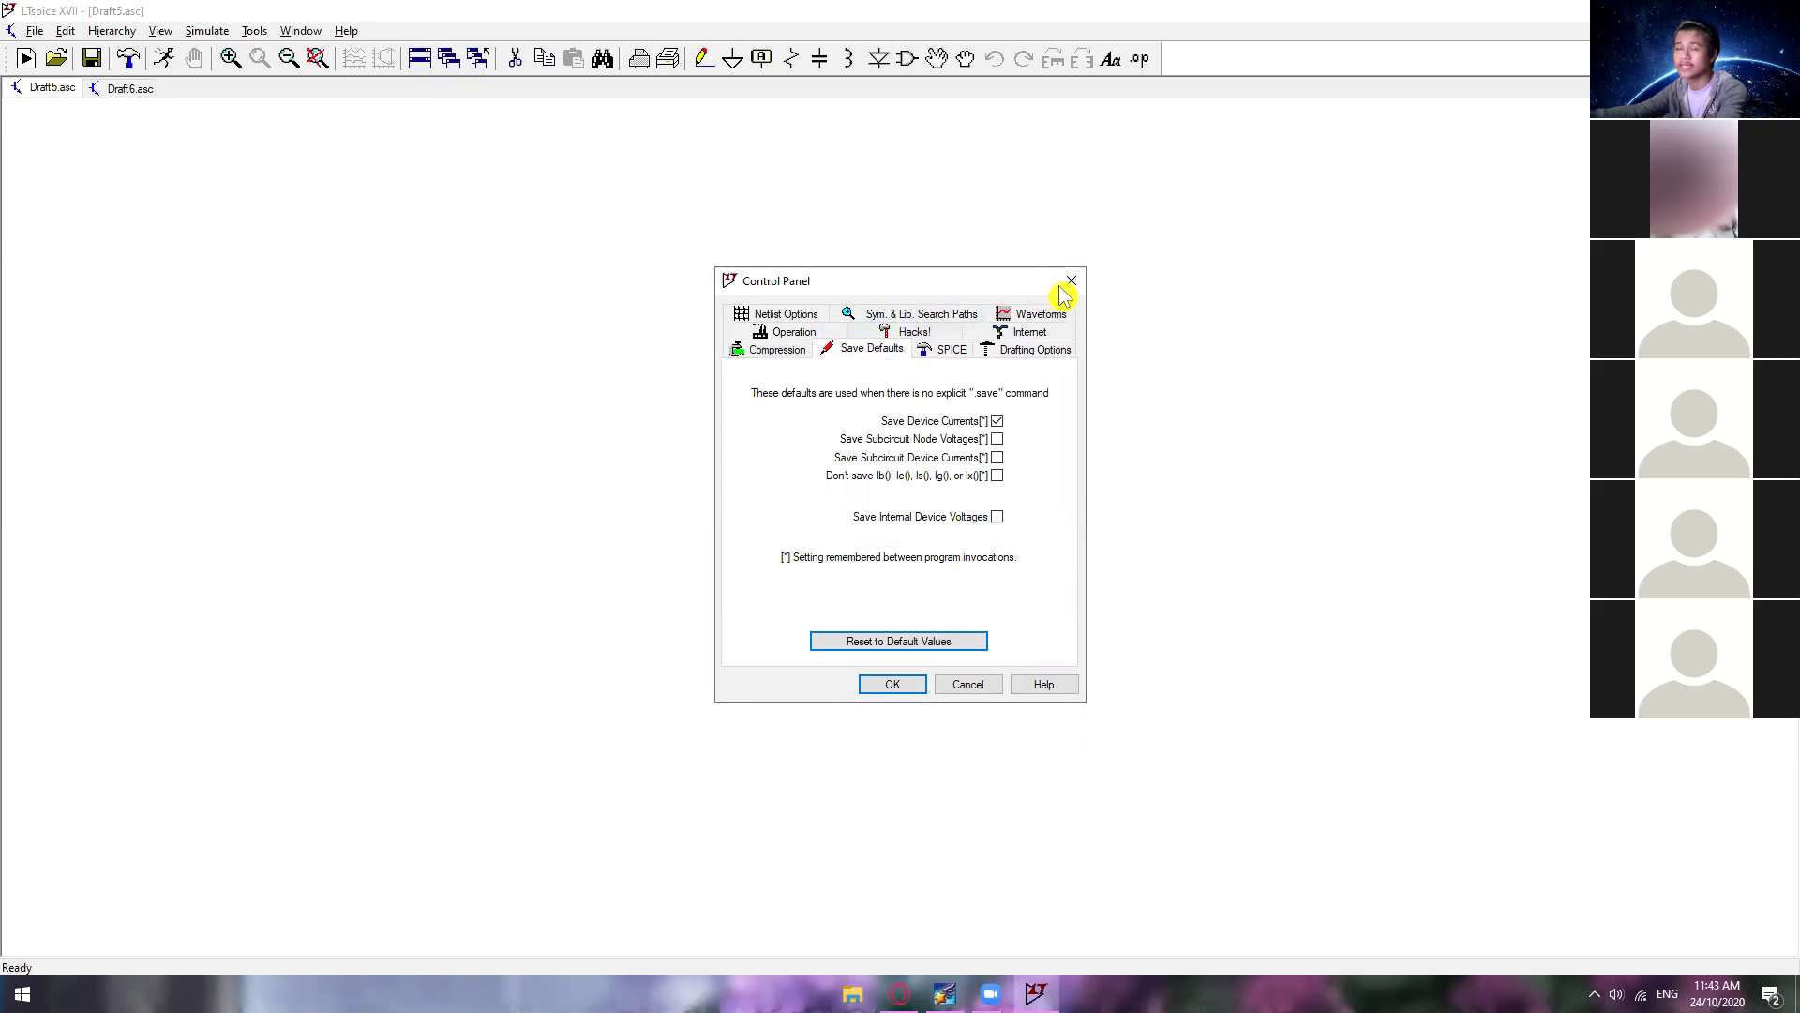
pyautogui.click(911, 333)
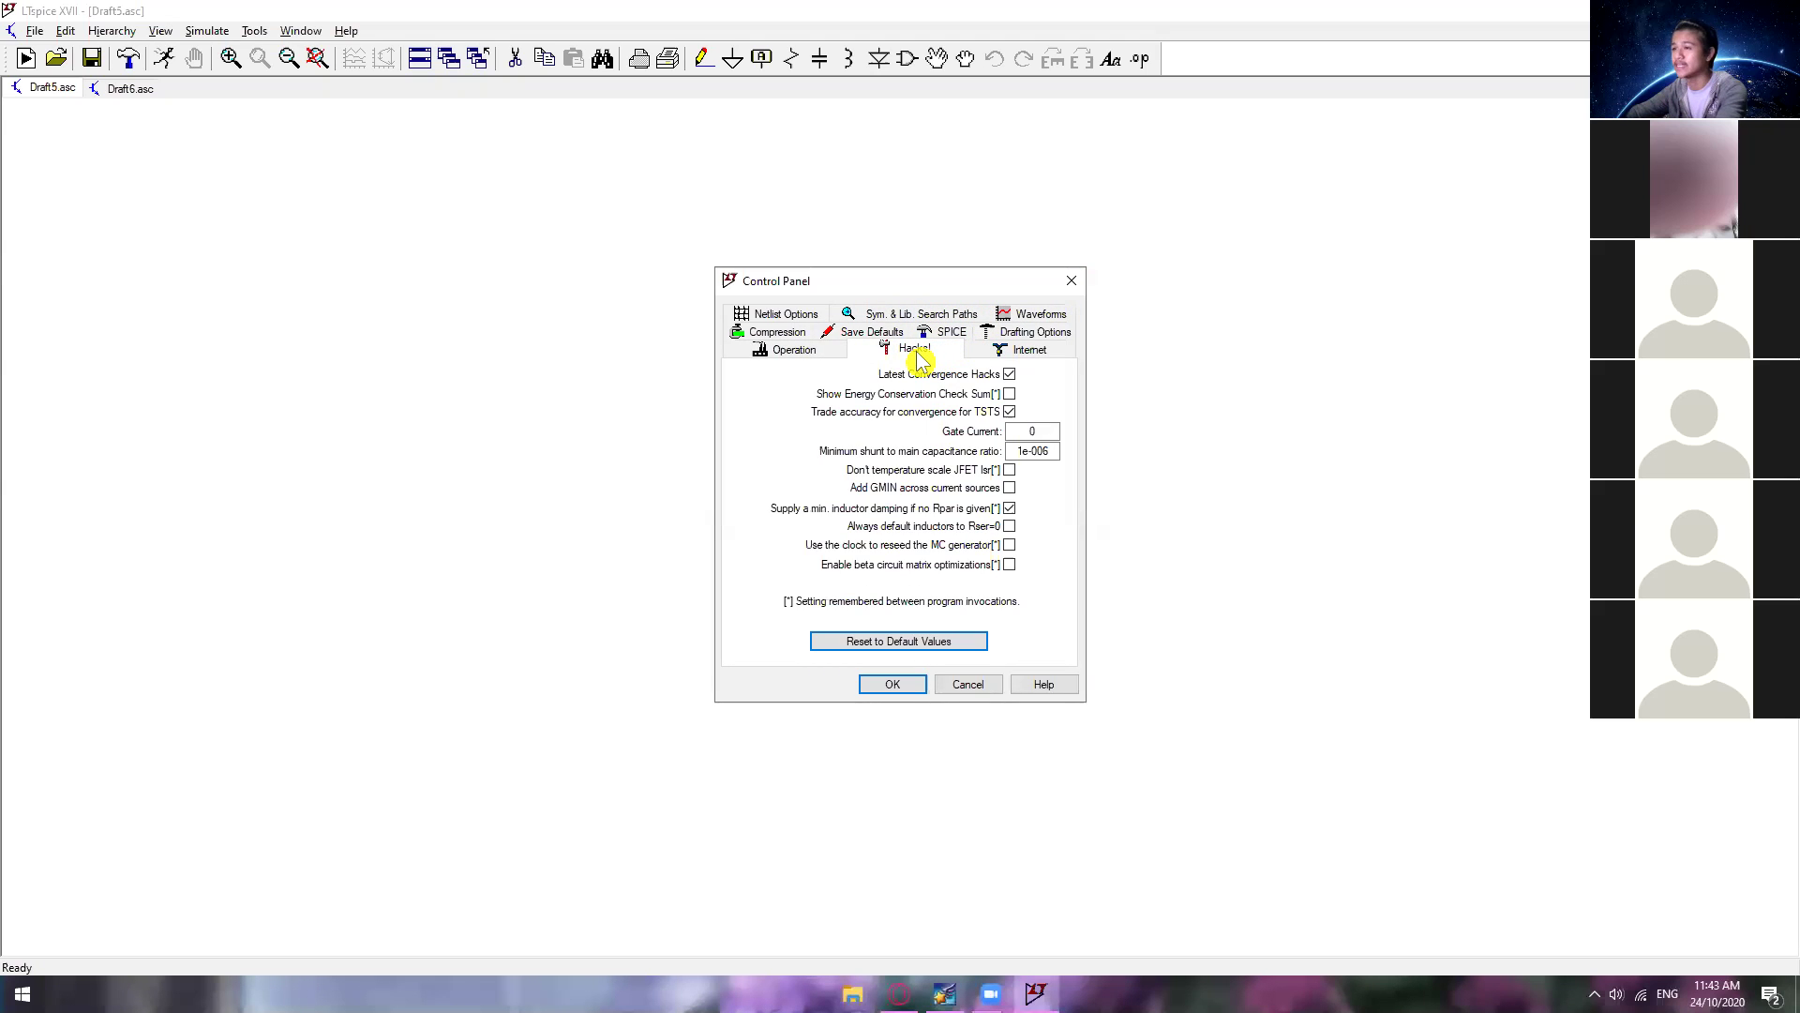
pyautogui.click(814, 354)
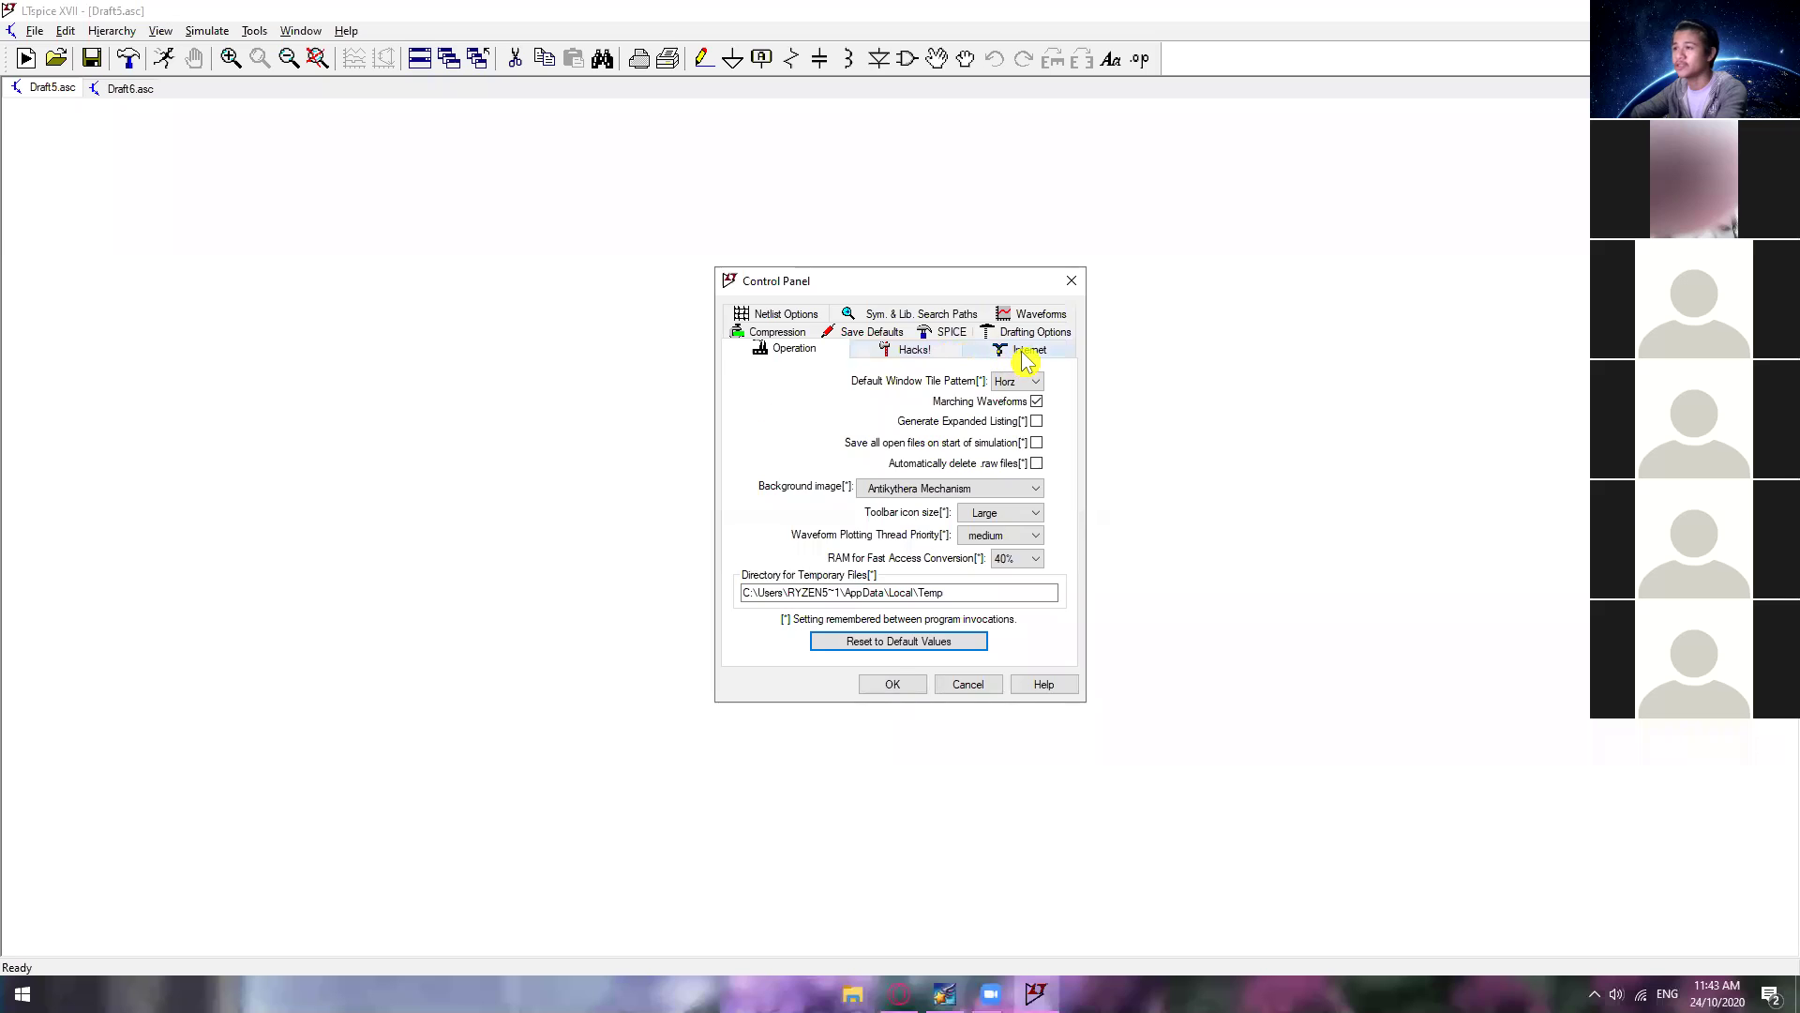
pyautogui.click(1025, 353)
pyautogui.click(1036, 309)
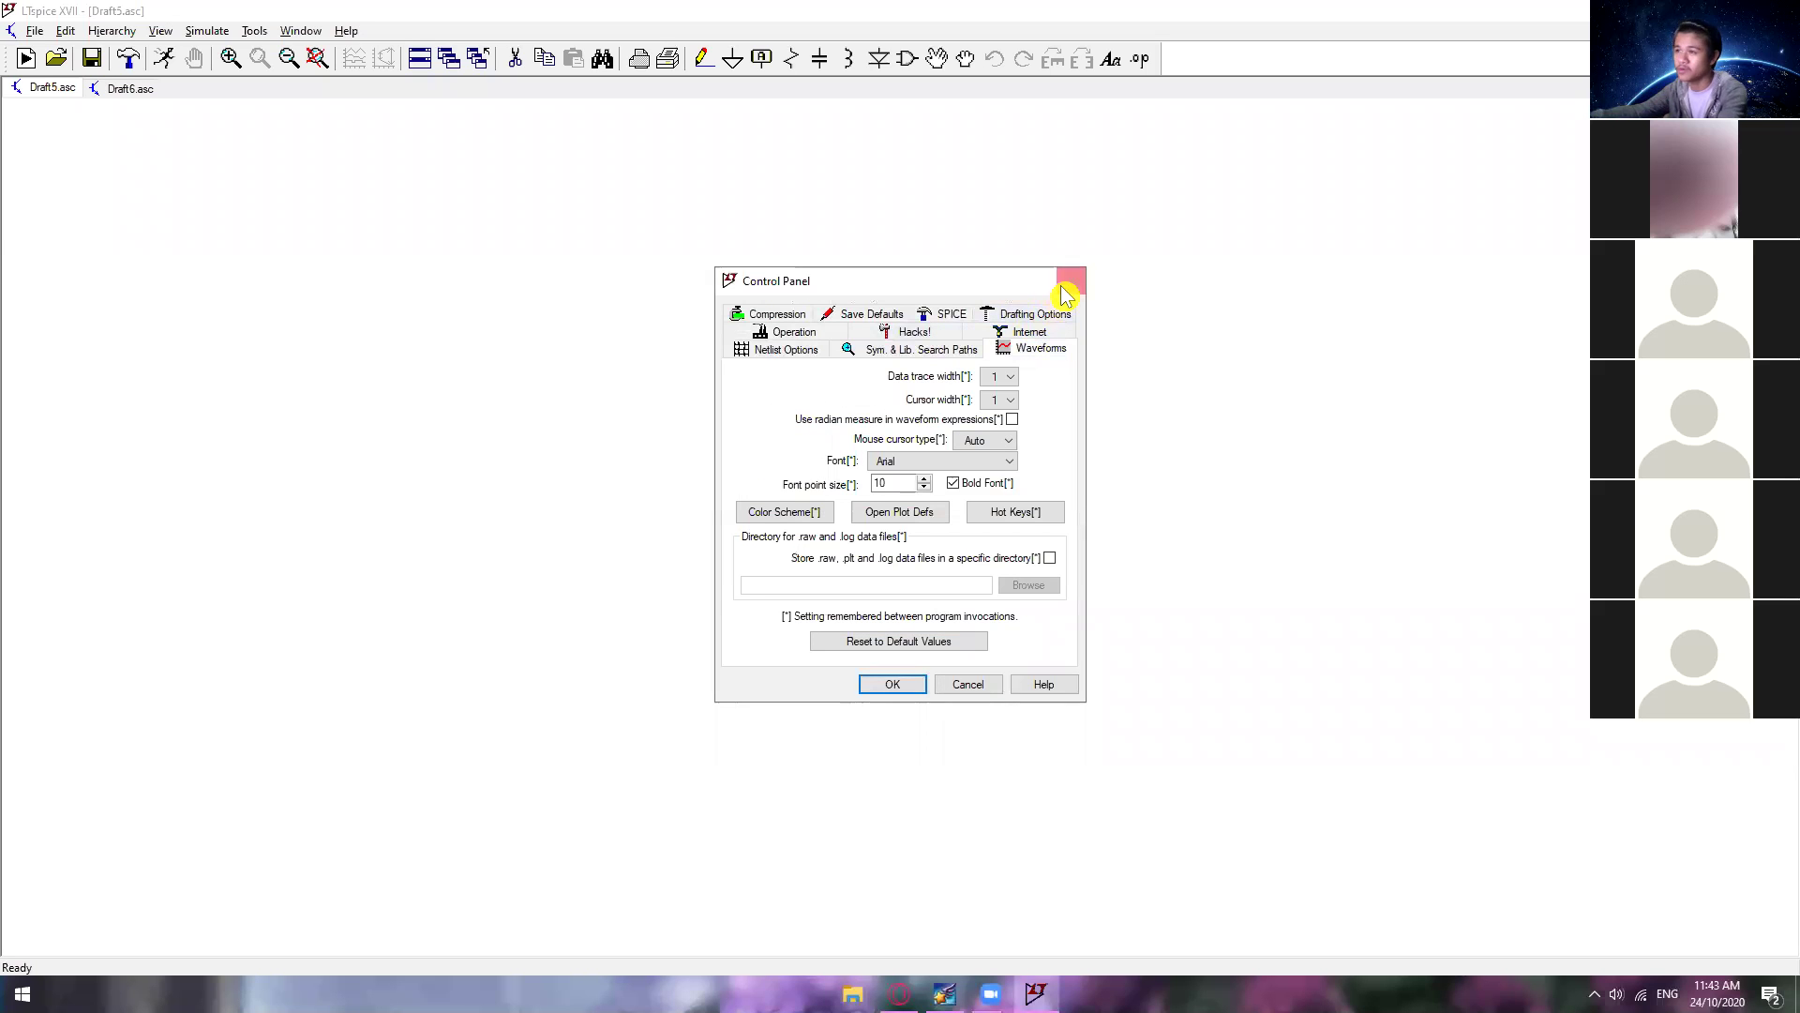
pyautogui.click(1069, 282)
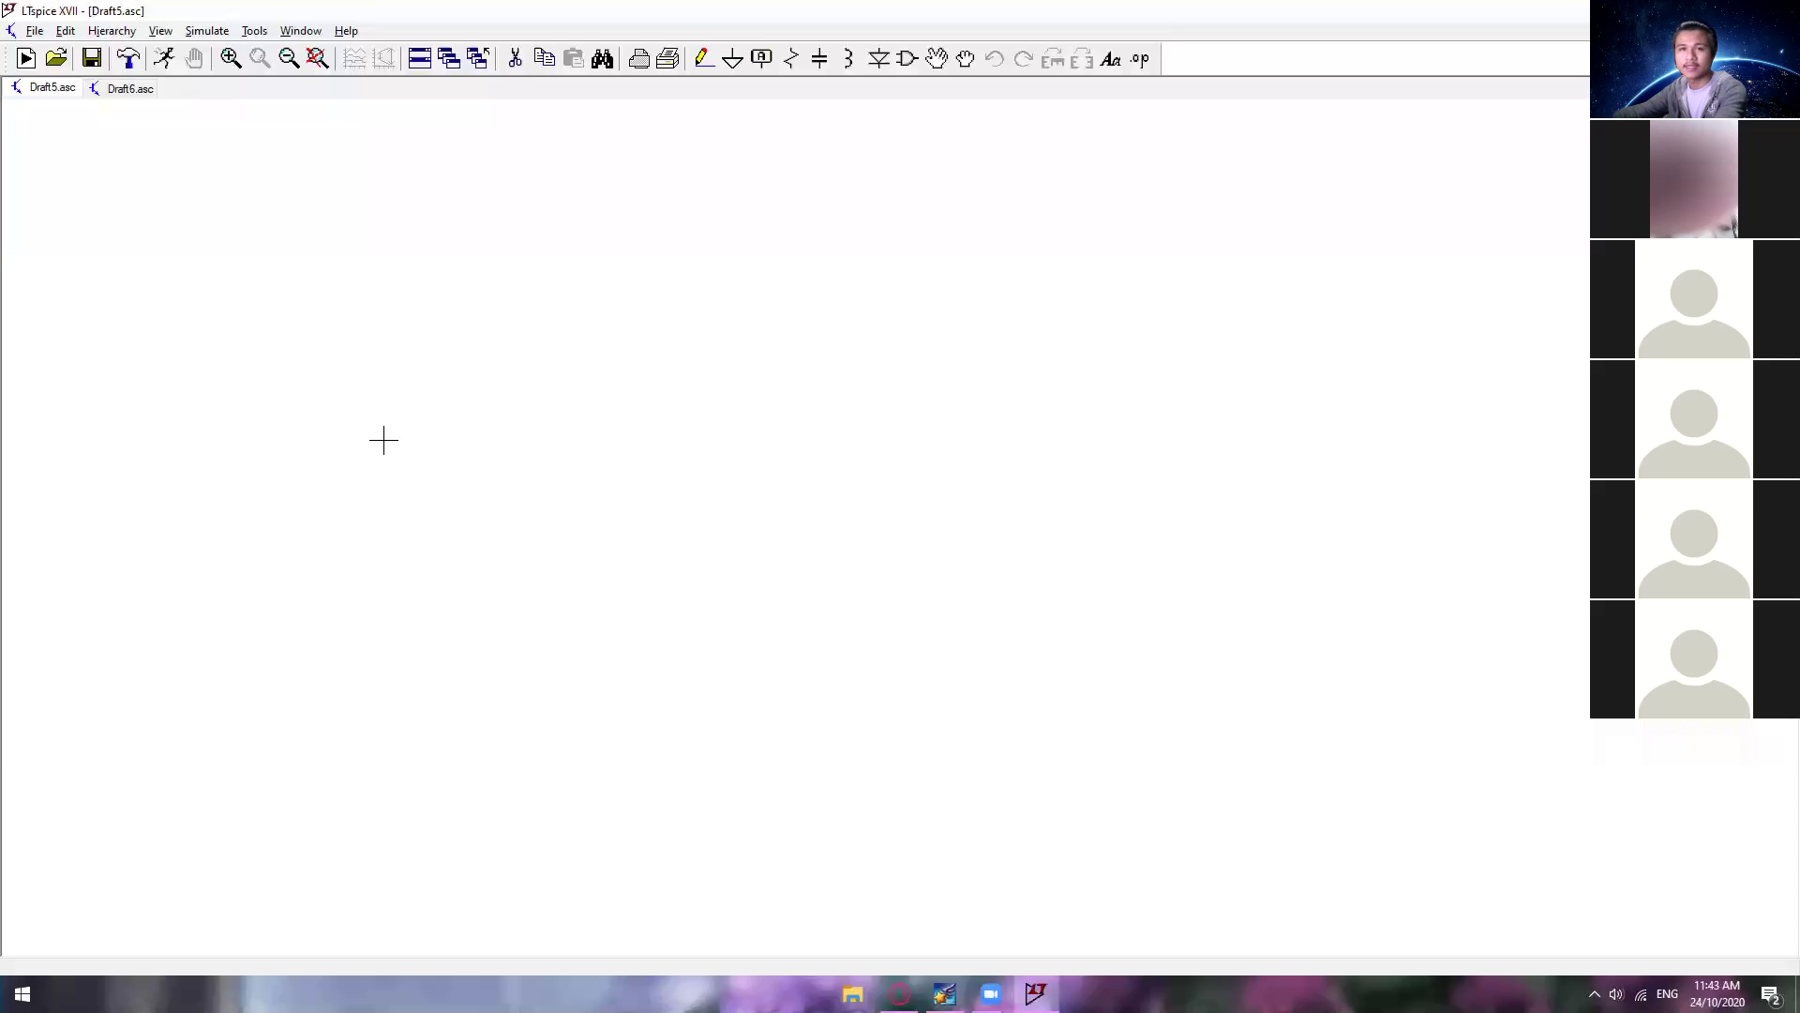
# Step: Try running the empty schematic to show the Edit Simulation Command dialog, and dismiss it
pyautogui.click(165, 60)
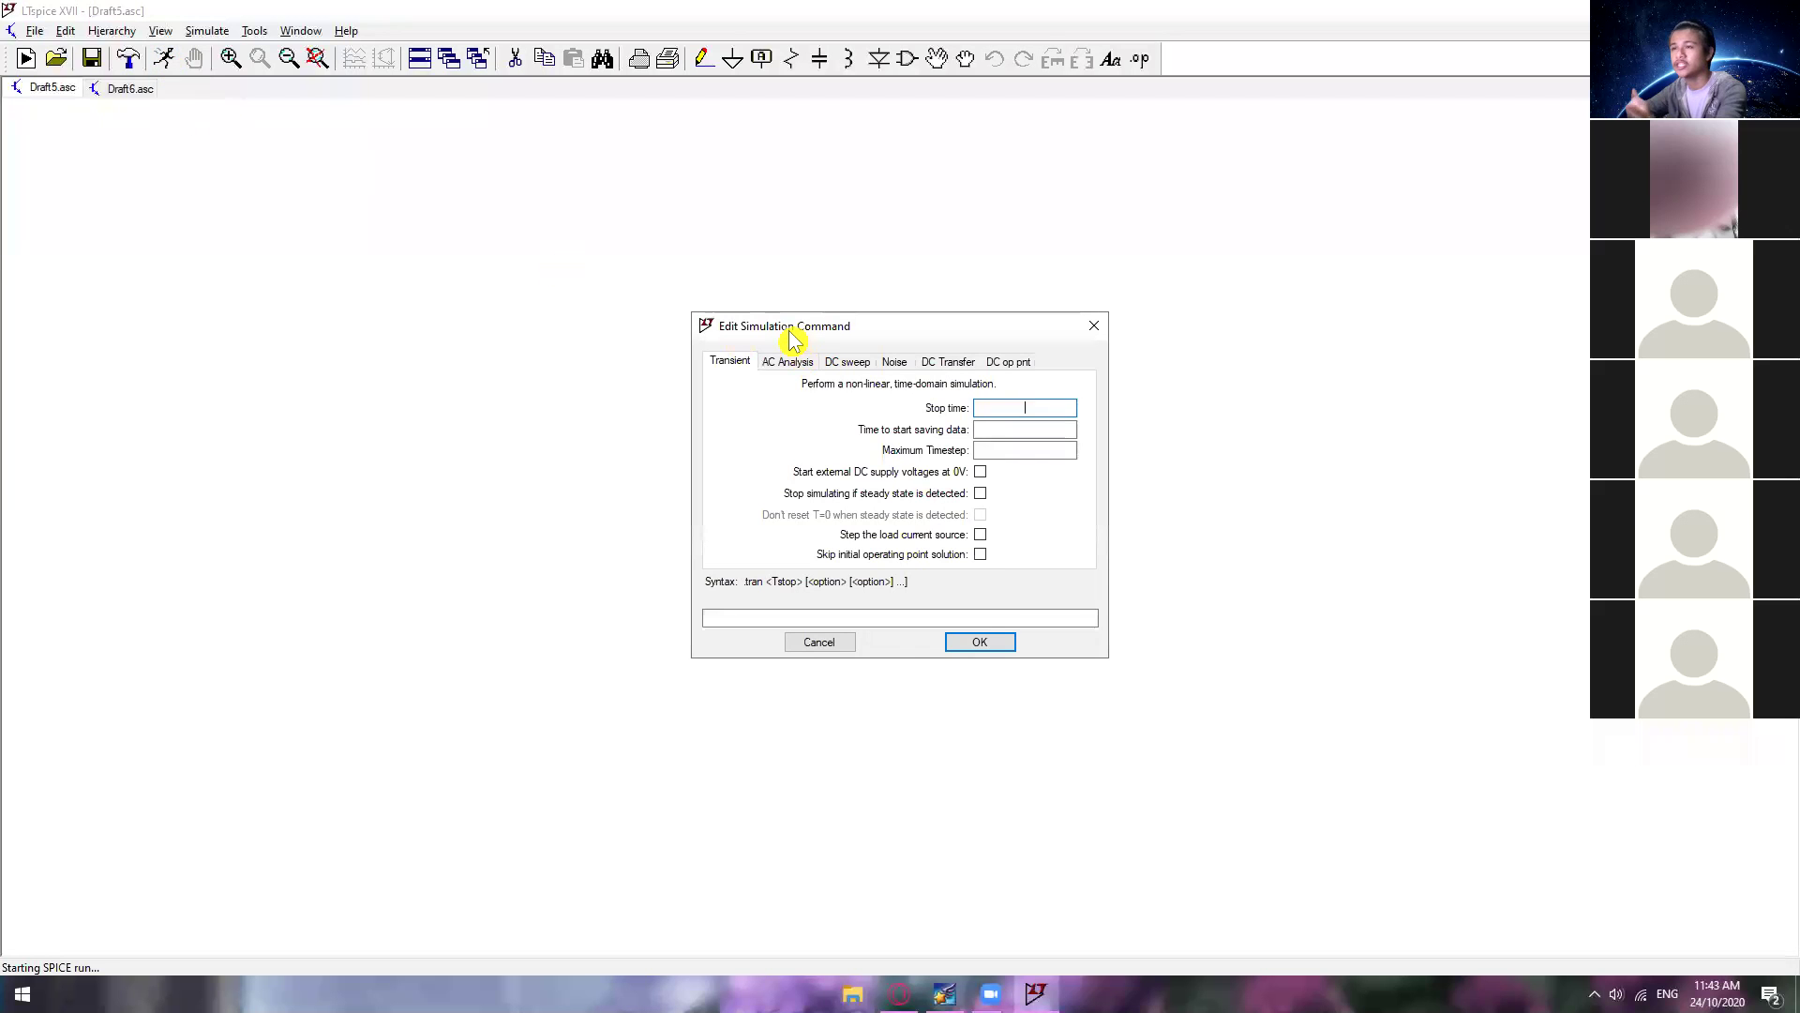
pyautogui.moveTo(953, 336); pyautogui.dragTo(944, 392)
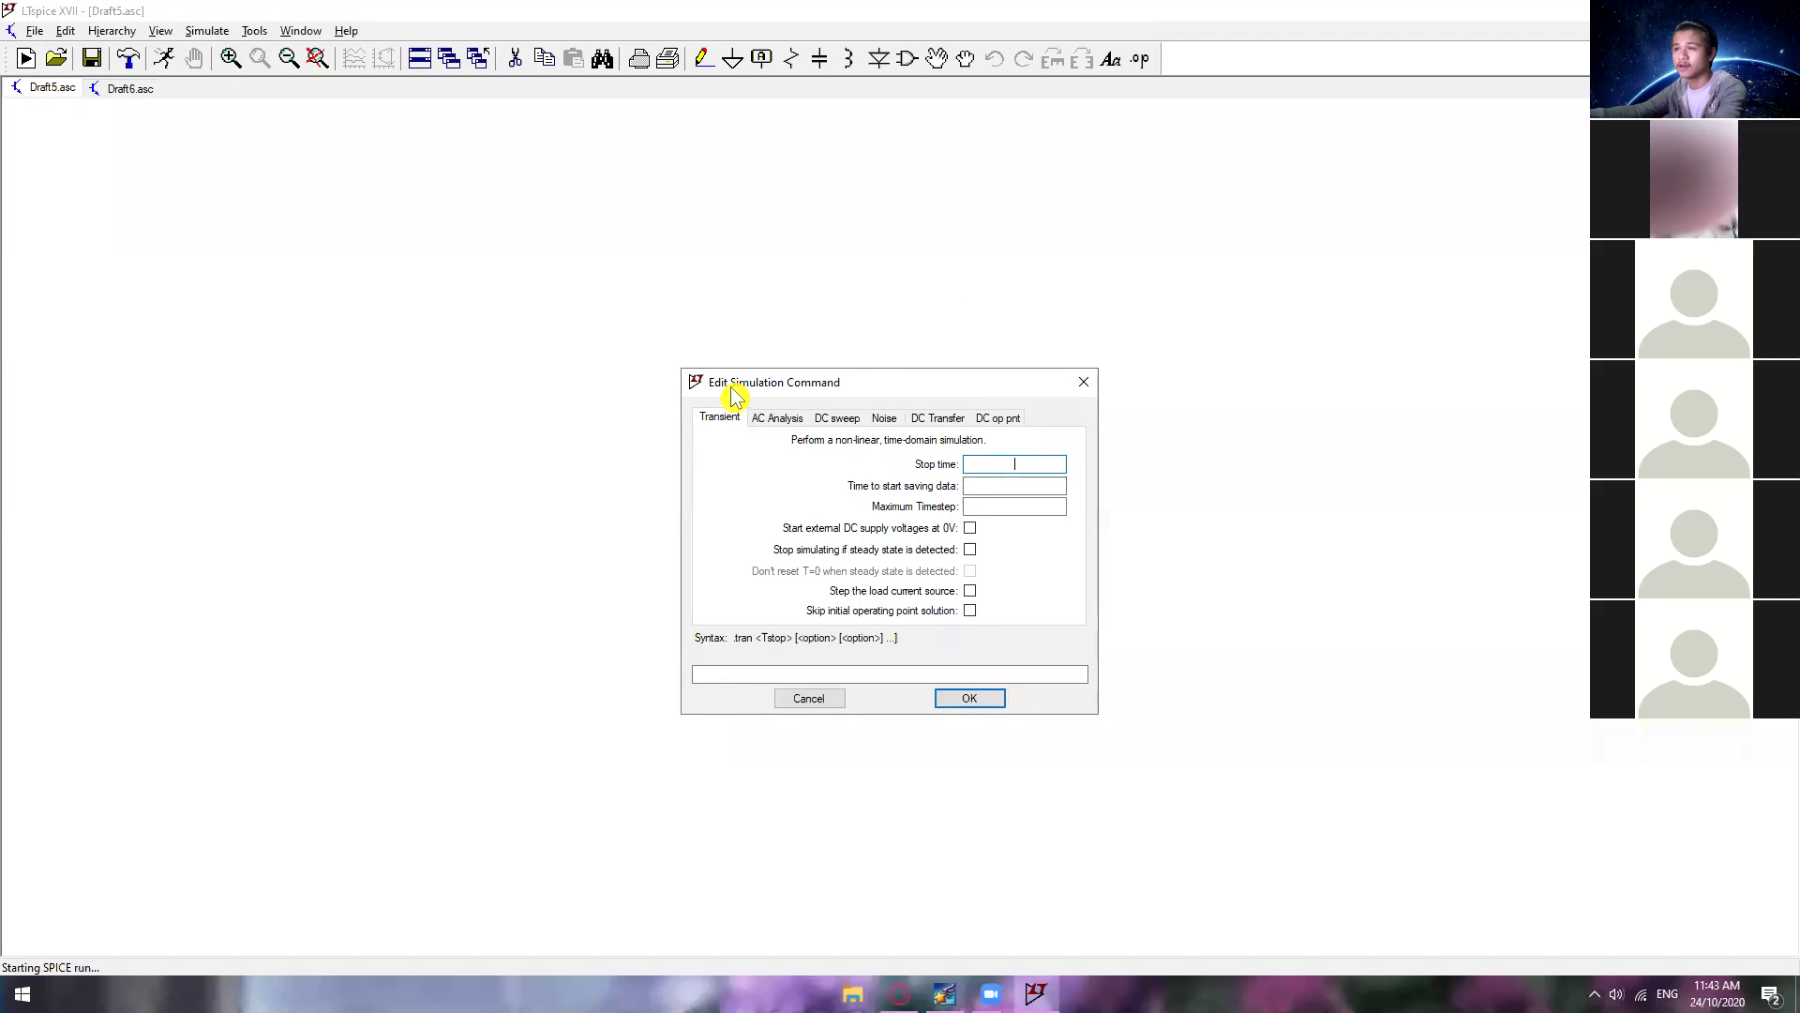
pyautogui.click(1084, 381)
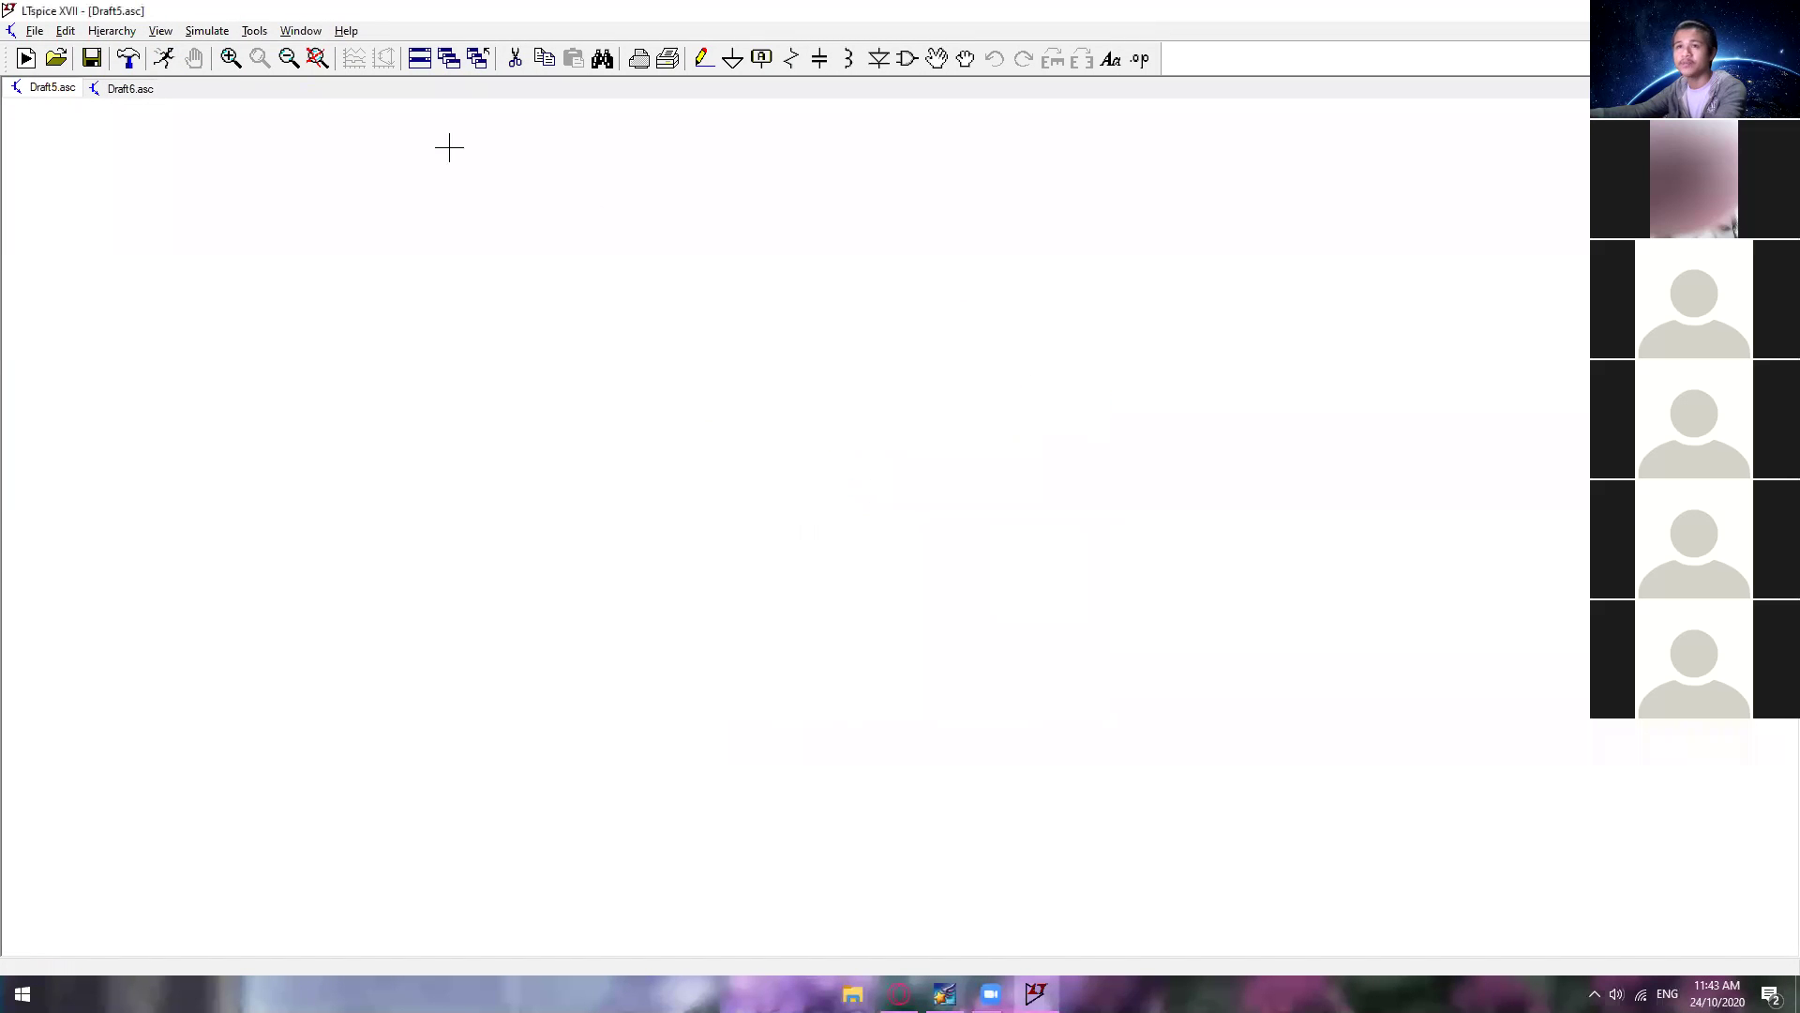
# Step: Open the simulation command editor and examine the Transient and AC Analysis settings, including the sweep types and frequency fields
pyautogui.click(209, 32)
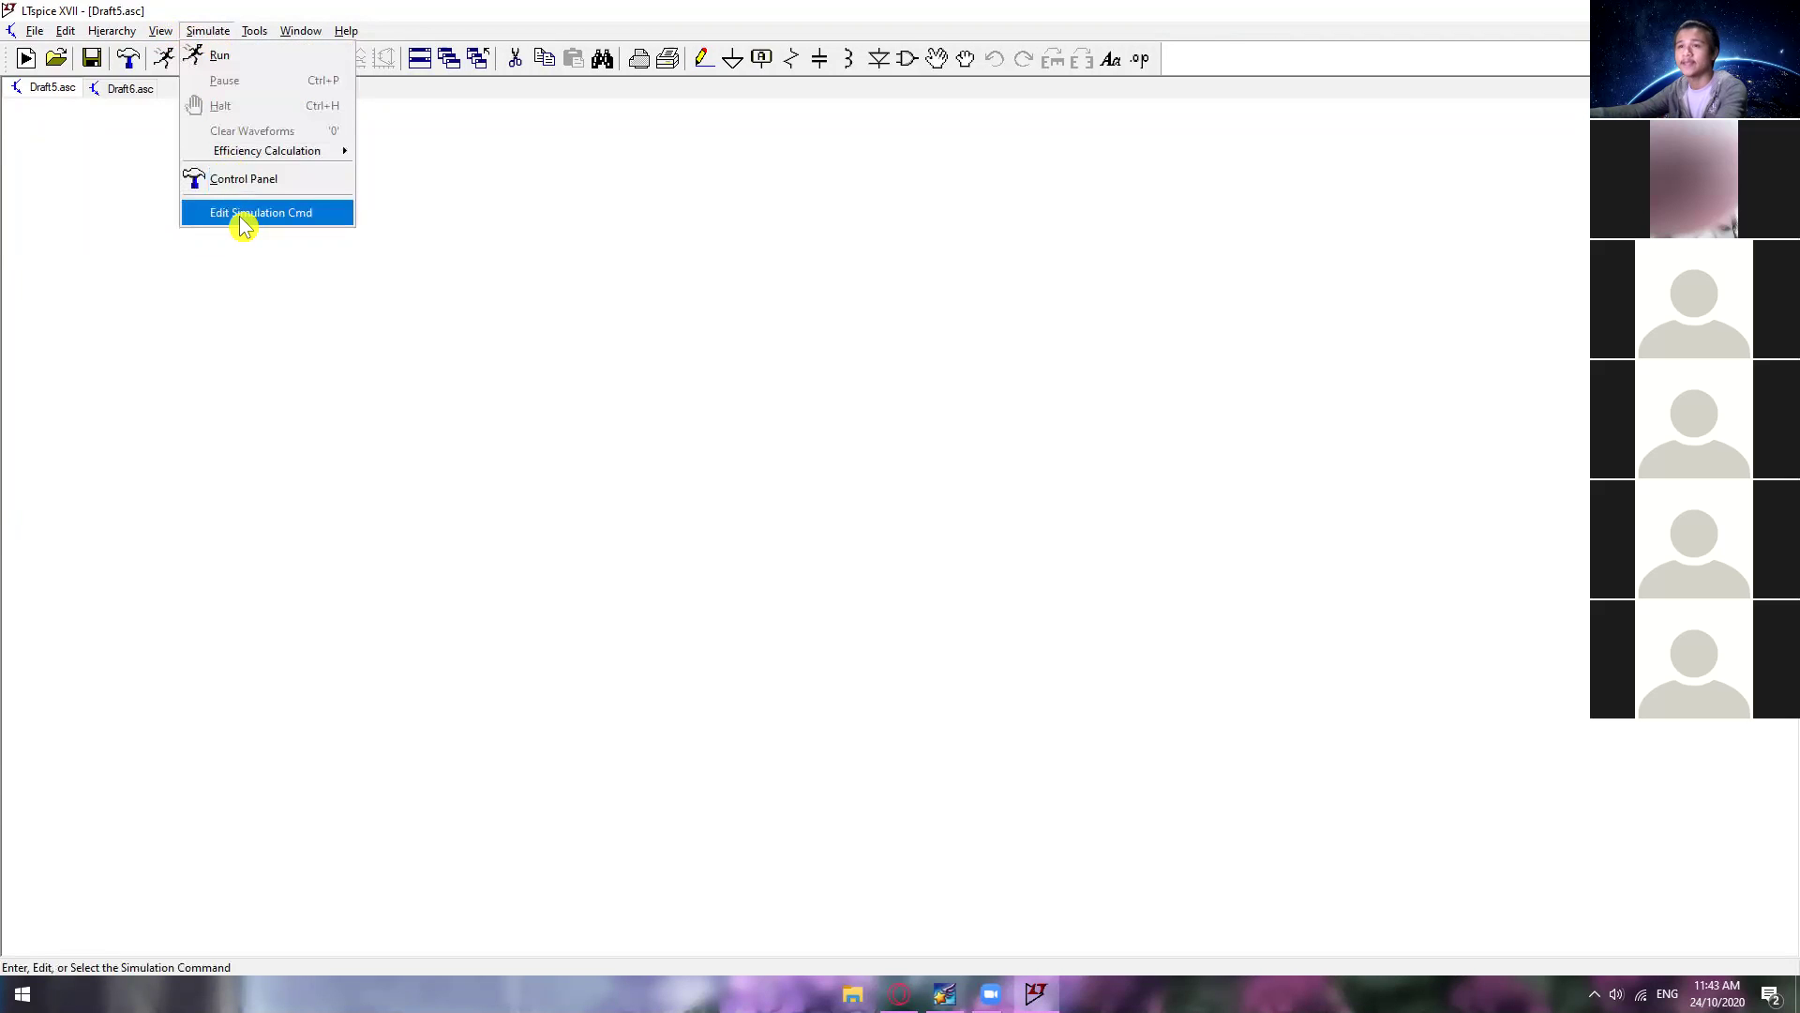
pyautogui.click(242, 214)
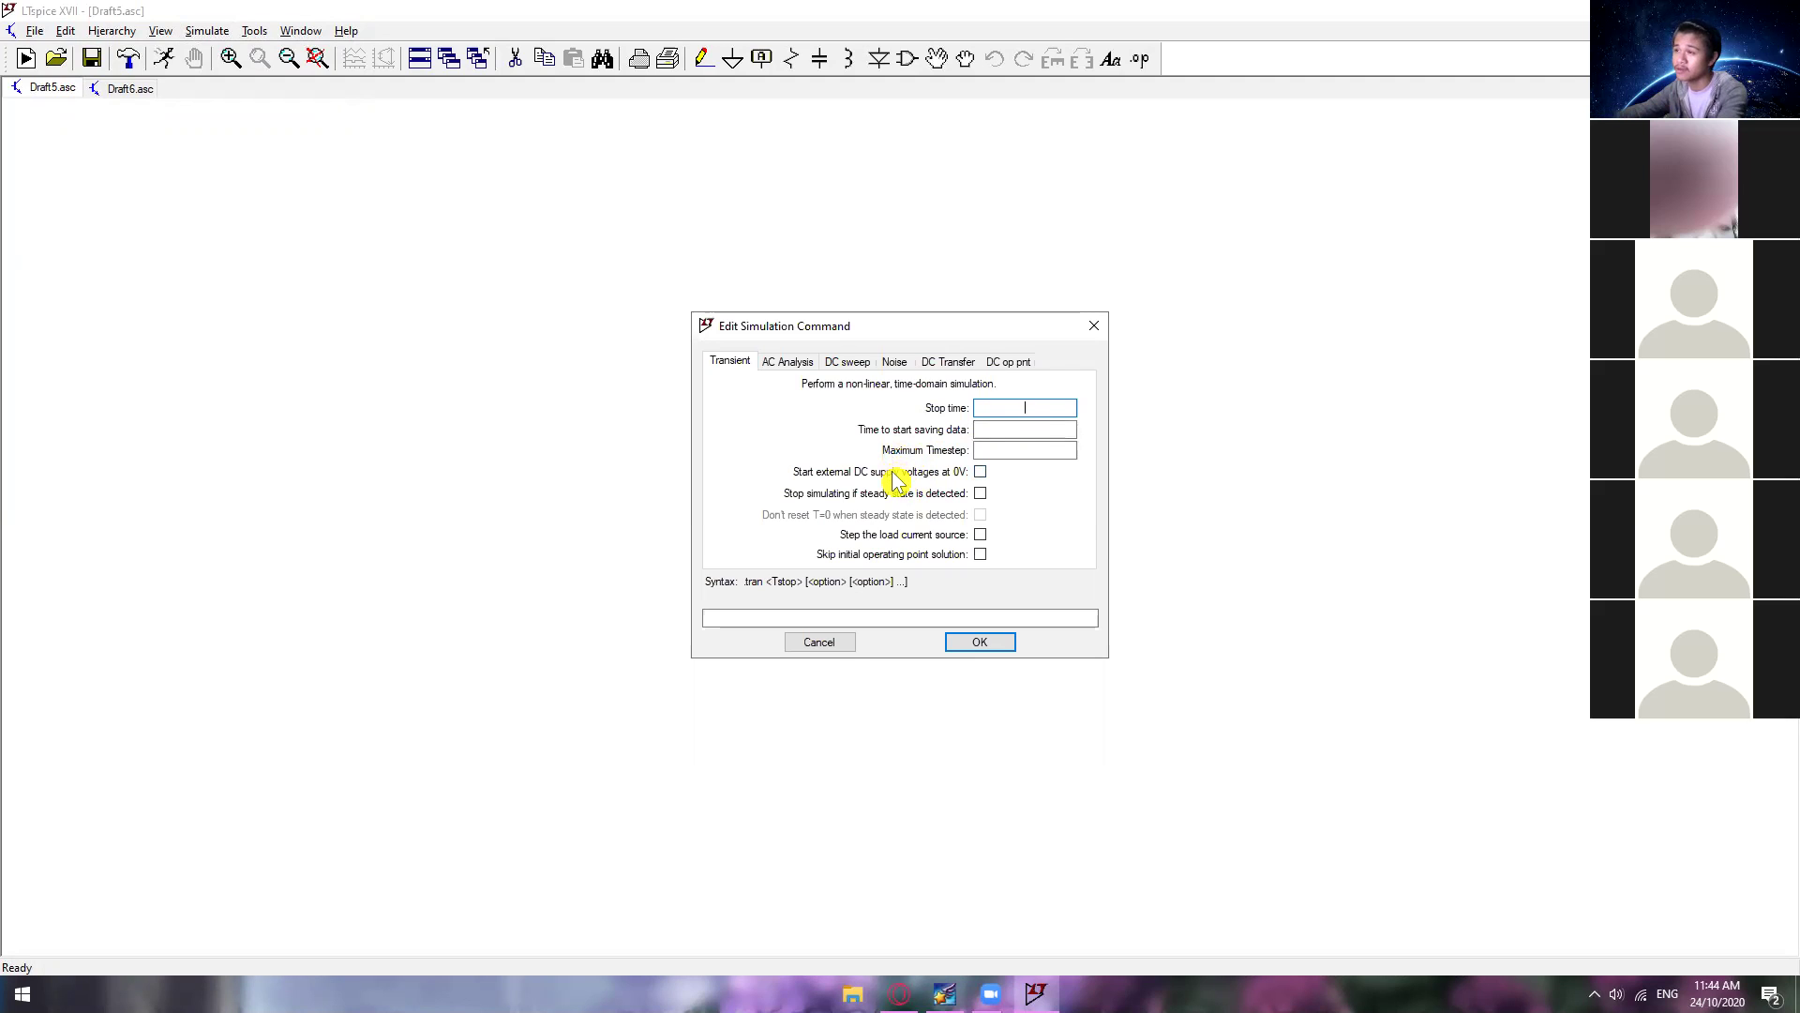
pyautogui.click(791, 366)
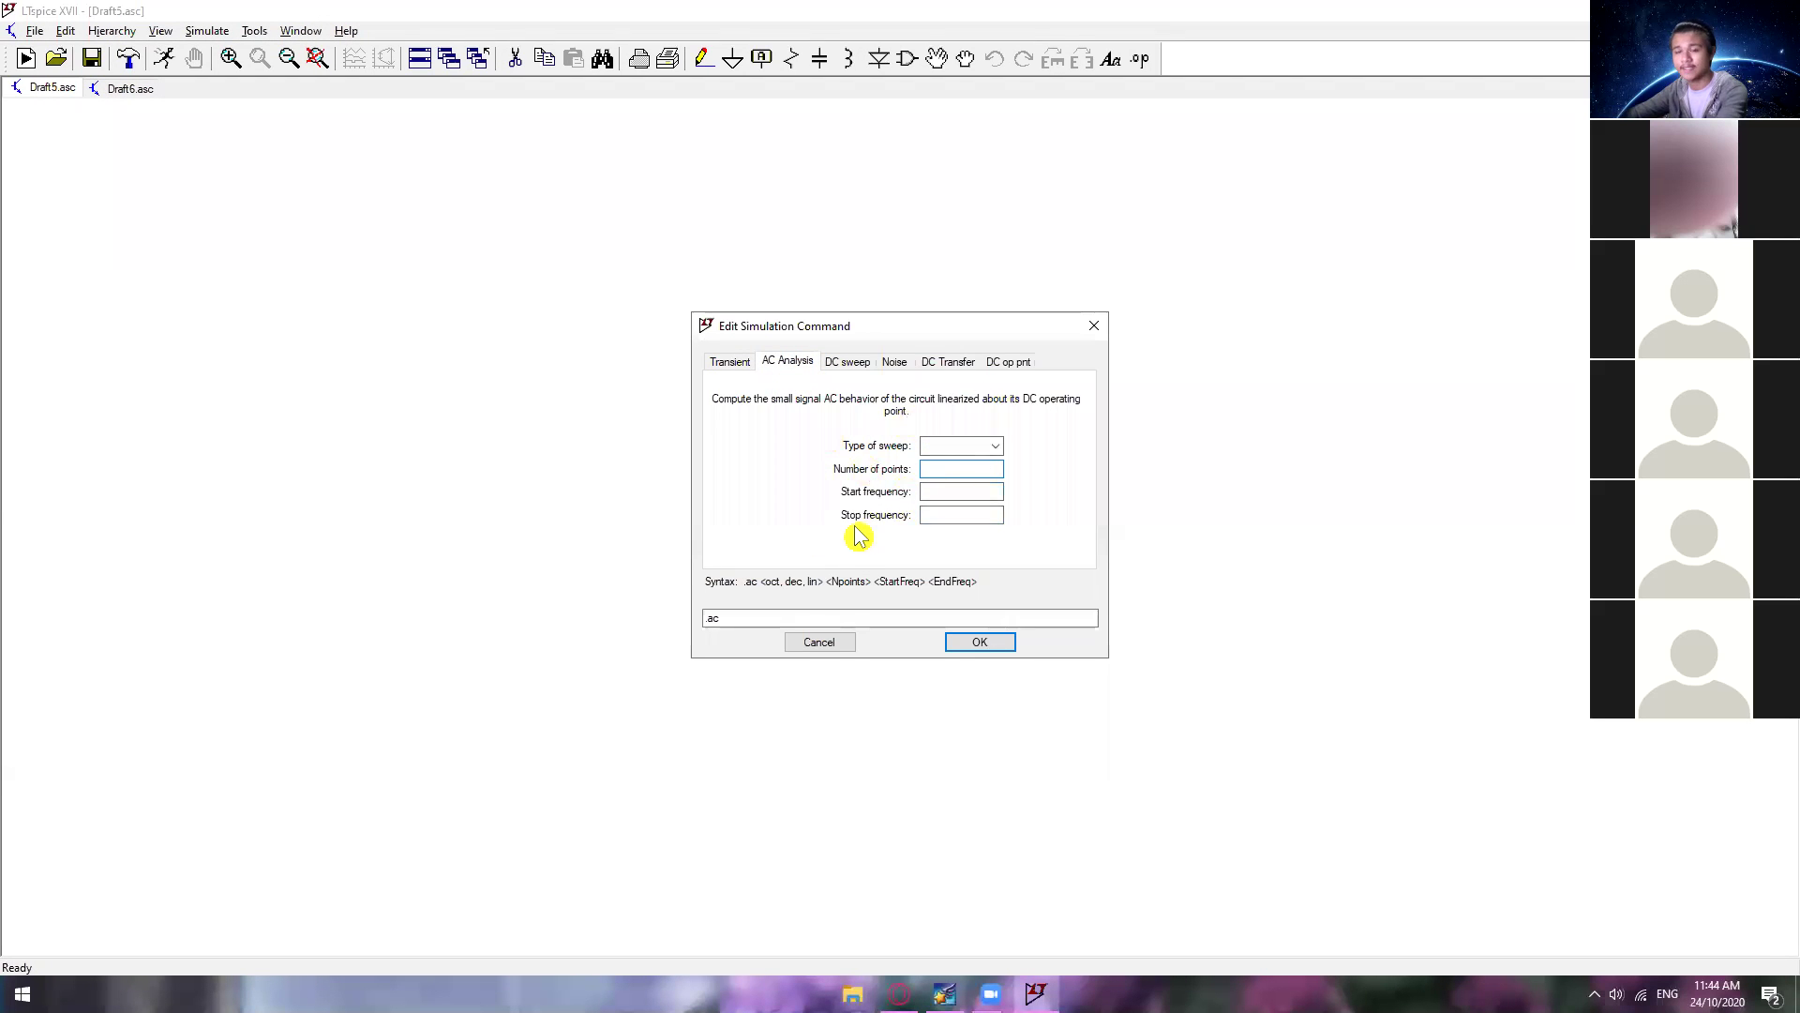
pyautogui.click(995, 446)
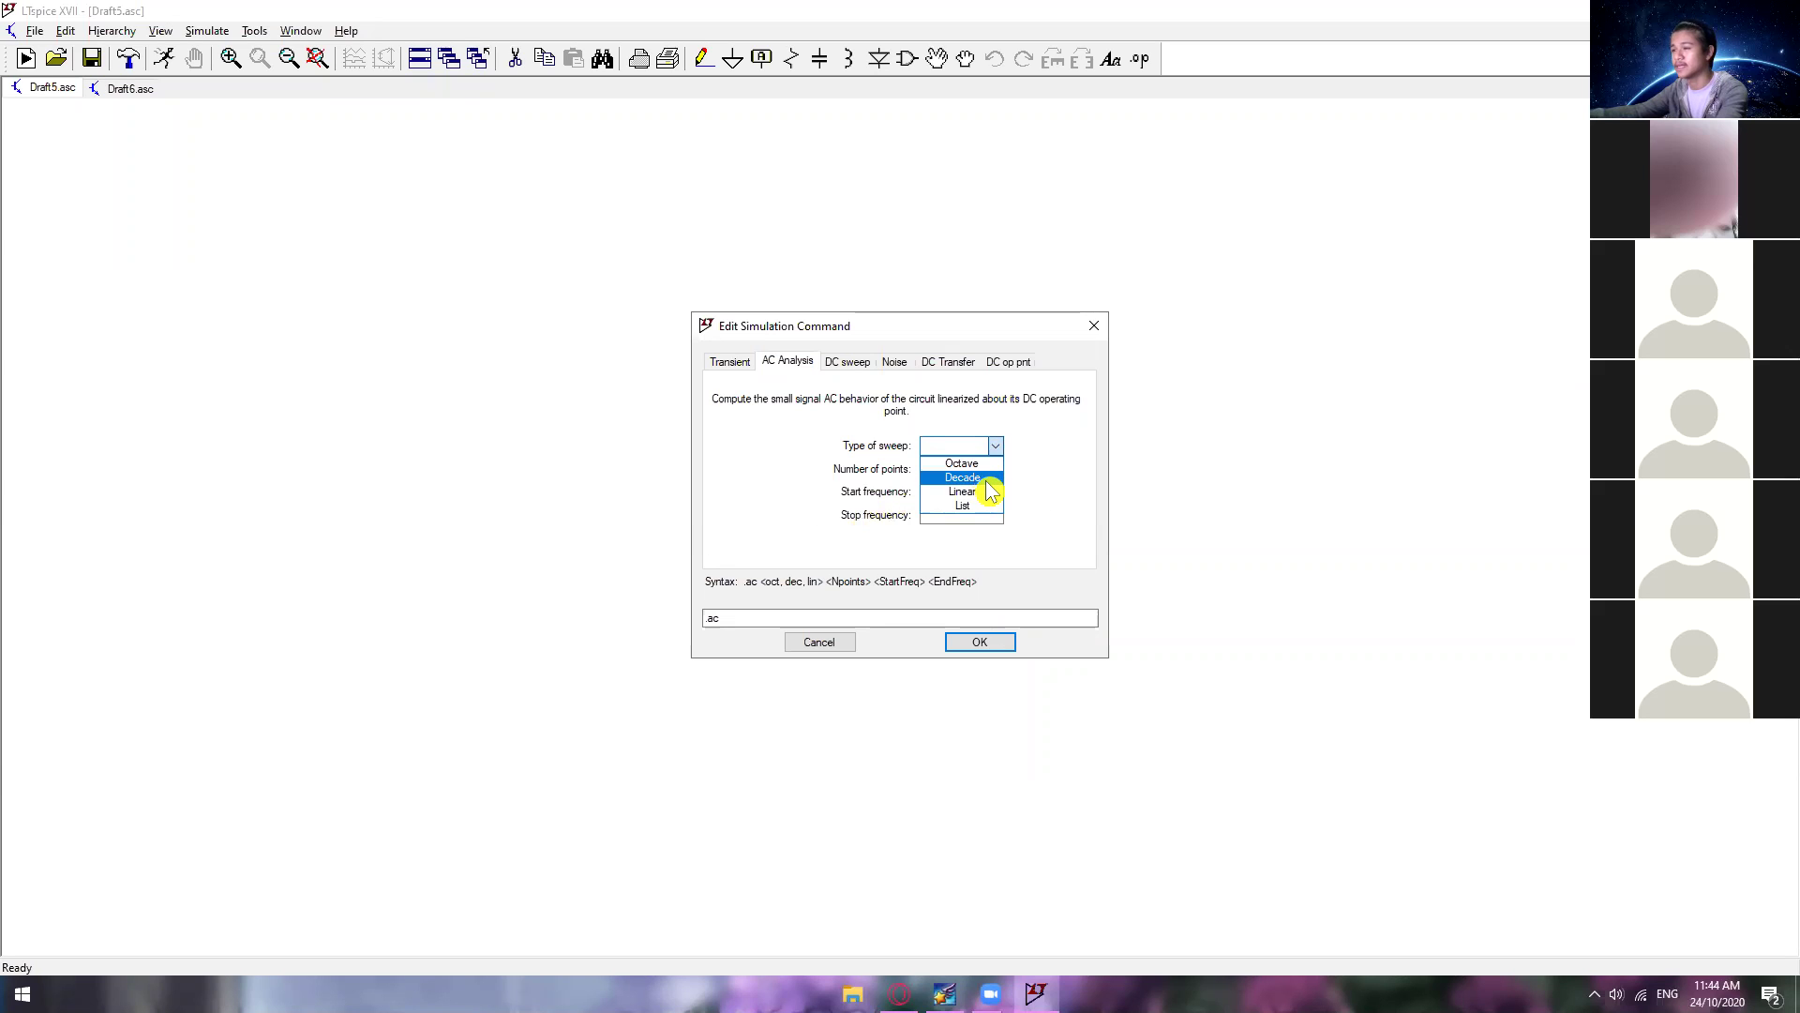
pyautogui.click(1055, 507)
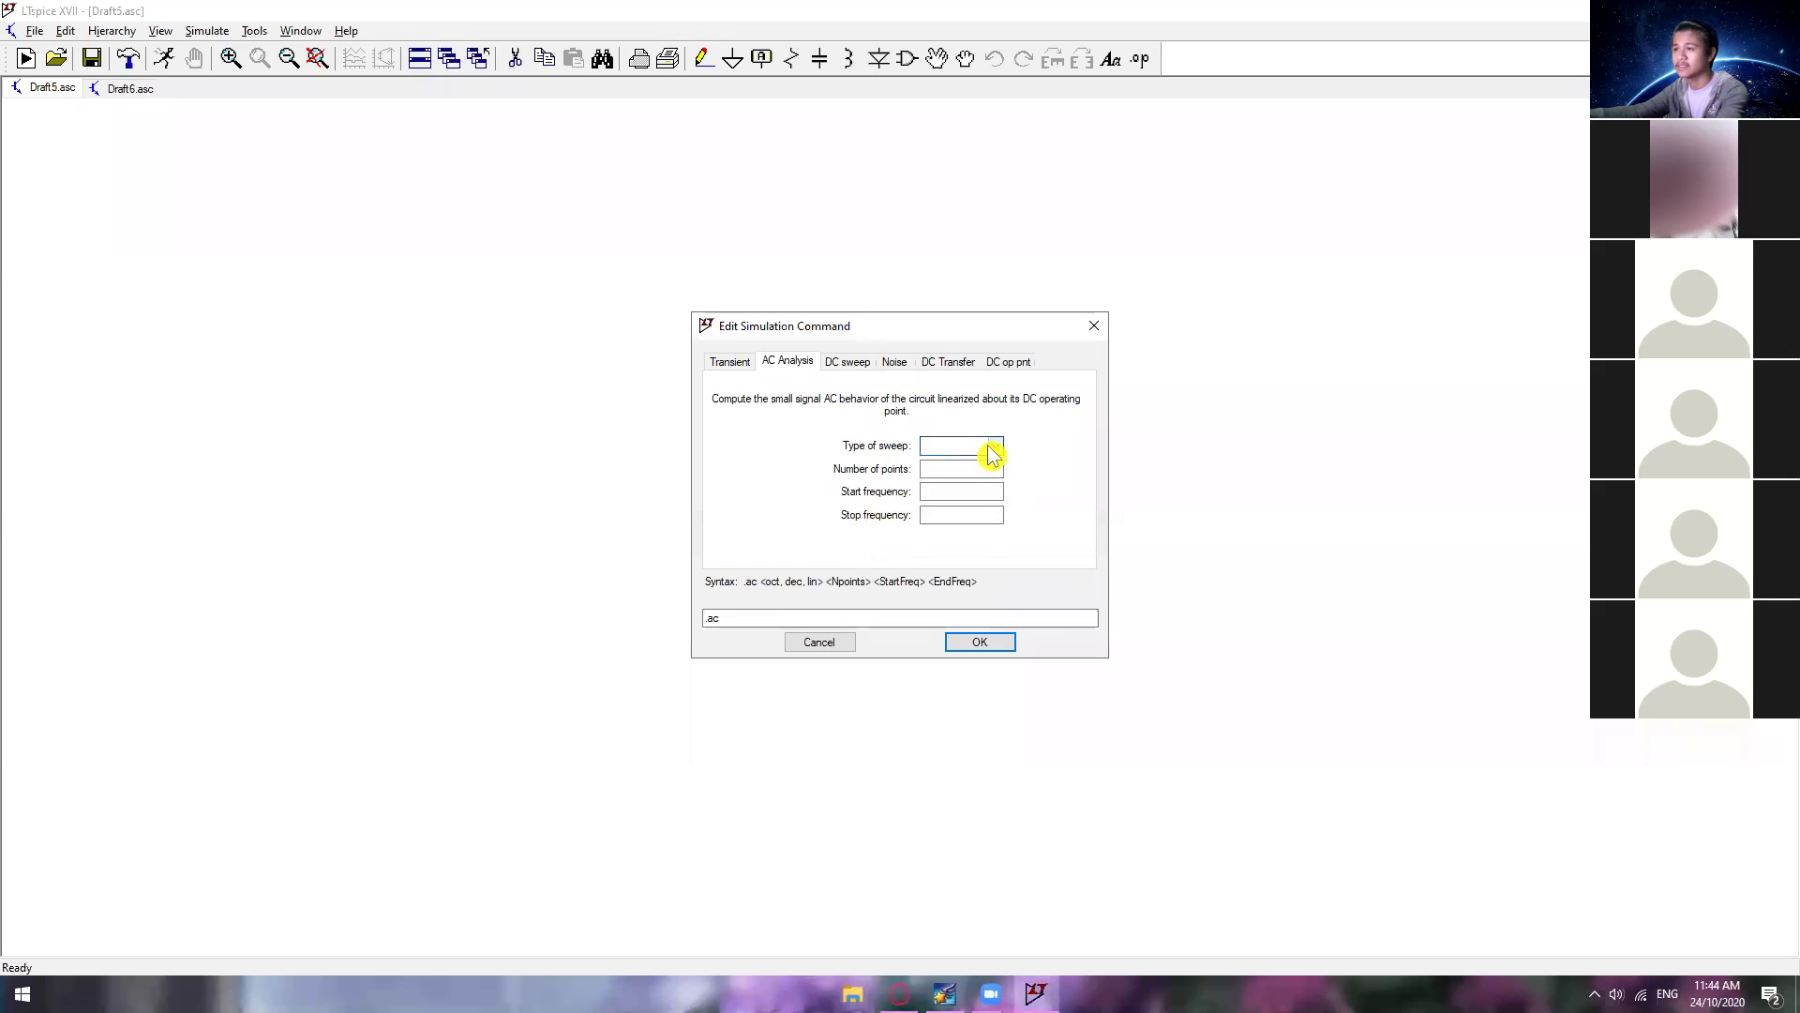
pyautogui.click(964, 492)
pyautogui.click(973, 515)
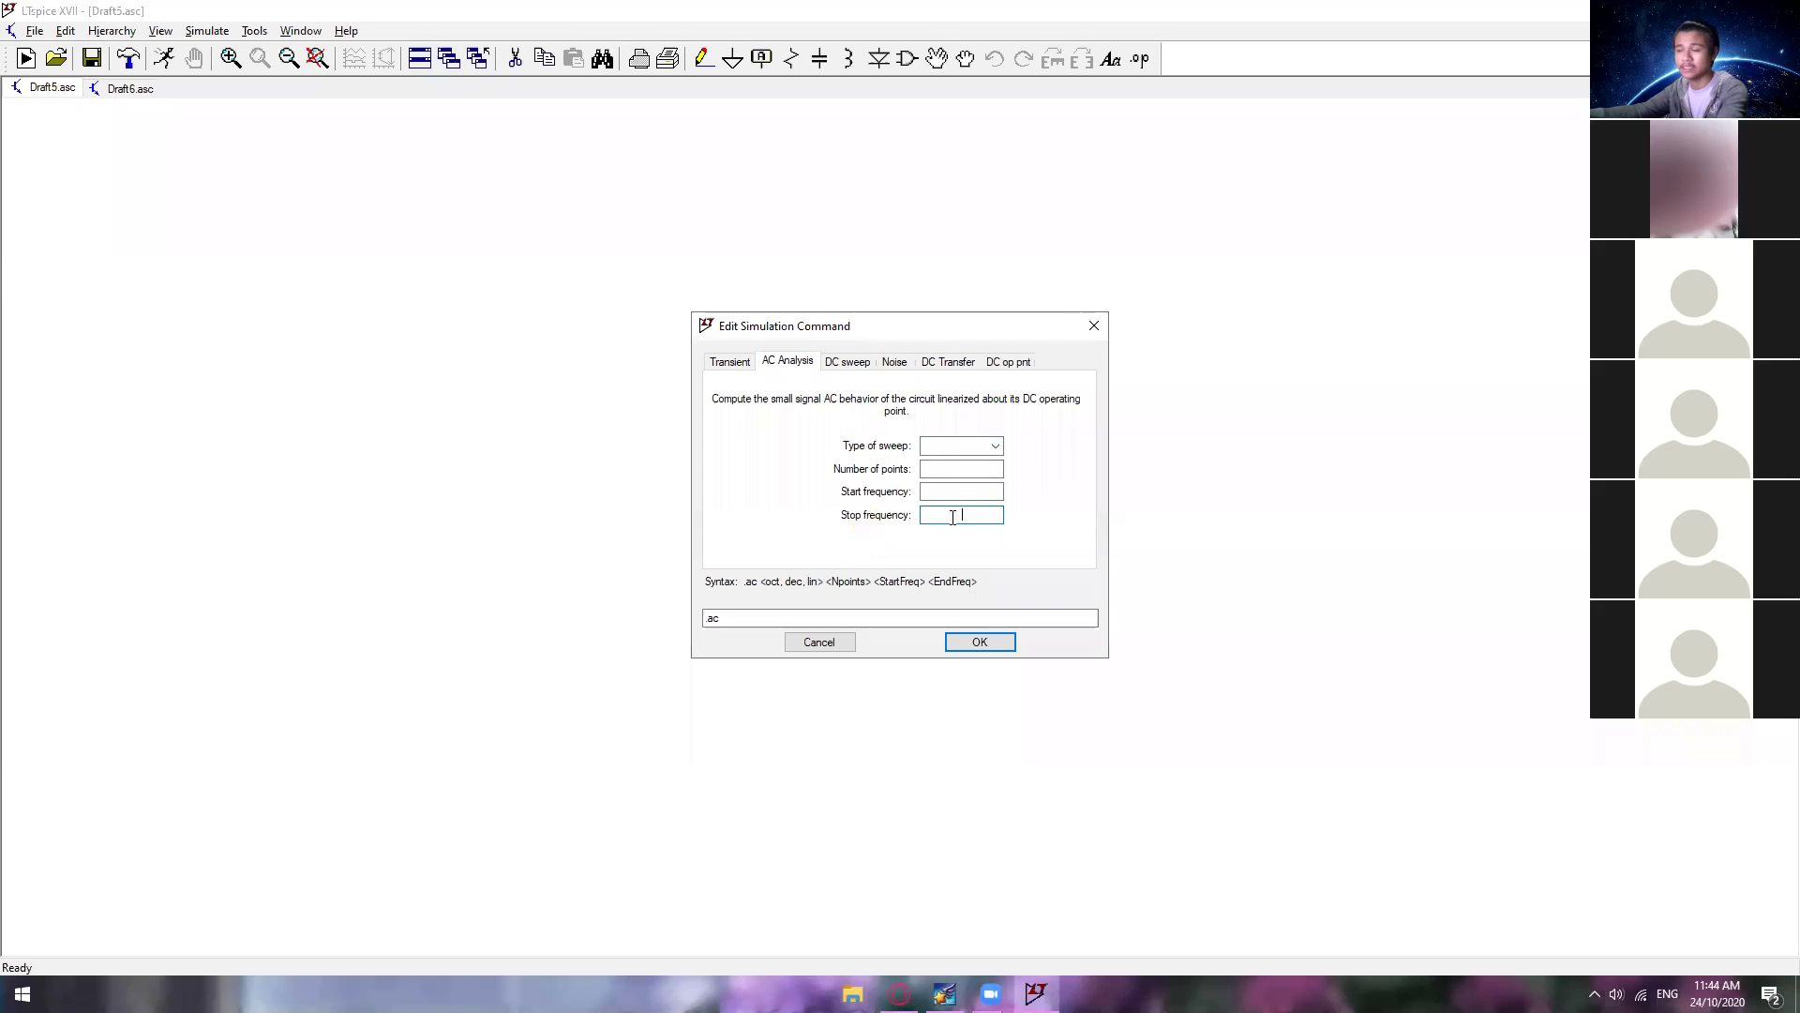
# Step: Review the DC sweep, Noise, DC Transfer and DC op pnt analyses, return to AC Analysis and close the editor without changes
pyautogui.click(849, 362)
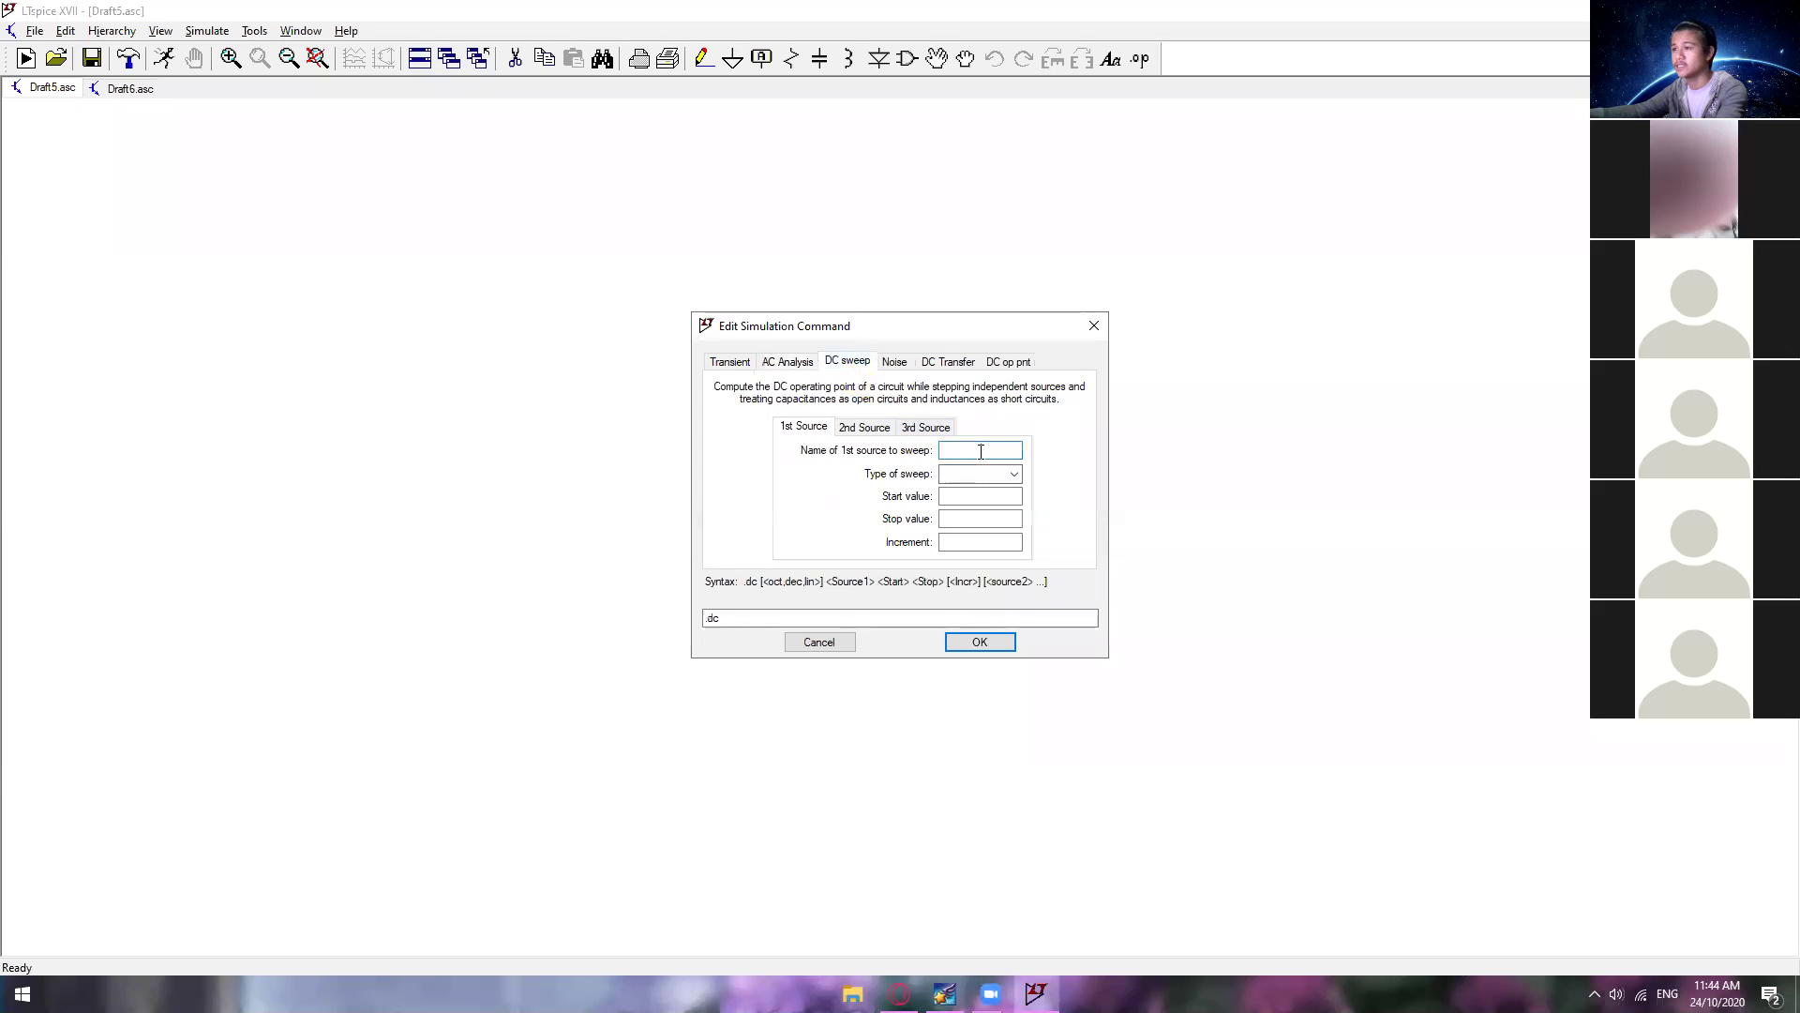
pyautogui.click(894, 362)
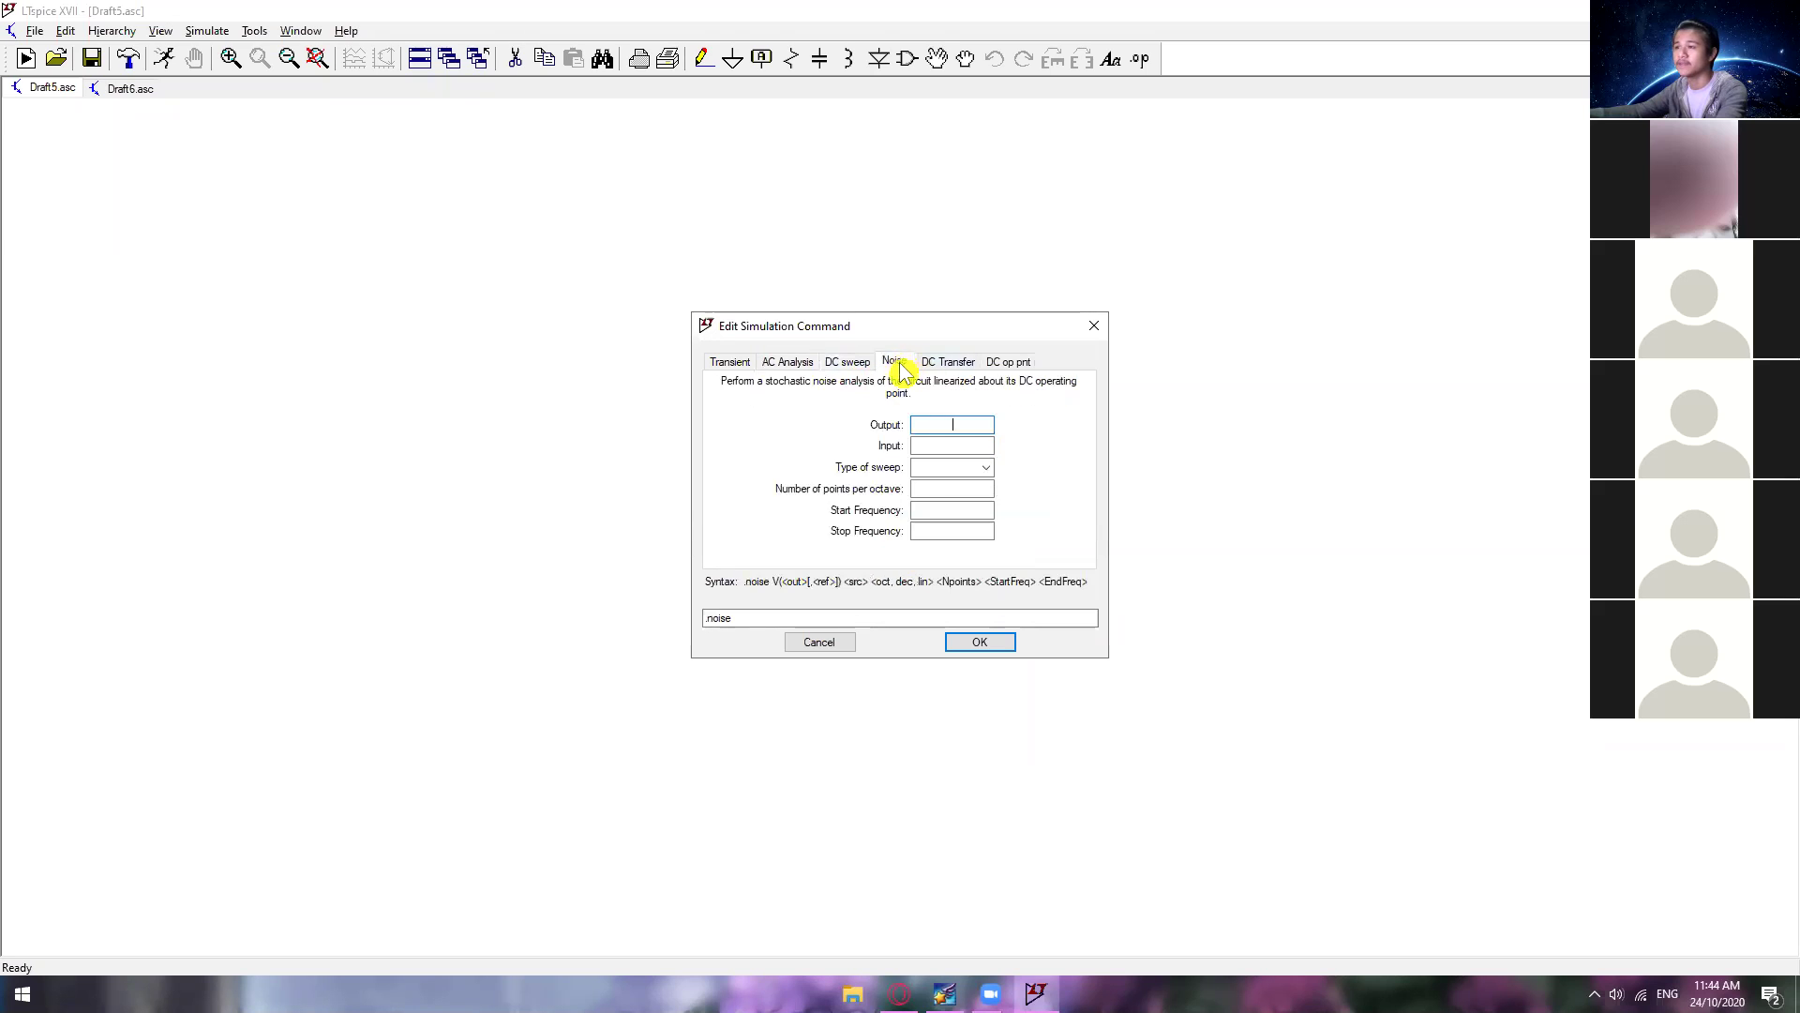
pyautogui.click(945, 364)
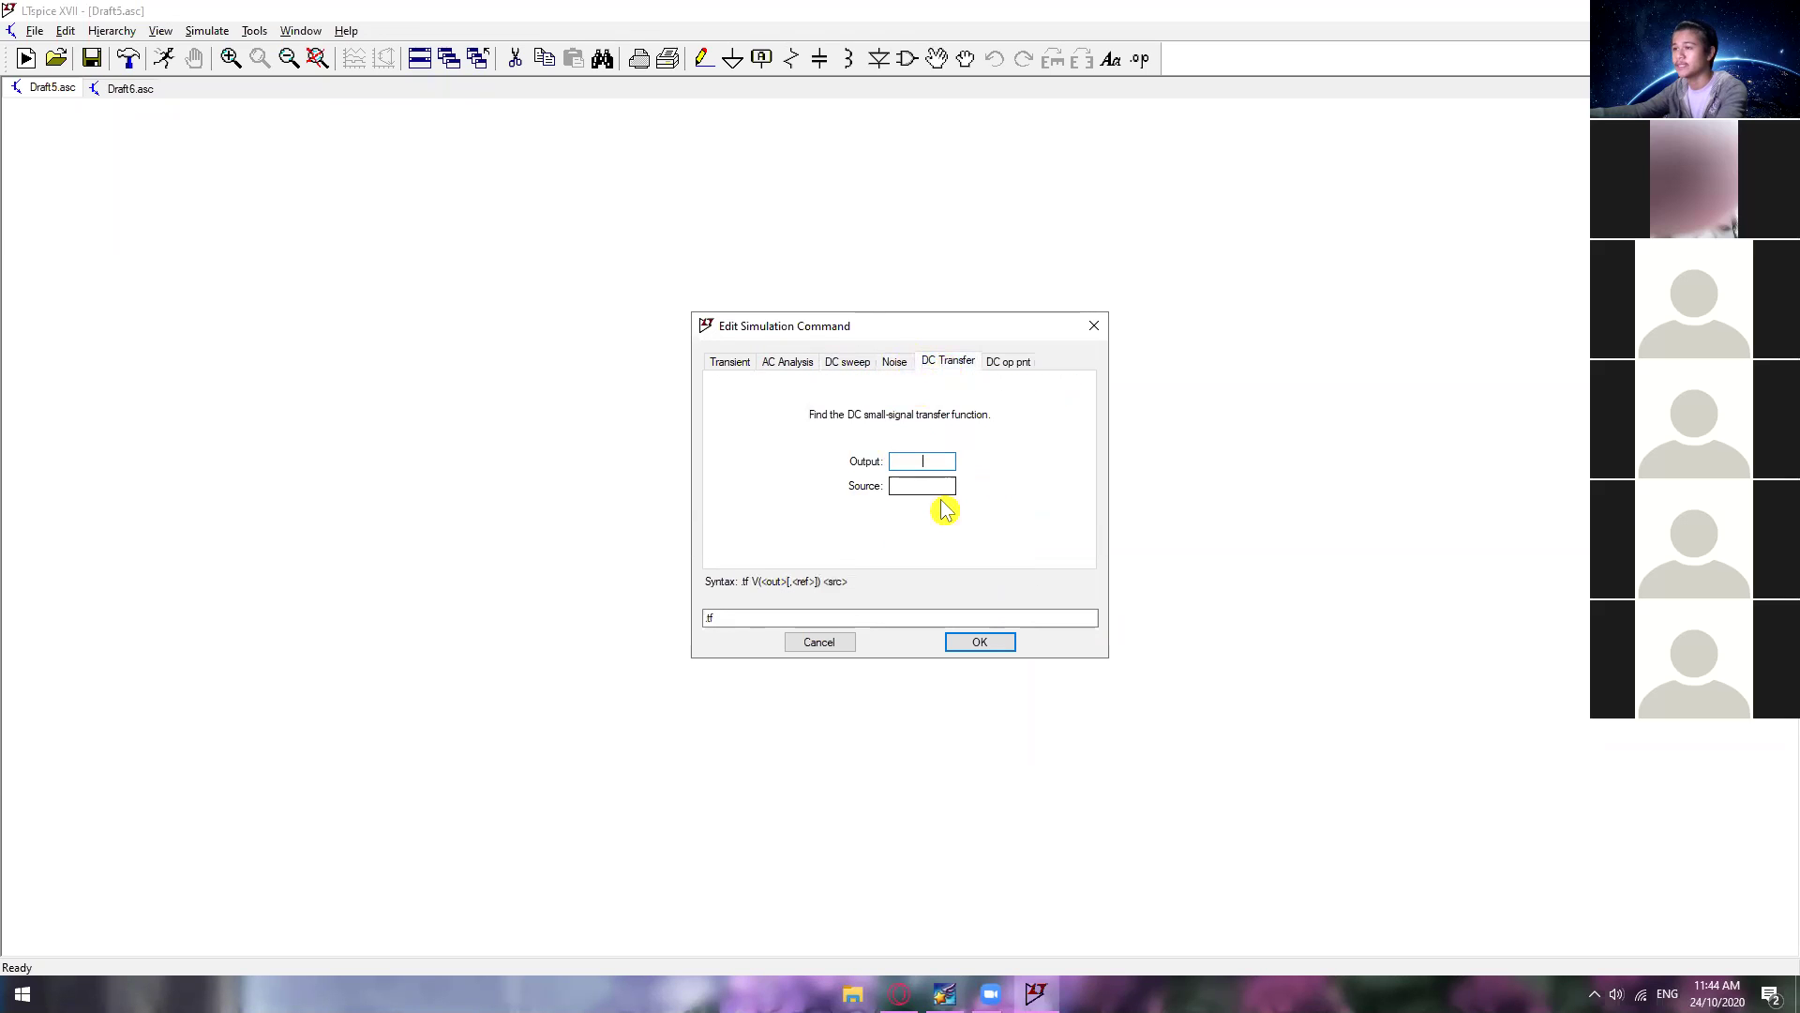
pyautogui.click(995, 376)
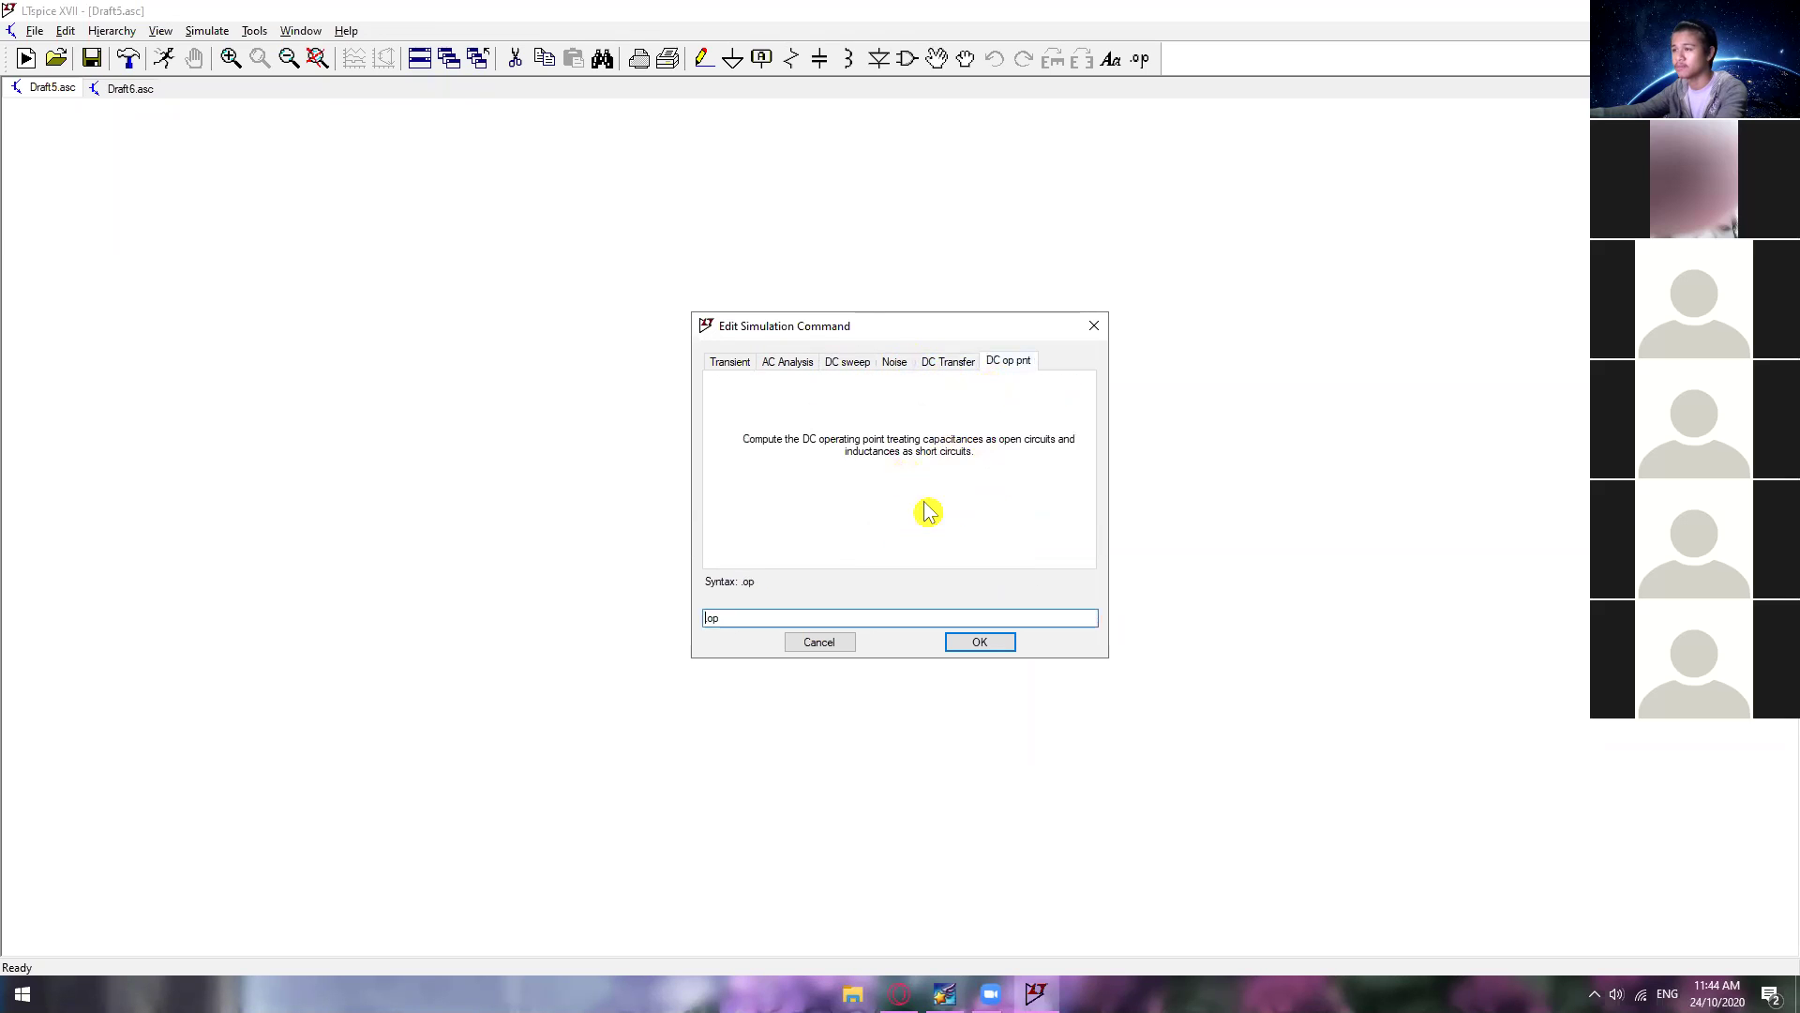
pyautogui.click(787, 366)
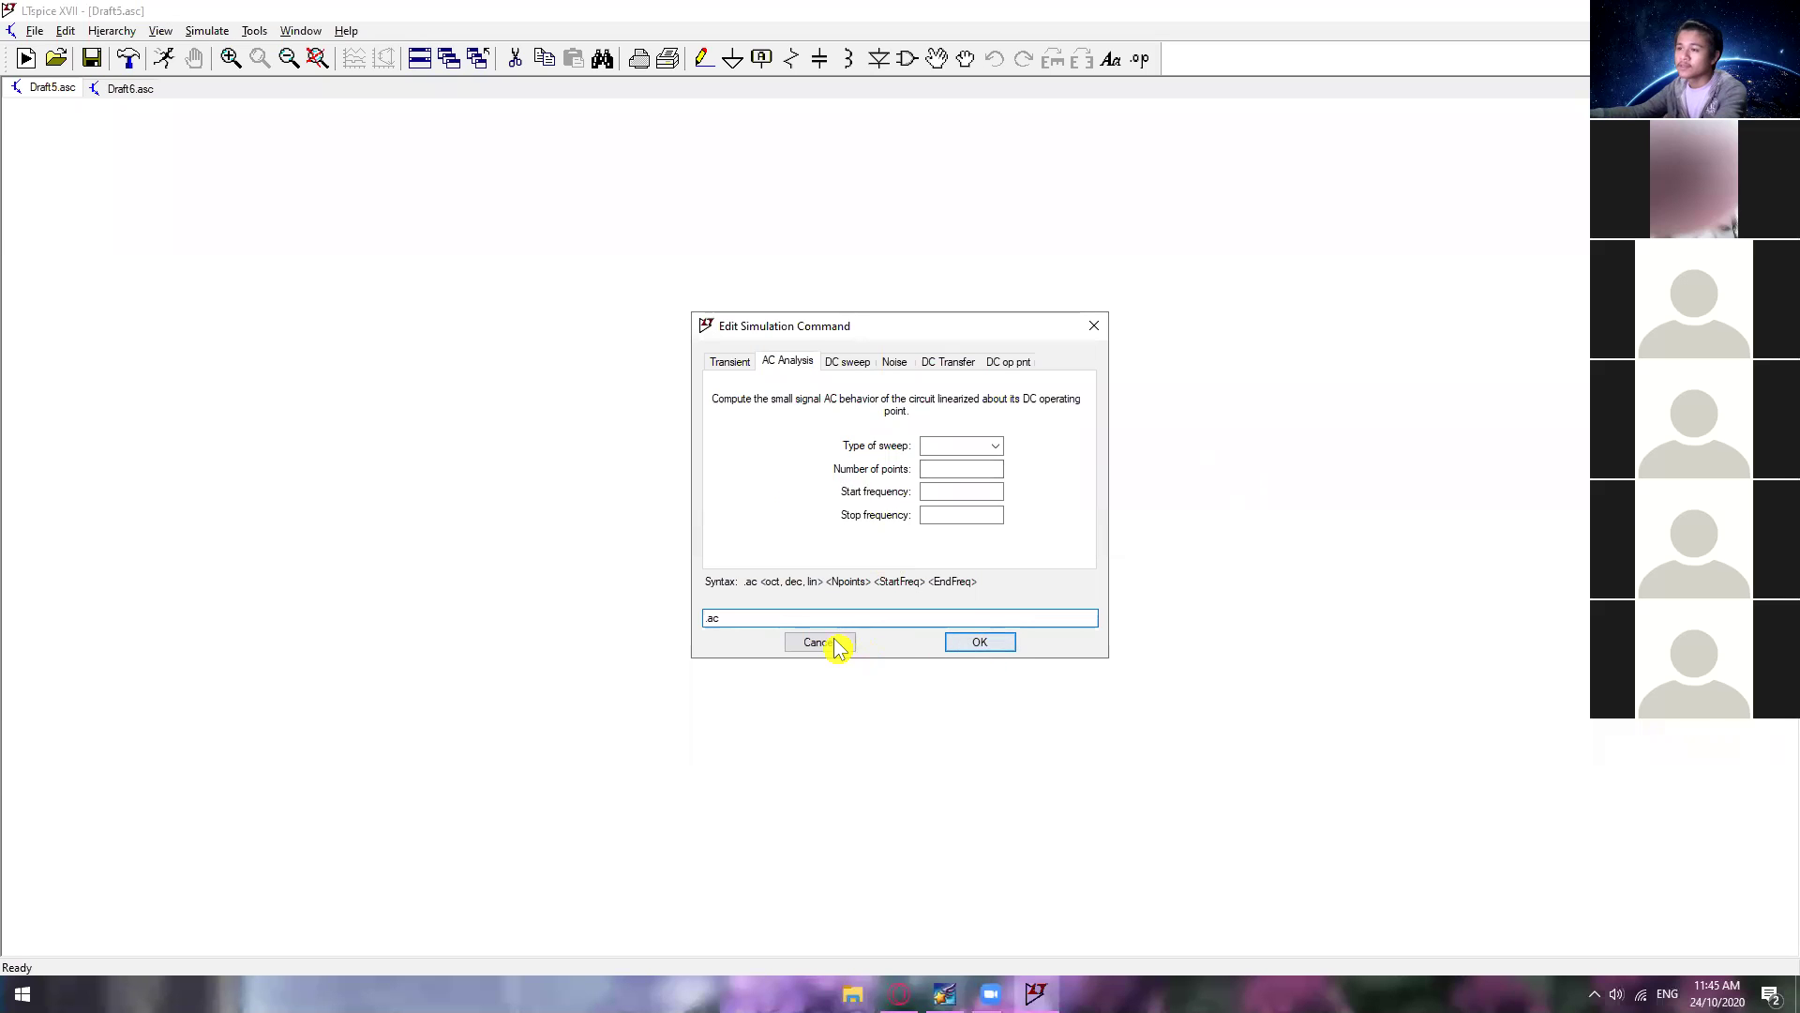
pyautogui.click(1093, 325)
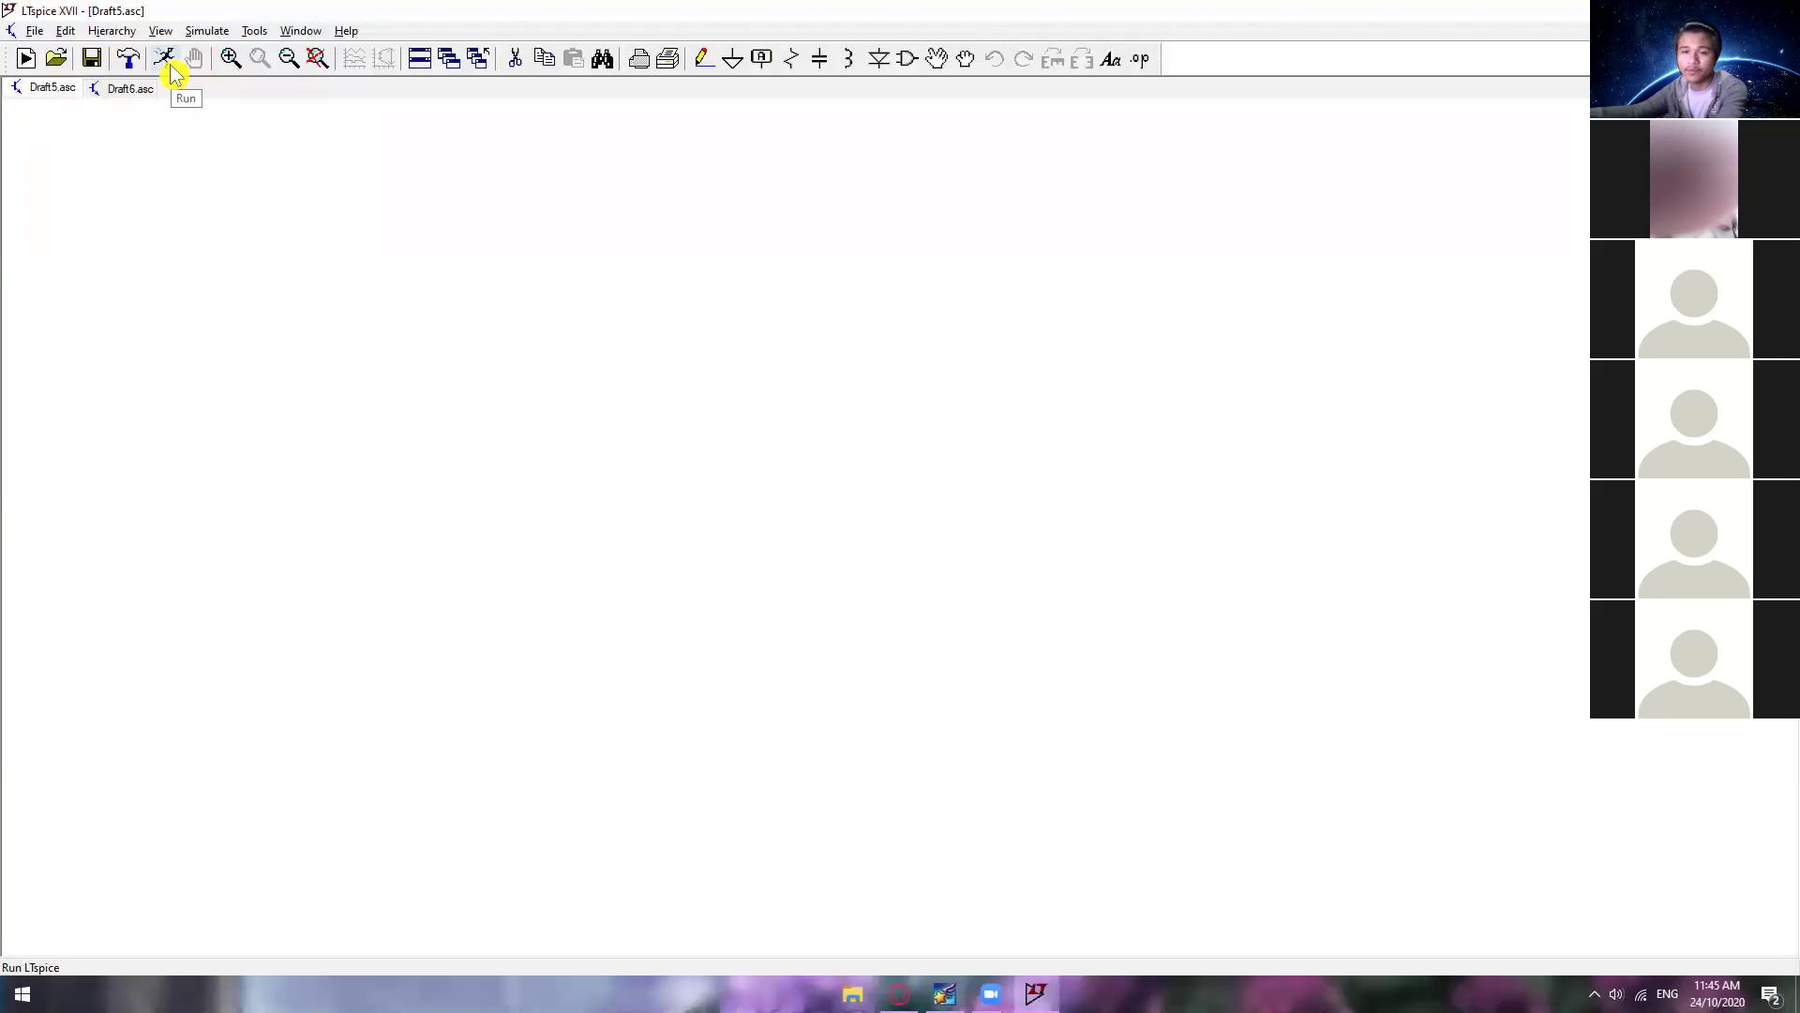
# Step: Tile the two open schematics one above the other, activate Draft6.asc, and rearrange the windows as a cascade
pyautogui.click(229, 64)
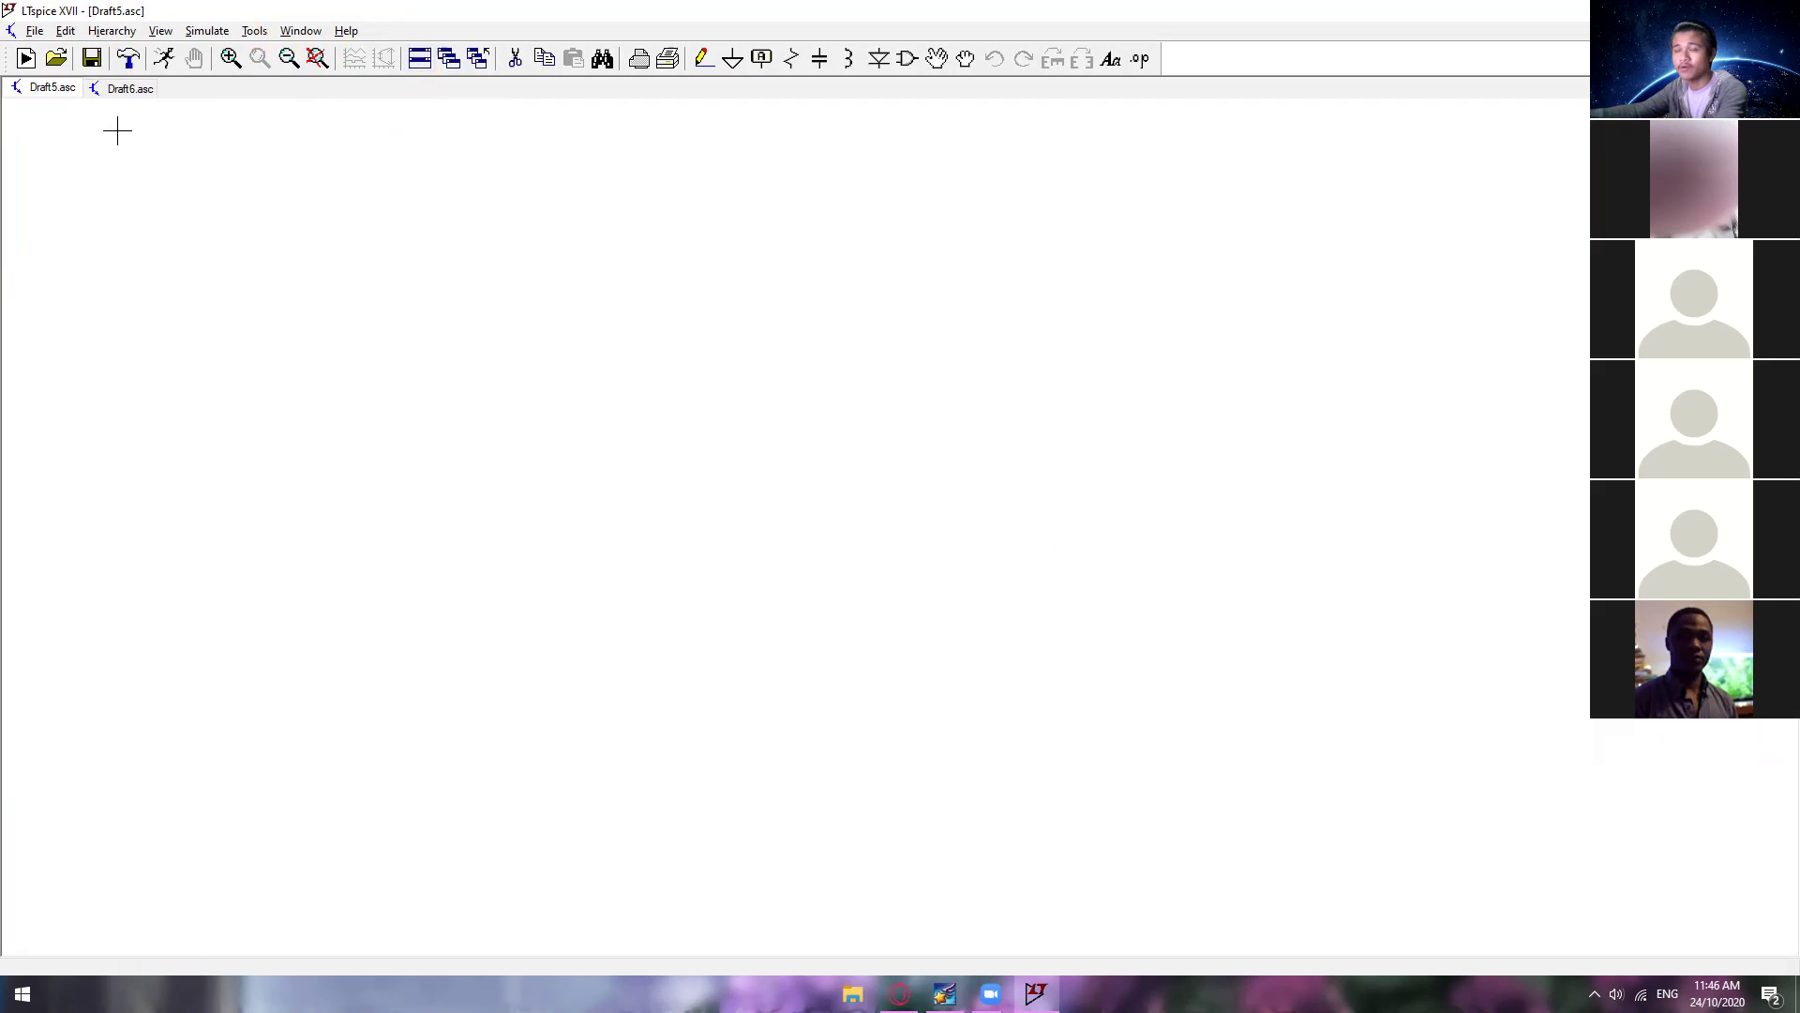
pyautogui.click(419, 58)
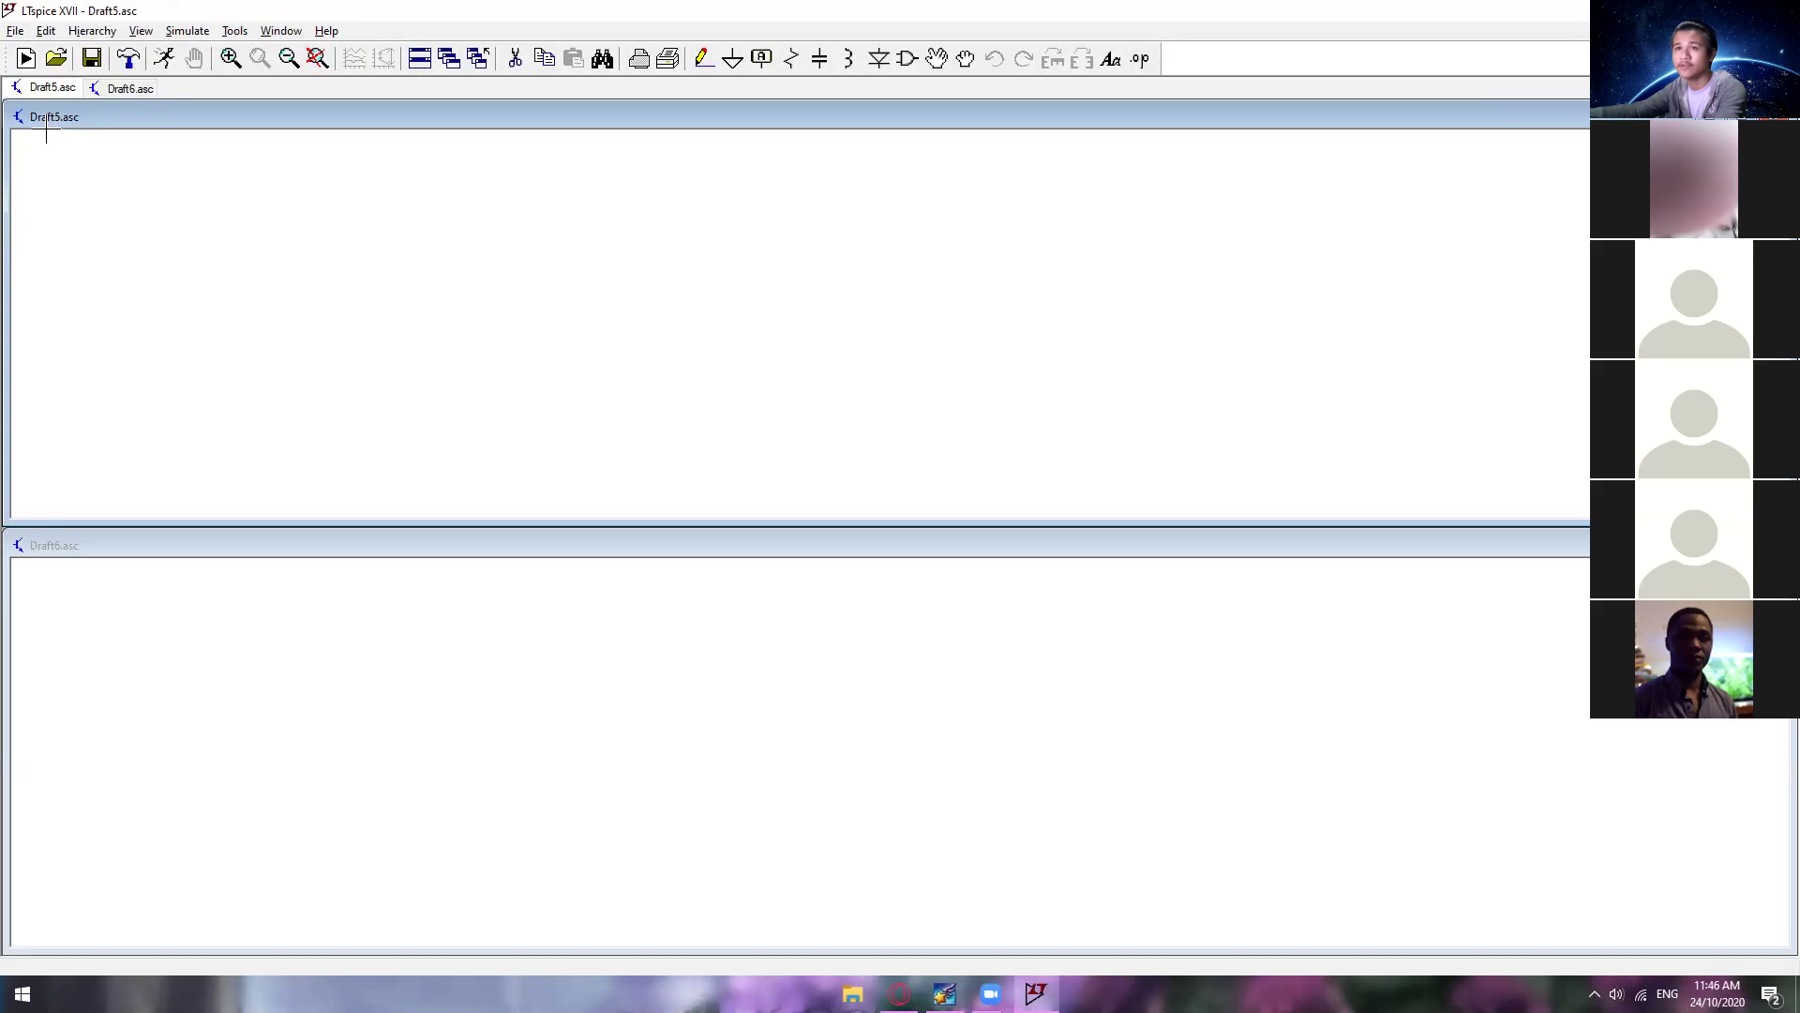
pyautogui.click(117, 90)
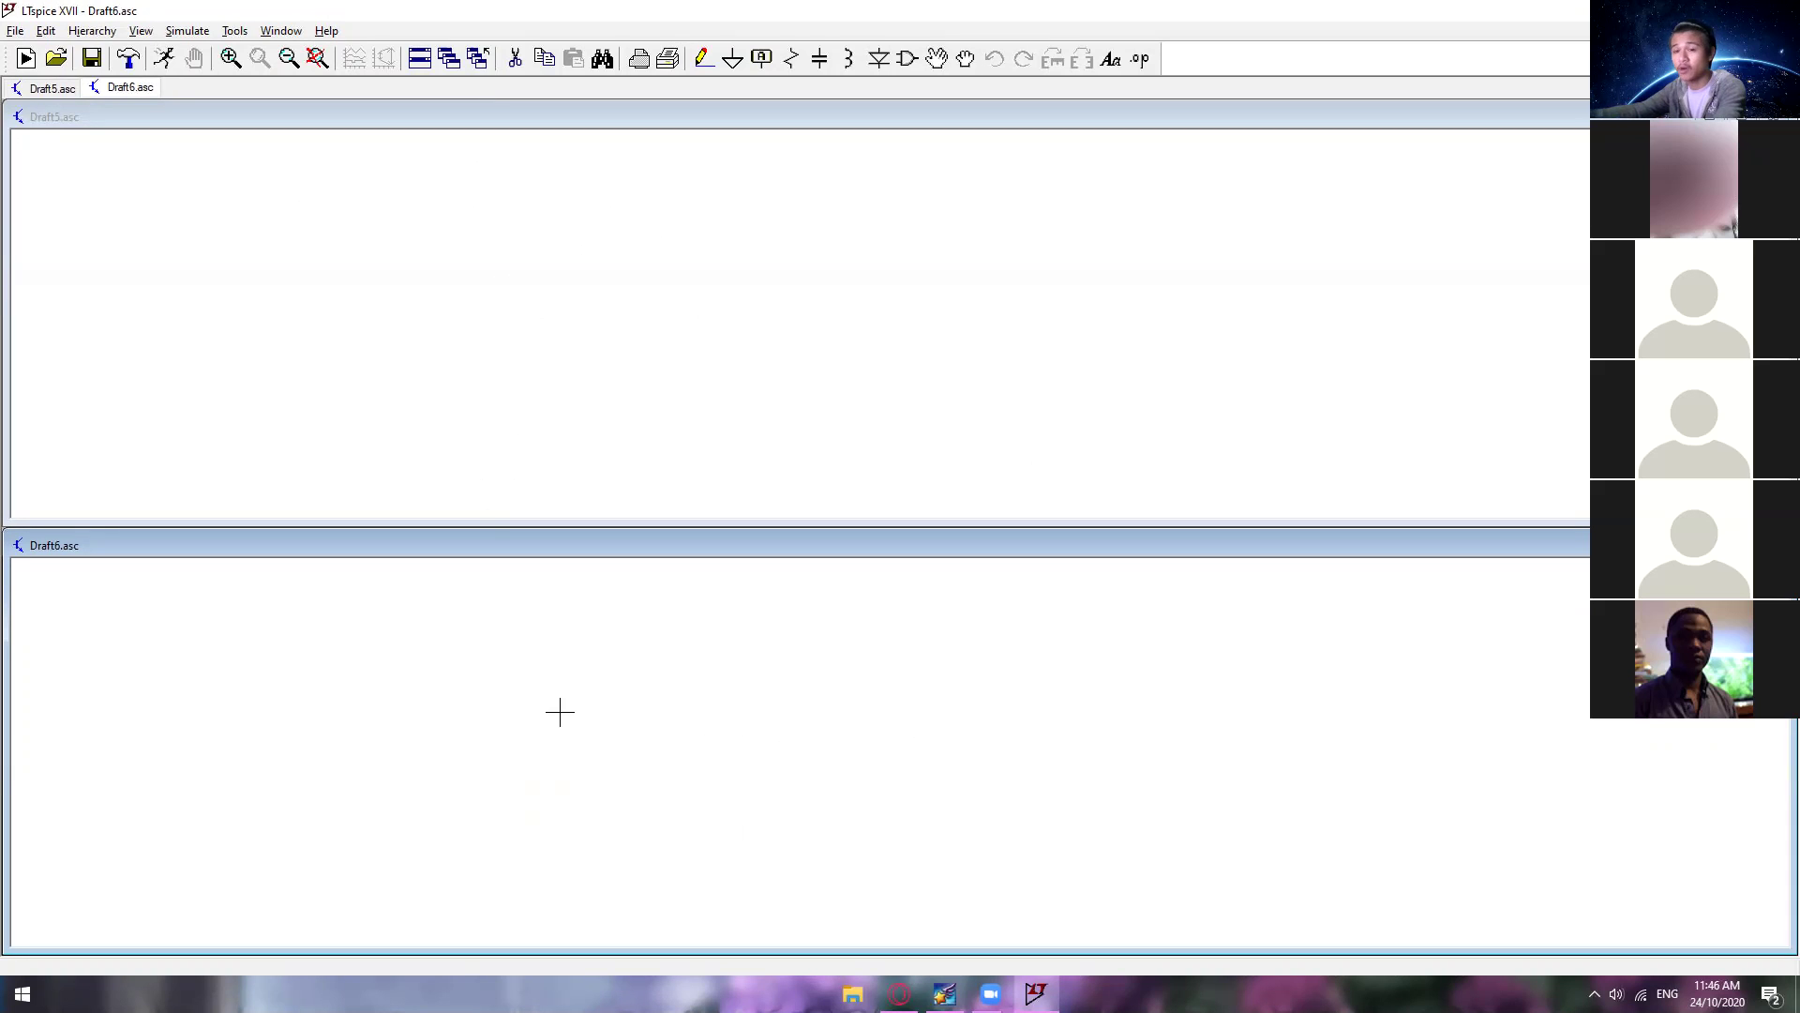
pyautogui.click(449, 62)
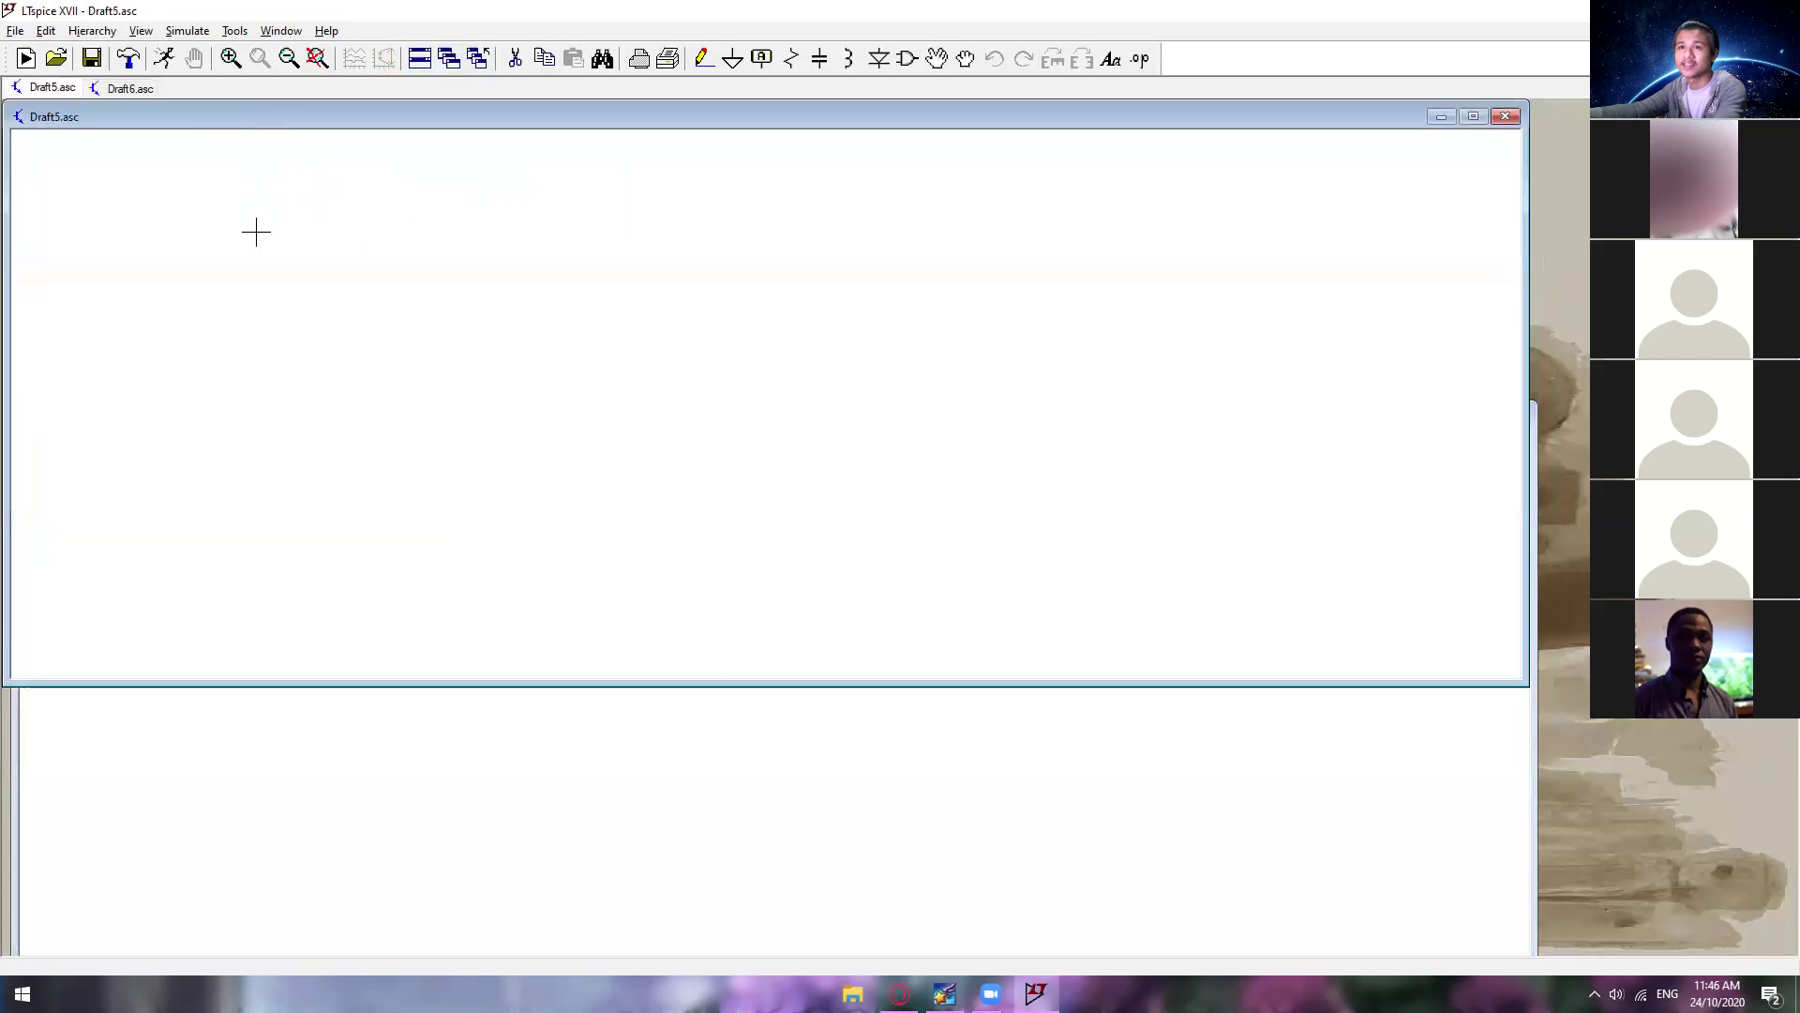
# Step: Create a third blank schematic, shift its window aside and bring Draft5.asc to the front
pyautogui.click(26, 58)
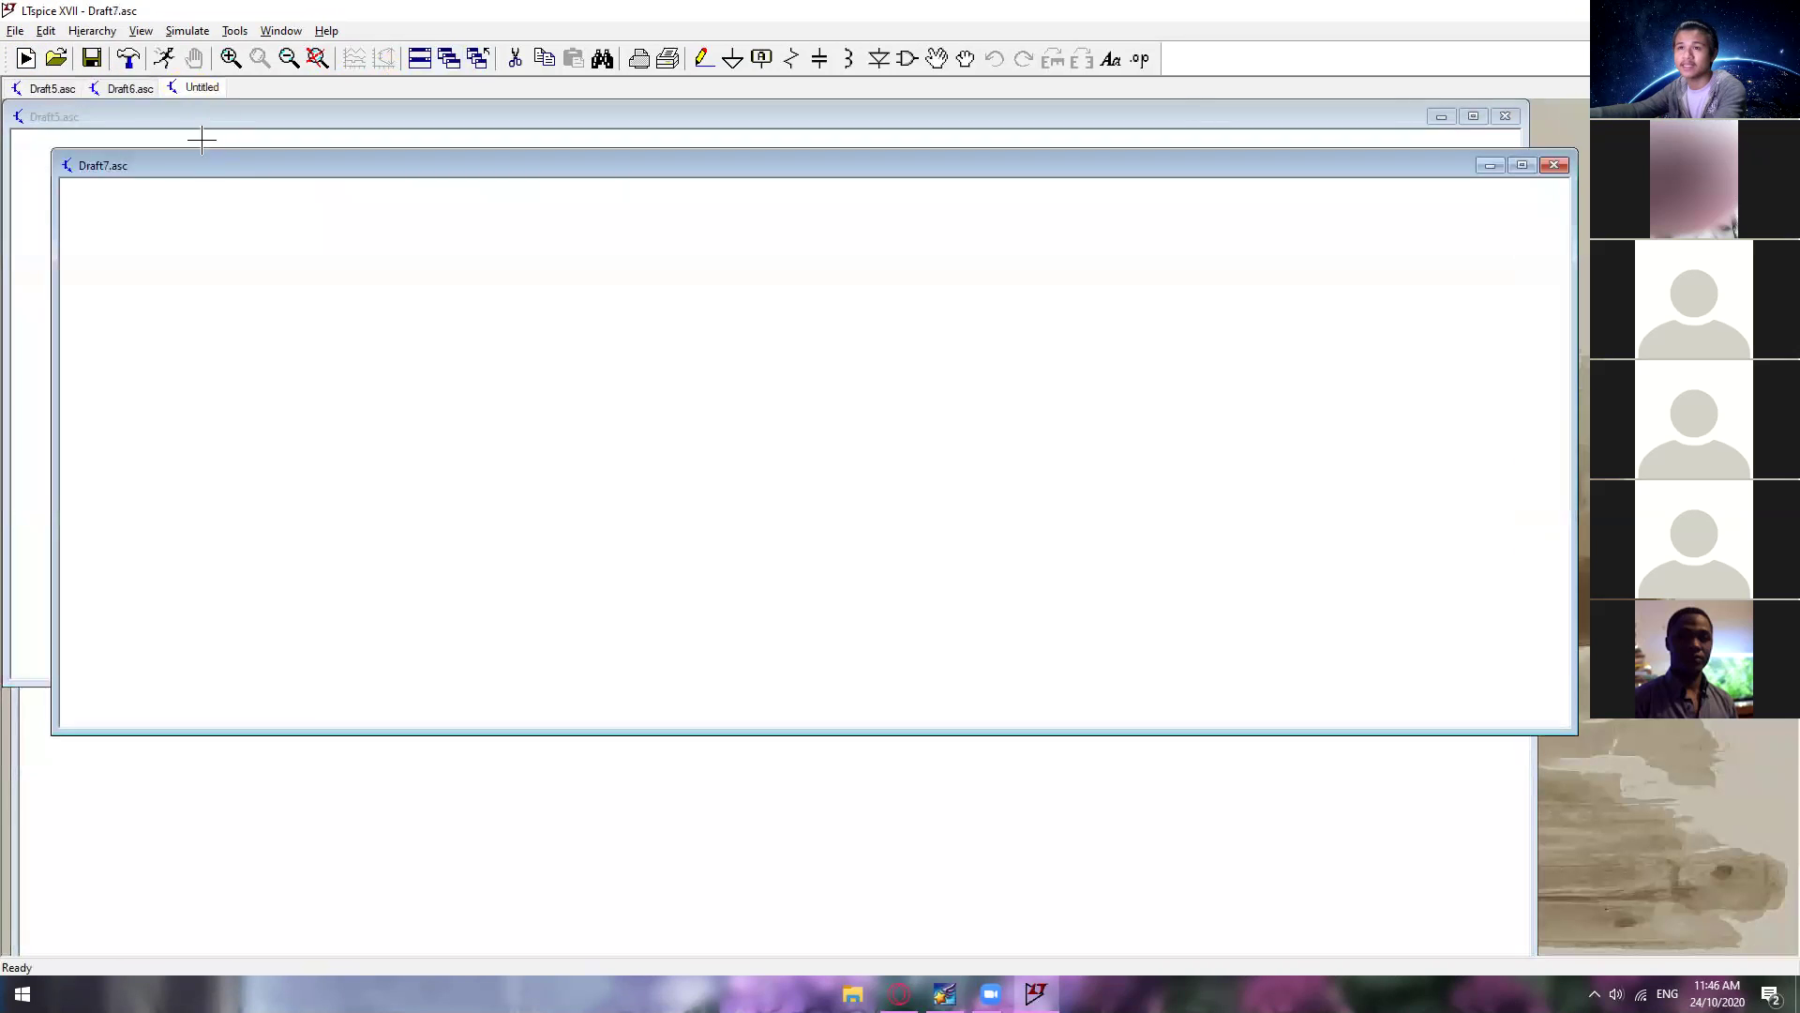
pyautogui.moveTo(193, 177); pyautogui.dragTo(587, 272)
pyautogui.moveTo(449, 374); pyautogui.dragTo(1059, 374)
pyautogui.click(1288, 281)
pyautogui.moveTo(1287, 280); pyautogui.dragTo(1082, 261)
pyautogui.click(555, 240)
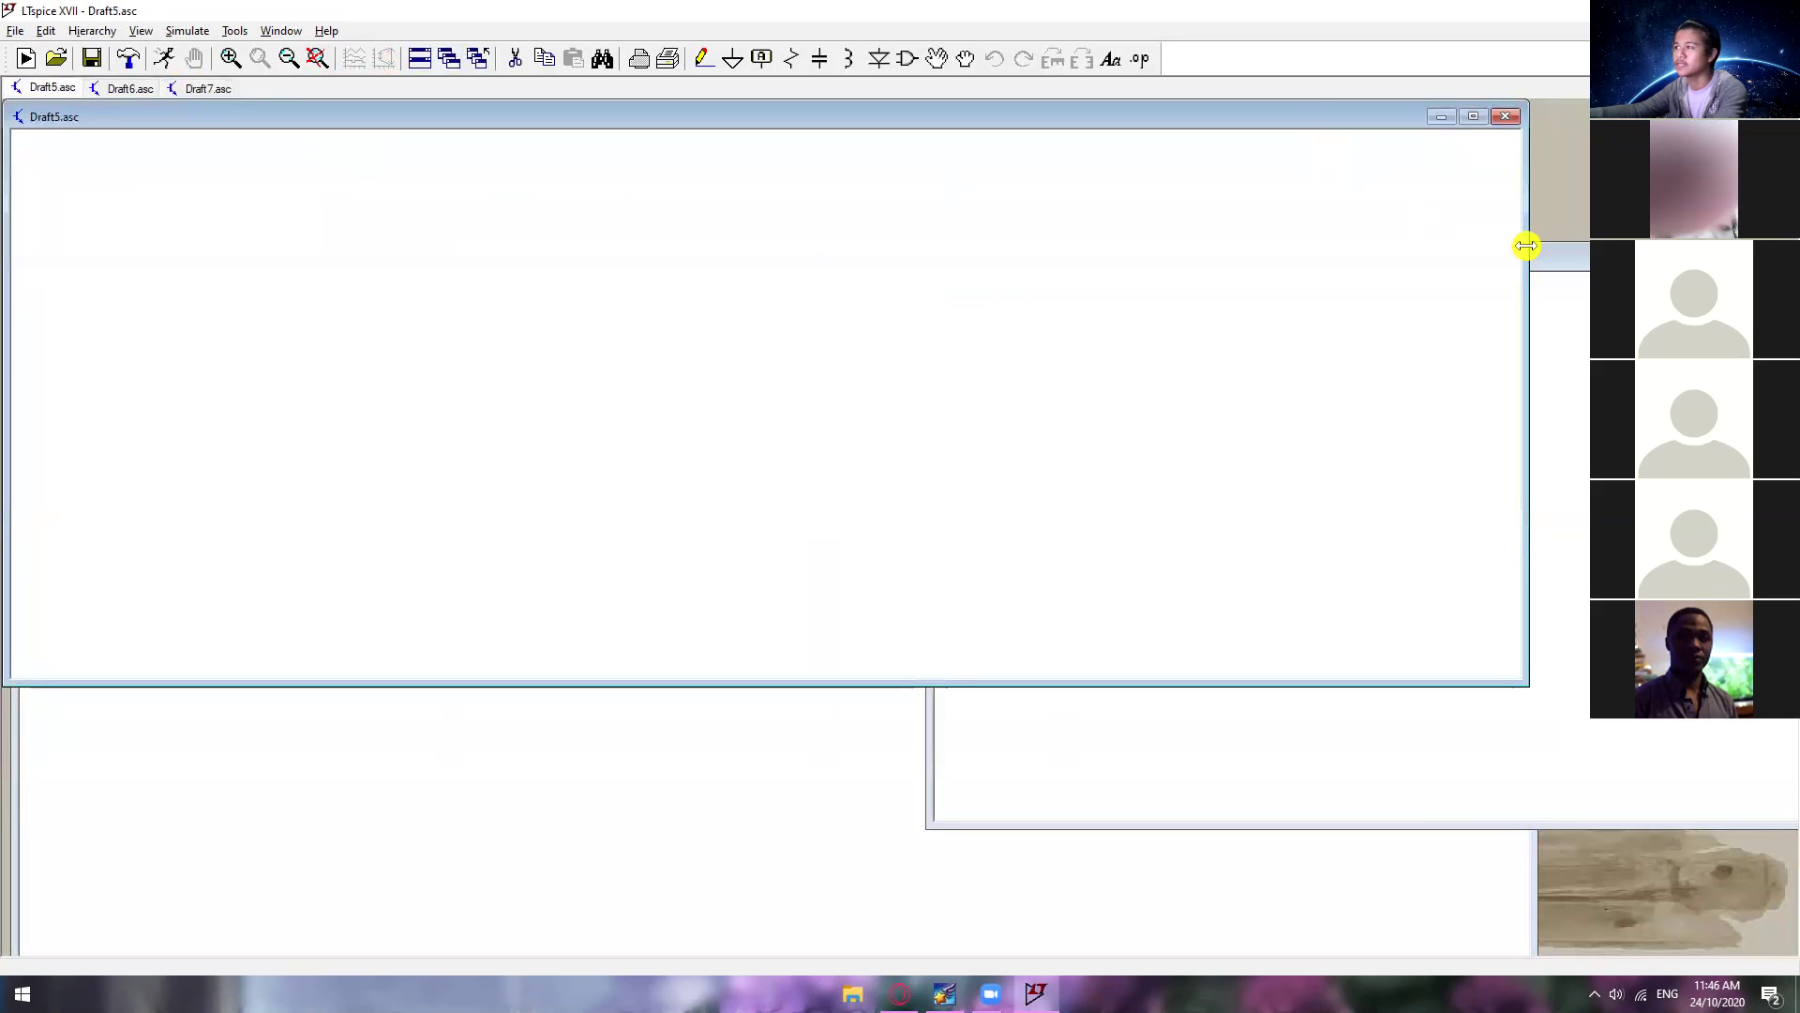
# Step: Narrow the Draft5.asc window to about half the workspace width and place the Draft7.asc window directly beside it
pyautogui.moveTo(1527, 245); pyautogui.dragTo(784, 313)
pyautogui.moveTo(1273, 278); pyautogui.dragTo(1176, 142)
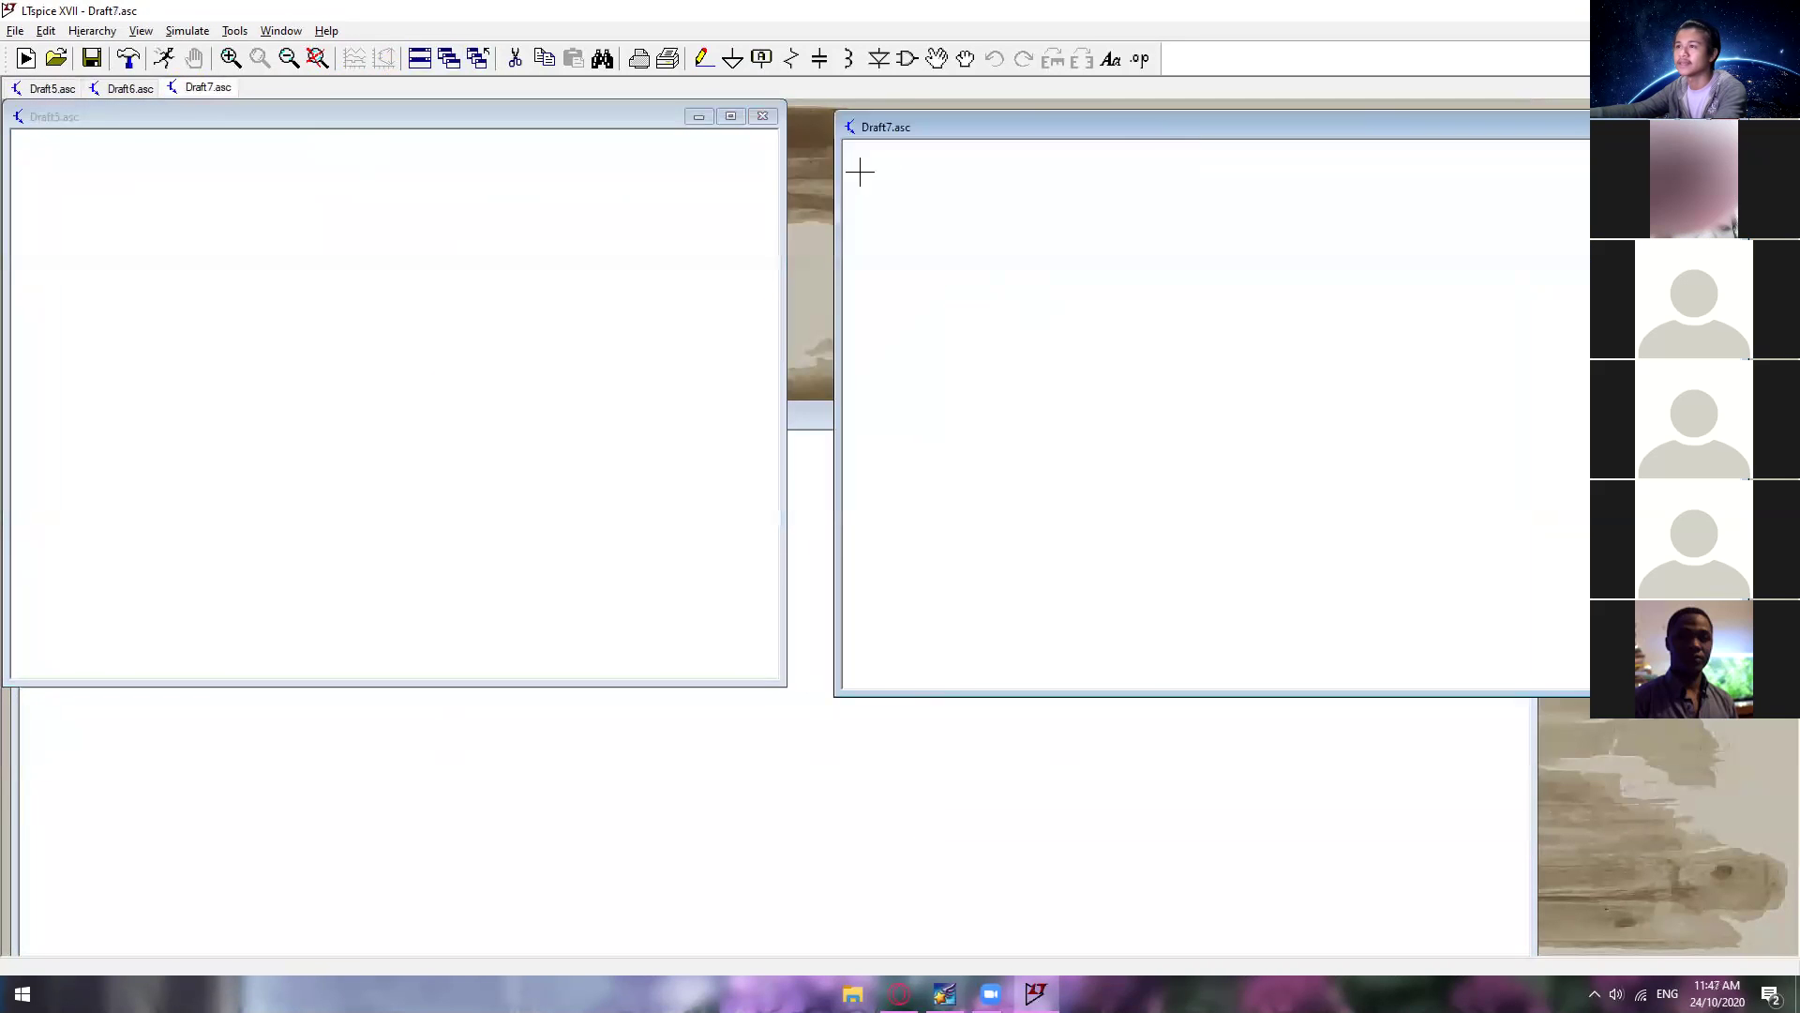
pyautogui.moveTo(788, 212); pyautogui.dragTo(817, 200)
pyautogui.moveTo(938, 139); pyautogui.dragTo(921, 131)
# Step: Shrink the Draft6.asc window's height so it sits below the other two schematics, and widen it across the workspace
pyautogui.click(997, 740)
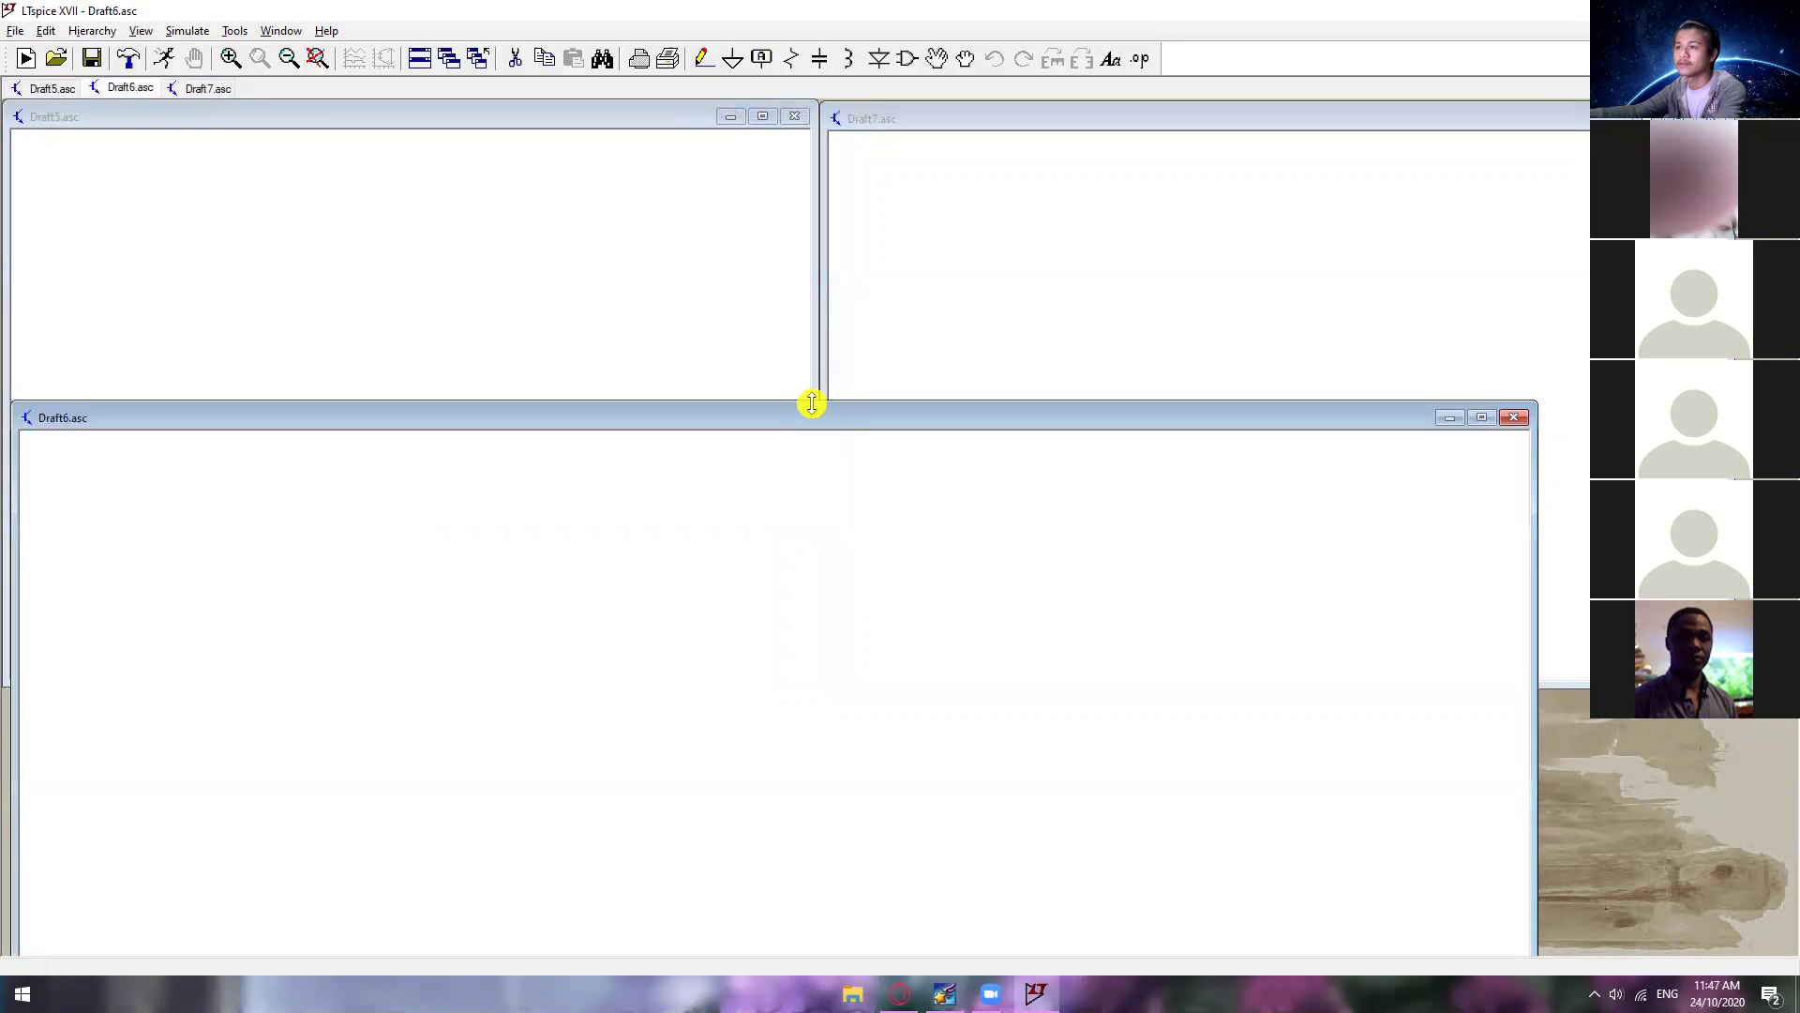
pyautogui.moveTo(812, 403); pyautogui.dragTo(848, 694)
pyautogui.moveTo(1536, 786); pyautogui.dragTo(1733, 786)
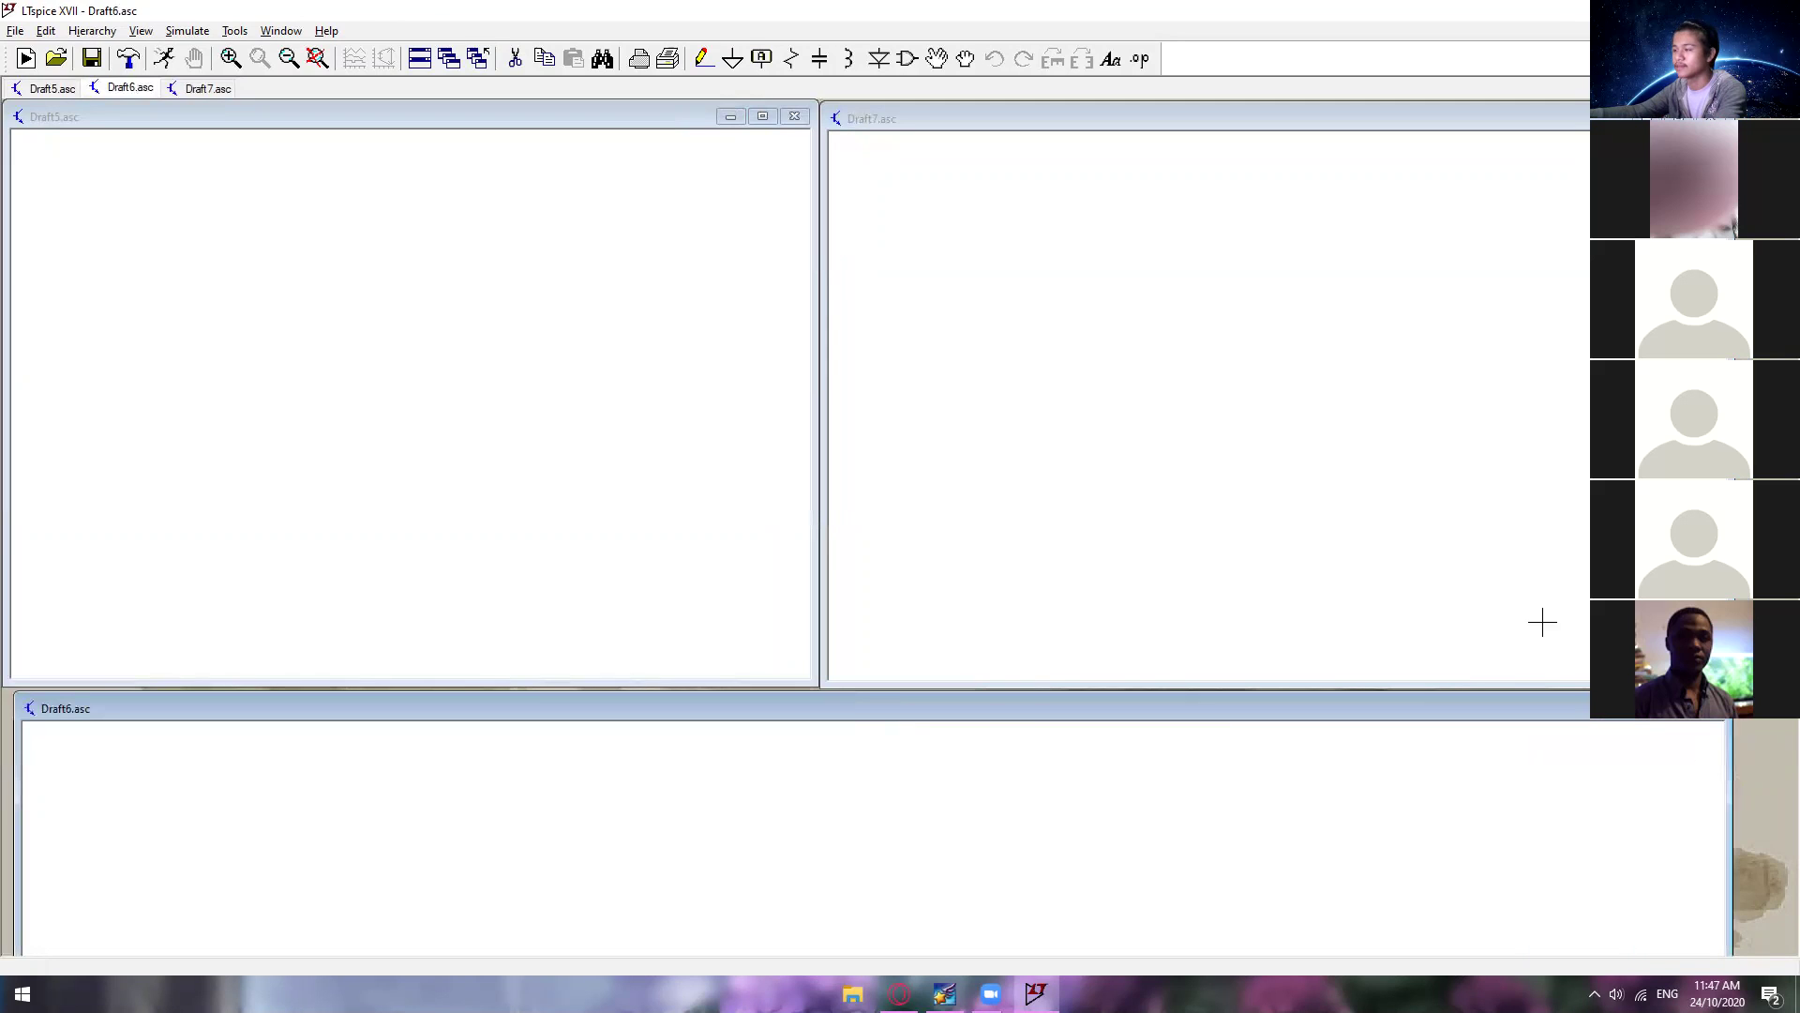
# Step: Switch the active window between Draft5.asc, Draft7.asc and Draft6.asc in turn, going round twice
pyautogui.click(660, 403)
pyautogui.click(1032, 424)
pyautogui.click(938, 778)
pyautogui.click(703, 591)
pyautogui.click(916, 514)
pyautogui.click(869, 775)
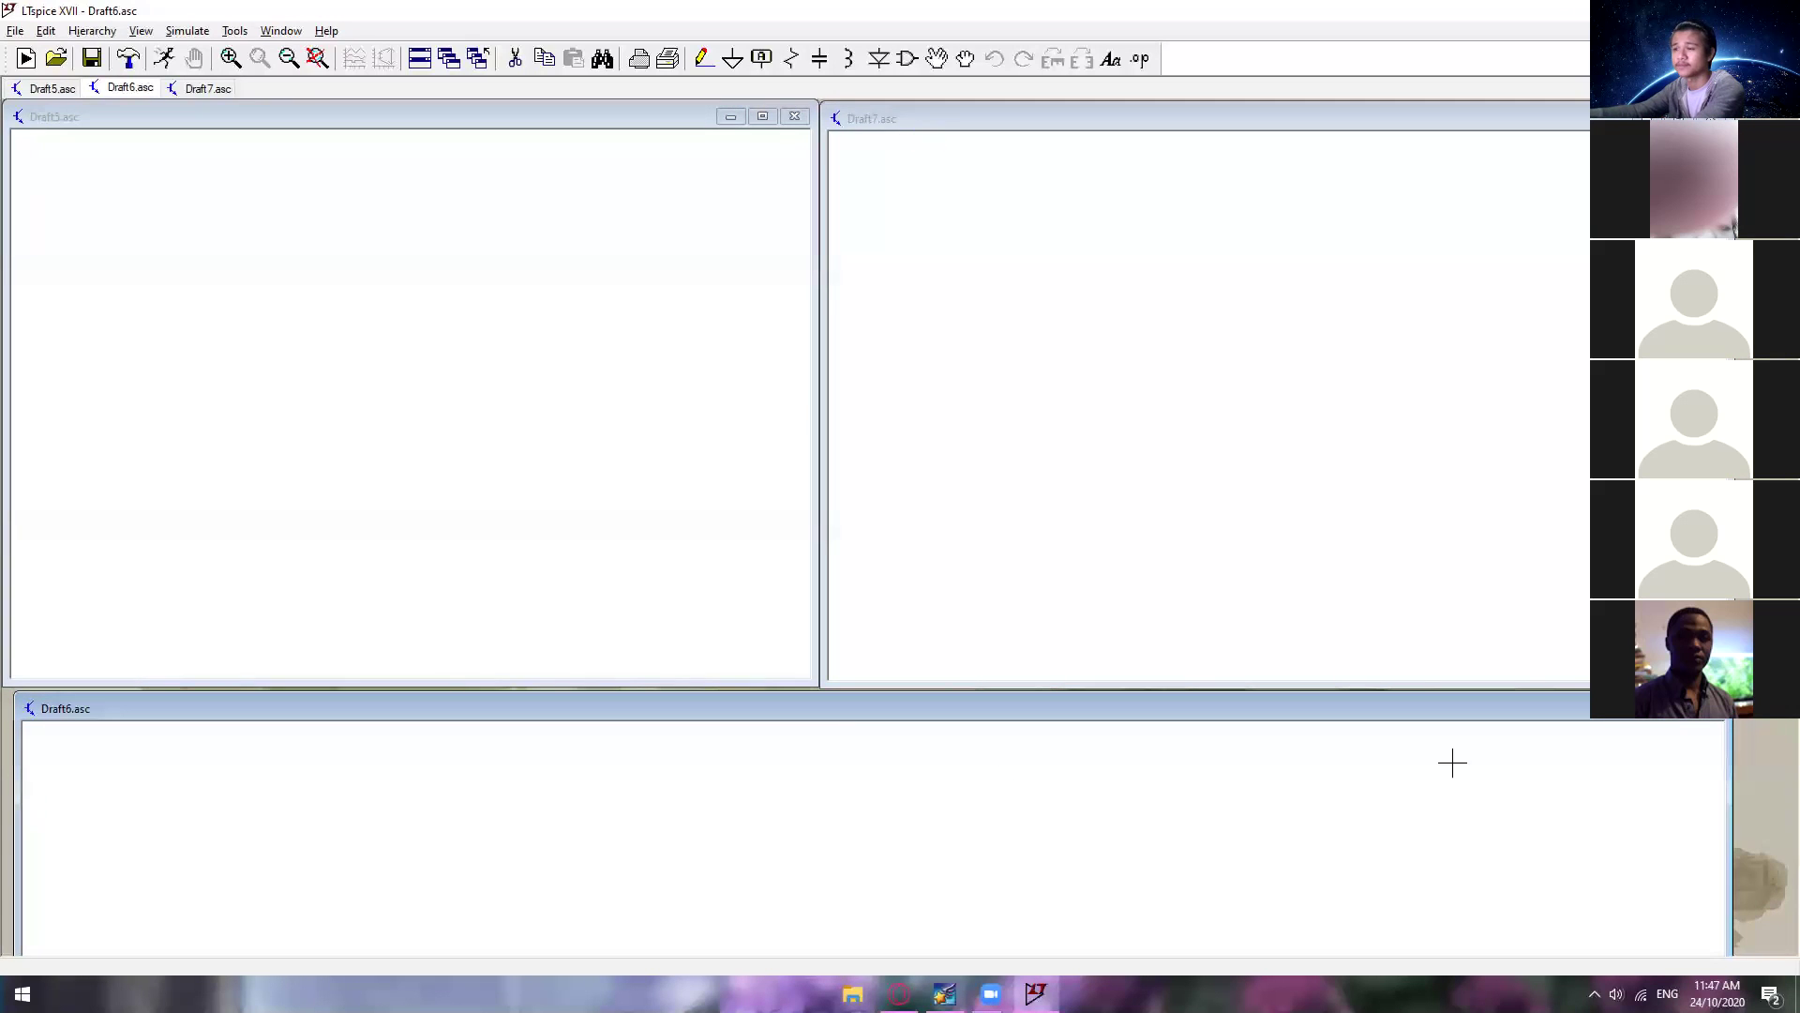
# Step: Close Draft6.asc and Draft7.asc, and enlarge the Draft5.asc window to fill most of the workspace
pyautogui.click(1710, 708)
pyautogui.click(1612, 118)
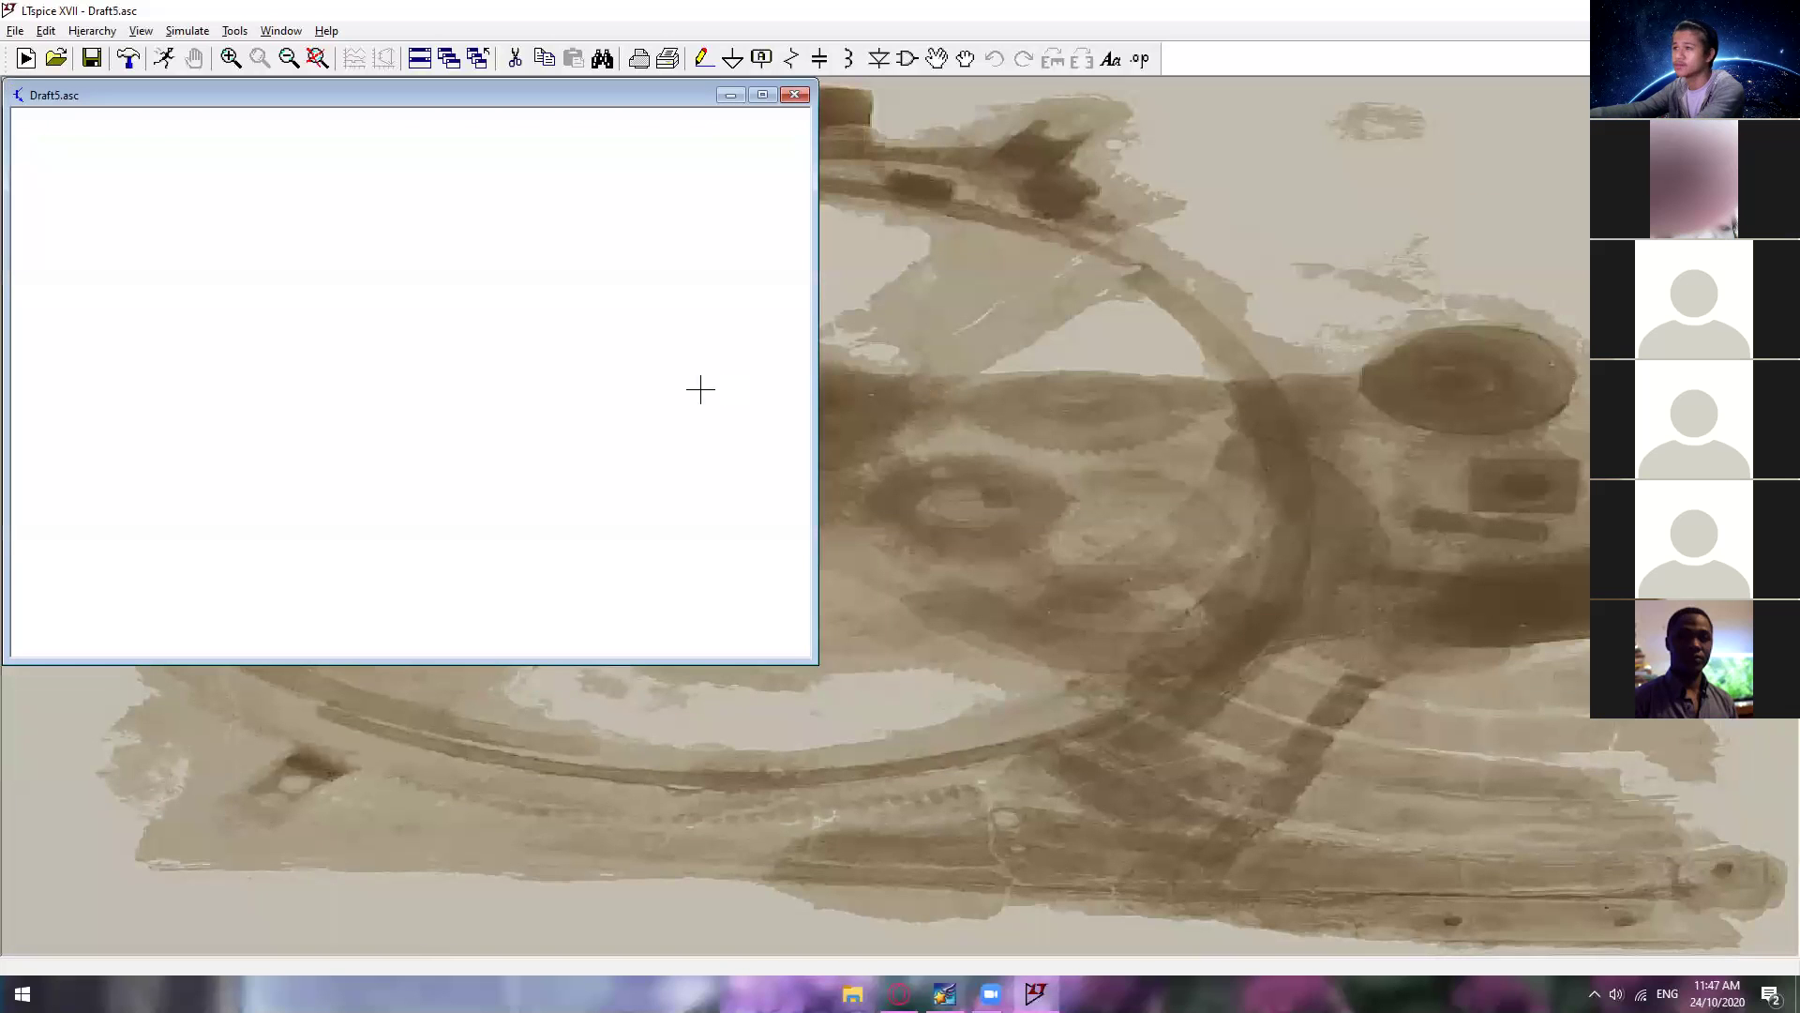
pyautogui.moveTo(815, 664); pyautogui.dragTo(1767, 924)
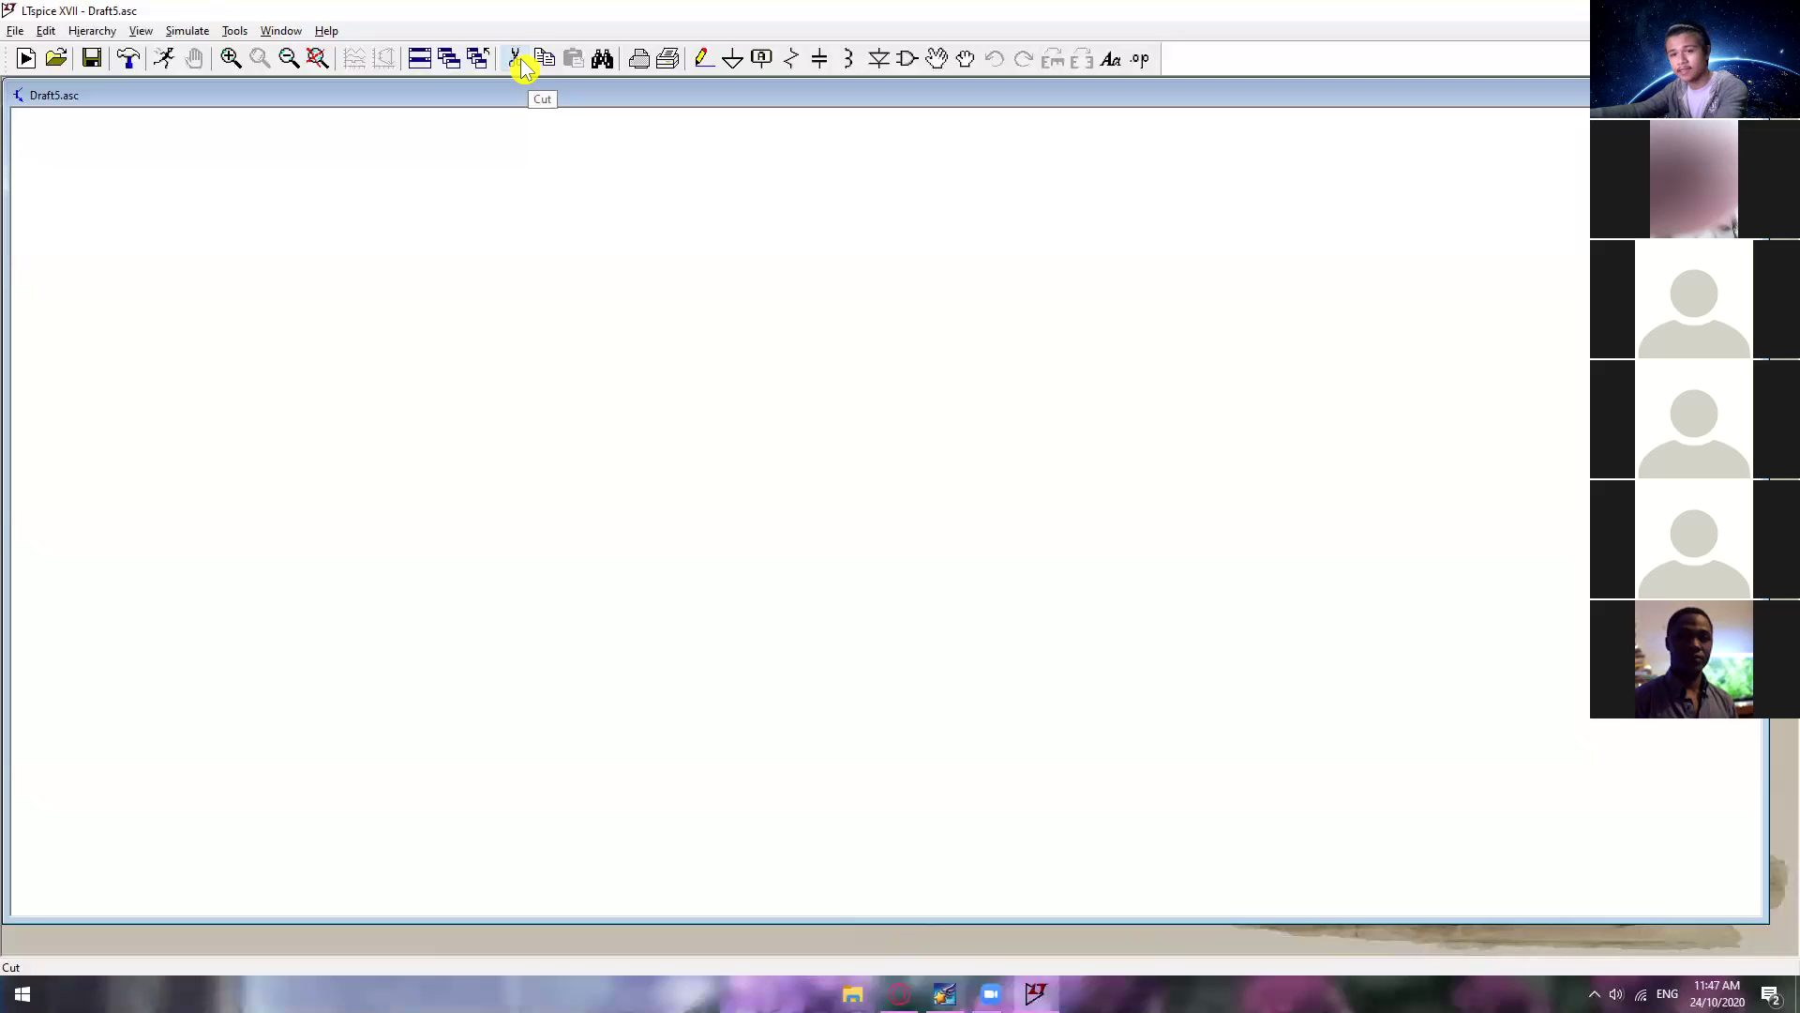
# Step: Place a resistor rotated to horizontal near the middle of the Draft5.asc schematic
pyautogui.press('r')
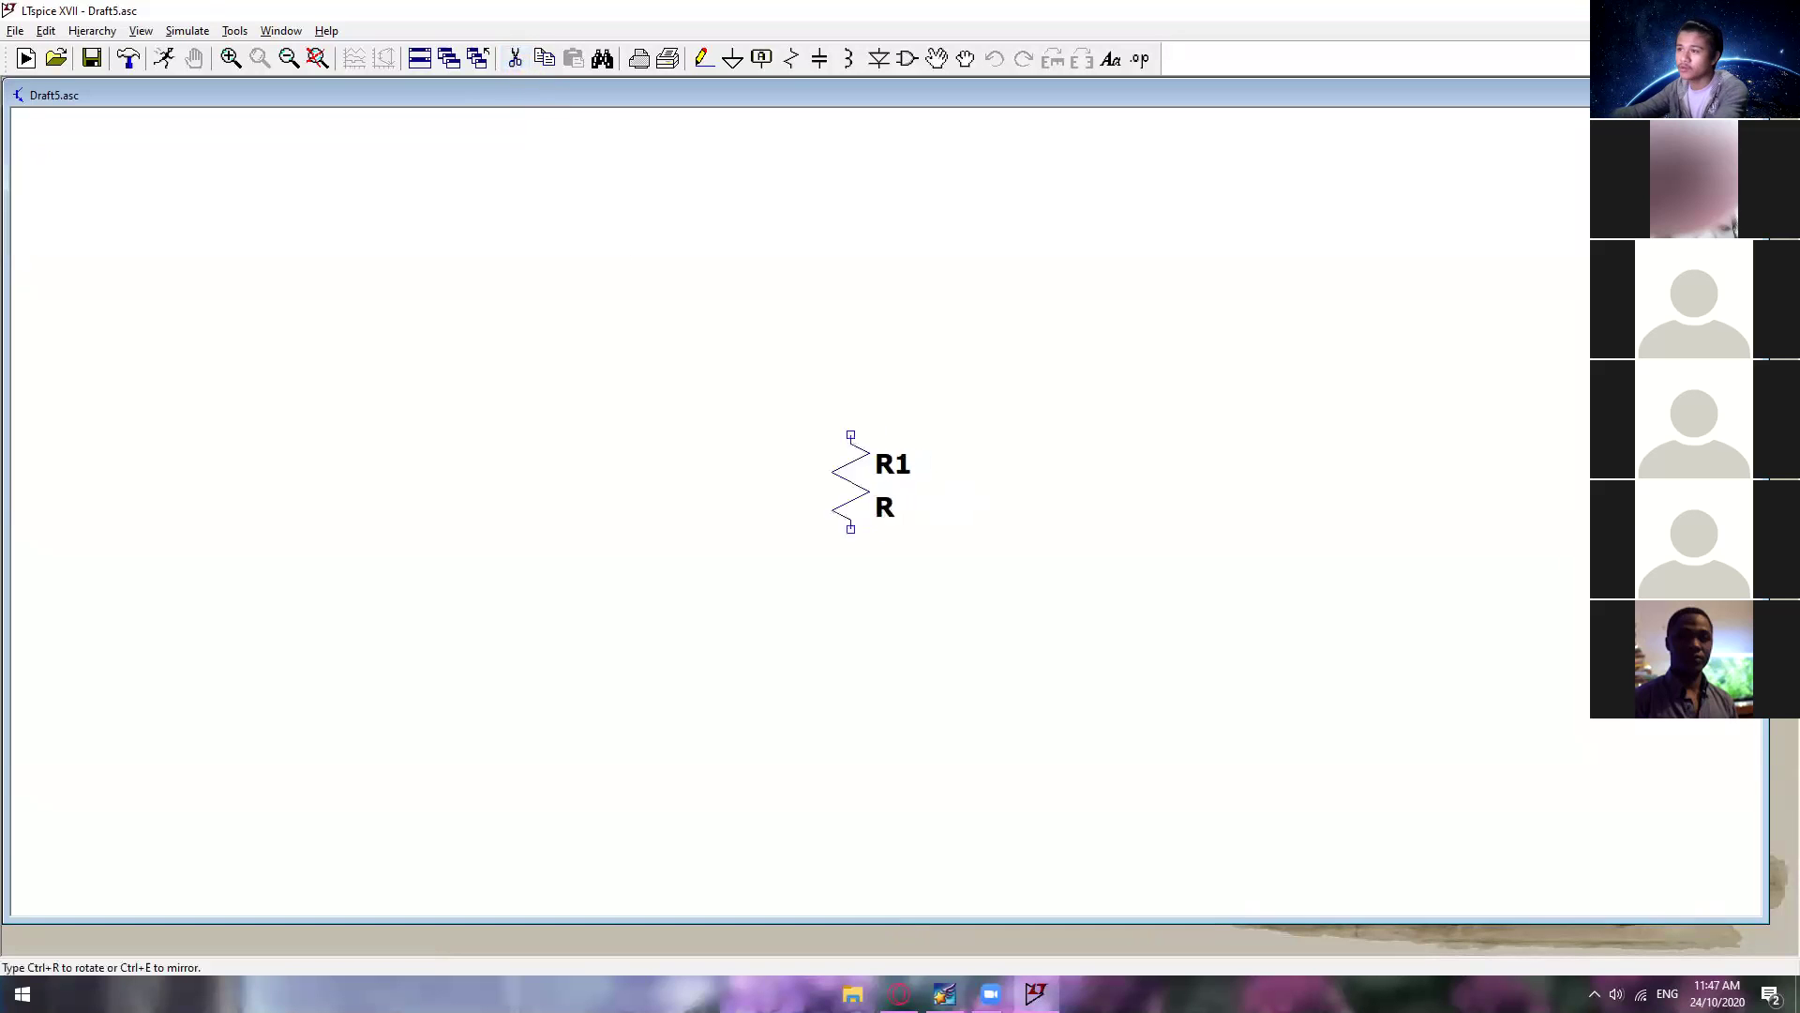
pyautogui.hotkey('ctrl', 'r')
pyautogui.click(831, 434)
pyautogui.press('Escape')
# Step: Place a second resistor vertically, some distance beside the first one, and leave component placement
pyautogui.press('r')
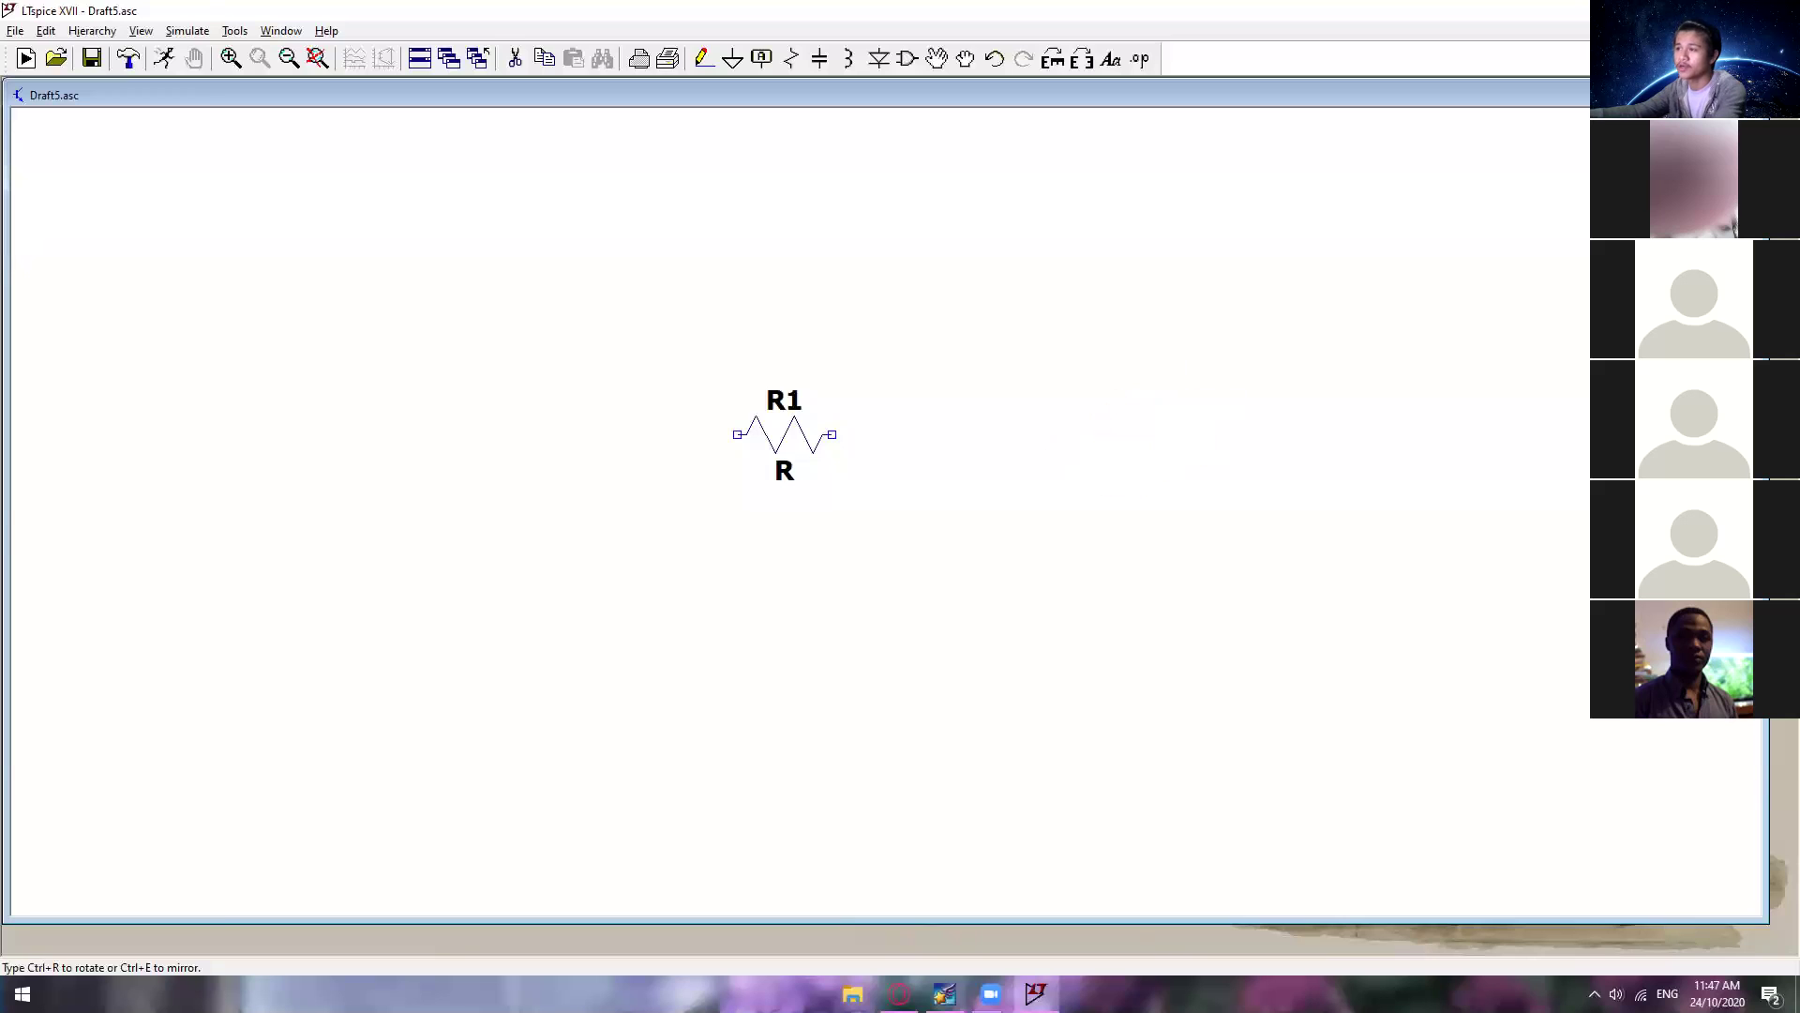
pyautogui.click(1172, 426)
pyautogui.press('Escape')
pyautogui.press('c')
pyautogui.press('Escape')
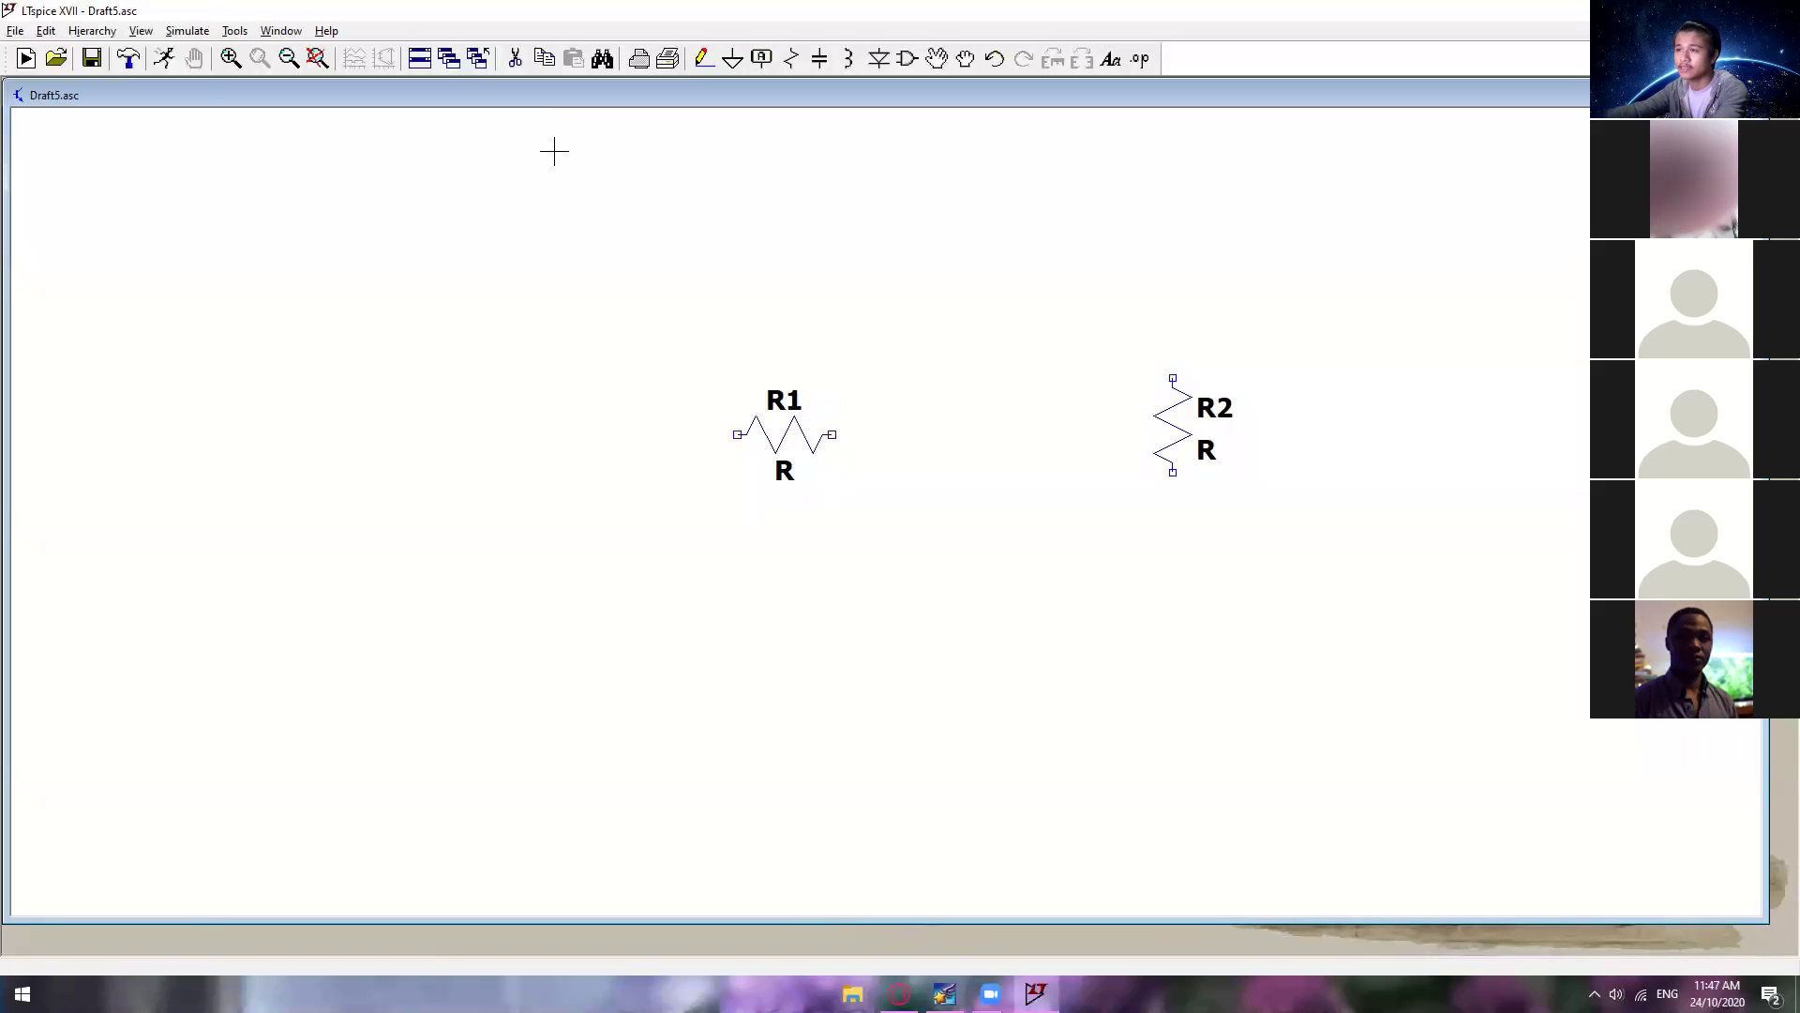
# Step: Delete the horizontal resistor R1 from the schematic
pyautogui.press('Delete')
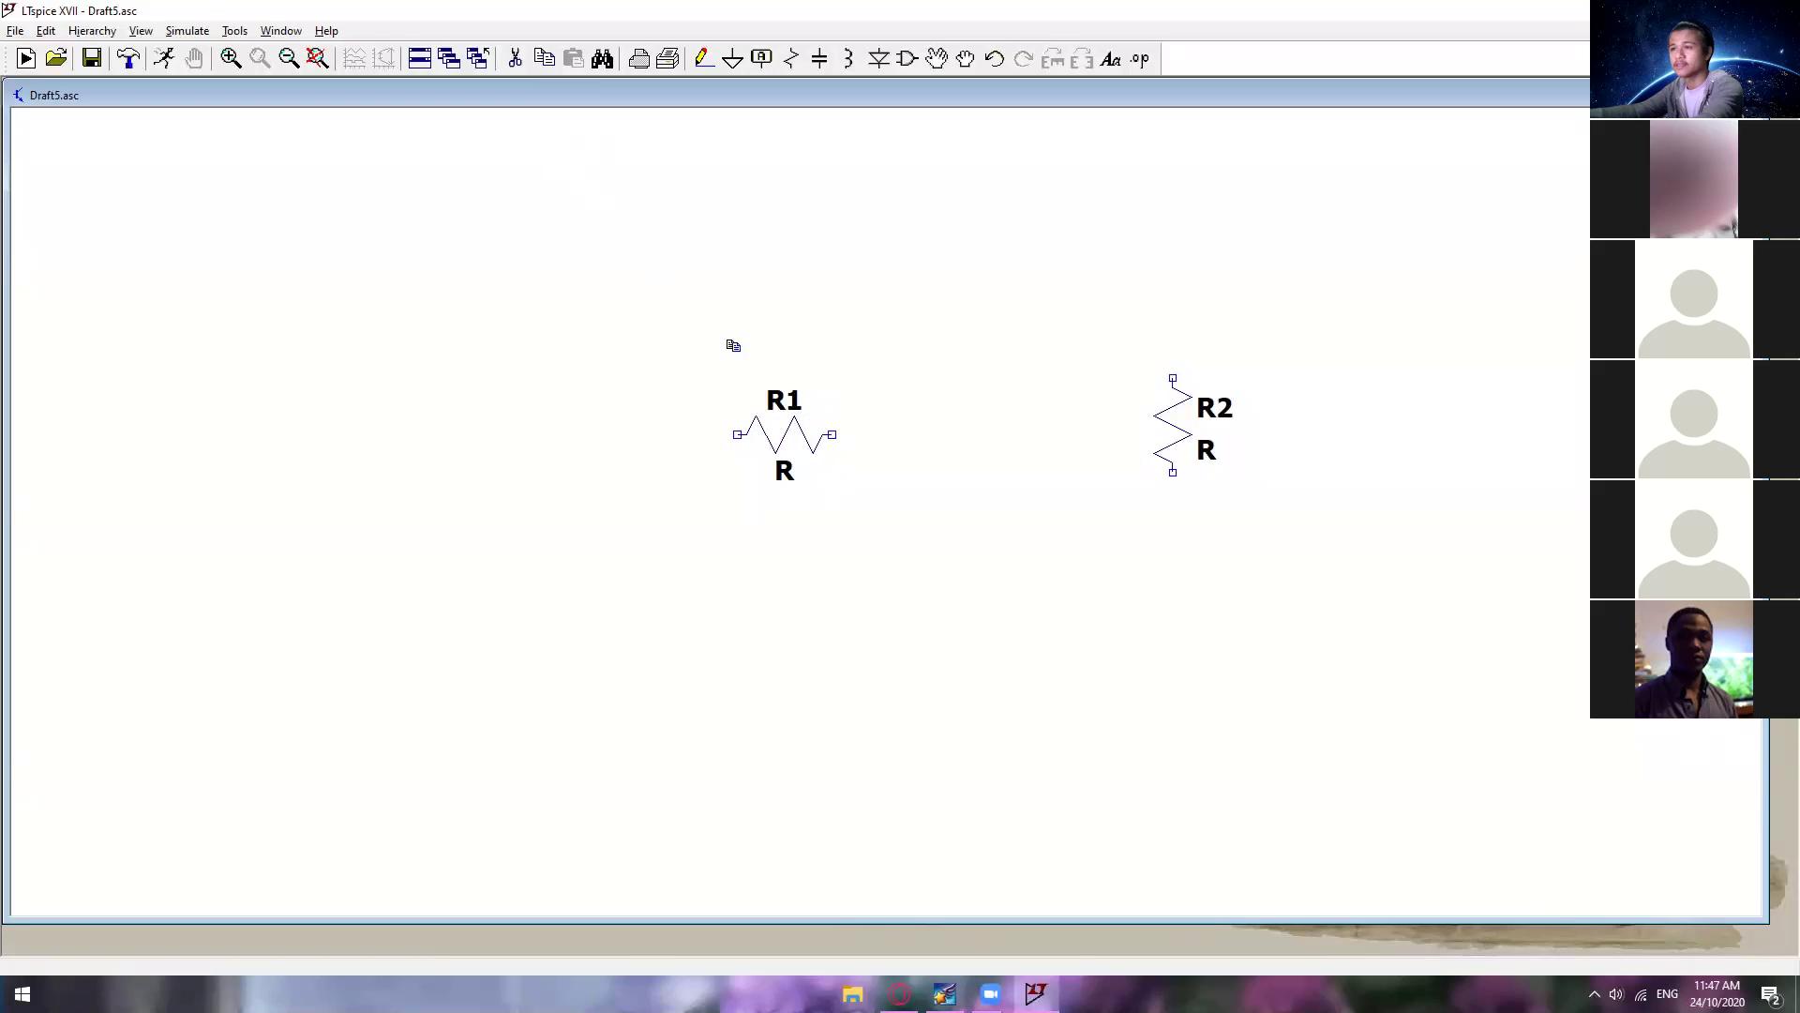
pyautogui.click(788, 424)
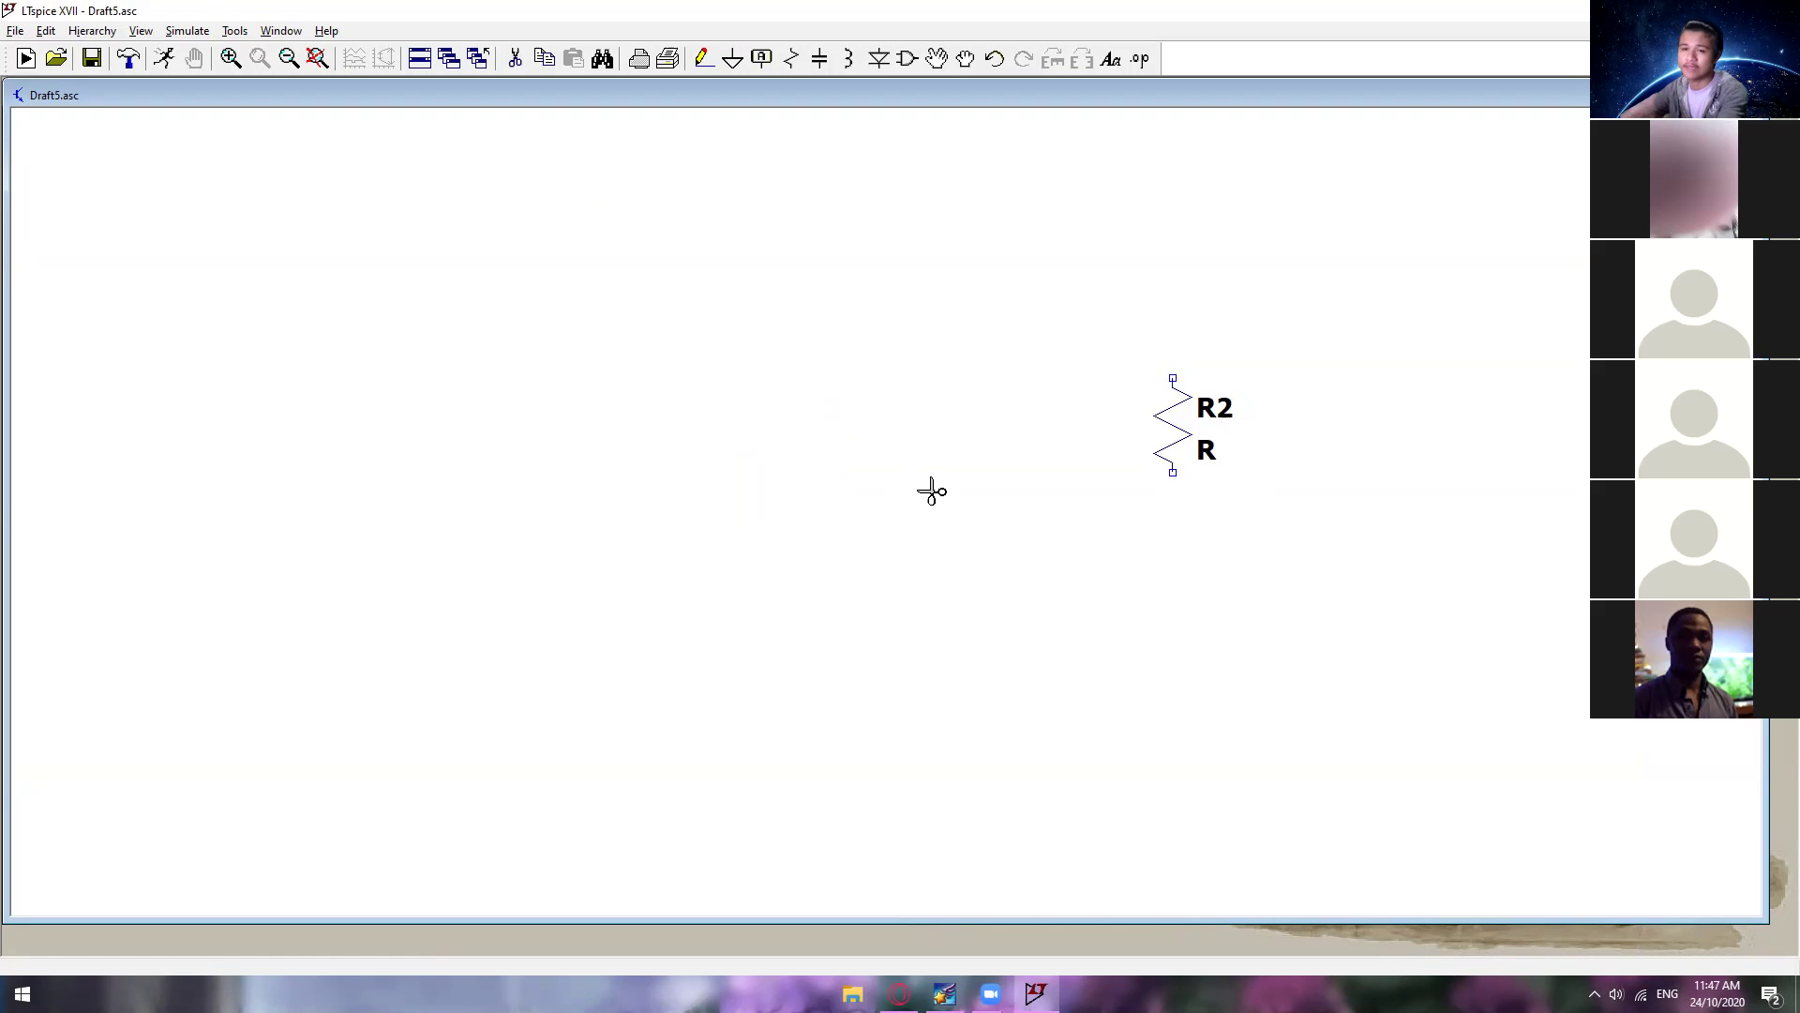
# Step: Duplicate resistor R2 and place the vertical copy where the deleted resistor stood, leaving no further copies
pyautogui.click(551, 67)
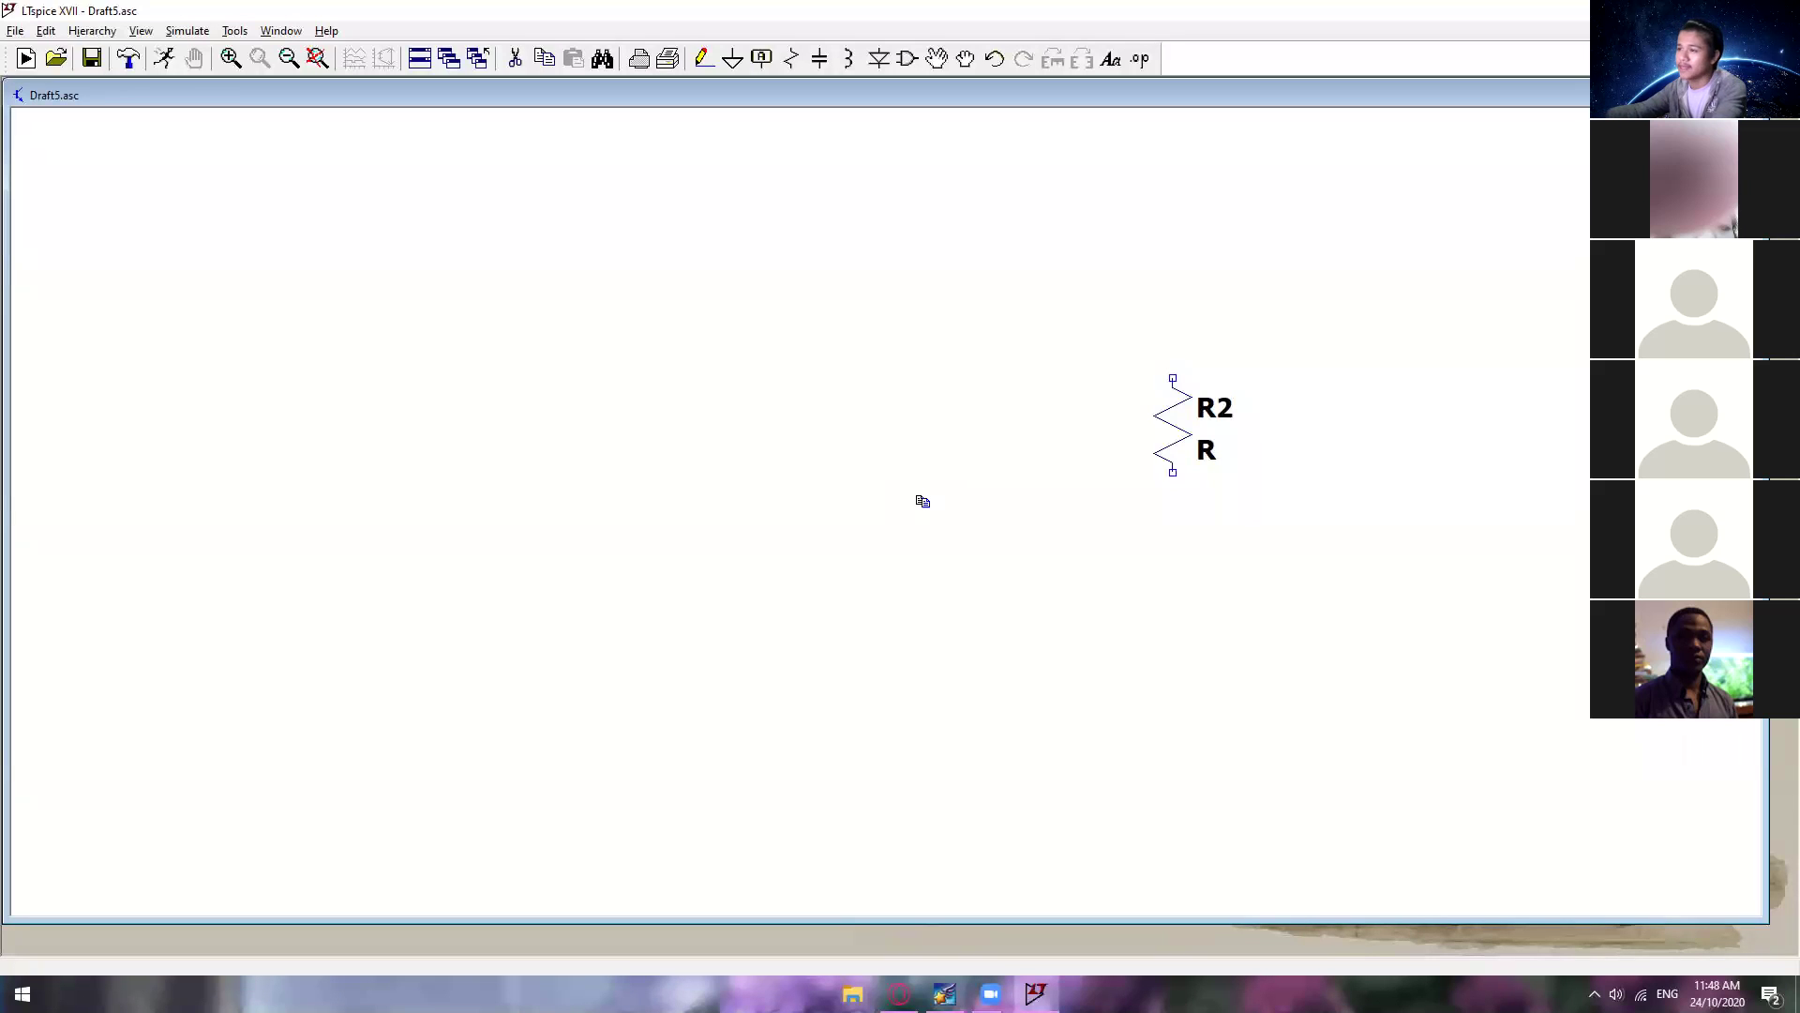
pyautogui.click(1172, 427)
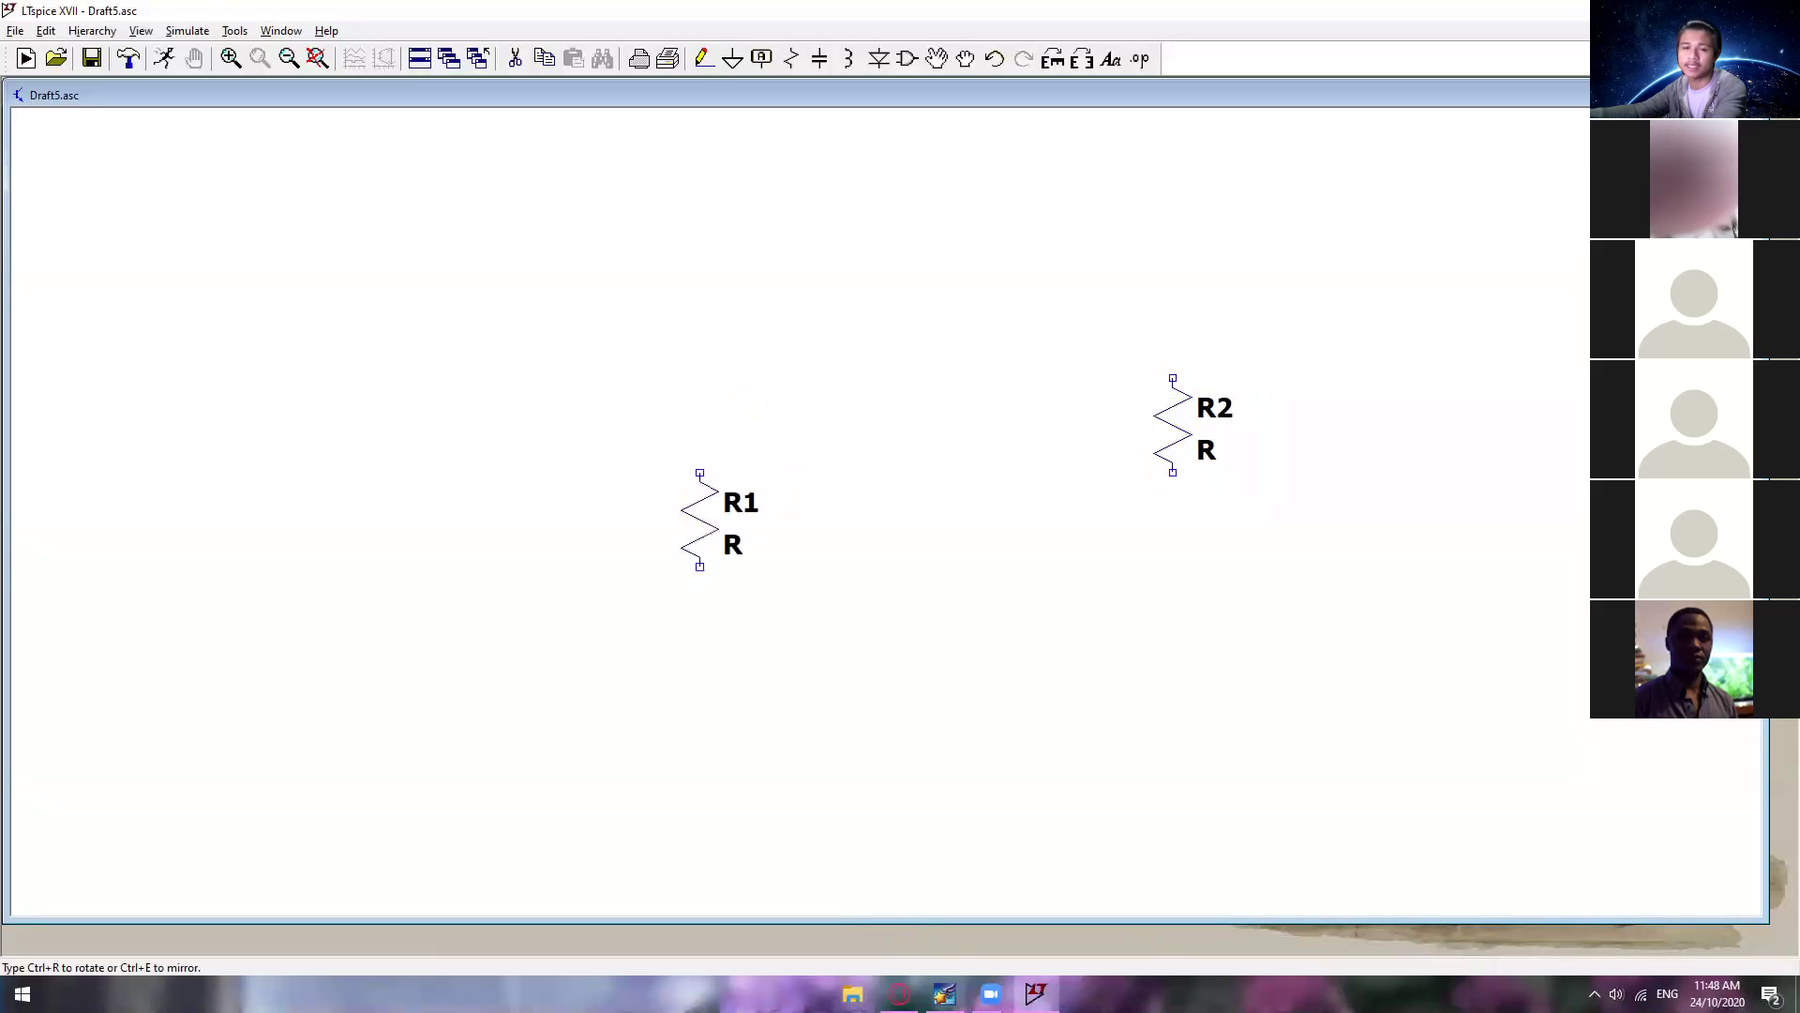
pyautogui.click(710, 512)
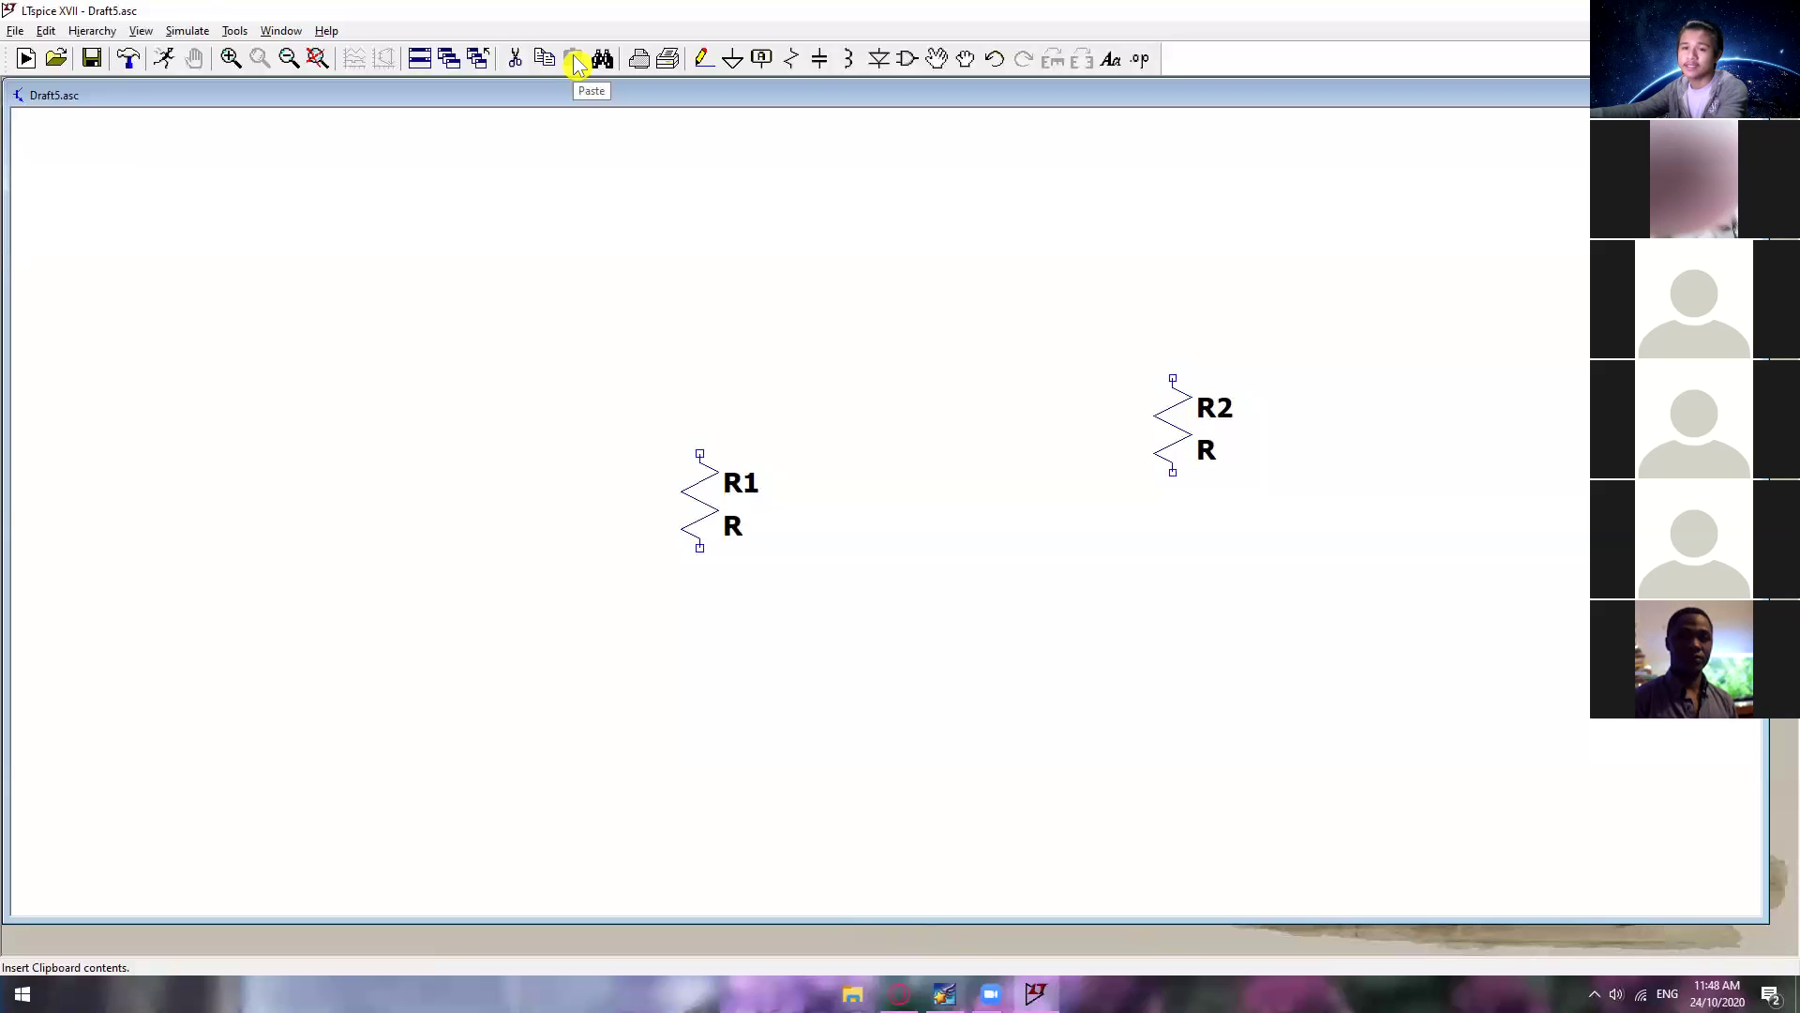
pyautogui.click(691, 491)
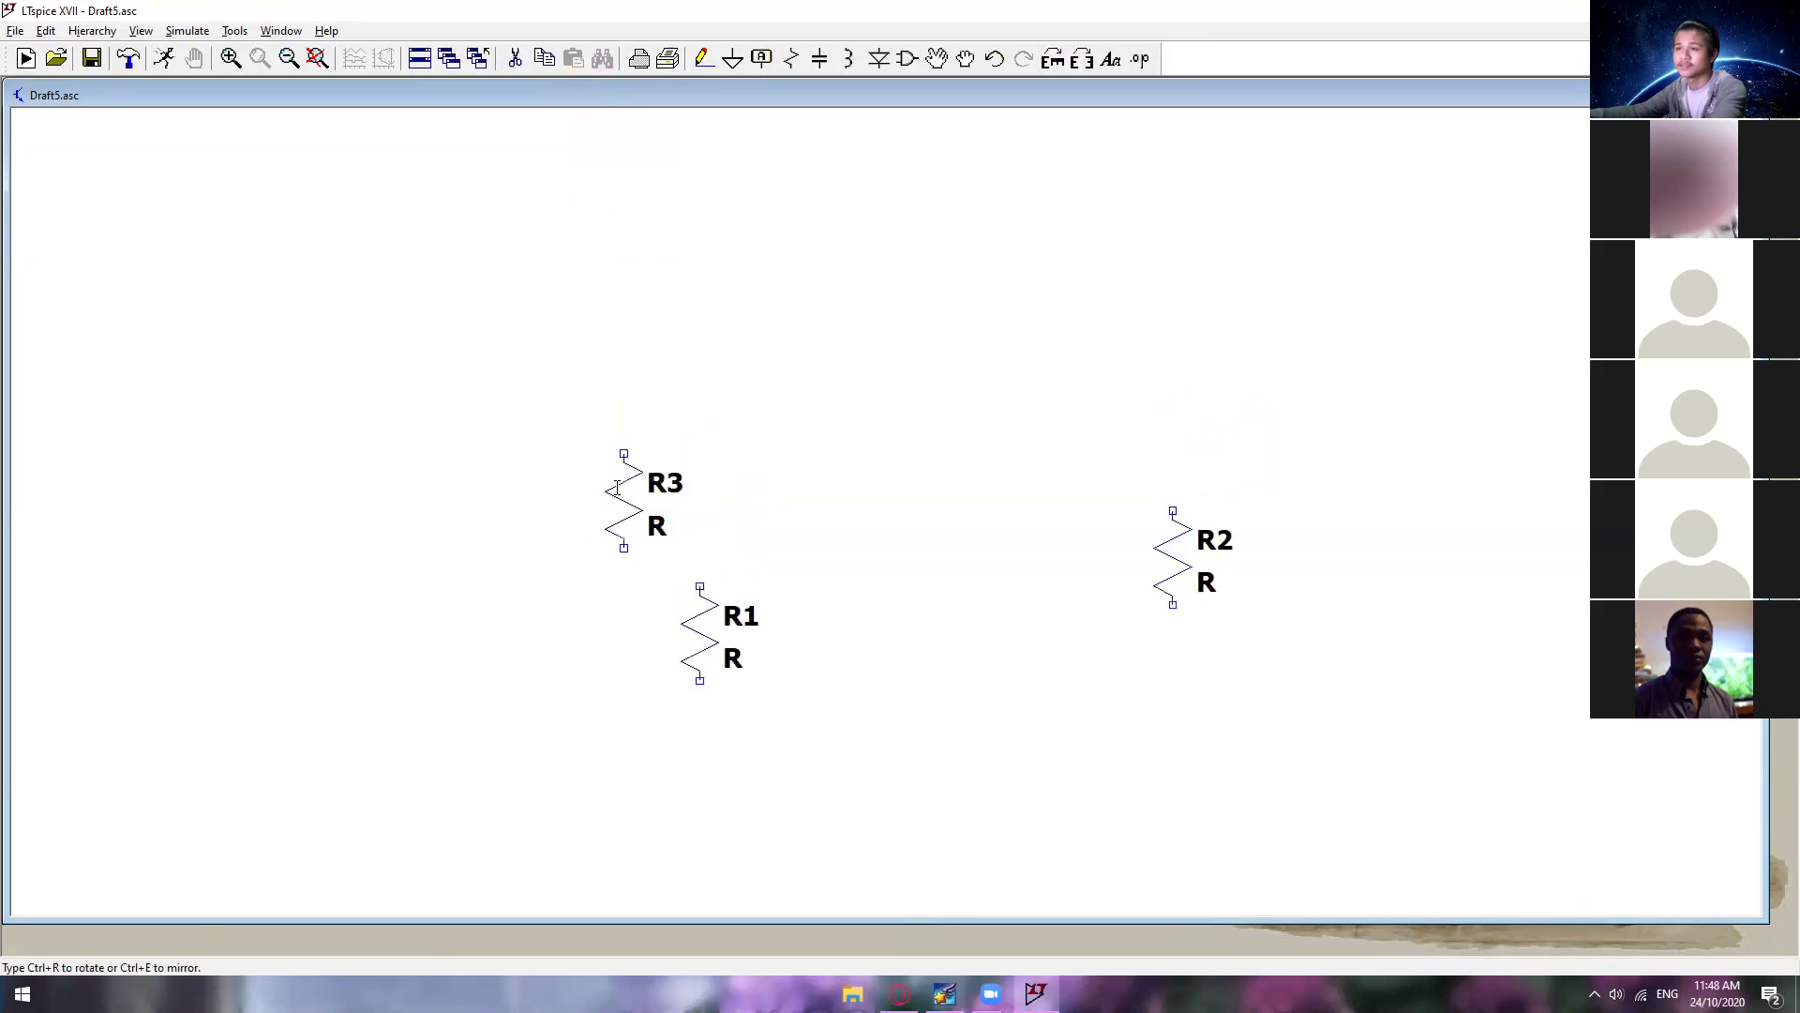
pyautogui.press('Escape')
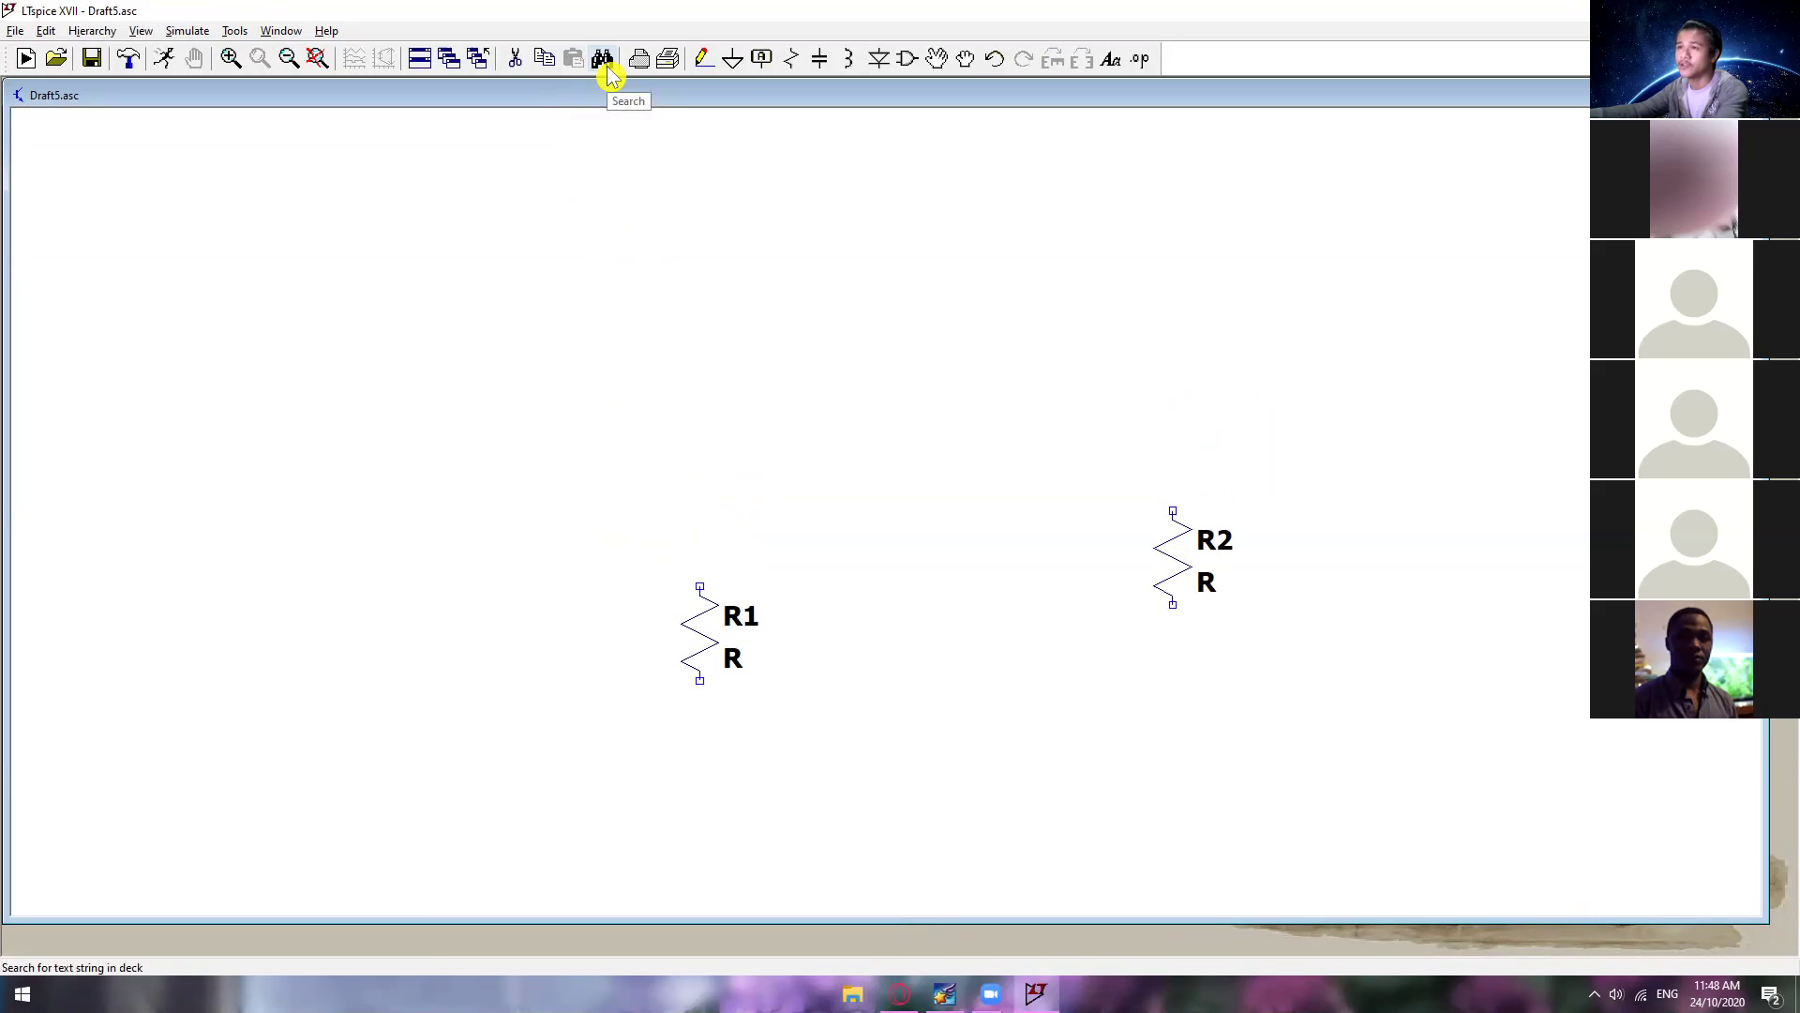
# Step: Open the text search field, and examine the printer and paper size options in Print Setup without applying anything
pyautogui.click(605, 65)
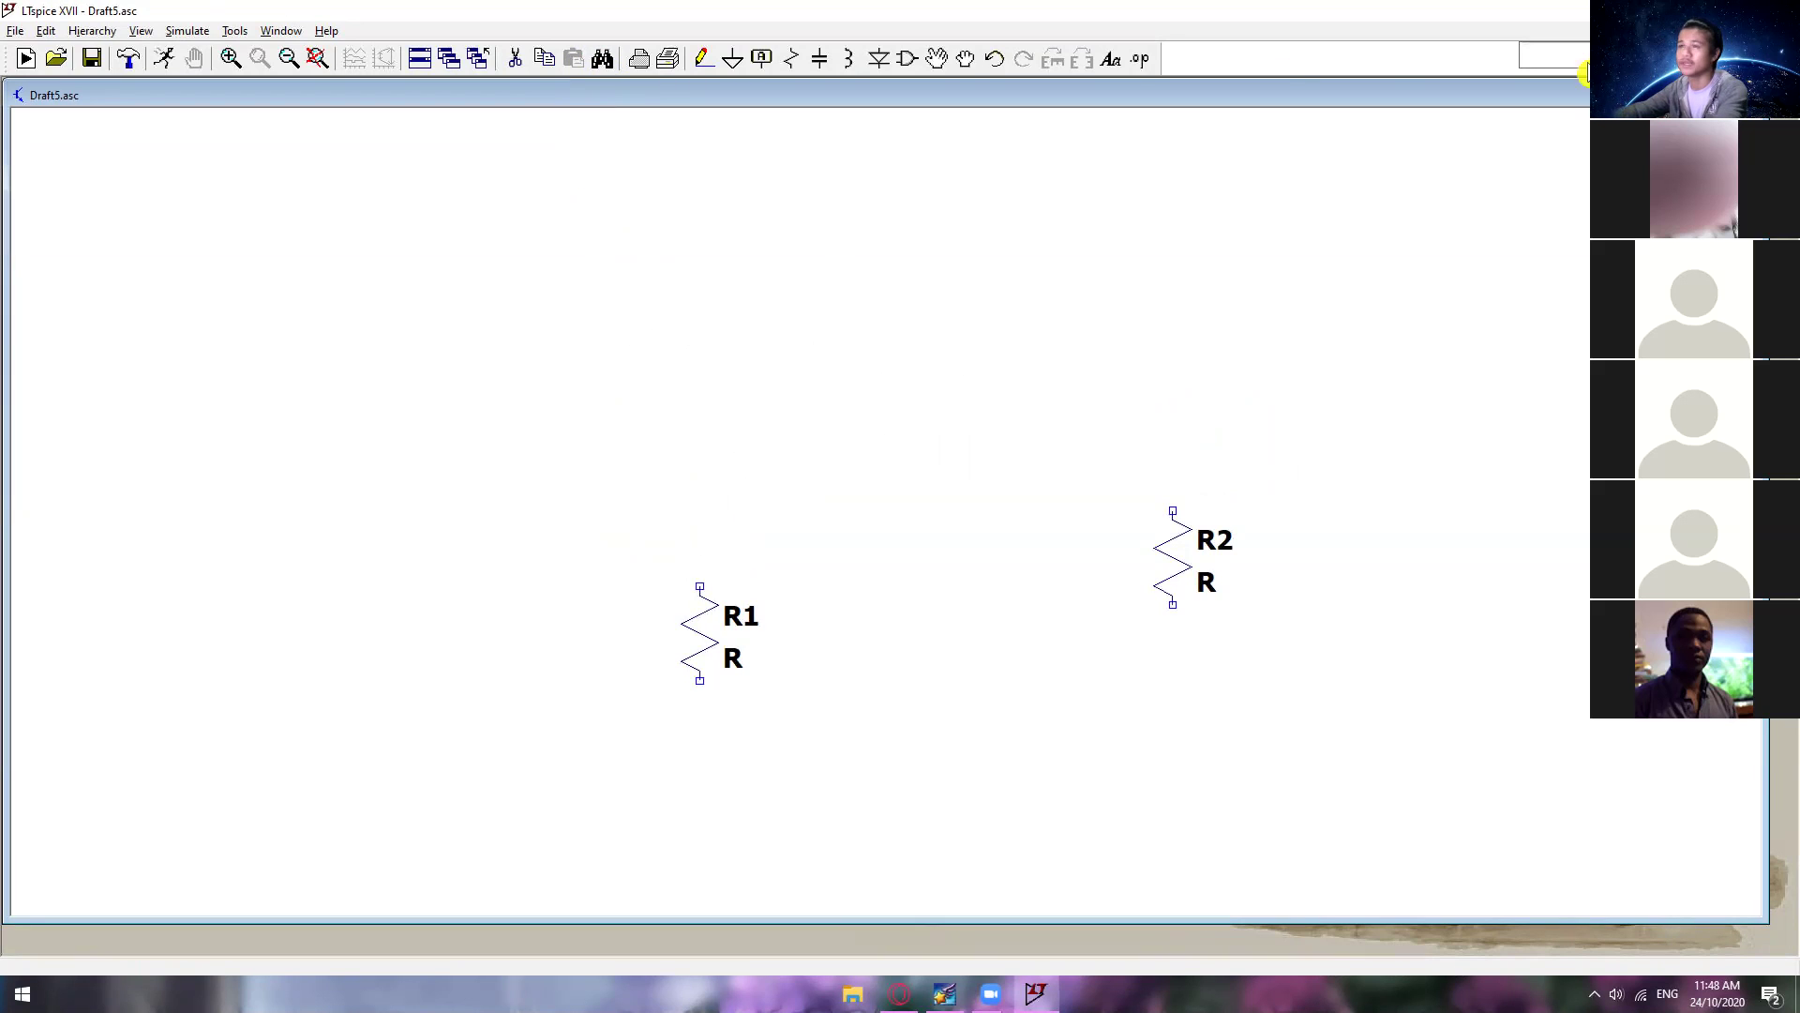
pyautogui.click(645, 65)
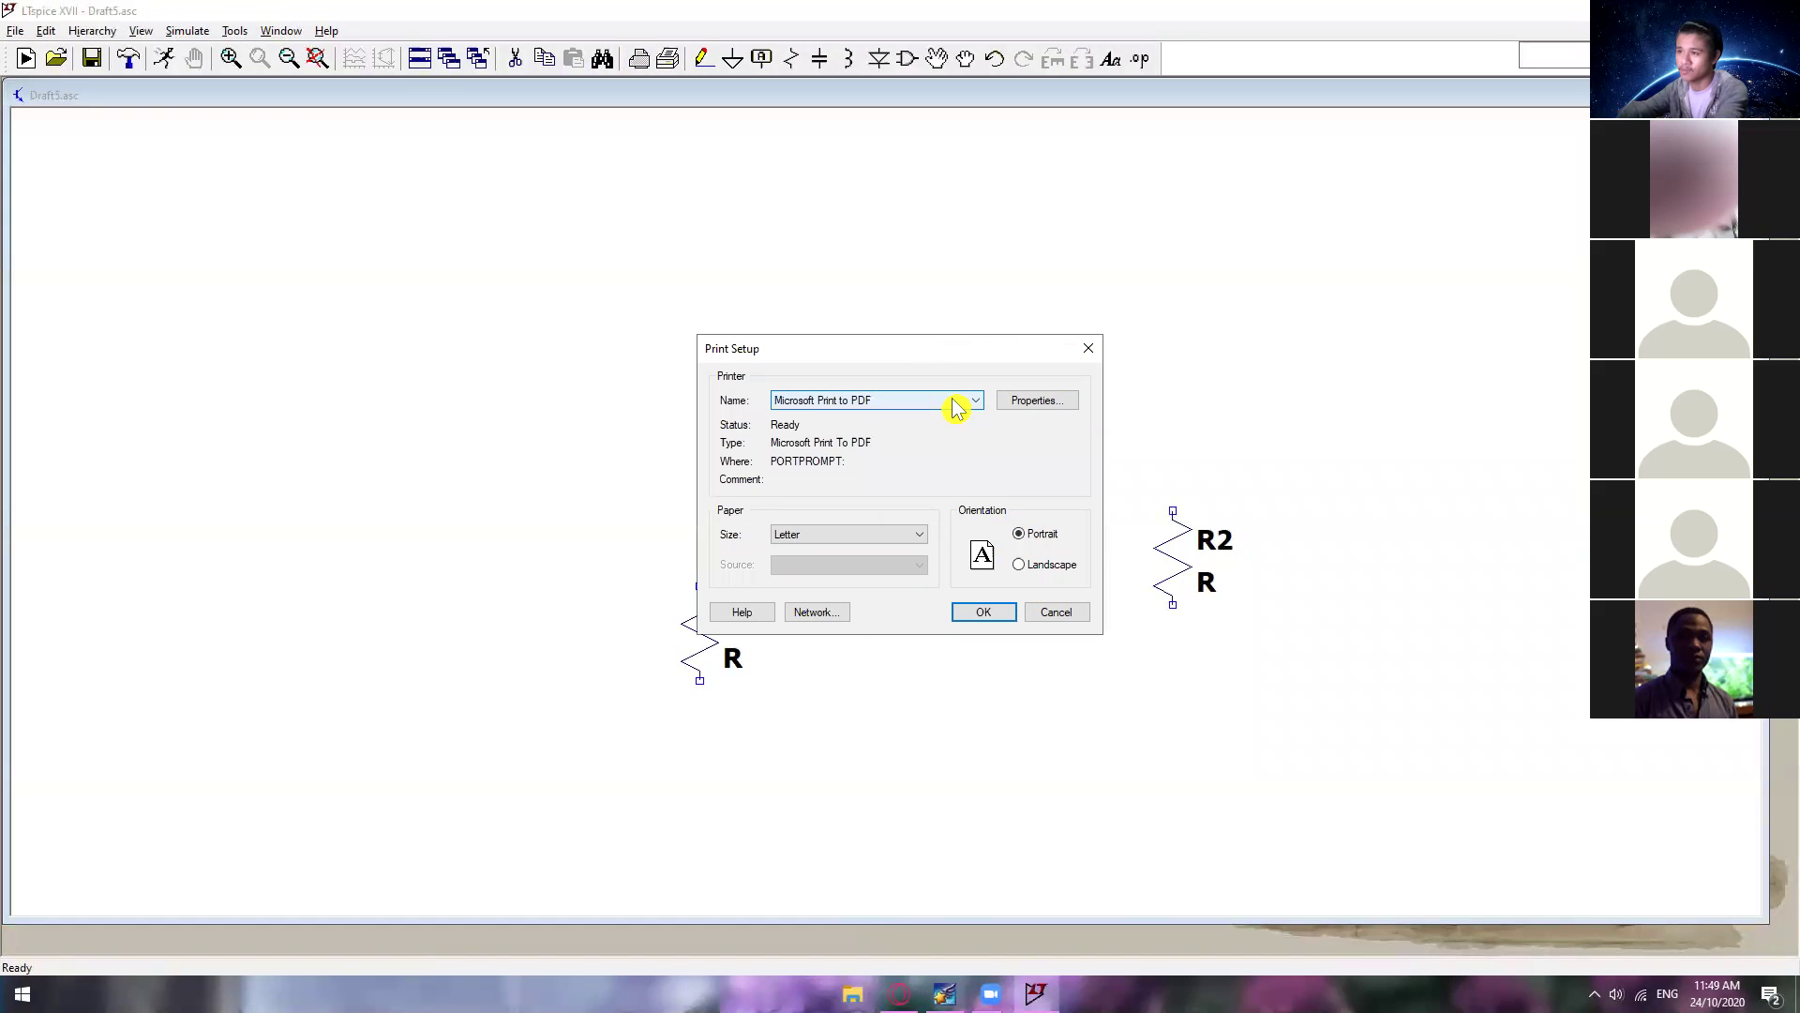
pyautogui.click(954, 403)
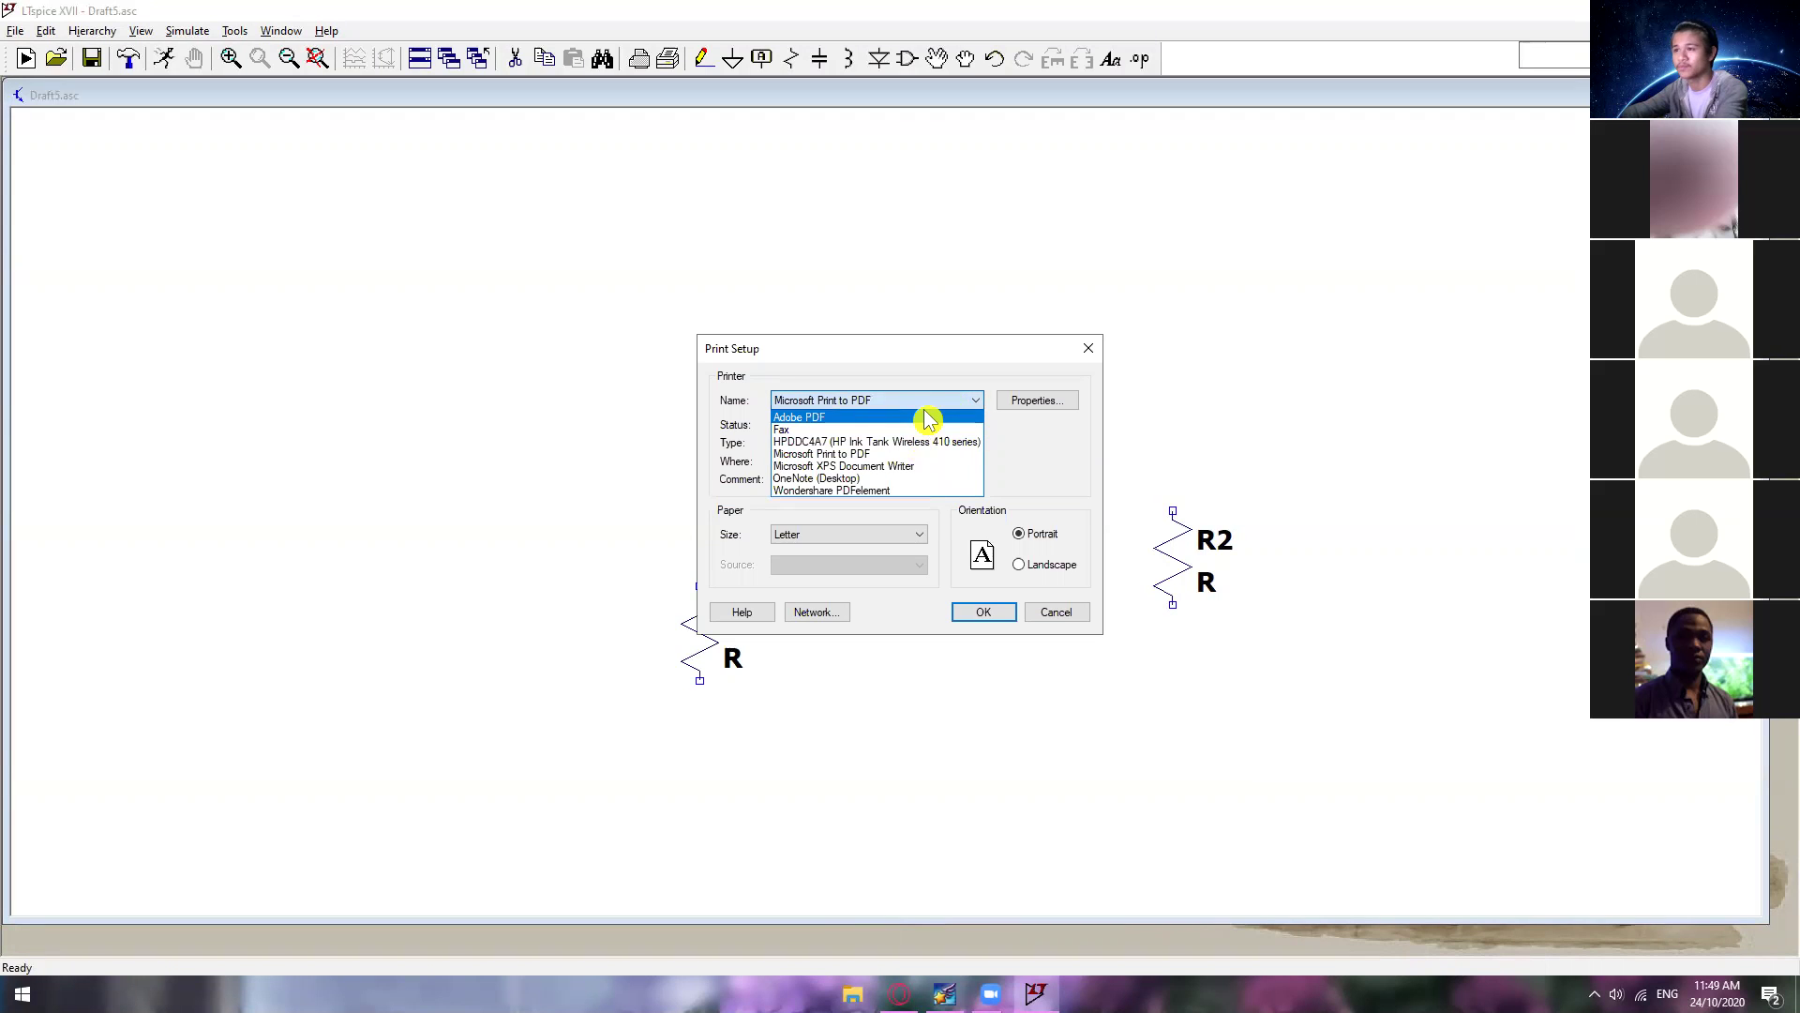
pyautogui.click(927, 406)
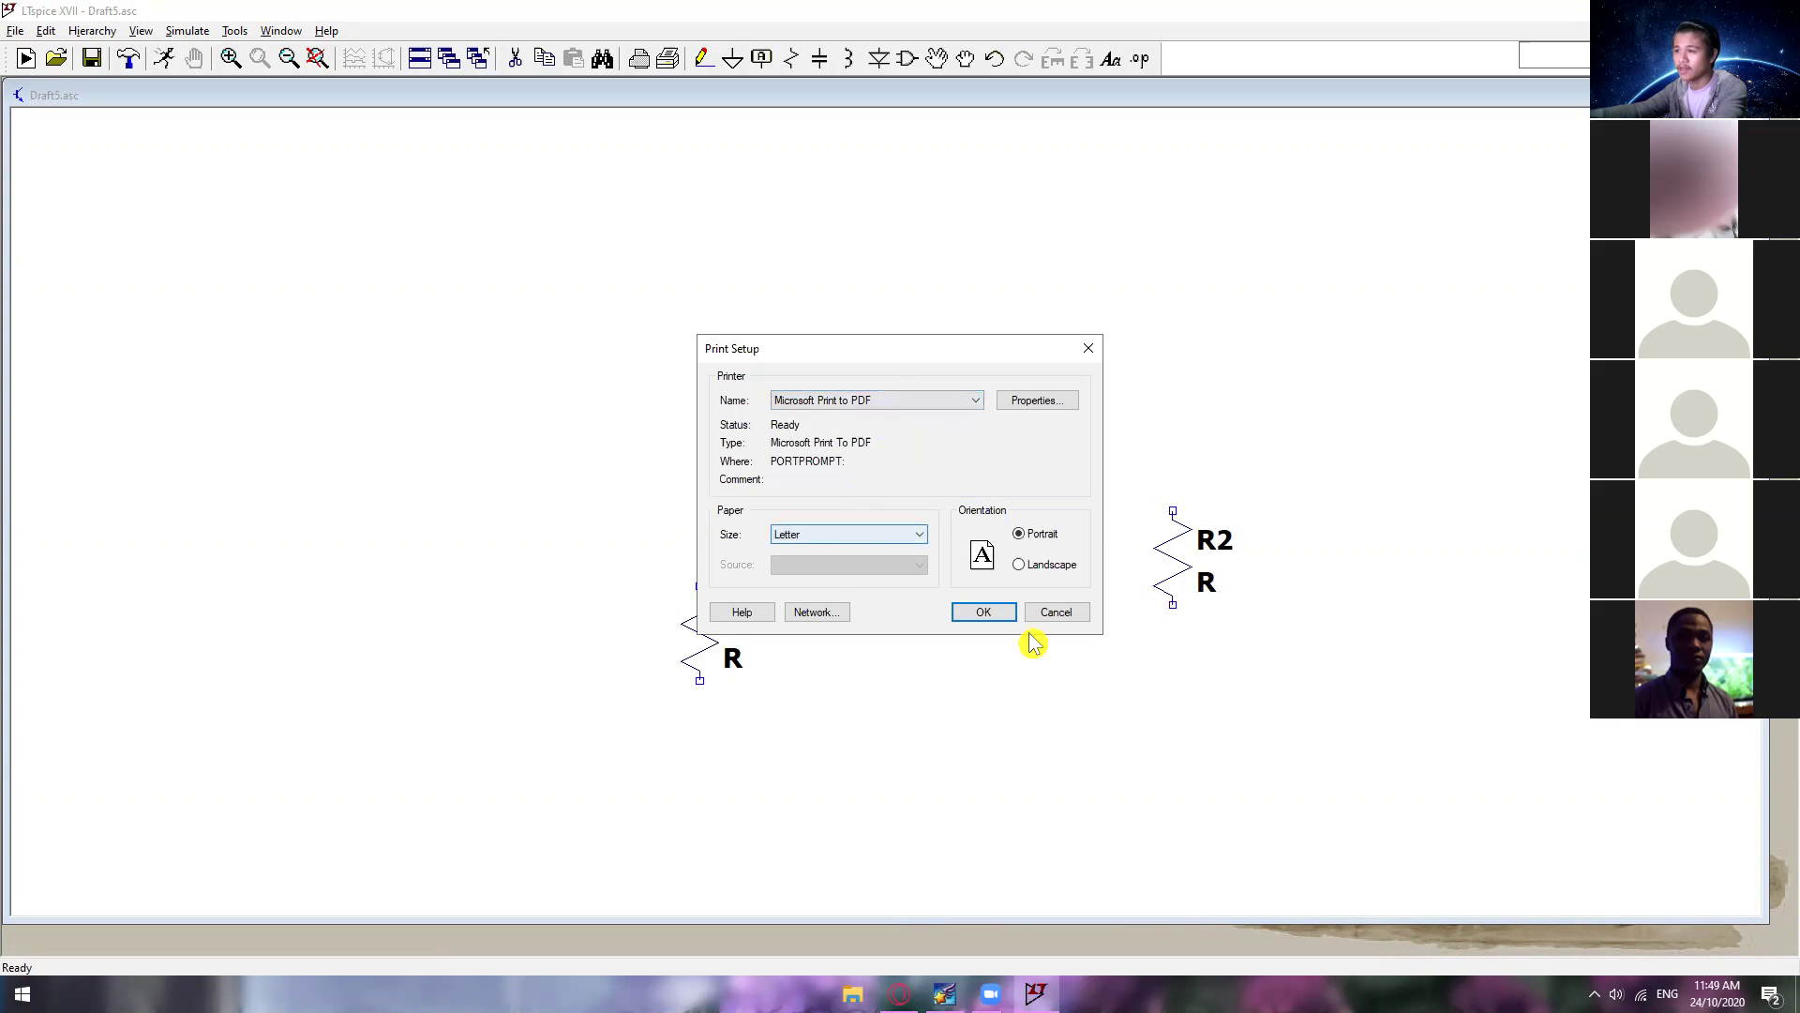
pyautogui.click(892, 535)
pyautogui.click(892, 534)
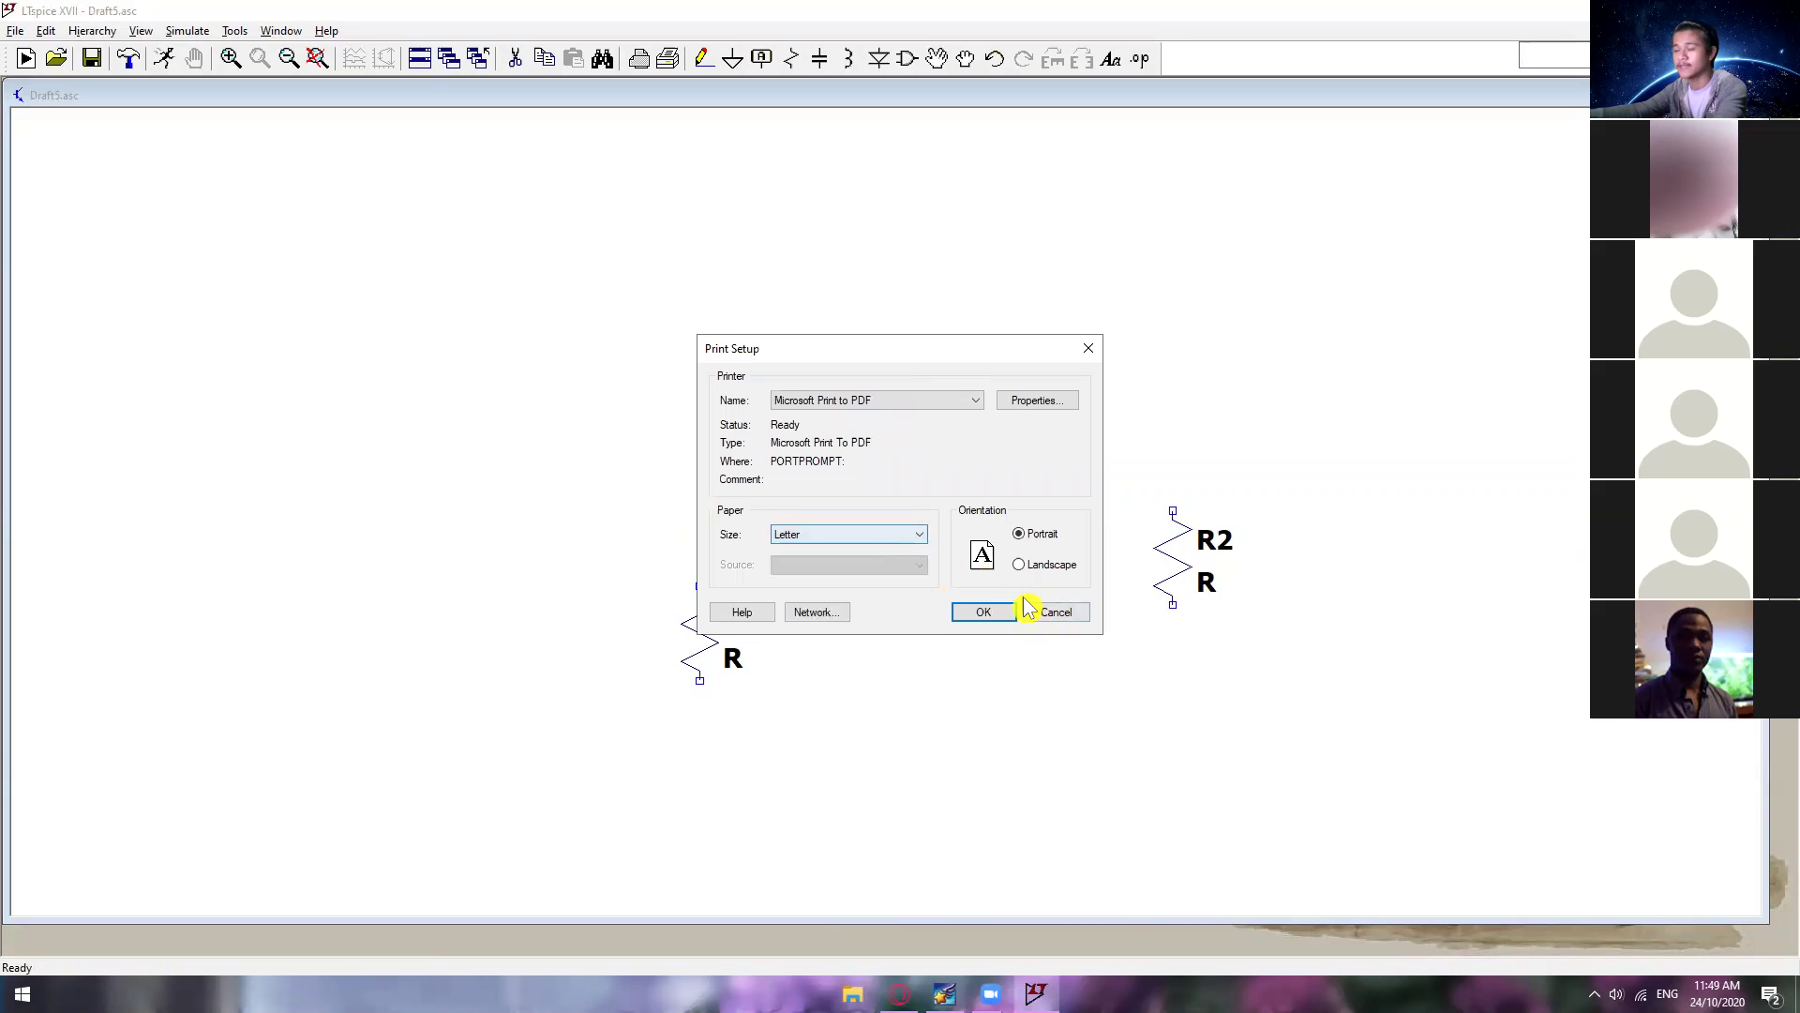
pyautogui.click(1057, 614)
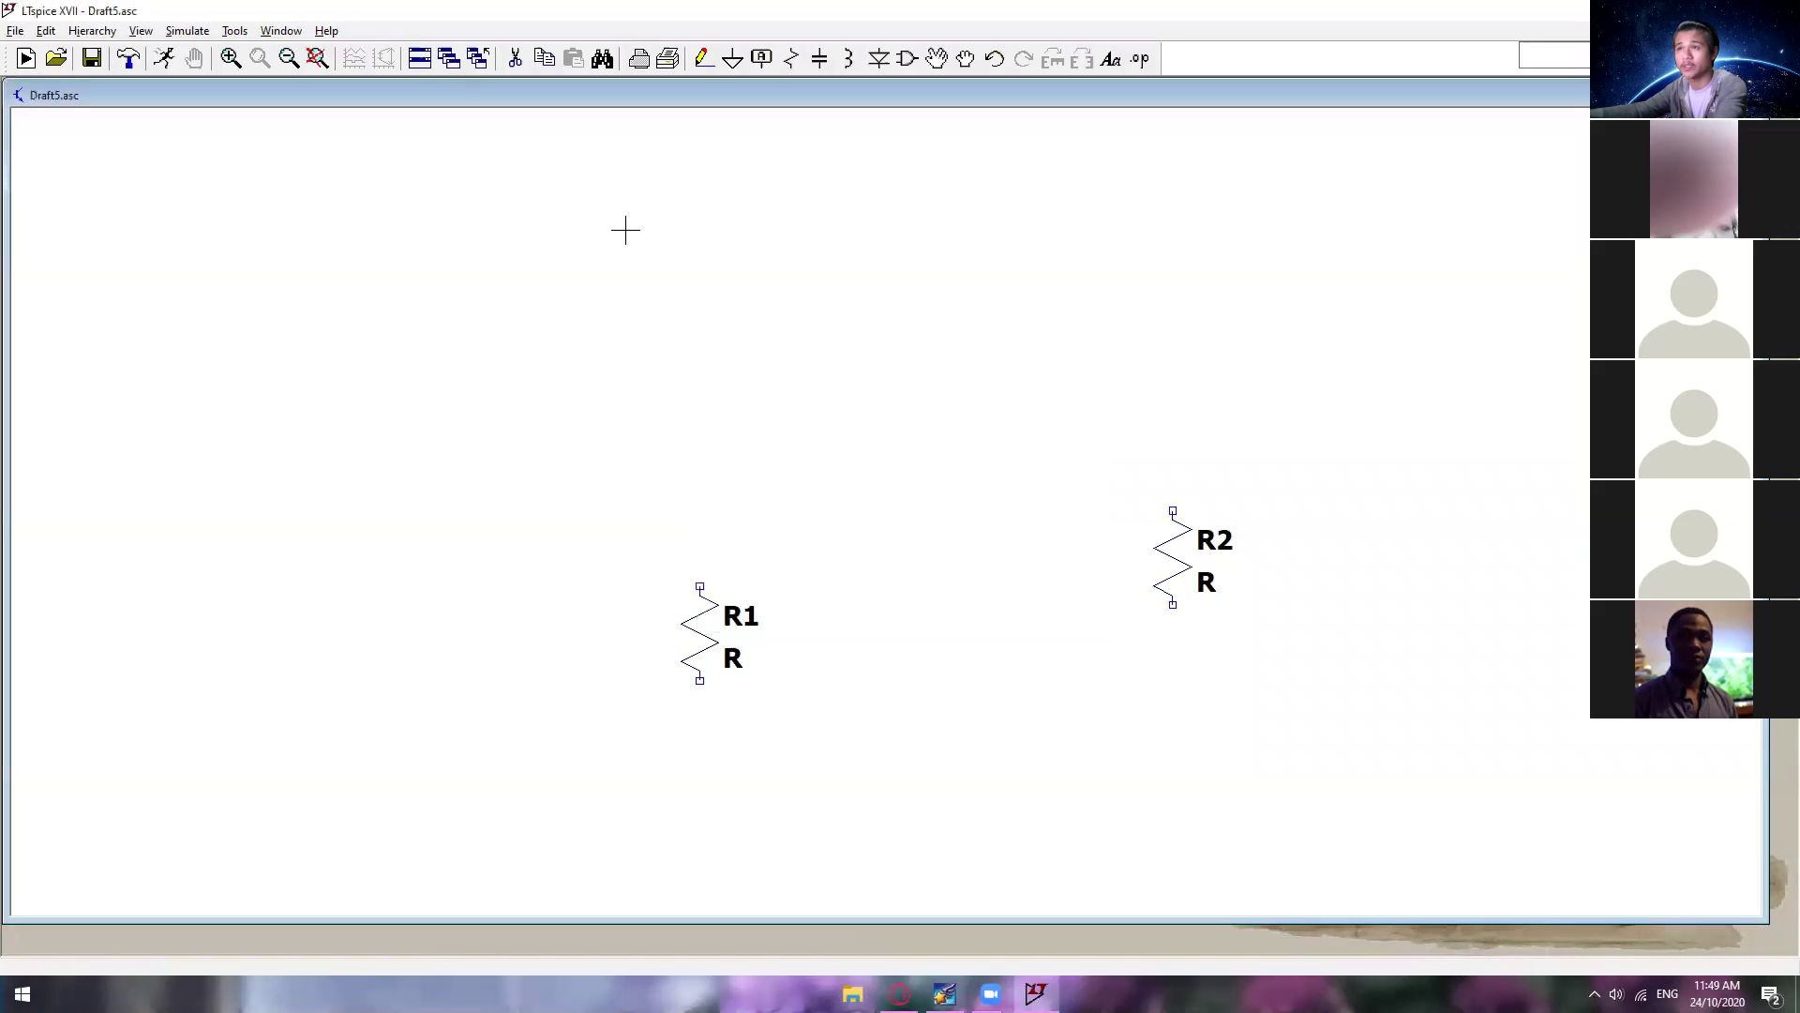
pyautogui.click(706, 64)
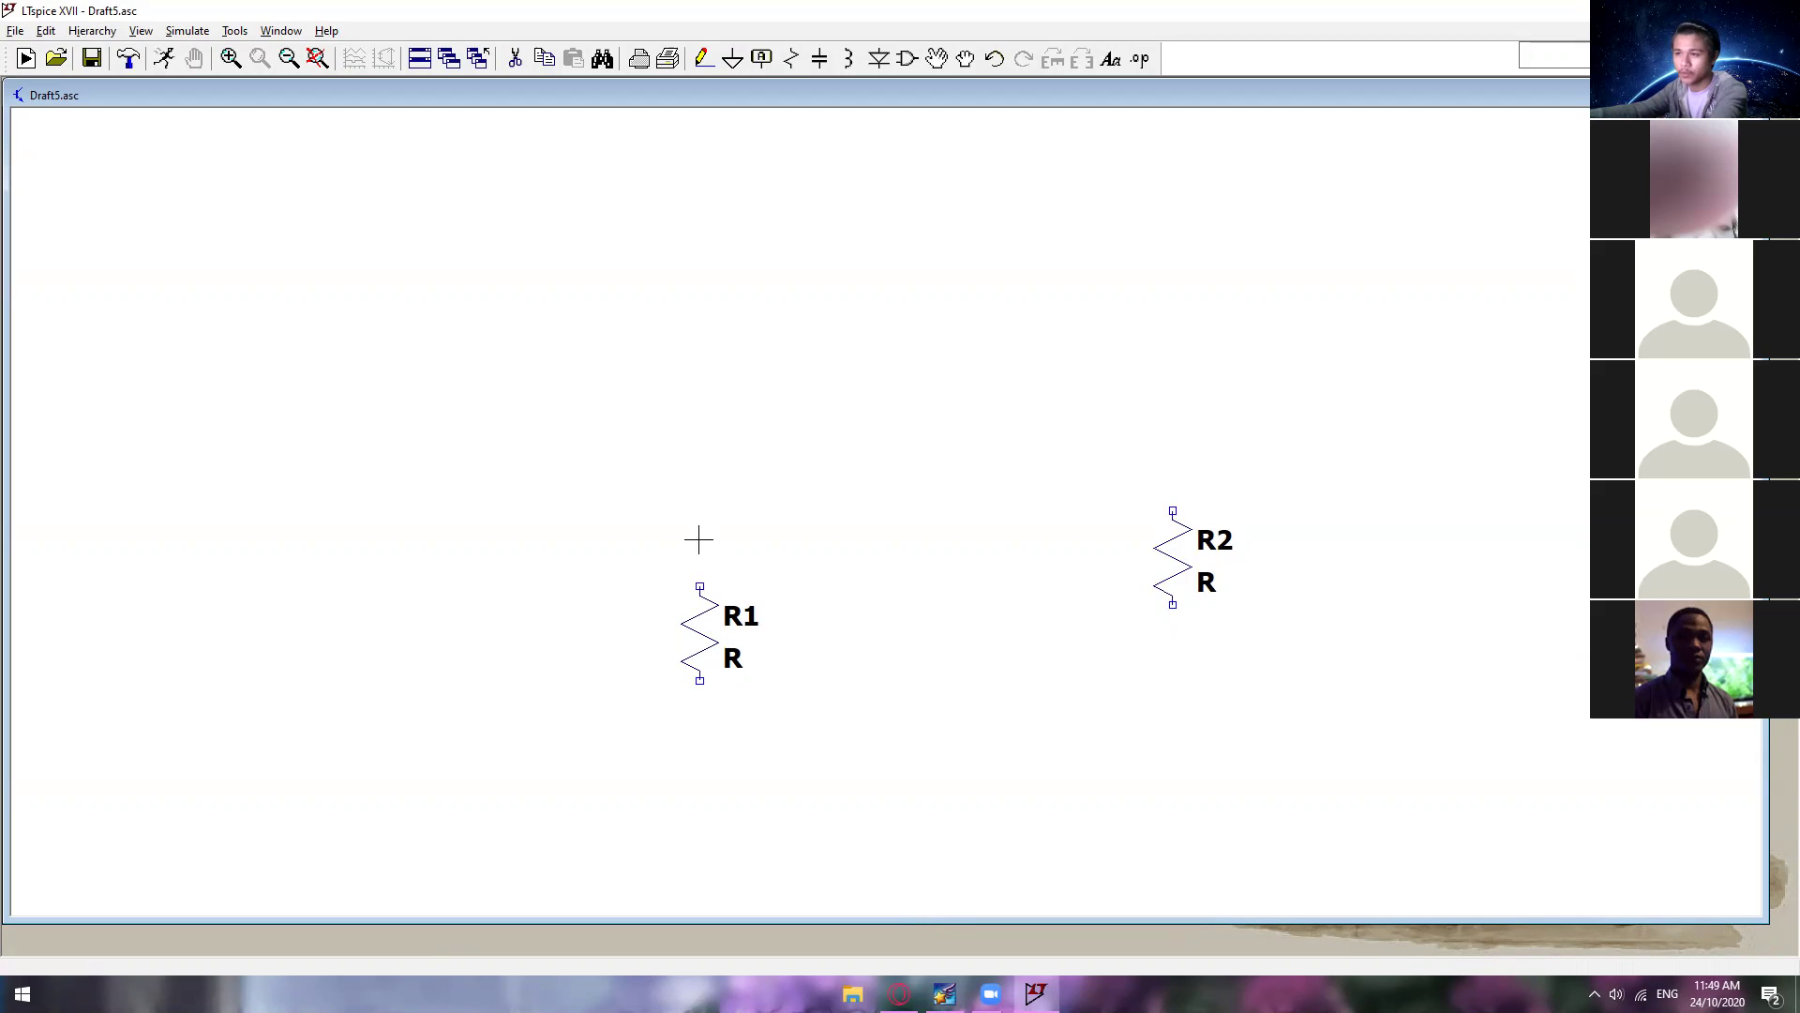
pyautogui.press('F2')
pyautogui.click(808, 668)
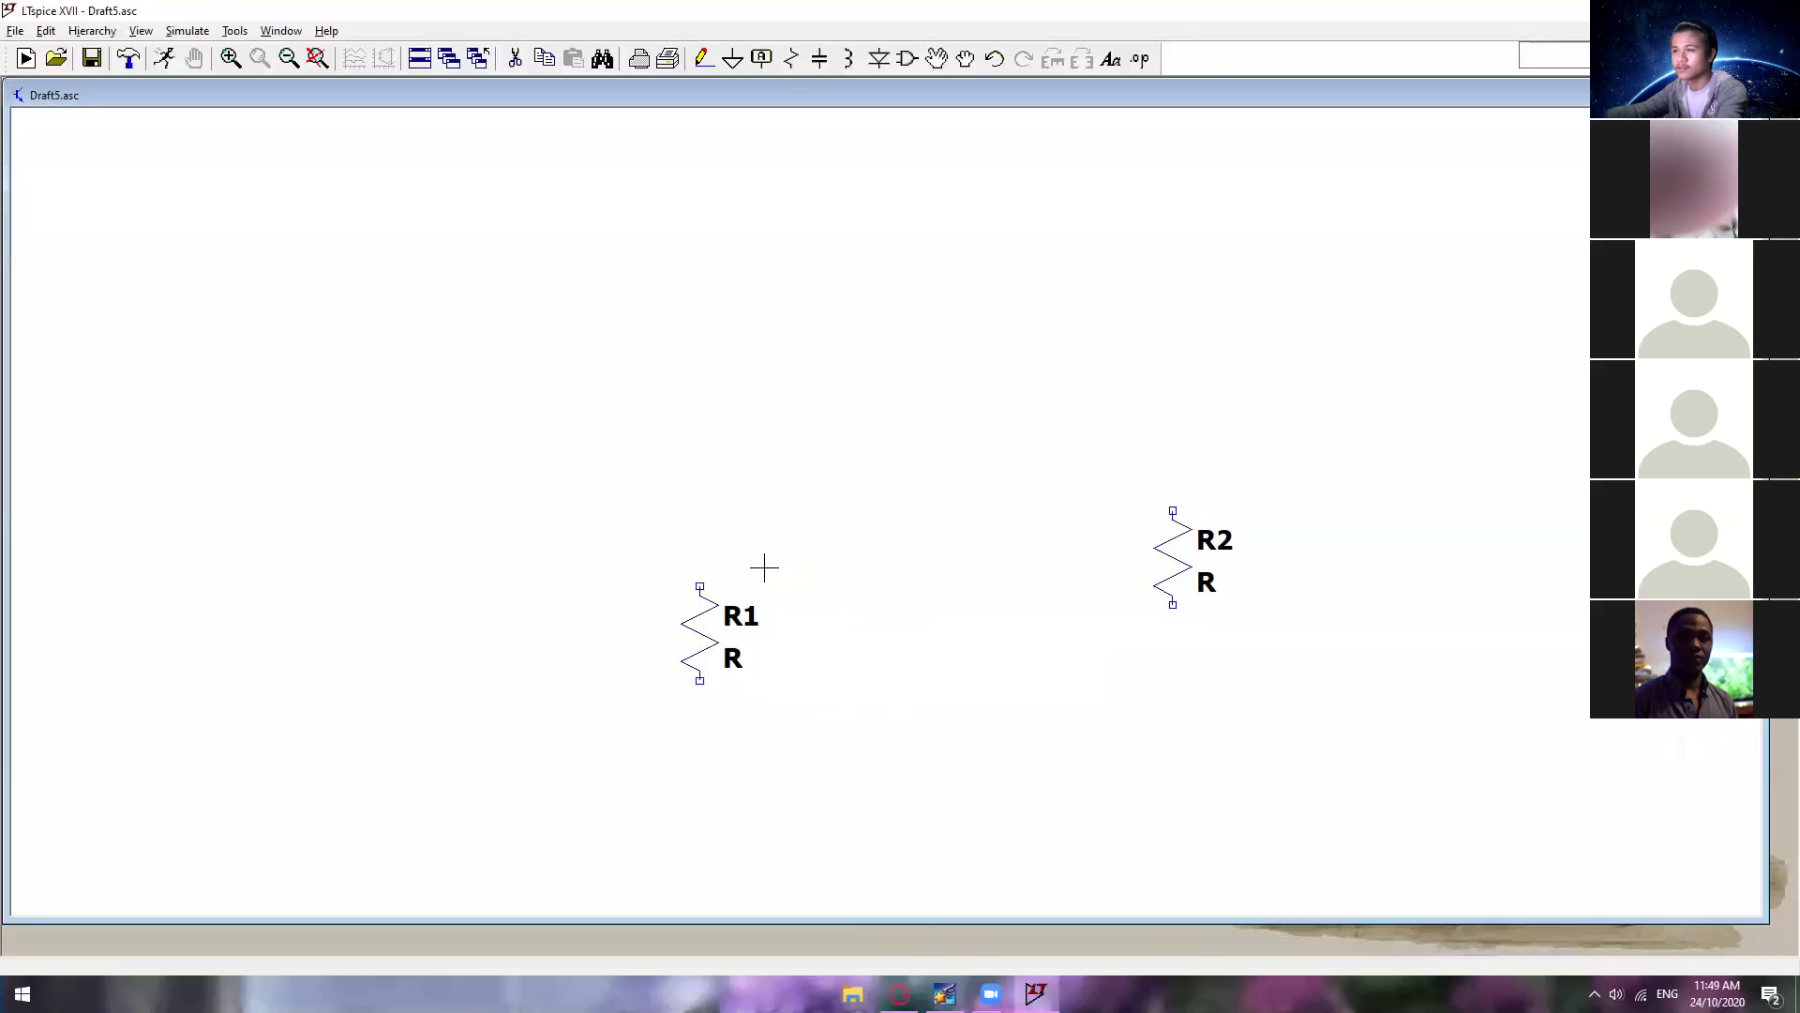
# Step: Wire R1 and R2 into a closed rectangular loop, joining their upper terminals and their lower terminals
pyautogui.press('F3')
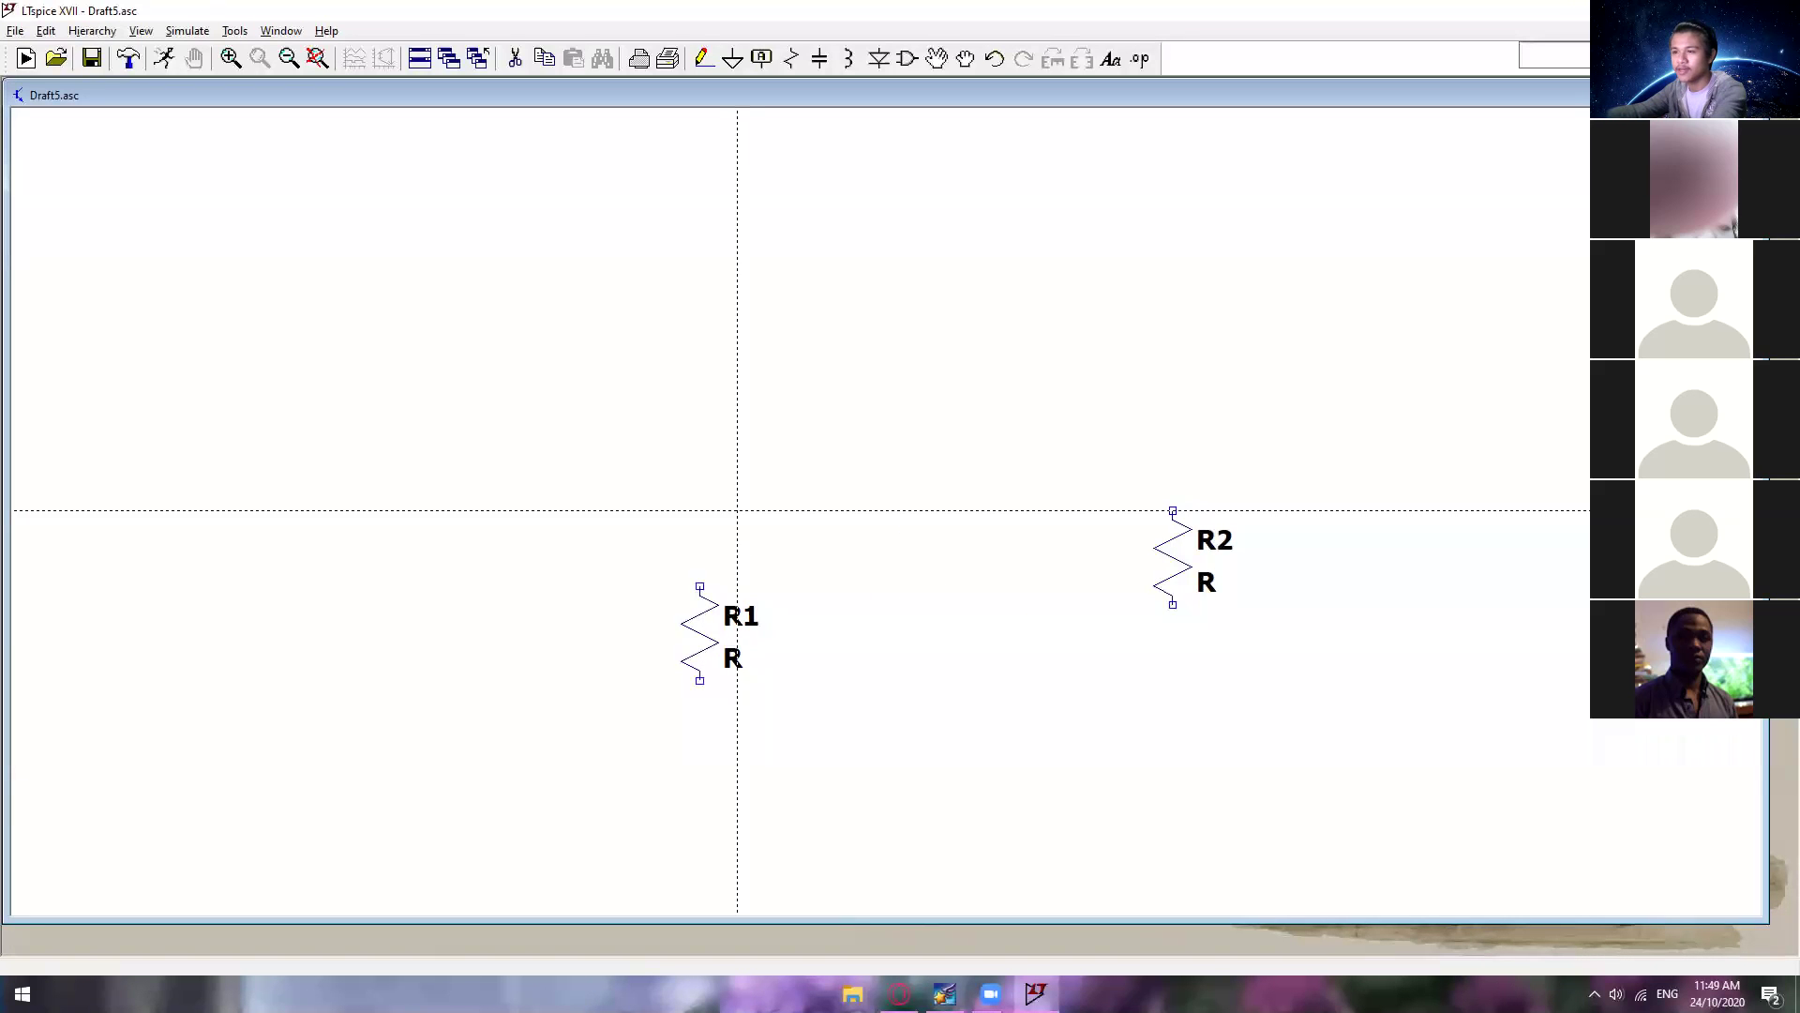
pyautogui.click(700, 585)
pyautogui.rightClick(719, 414)
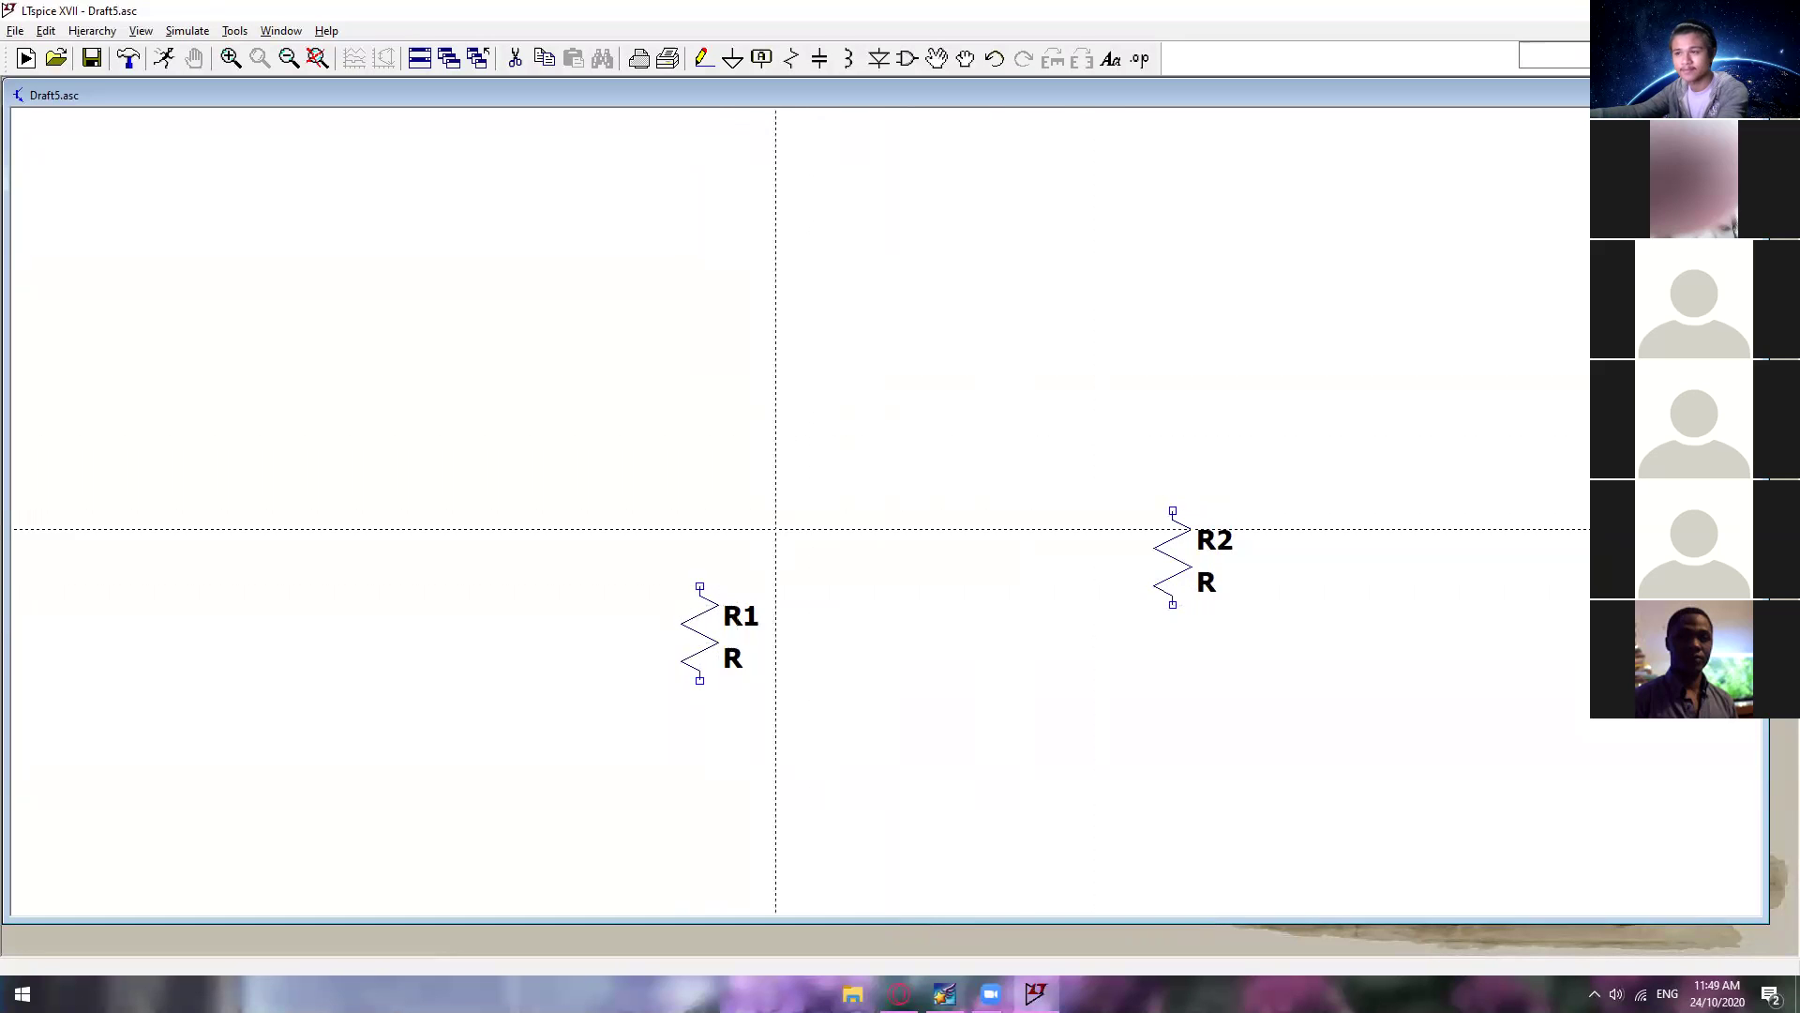
pyautogui.click(699, 585)
pyautogui.click(735, 339)
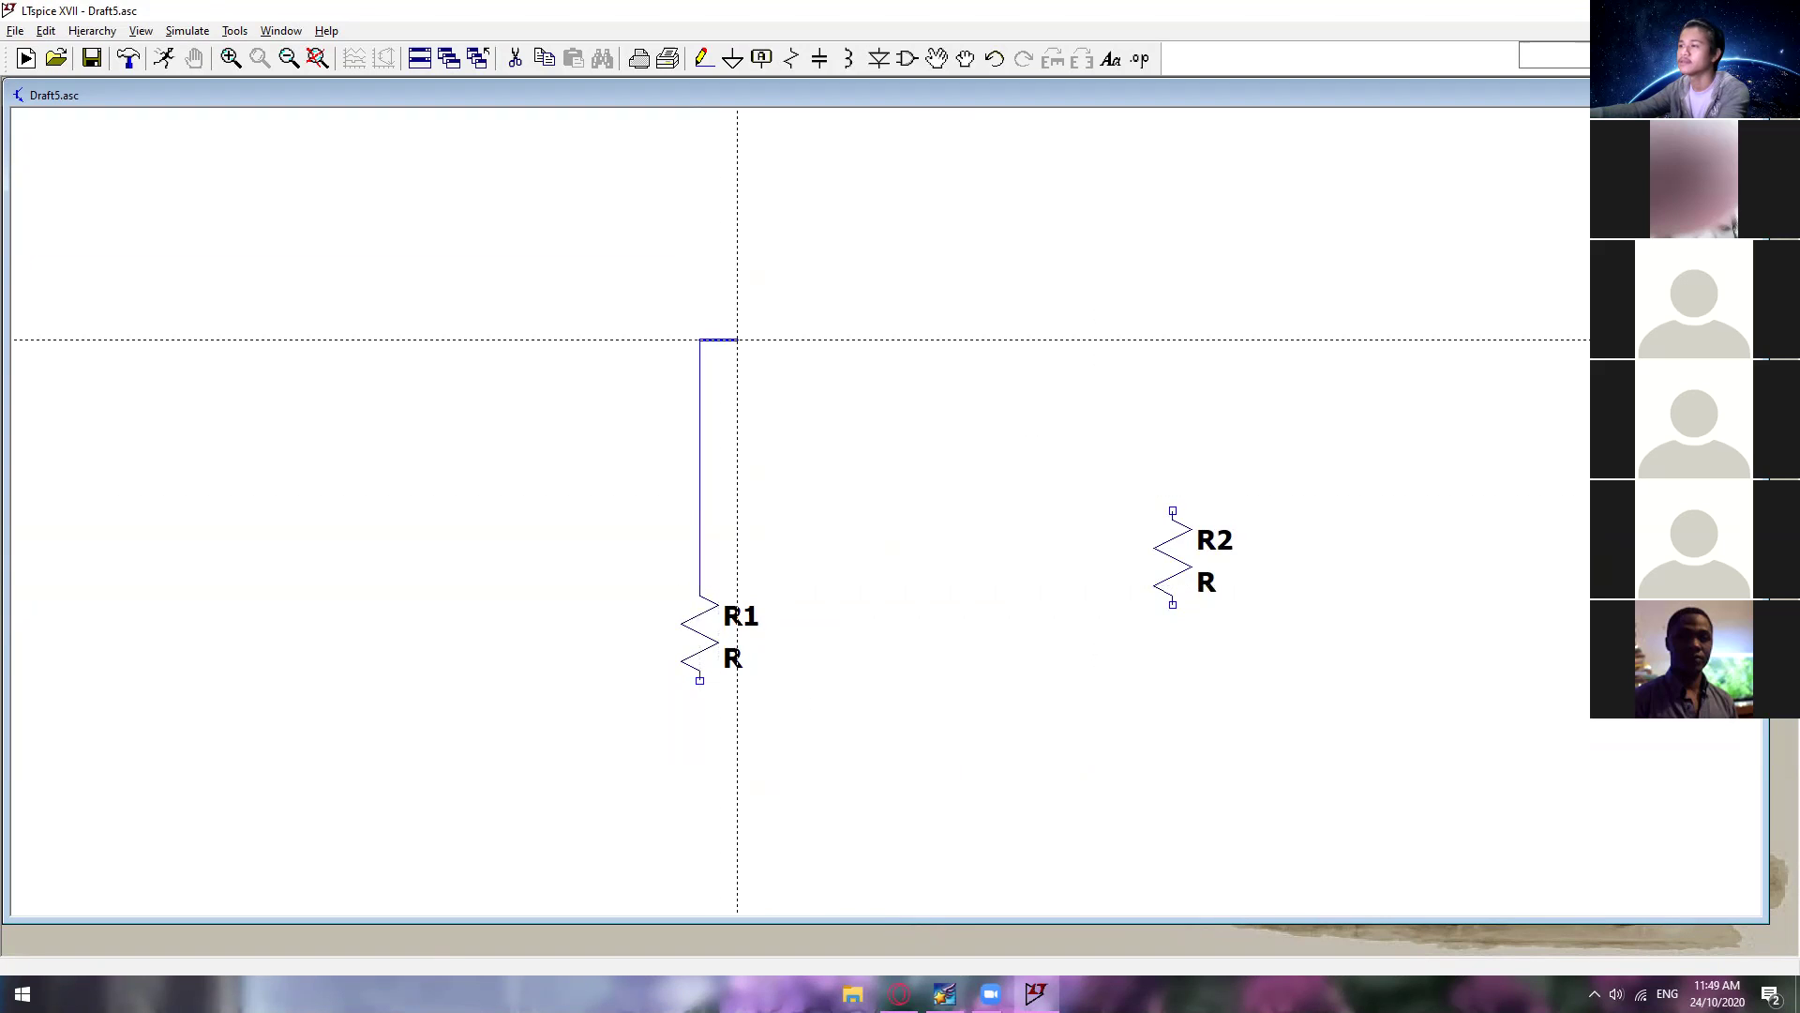
pyautogui.click(1172, 339)
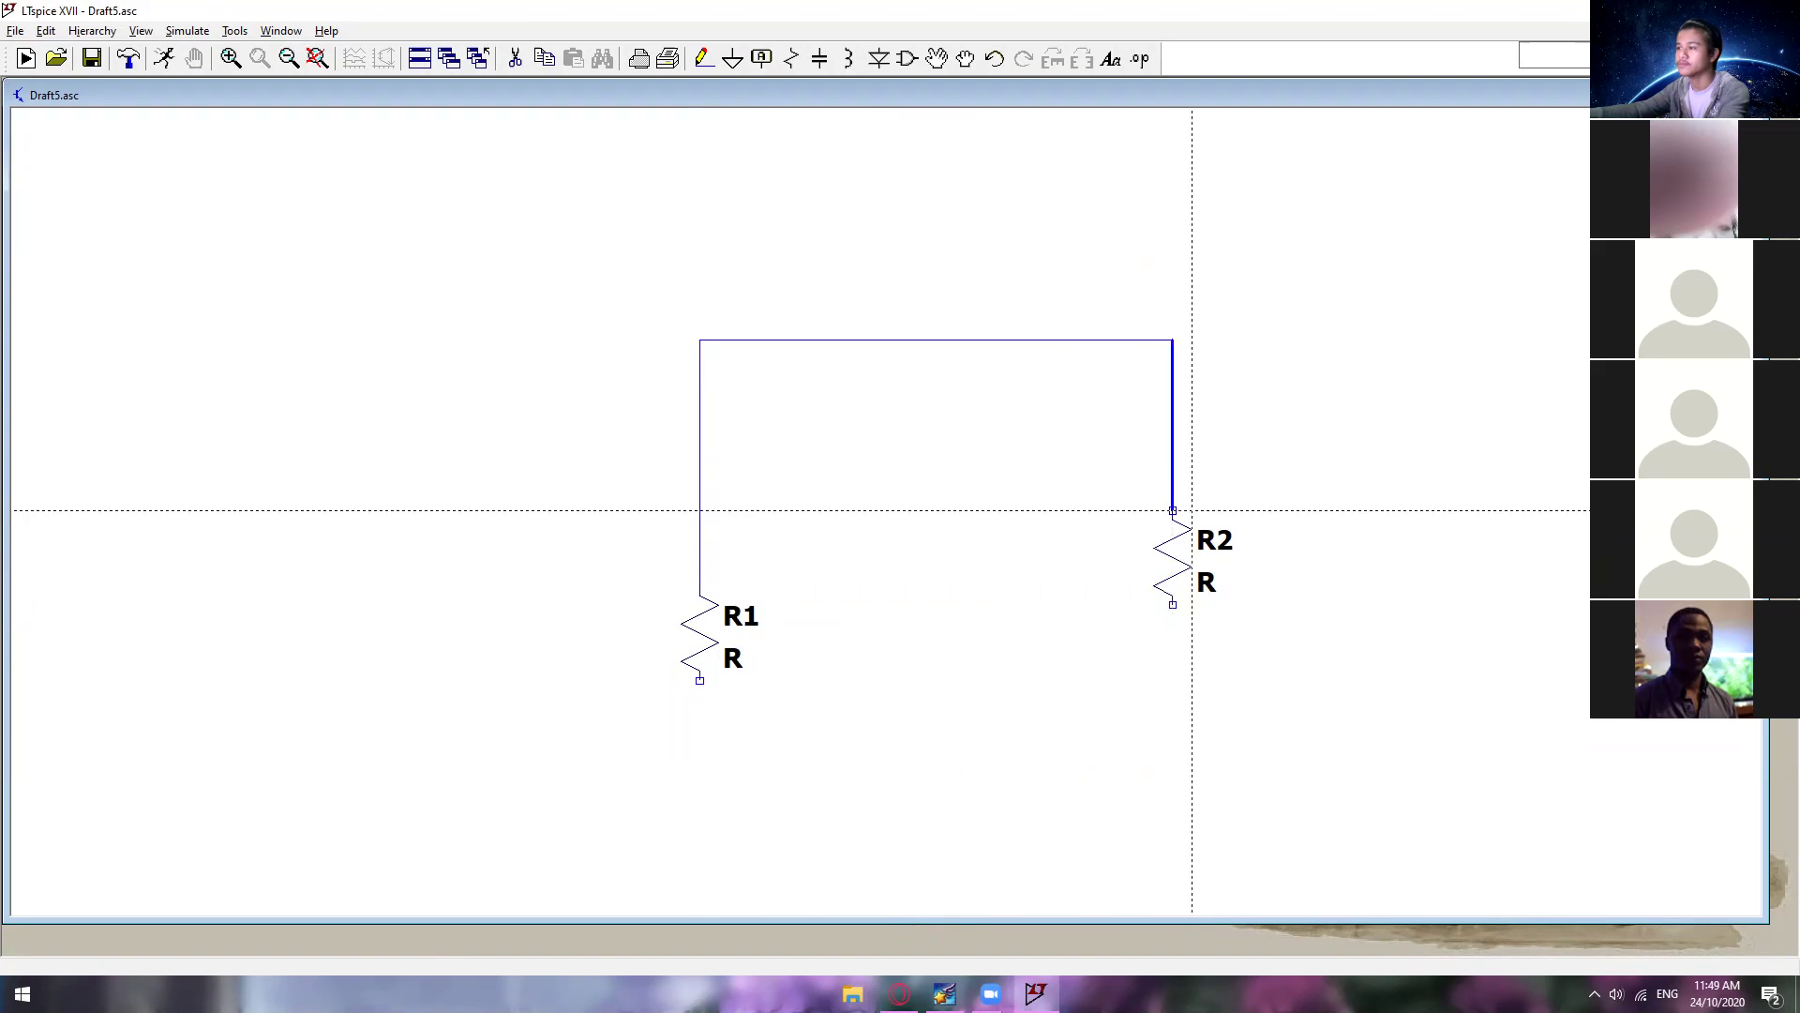
pyautogui.click(1173, 775)
pyautogui.click(699, 774)
pyautogui.click(700, 680)
pyautogui.rightClick(966, 540)
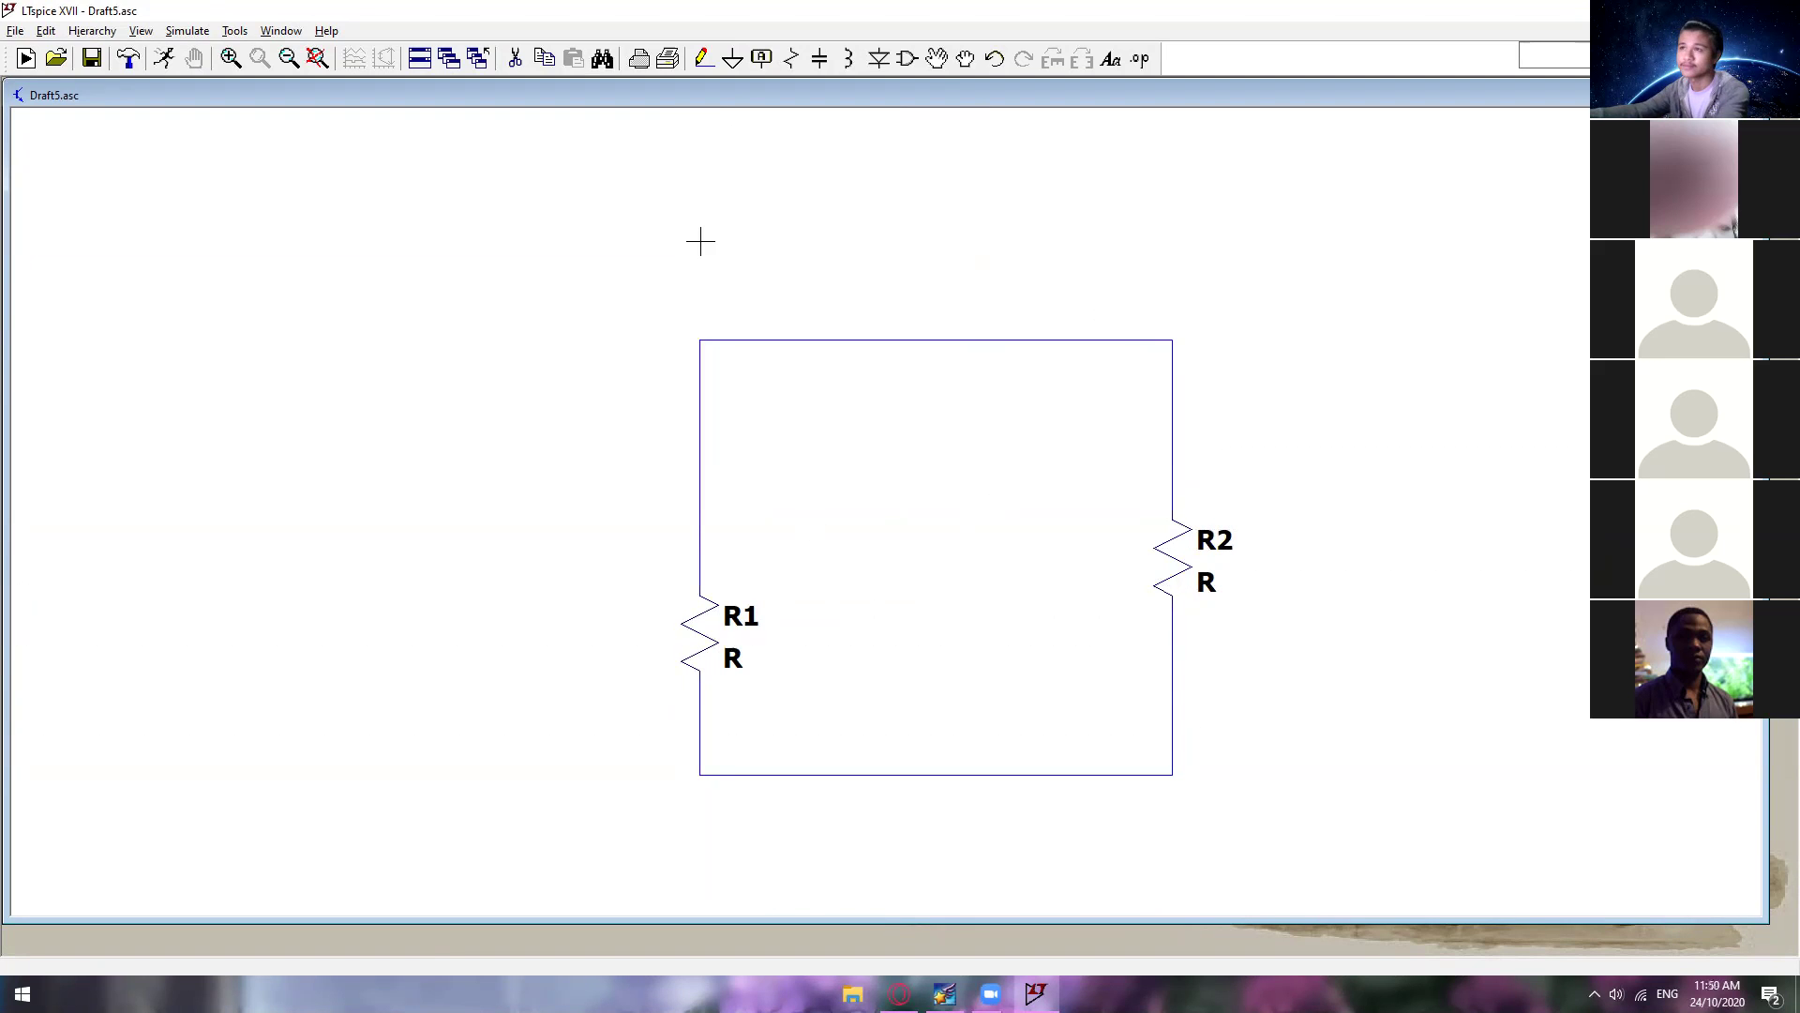
# Step: Place a ground symbol below the loop's R2 corner and delete it again
pyautogui.click(732, 62)
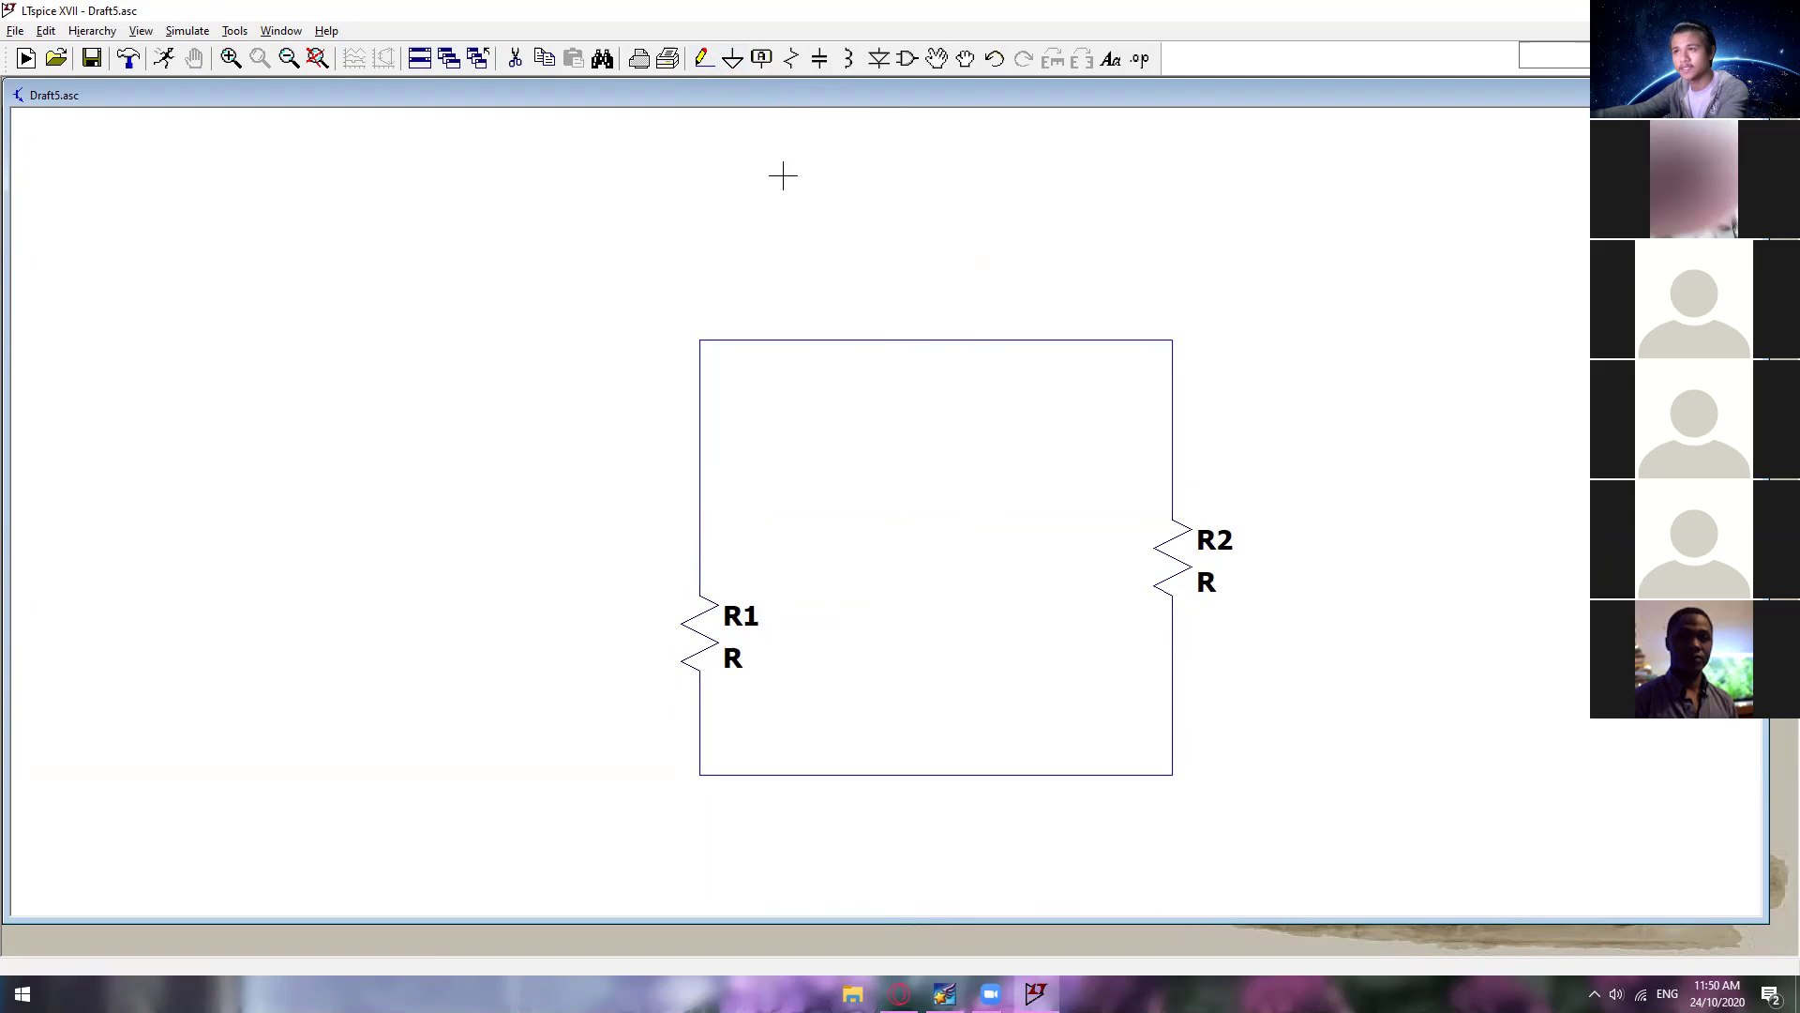
pyautogui.click(732, 58)
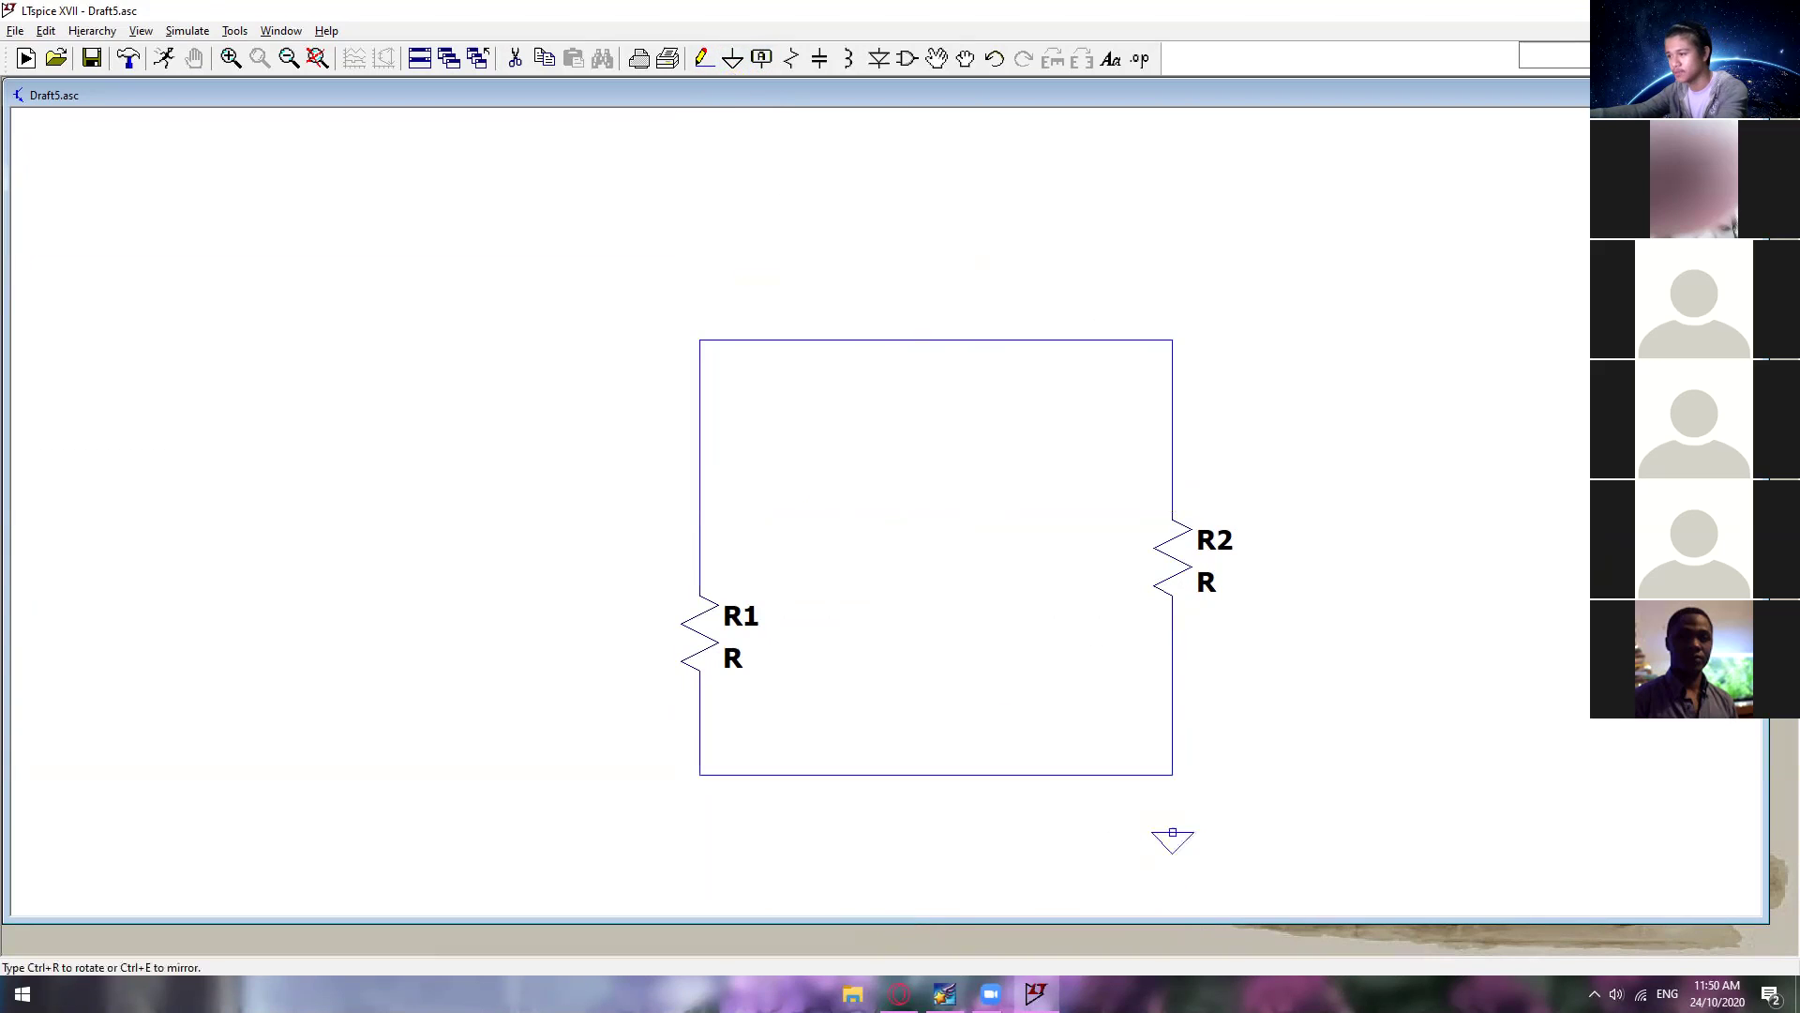
pyautogui.click(1158, 849)
pyautogui.press('Delete')
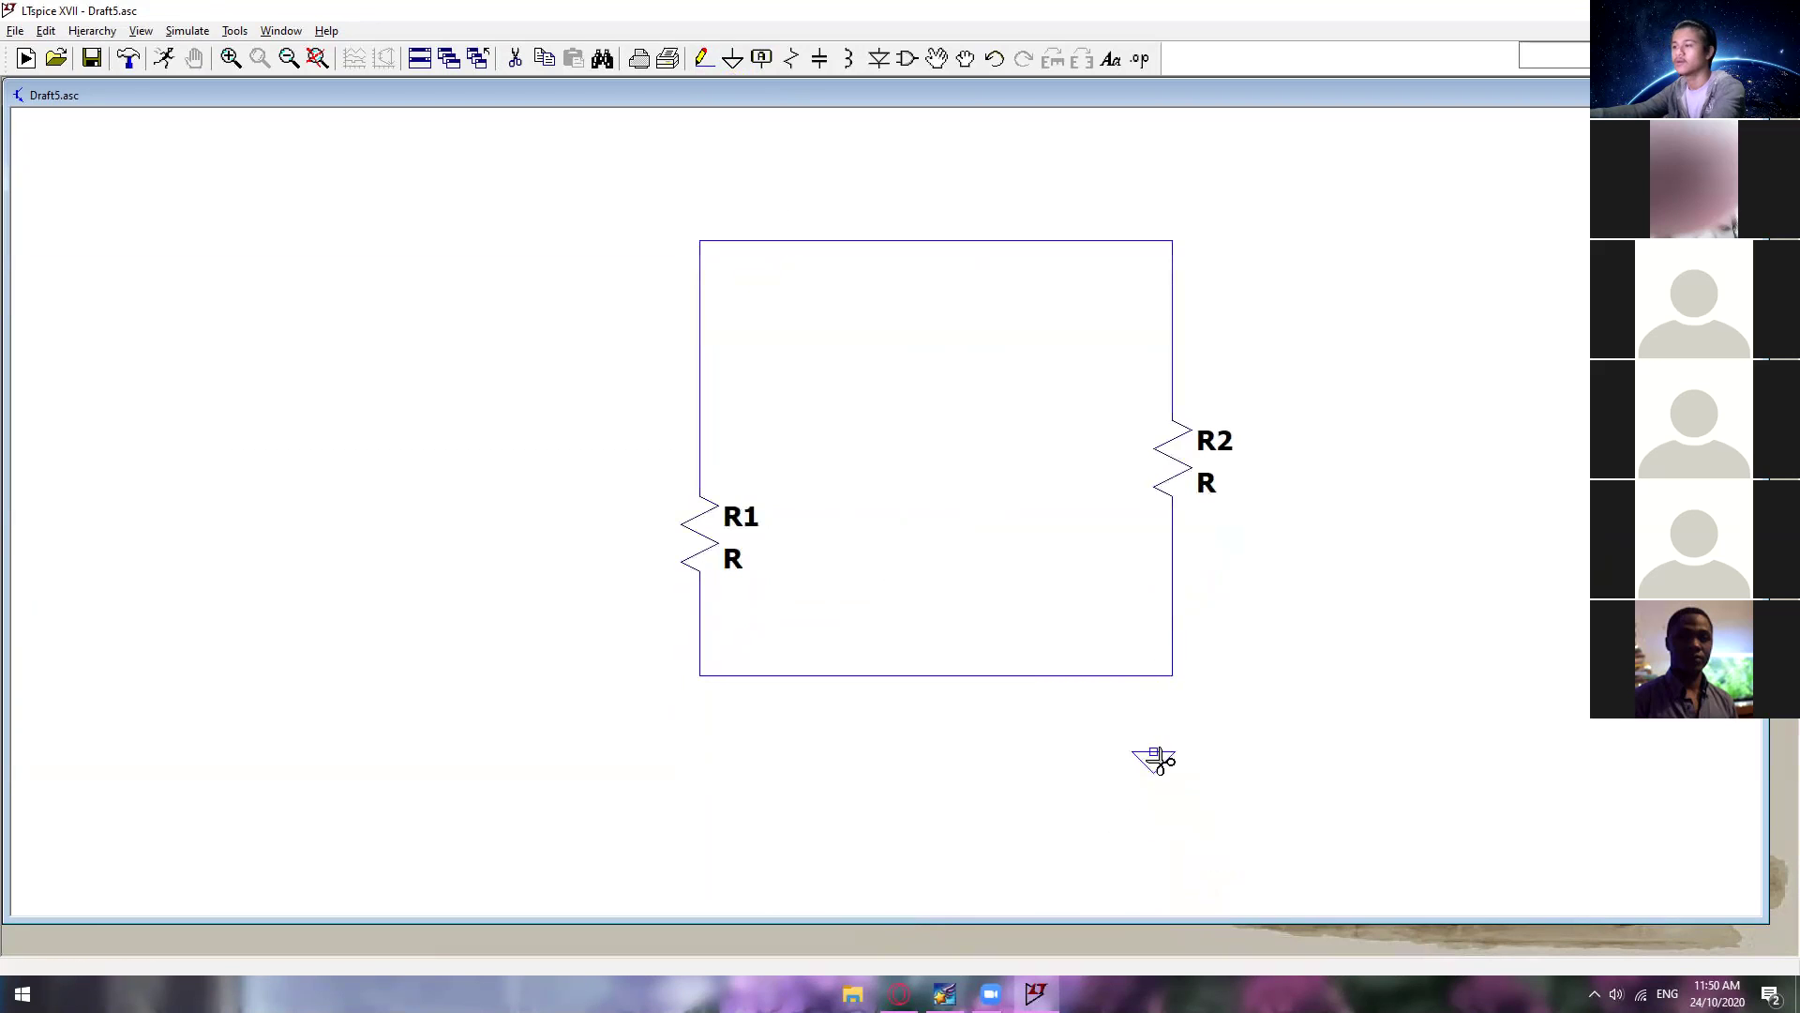
# Step: Place several unconnected ground symbols around the loop, below it and on both sides
pyautogui.press('g')
pyautogui.click(643, 751)
pyautogui.click(473, 543)
pyautogui.click(1419, 543)
pyautogui.press('Escape')
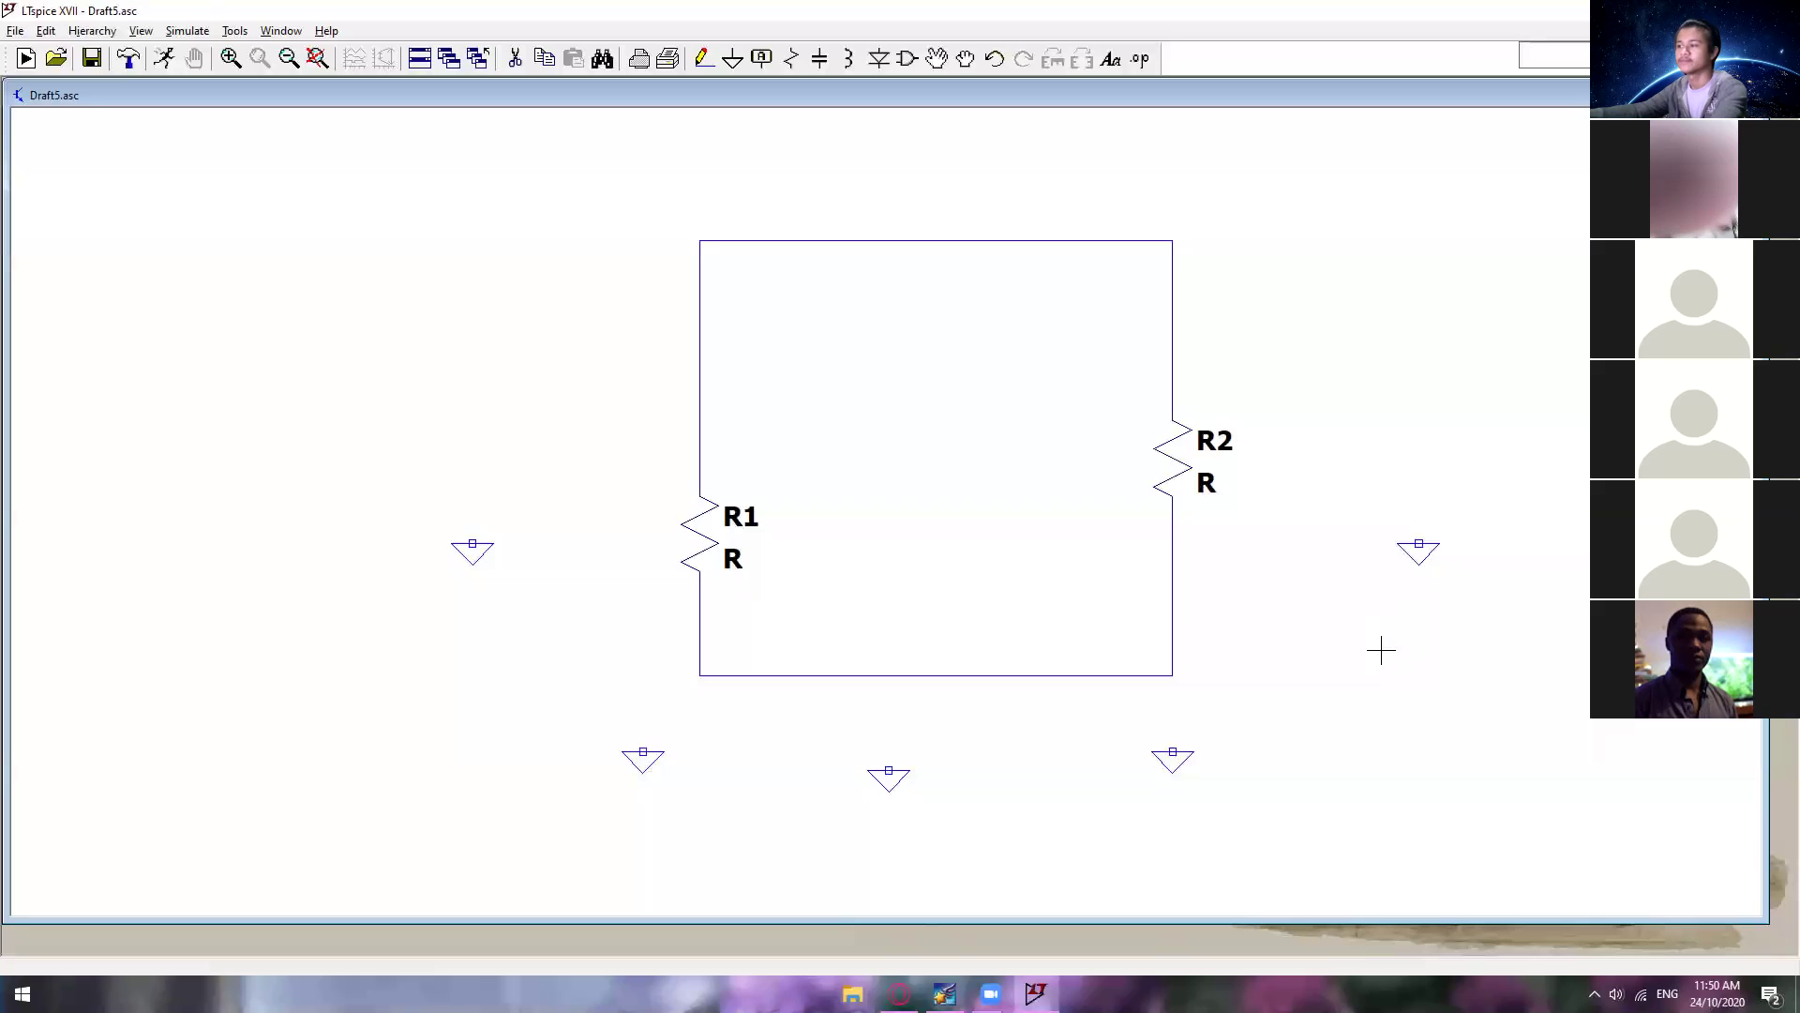
# Step: Delete all ground symbols except the one beside R1
pyautogui.moveTo(1603, 863); pyautogui.dragTo(1194, 318)
pyautogui.press('Delete')
pyautogui.moveTo(1212, 807); pyautogui.dragTo(526, 642)
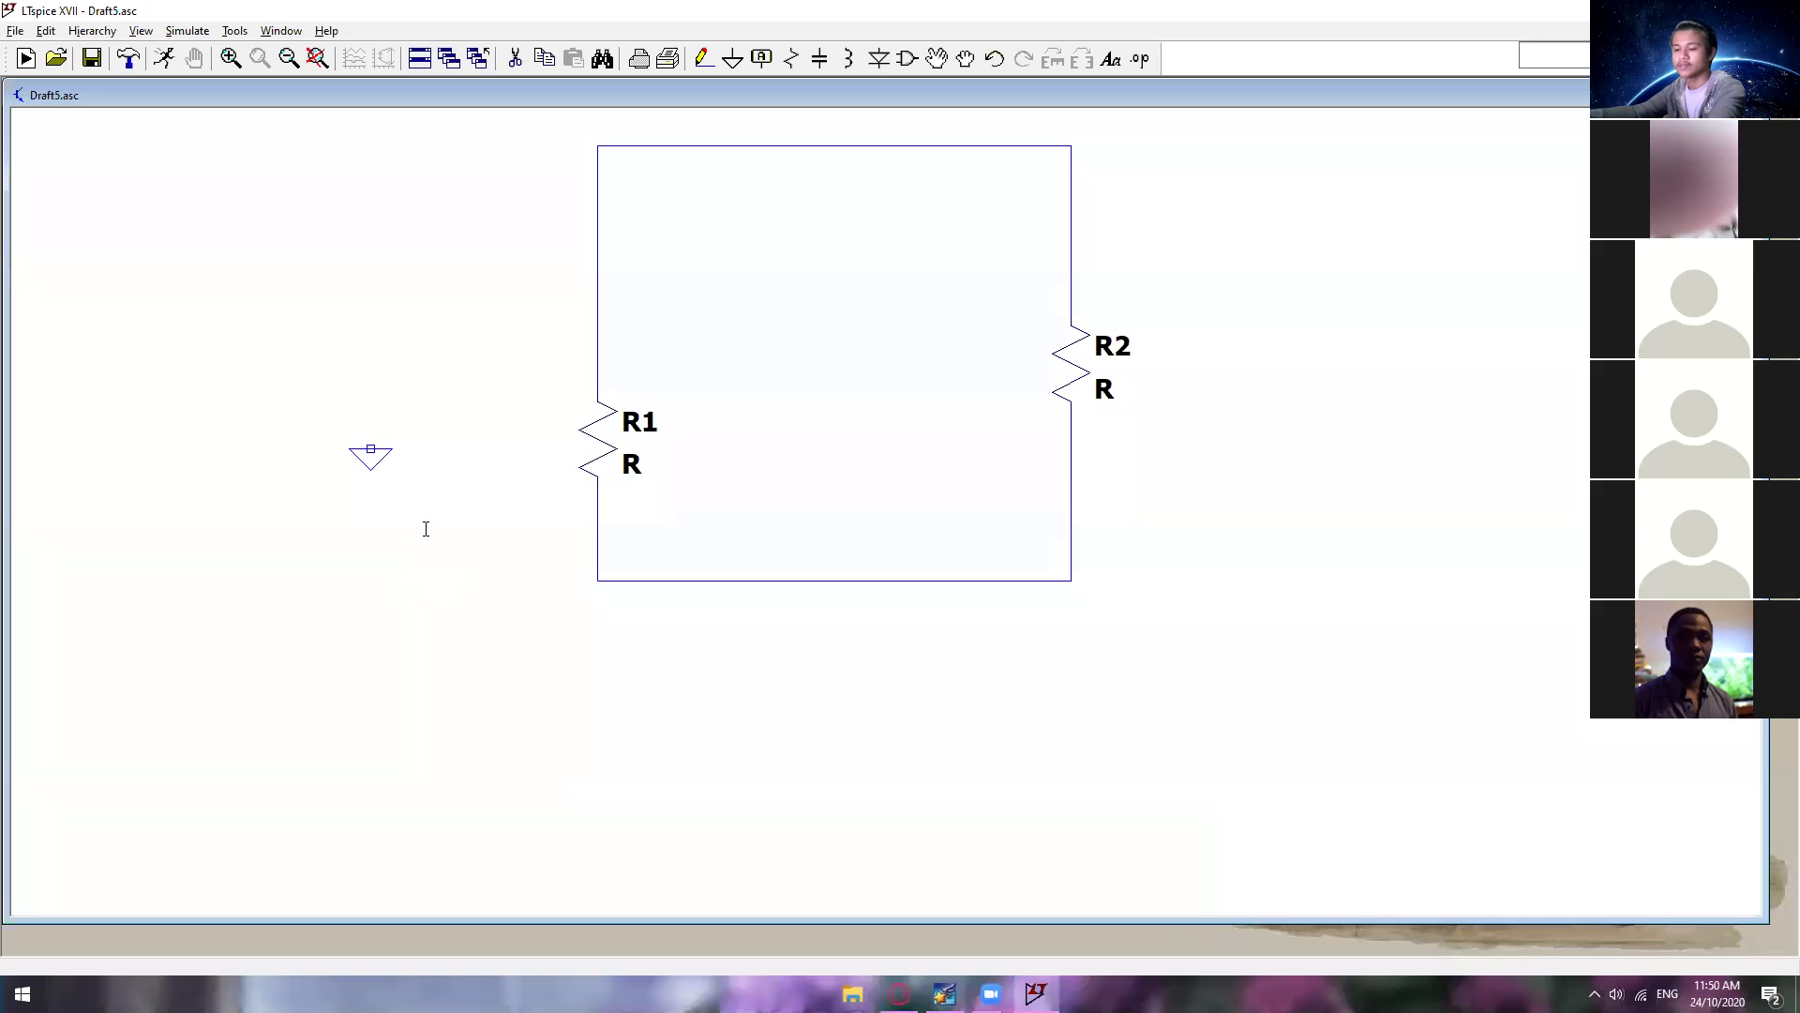
# Step: Move the remaining ground symbol to just below the loop's corner beneath R2
pyautogui.click(371, 452)
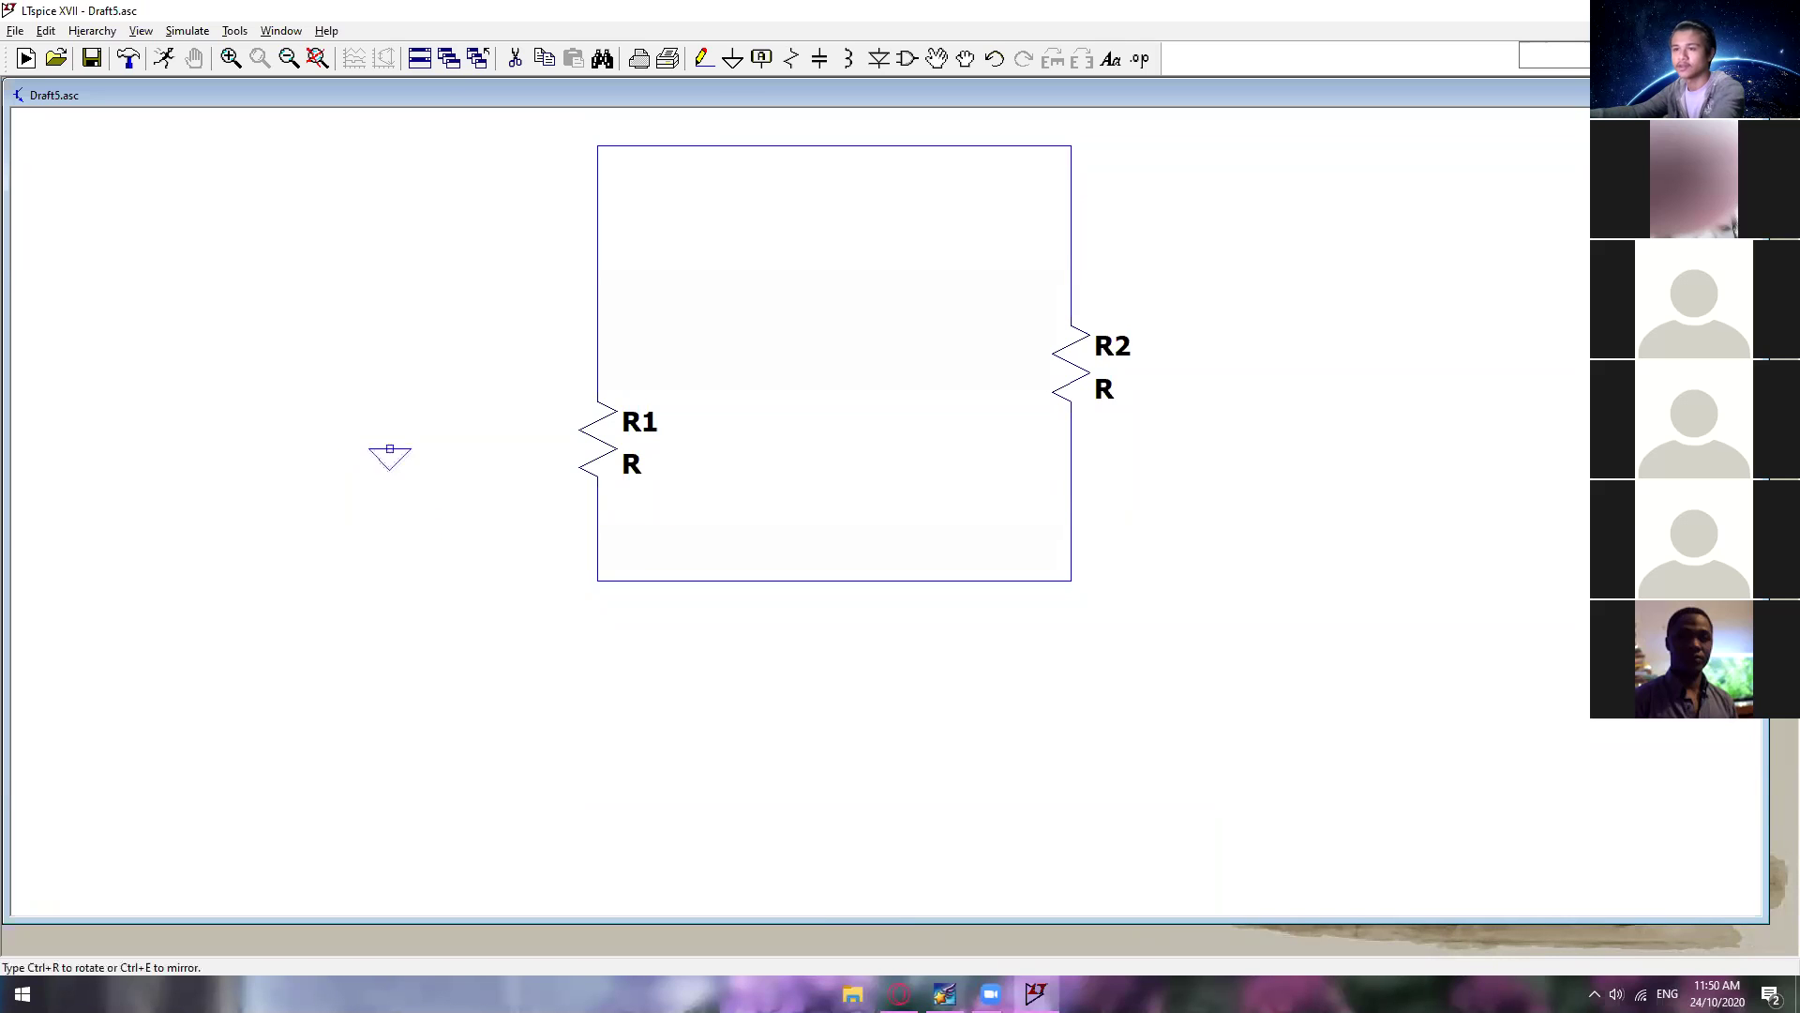
pyautogui.click(1071, 640)
pyautogui.press('Escape')
pyautogui.scroll(-1, 916, 485)
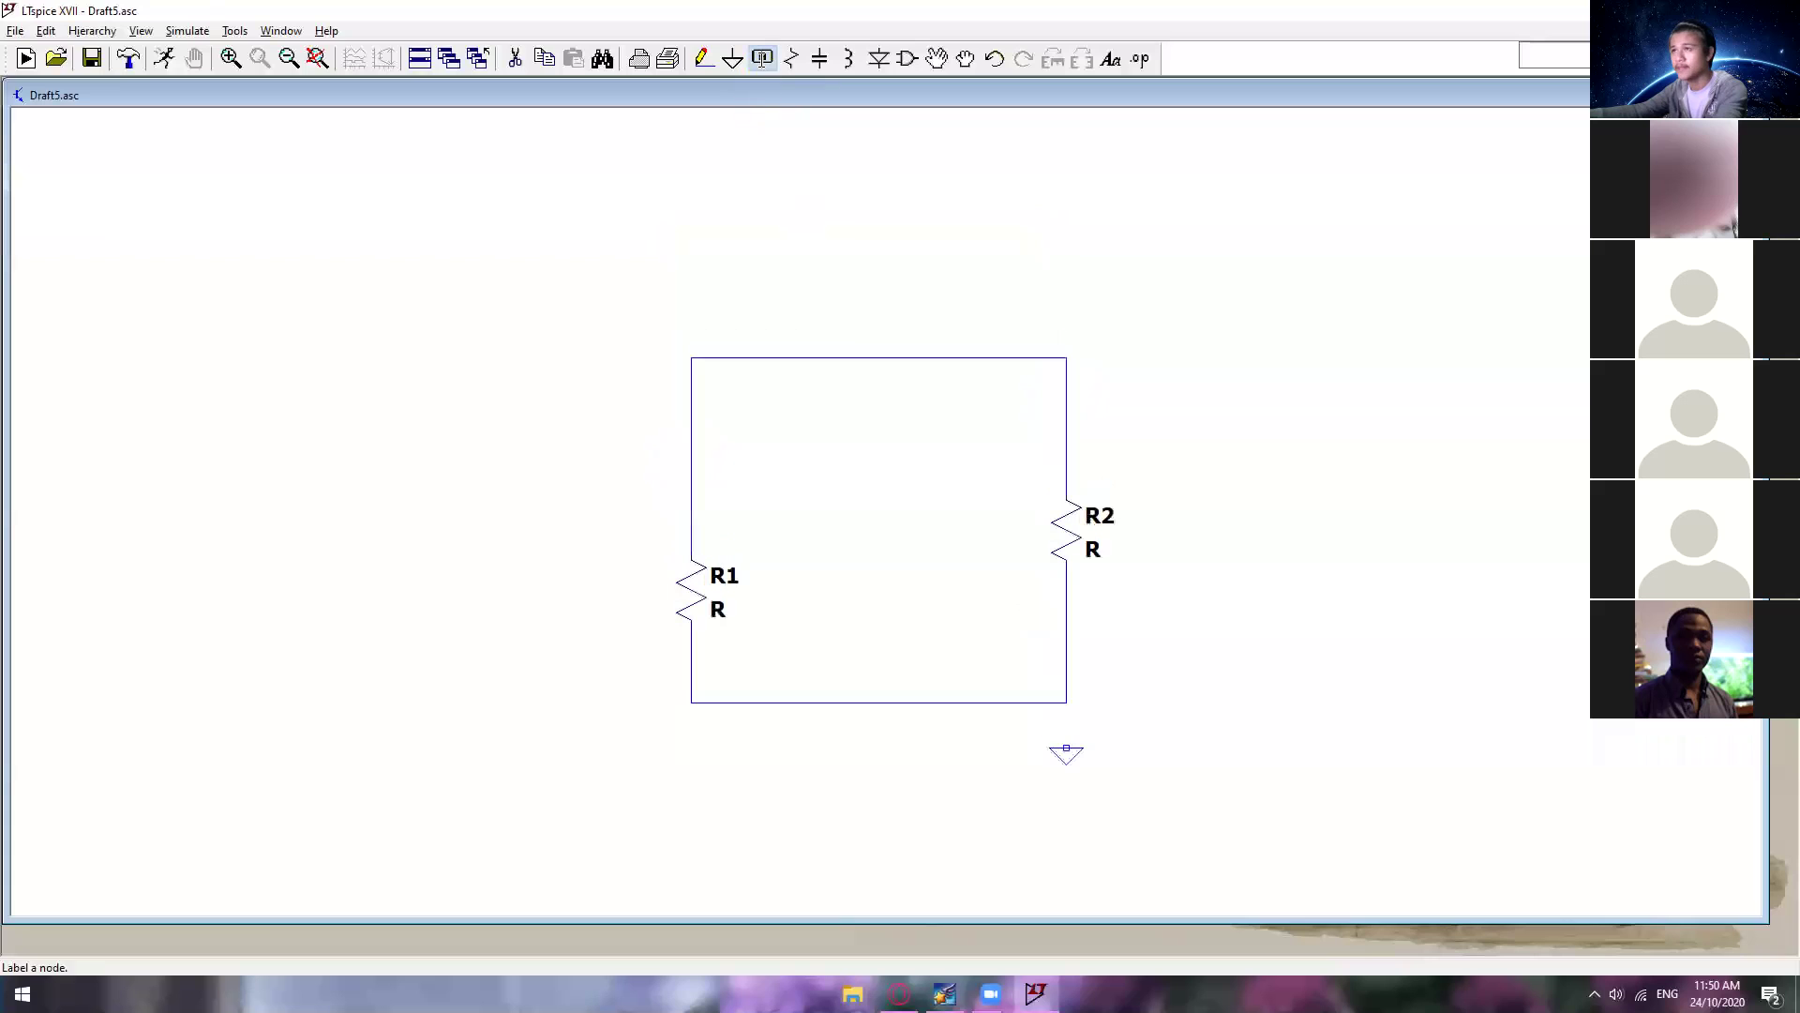
# Step: Start a net label and set its port type to Output
pyautogui.click(760, 60)
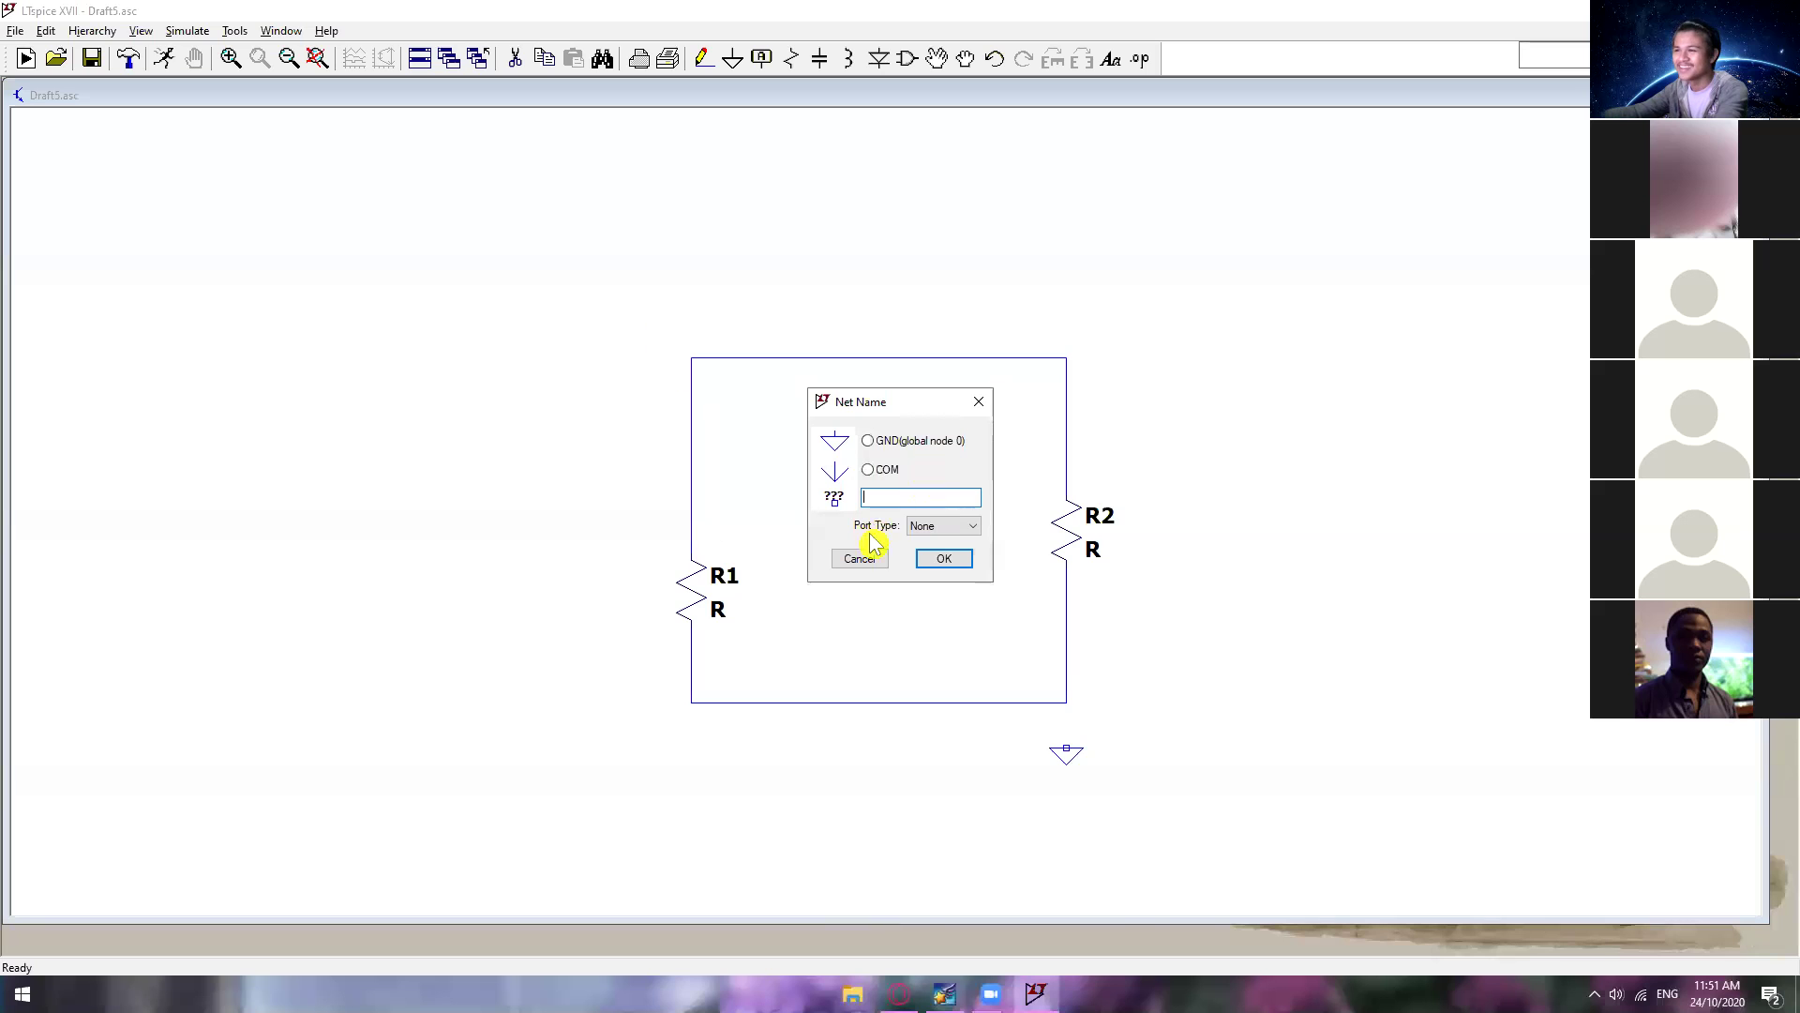
pyautogui.click(978, 411)
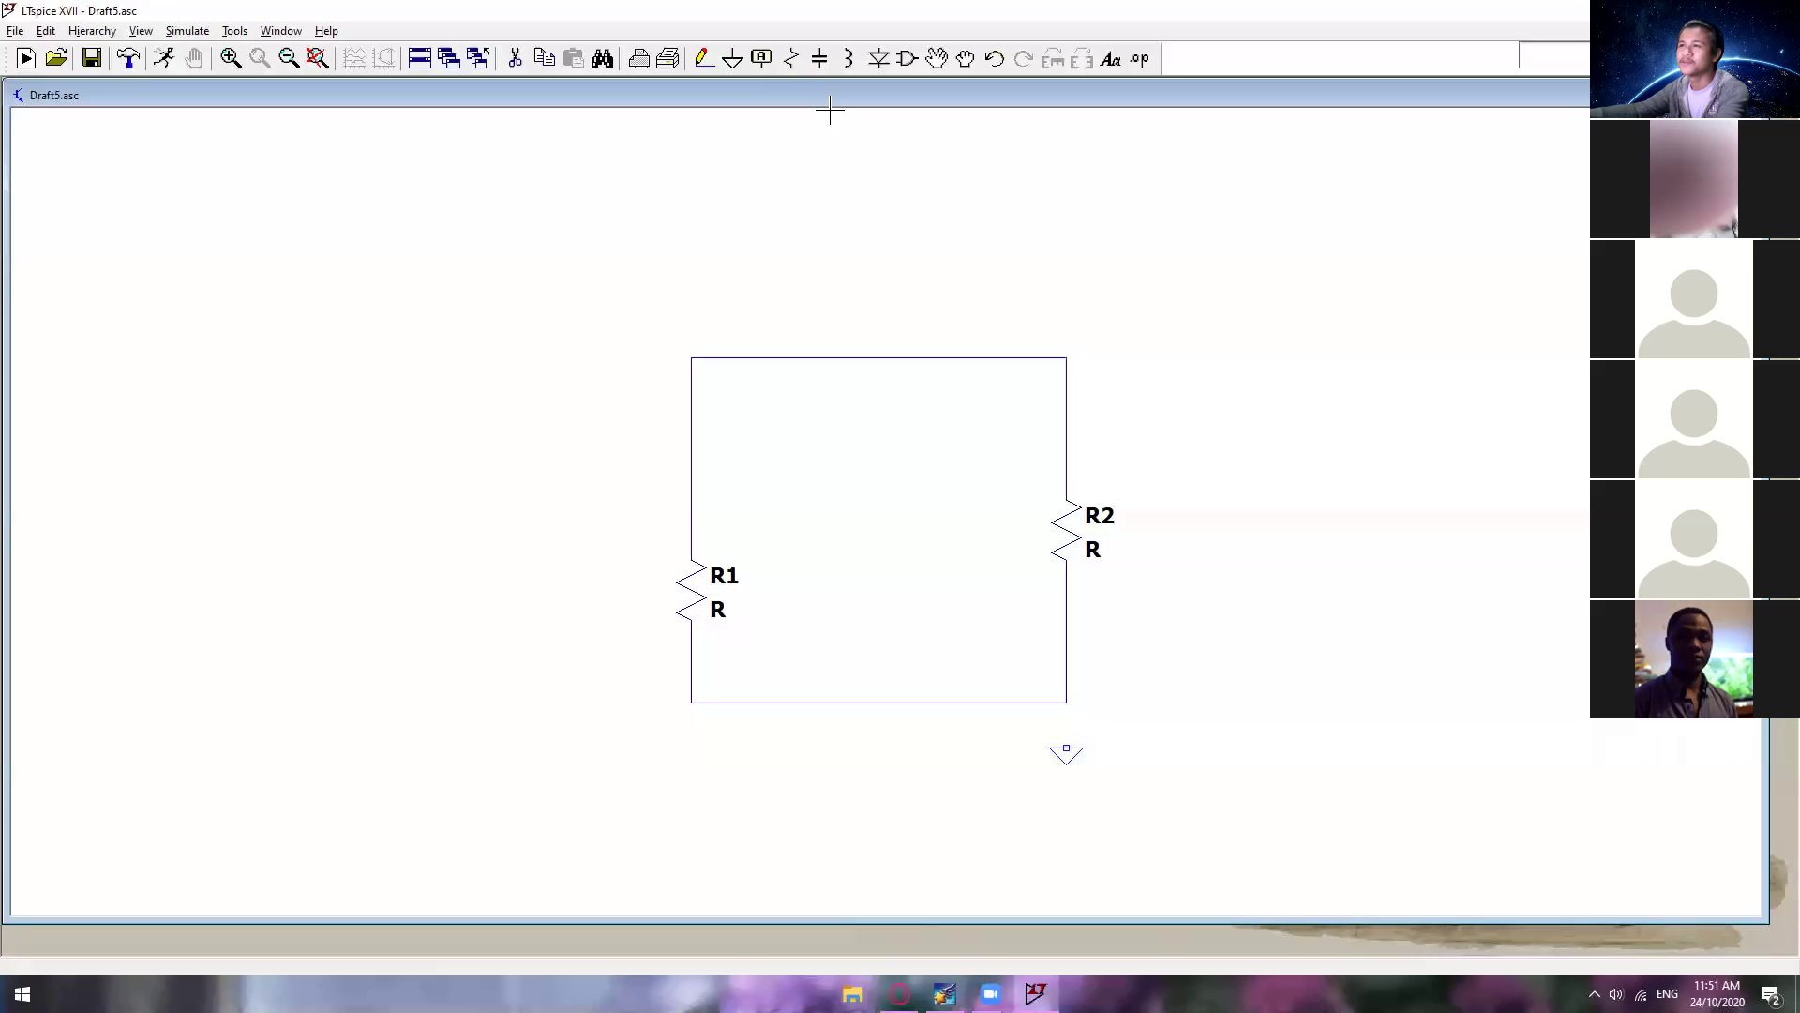
pyautogui.click(763, 59)
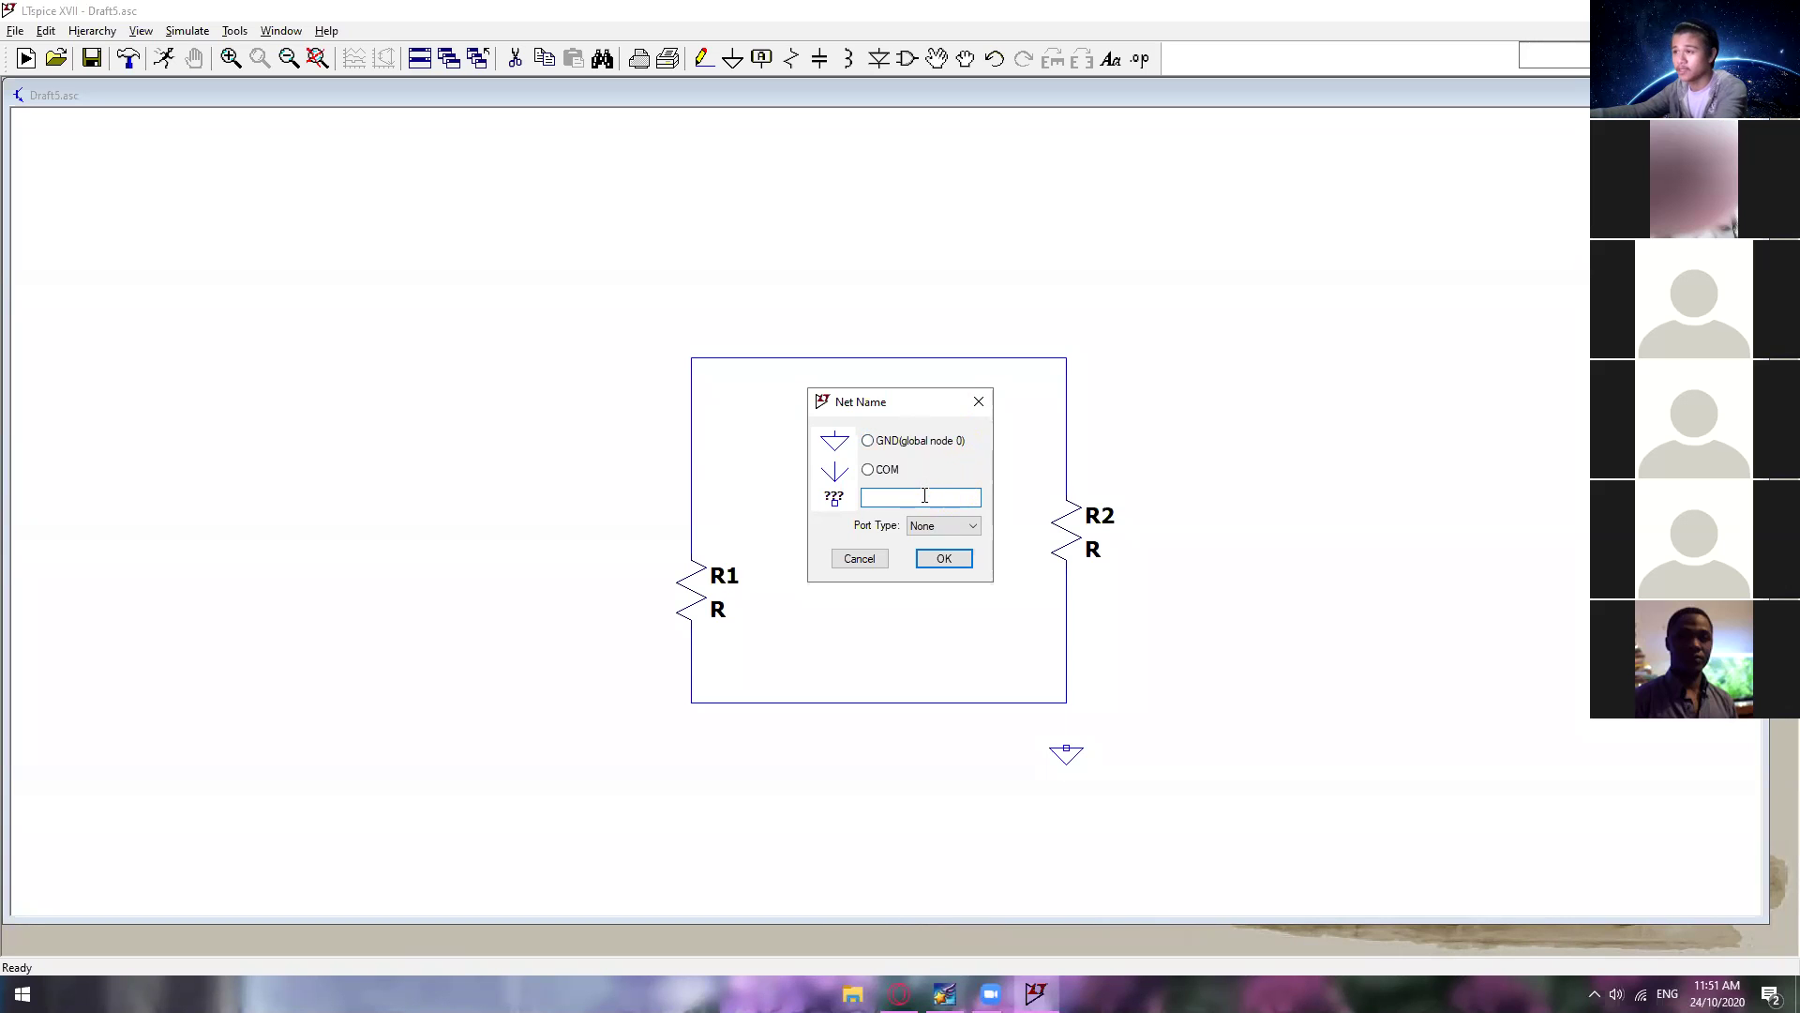
pyautogui.click(942, 532)
pyautogui.click(920, 569)
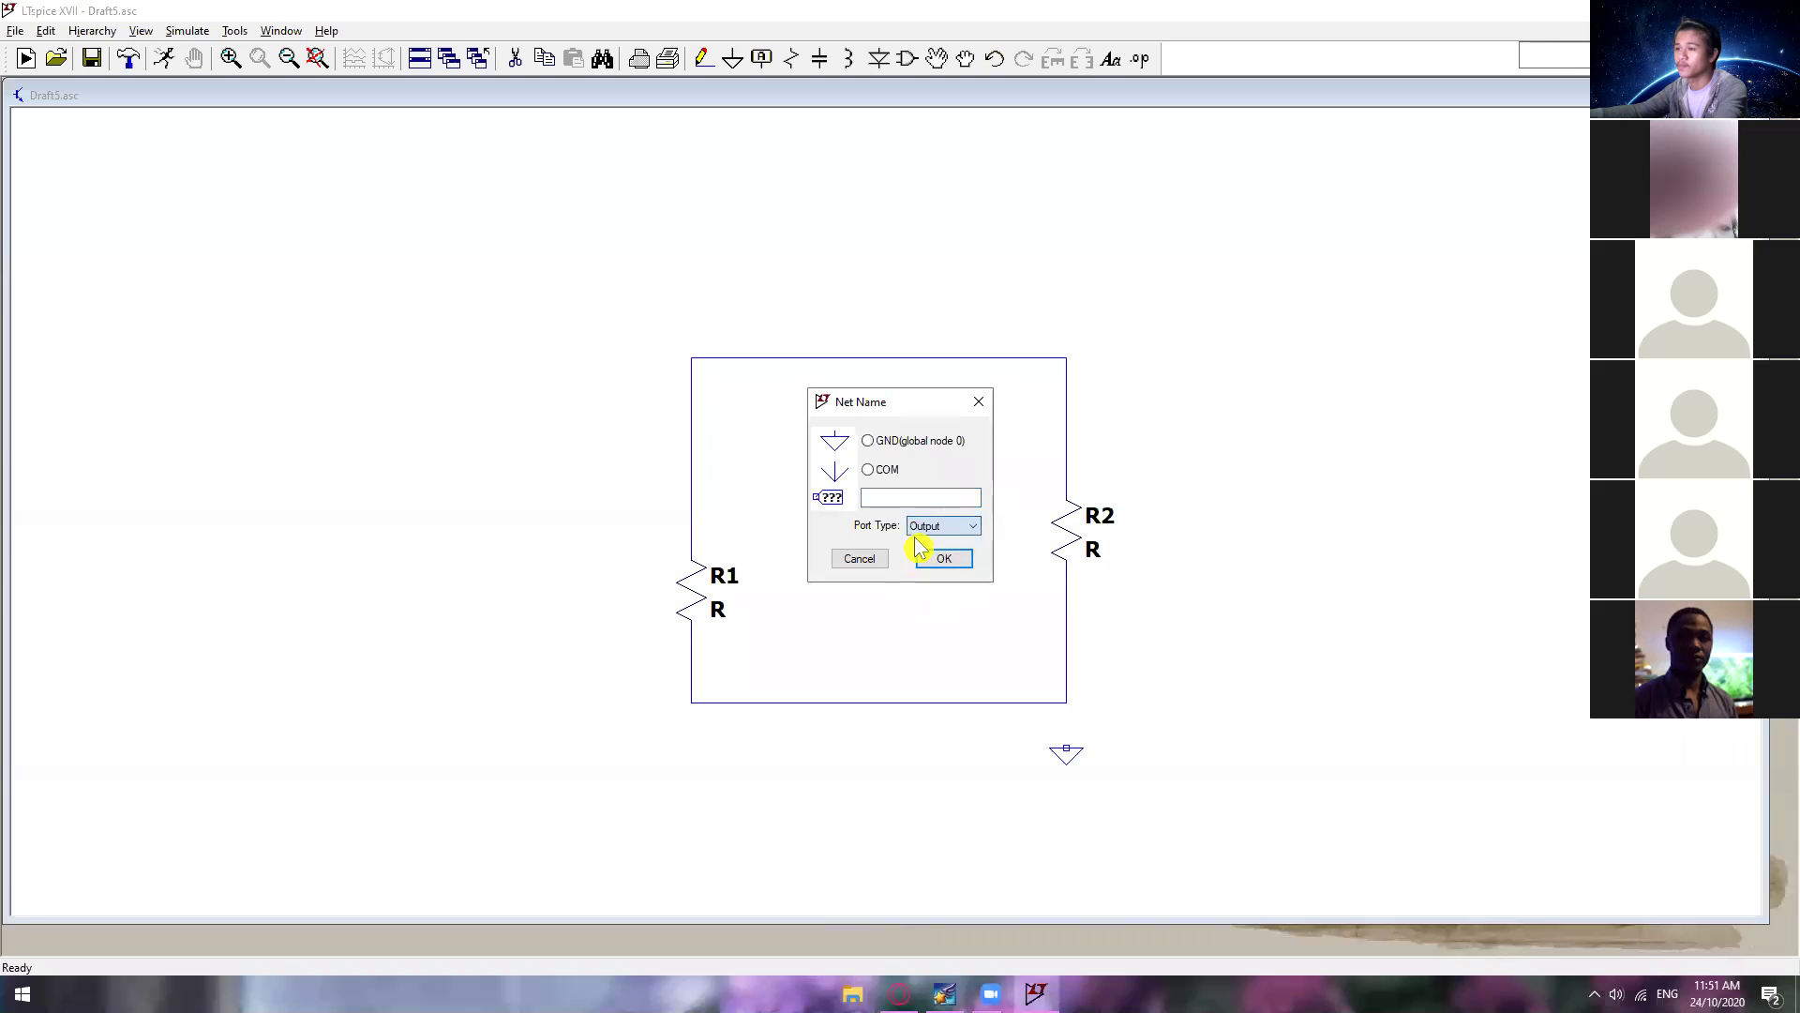
pyautogui.click(971, 529)
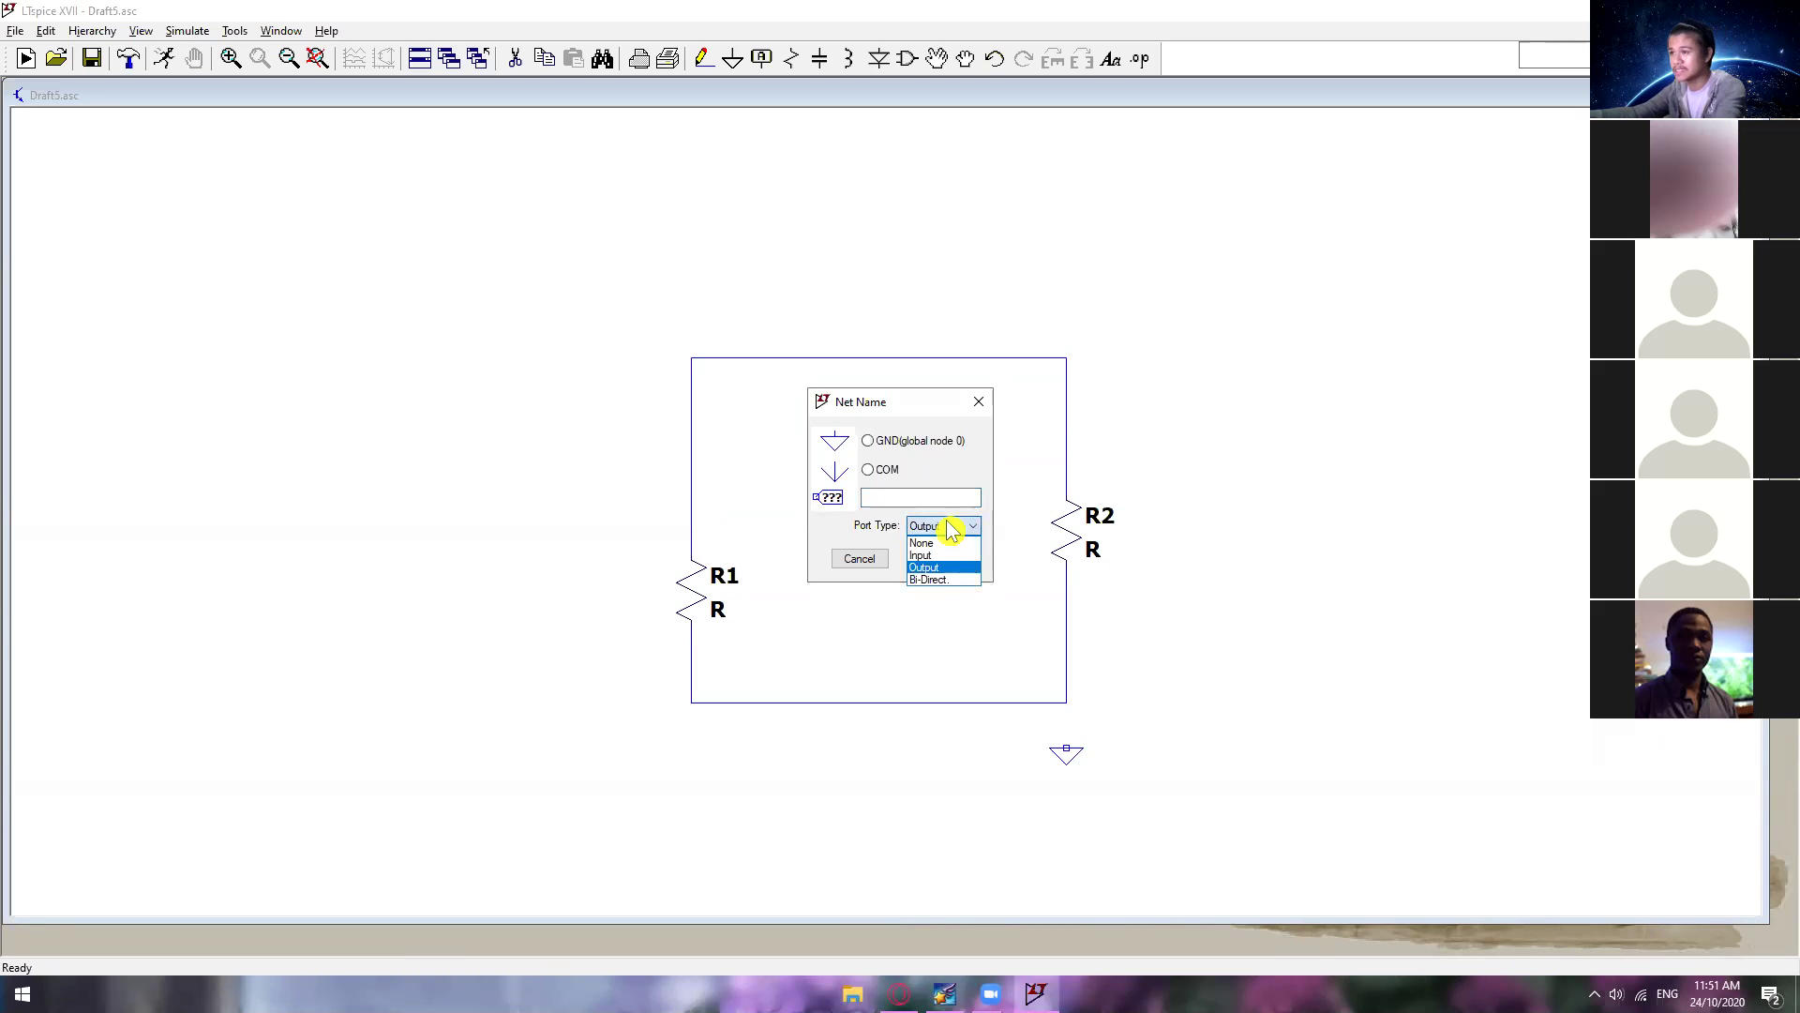
pyautogui.click(932, 568)
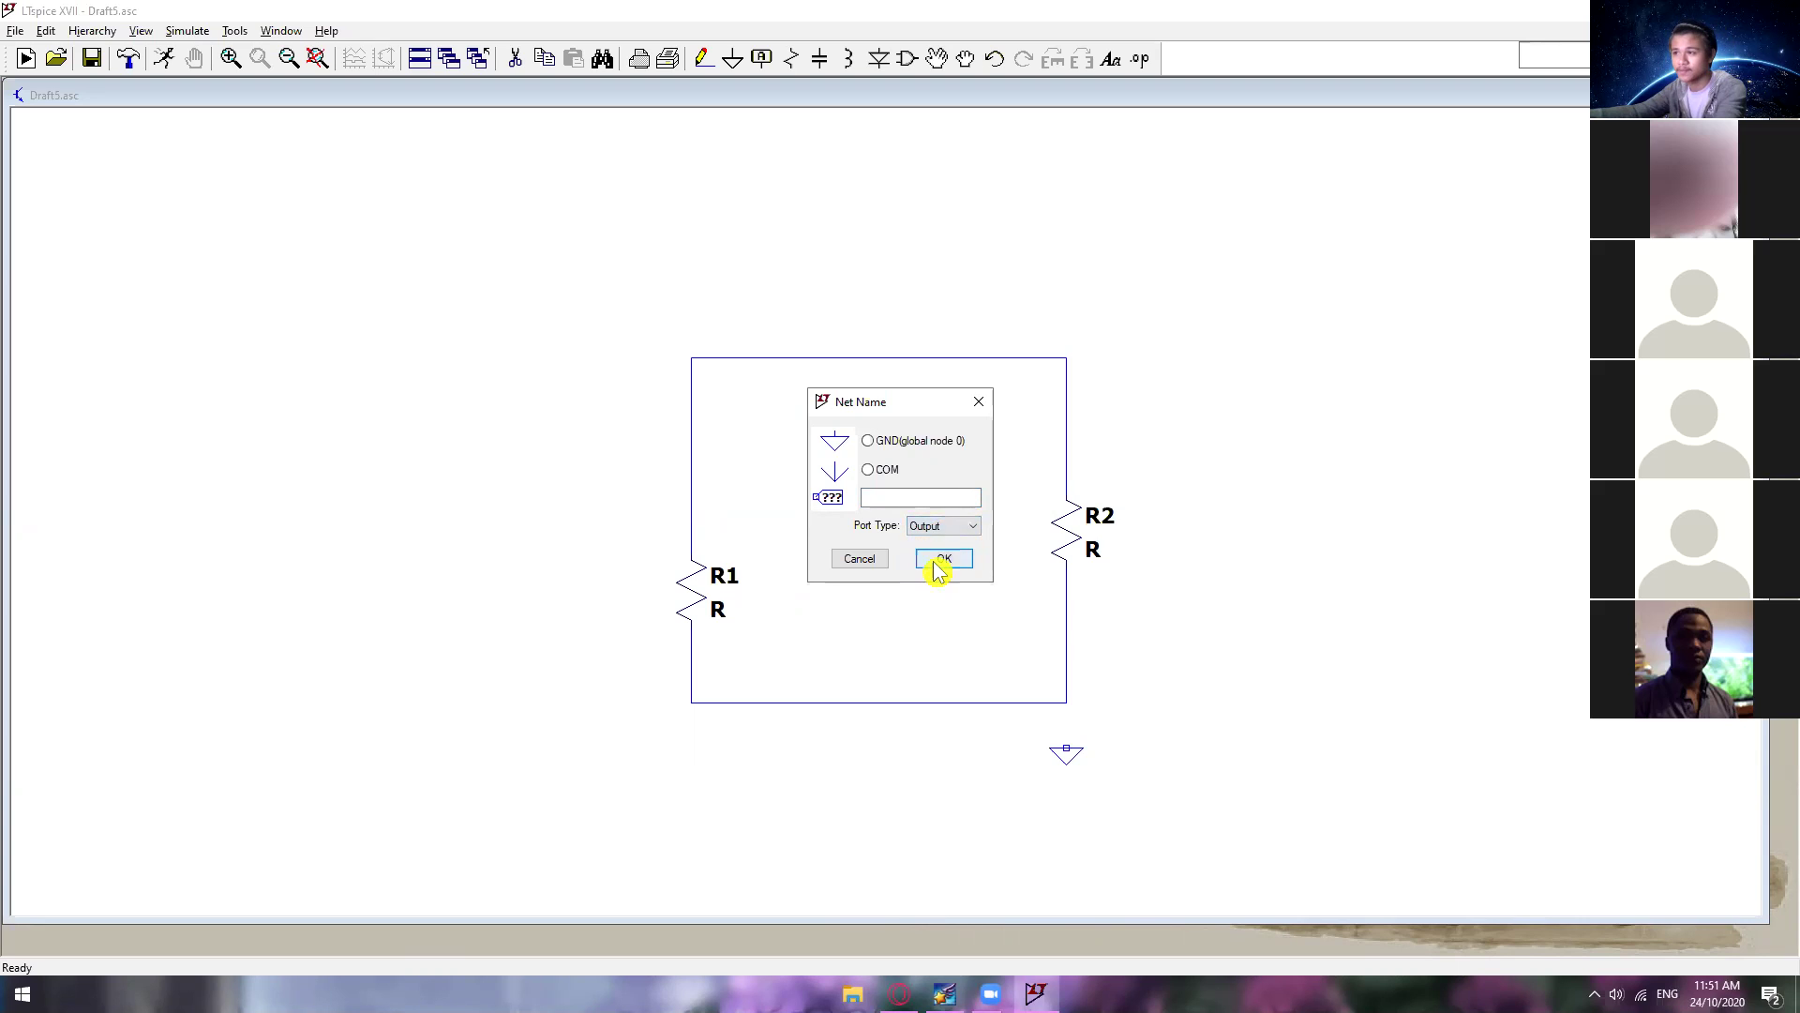
# Step: Name the net label Vout
pyautogui.click(926, 499)
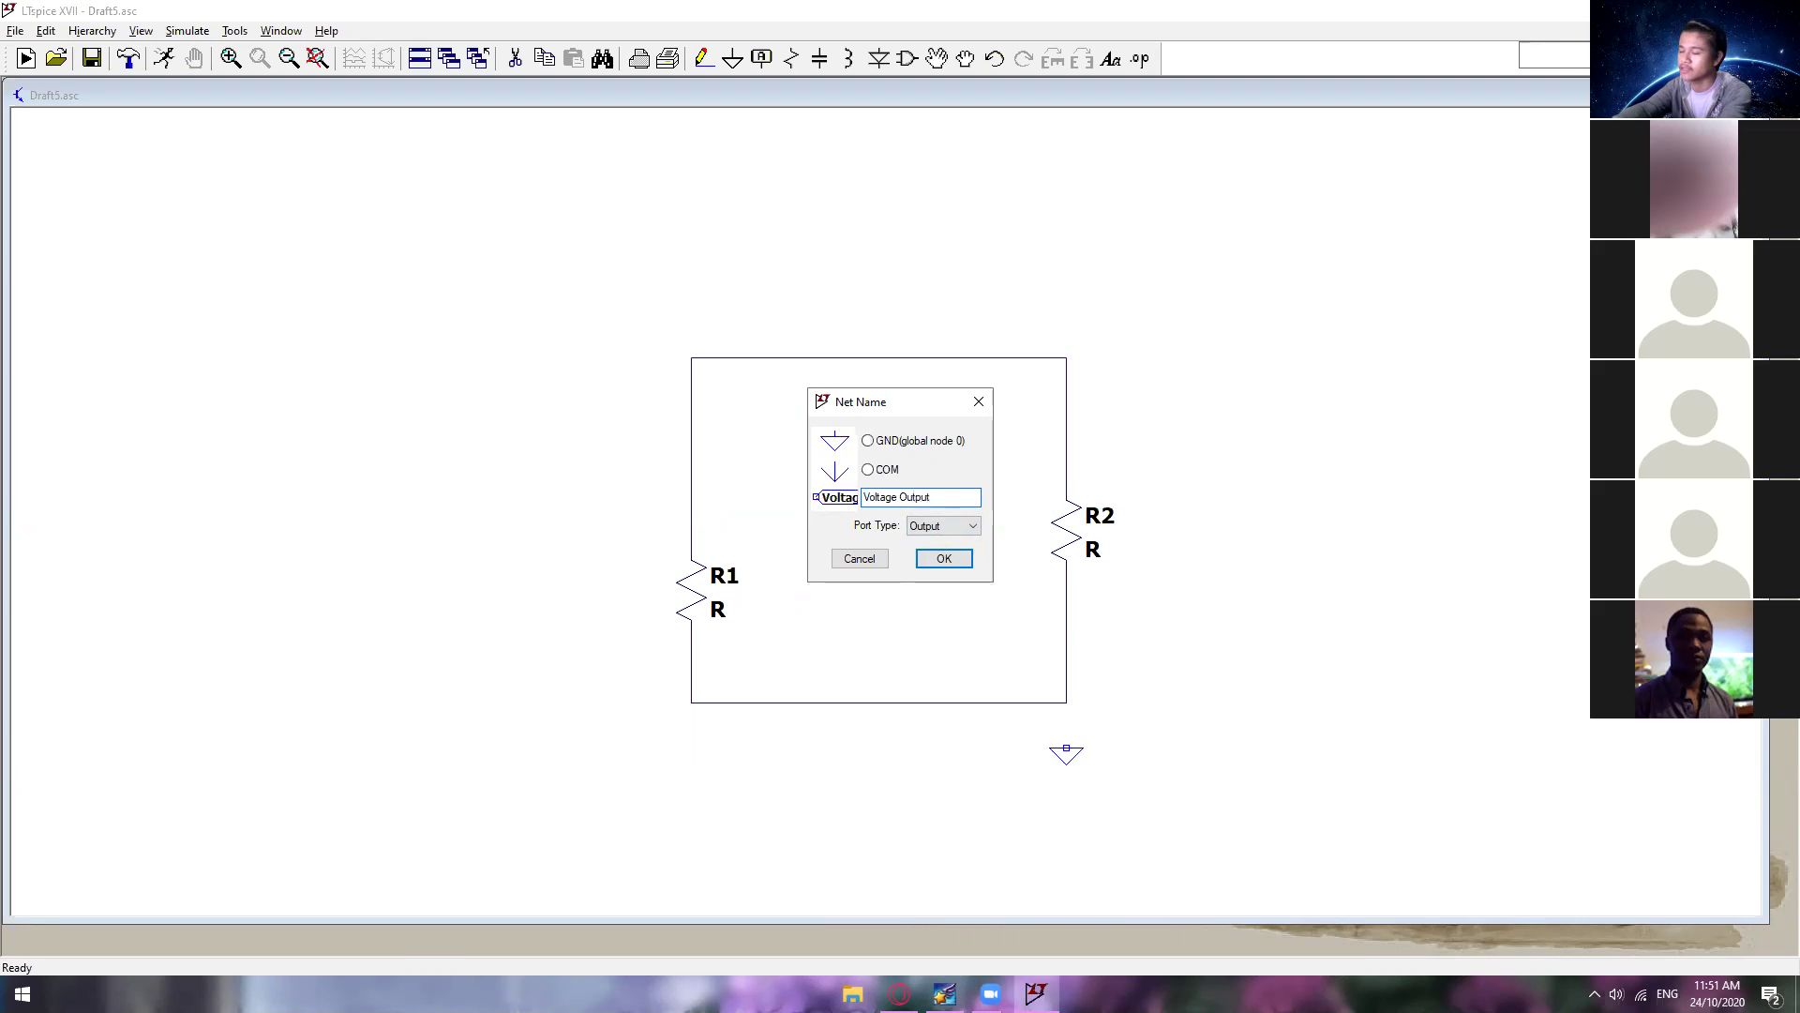
pyautogui.press('BackSpace')
pyautogui.press('BackSpace')
pyautogui.press('BackSpace')
pyautogui.press('BackSpace')
pyautogui.press('BackSpace')
pyautogui.press('BackSpace')
pyautogui.press('BackSpace')
pyautogui.press('BackSpace')
pyautogui.press('BackSpace')
pyautogui.press('BackSpace')
pyautogui.write('out')
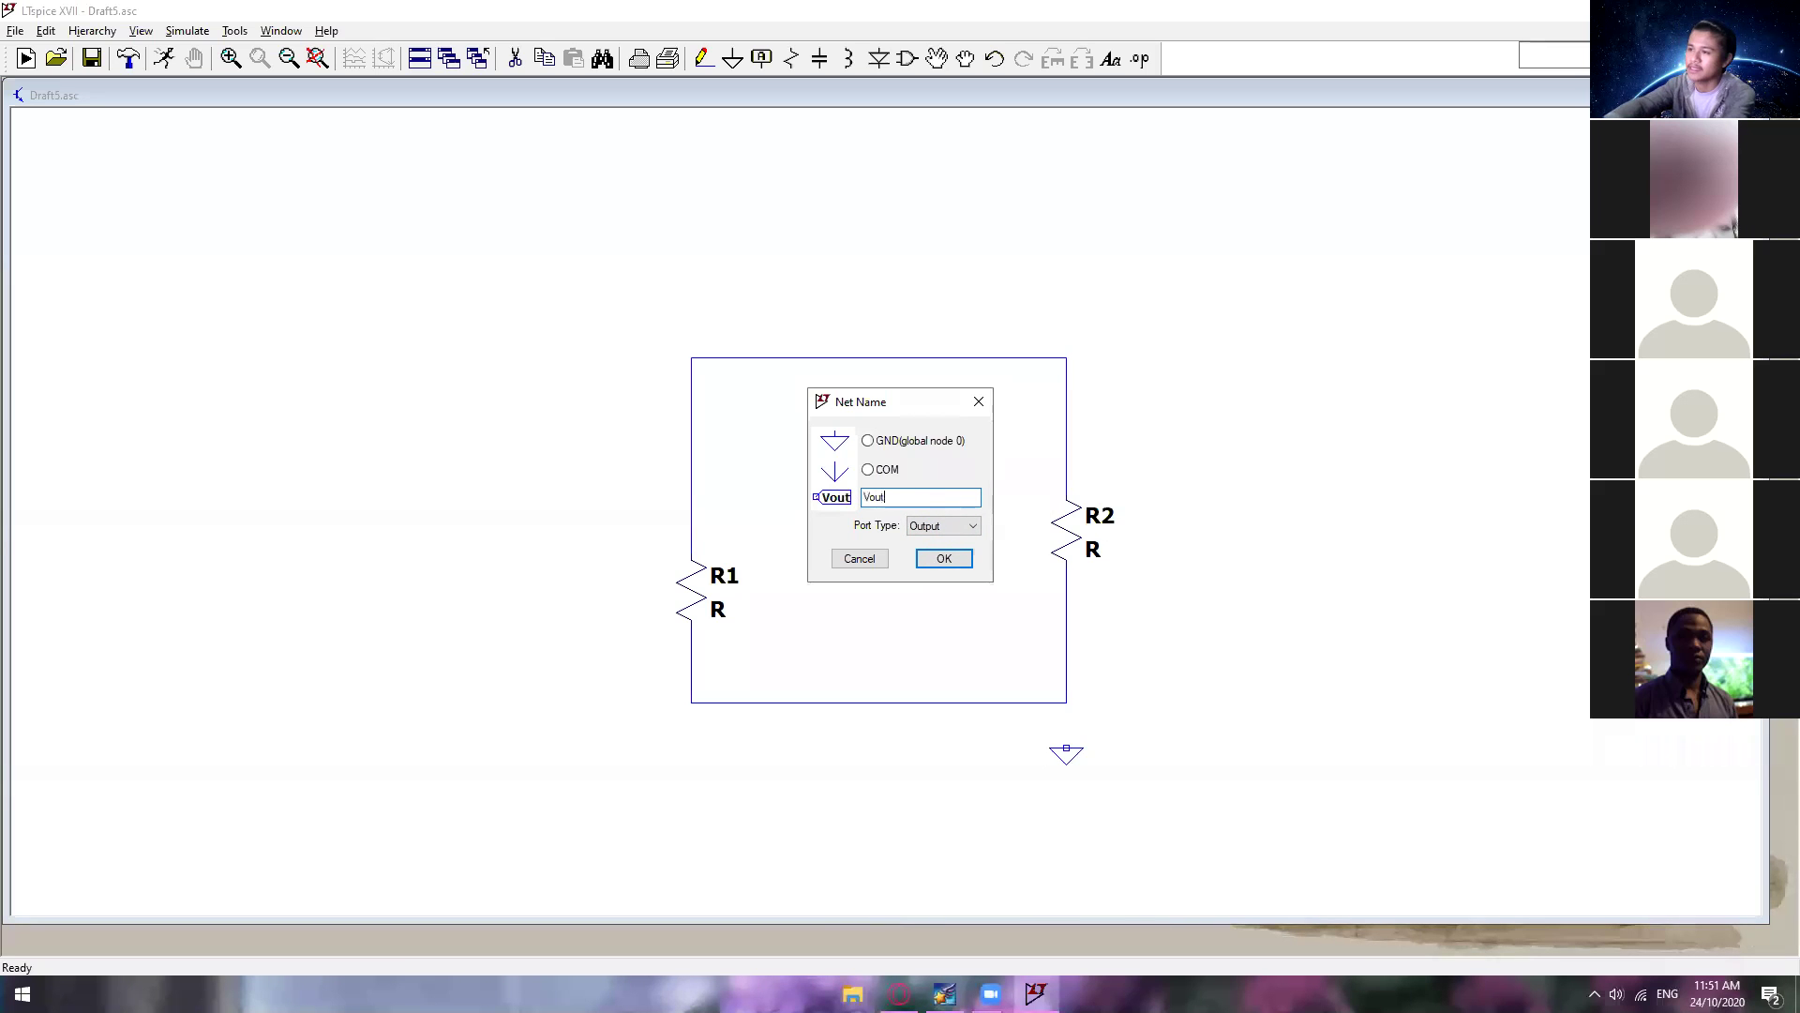
# Step: Place the Vout label to the right of the loop and wire it to the corner above R2
pyautogui.click(942, 559)
pyautogui.click(1157, 357)
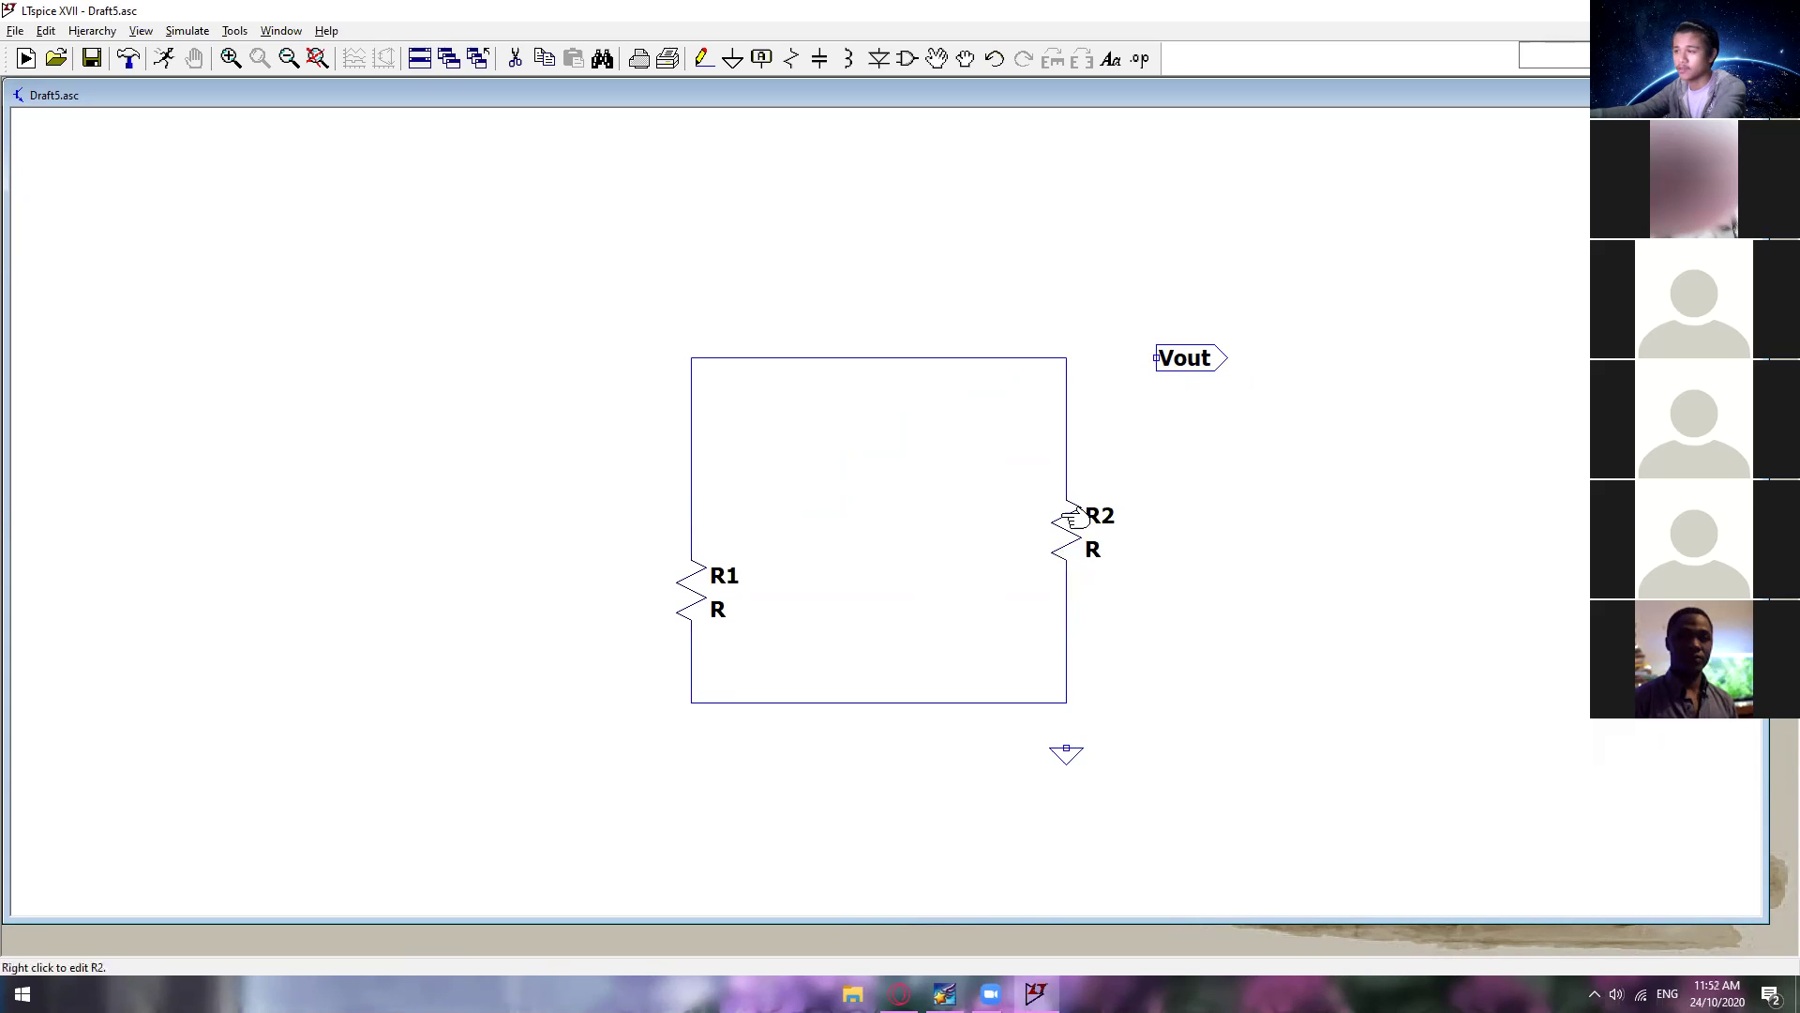
pyautogui.press('F3')
pyautogui.click(1066, 357)
pyautogui.click(1157, 357)
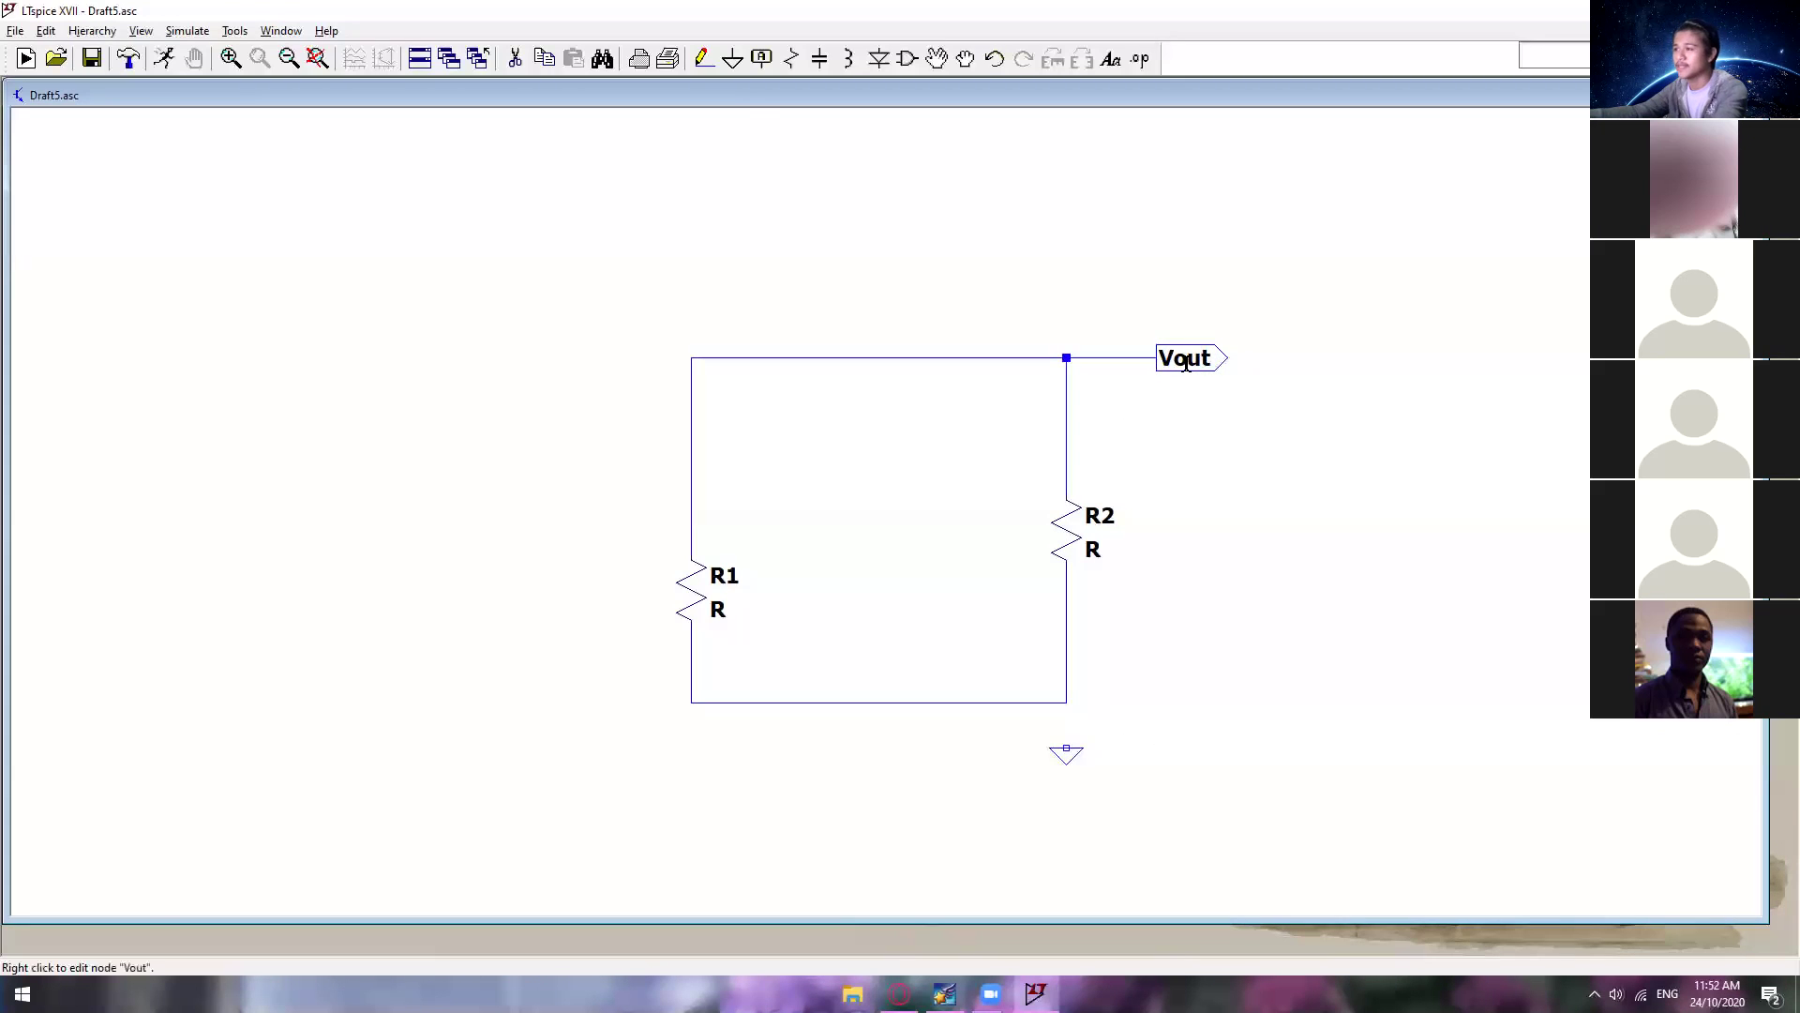
# Step: Place a resistor inside the loop between R1 and R2, and a capacitor directly below it
pyautogui.click(790, 73)
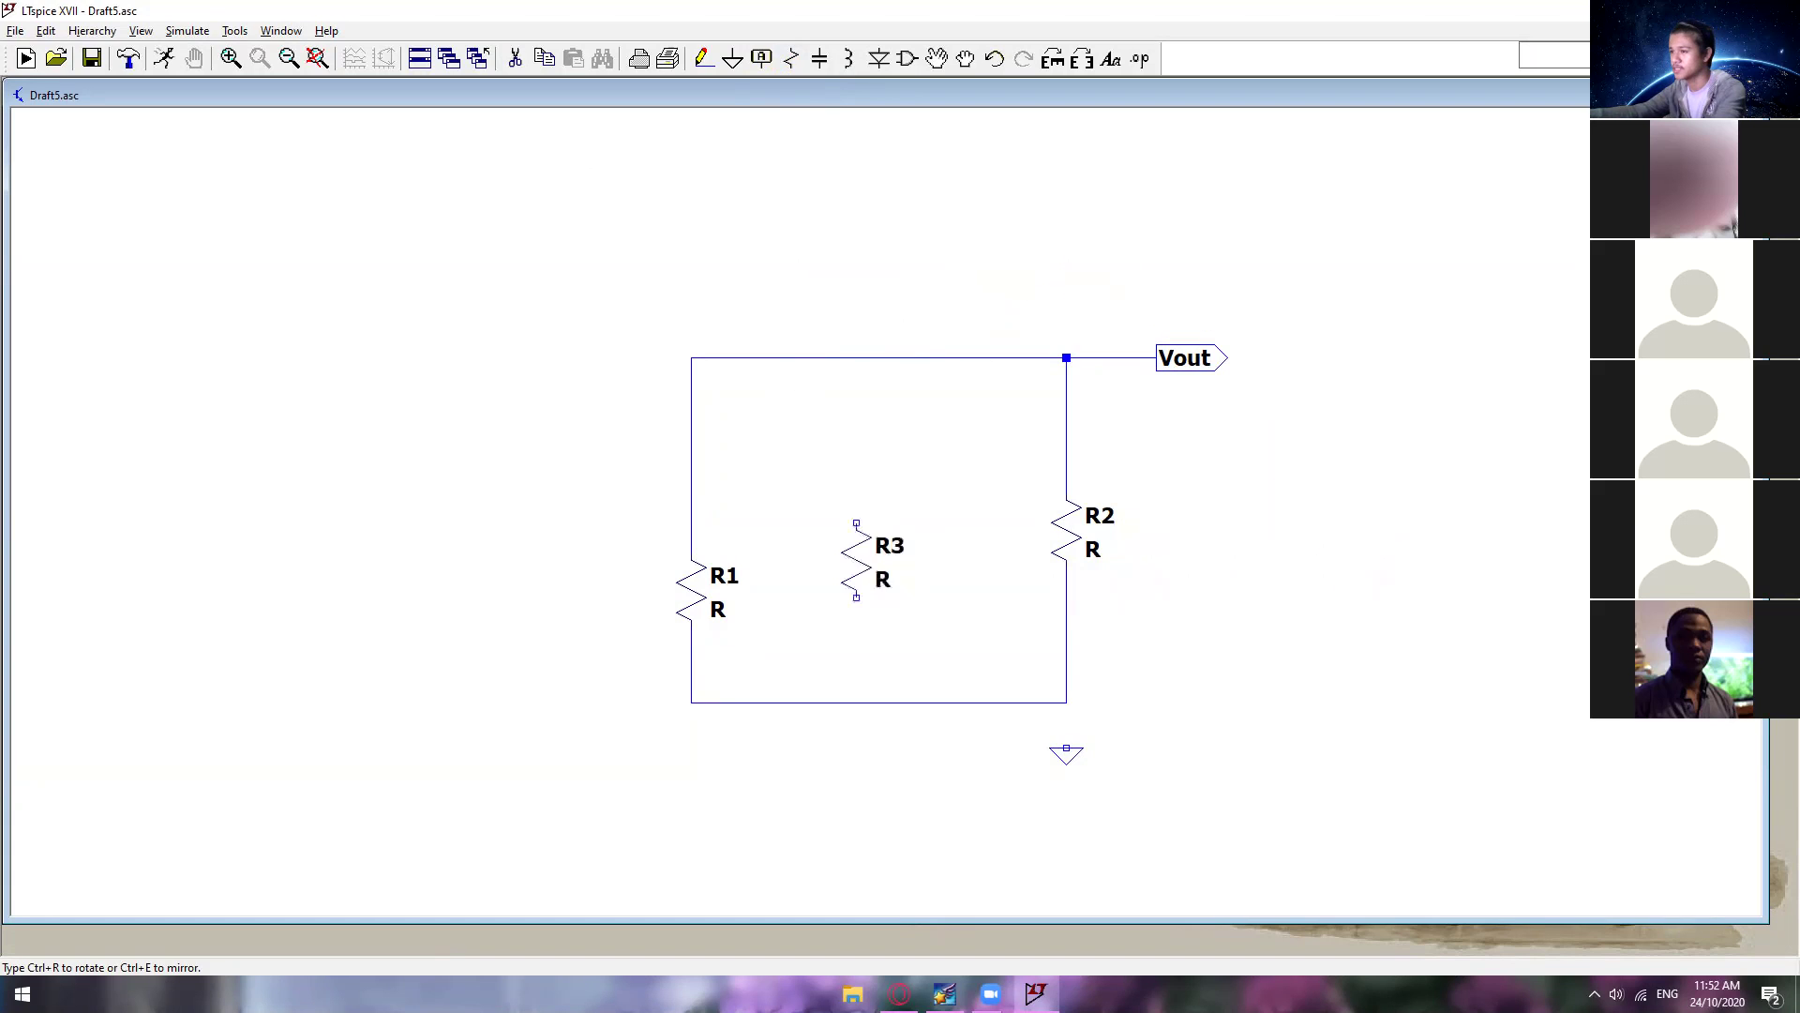
pyautogui.click(871, 515)
pyautogui.press('Escape')
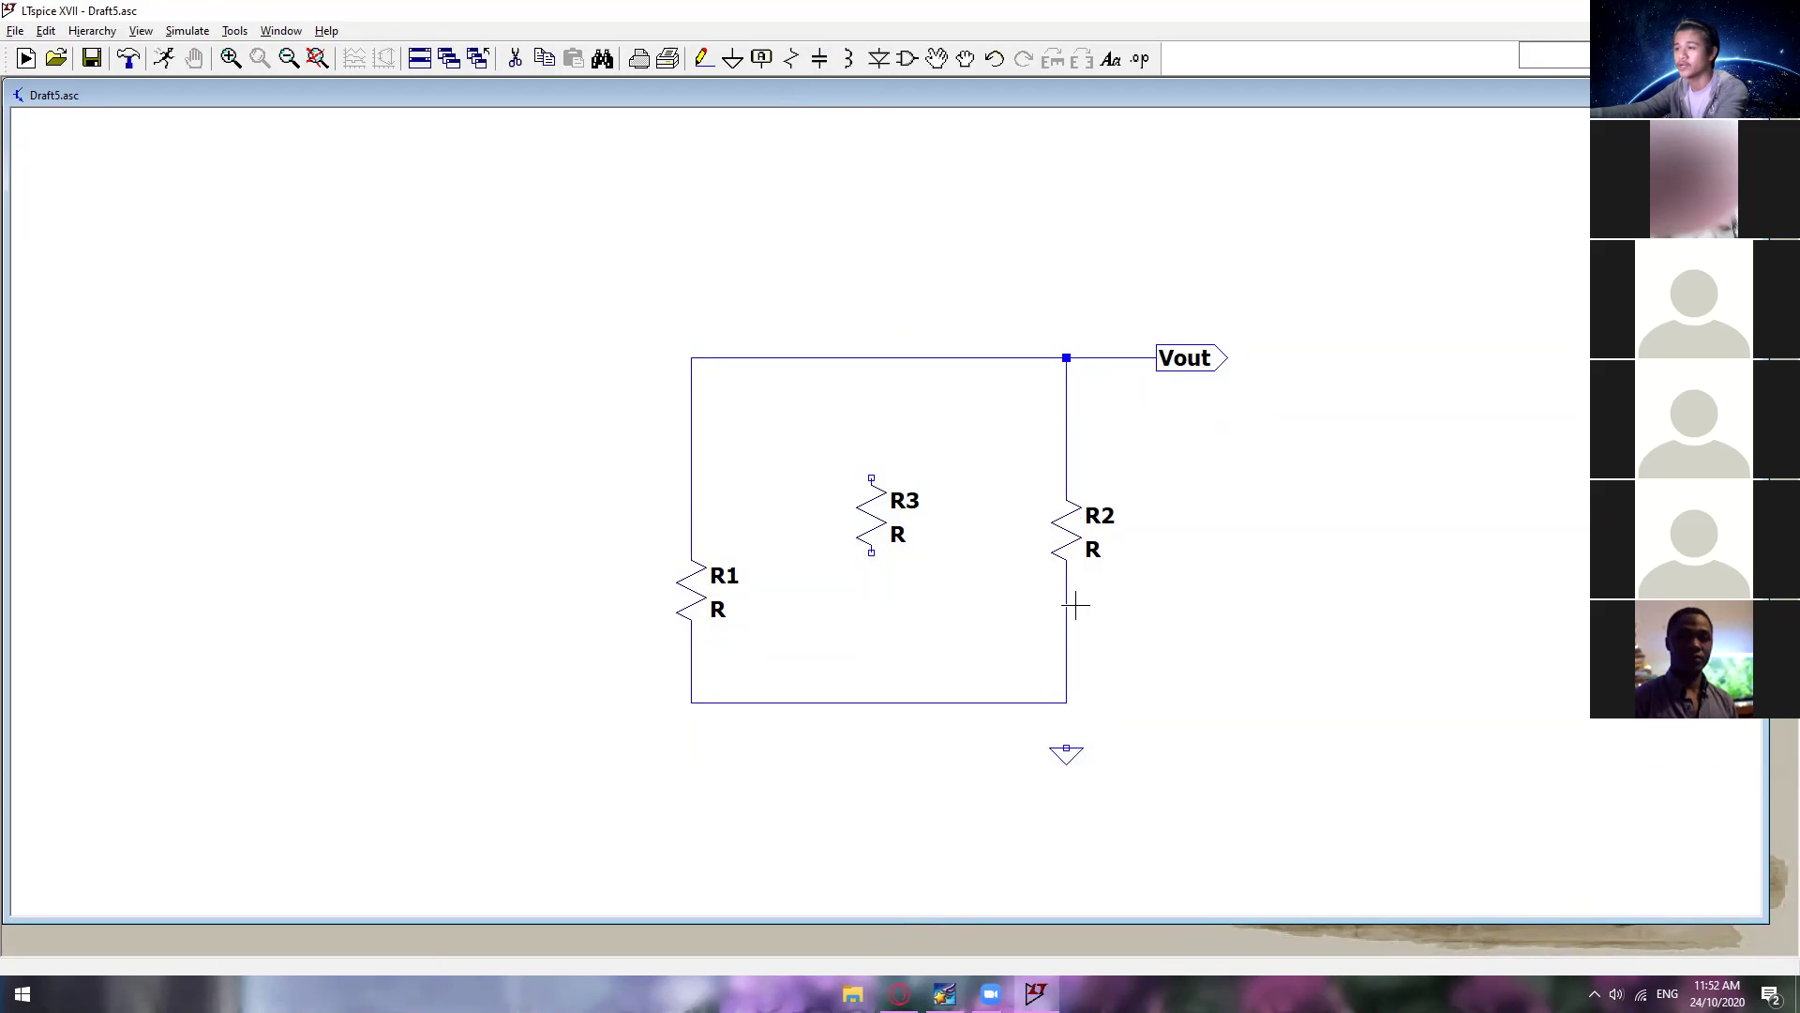
pyautogui.press('c')
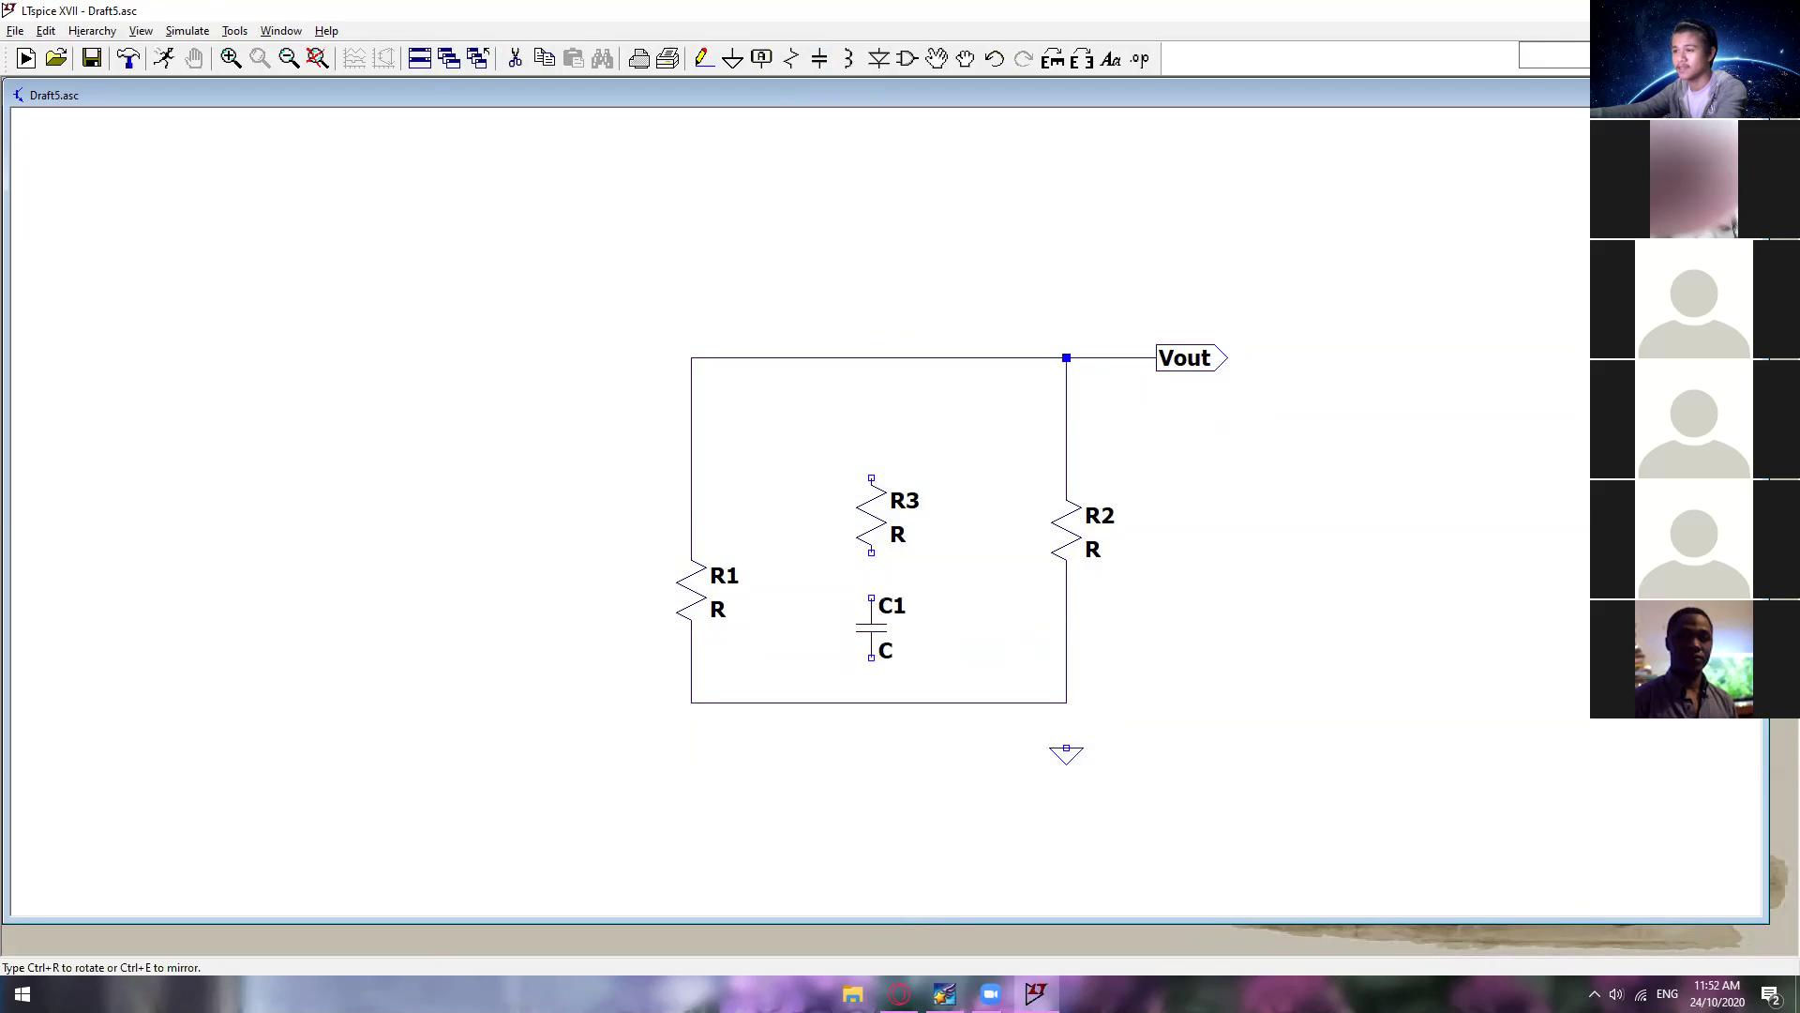
pyautogui.click(872, 597)
pyautogui.press('Escape')
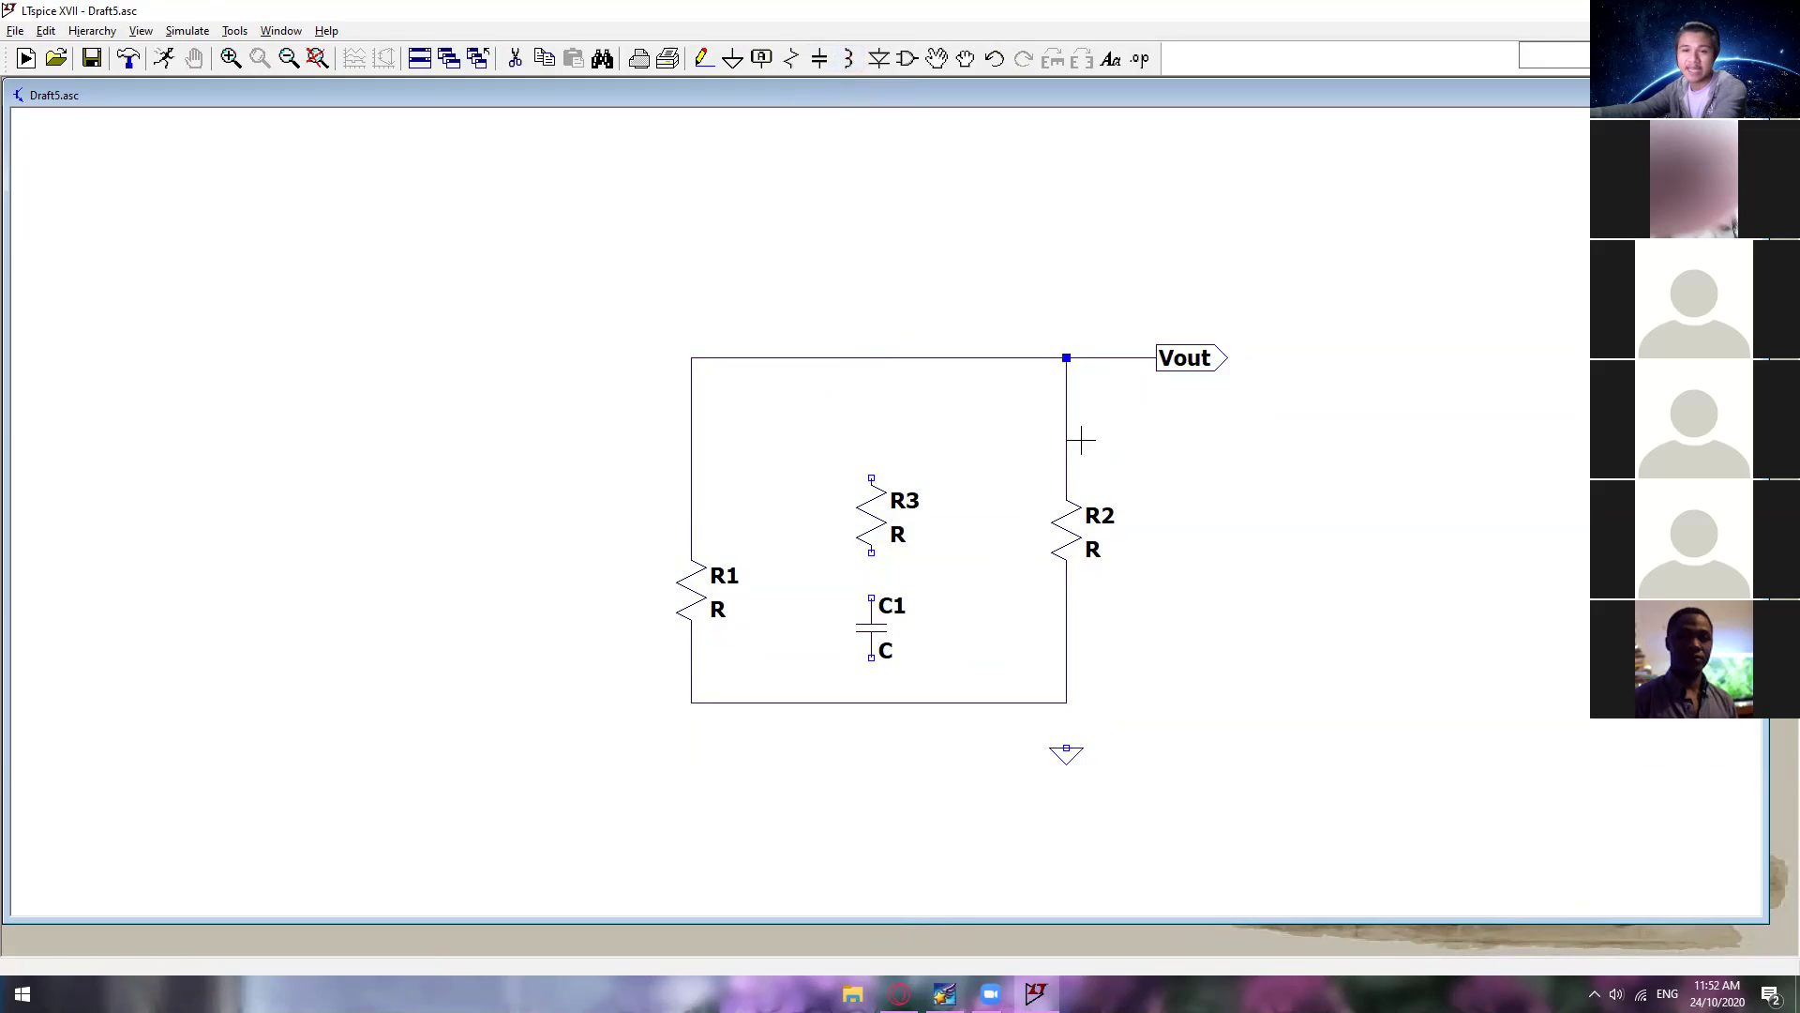
# Step: Place an inductor above R3 inside the loop, and a diode outside the loop to the left of R1
pyautogui.press('l')
pyautogui.click(872, 409)
pyautogui.press('Escape')
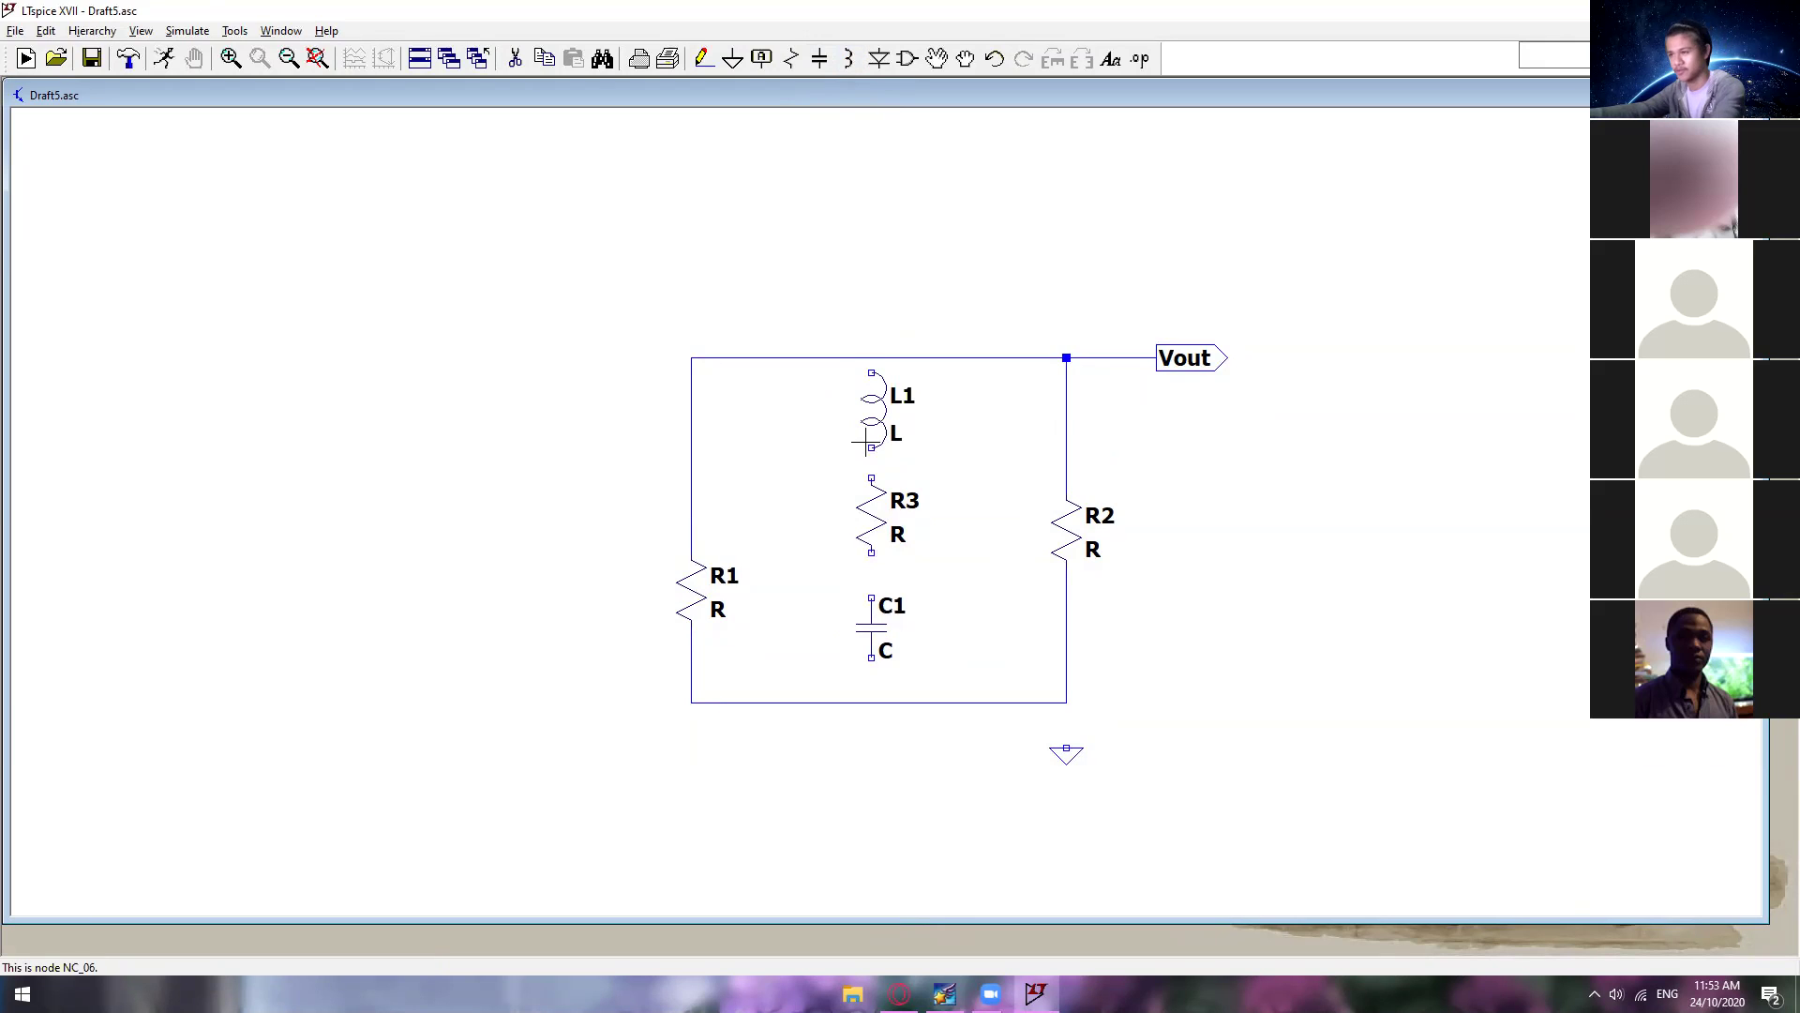
pyautogui.click(879, 61)
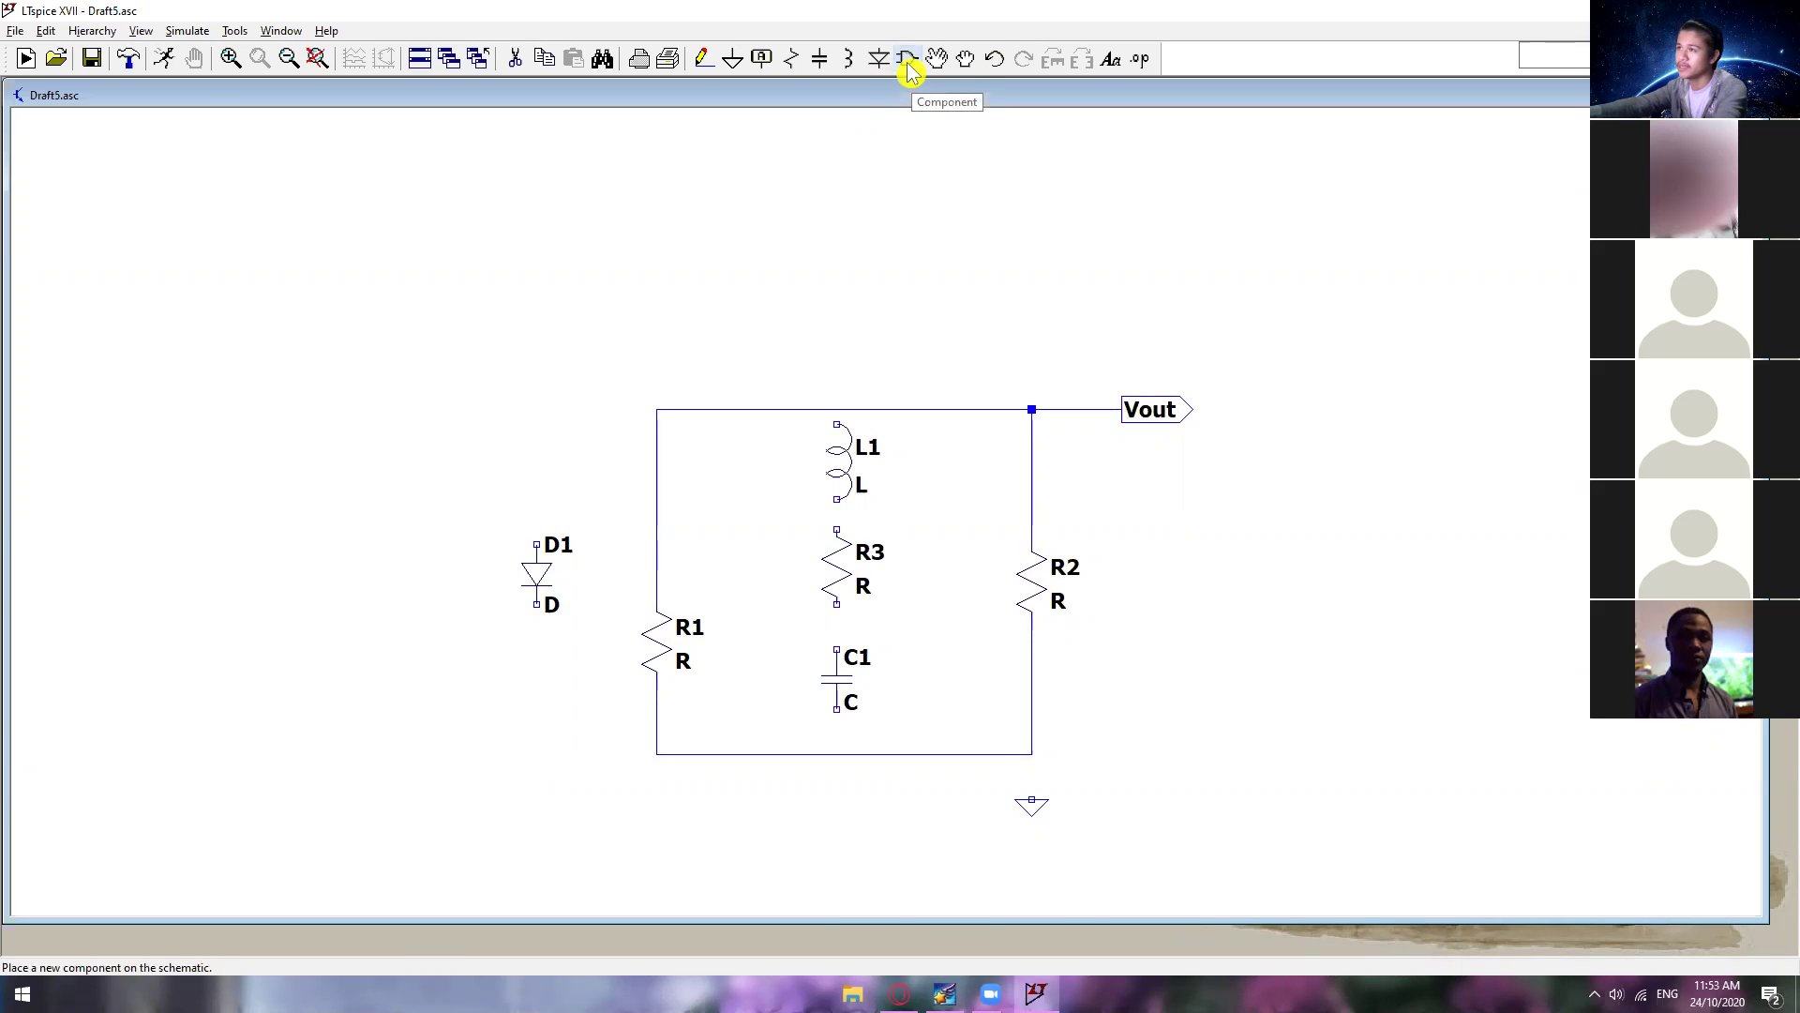
# Step: Browse the component symbol library, including the Comparators, DAC, Digital and OpAmps categories and the basic parts, without placing anything
pyautogui.click(907, 64)
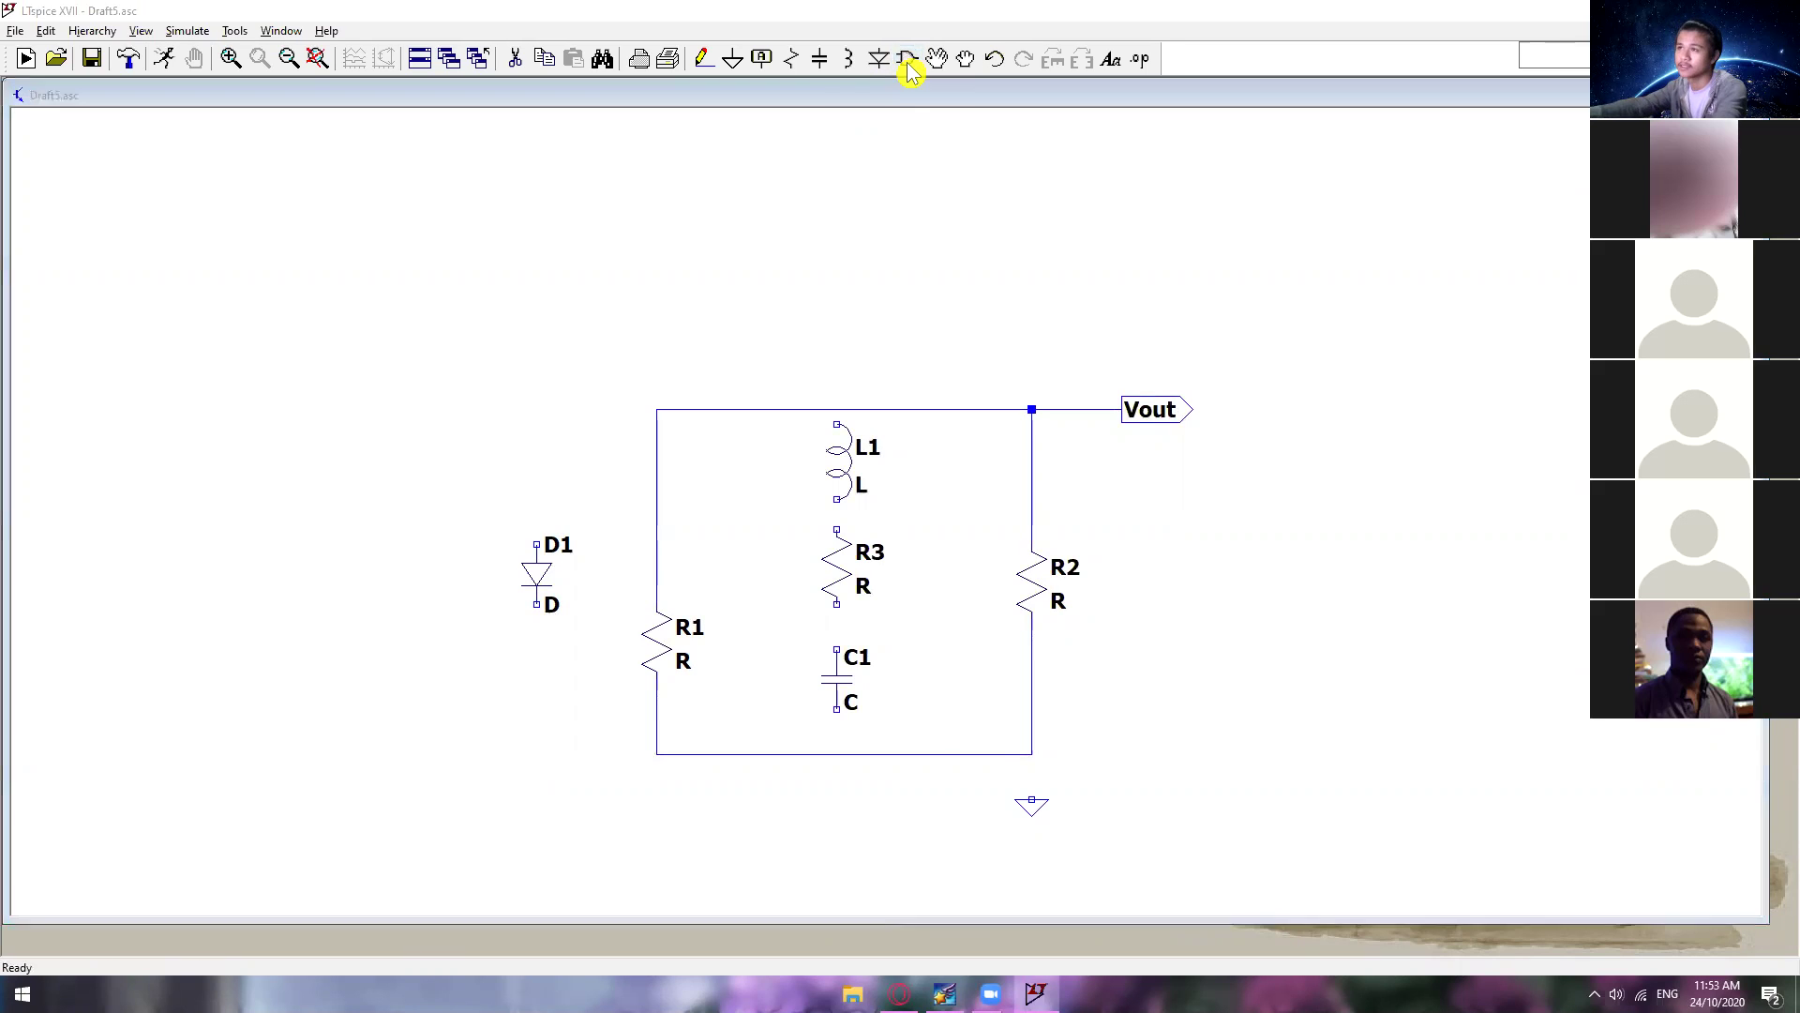
pyautogui.moveTo(804, 647); pyautogui.dragTo(763, 656)
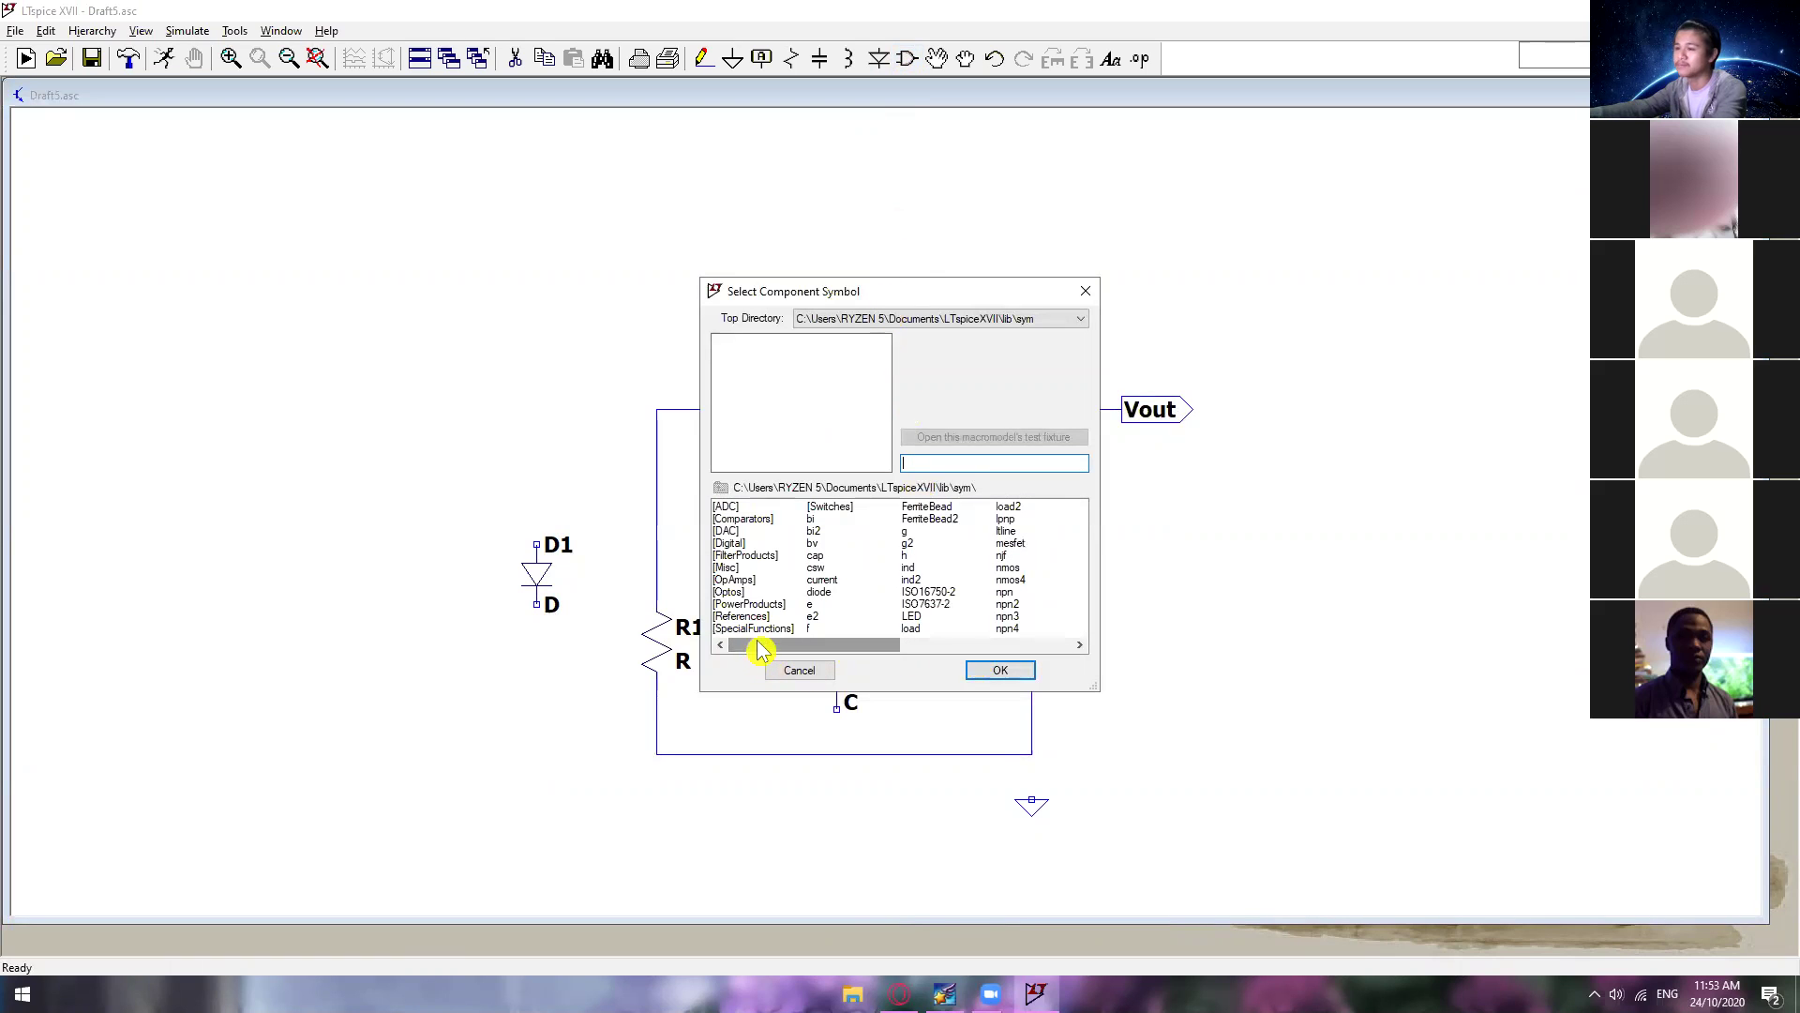
pyautogui.click(726, 519)
pyautogui.click(729, 532)
pyautogui.click(729, 543)
pyautogui.click(729, 579)
pyautogui.click(727, 523)
pyautogui.click(729, 531)
pyautogui.click(736, 544)
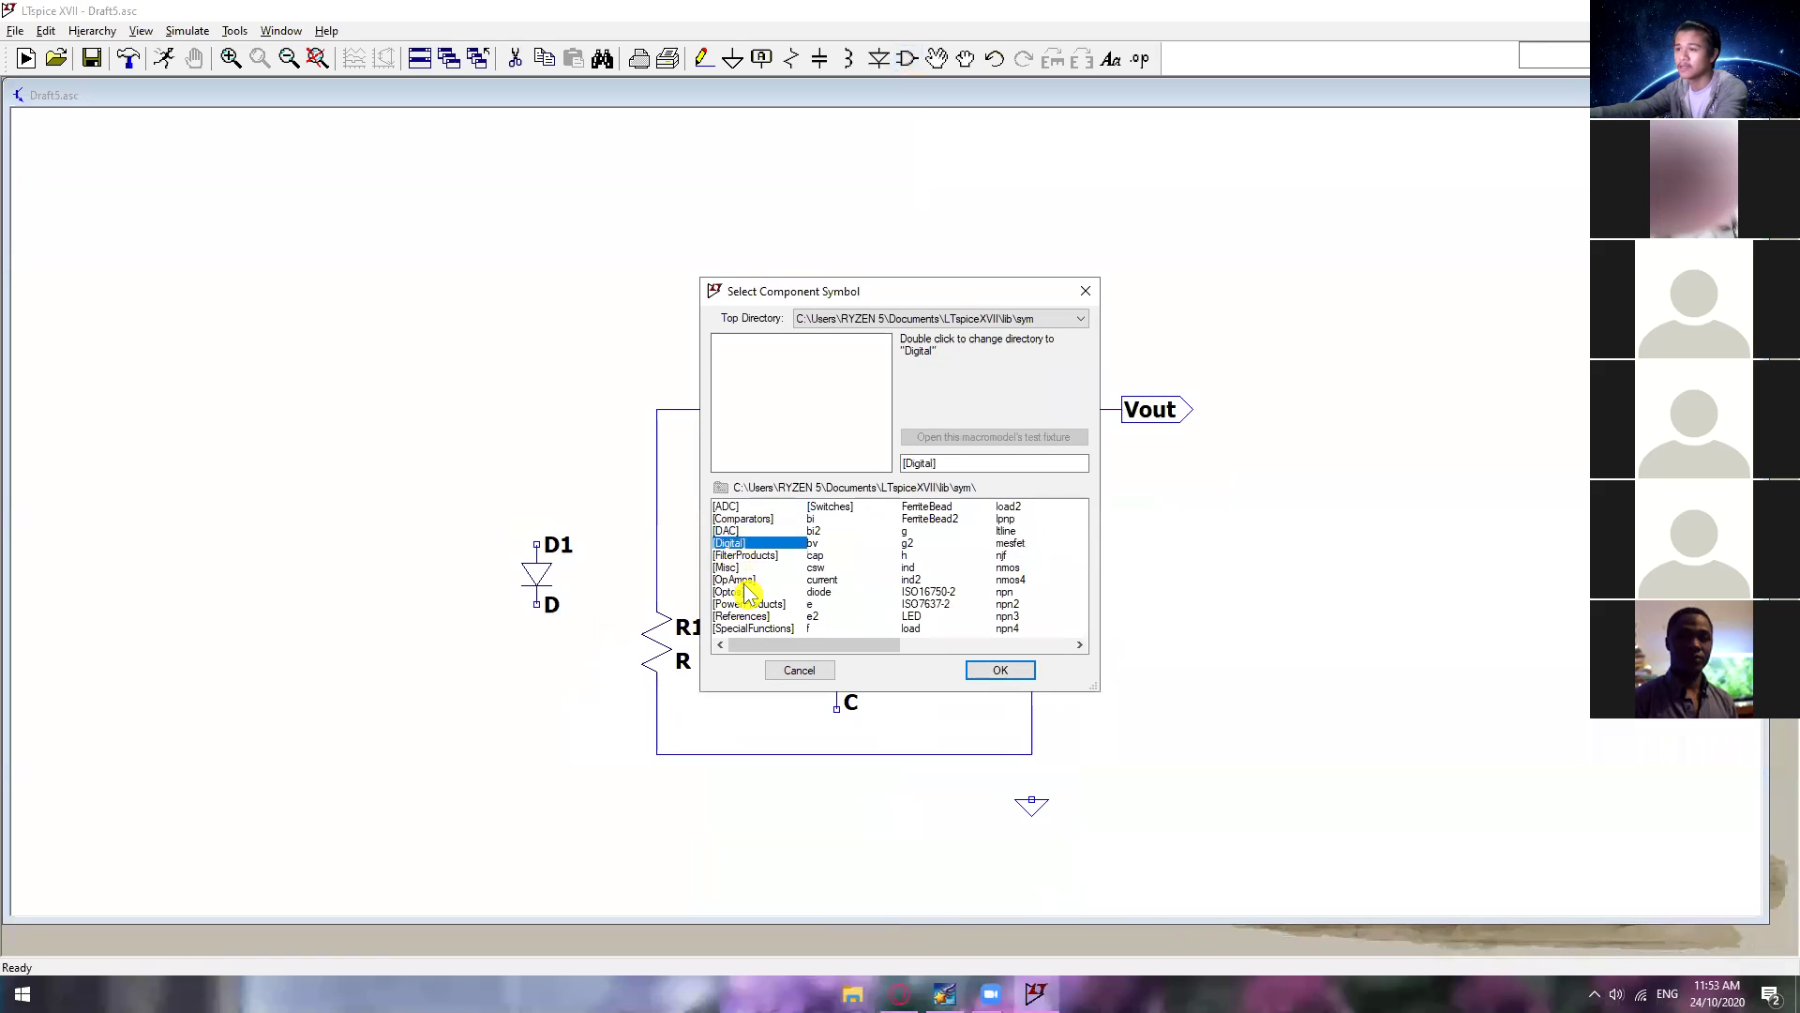
pyautogui.click(743, 581)
pyautogui.moveTo(741, 645); pyautogui.dragTo(805, 647)
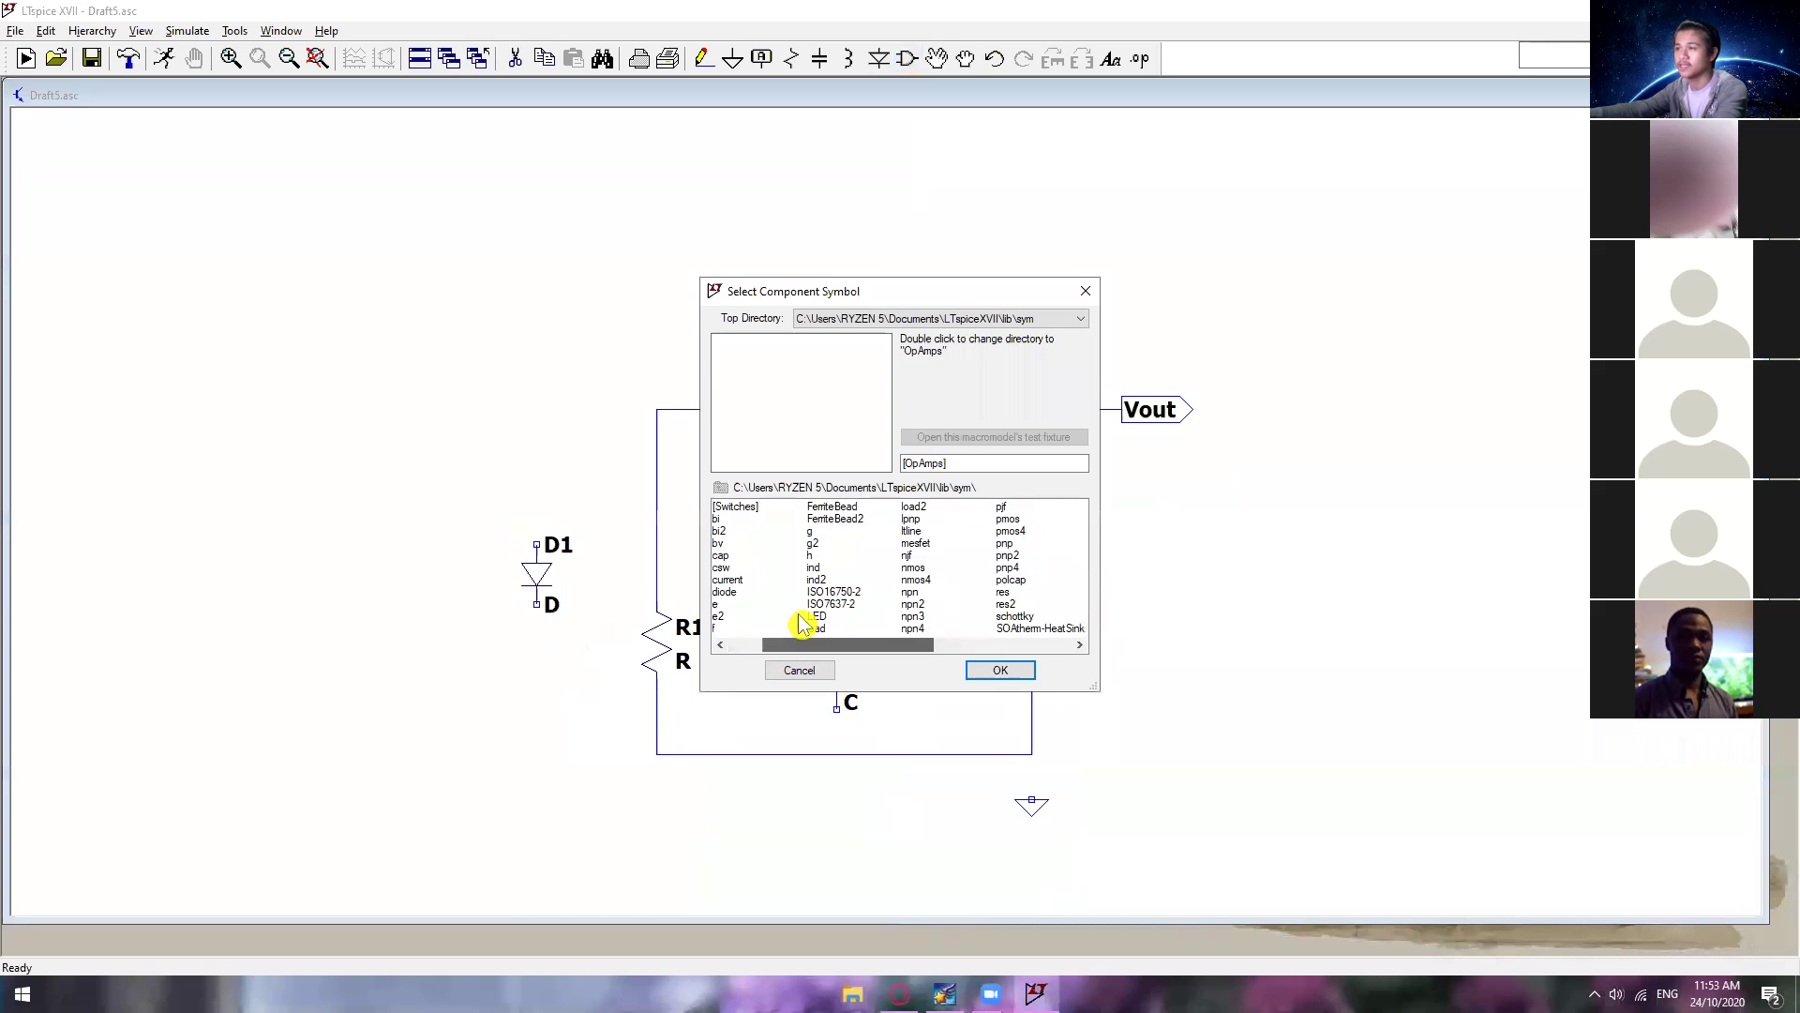
pyautogui.click(1085, 292)
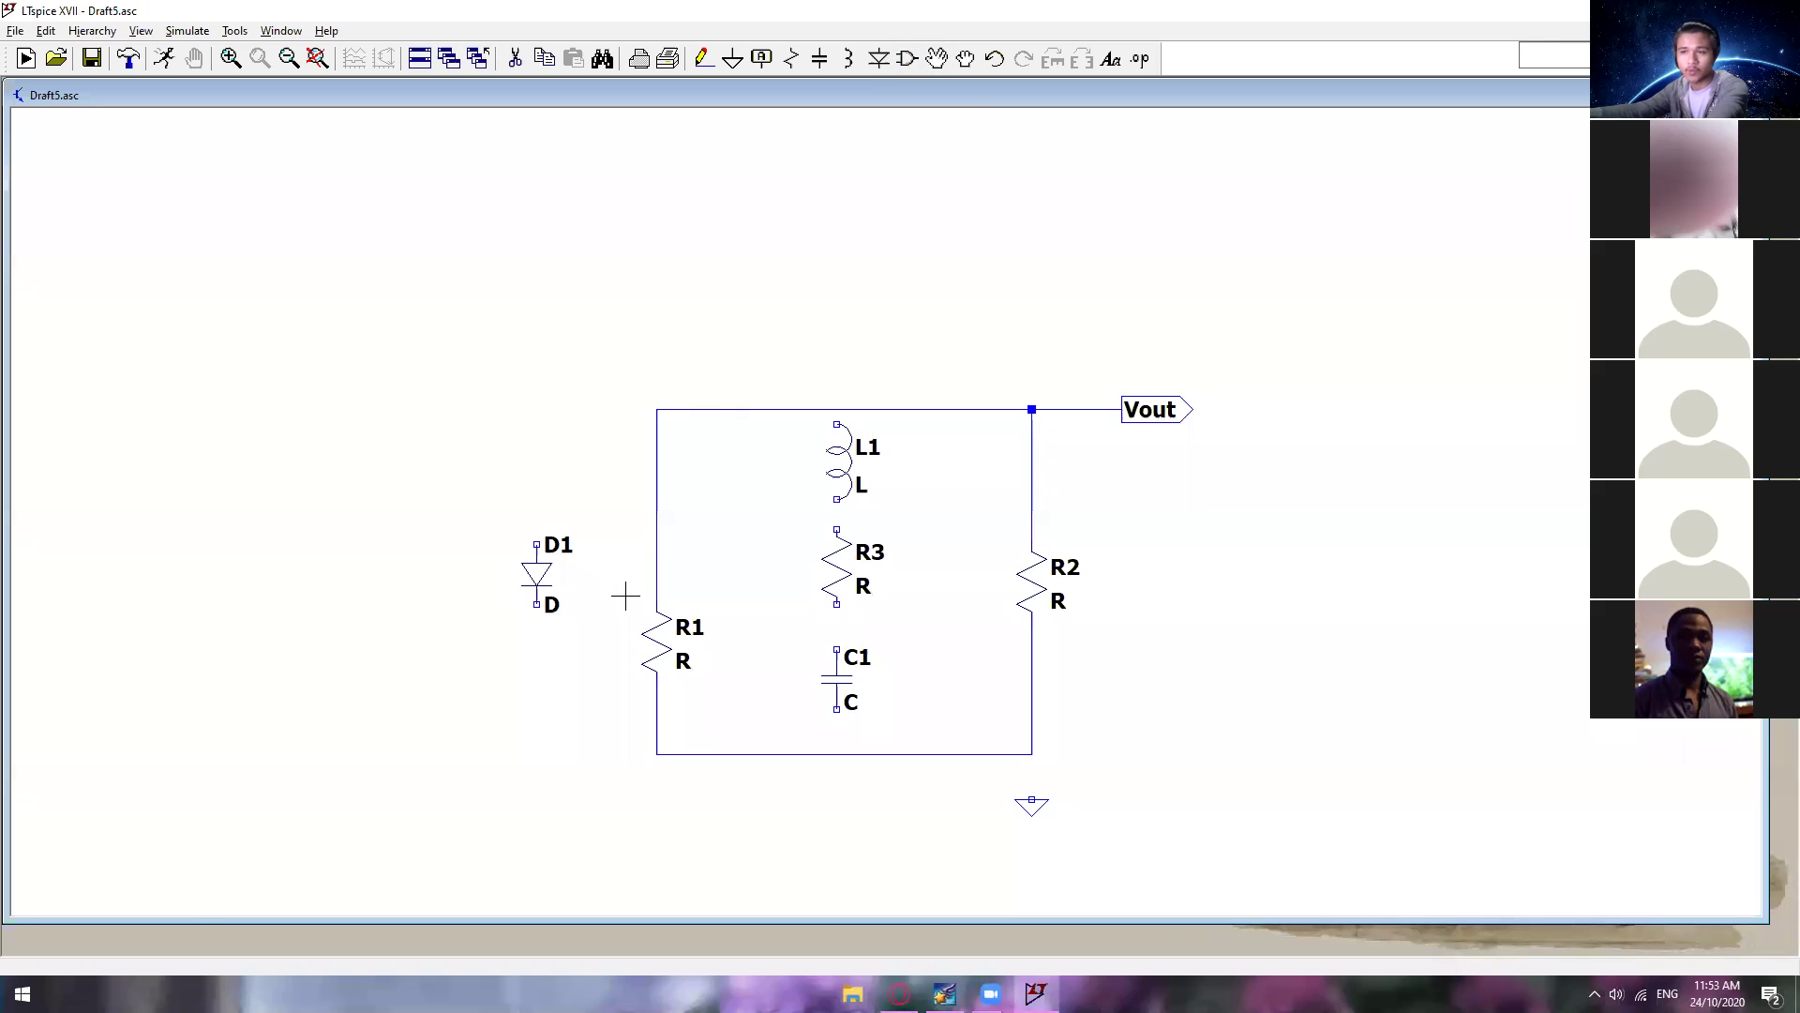
pyautogui.press('F2')
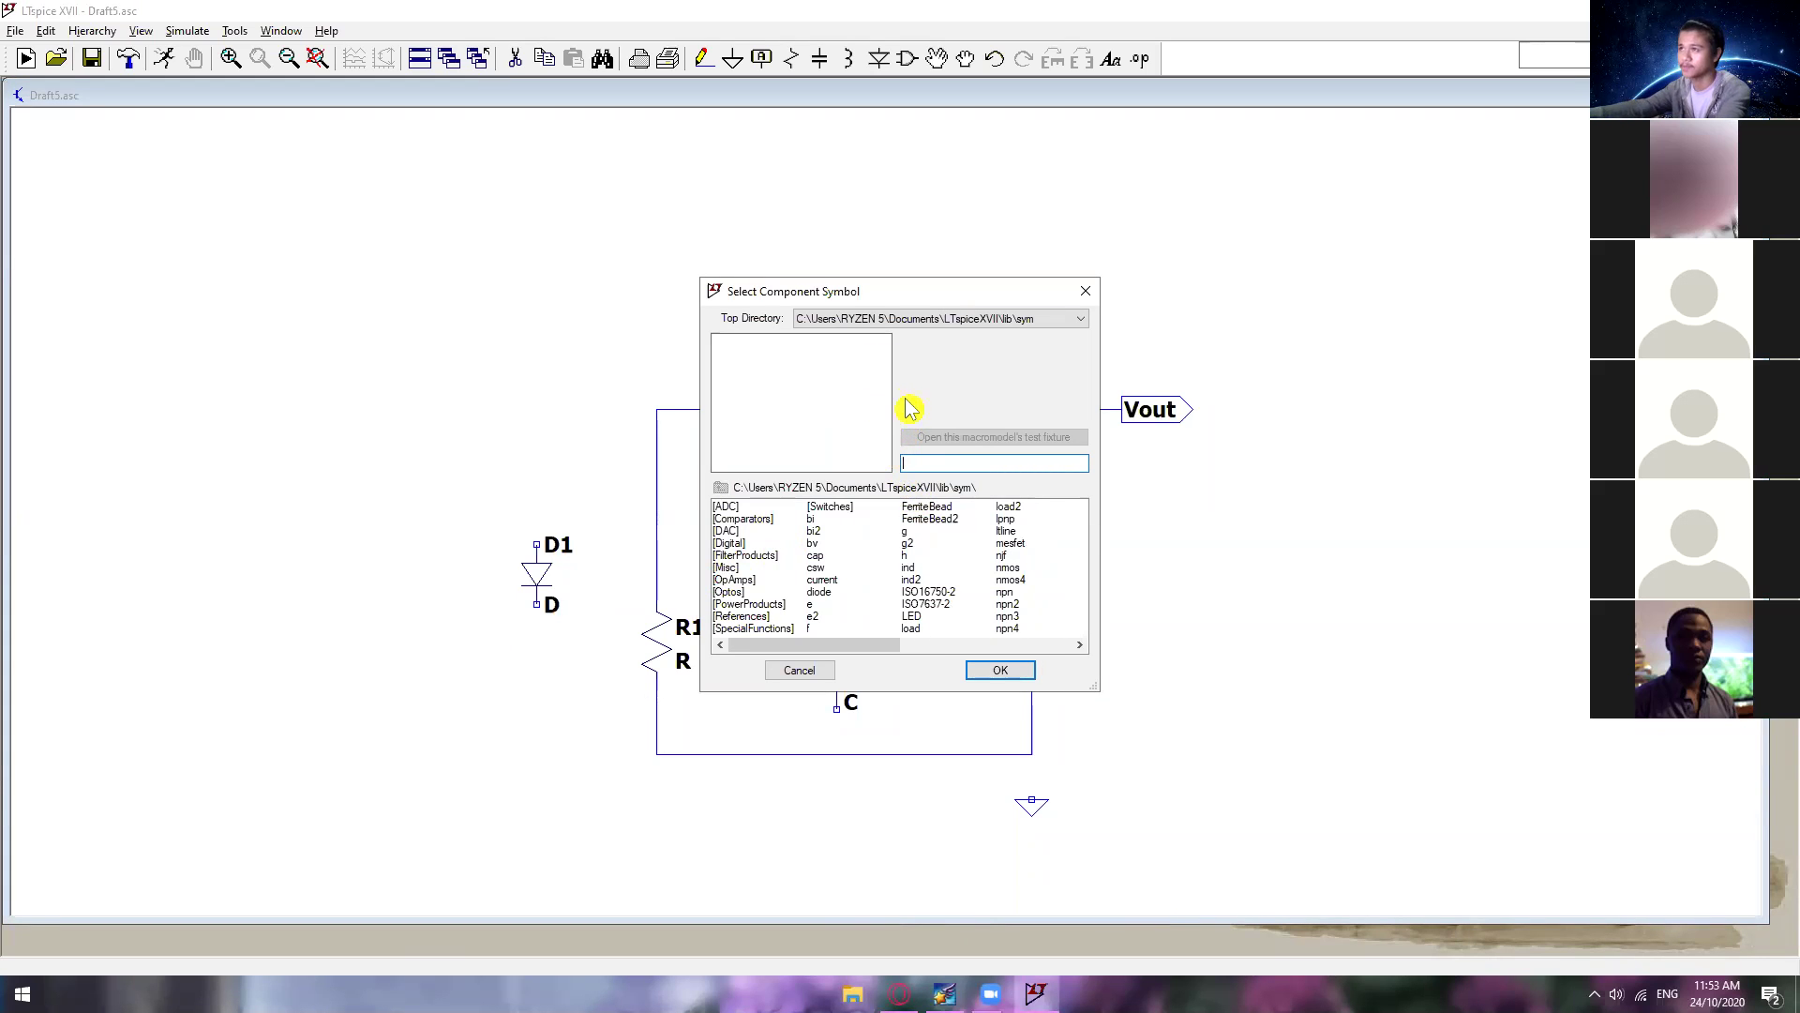
pyautogui.click(1085, 298)
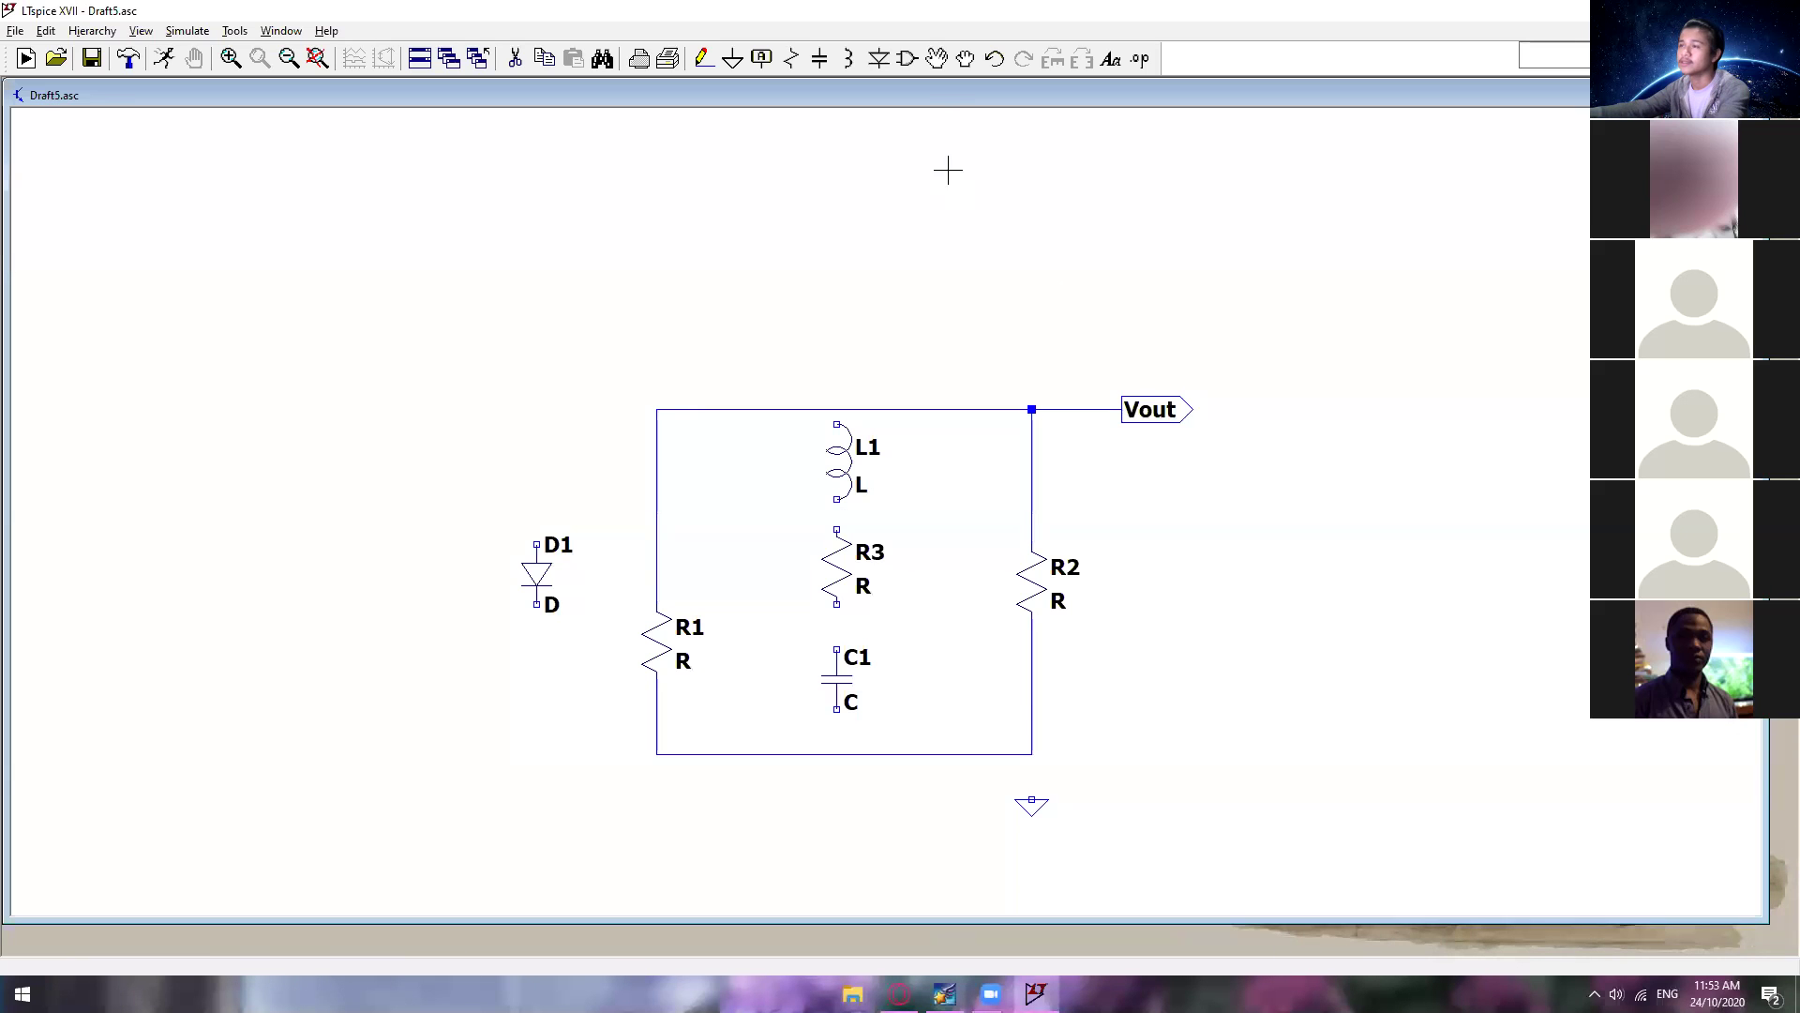
# Step: Move diode D1 from beside R1 to the right of R2
pyautogui.click(942, 60)
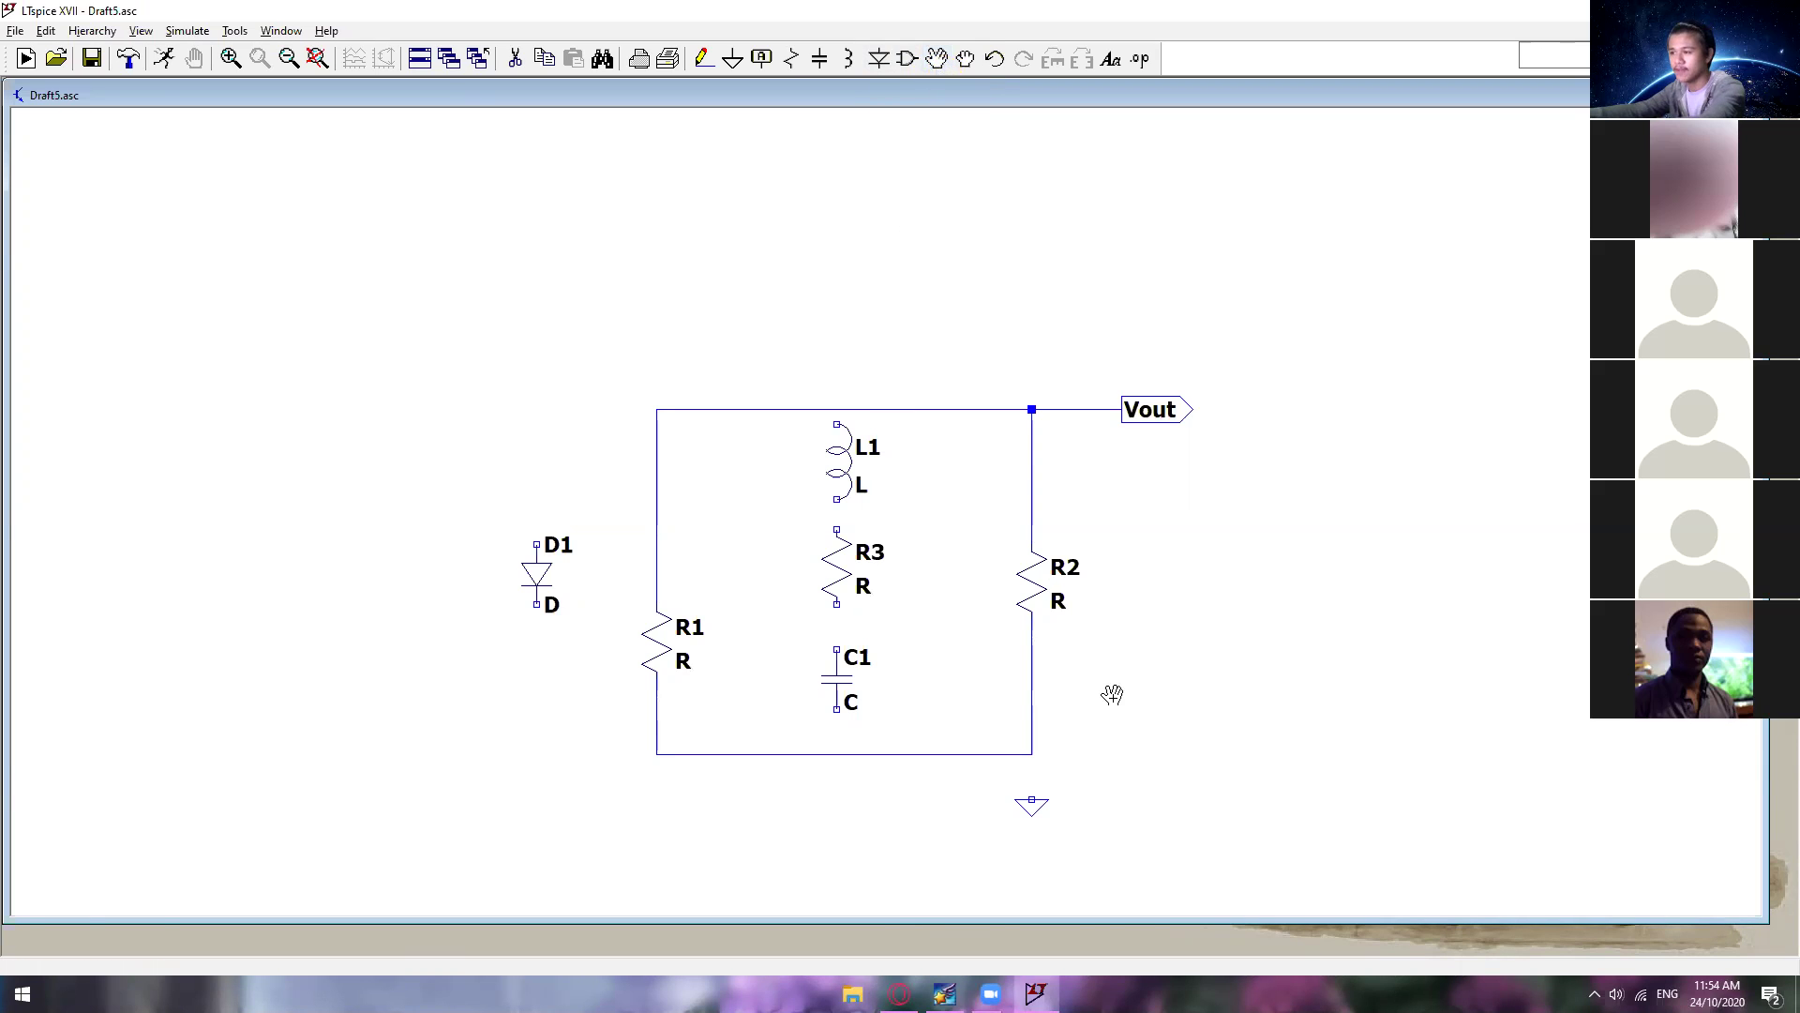
pyautogui.click(535, 574)
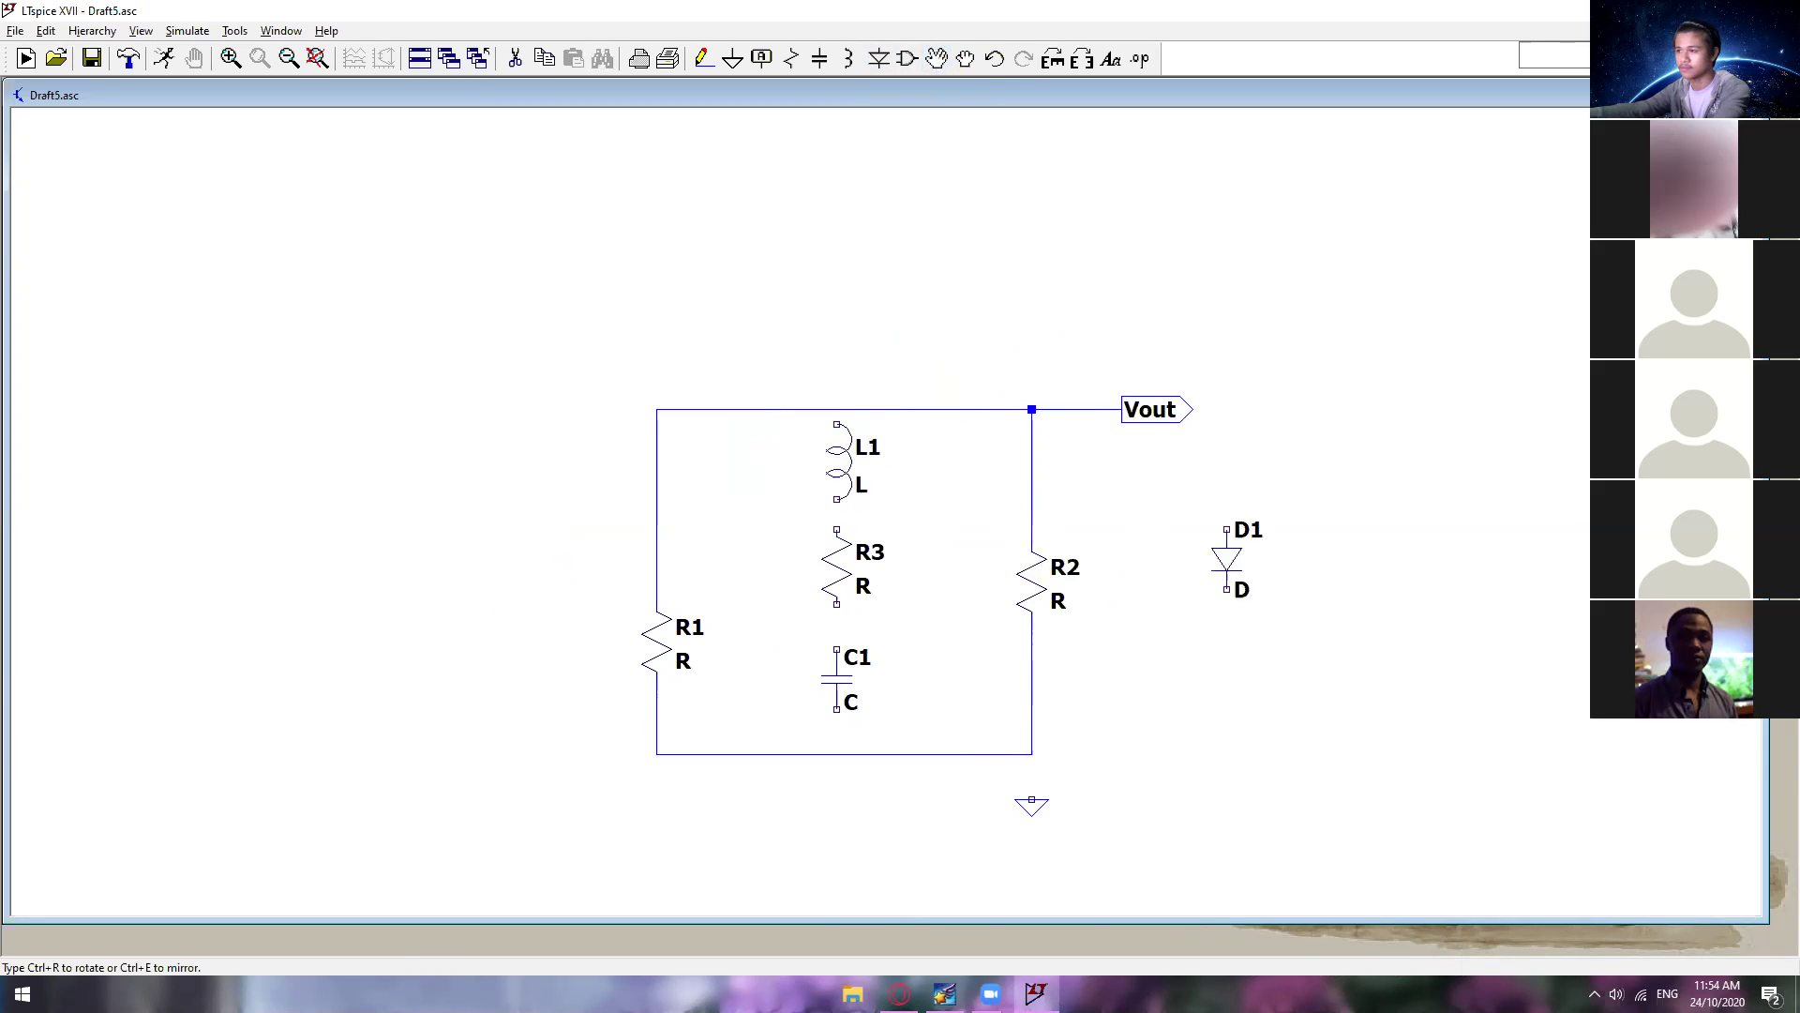
pyautogui.click(1227, 573)
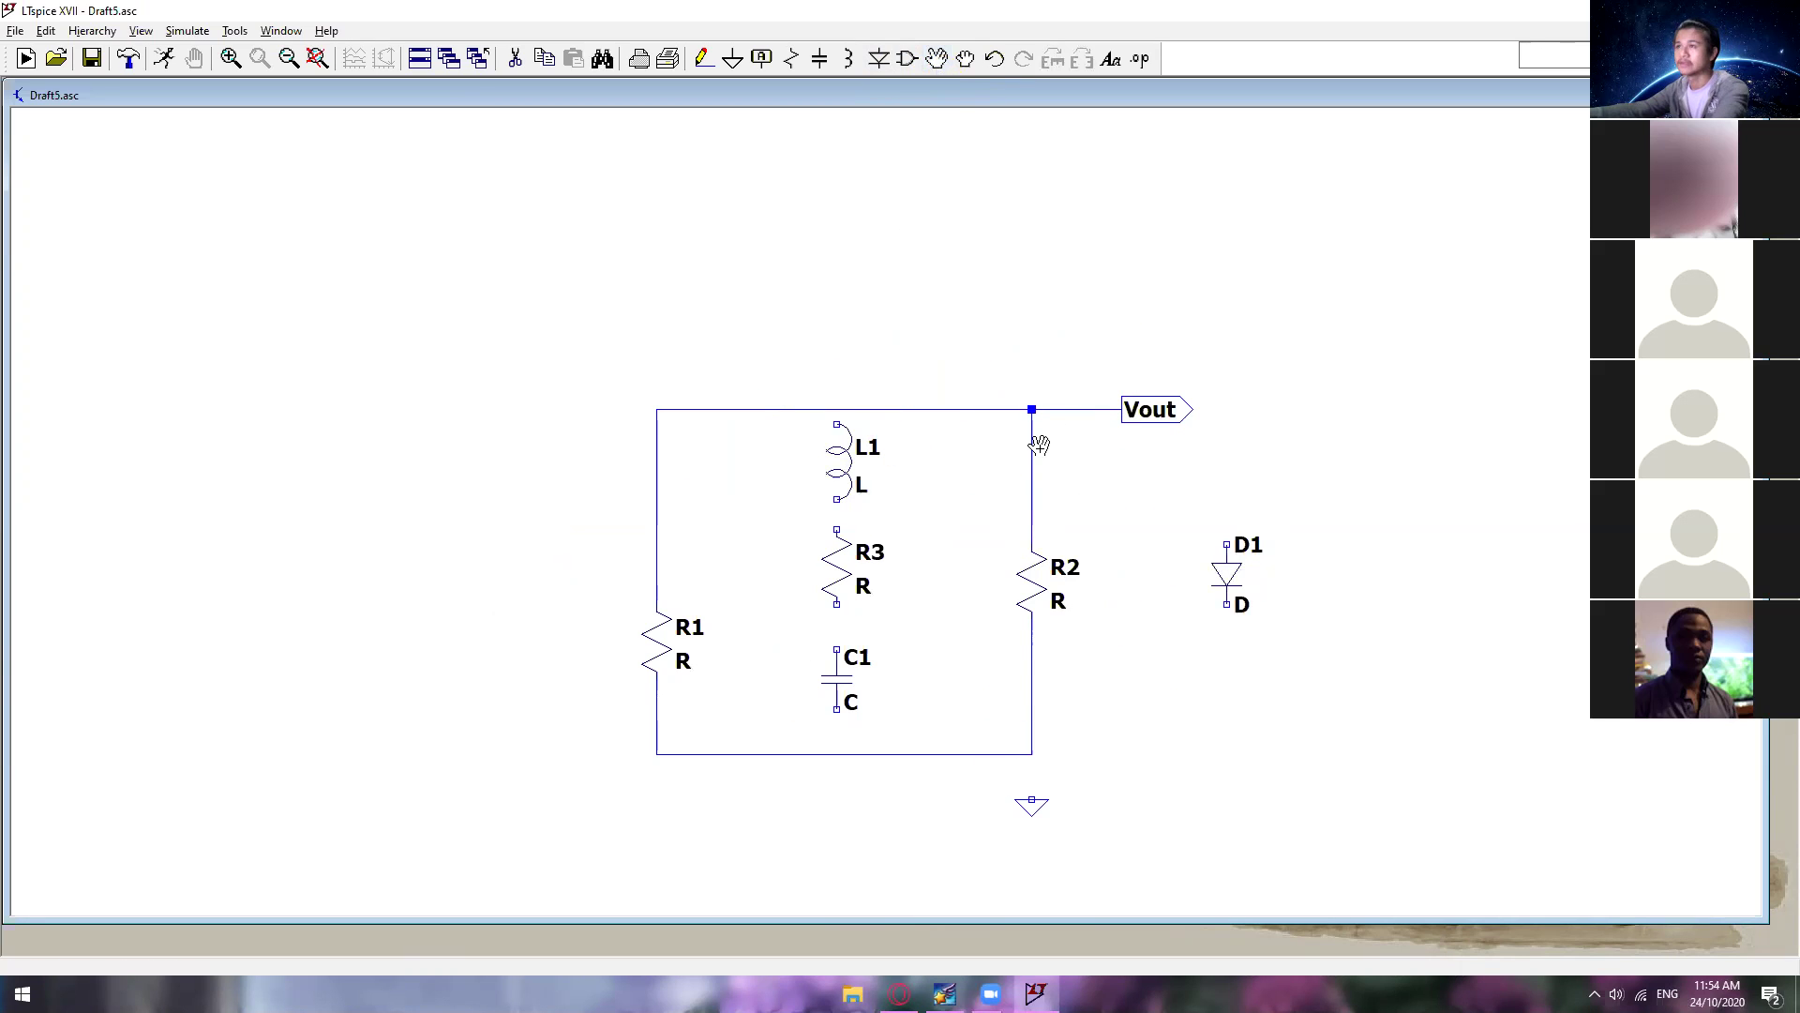
# Step: Drag the whole circuit as one group slightly to the right on the schematic
pyautogui.click(966, 62)
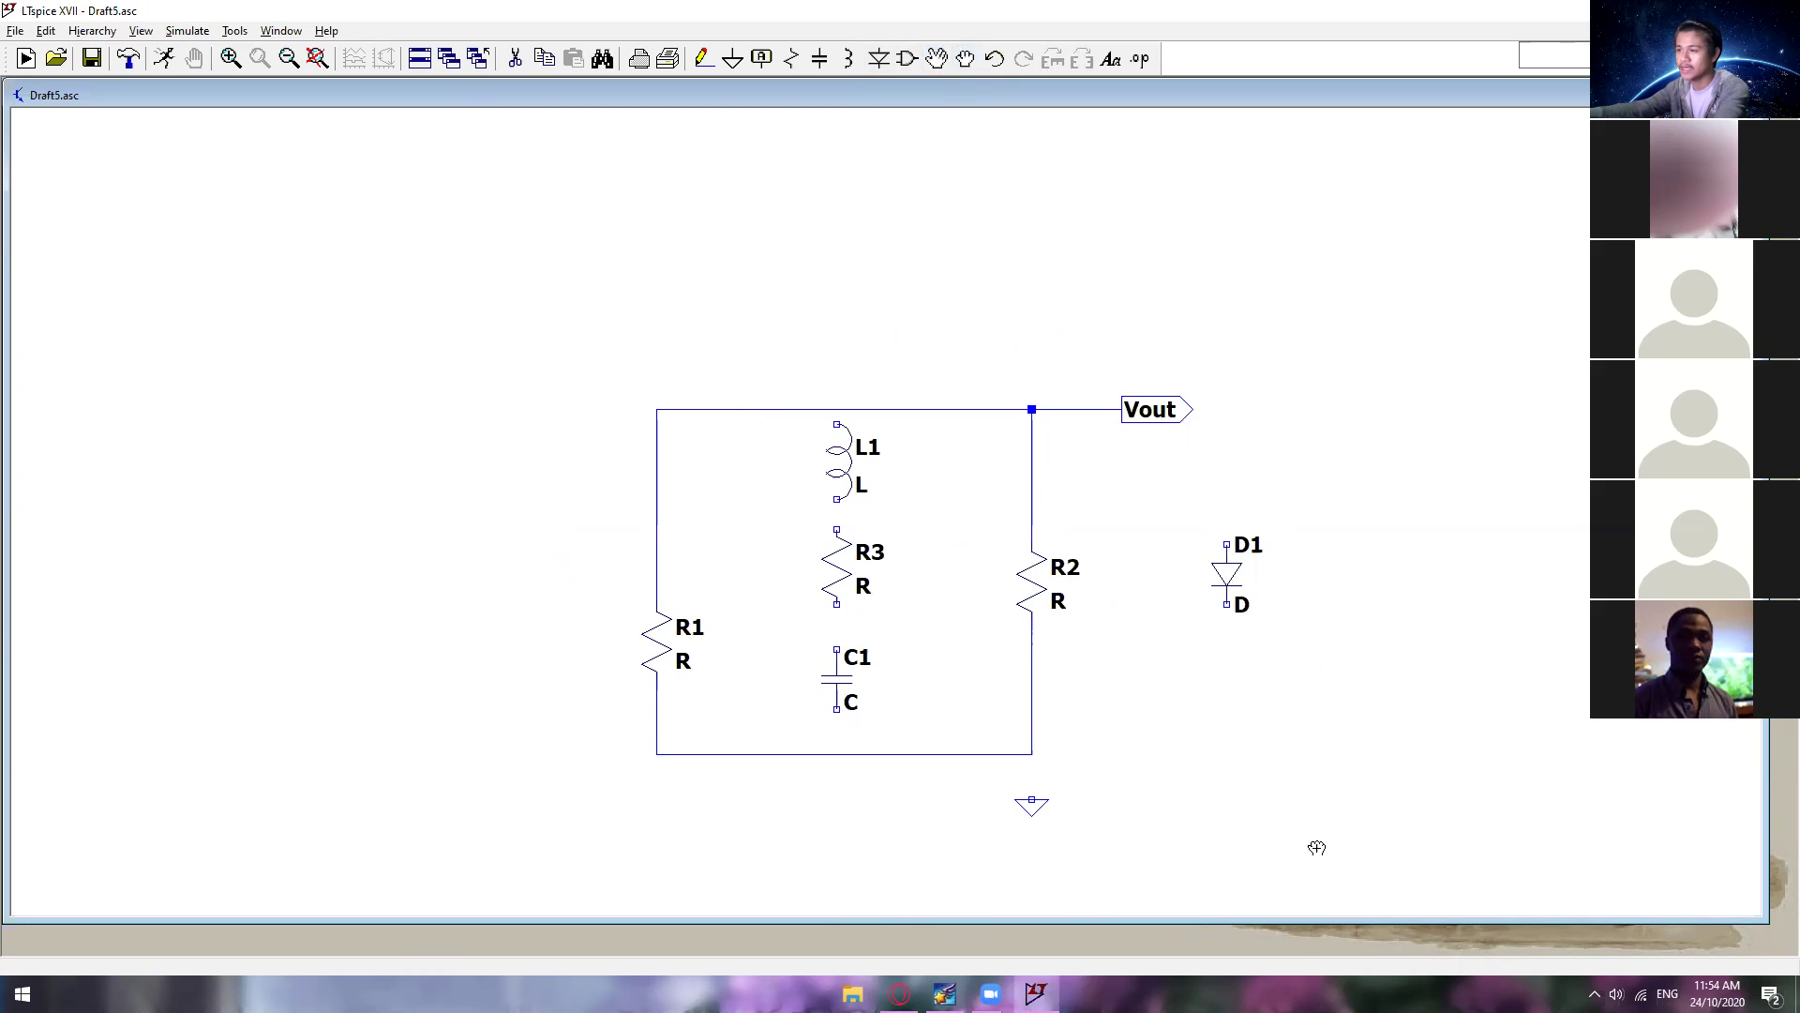
pyautogui.moveTo(1381, 857); pyautogui.dragTo(599, 360)
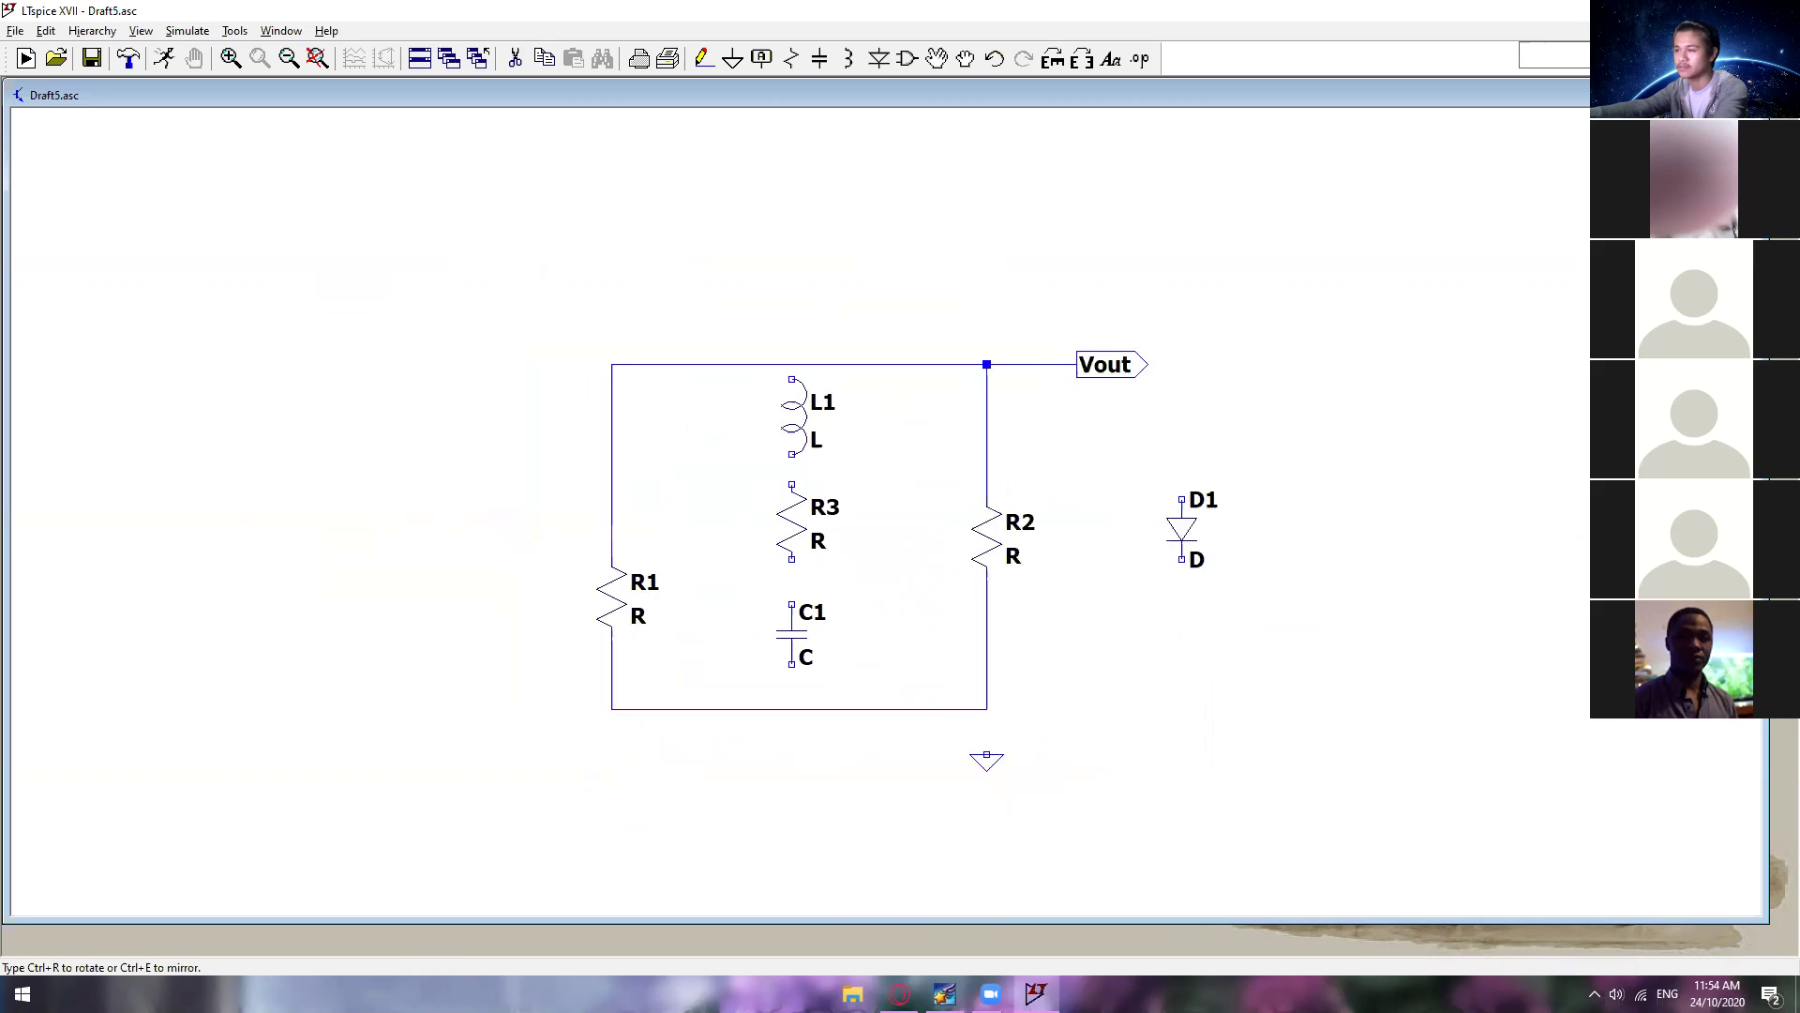
pyautogui.moveTo(525, 600); pyautogui.dragTo(975, 510)
pyautogui.press('Escape')
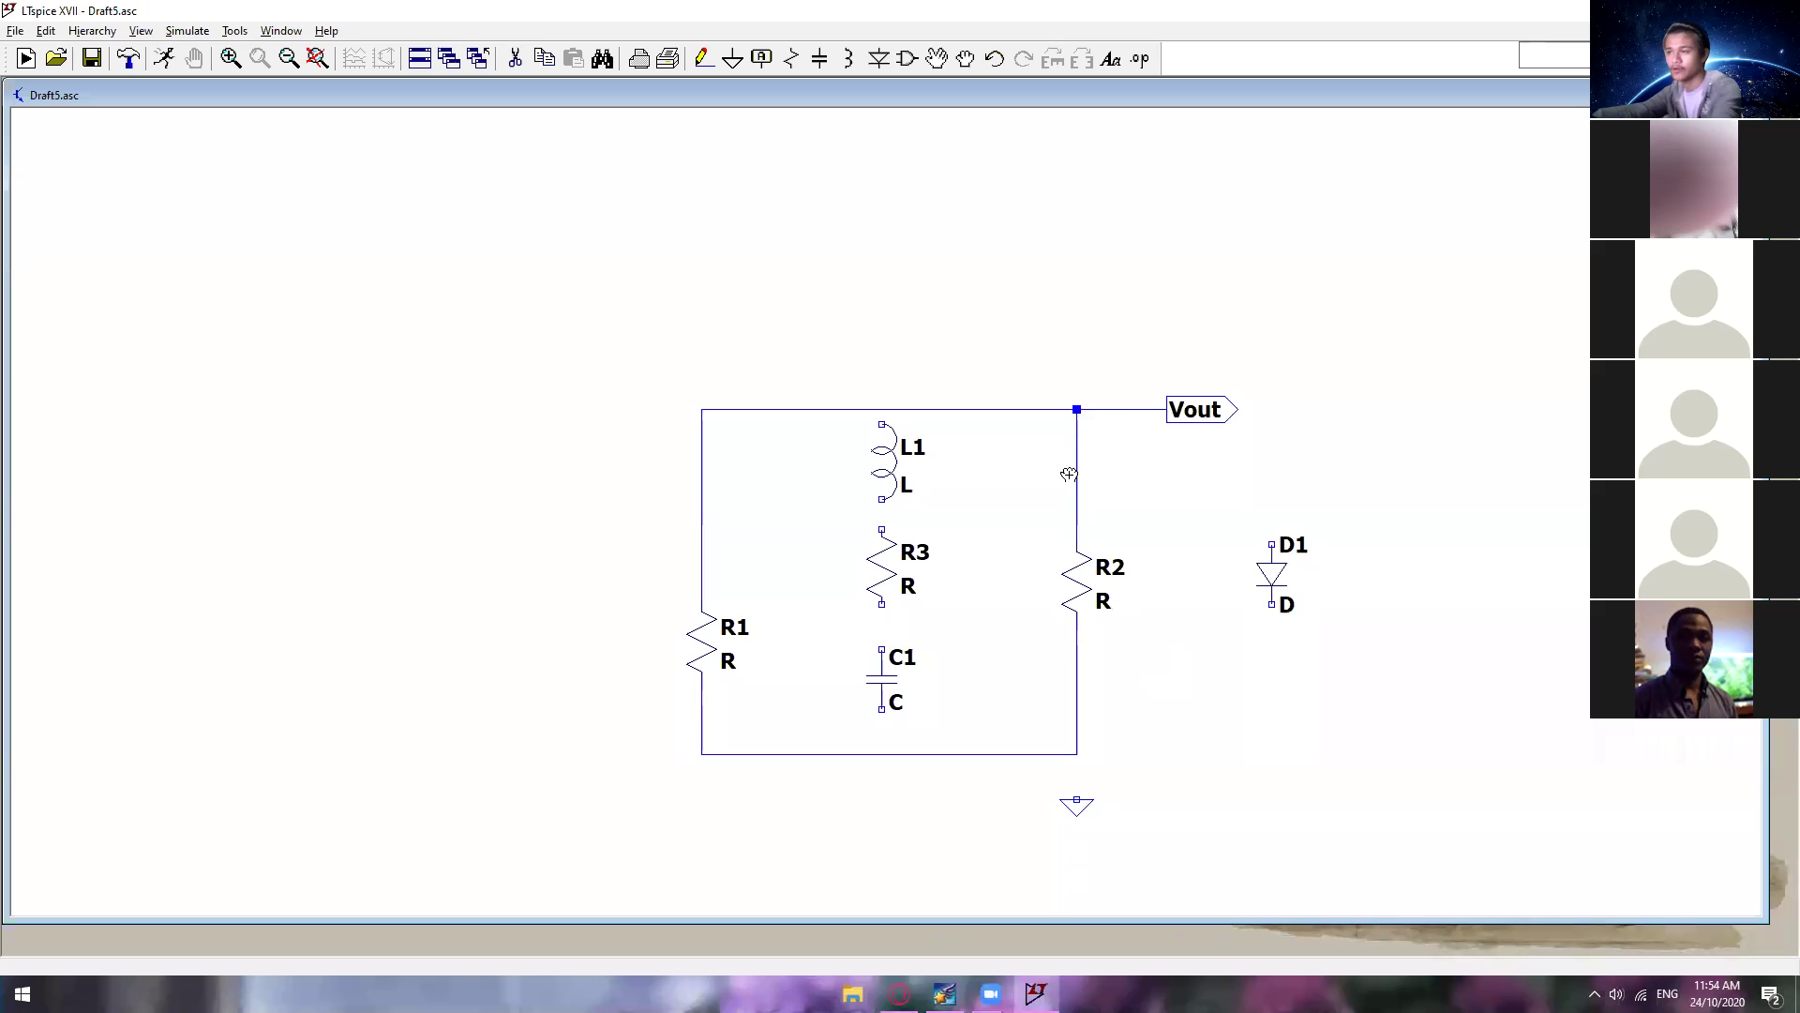
# Step: Undo the circuit drag, the diode move and the diode placement, and redo only the diode placement
pyautogui.click(996, 59)
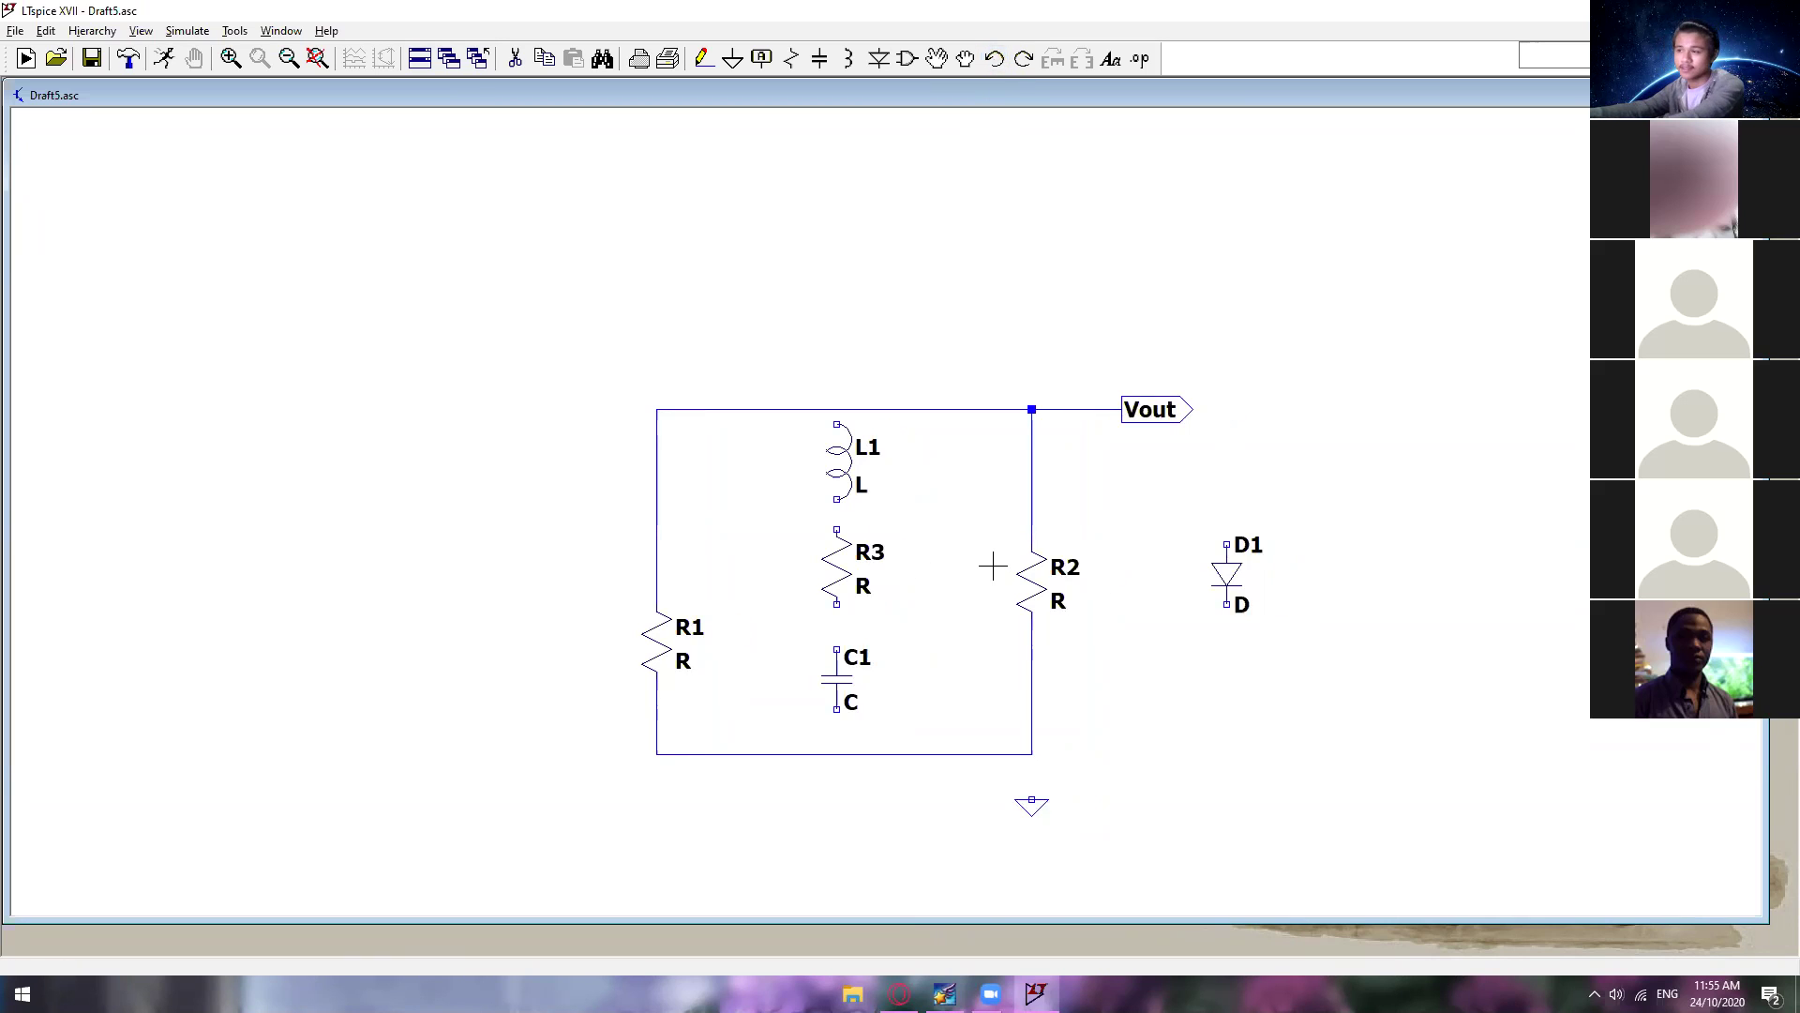
pyautogui.press('F9')
pyautogui.press('F9')
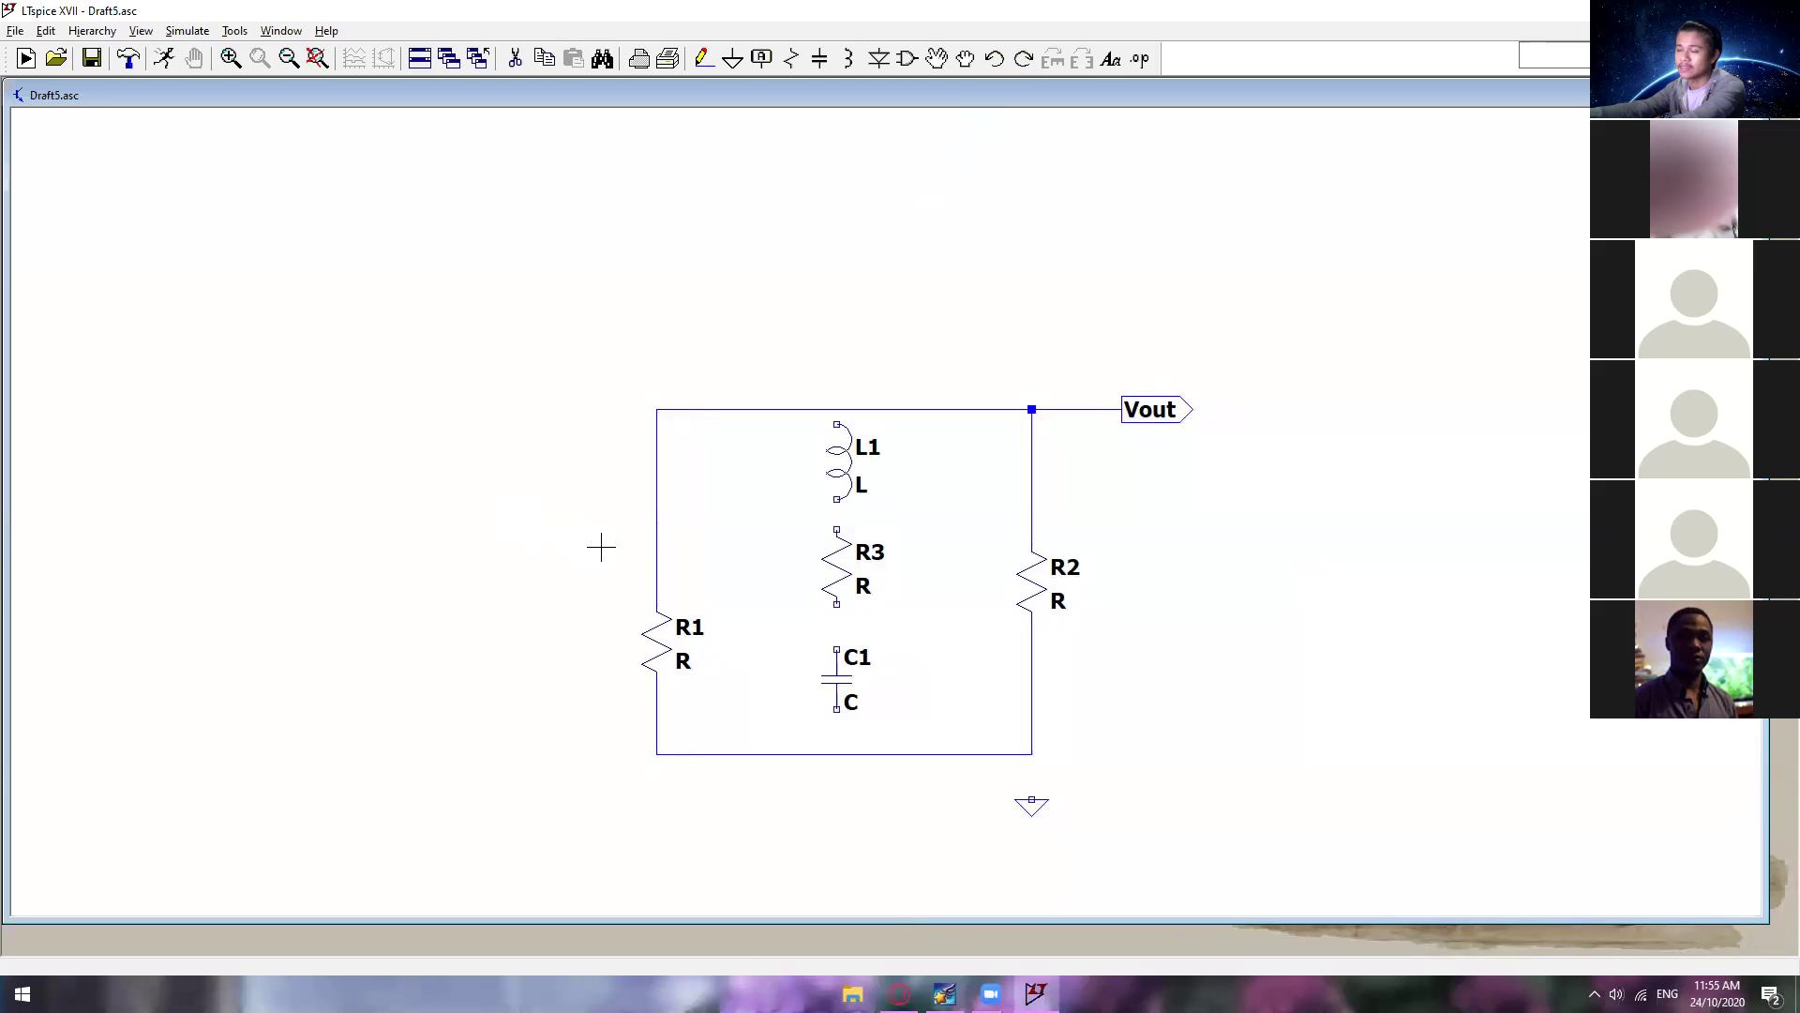
pyautogui.click(1024, 60)
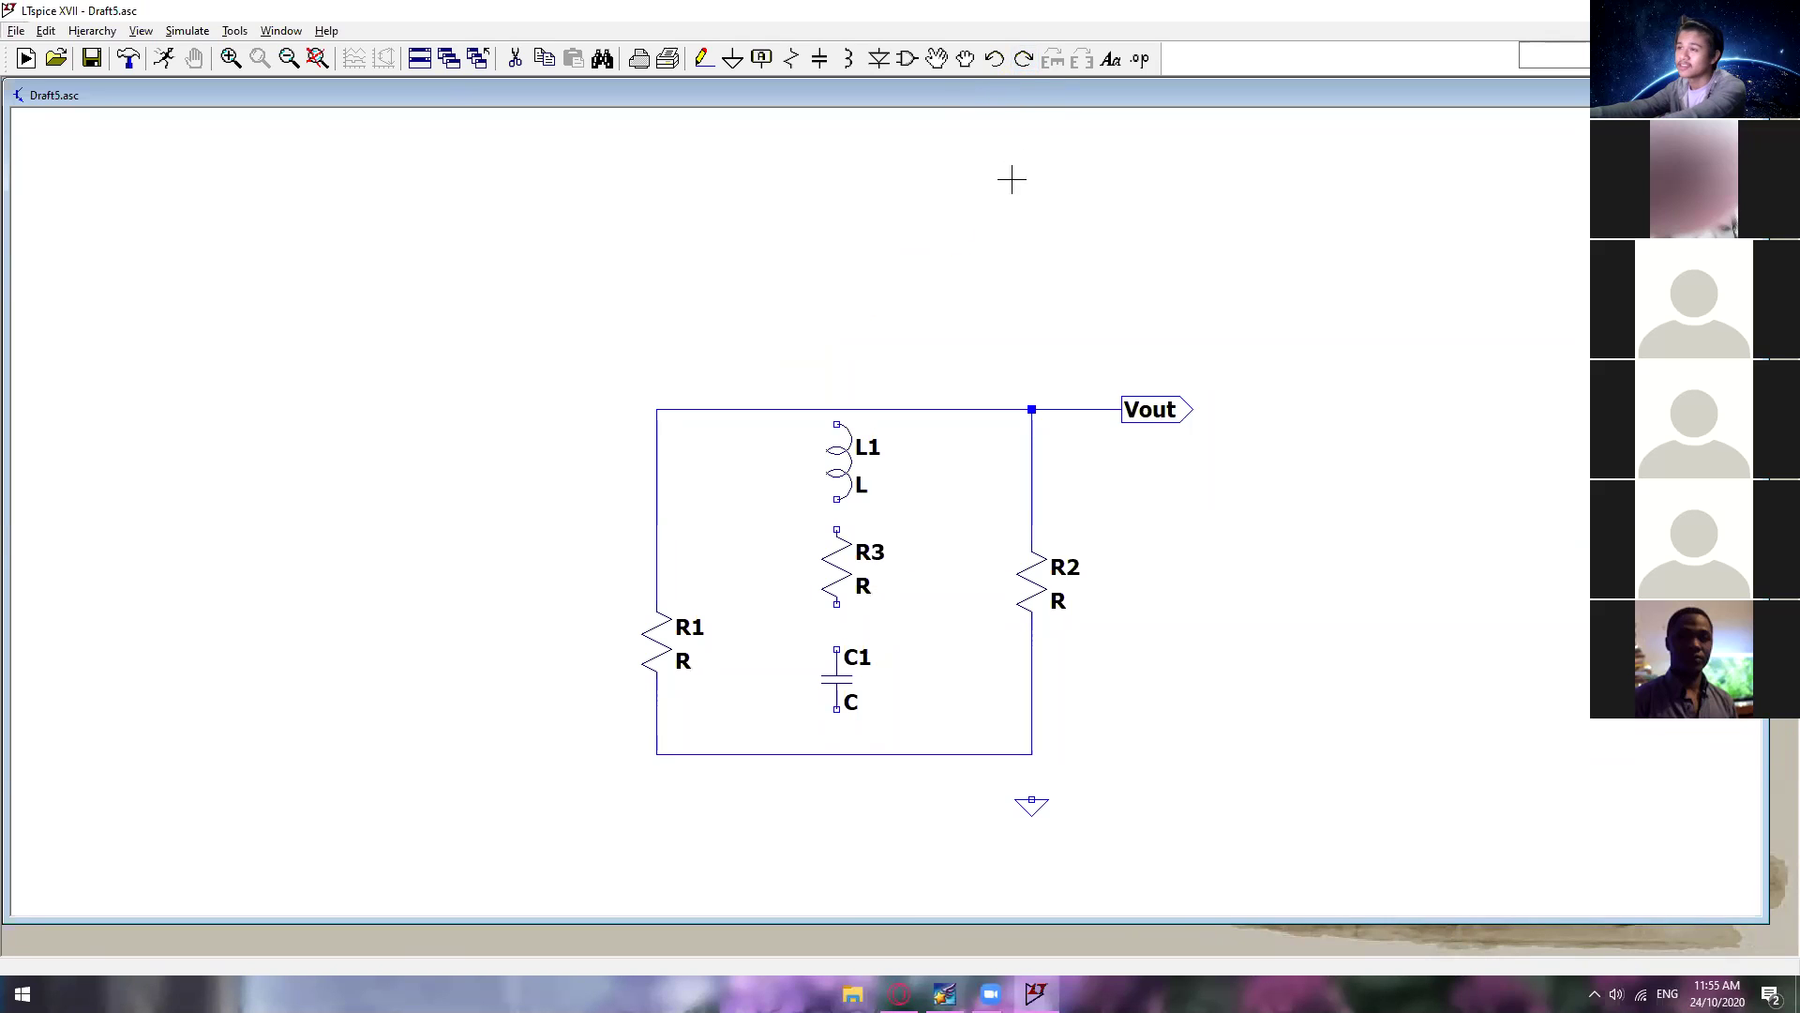
pyautogui.click(1017, 65)
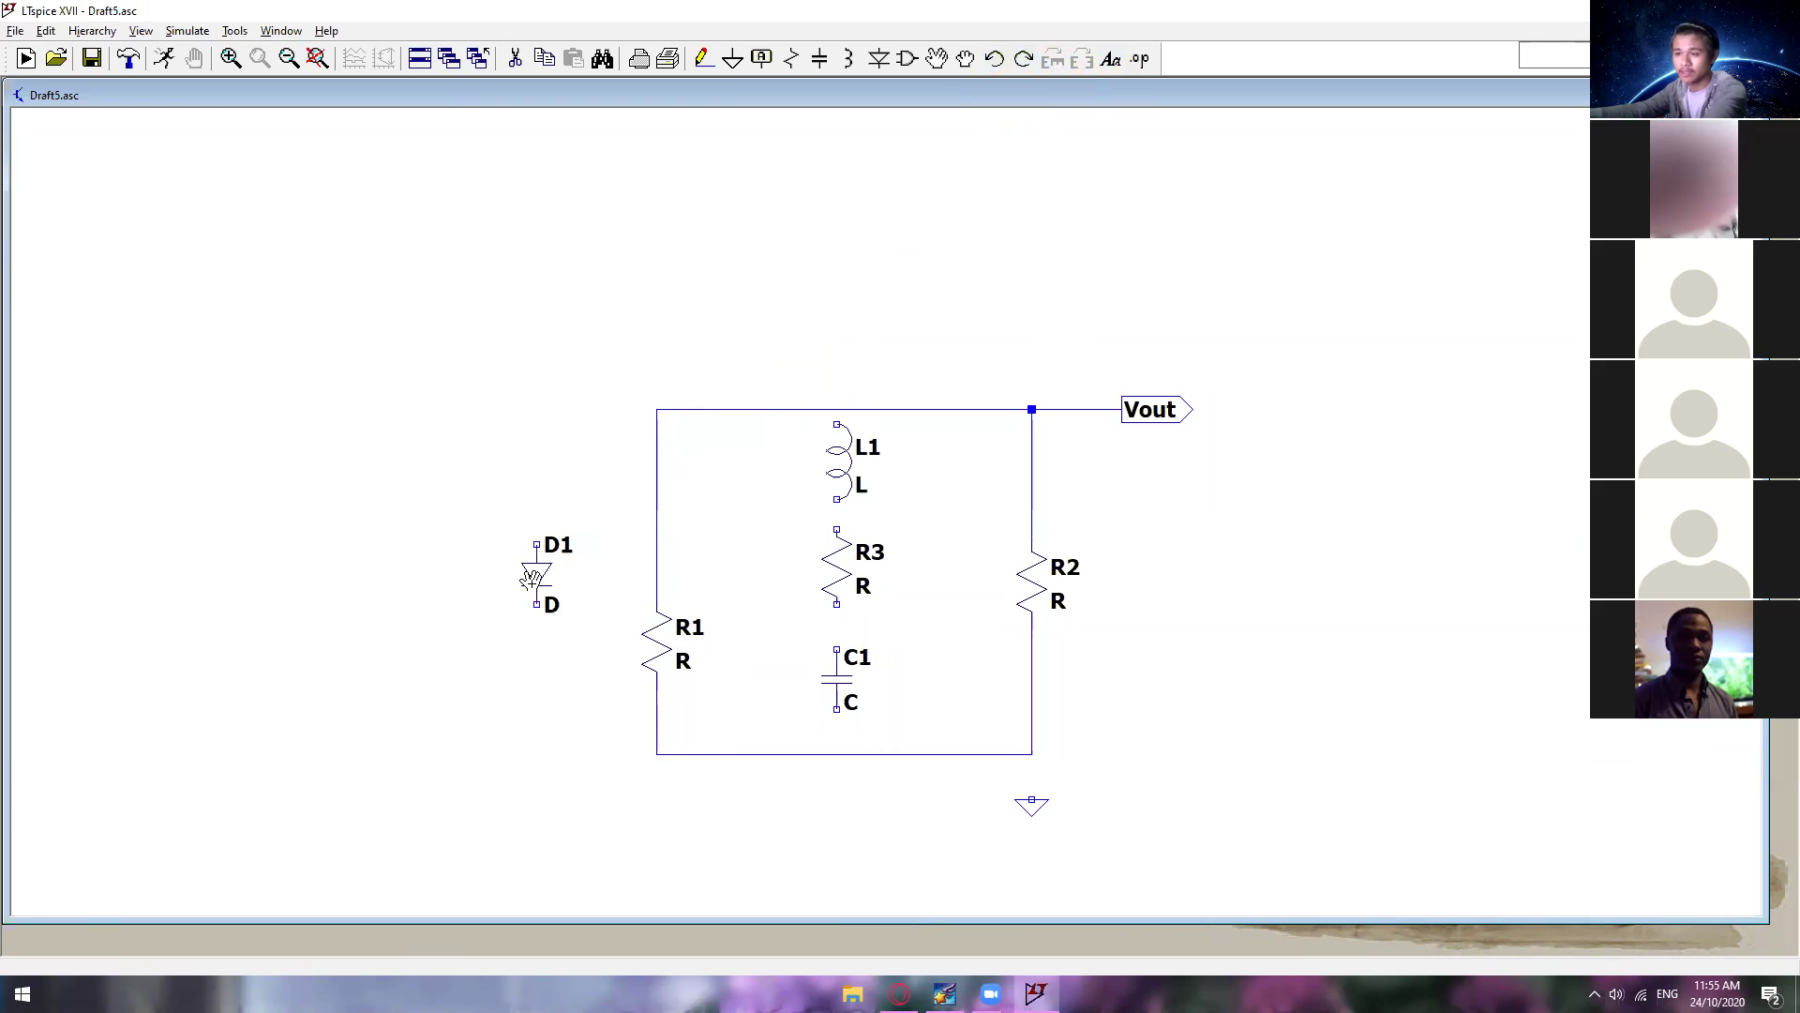
# Step: Move diode D1 above the loop's upper wire, rotated to lie horizontally and point right
pyautogui.moveTo(536, 576)
pyautogui.mouseDown()
pyautogui.moveTo(449, 576)
pyautogui.moveTo(552, 576)
pyautogui.moveTo(474, 576)
pyautogui.moveTo(627, 505)
pyautogui.moveTo(536, 561)
pyautogui.mouseUp()
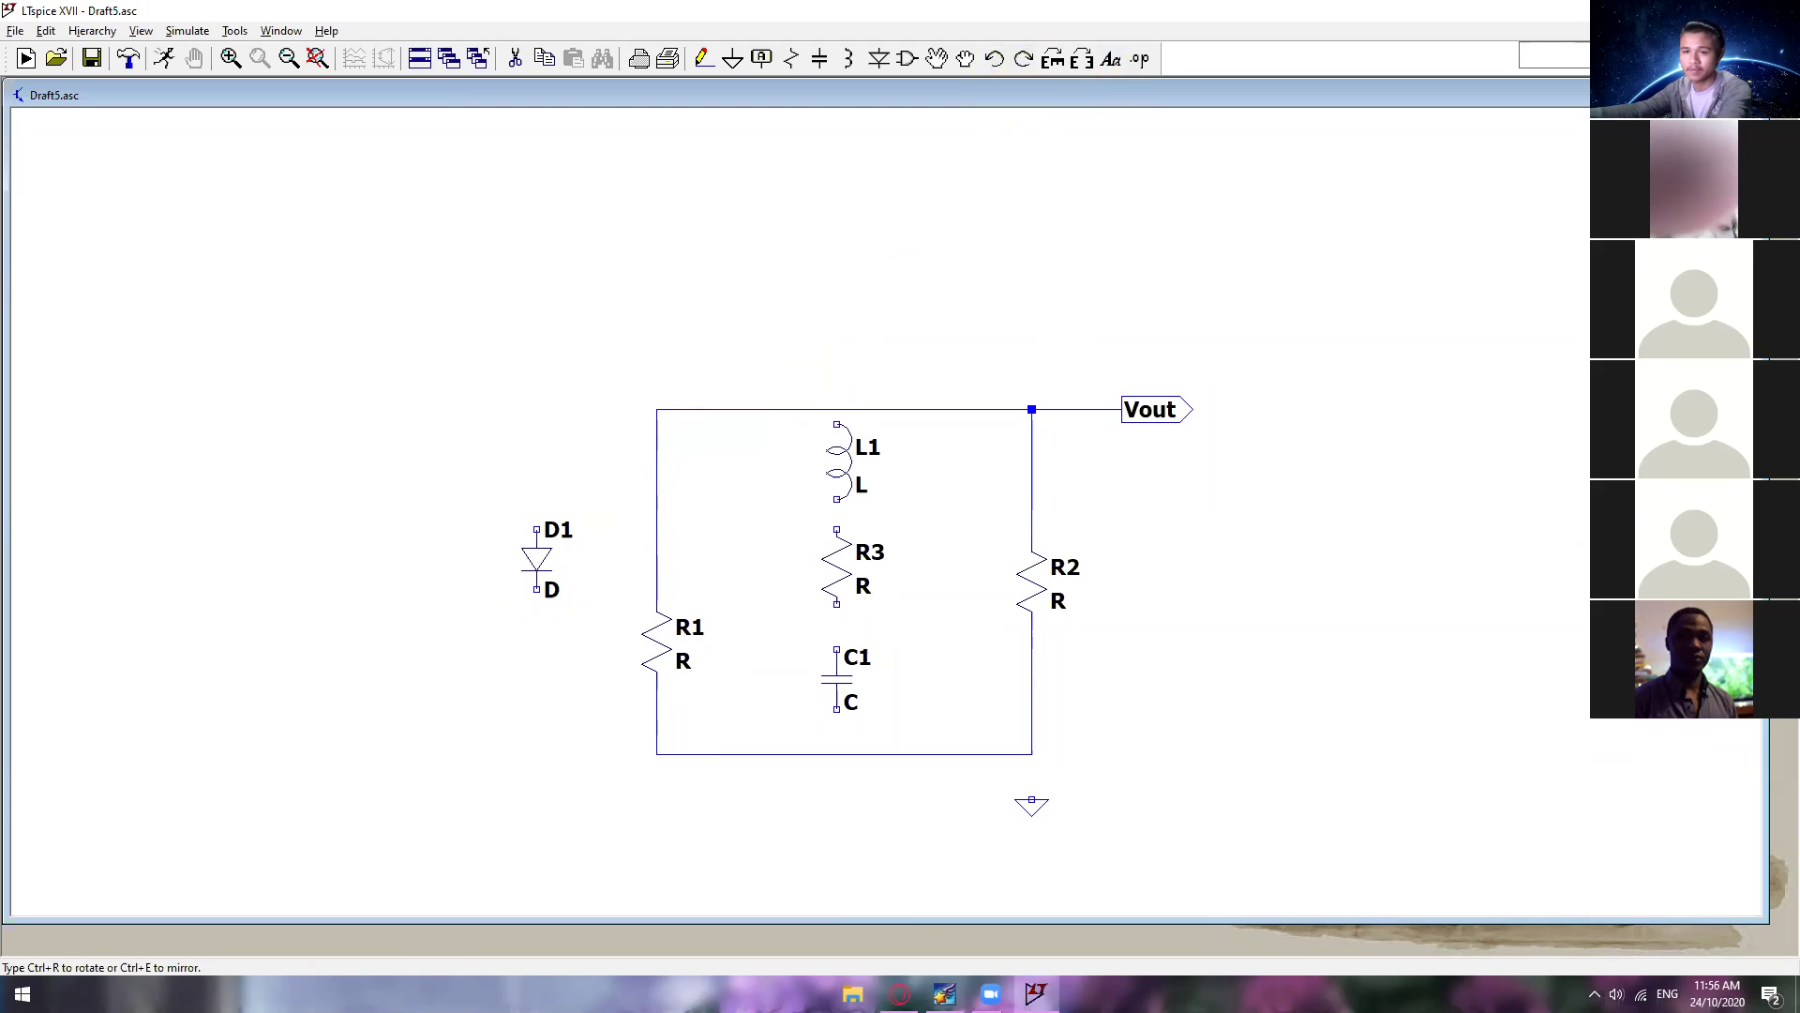
pyautogui.hotkey('ctrl', 'r')
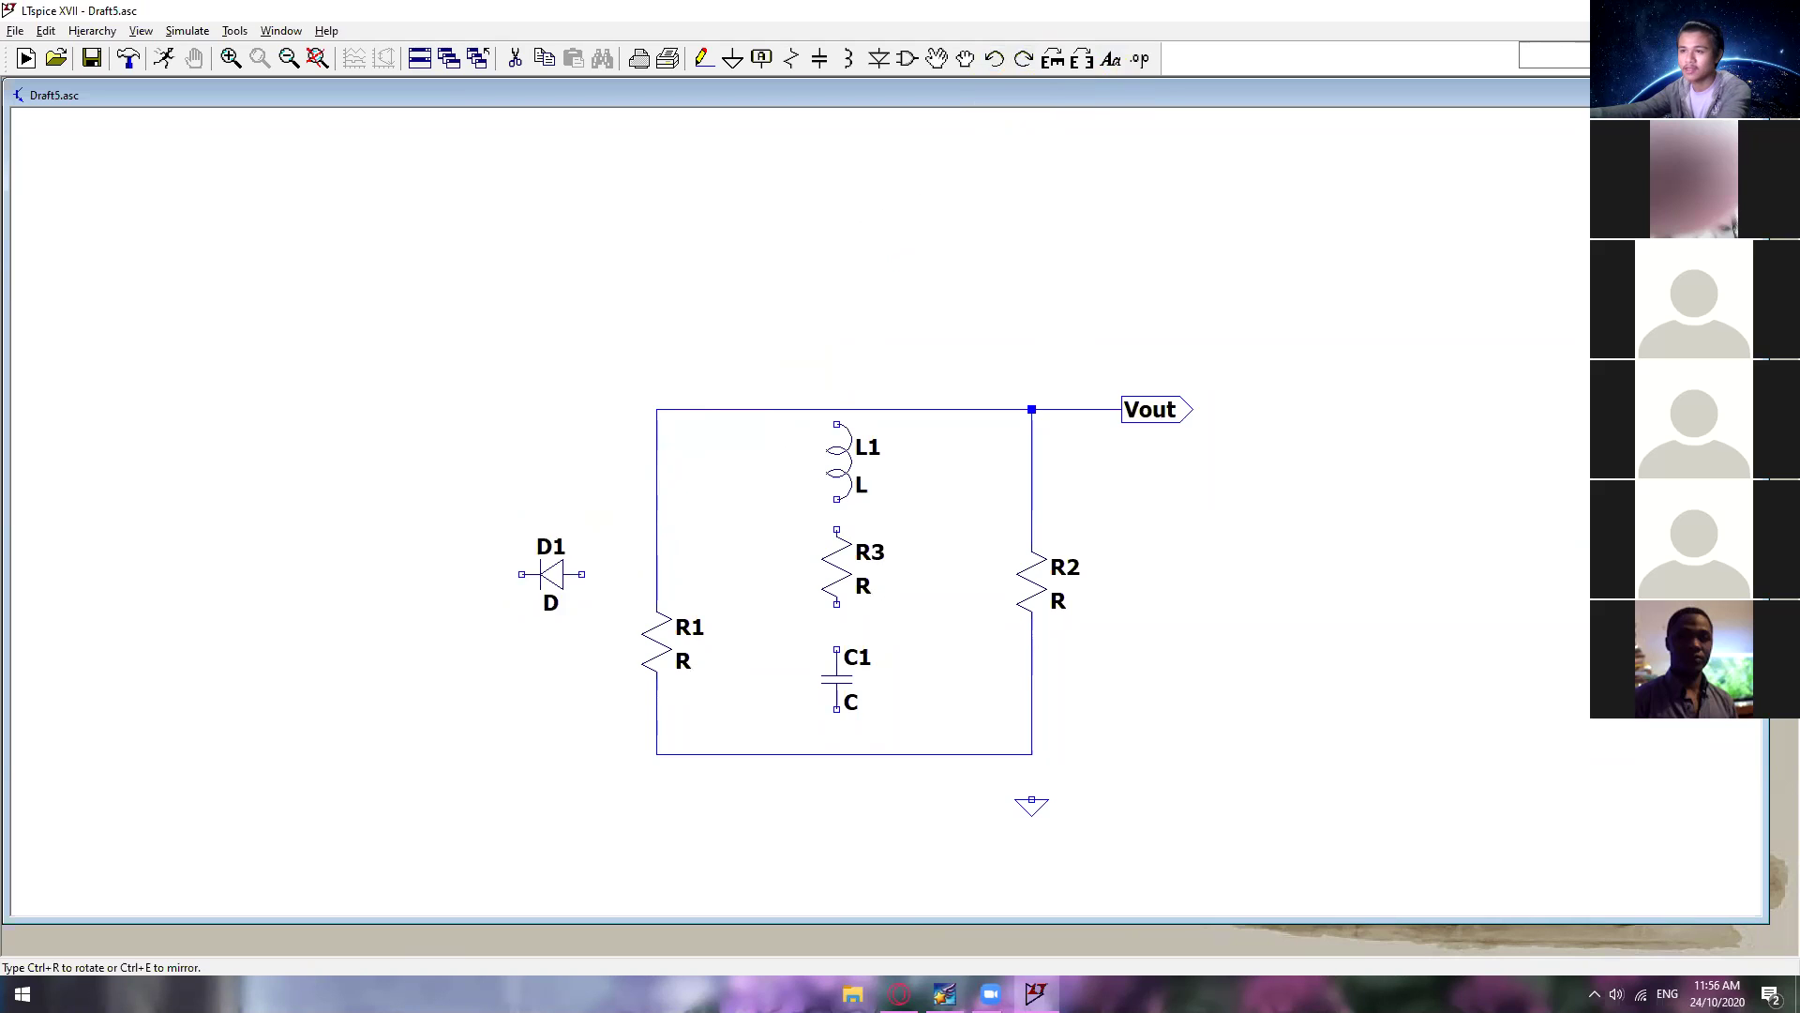
pyautogui.hotkey('ctrl', 'r')
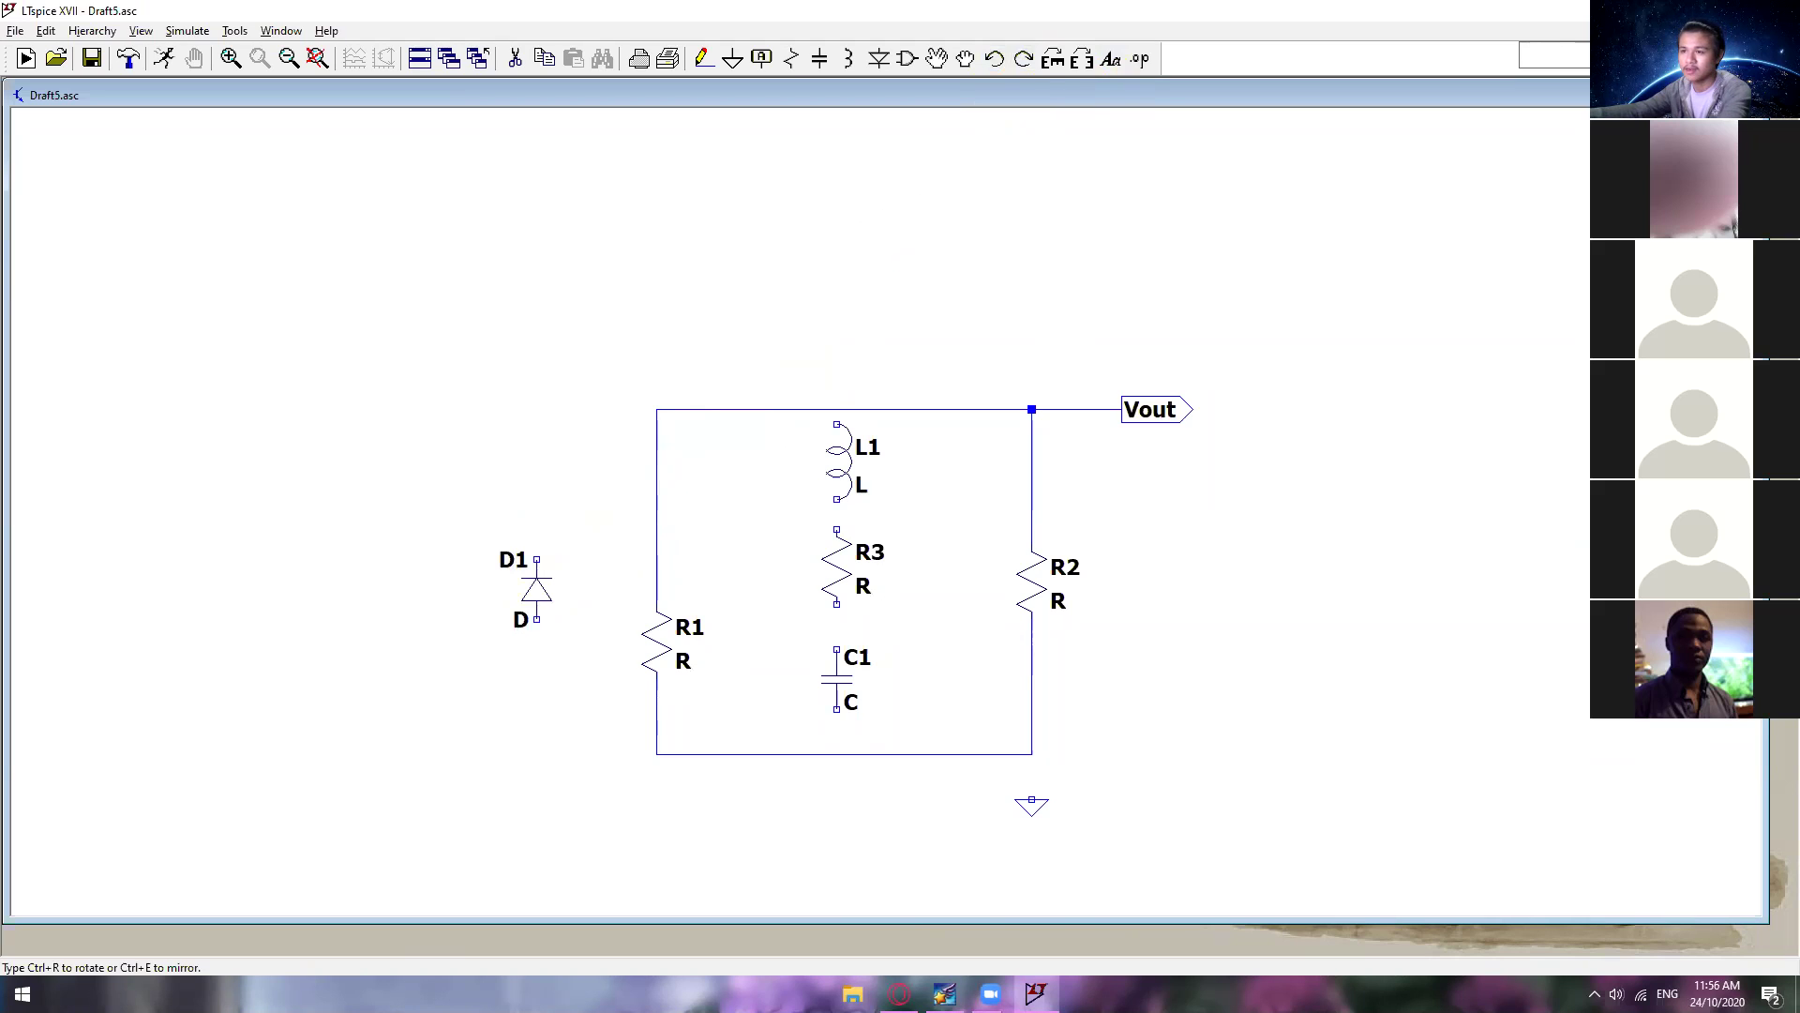
pyautogui.hotkey('ctrl', 'r')
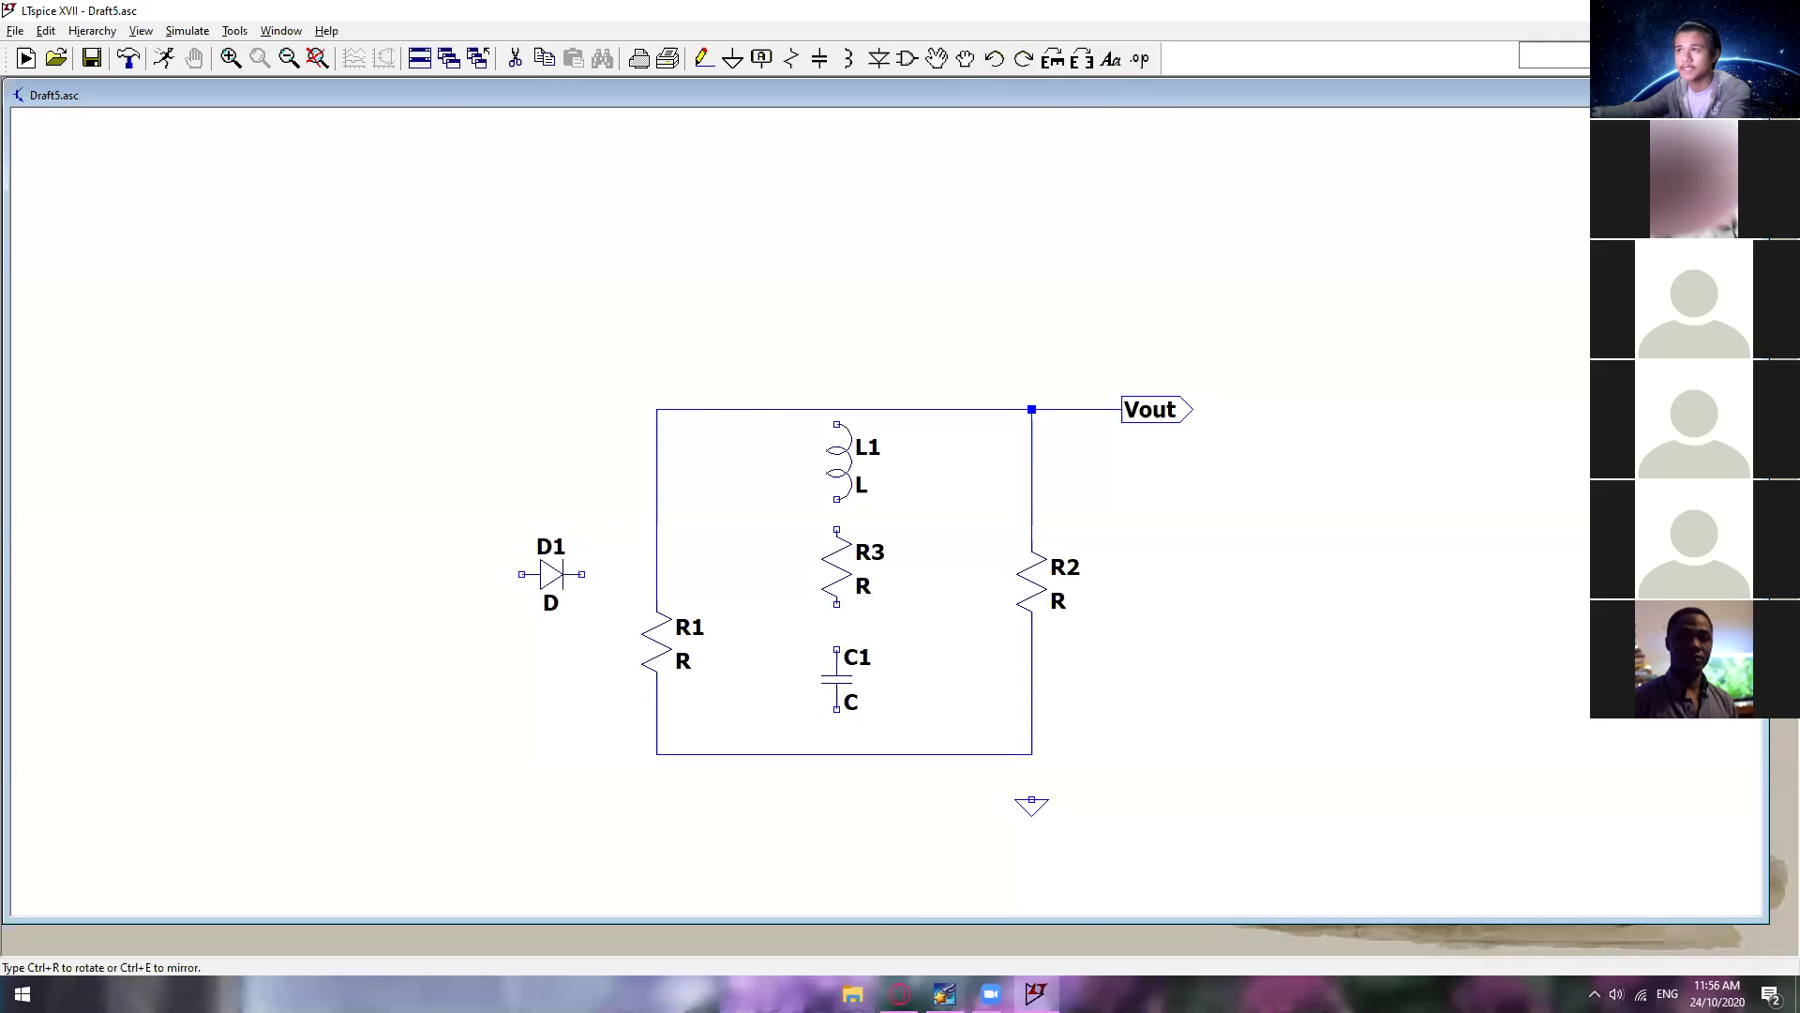
pyautogui.hotkey('ctrl', 'r')
pyautogui.hotkey('ctrl', 'r')
pyautogui.hotkey('ctrl', 'r')
pyautogui.hotkey('ctrl', 'r')
pyautogui.hotkey('ctrl', 'r')
pyautogui.hotkey('ctrl', 'r')
pyautogui.click(865, 304)
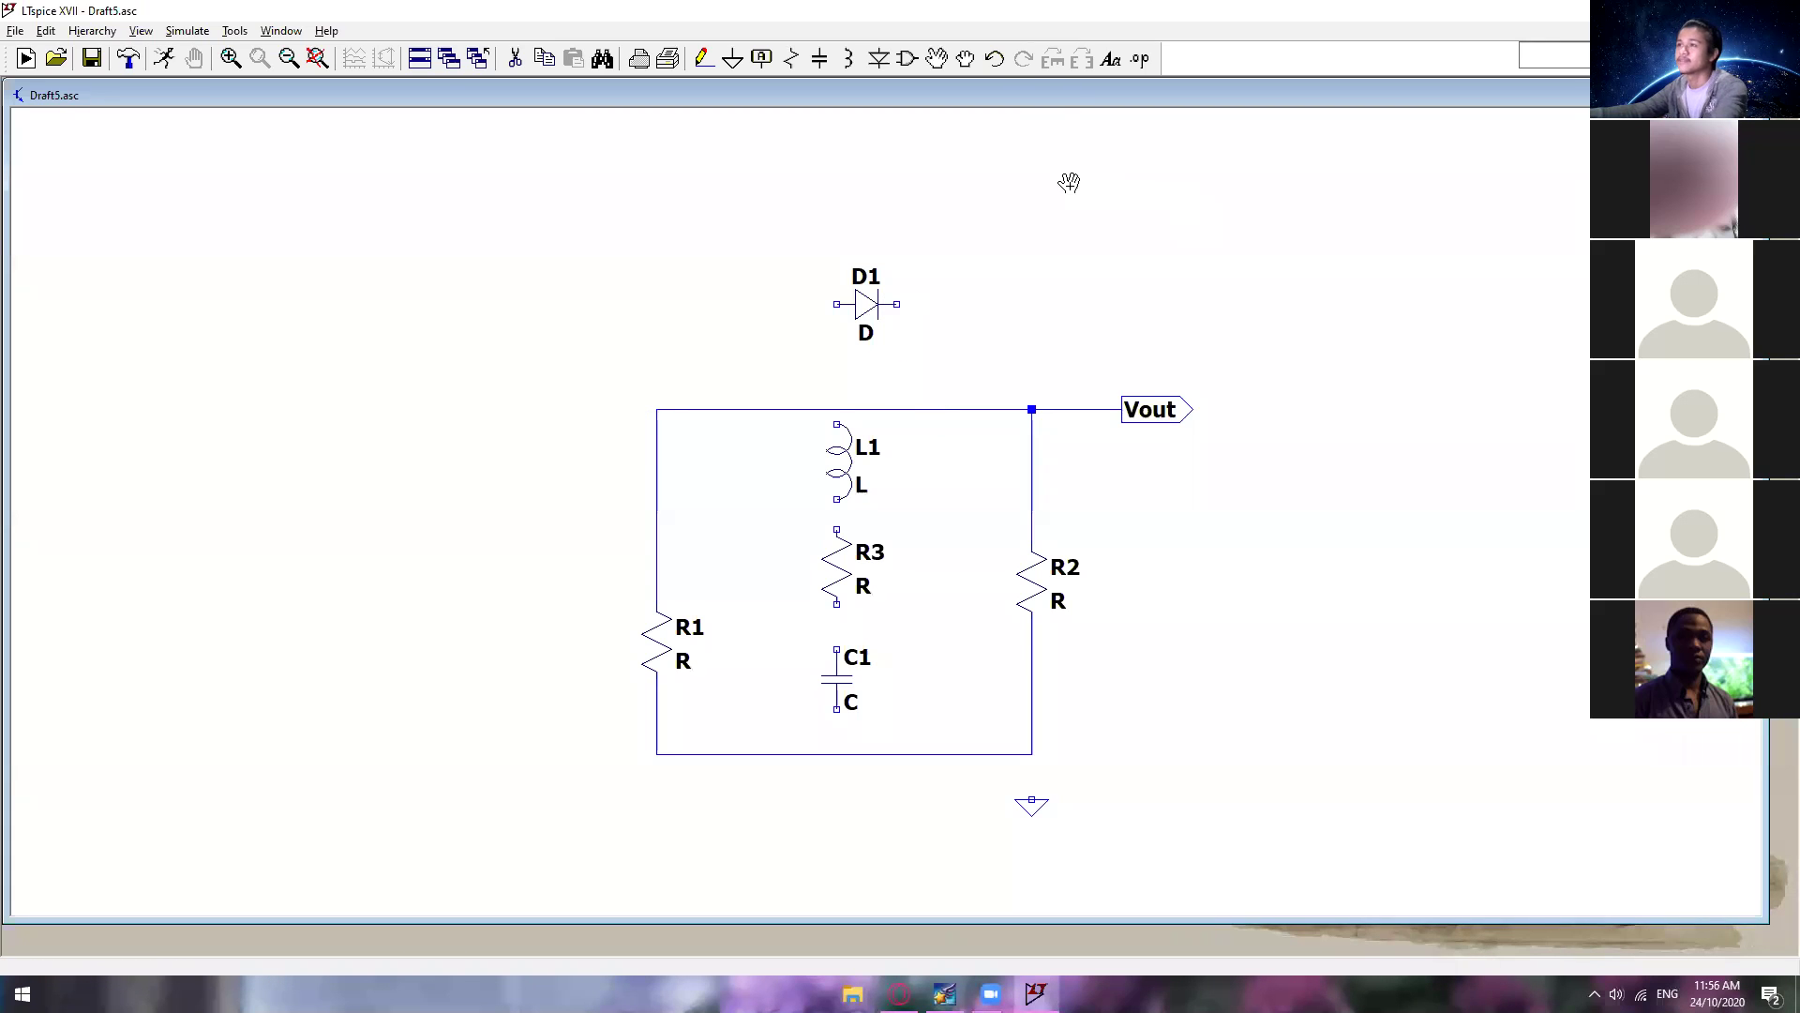
# Step: Draft a schematic comment reading "this is a comment" and discard it
pyautogui.click(1111, 65)
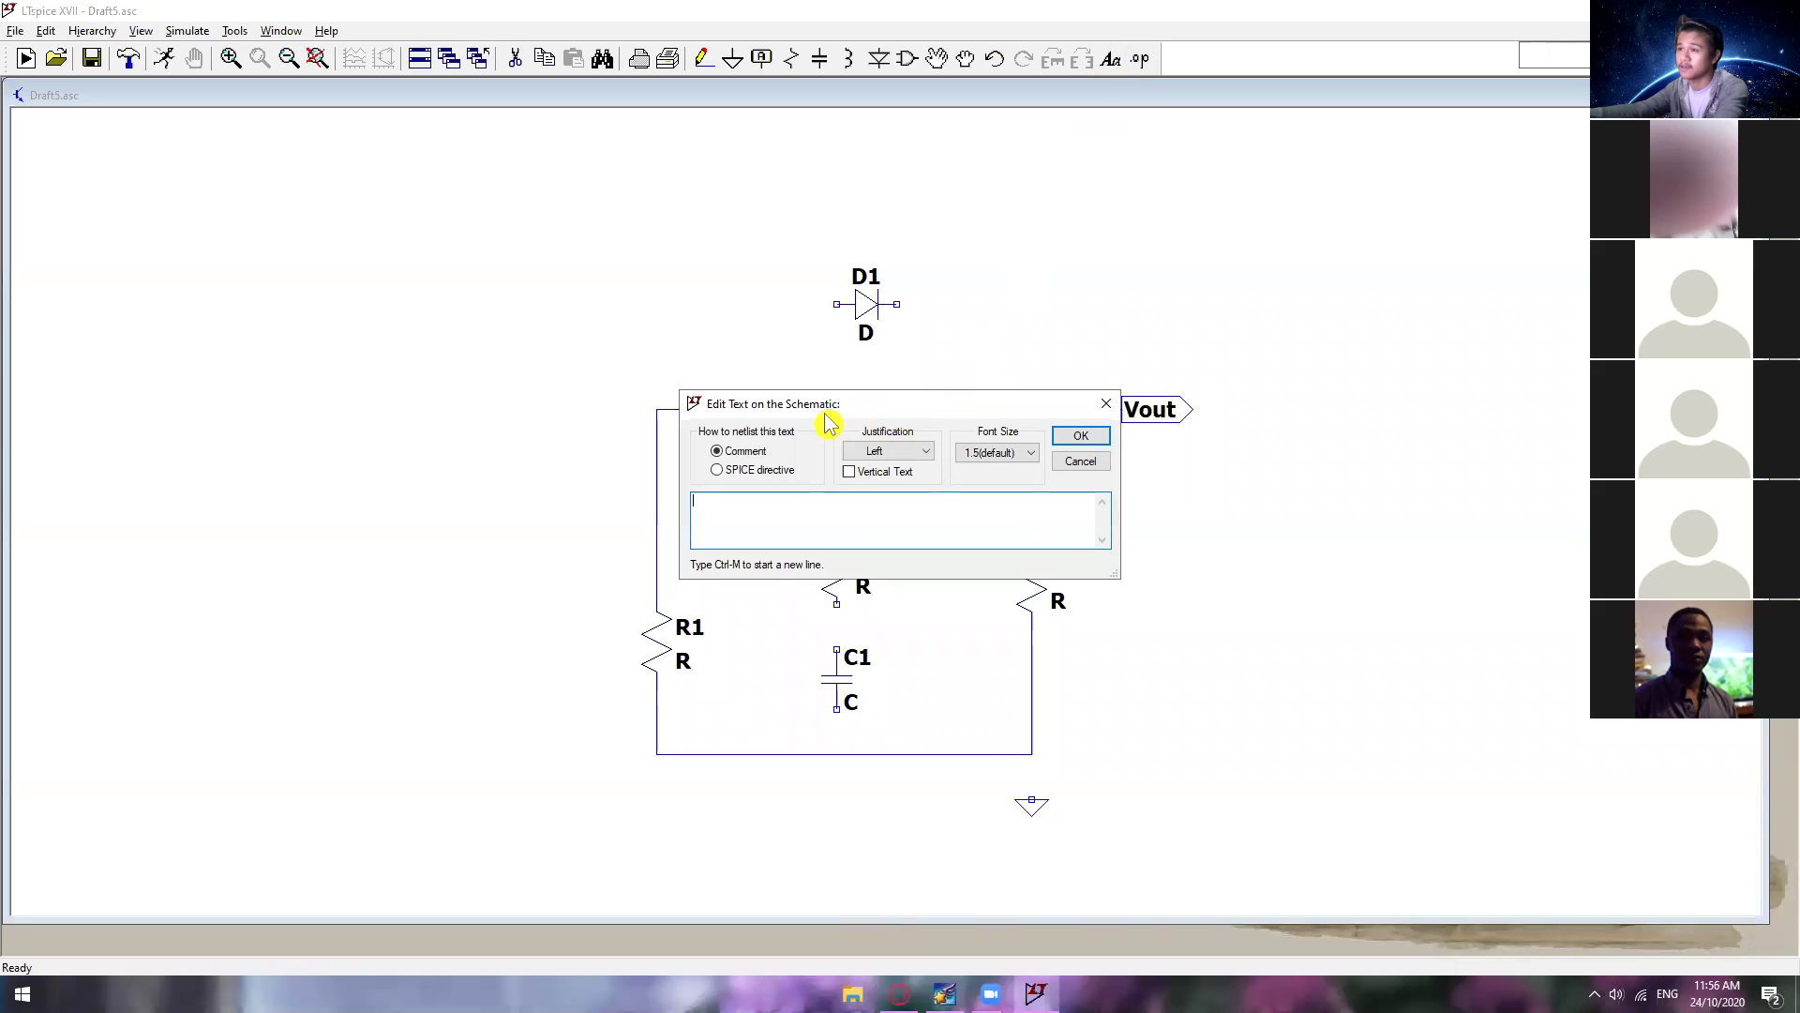
pyautogui.write('thiis a')
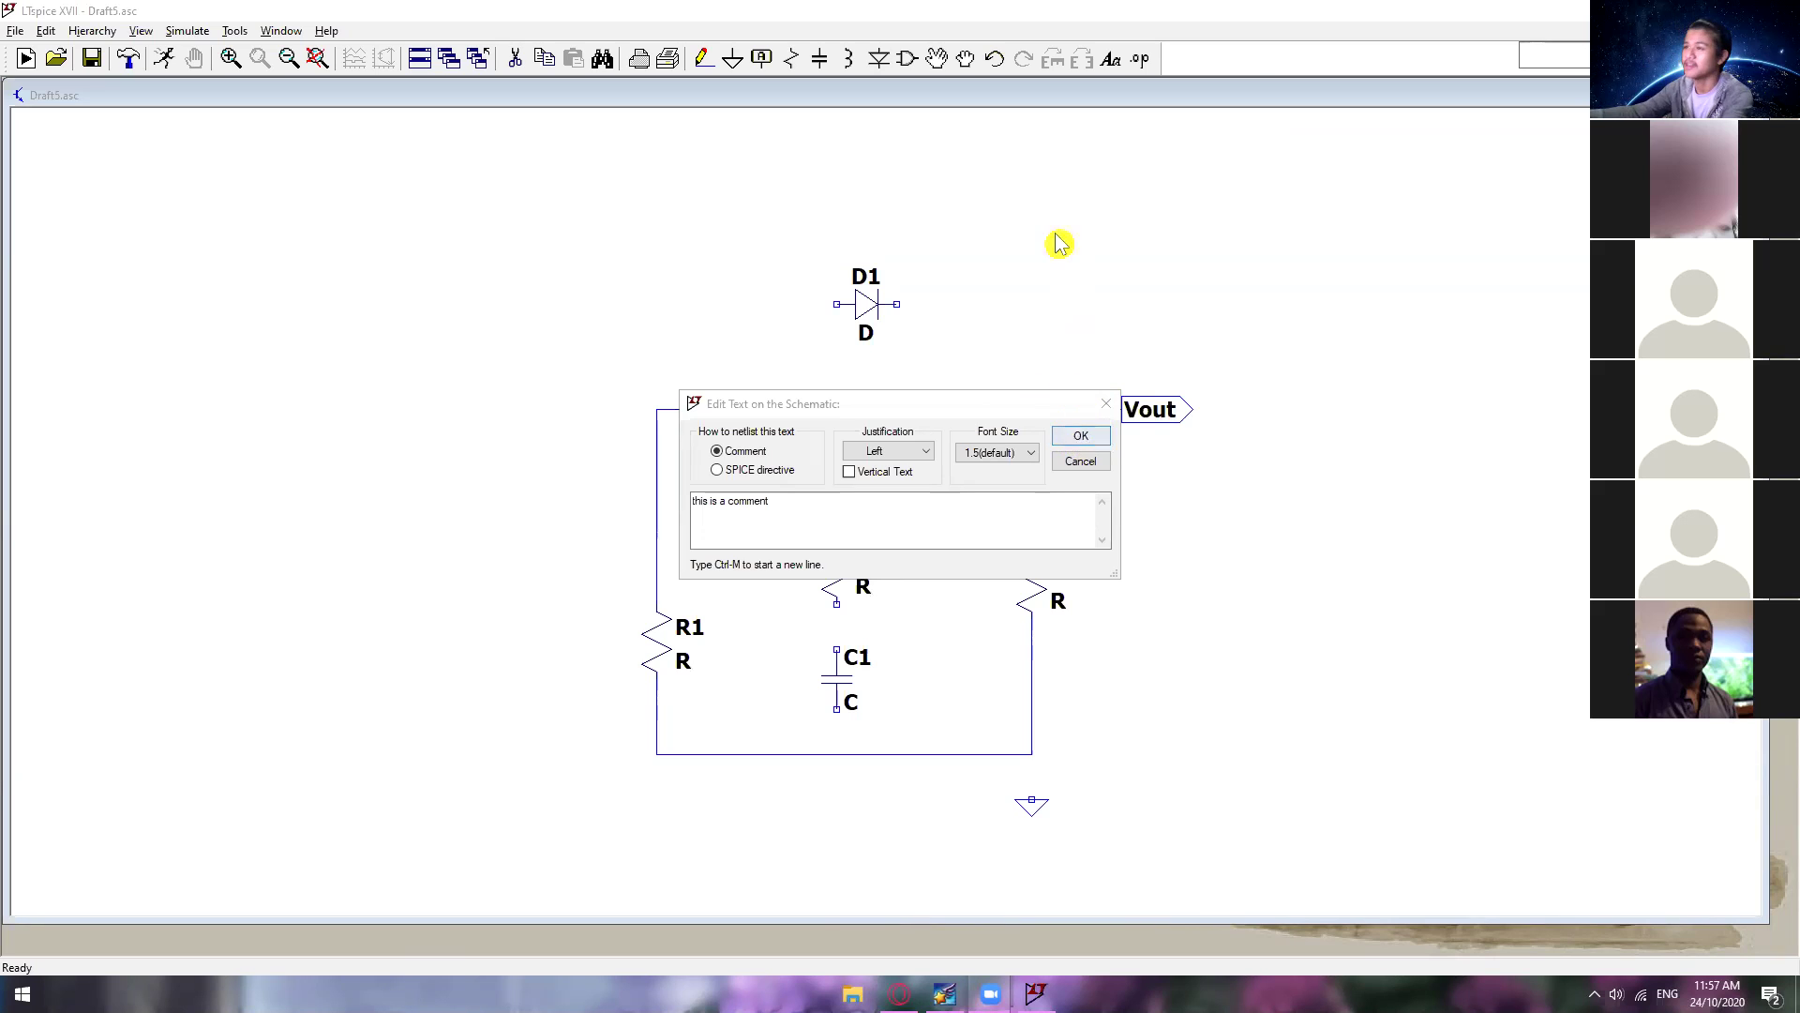
pyautogui.click(1107, 403)
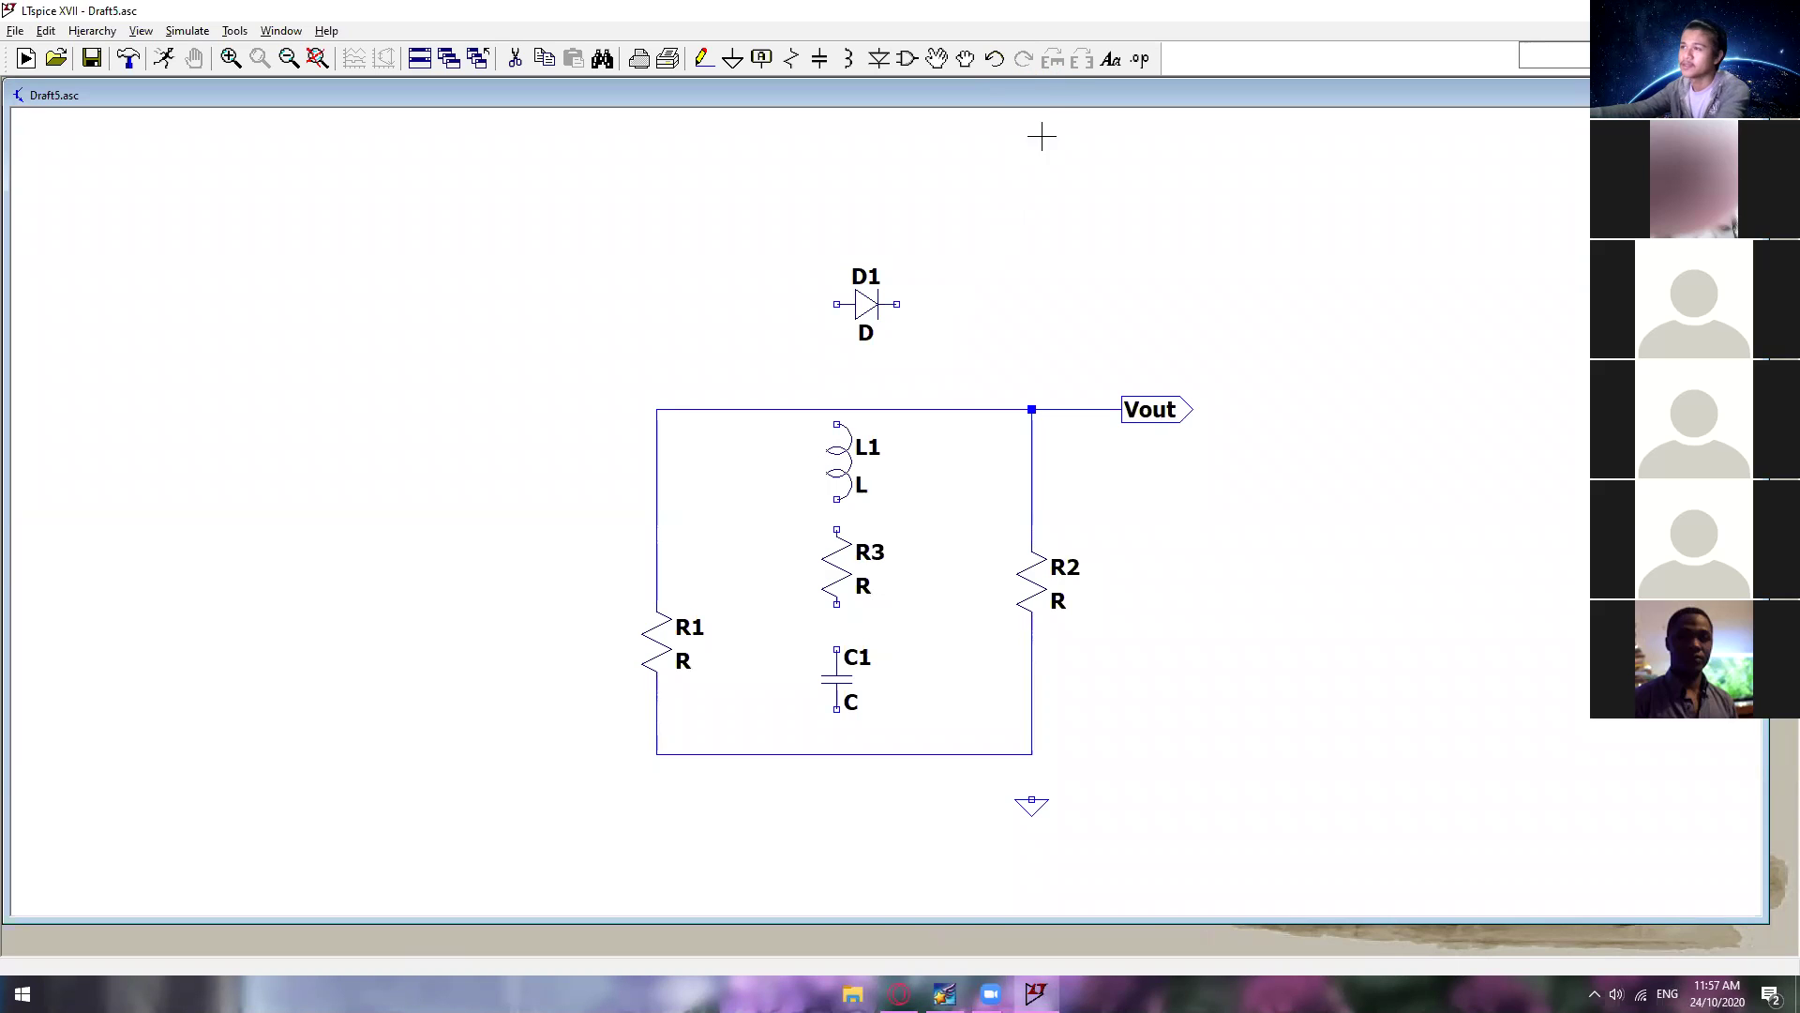
# Step: Compare the text-entry dialogs for schematic comments and SPICE directives, closing each without adding any text
pyautogui.click(1019, 38)
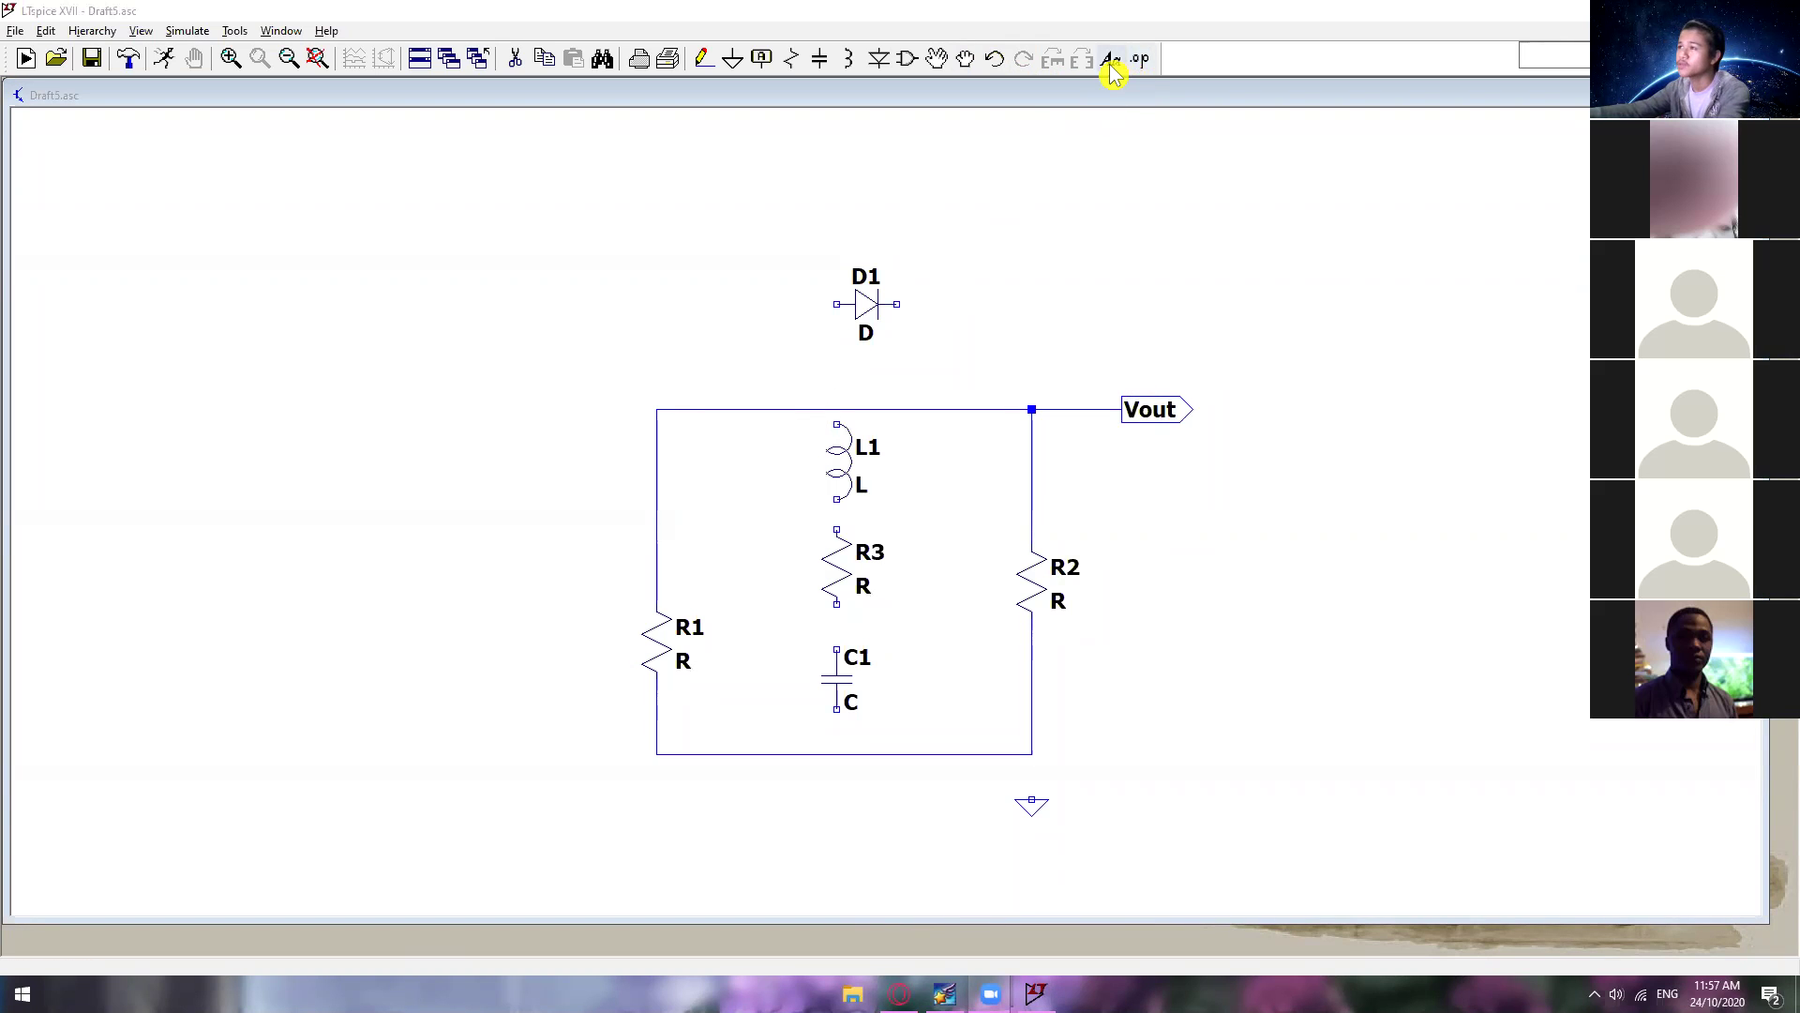
pyautogui.click(1140, 58)
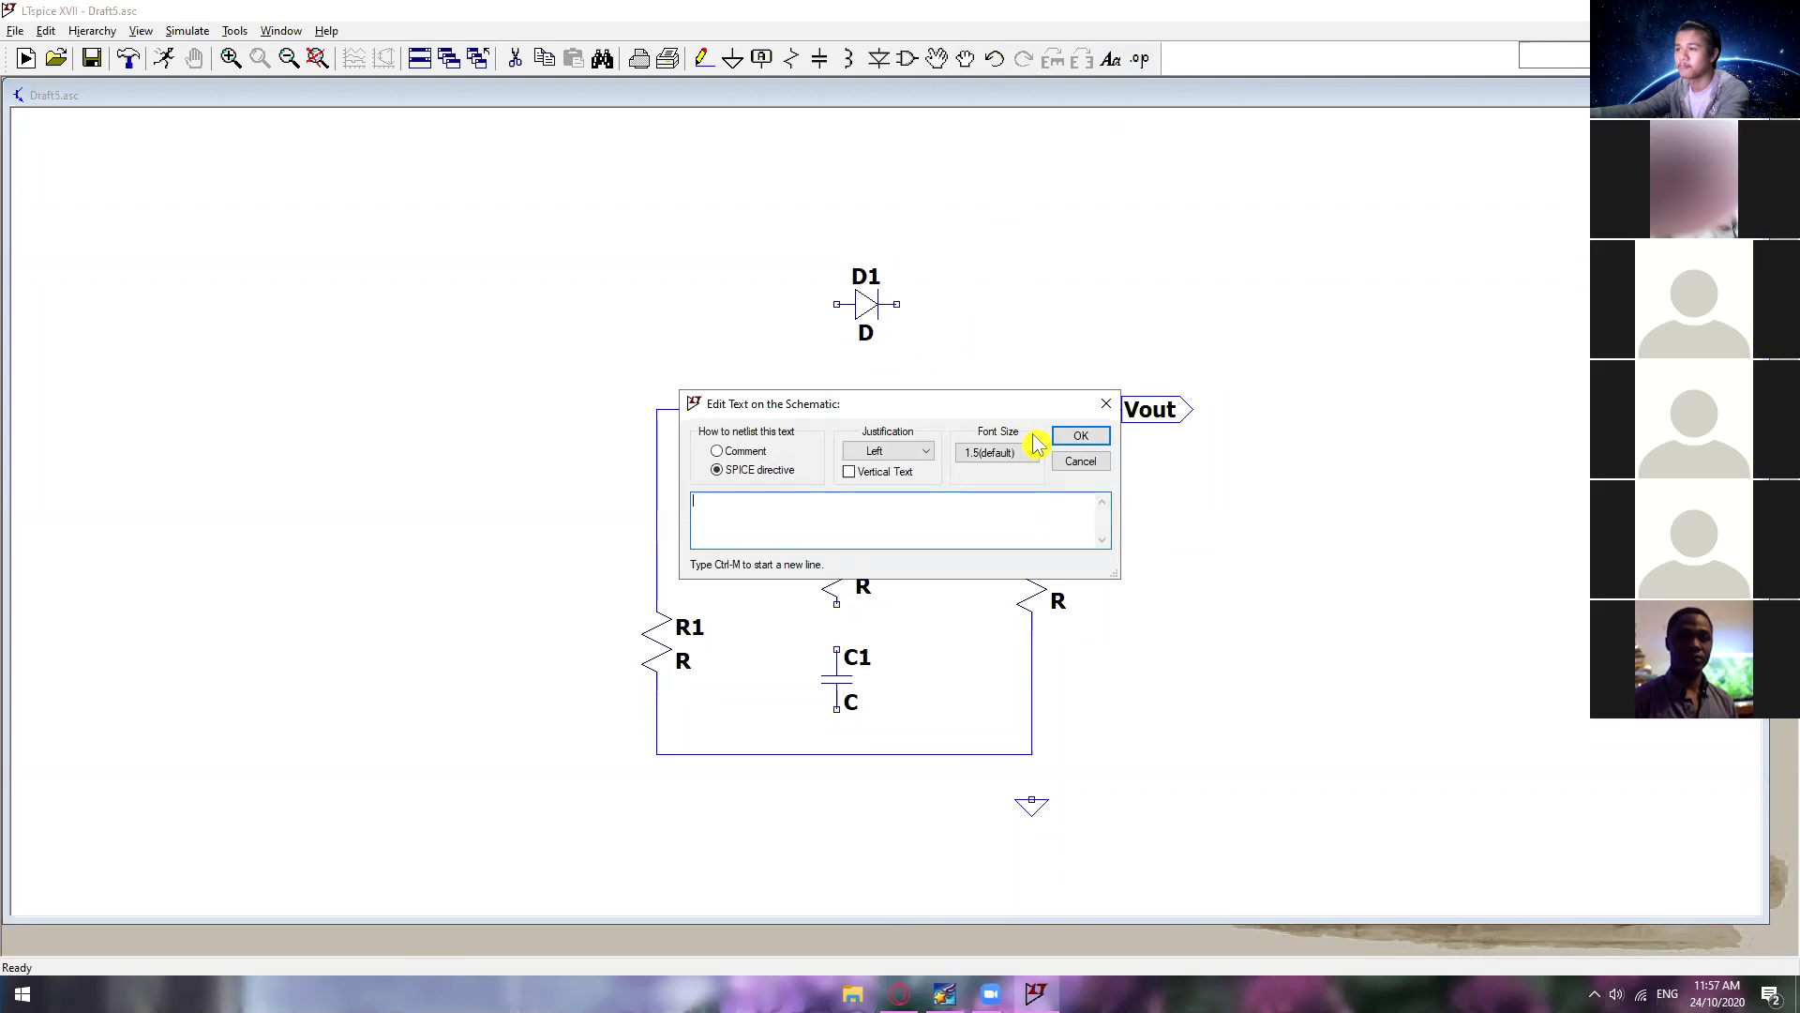
pyautogui.click(1102, 413)
pyautogui.click(1110, 59)
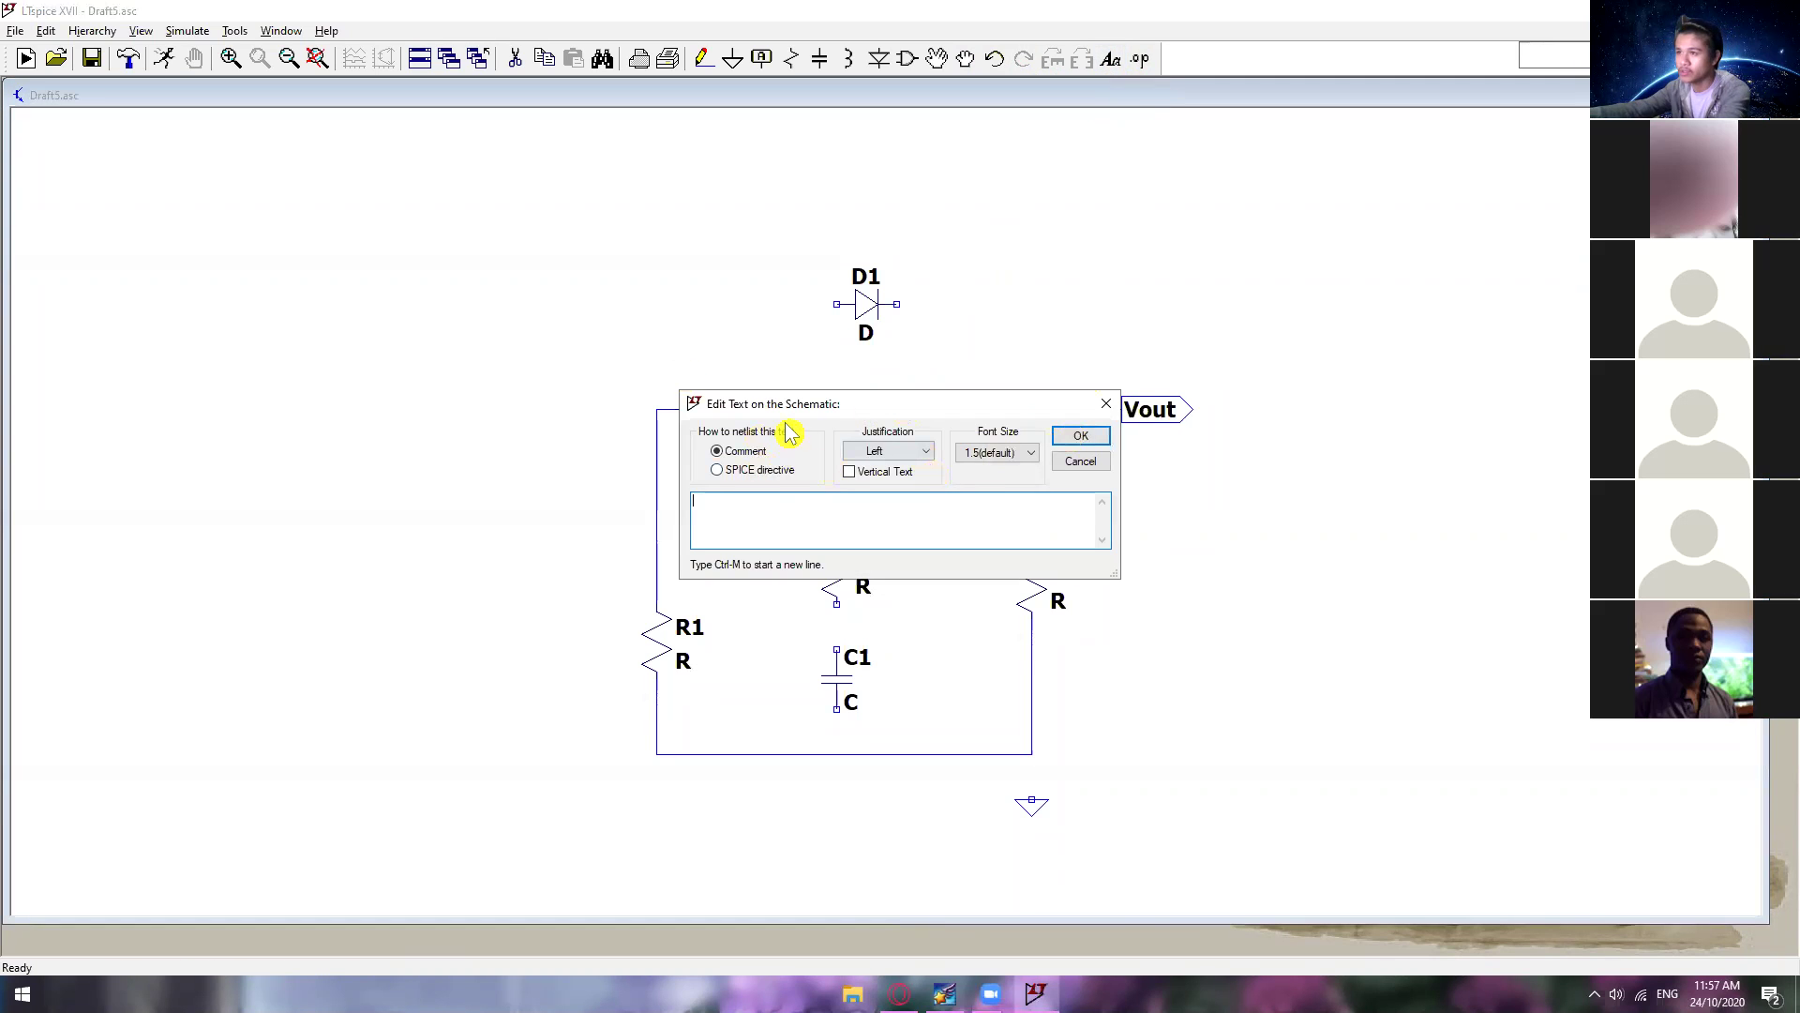
pyautogui.moveTo(715, 410); pyautogui.dragTo(768, 457)
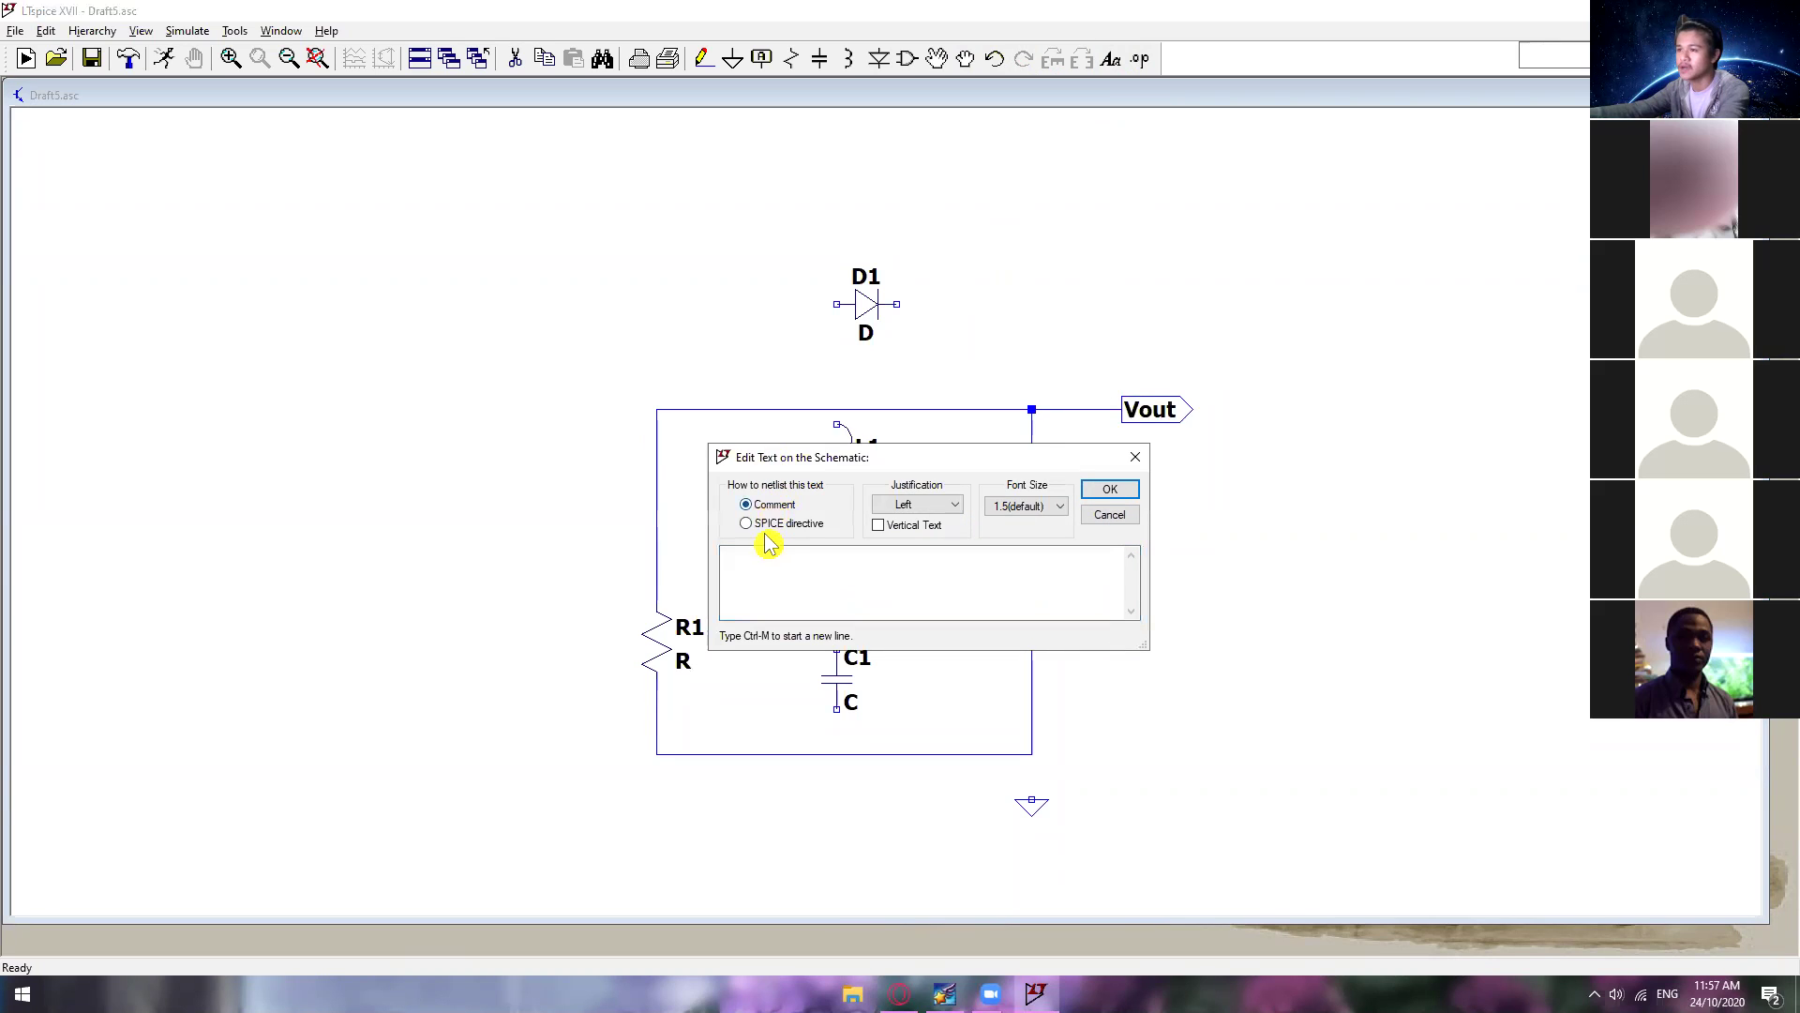
pyautogui.press('Escape')
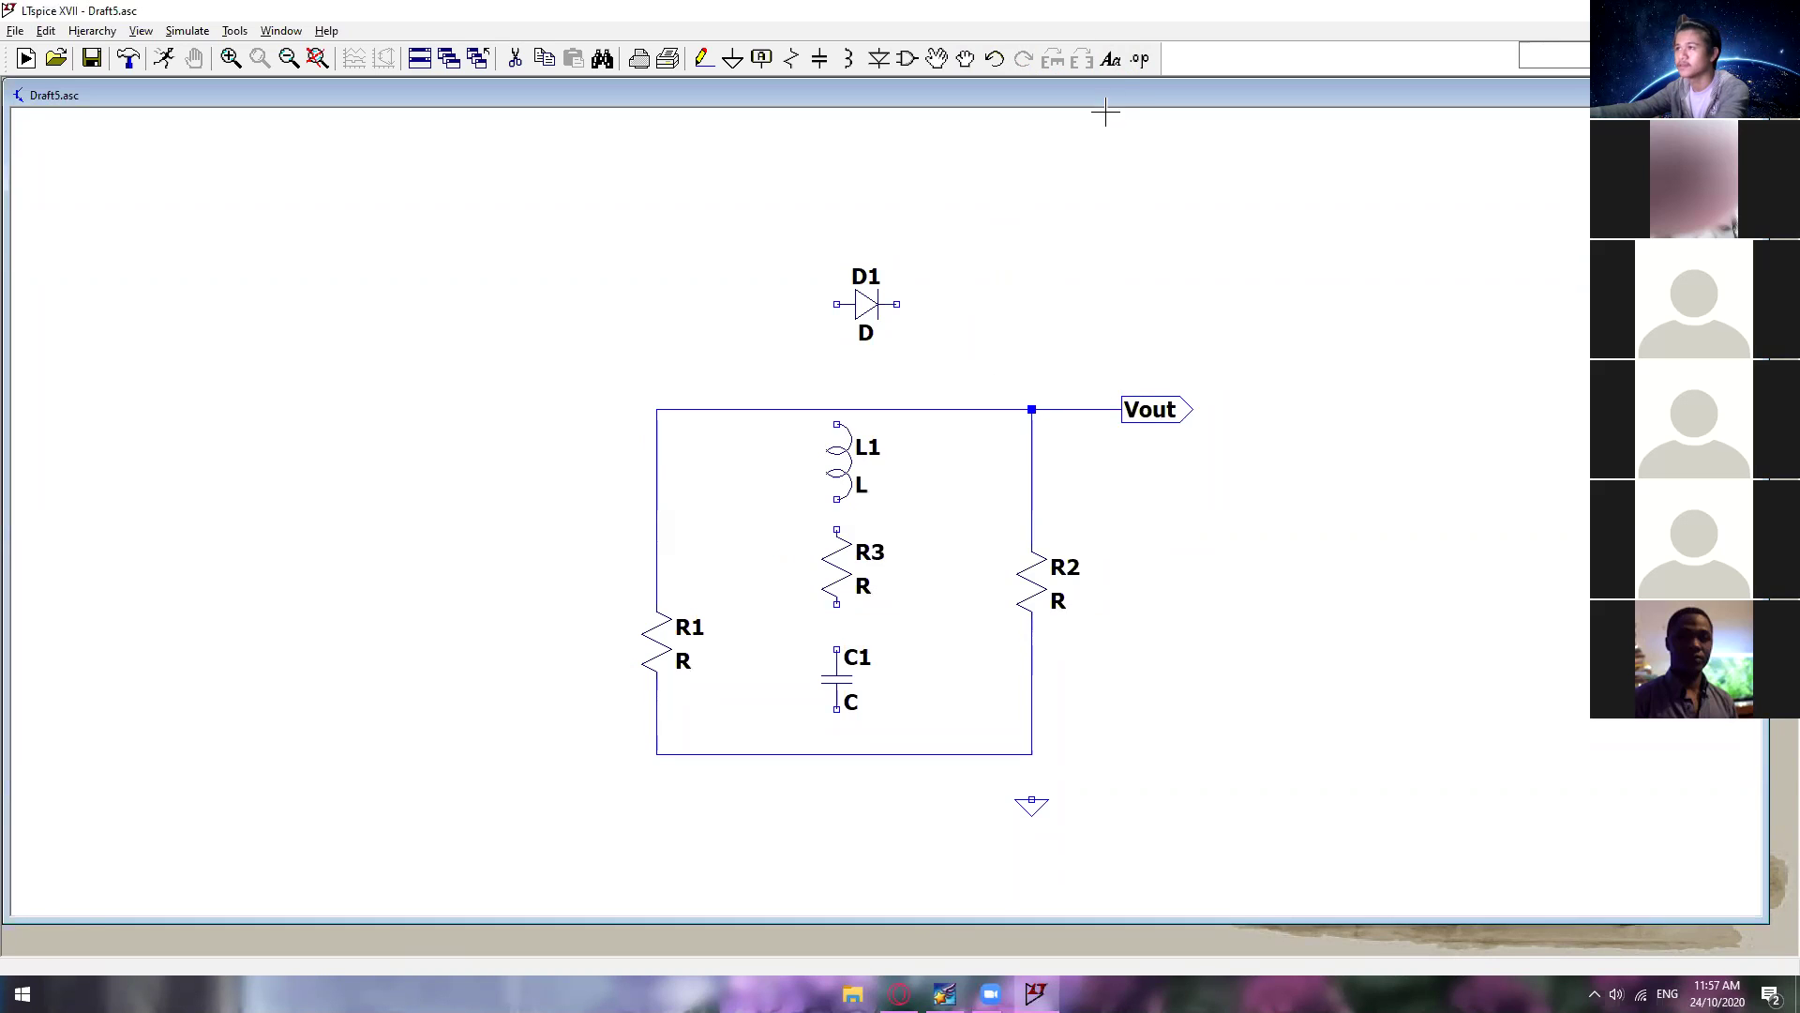
pyautogui.click(1111, 59)
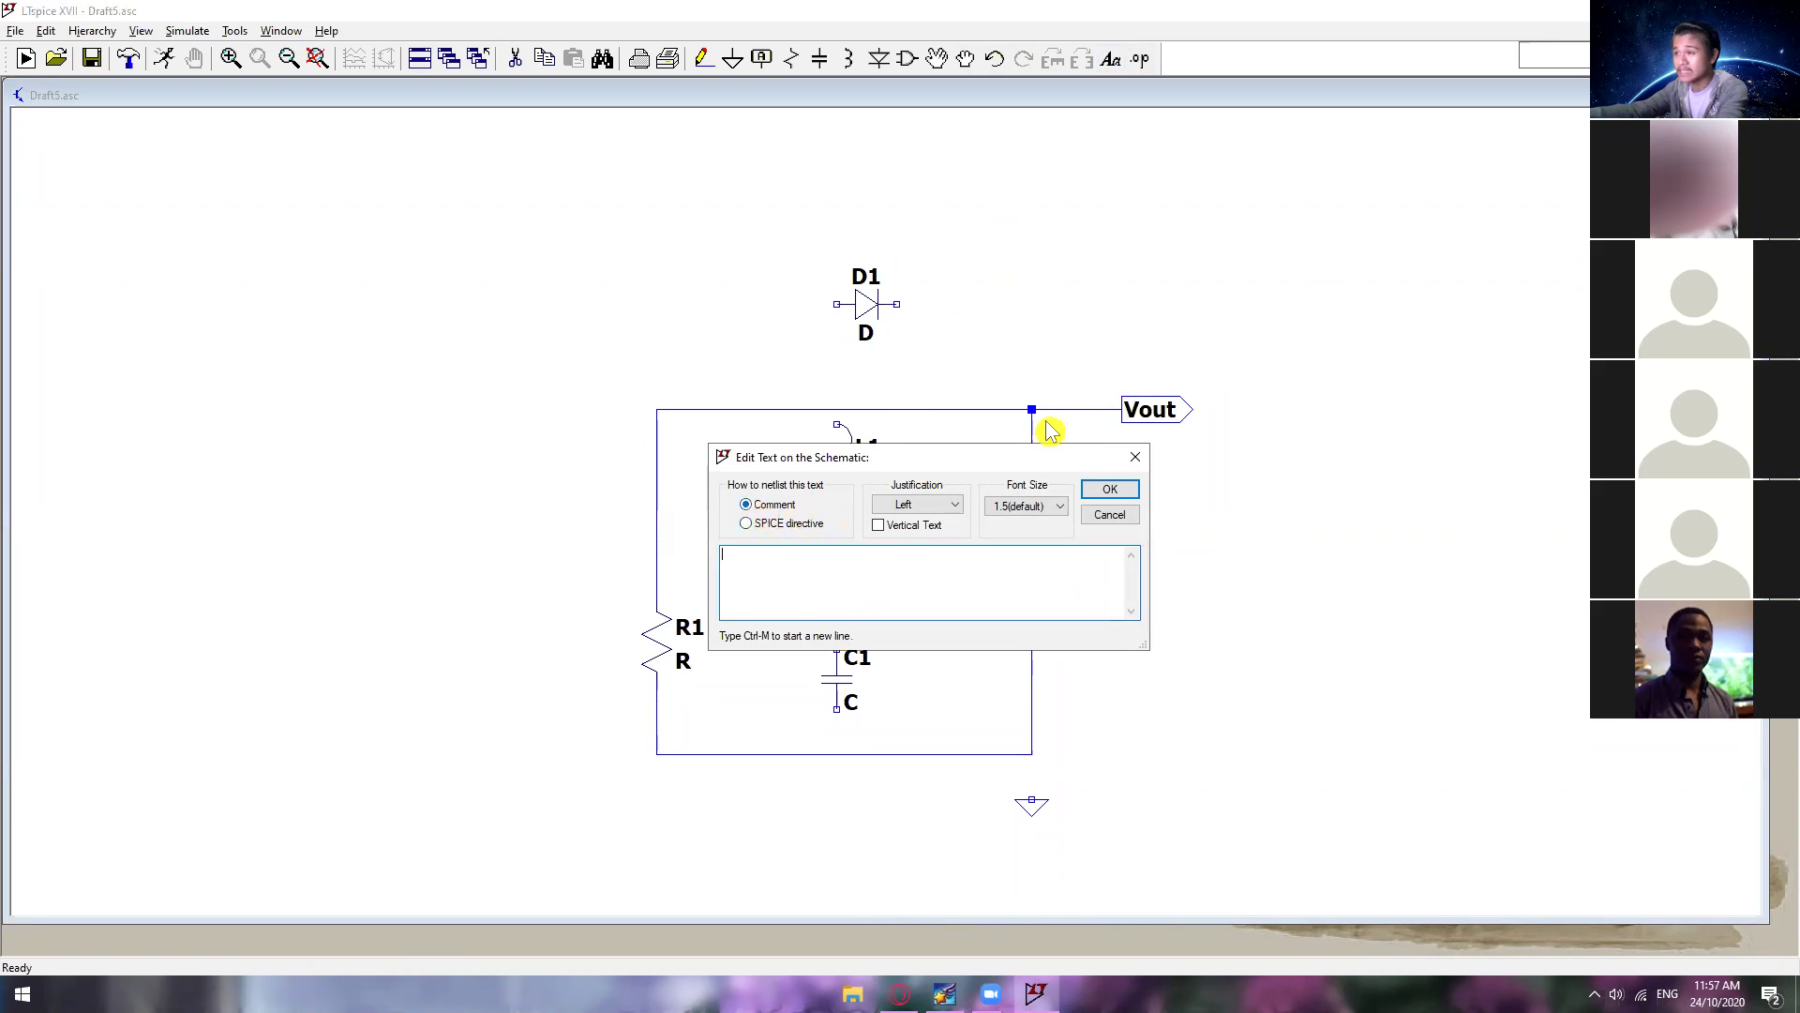
pyautogui.click(1134, 456)
pyautogui.click(1140, 59)
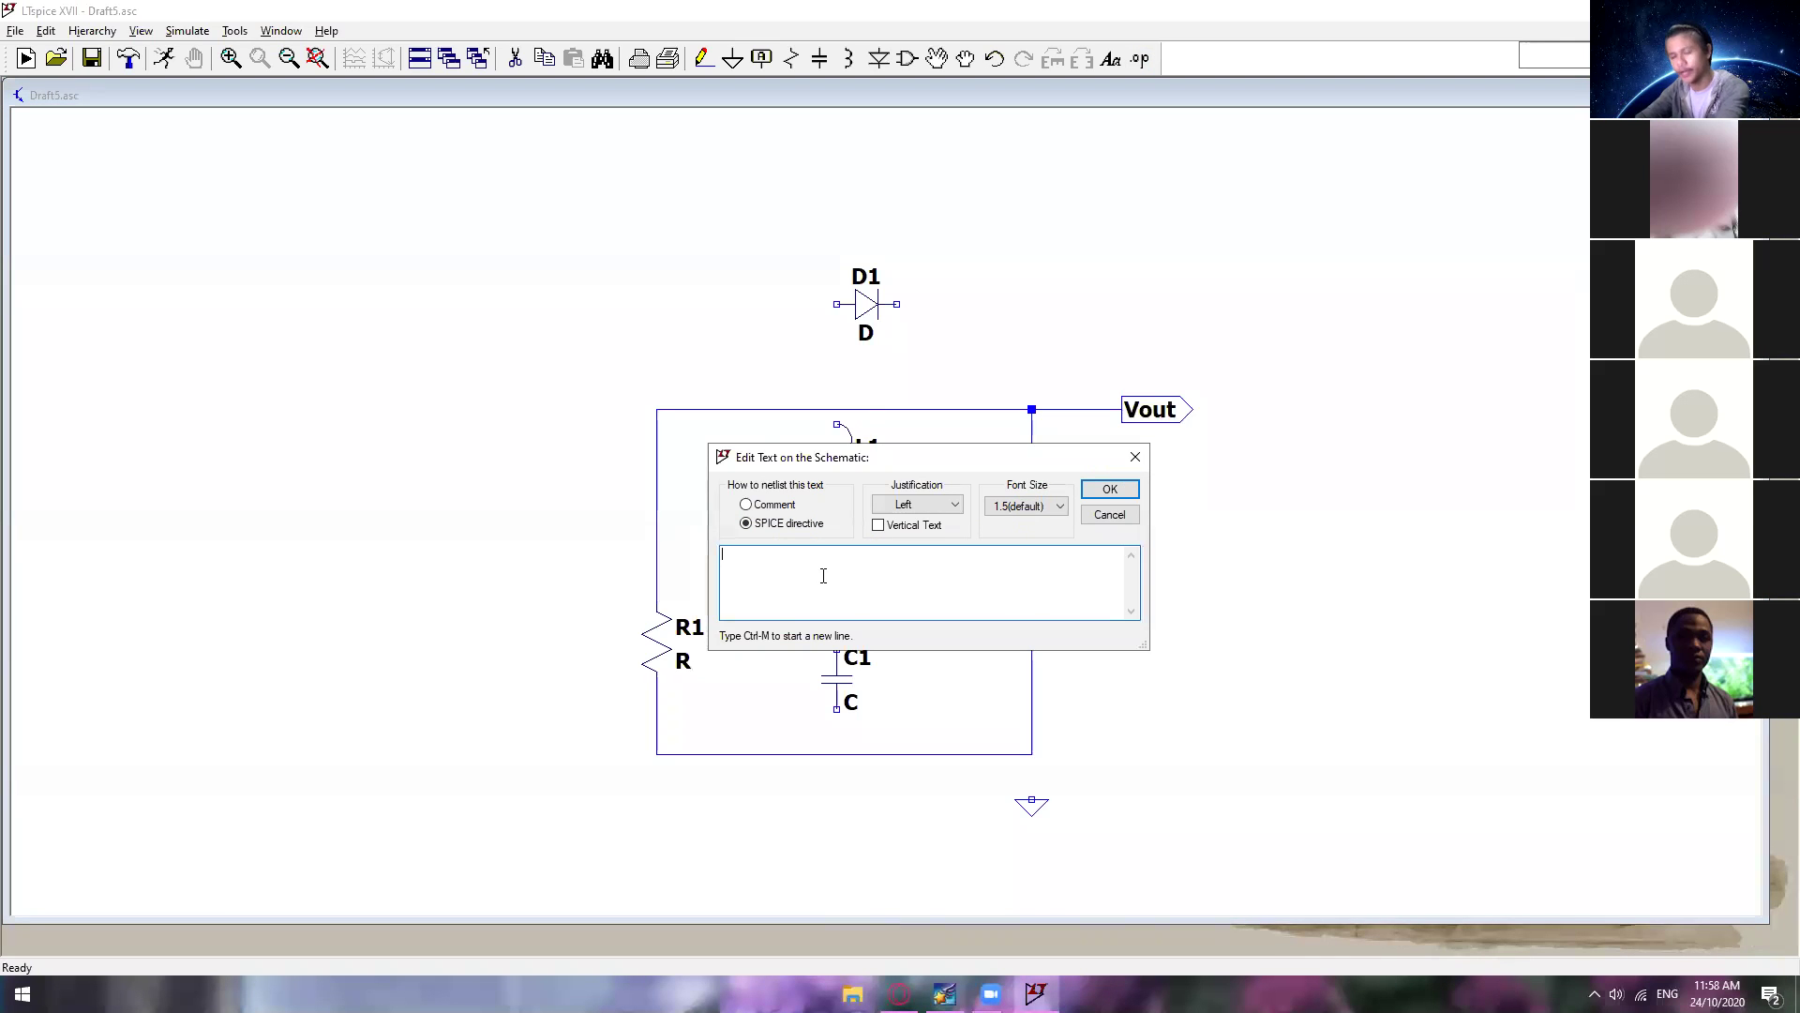
pyautogui.click(1136, 457)
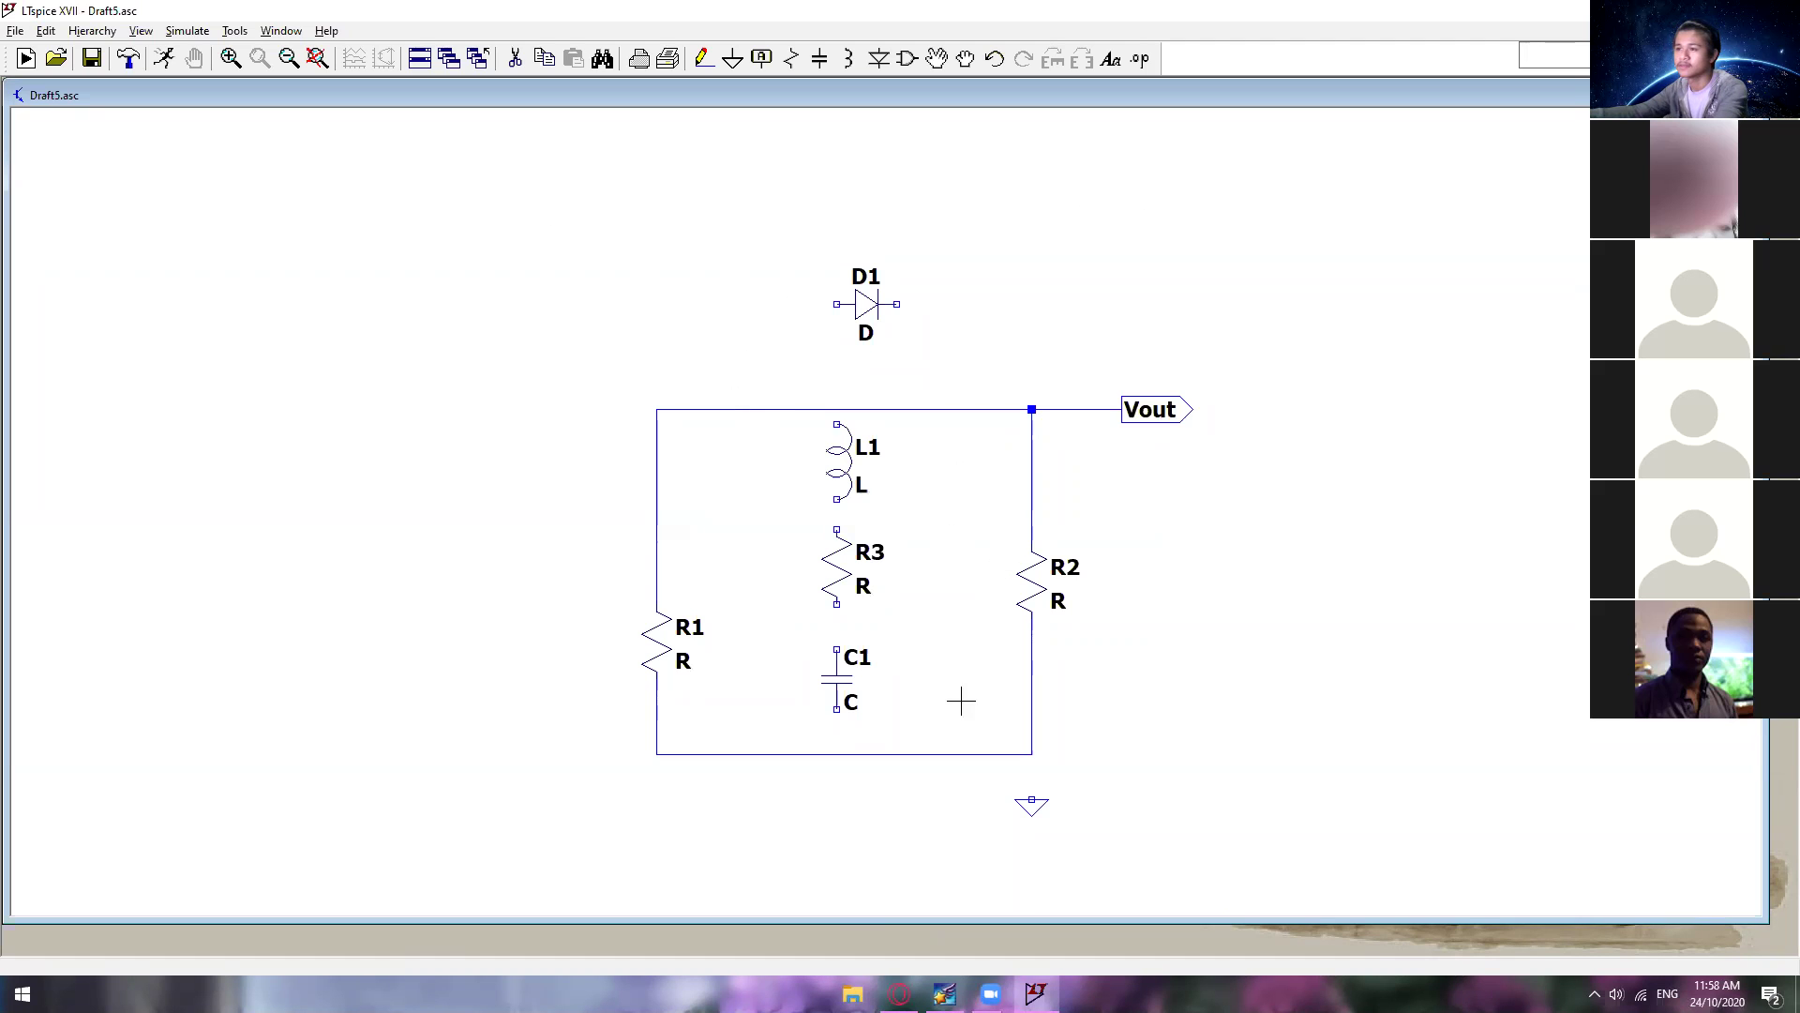
# Step: Delete the entire practice circuit, including the diode, Vout label and ground, from the schematic
pyautogui.moveTo(1273, 851); pyautogui.dragTo(1334, 822)
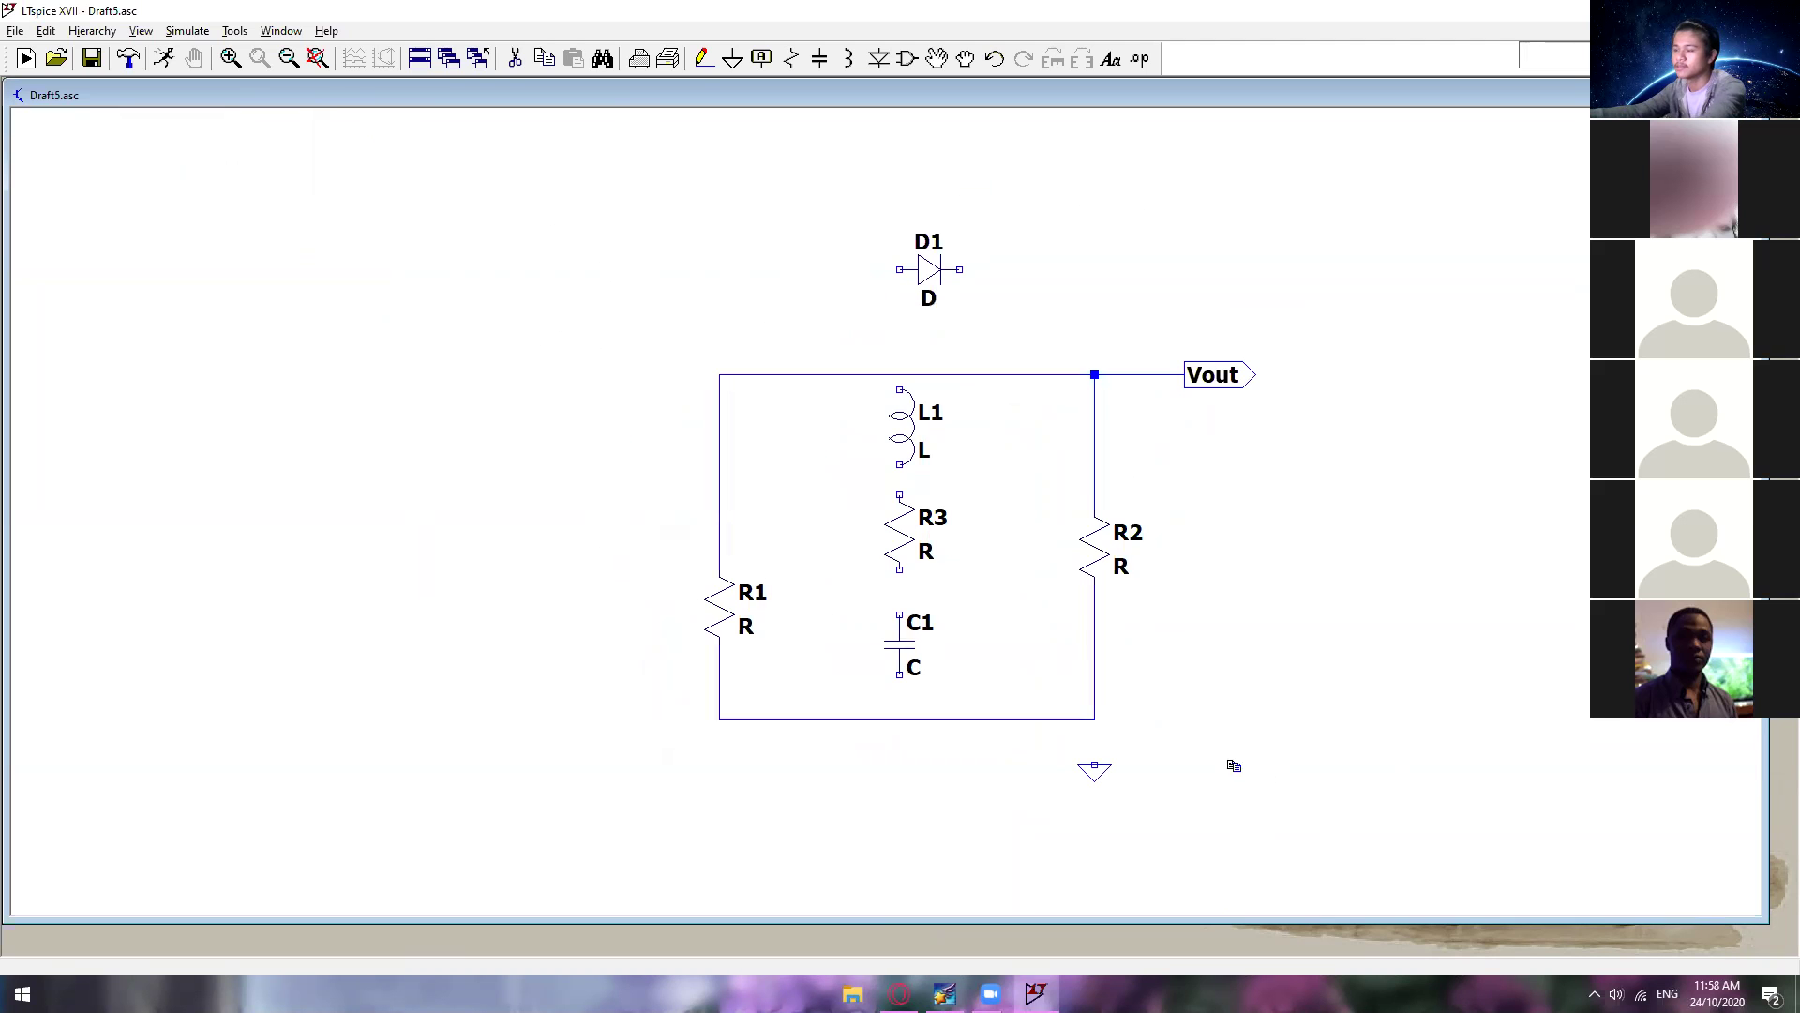
pyautogui.press('F5')
pyautogui.moveTo(1421, 824); pyautogui.dragTo(573, 177)
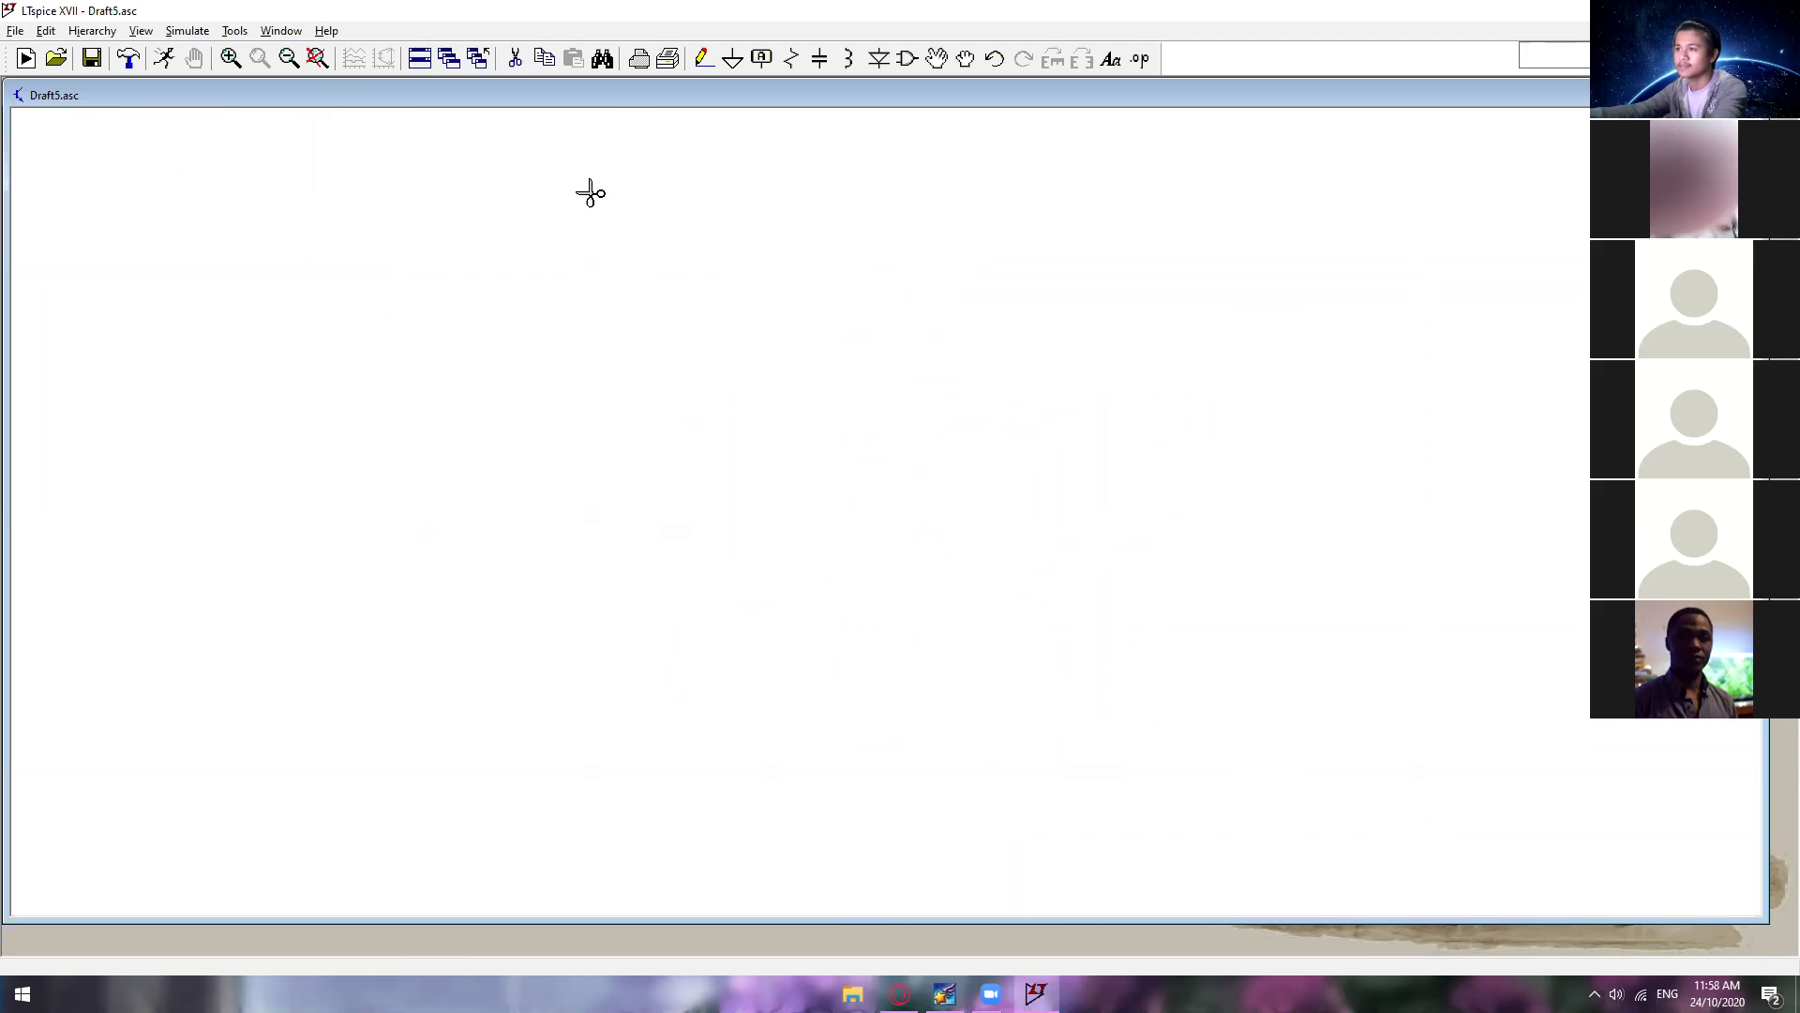
pyautogui.click(16, 30)
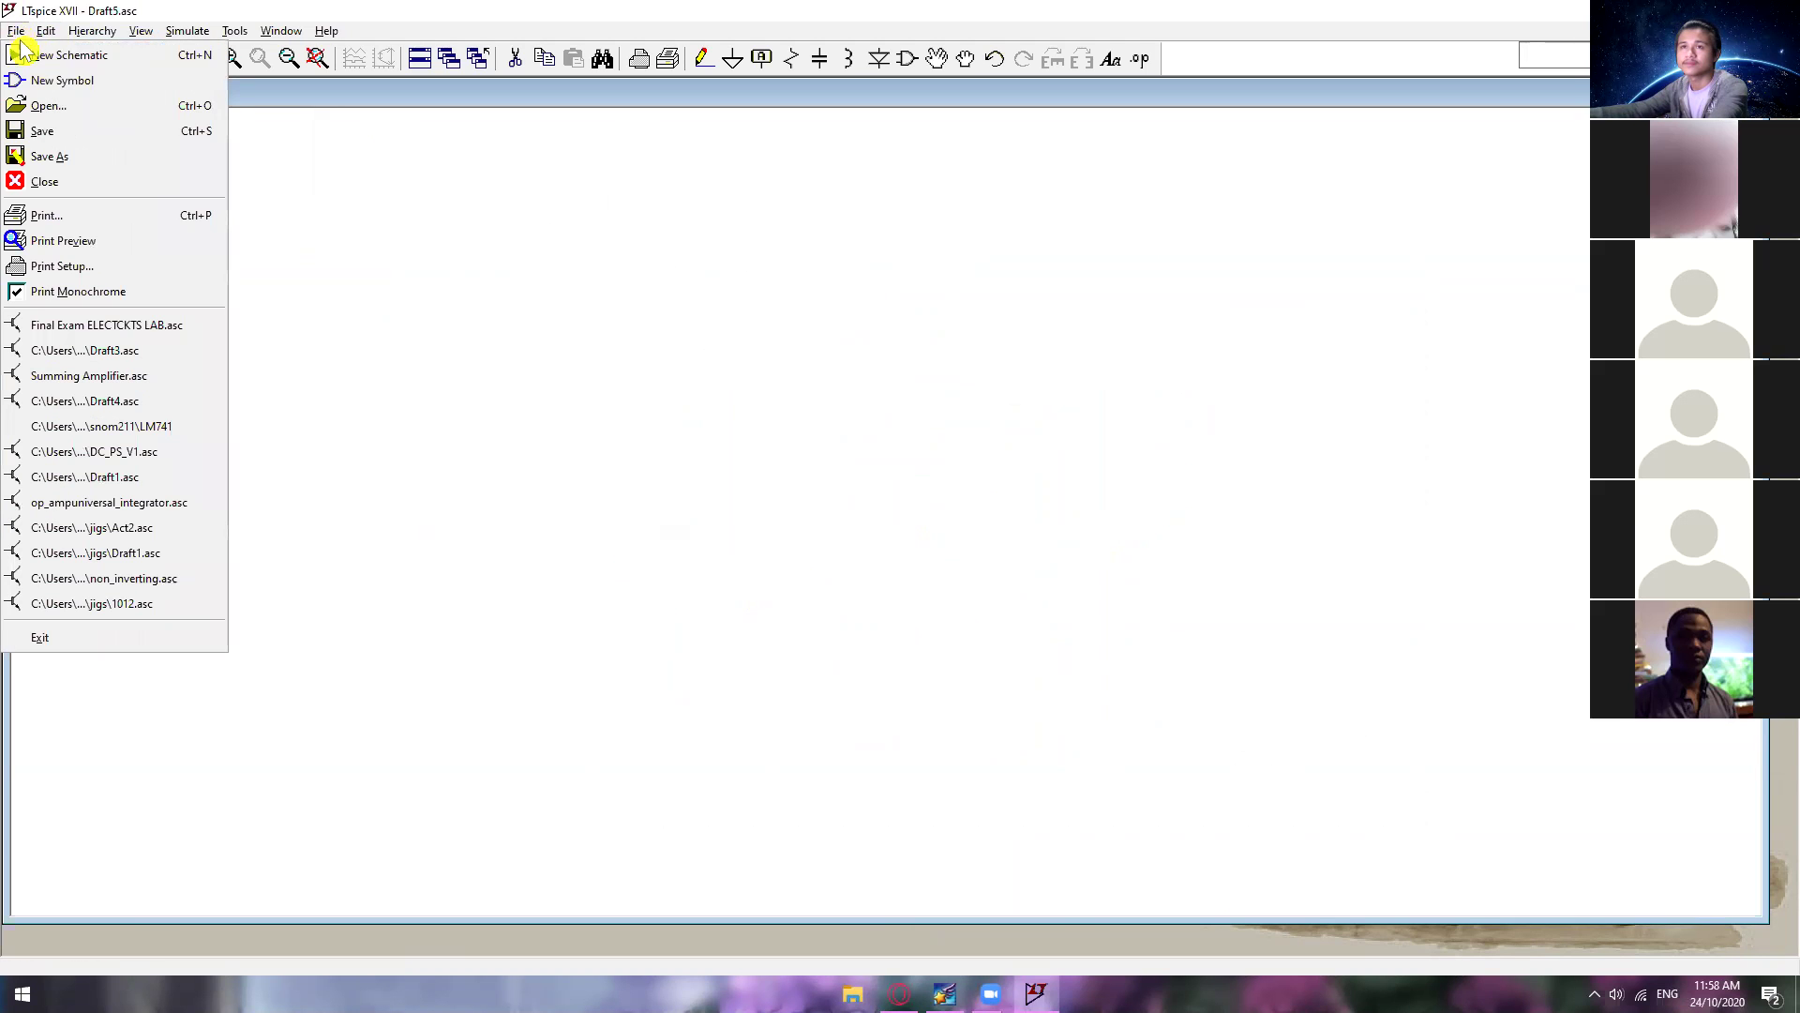
pyautogui.click(653, 153)
pyautogui.press('Escape')
pyautogui.press('r')
pyautogui.press('Escape')
pyautogui.press('F2')
pyautogui.press('Escape')
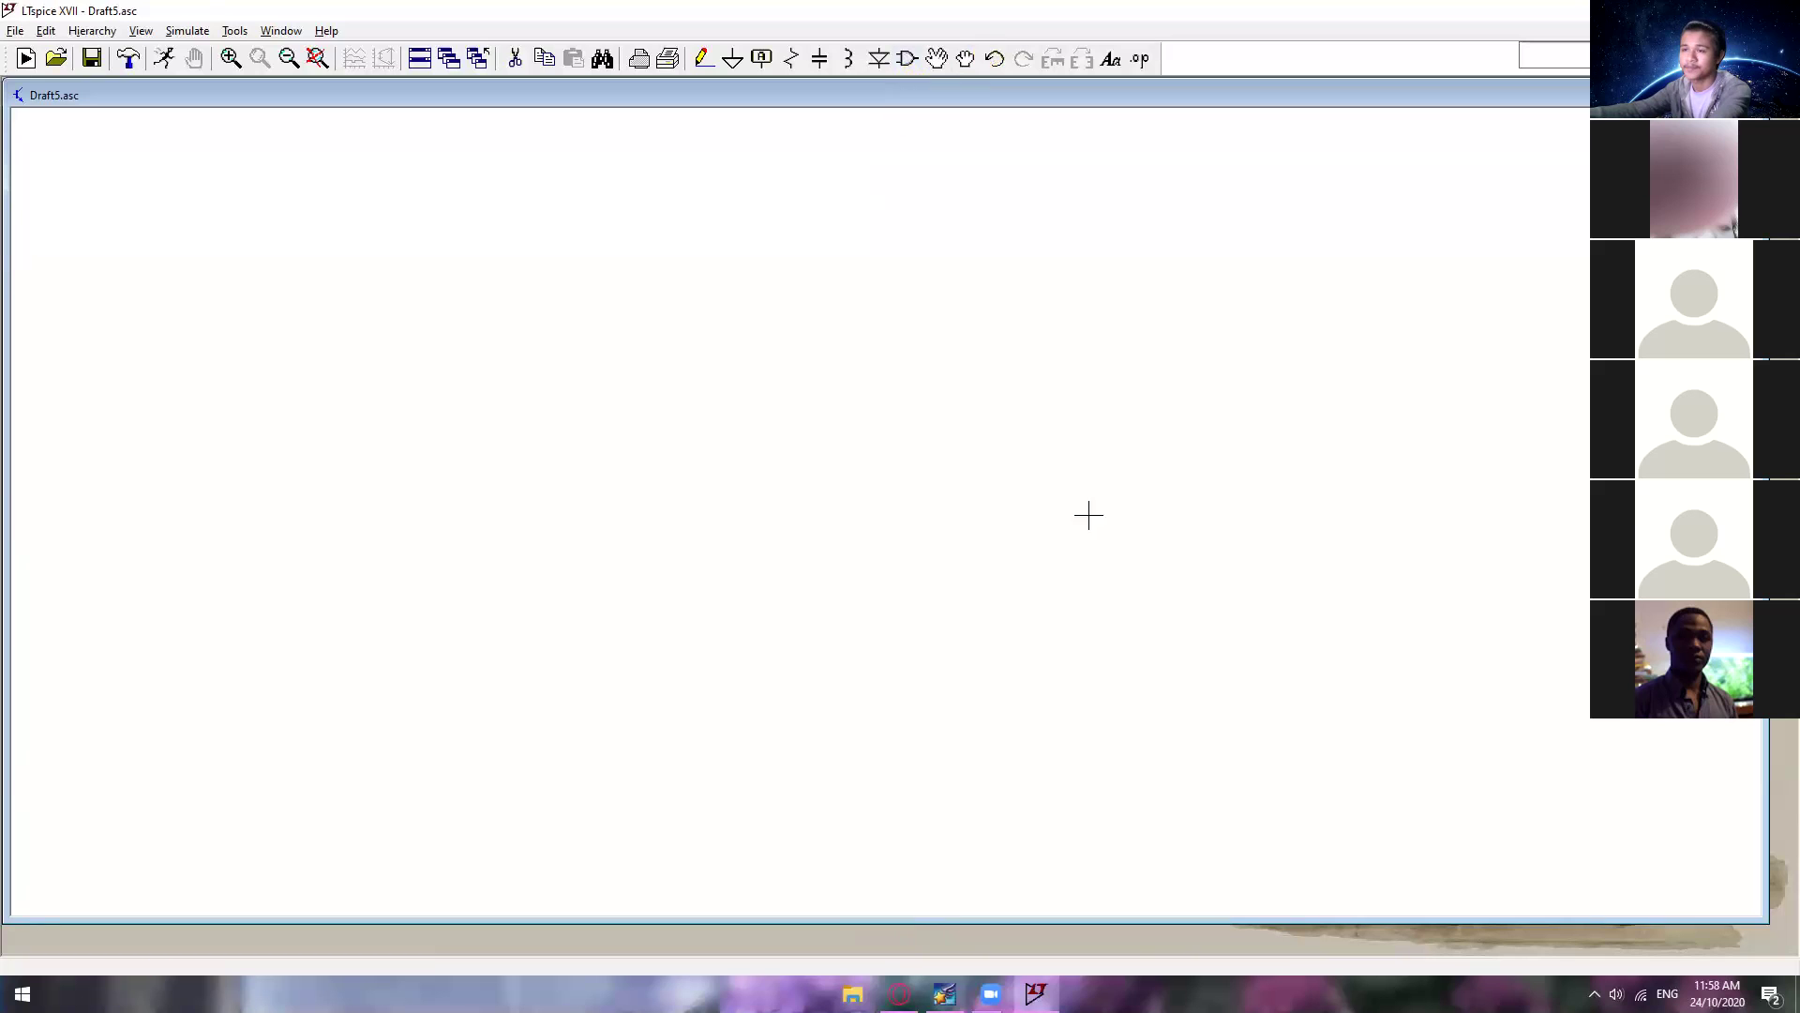
# Step: Find the voltage component and place one source upright on the left side of the empty schematic
pyautogui.press('F2')
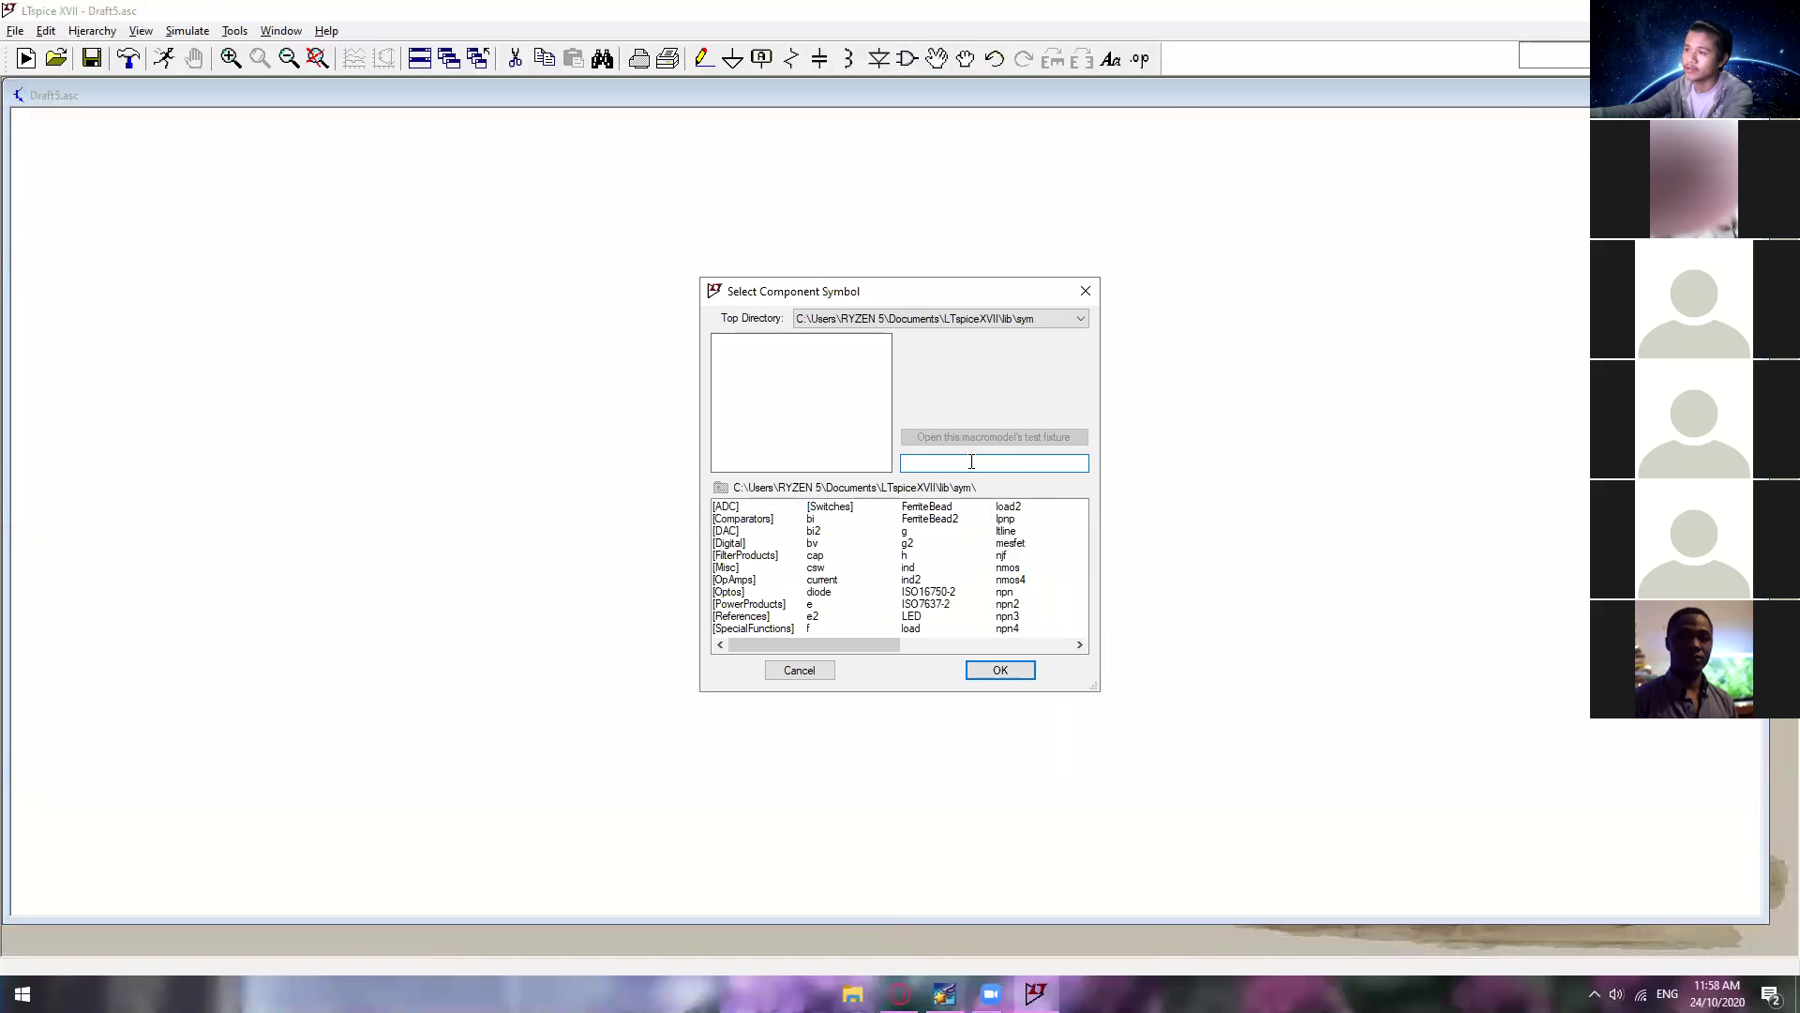
pyautogui.write('volt')
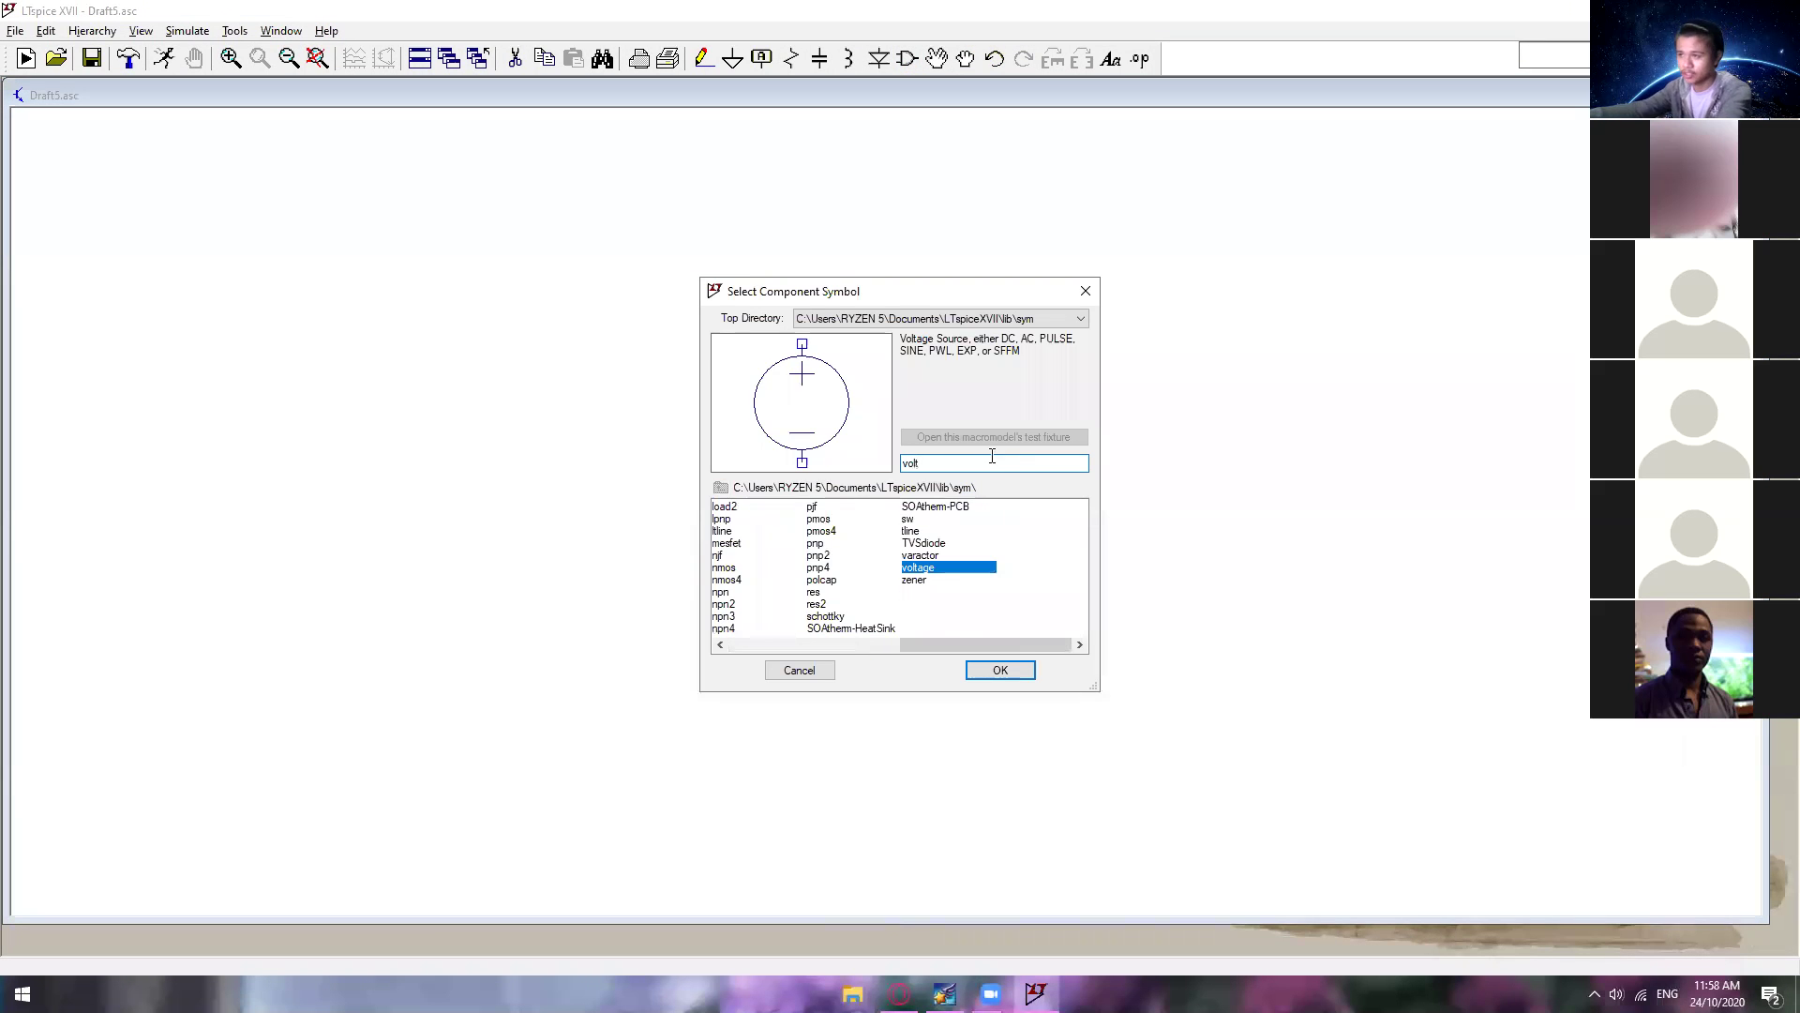
pyautogui.click(961, 568)
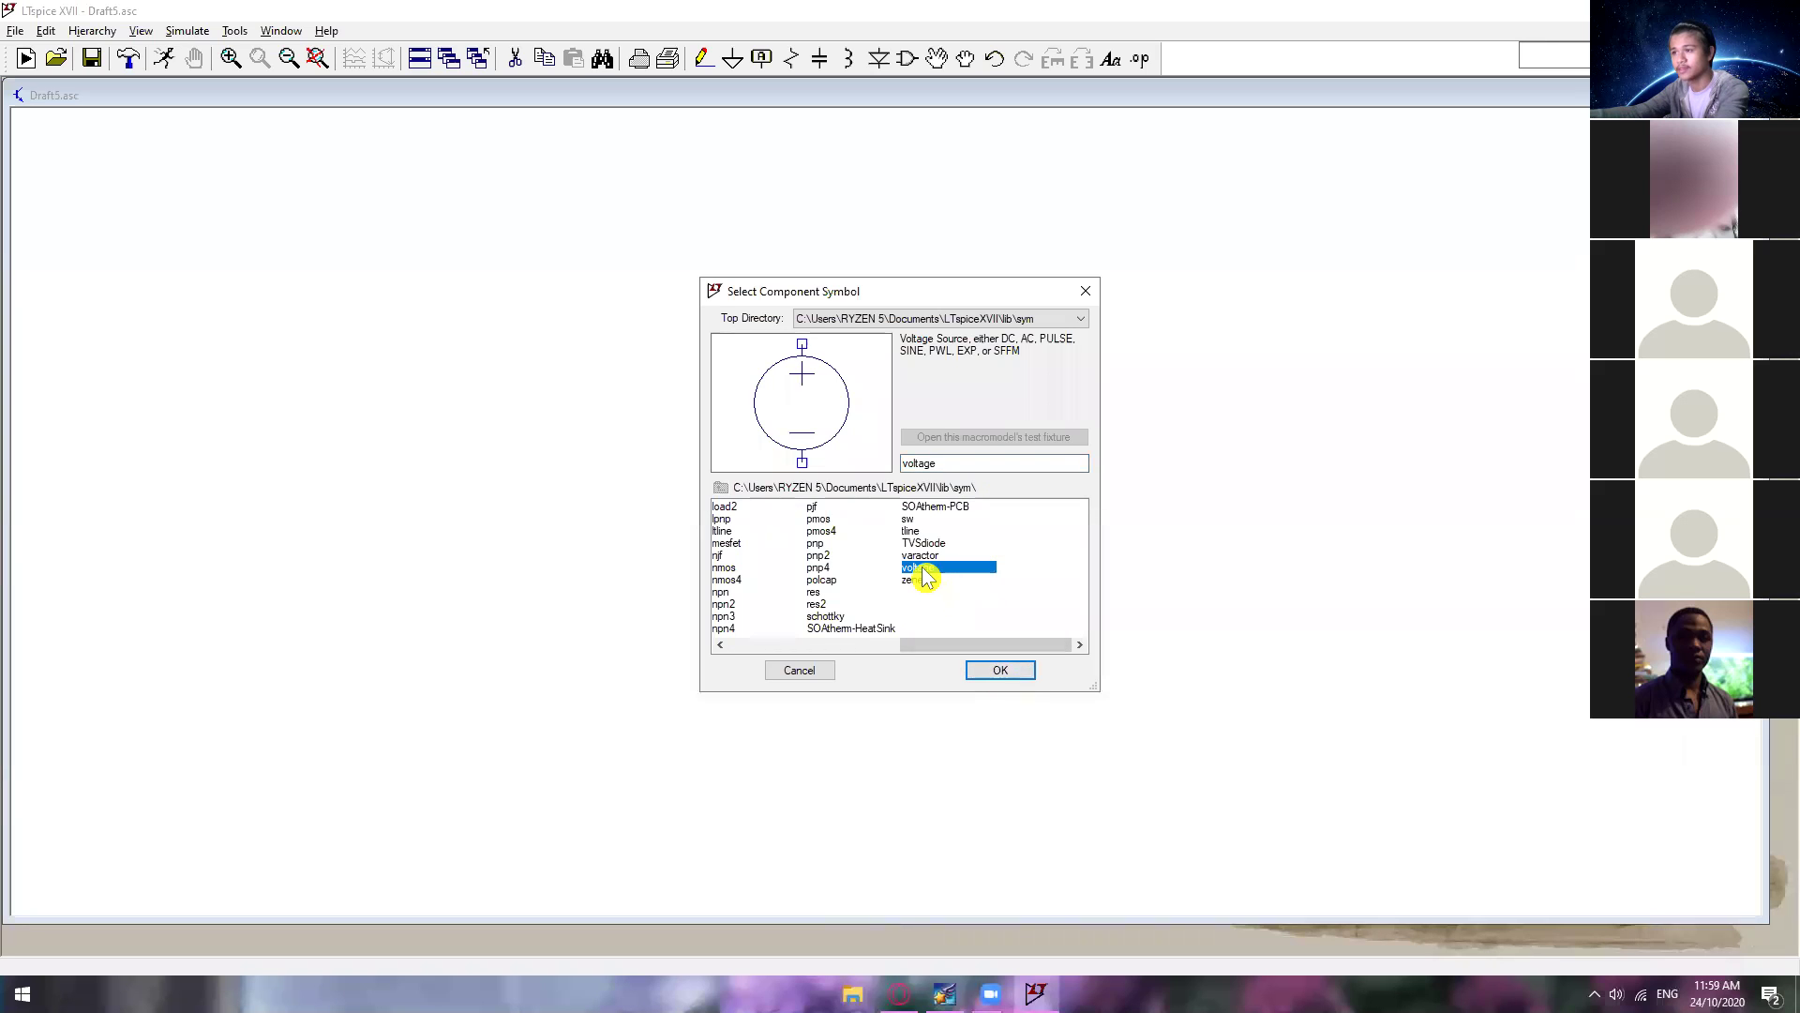
pyautogui.click(999, 669)
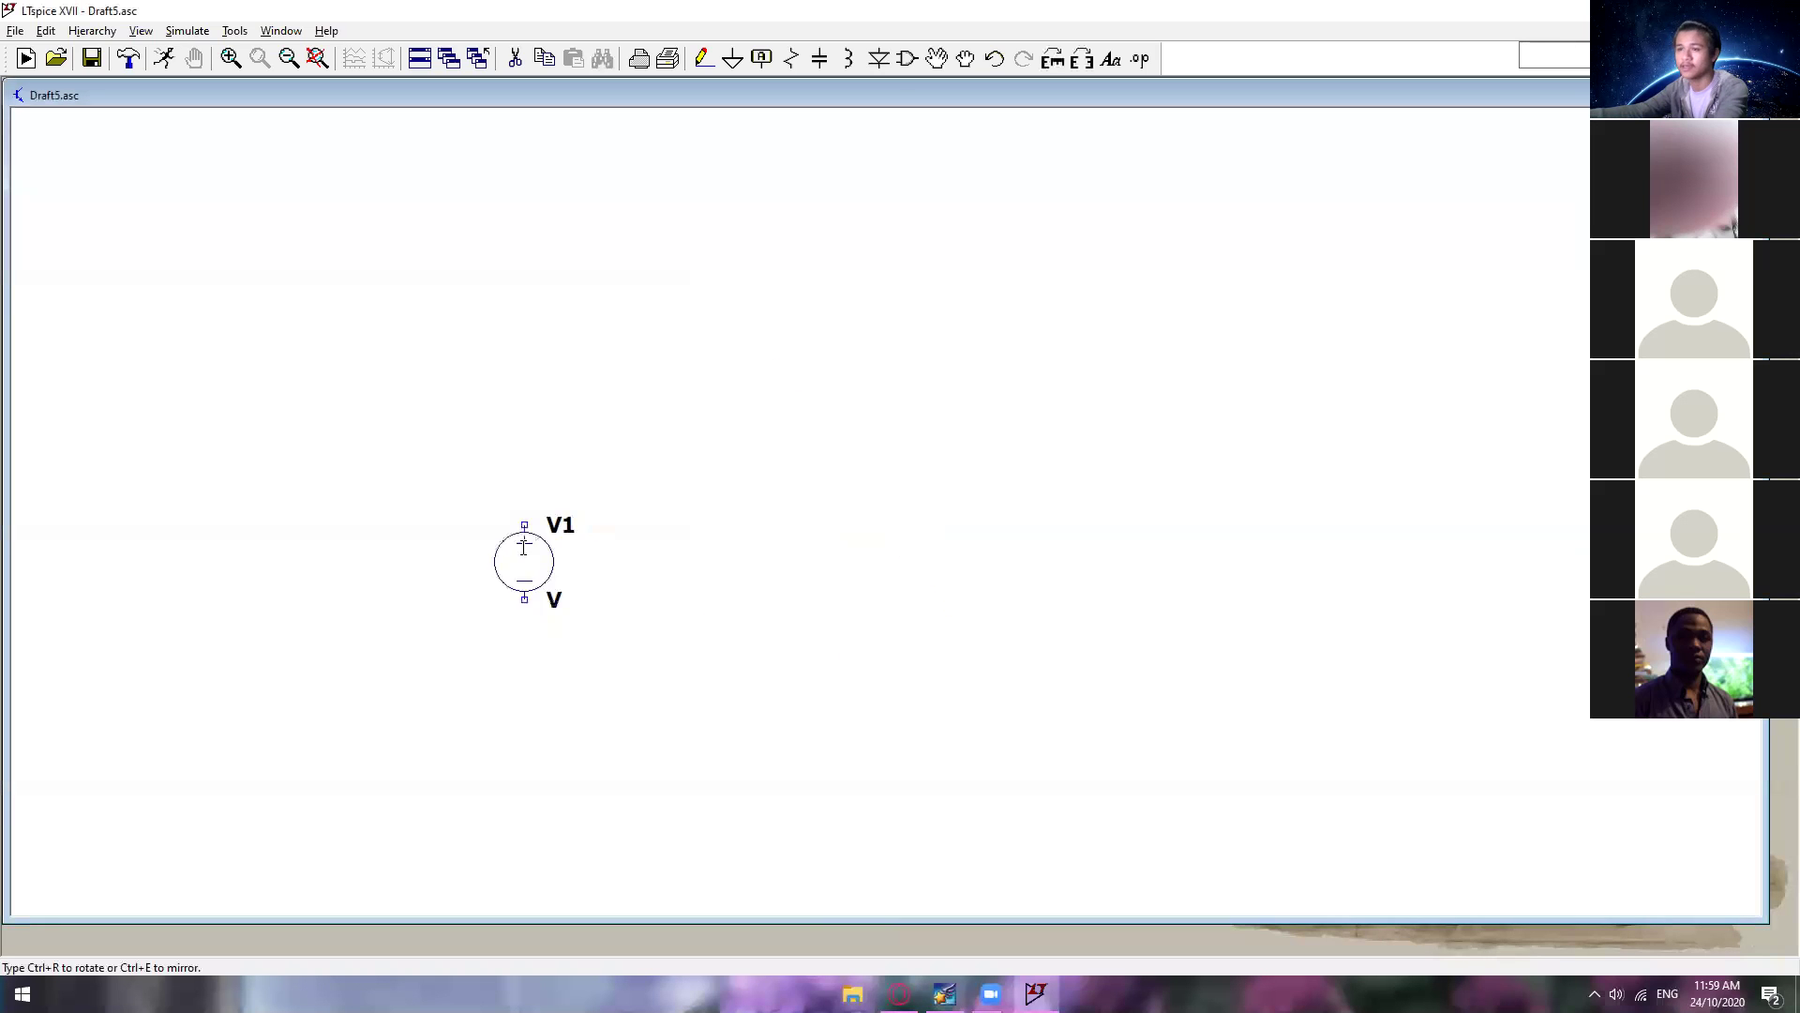
pyautogui.click(509, 497)
pyautogui.press('Escape')
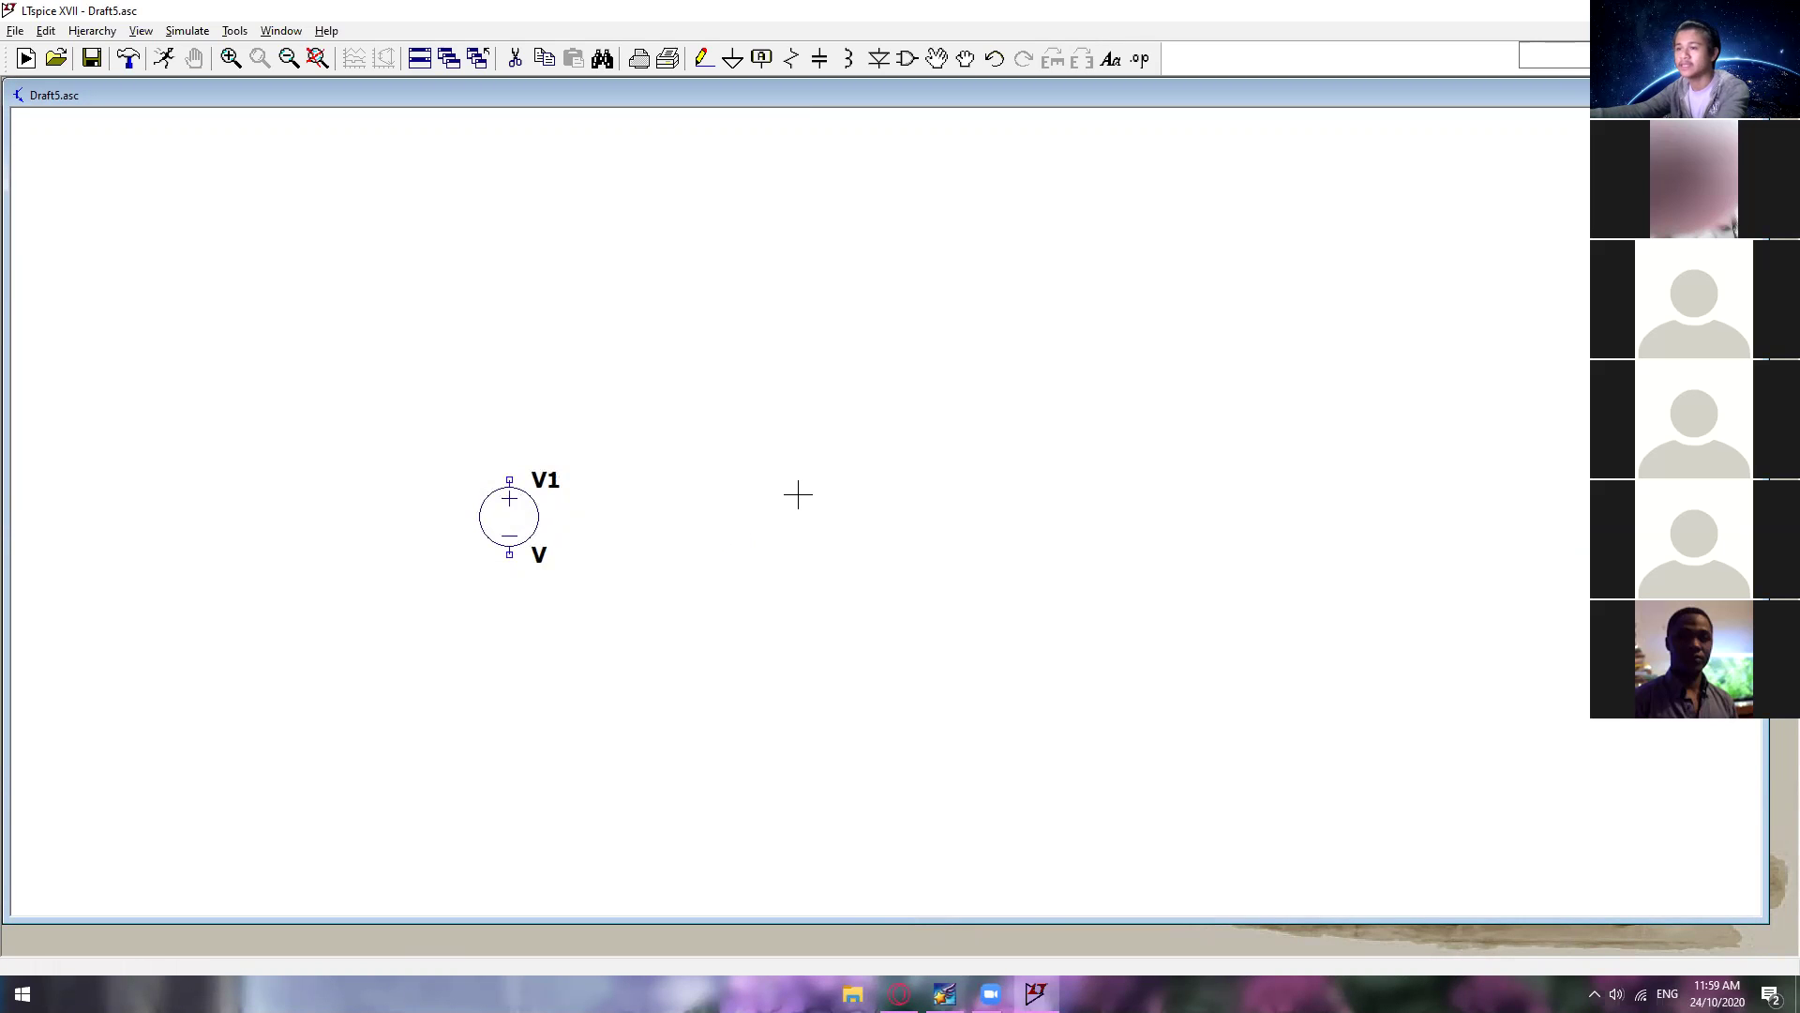
# Step: Place resistors R1 and R2 horizontally above the source, R3 vertically at the far right, and R4 horizontally below
pyautogui.press('r')
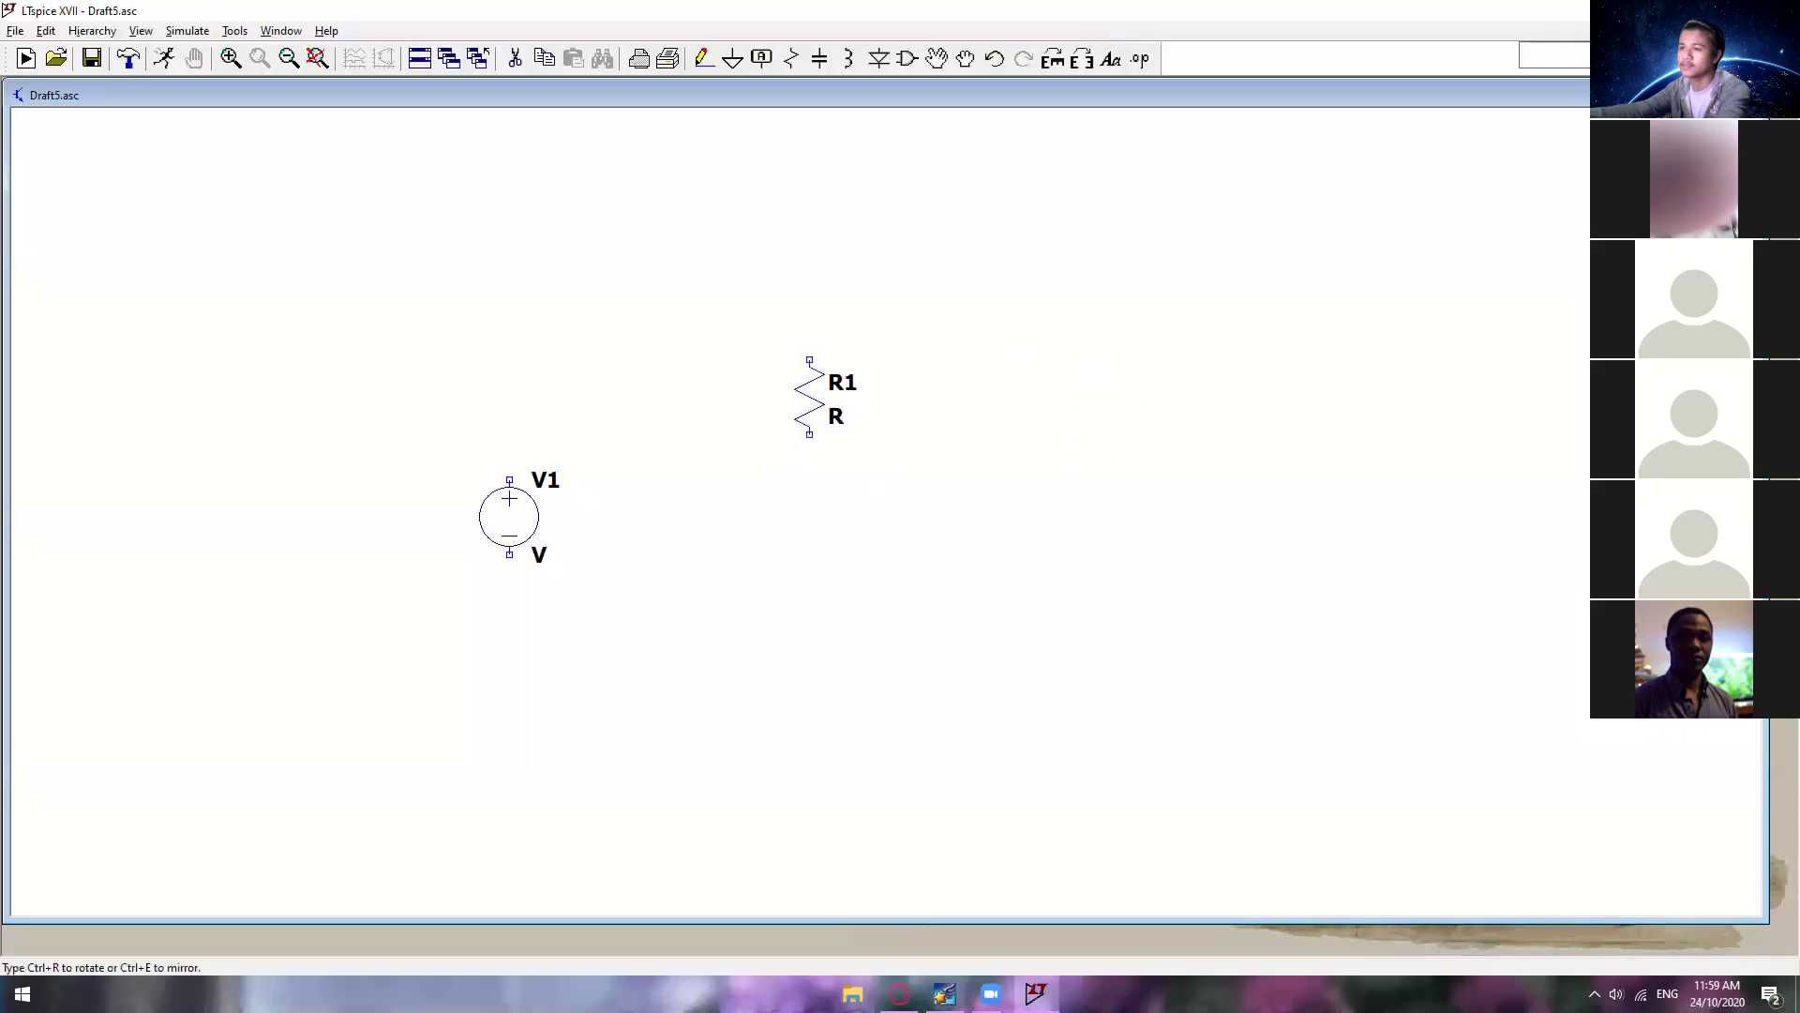
pyautogui.hotkey('ctrl', 'r')
pyautogui.click(728, 359)
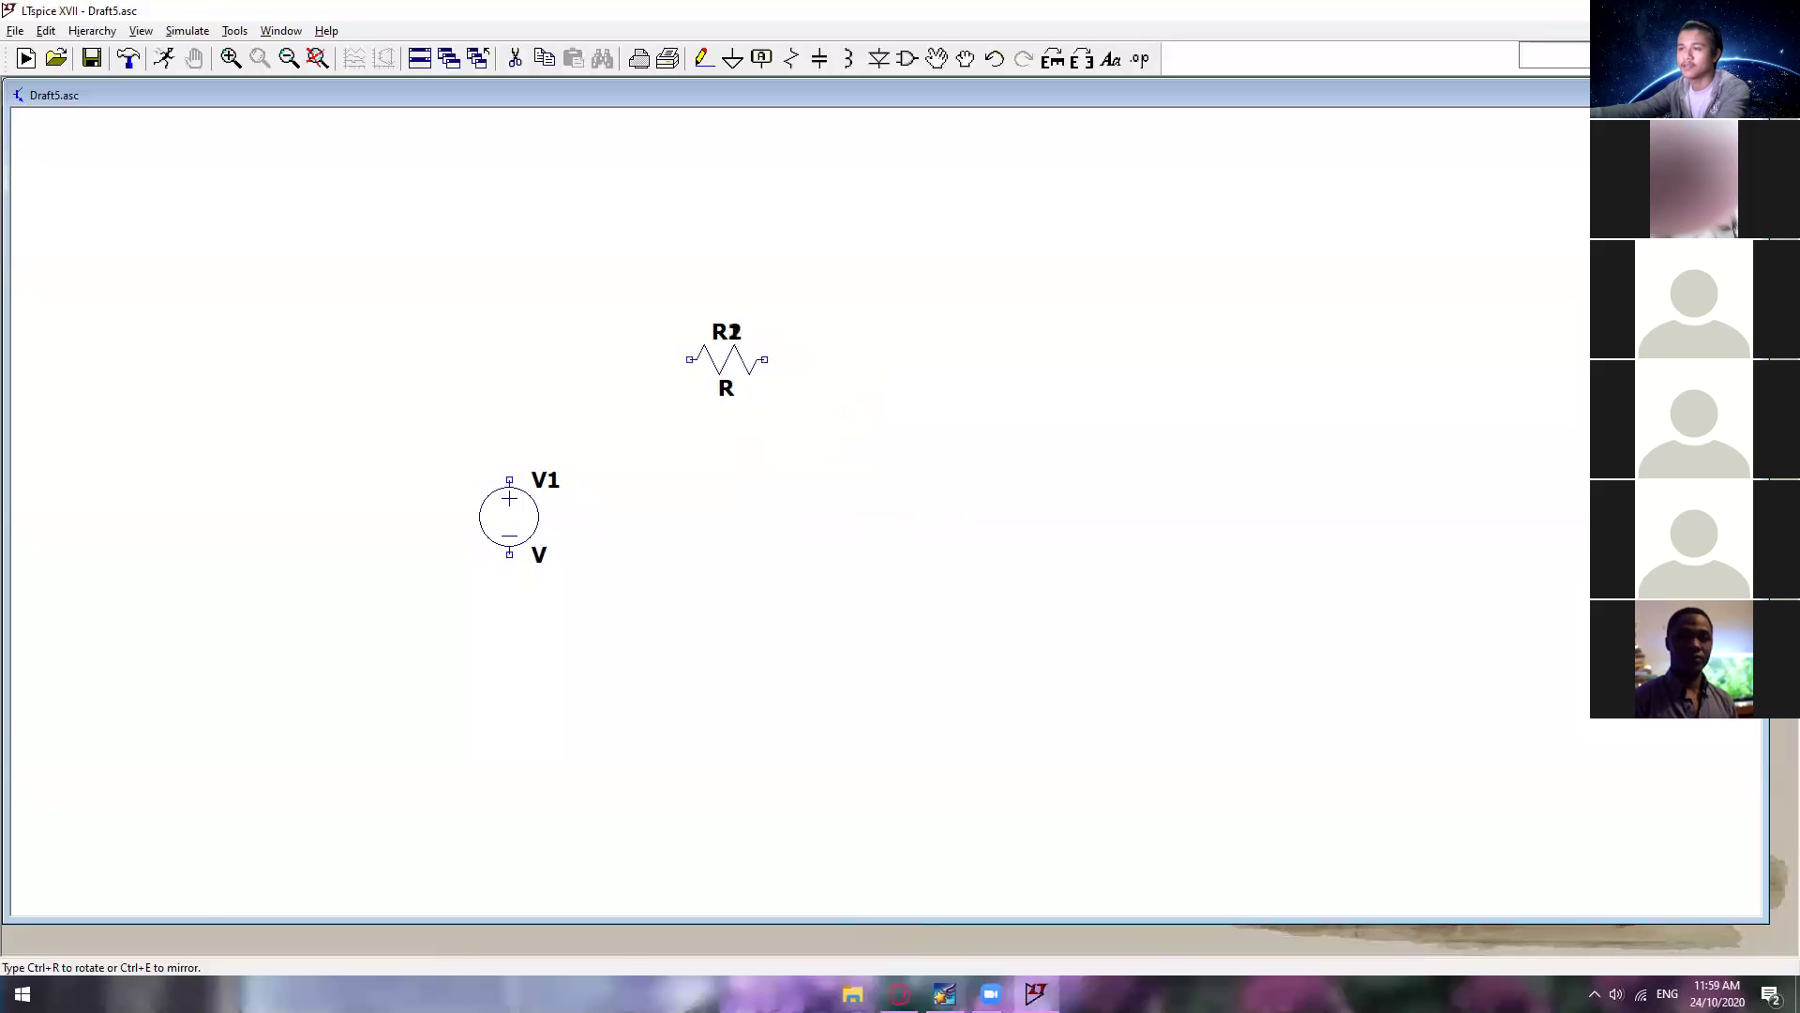
pyautogui.click(982, 359)
pyautogui.hotkey('ctrl', 'r')
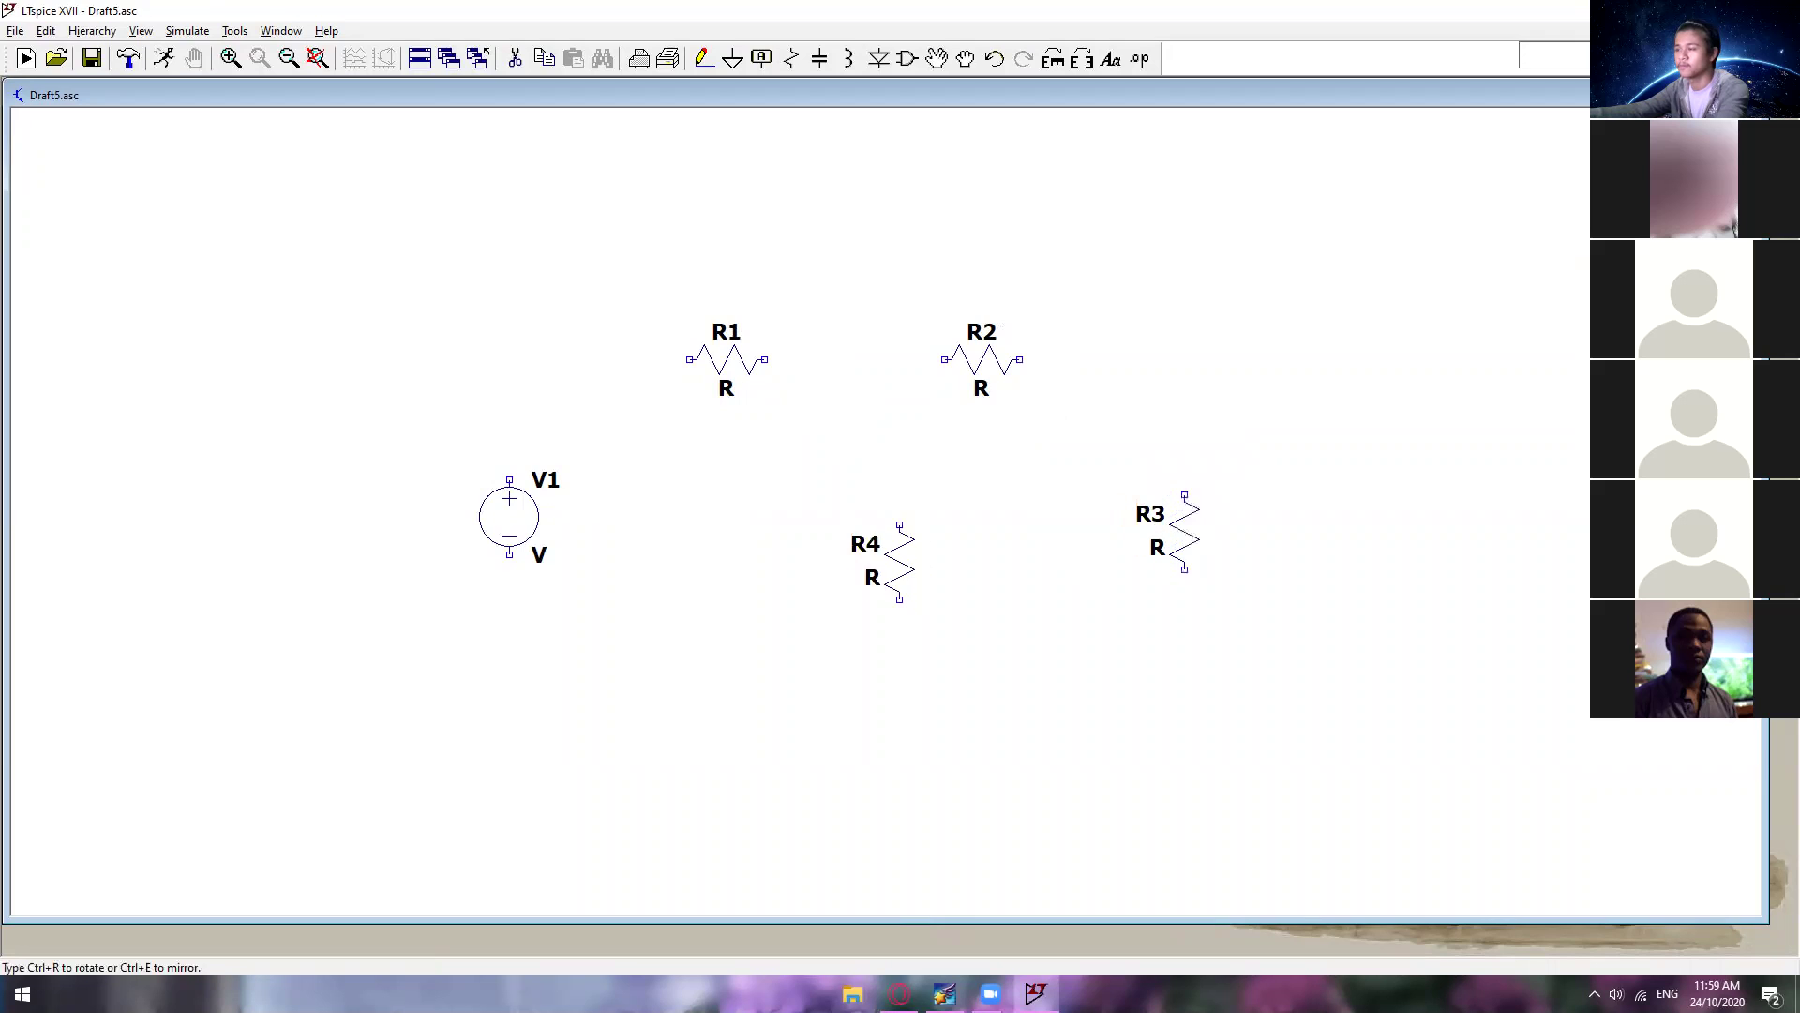
pyautogui.hotkey('ctrl', 'r')
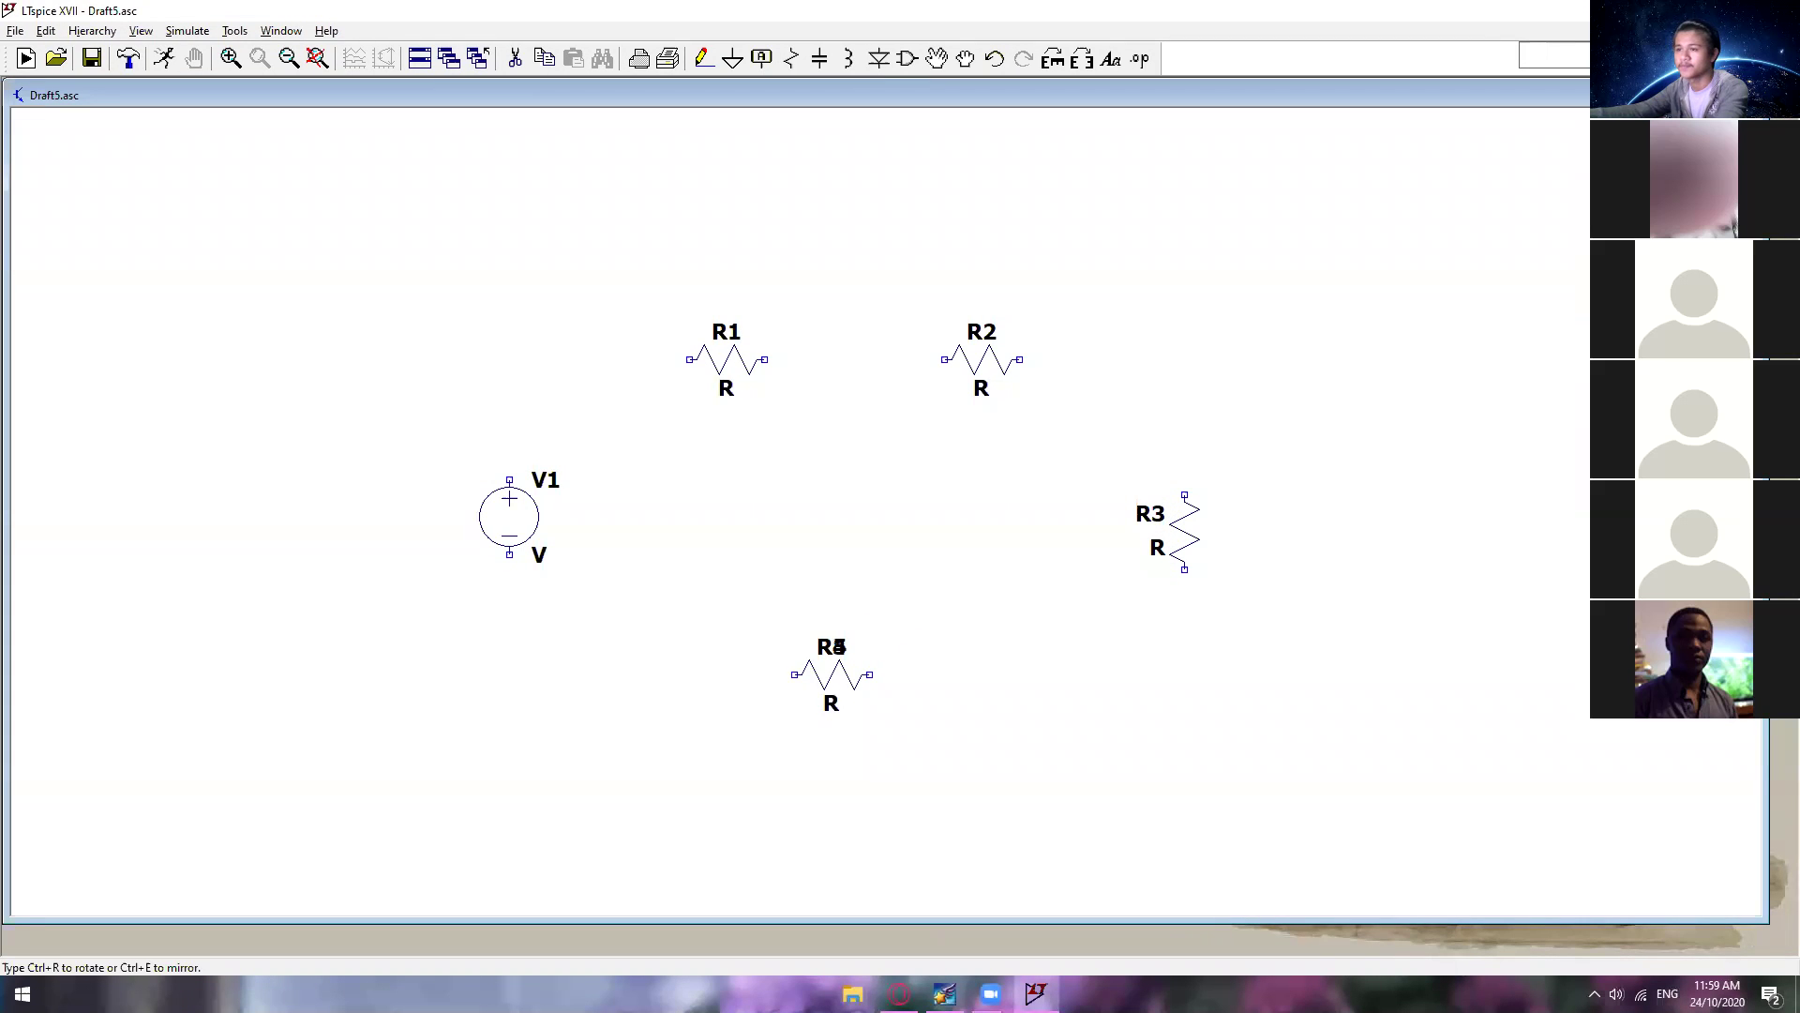
pyautogui.press('Escape')
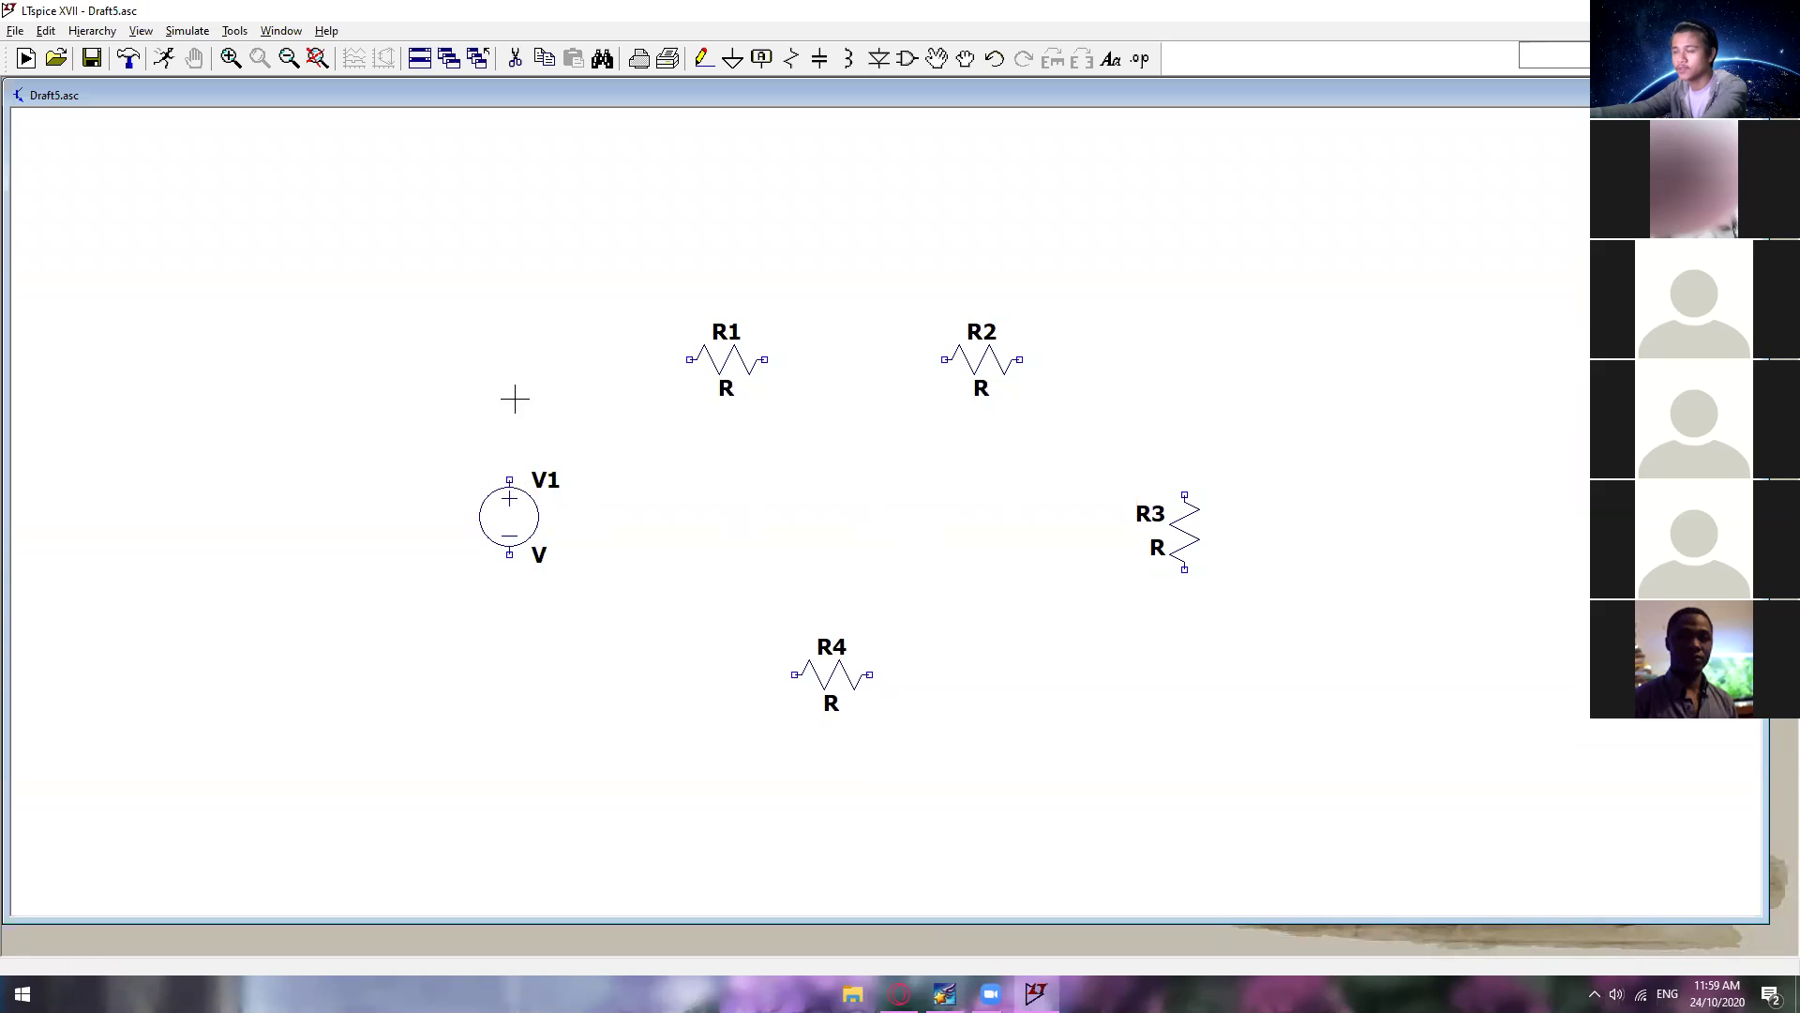
# Step: Wire V1, R1, R2, R3 and R4 into one closed rectangular series loop
pyautogui.press('F3')
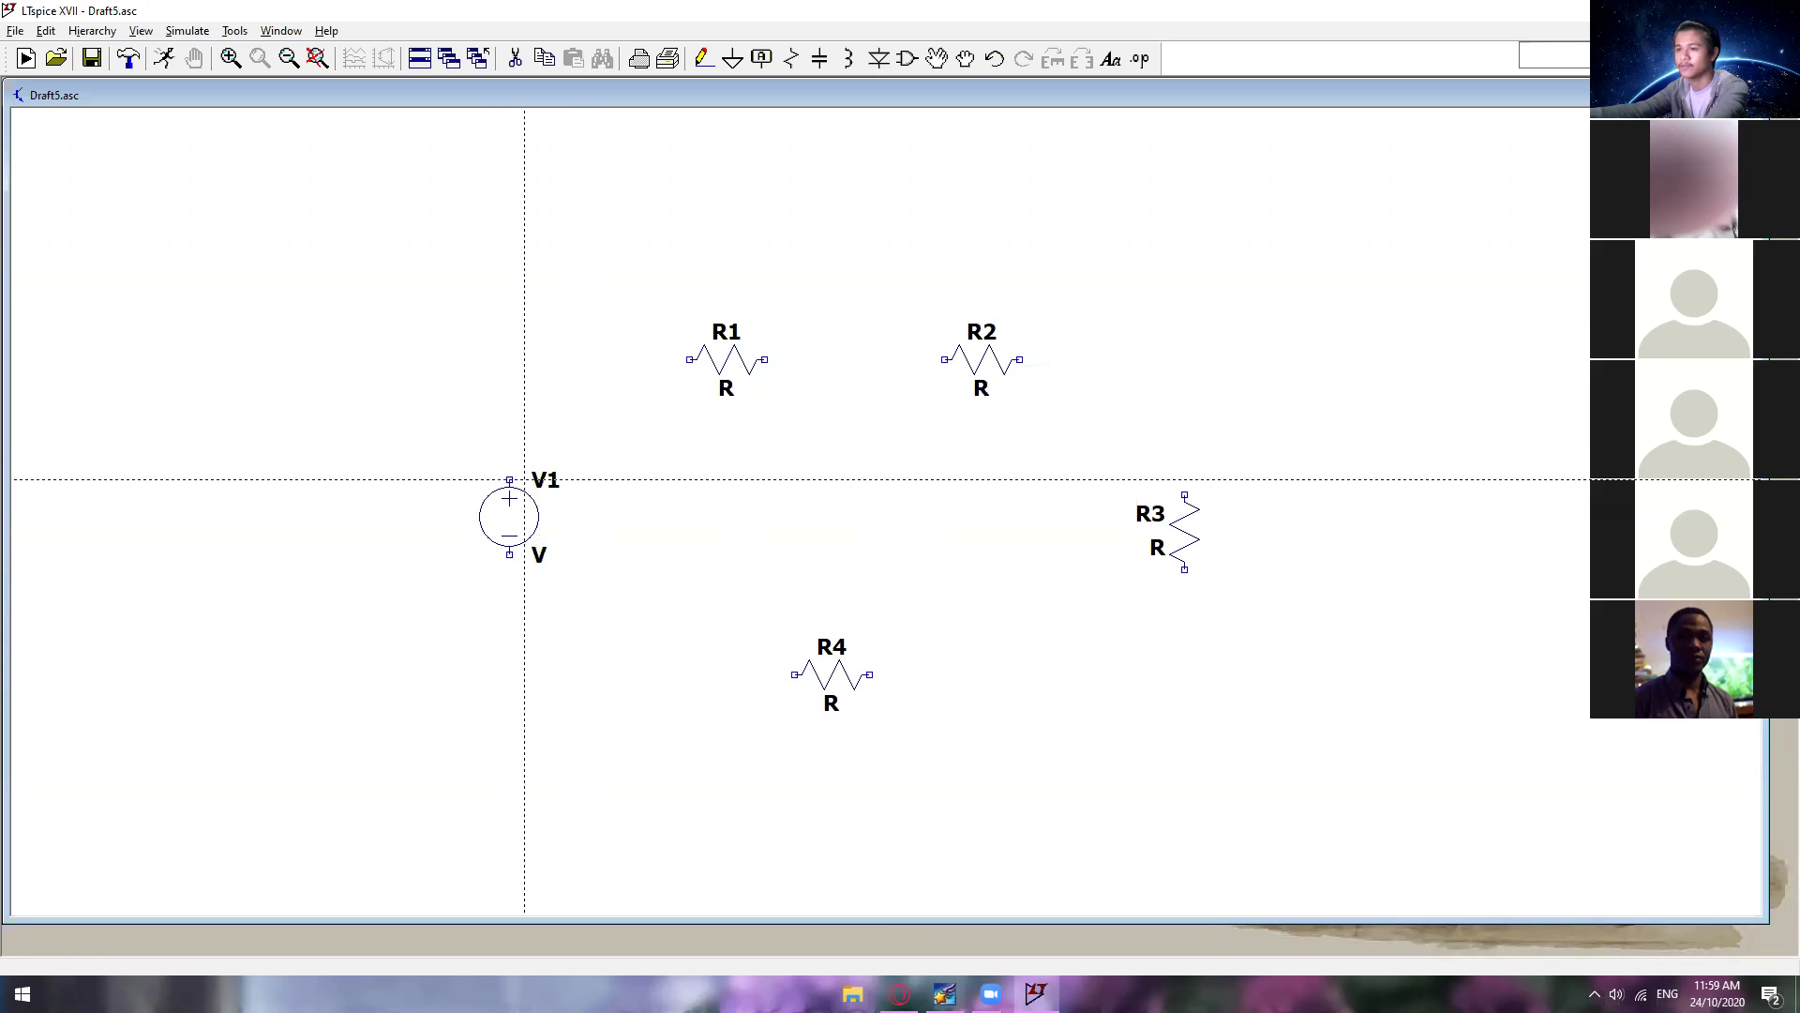
pyautogui.click(509, 479)
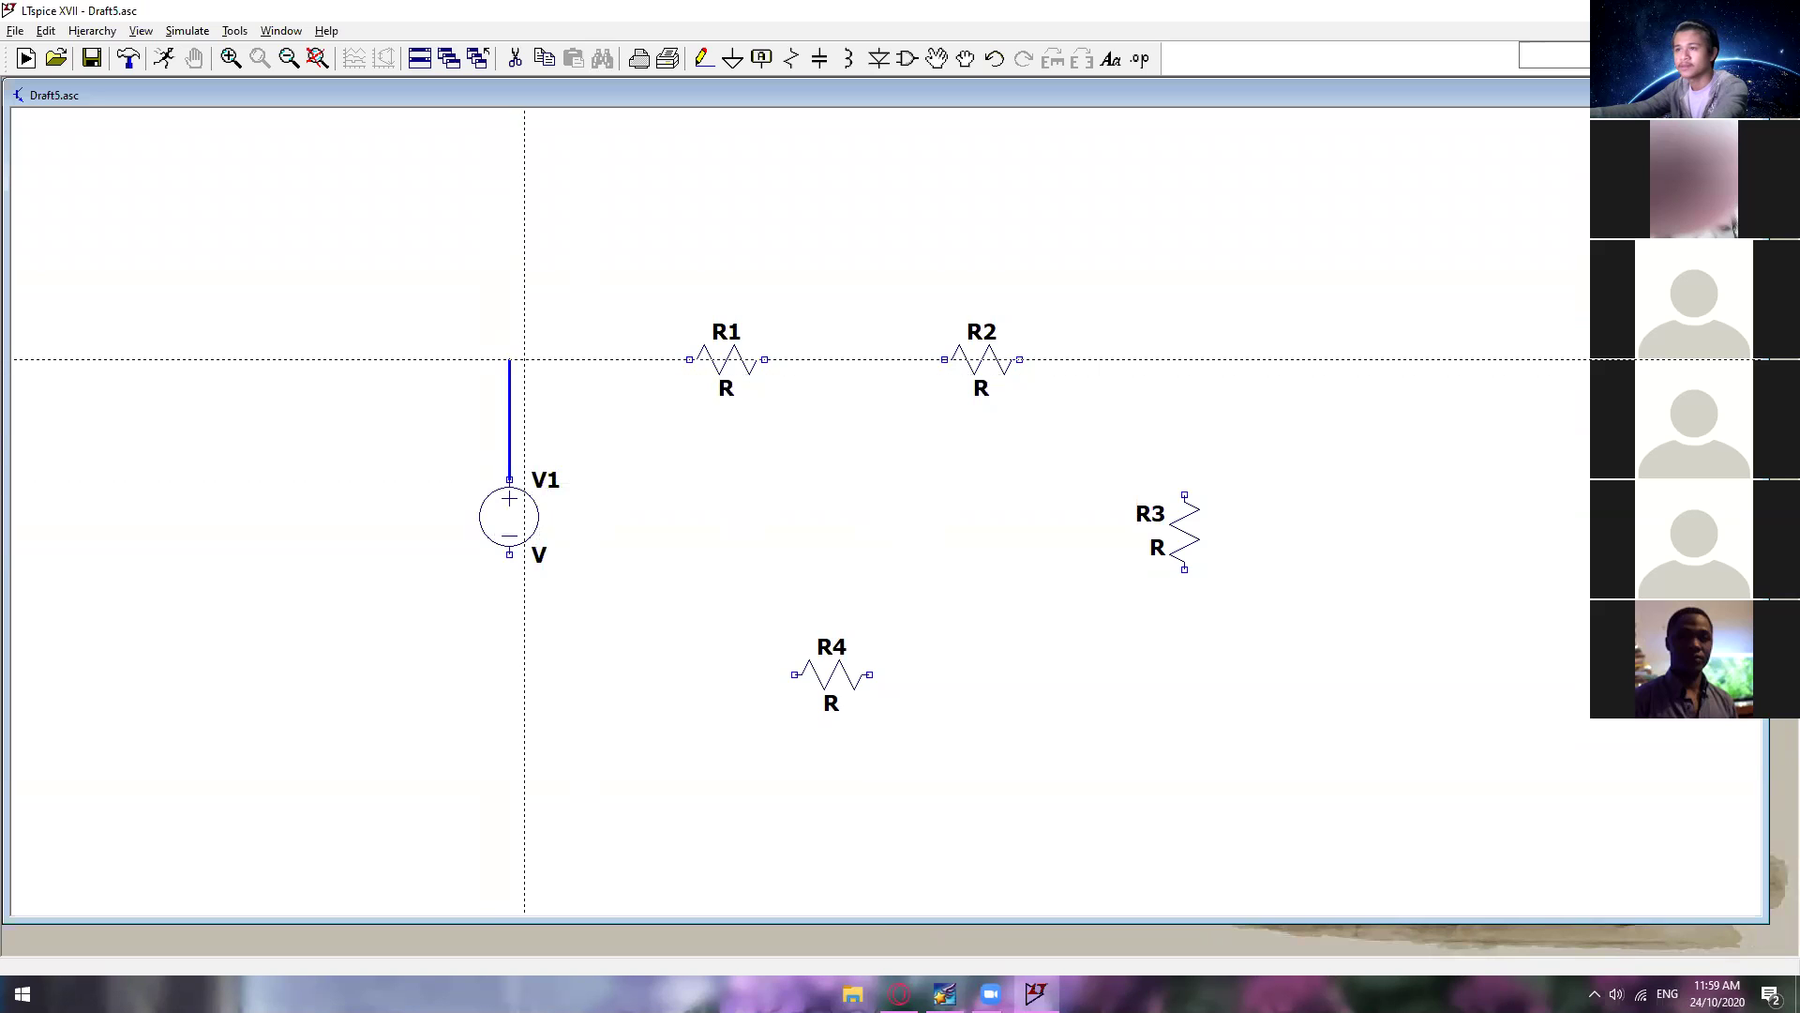
pyautogui.click(689, 359)
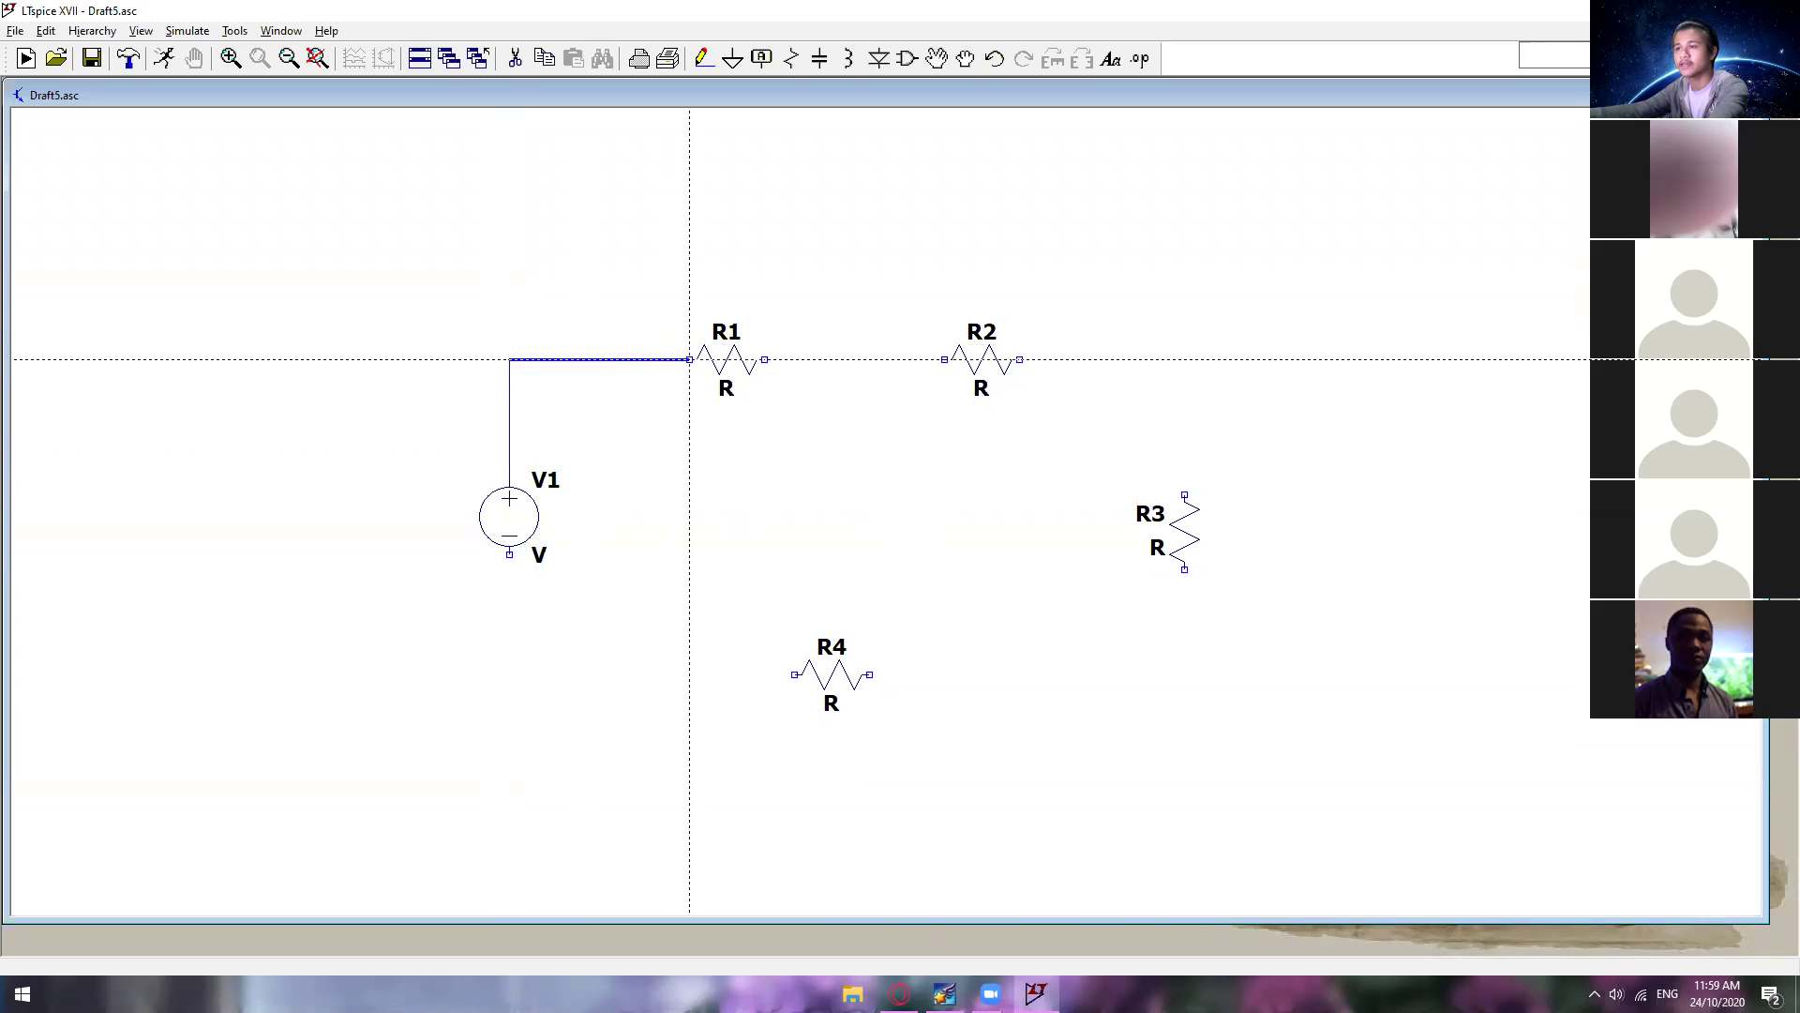
pyautogui.click(1184, 359)
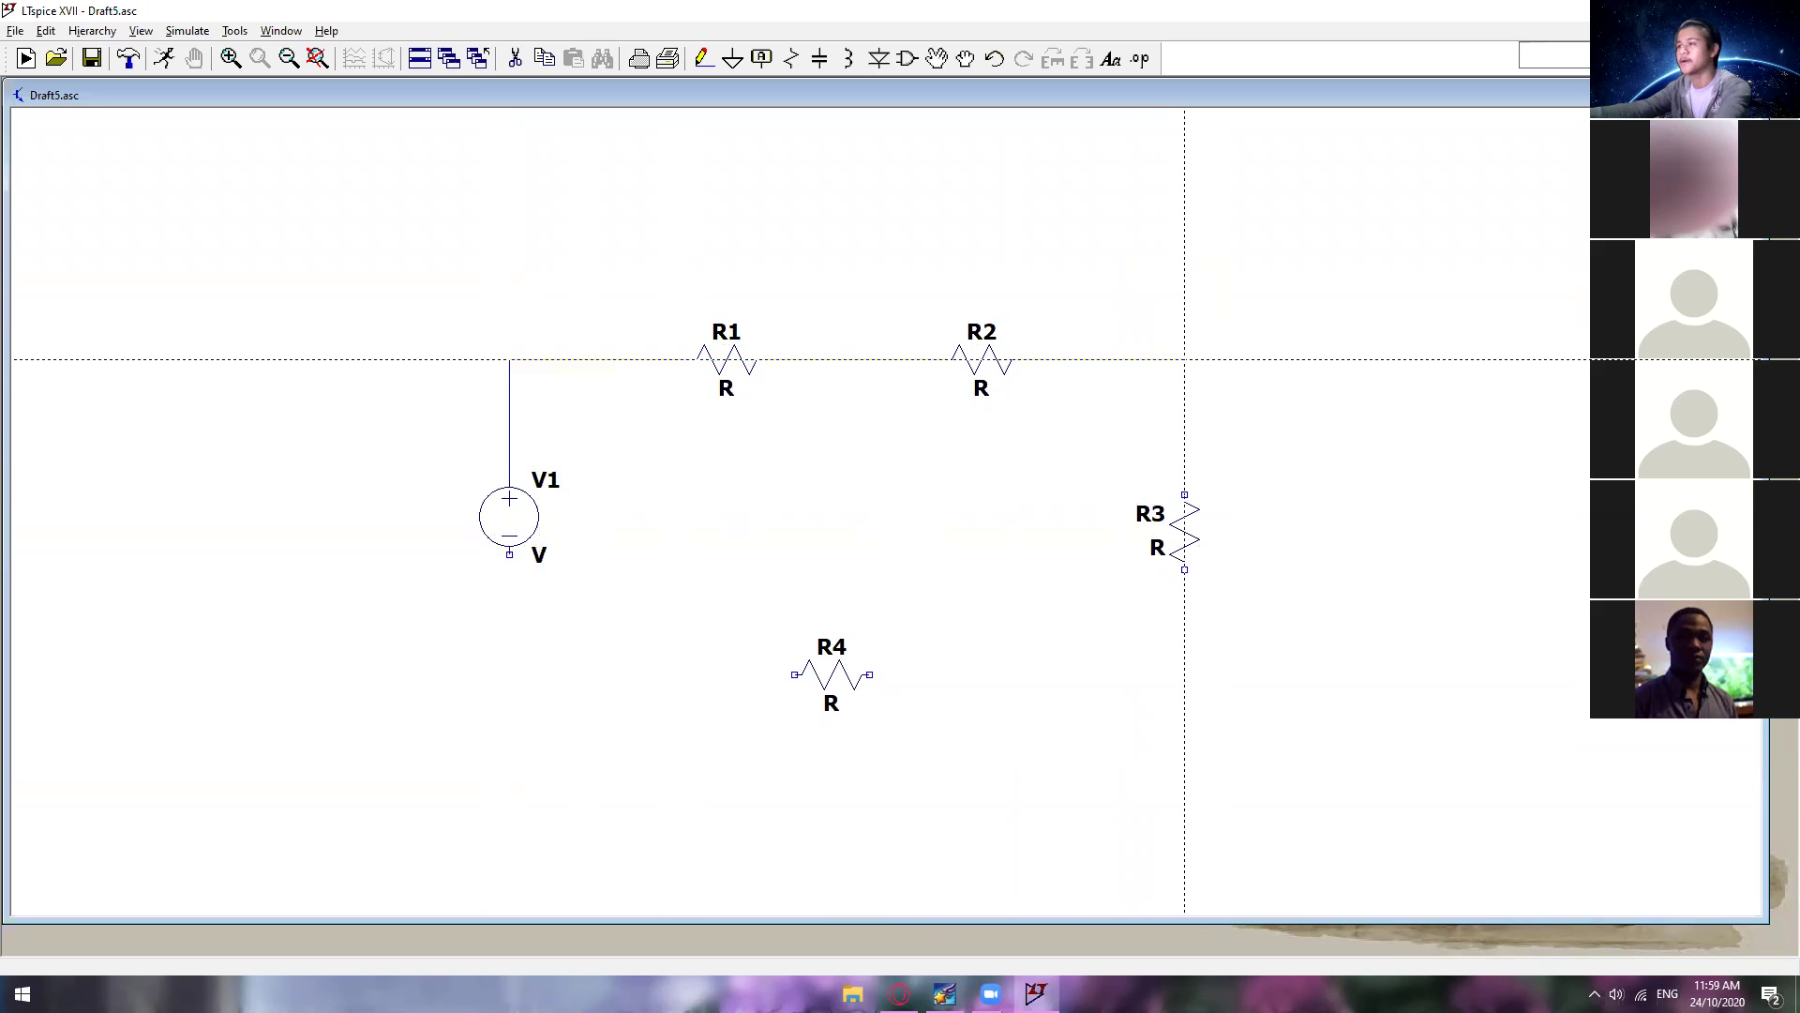
pyautogui.click(1185, 673)
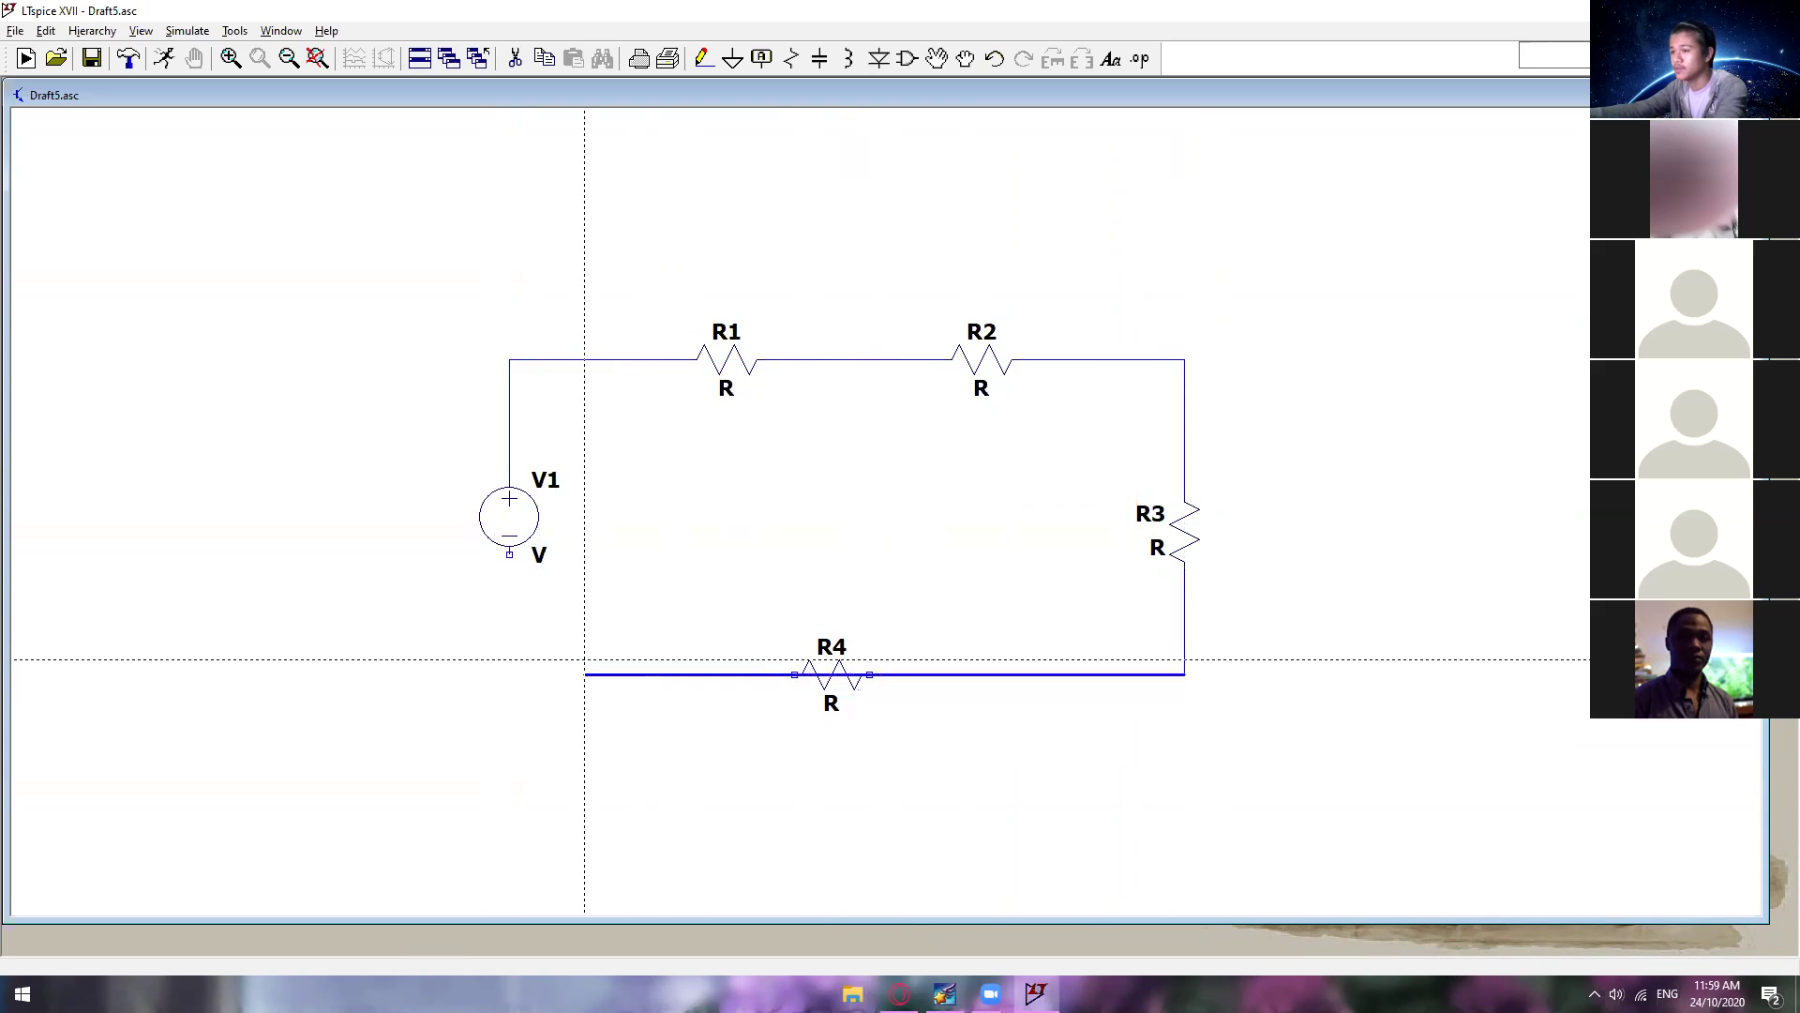
pyautogui.rightClick(509, 673)
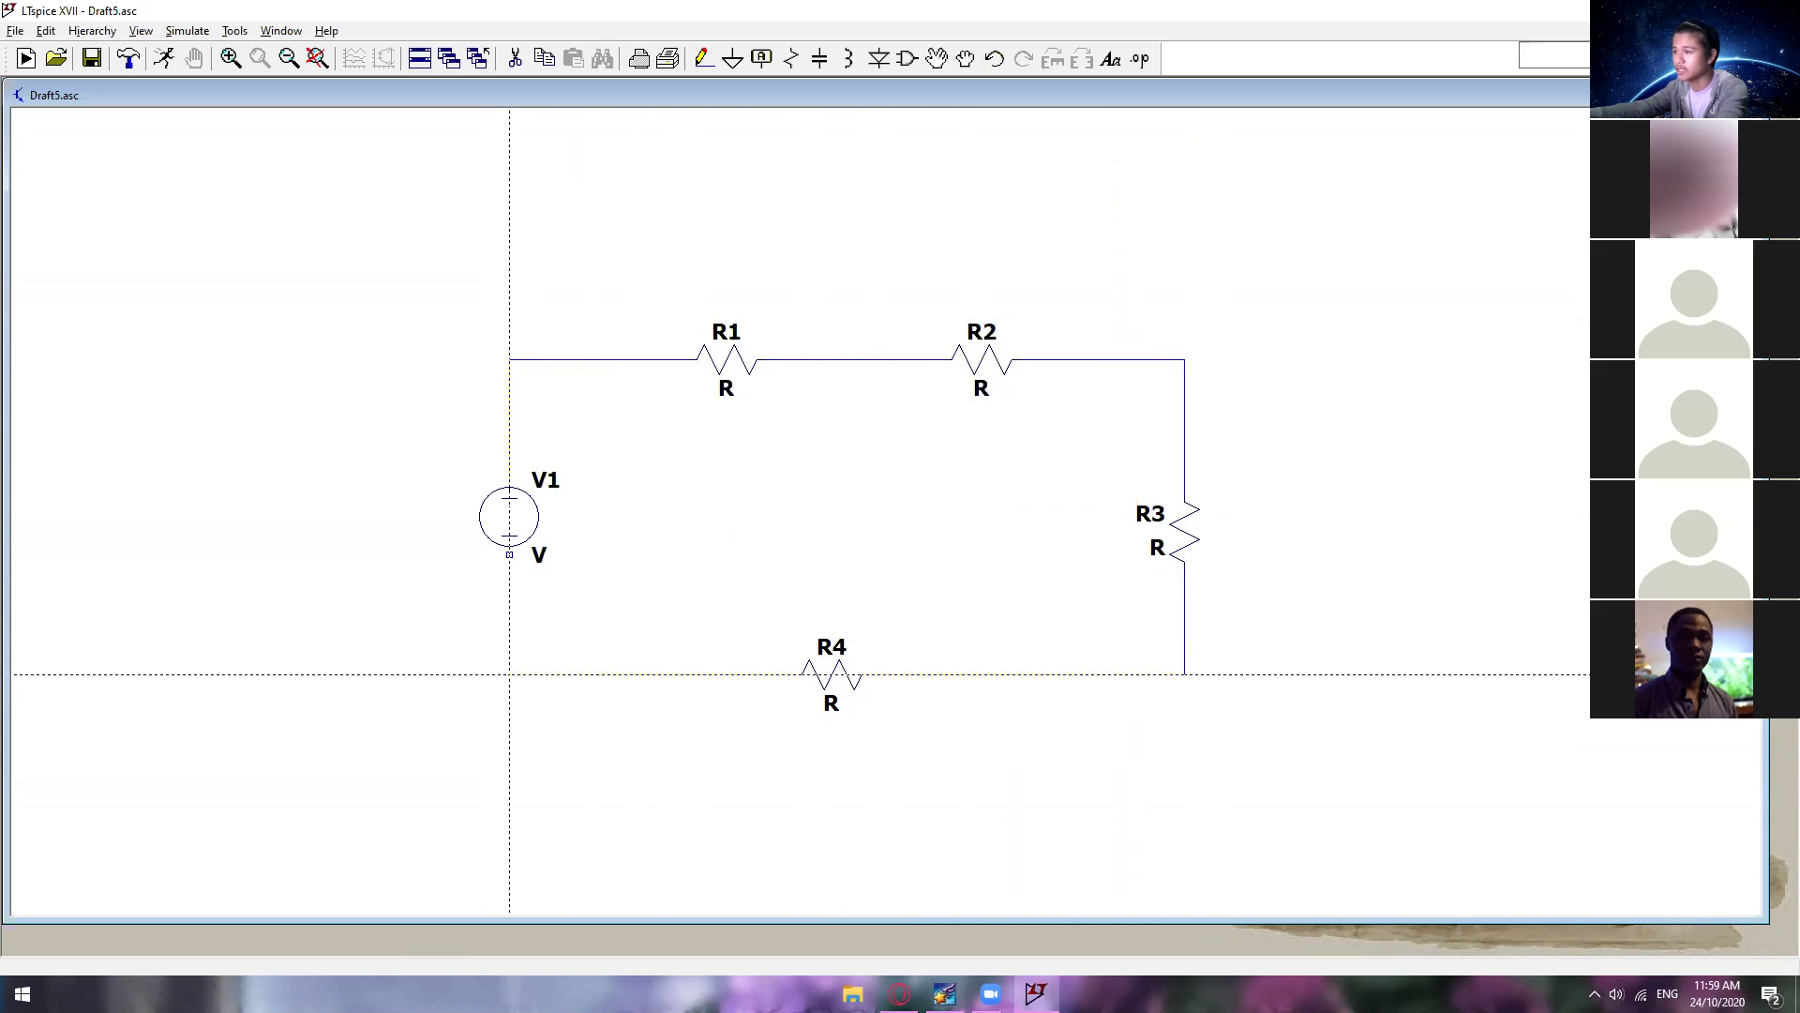
pyautogui.click(509, 674)
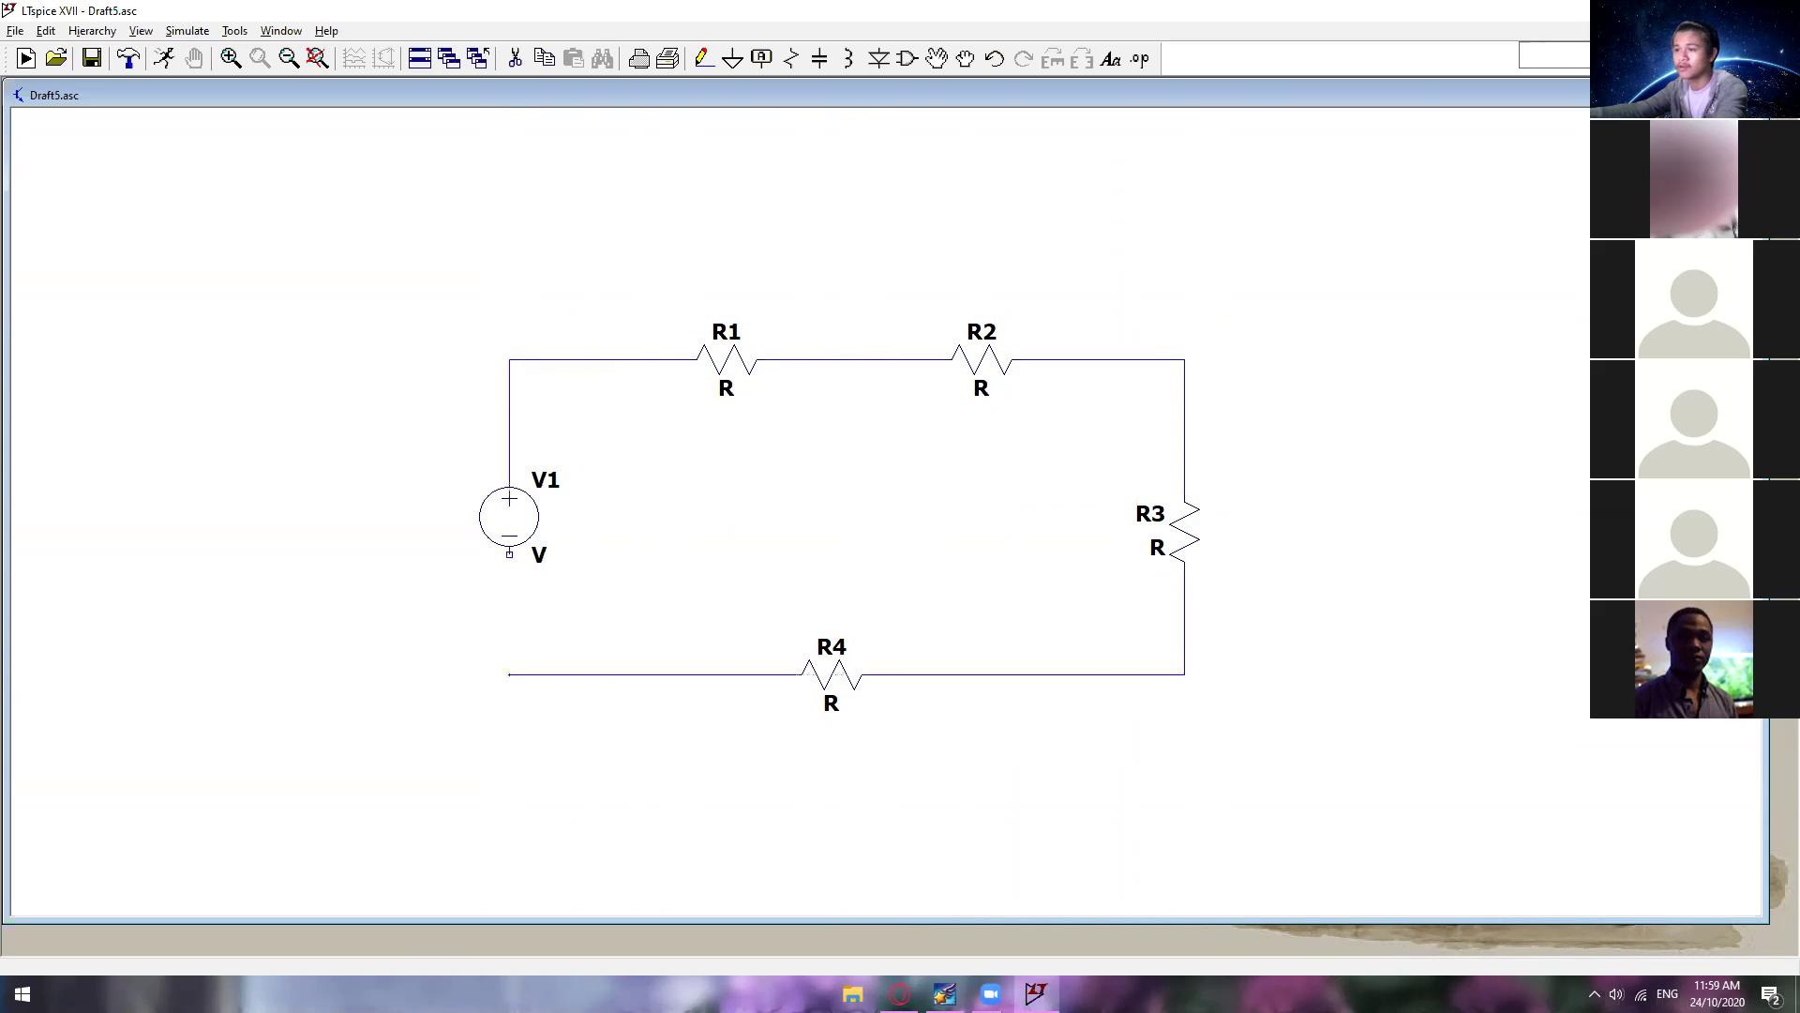
pyautogui.click(509, 554)
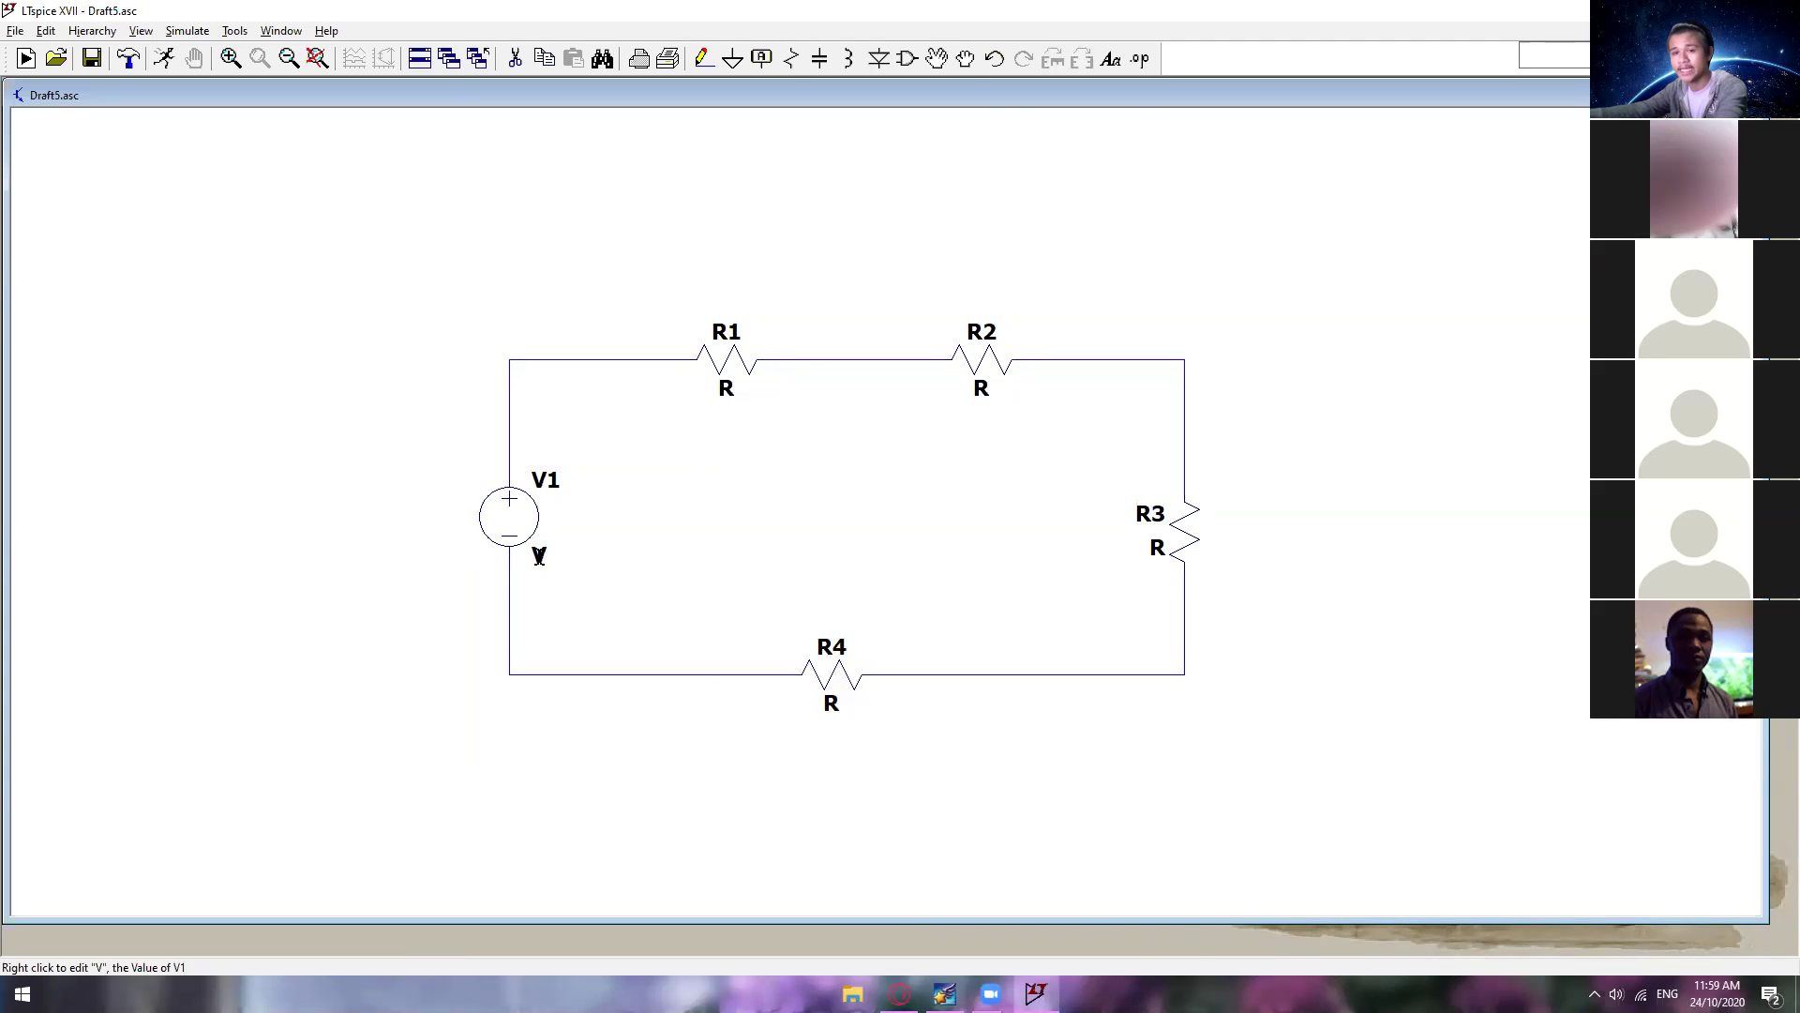
# Step: Set the value of voltage source V1 to 10
pyautogui.rightClick(539, 556)
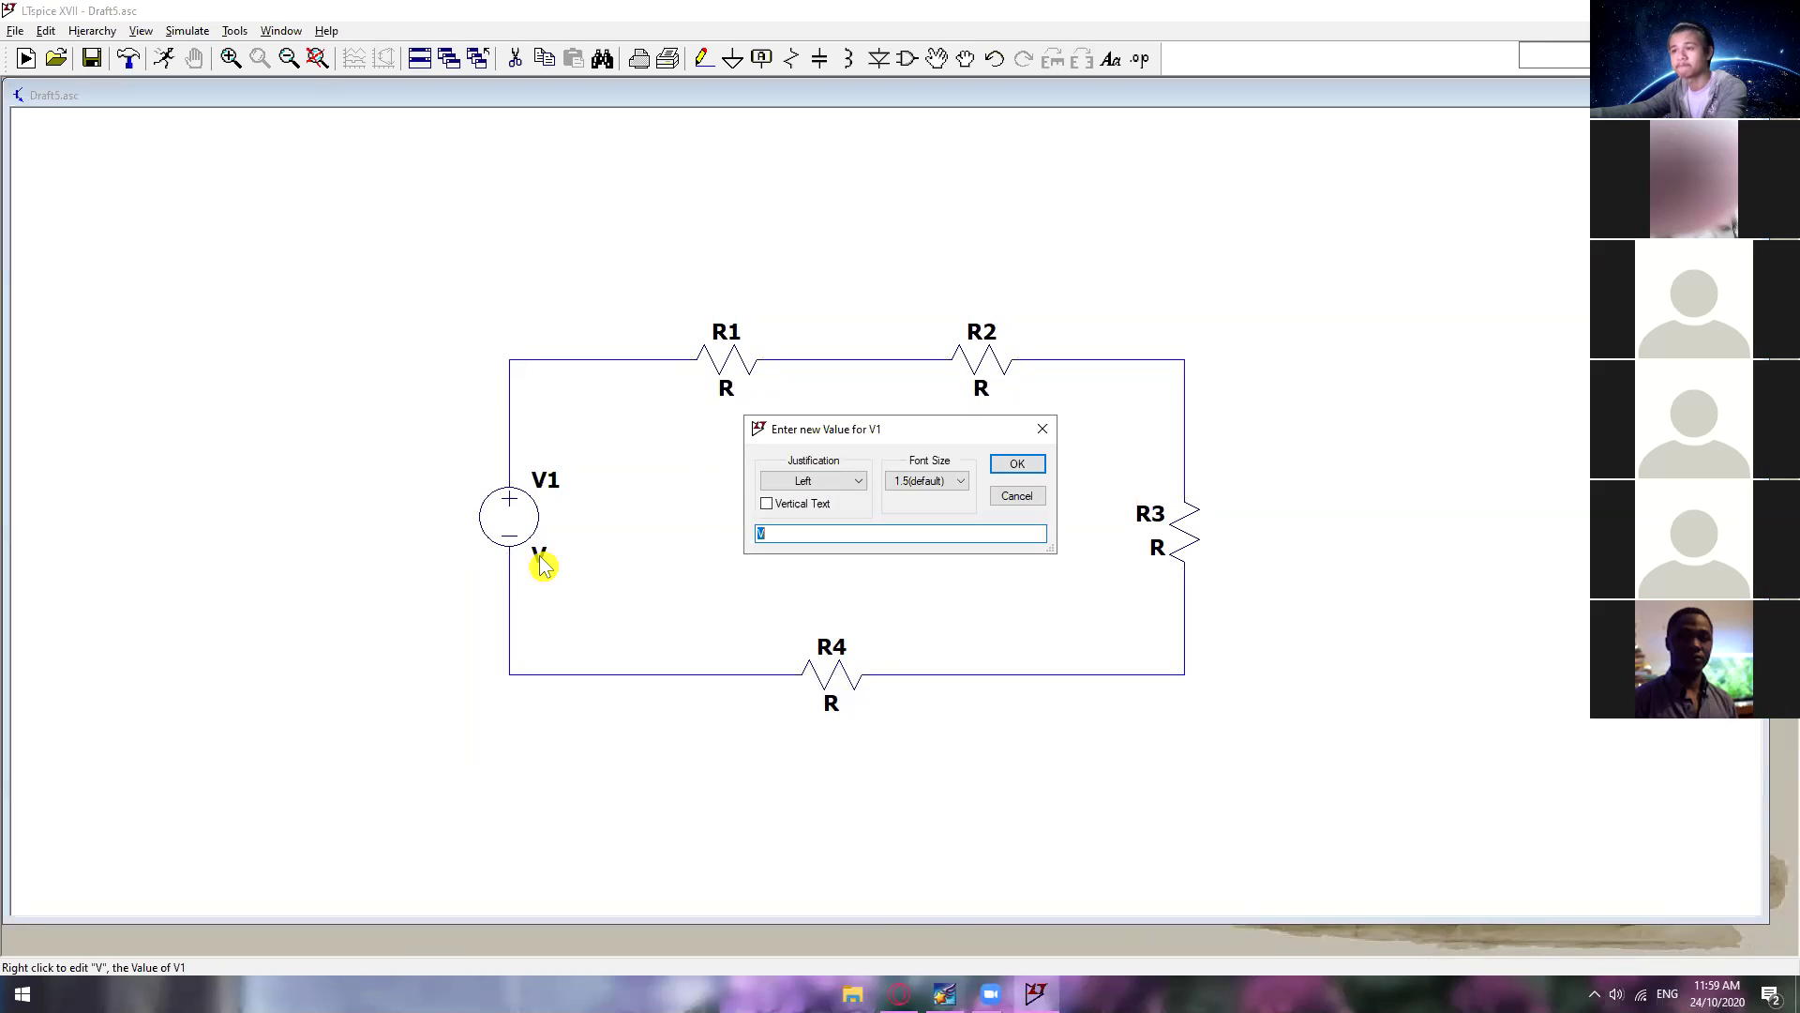
pyautogui.click(990, 469)
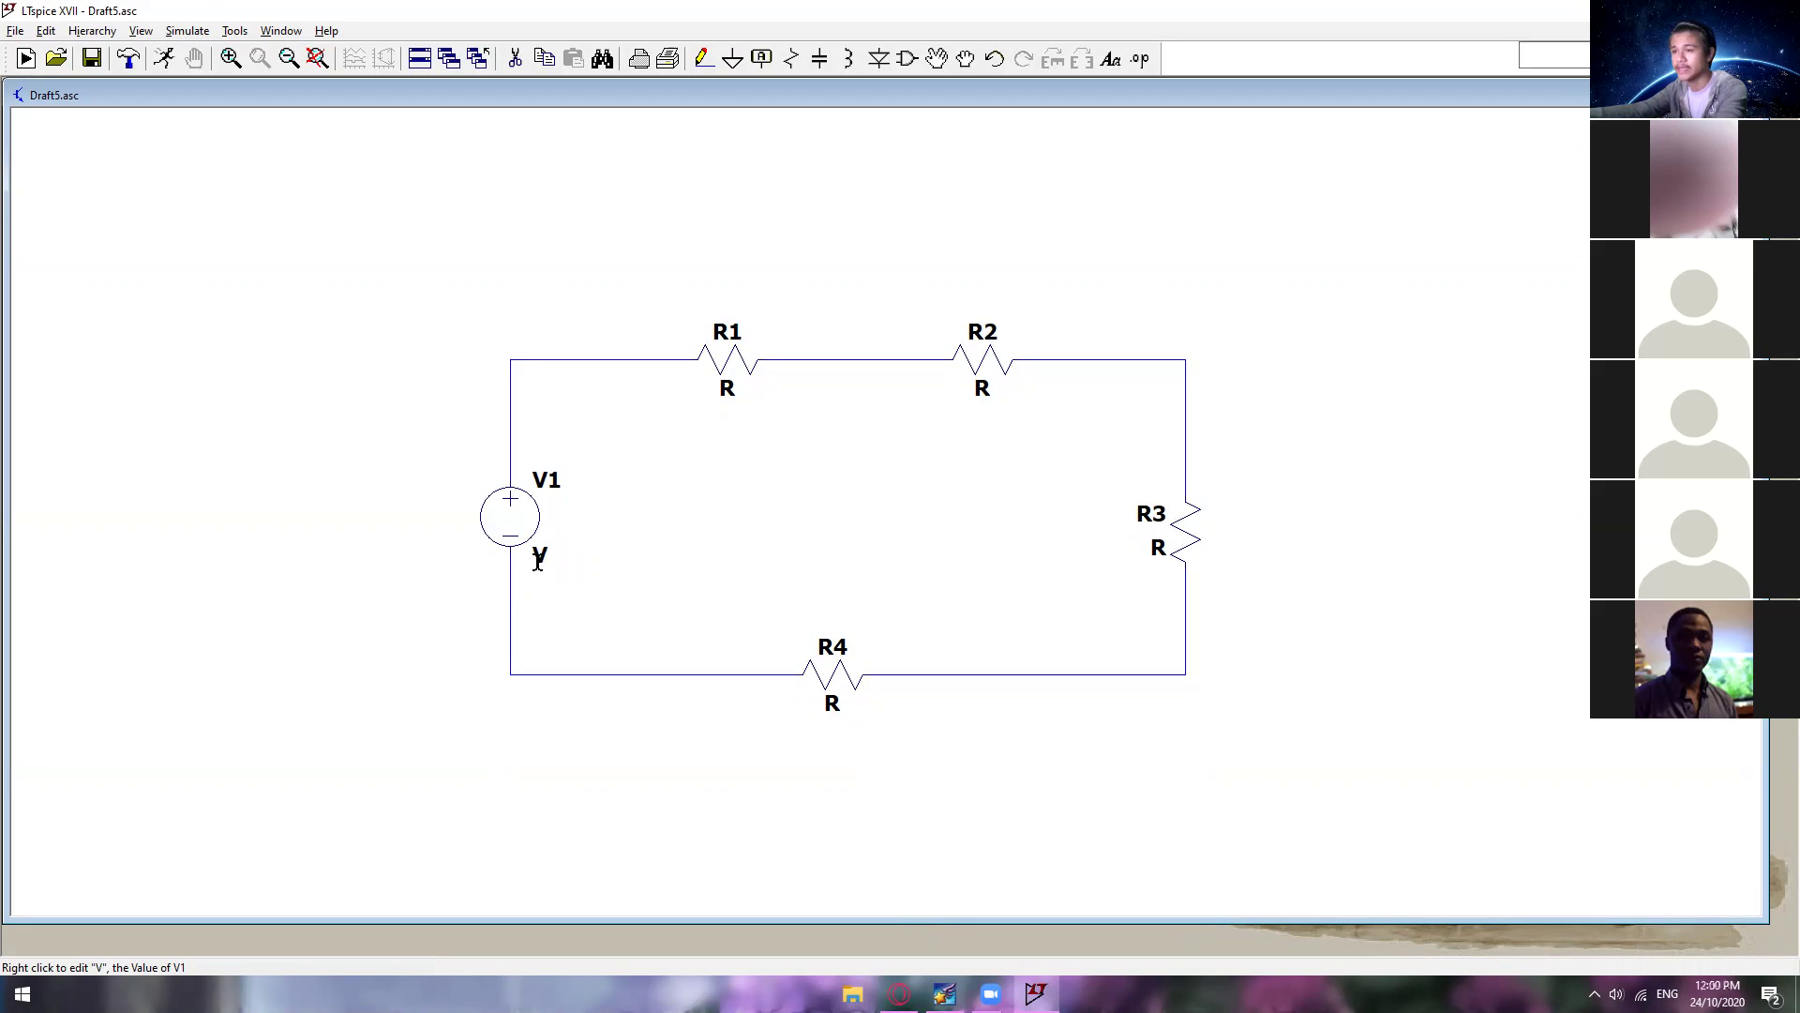
pyautogui.rightClick(539, 560)
pyautogui.moveTo(842, 528); pyautogui.dragTo(679, 543)
pyautogui.write('10')
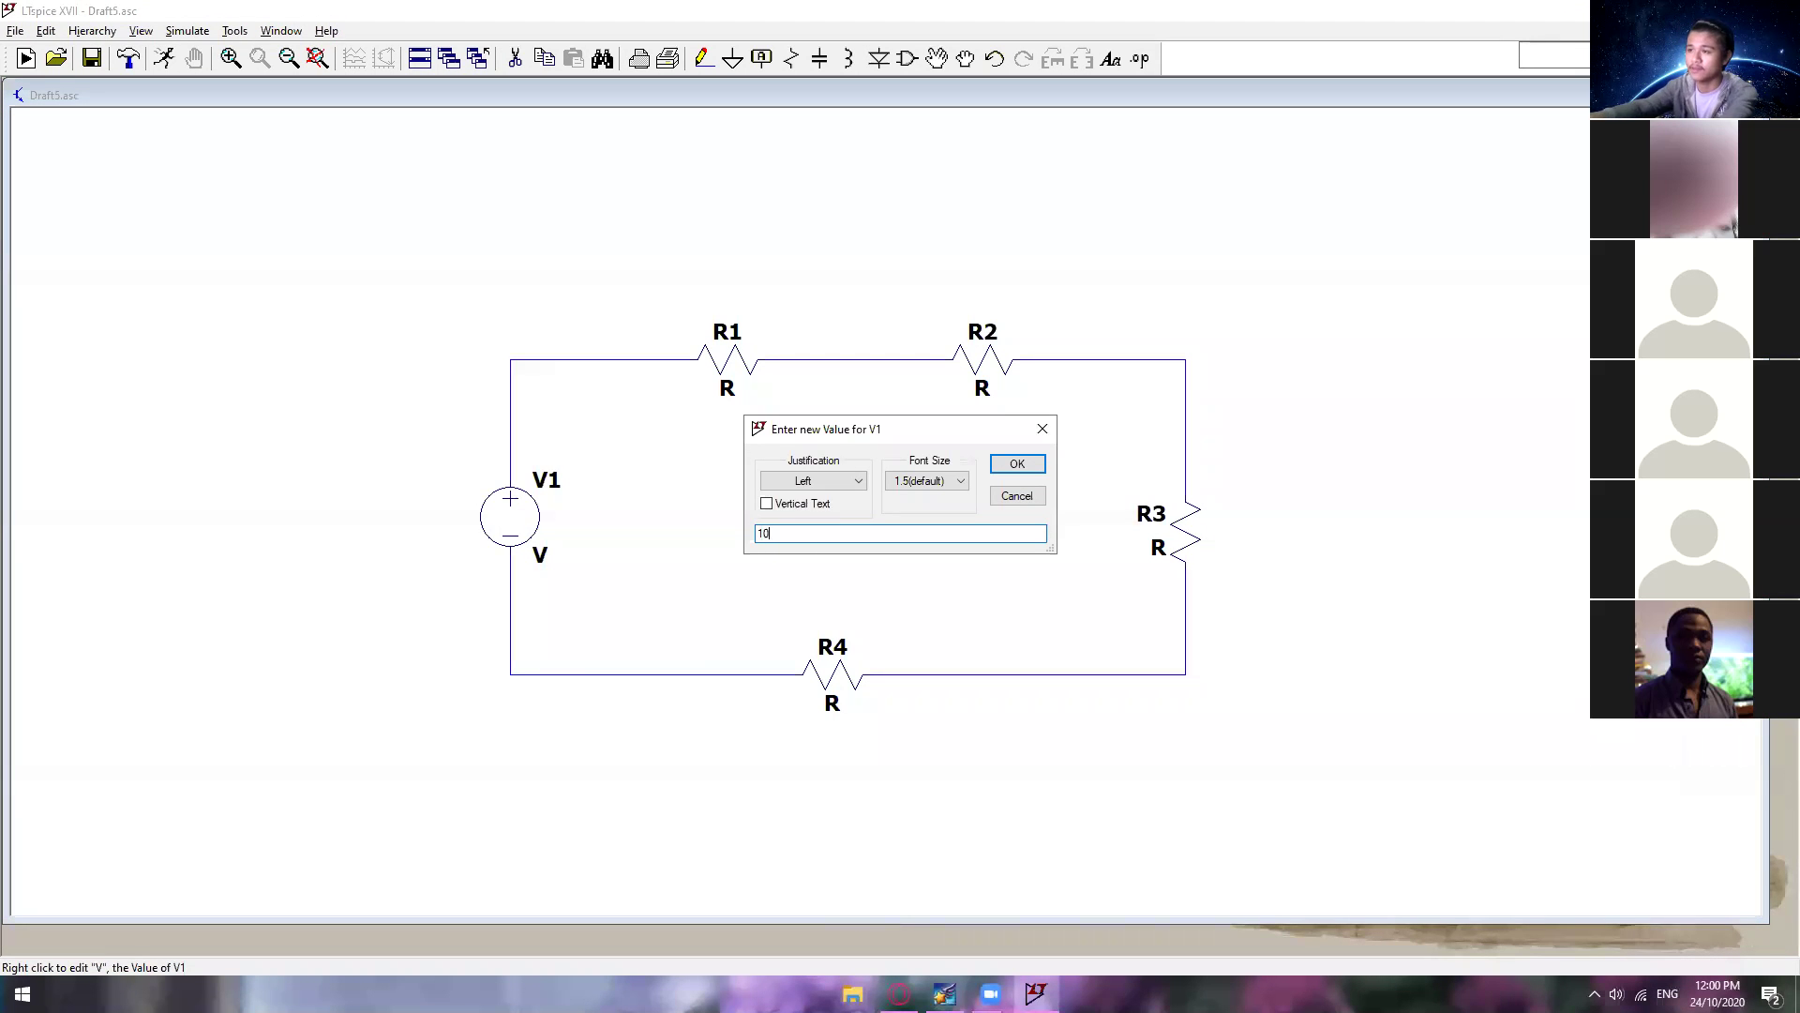
pyautogui.click(1018, 466)
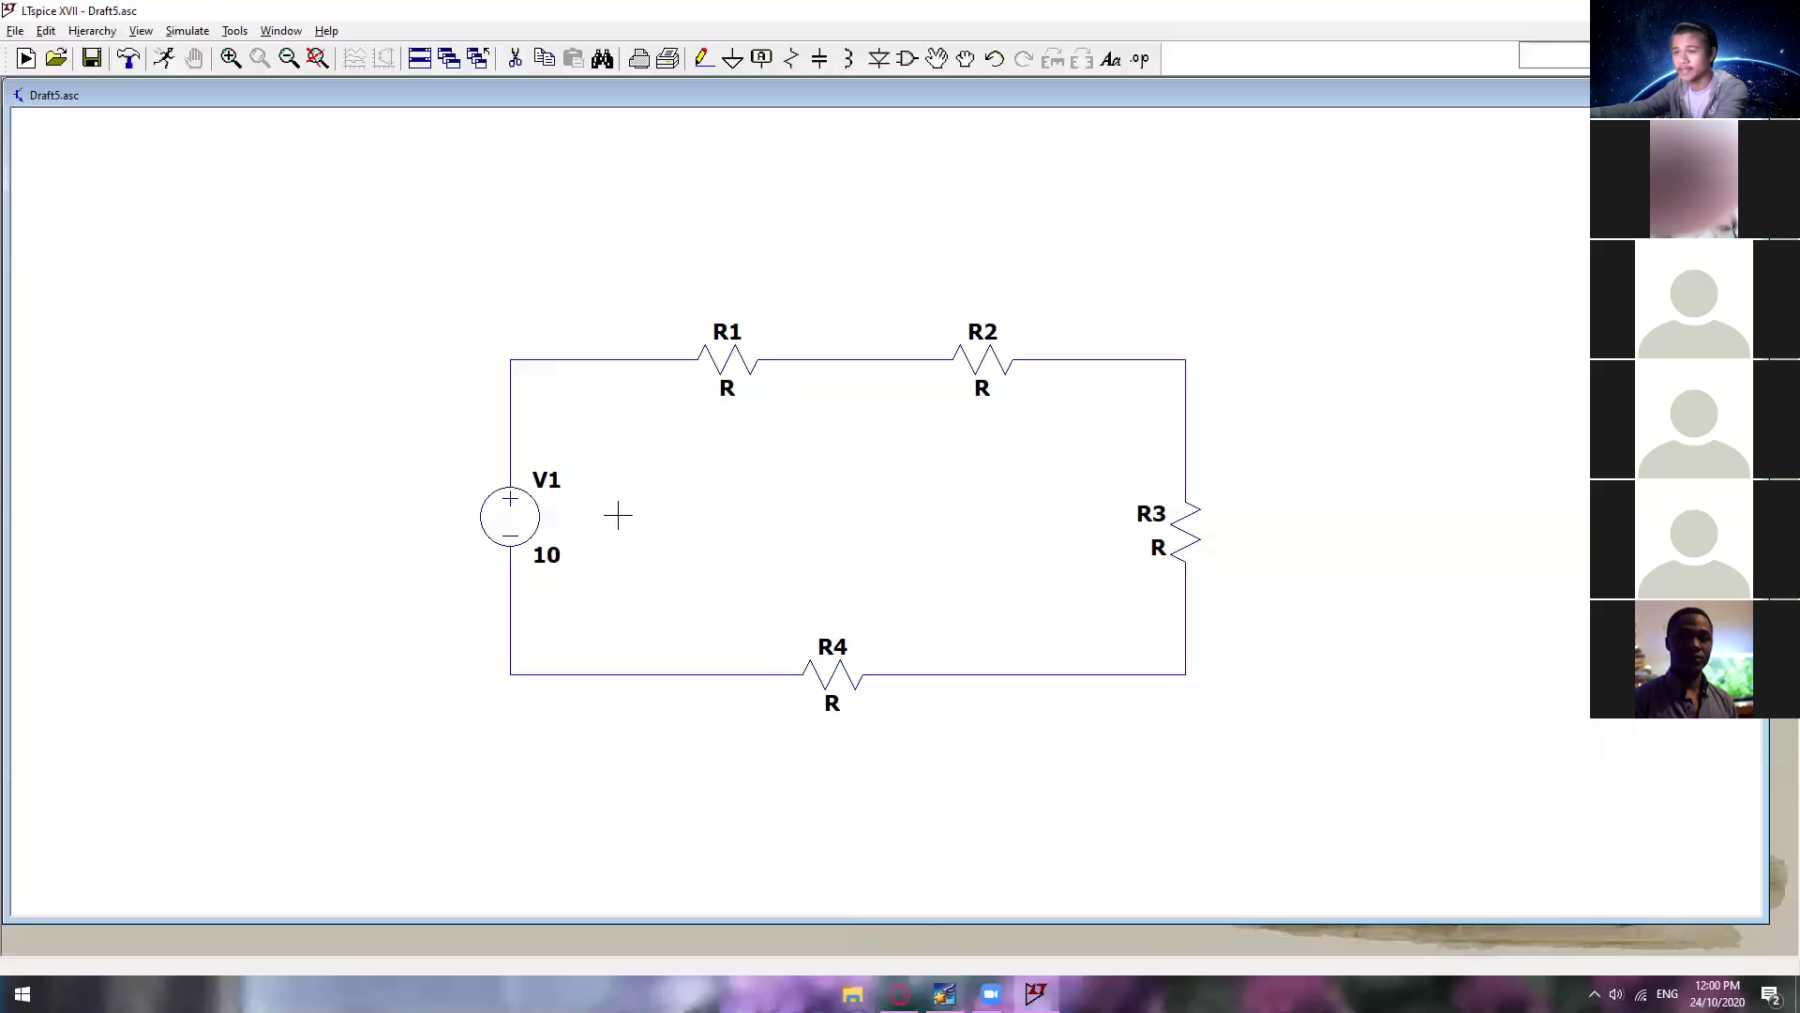
# Step: Set the value of resistor R1 to 150
pyautogui.rightClick(728, 389)
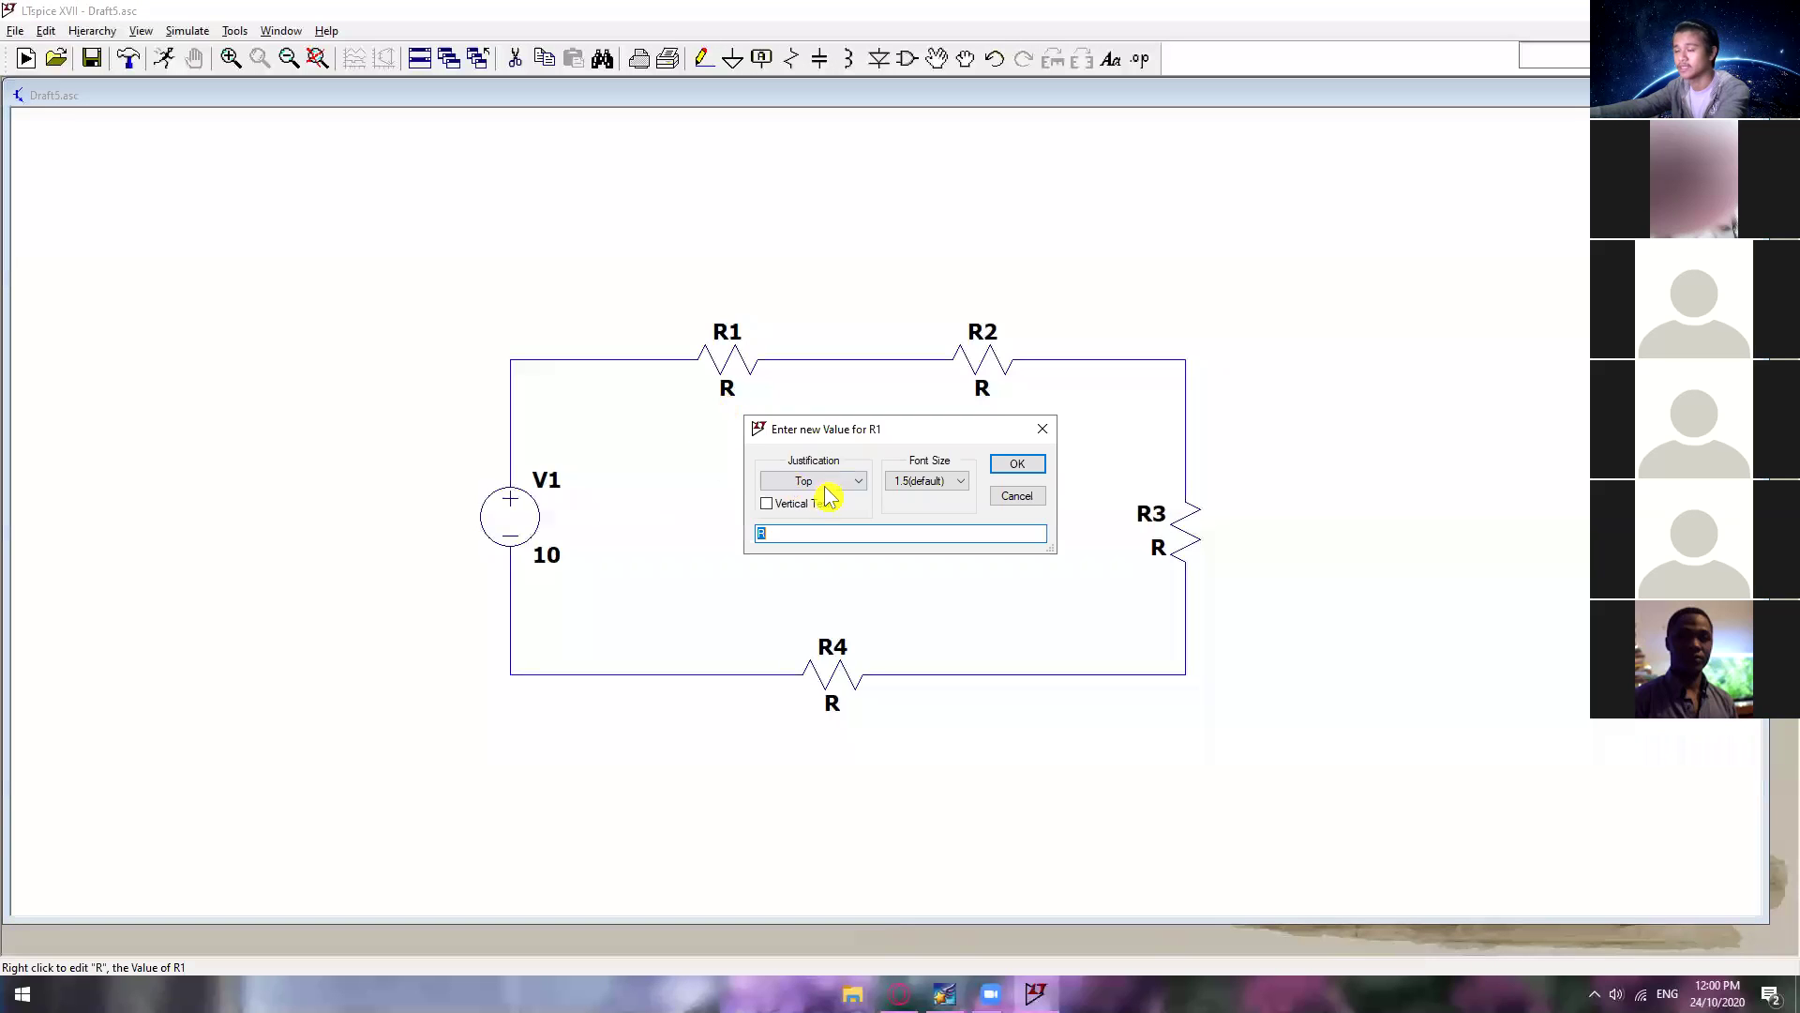
pyautogui.click(1015, 463)
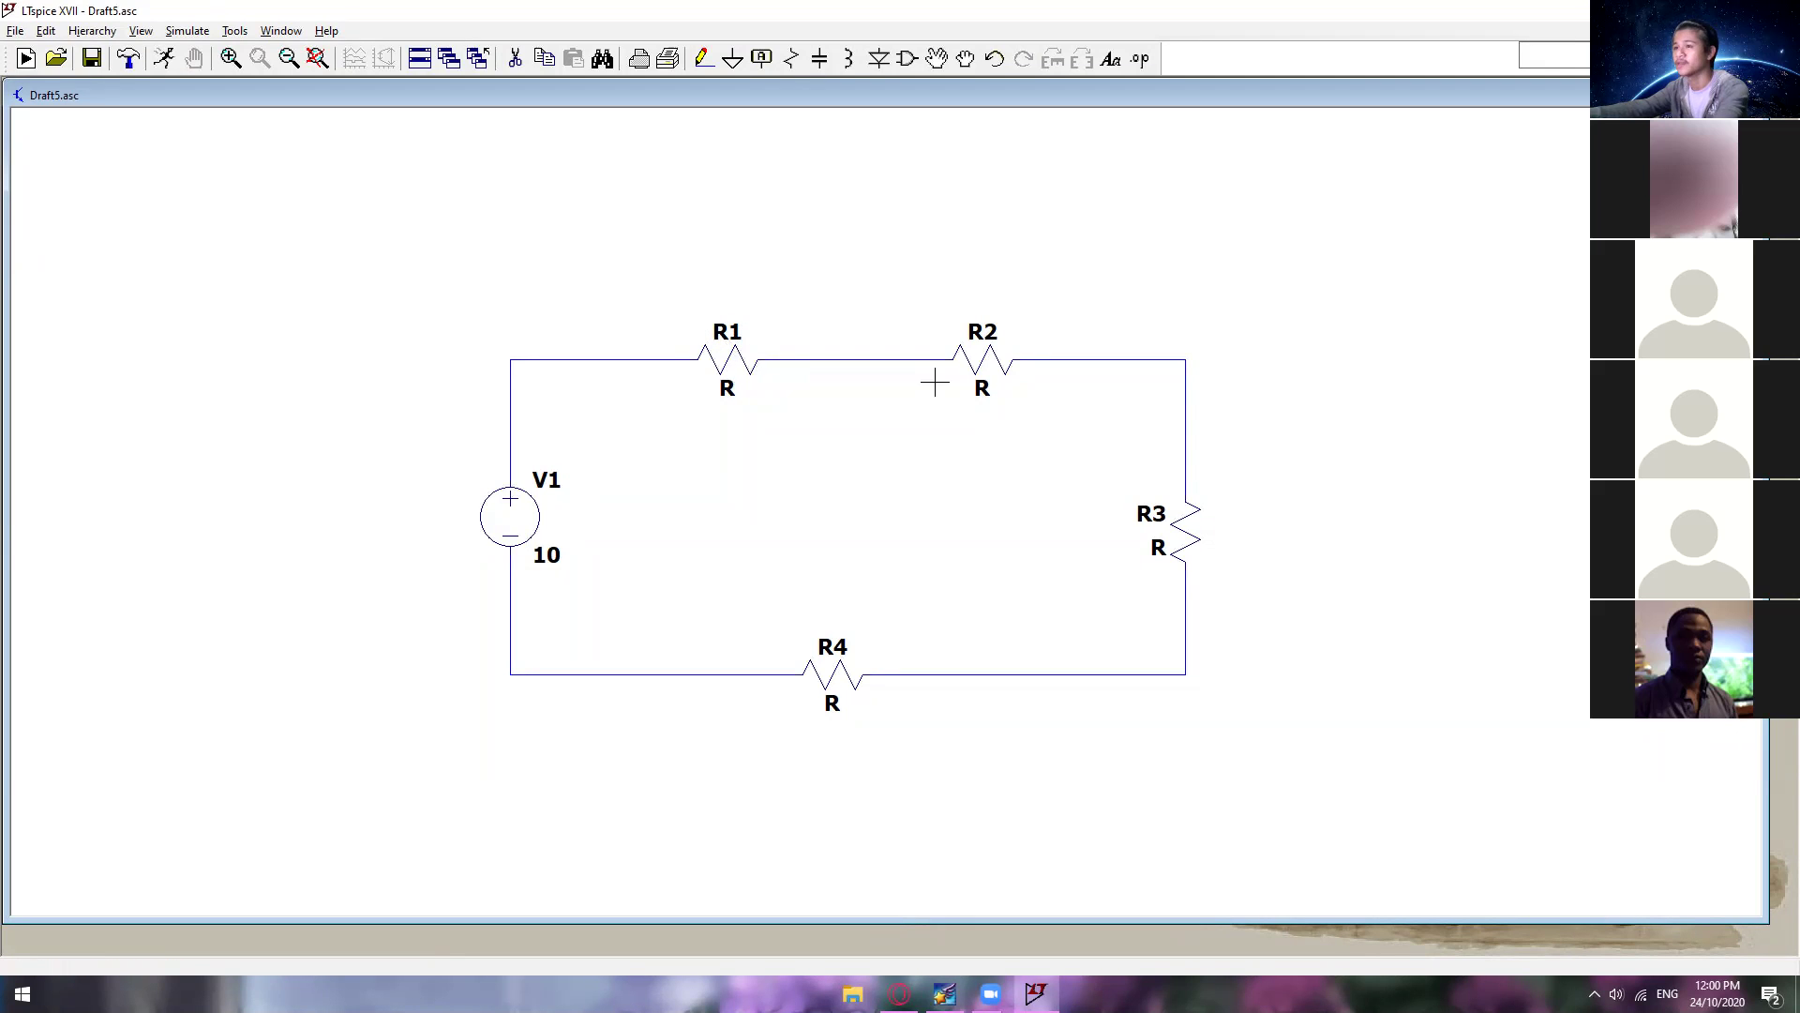
pyautogui.rightClick(727, 385)
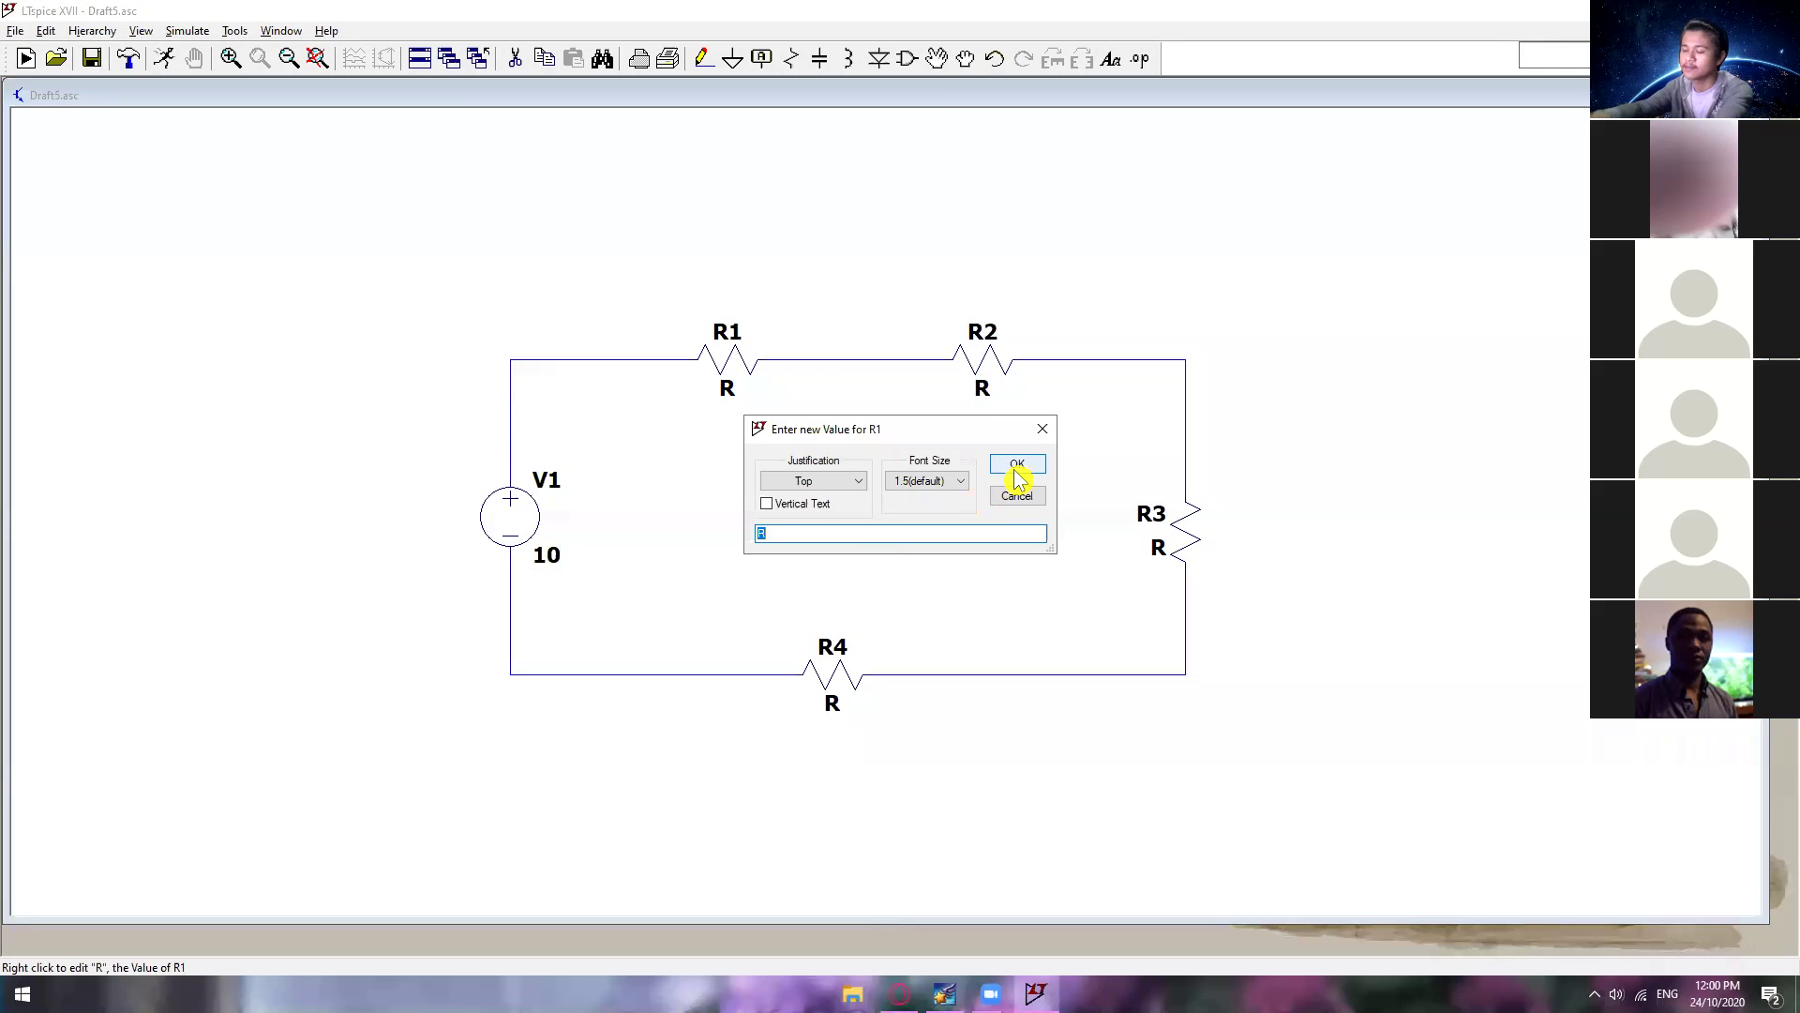
pyautogui.write('150')
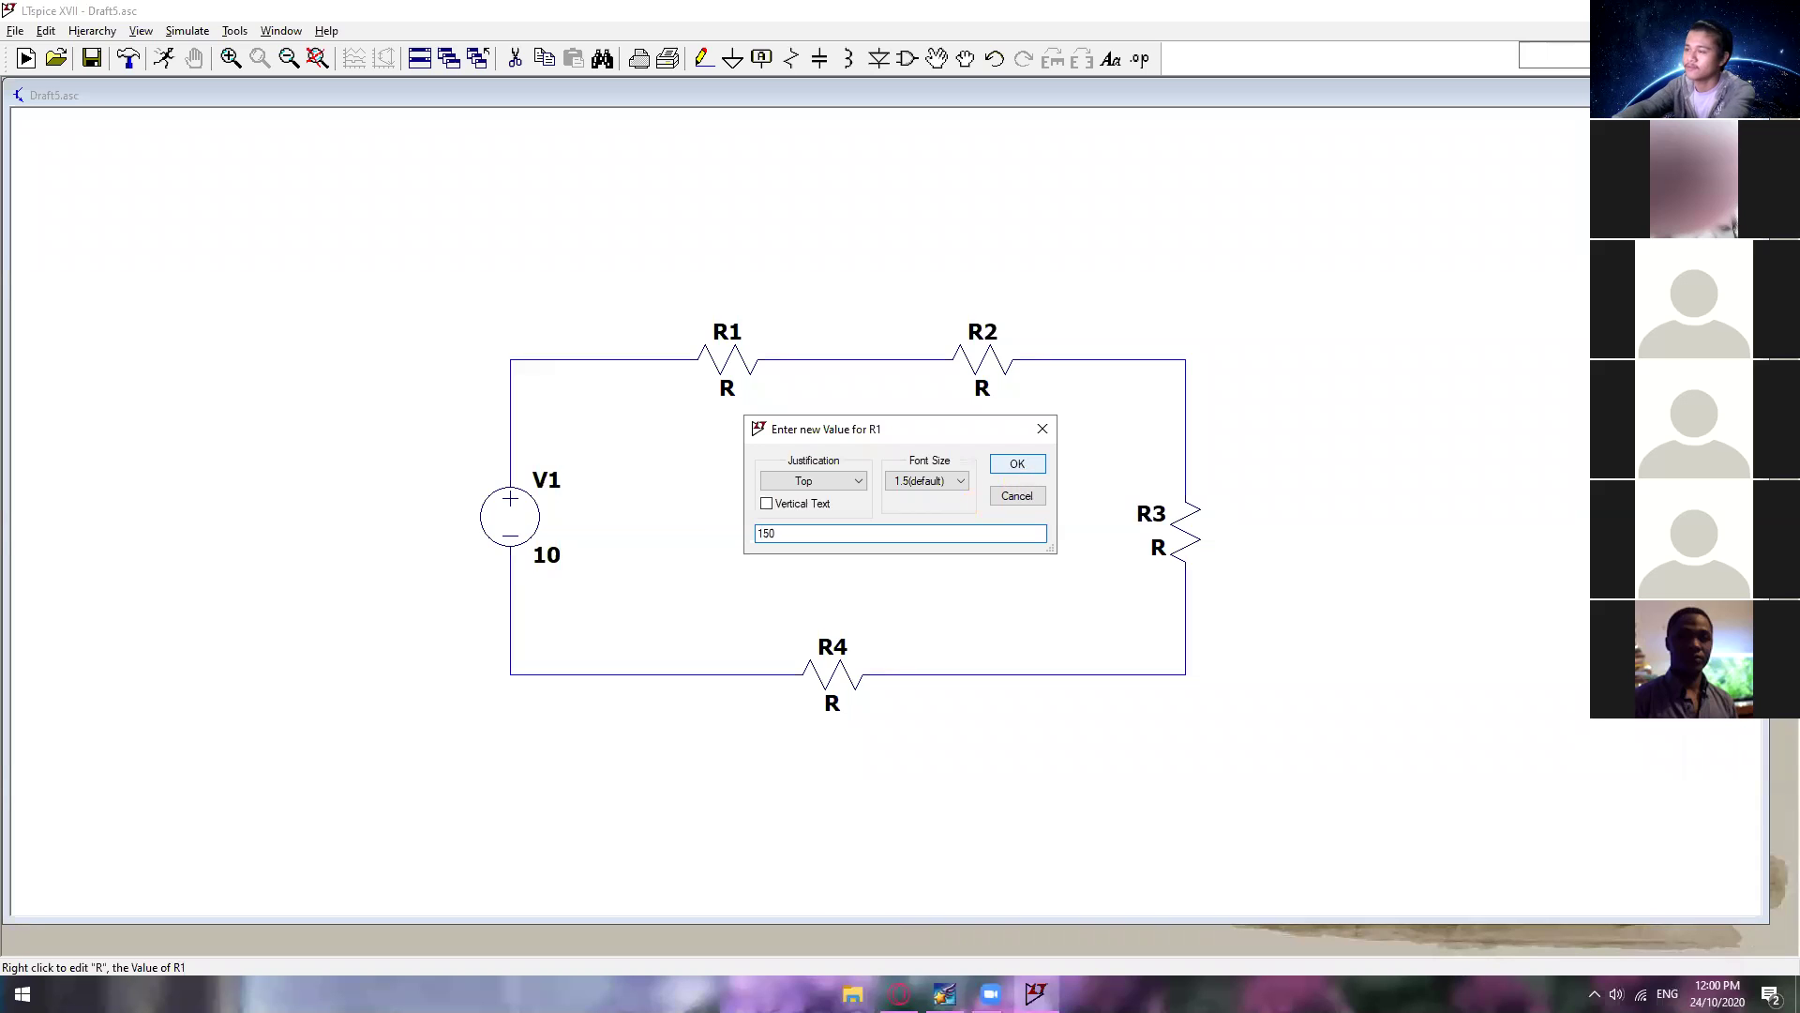
pyautogui.click(1017, 463)
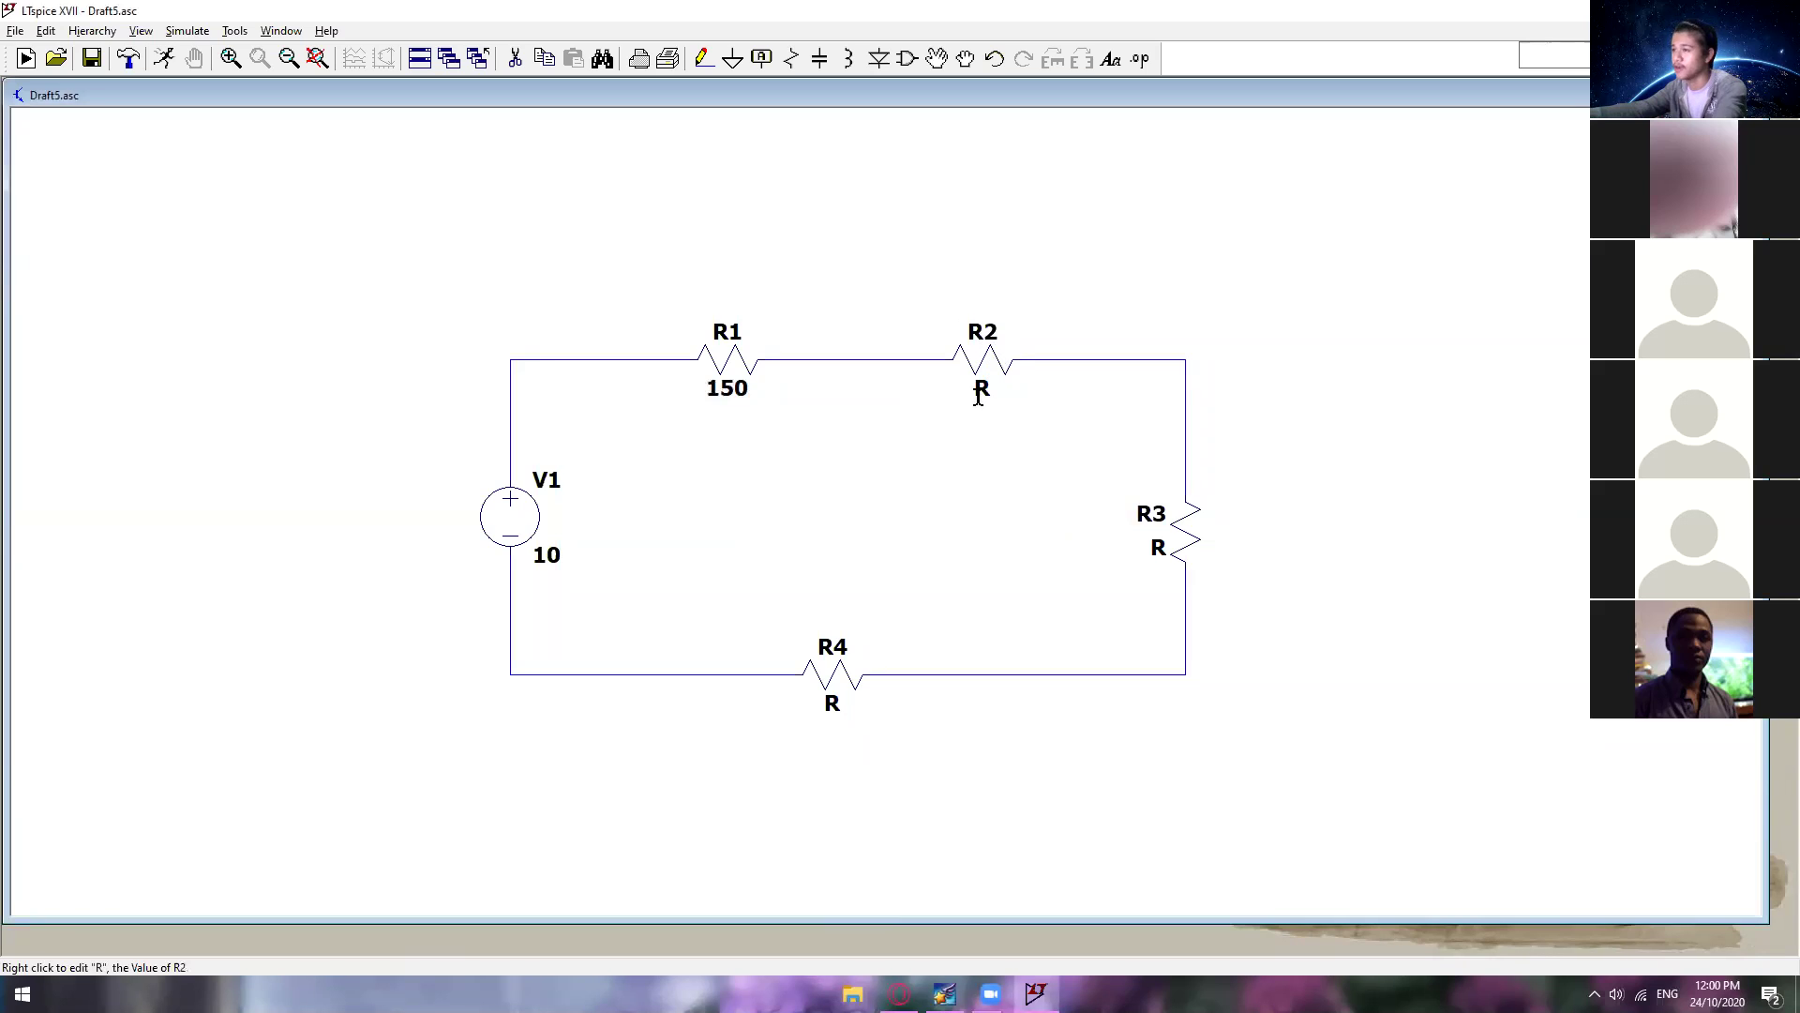
# Step: Set the value of resistor R2 to 10k and of resistor R3 to 1m
pyautogui.rightClick(982, 390)
pyautogui.write('10k')
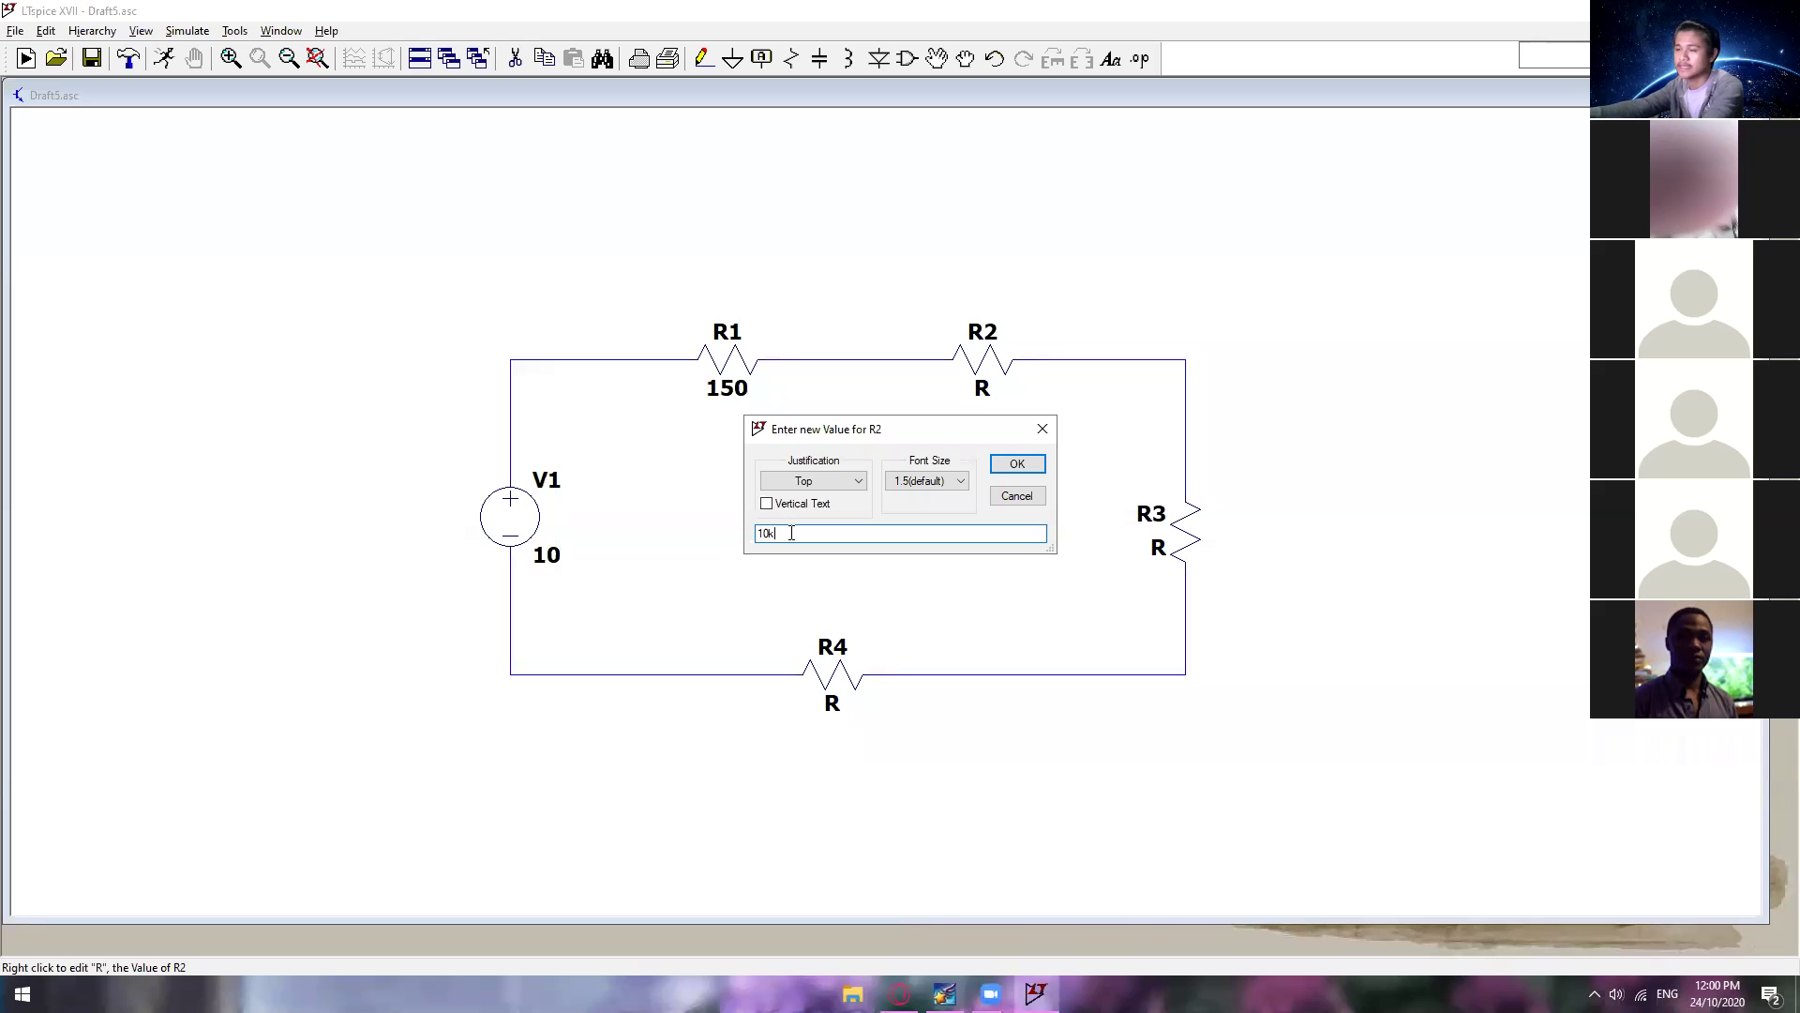
pyautogui.click(1002, 463)
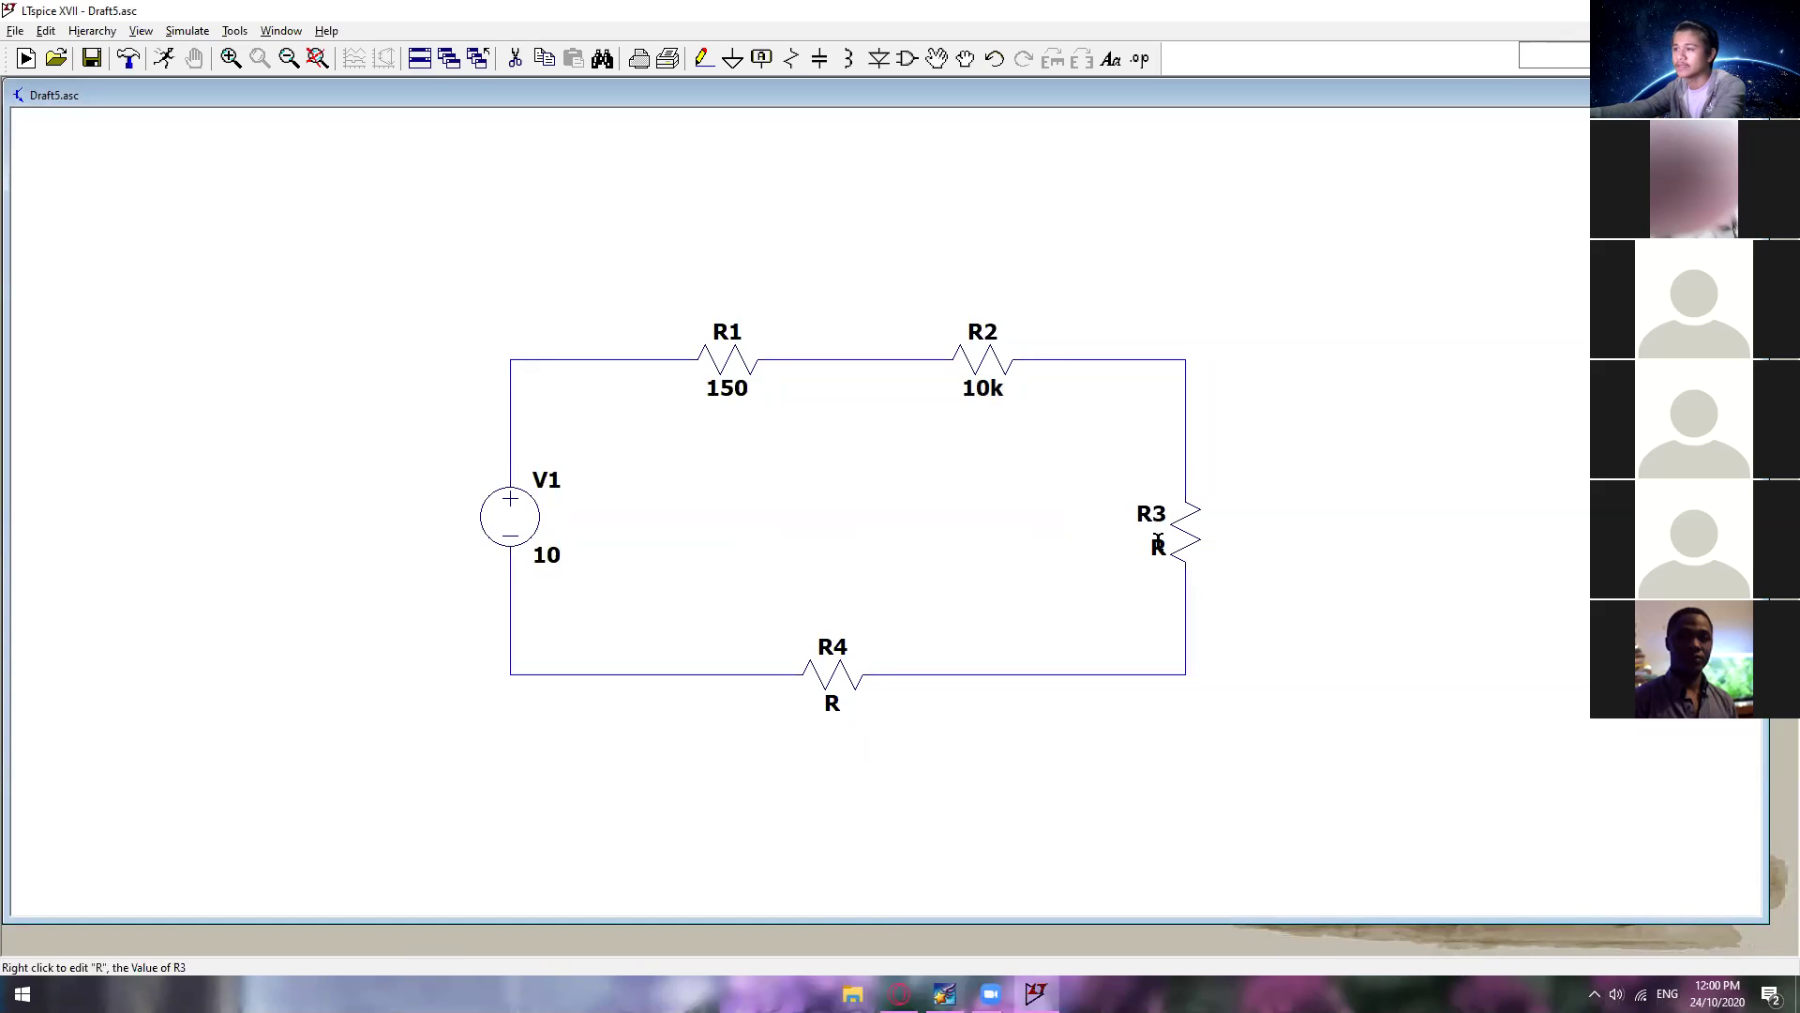
pyautogui.rightClick(1158, 544)
pyautogui.click(949, 532)
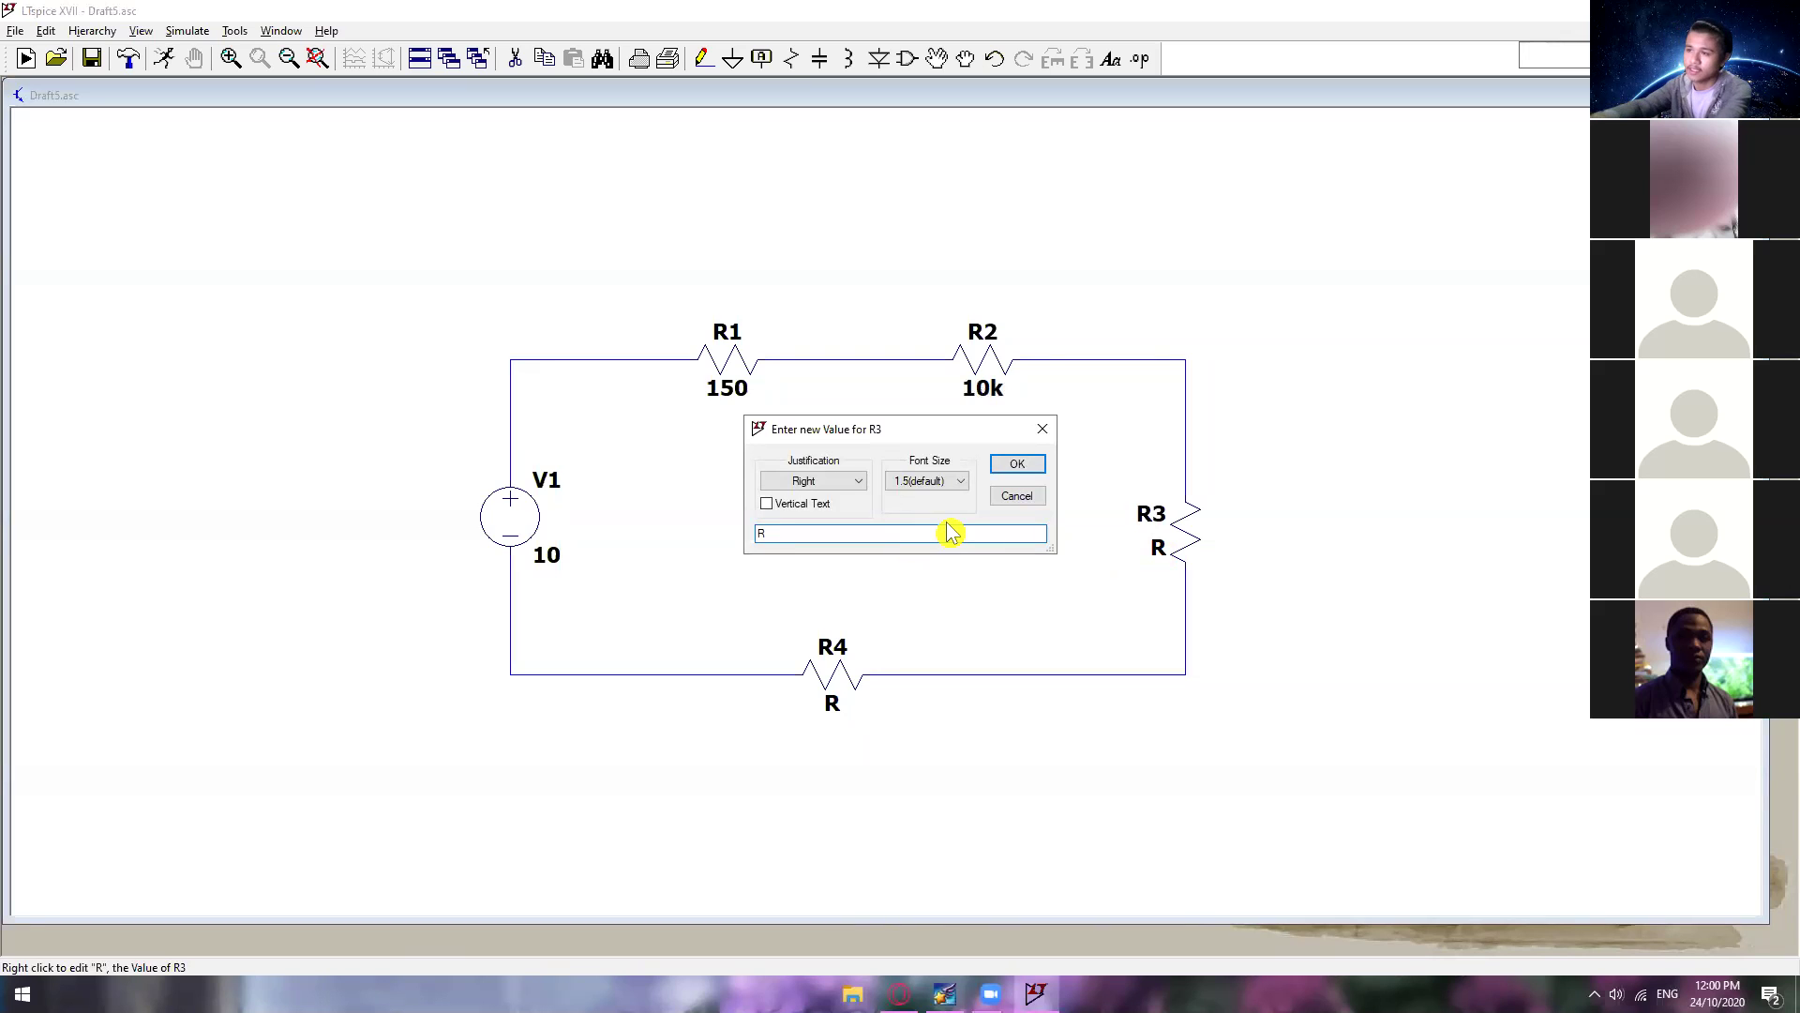
pyautogui.write('1m')
pyautogui.click(1017, 464)
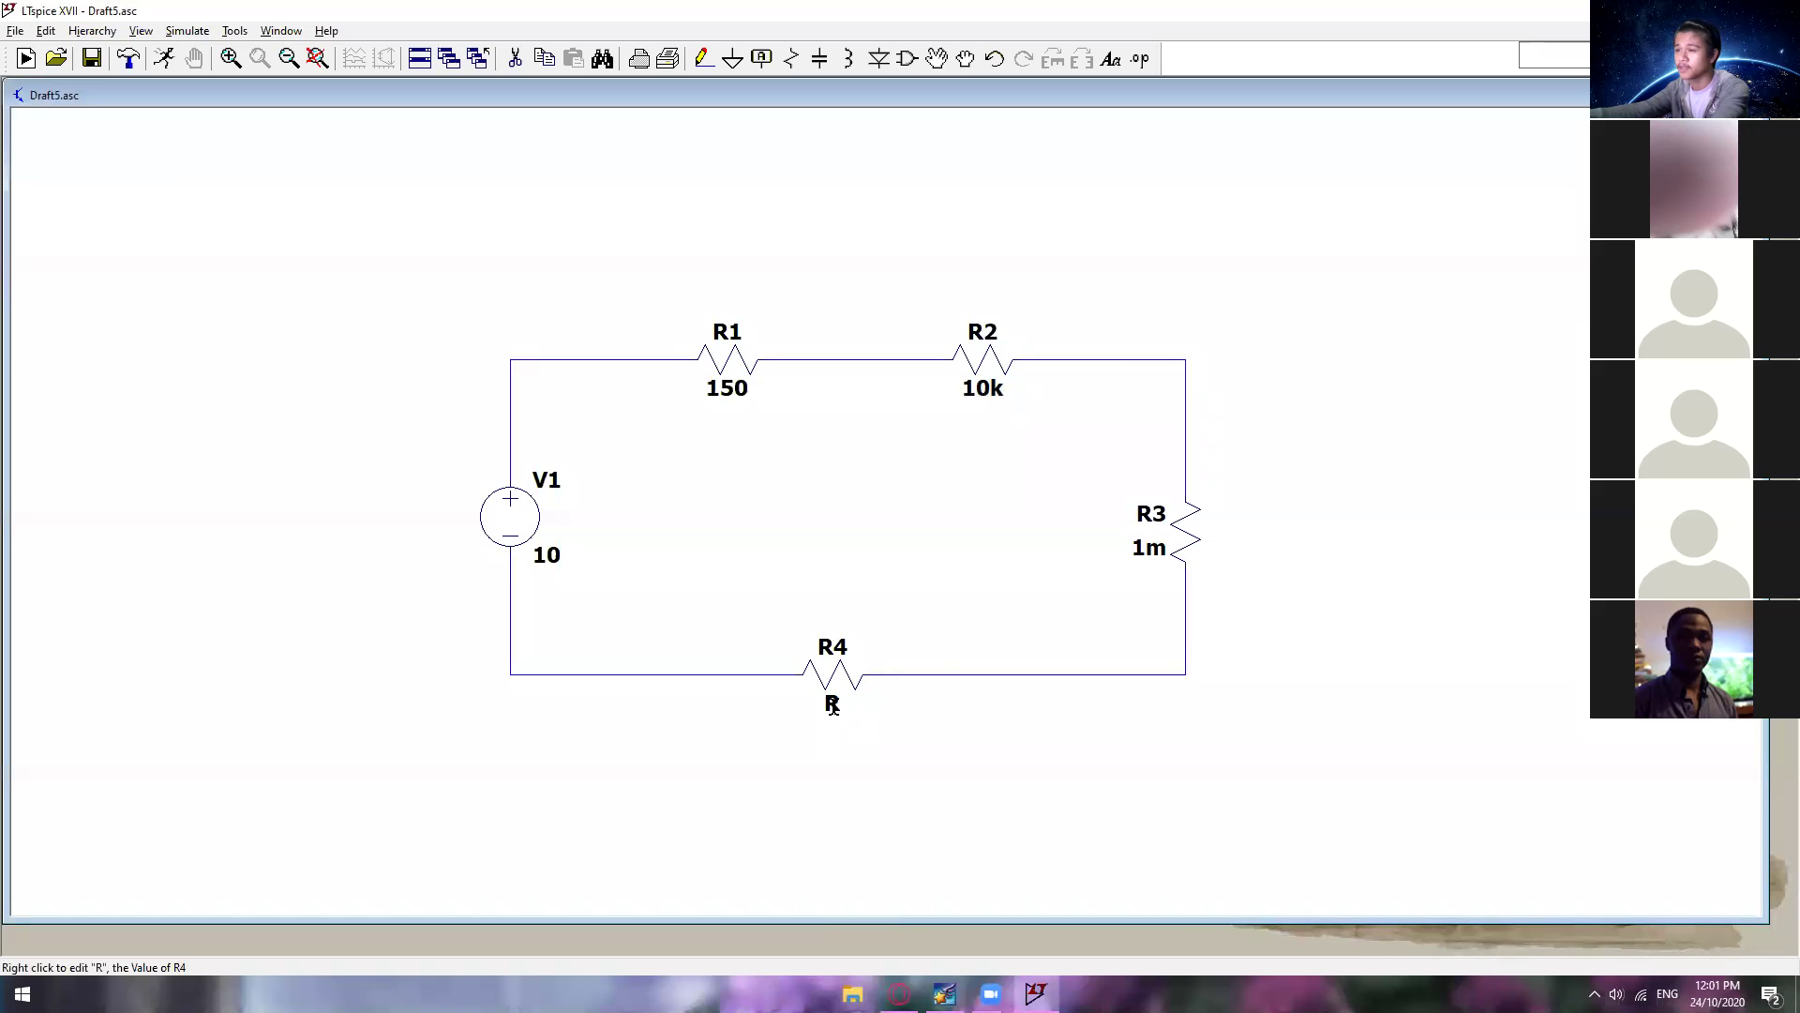
# Step: Set the value of resistor R4 to 10
pyautogui.rightClick(829, 703)
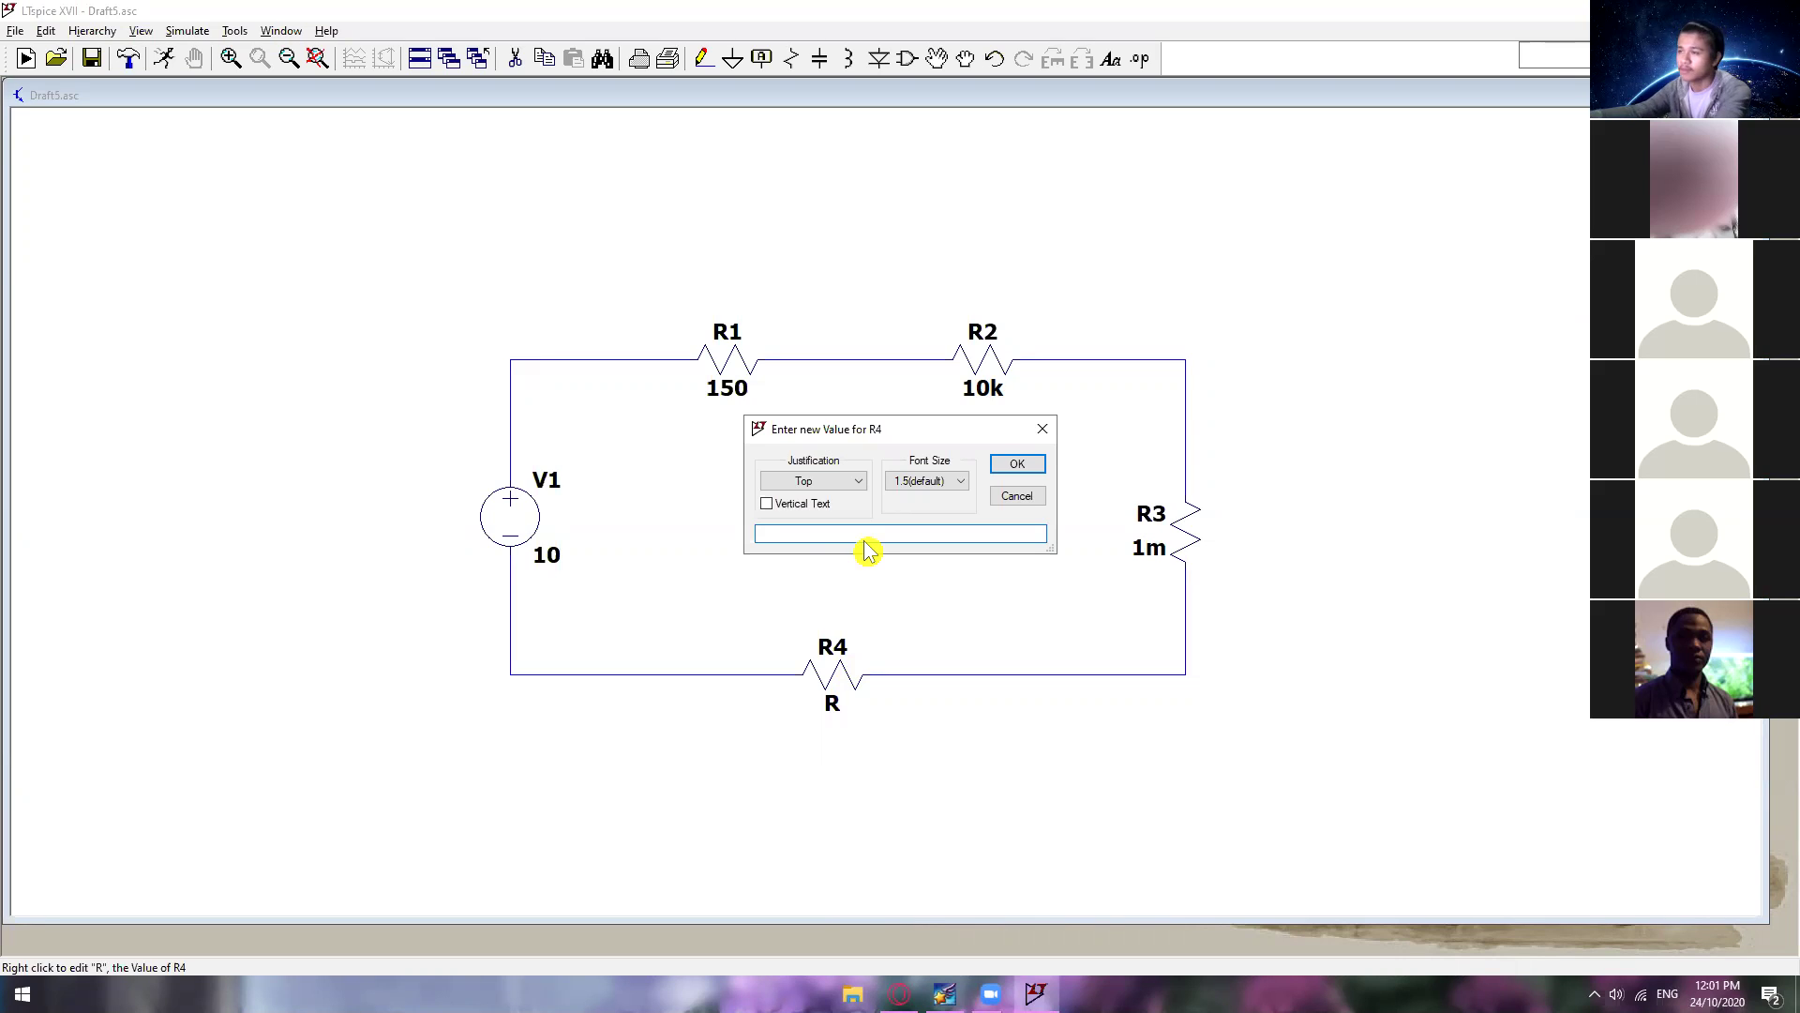
pyautogui.write('1')
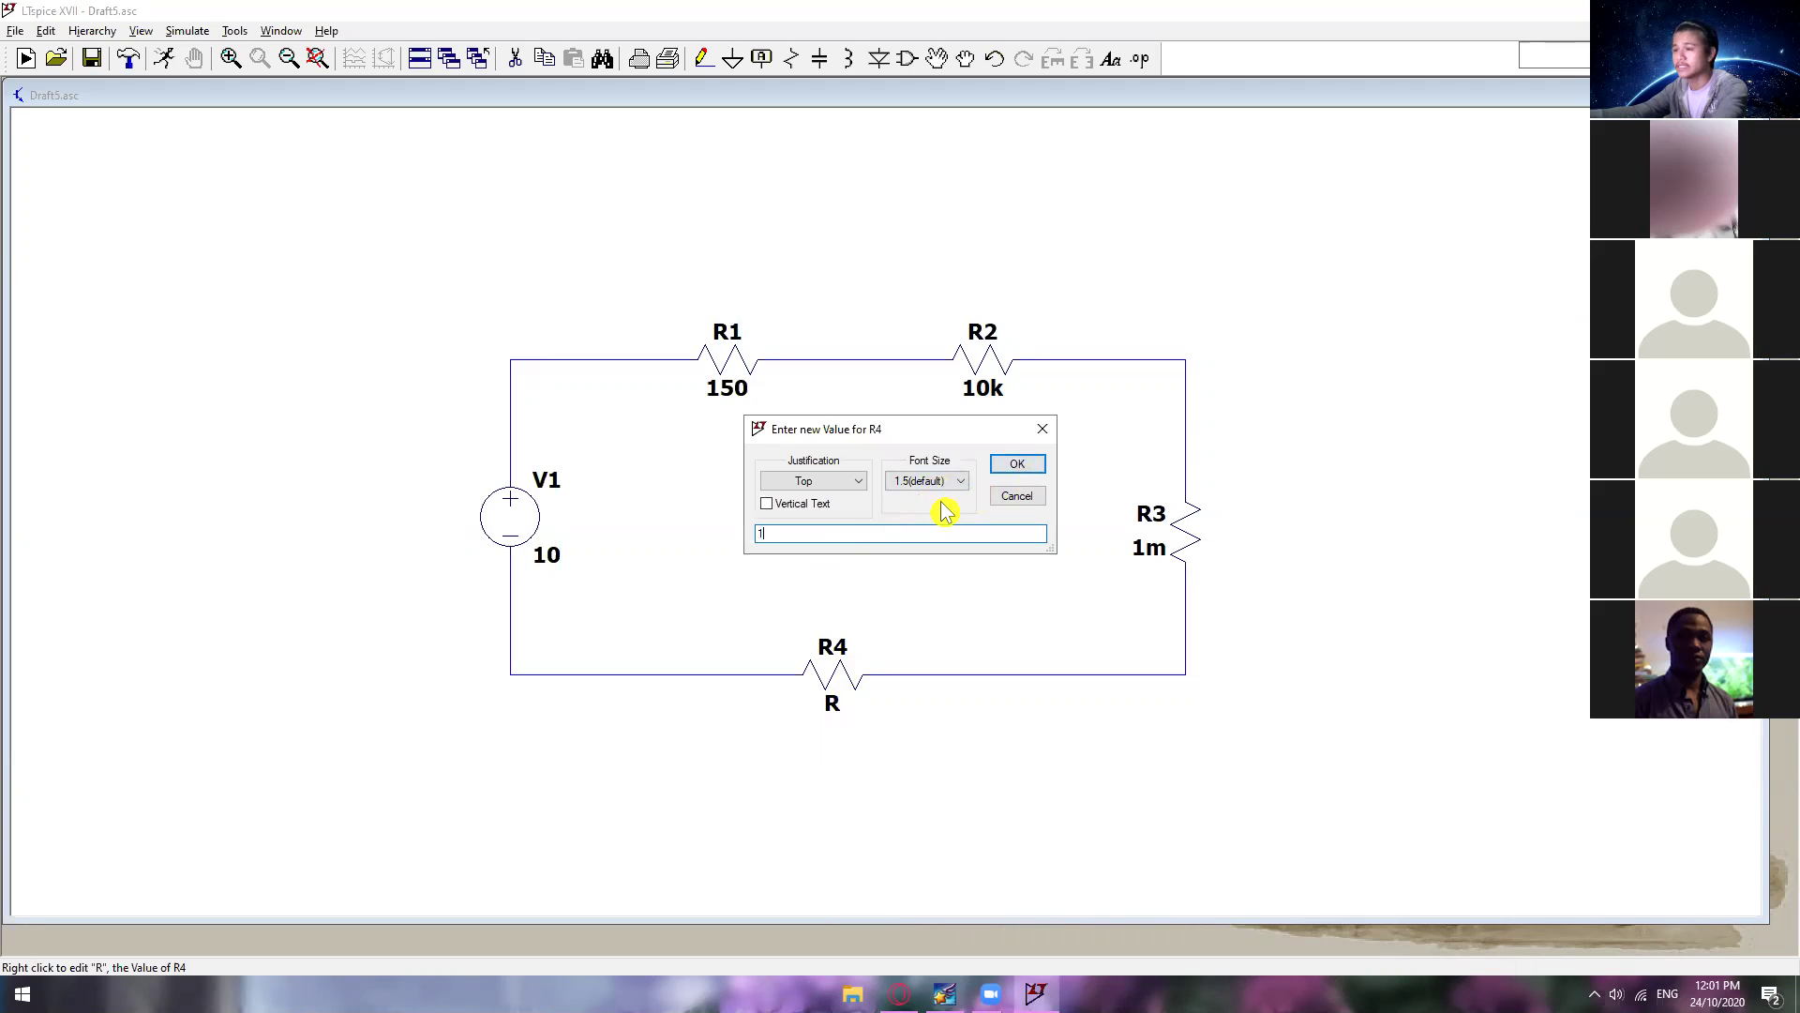
pyautogui.write('0')
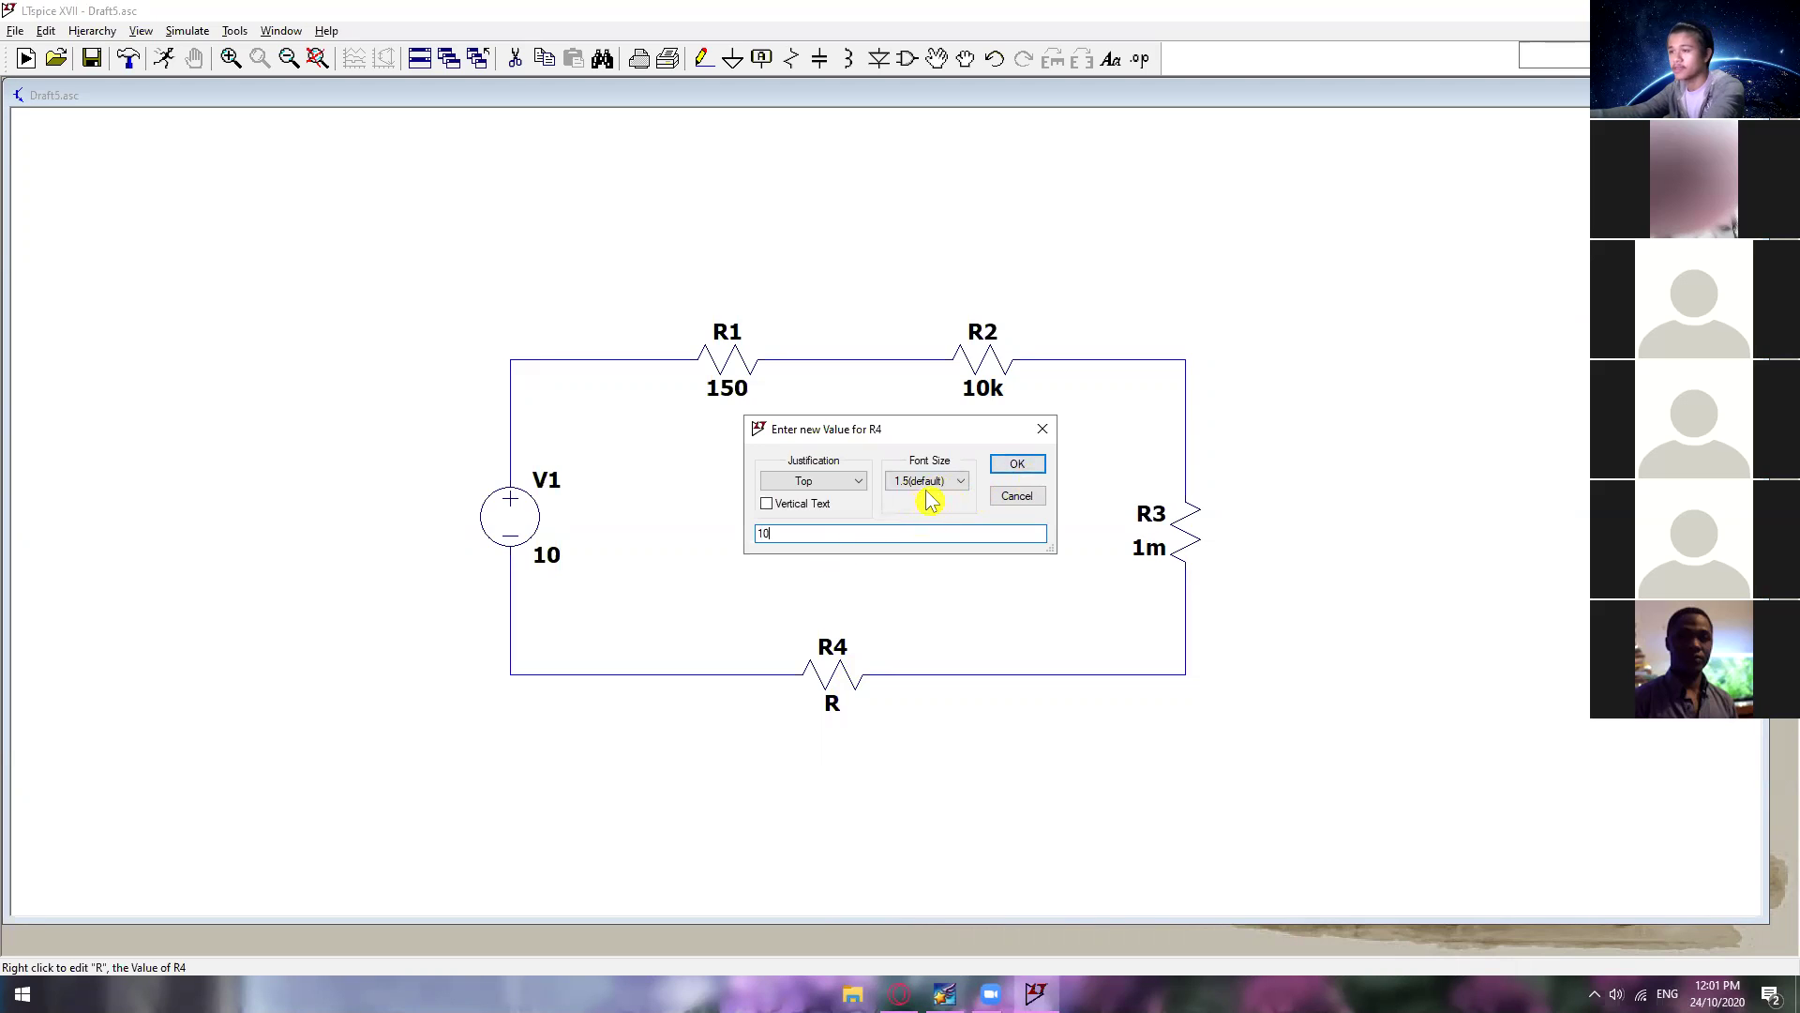
pyautogui.click(1016, 464)
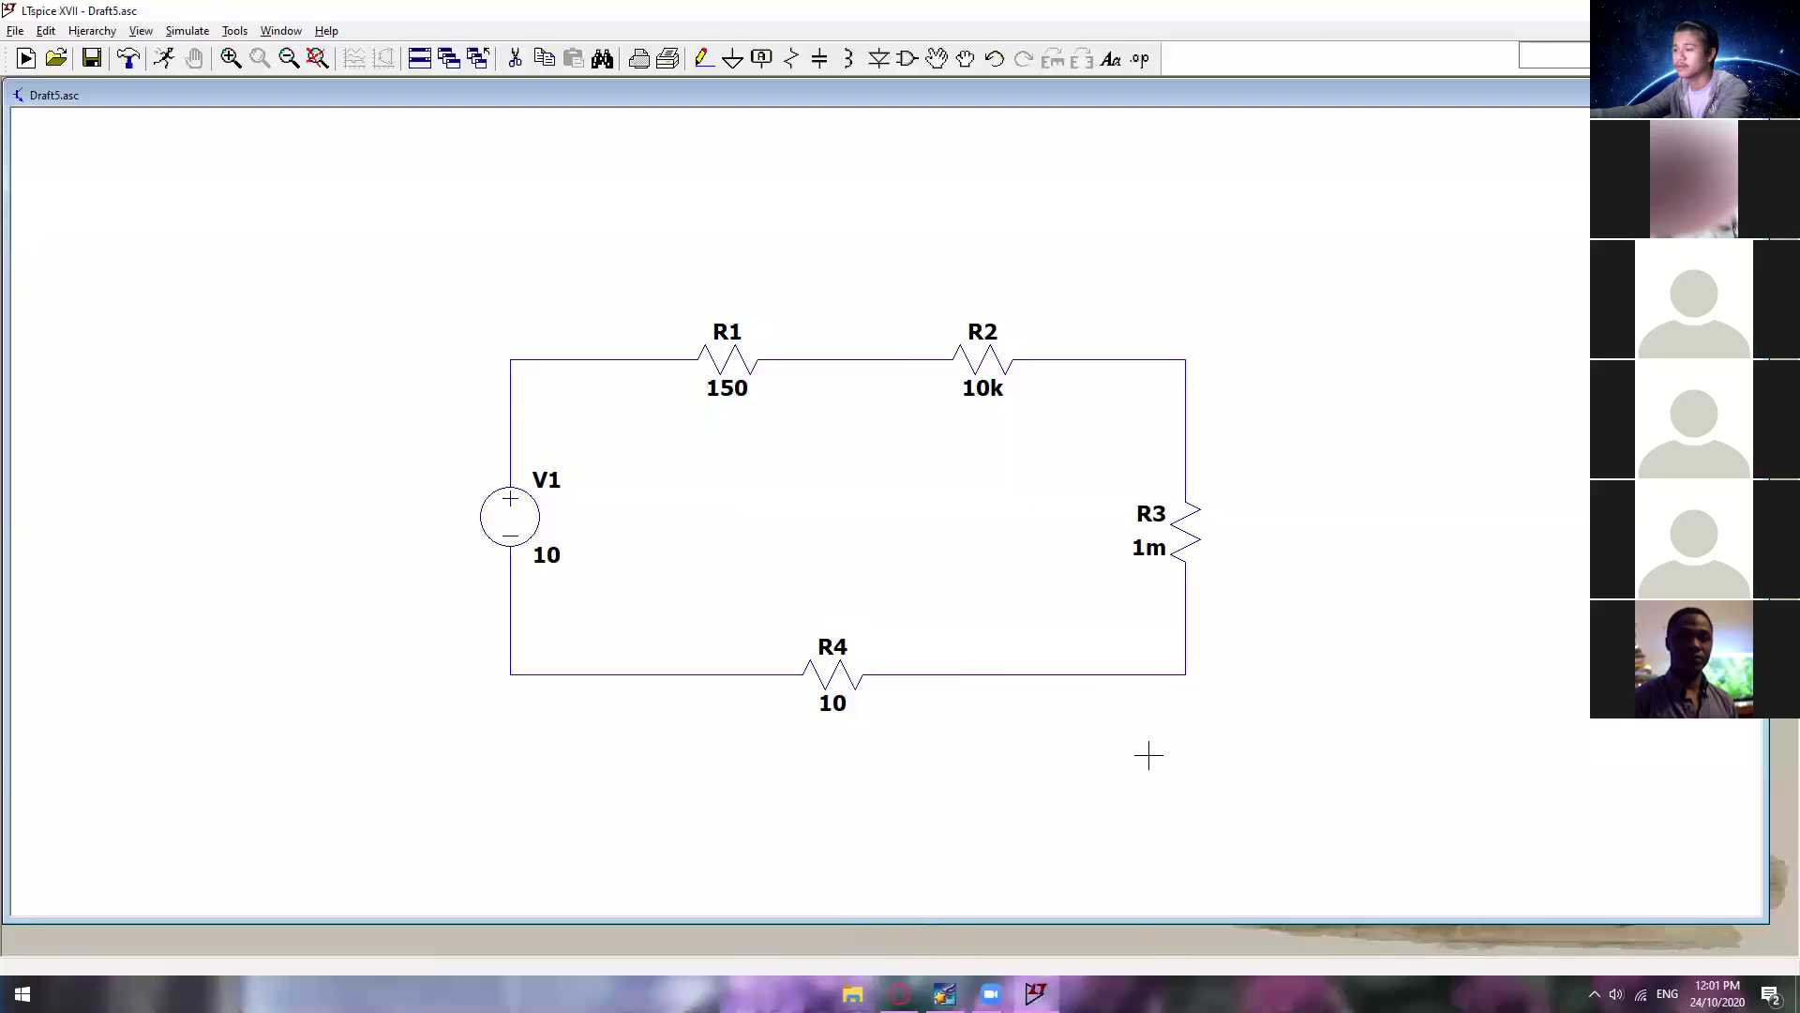
# Step: Place a ground symbol below the circuit's lower-right corner and wire it to the corner where R3 meets R4
pyautogui.press('g')
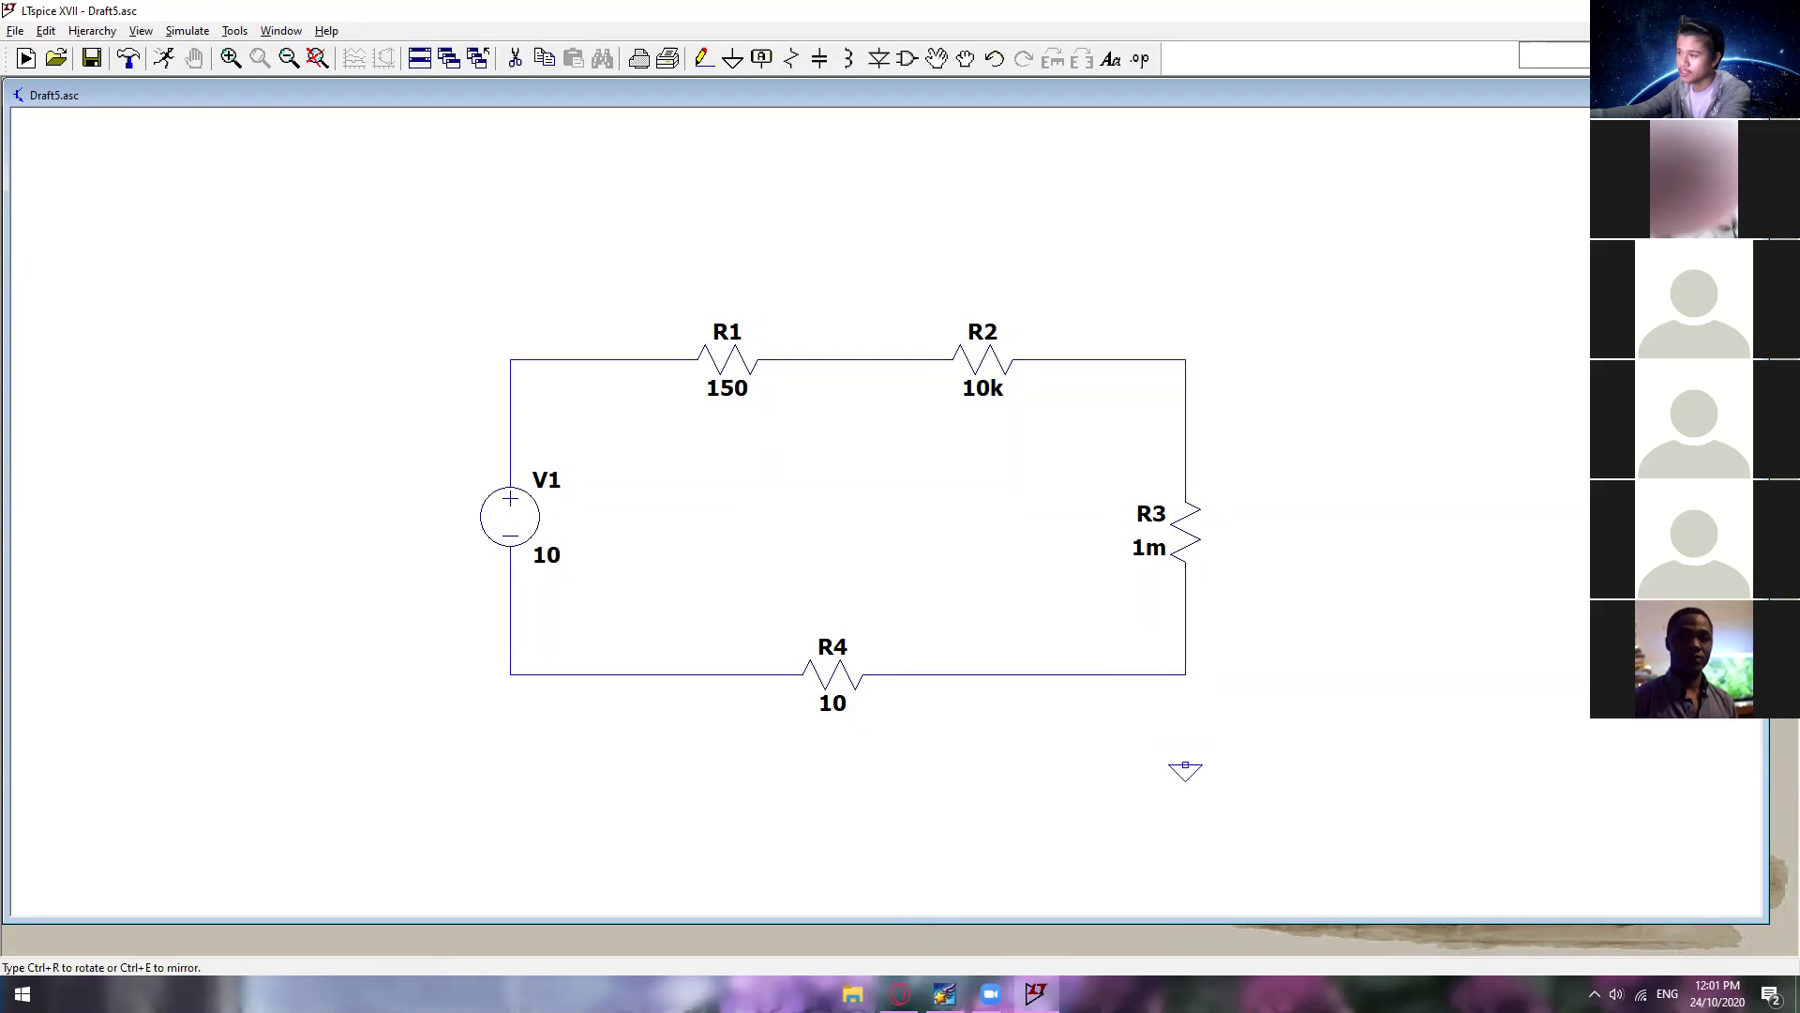
pyautogui.click(1186, 750)
pyautogui.press('F3')
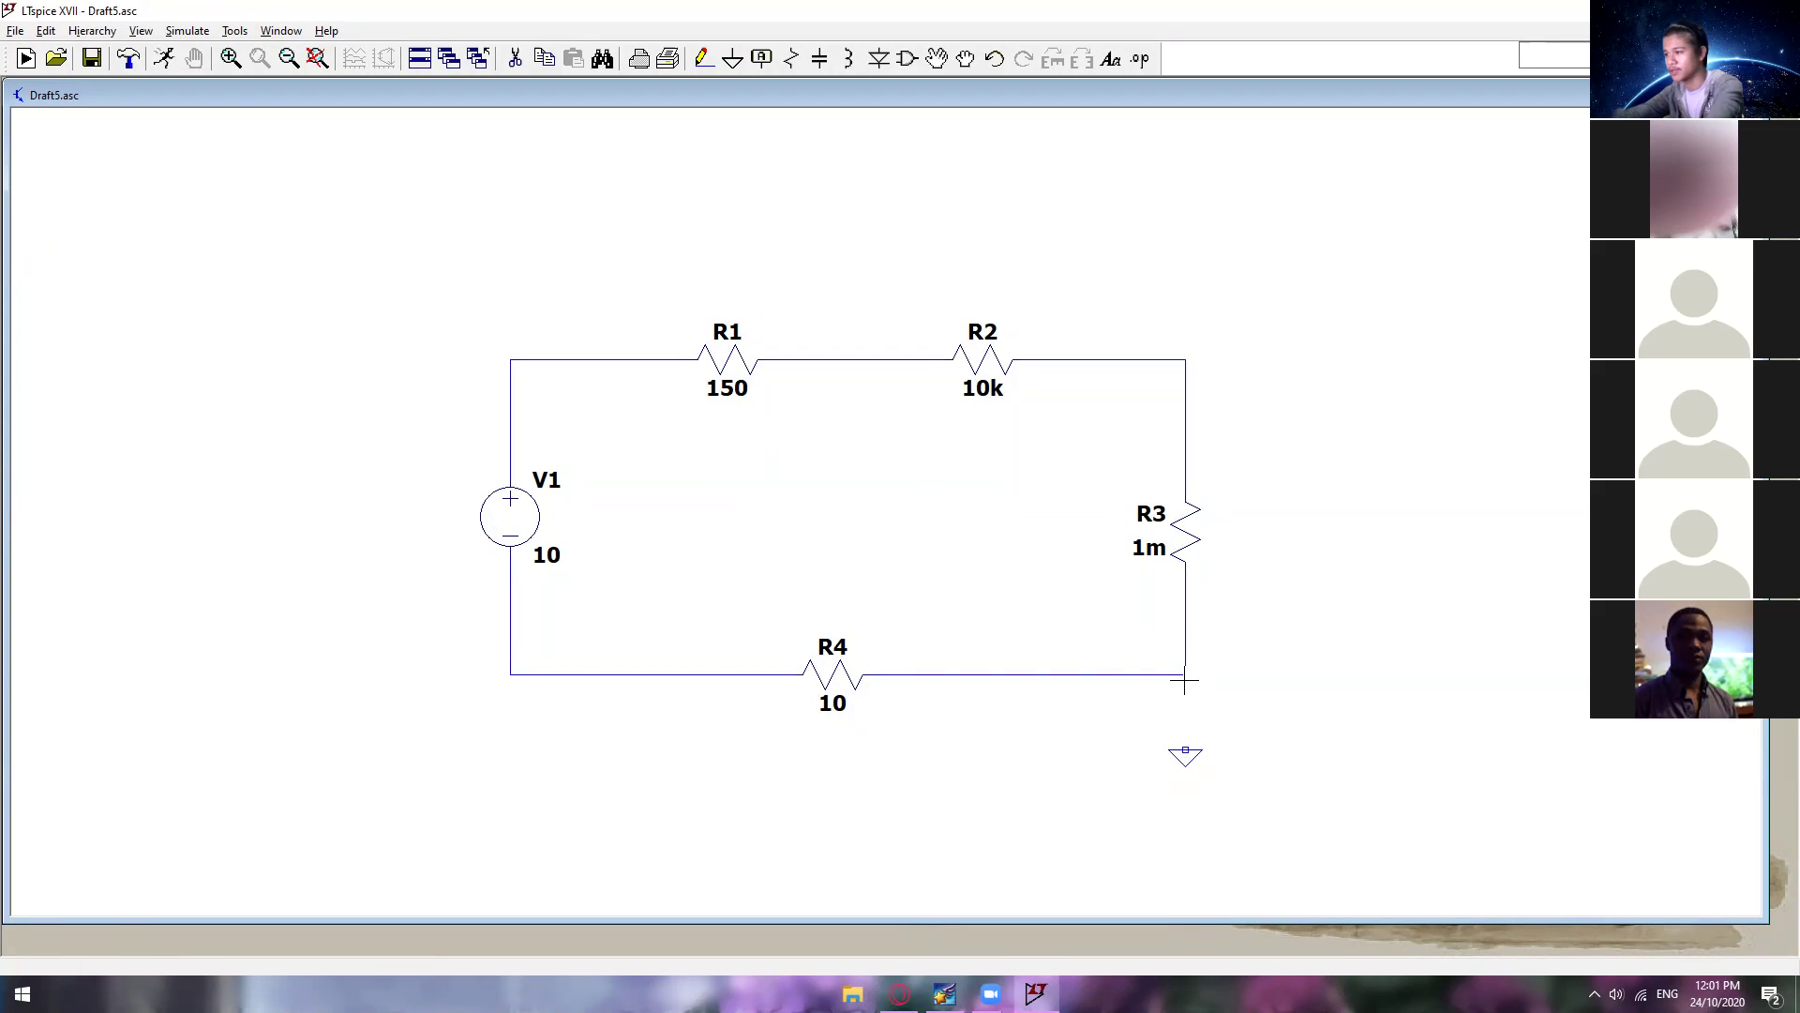
pyautogui.click(1186, 750)
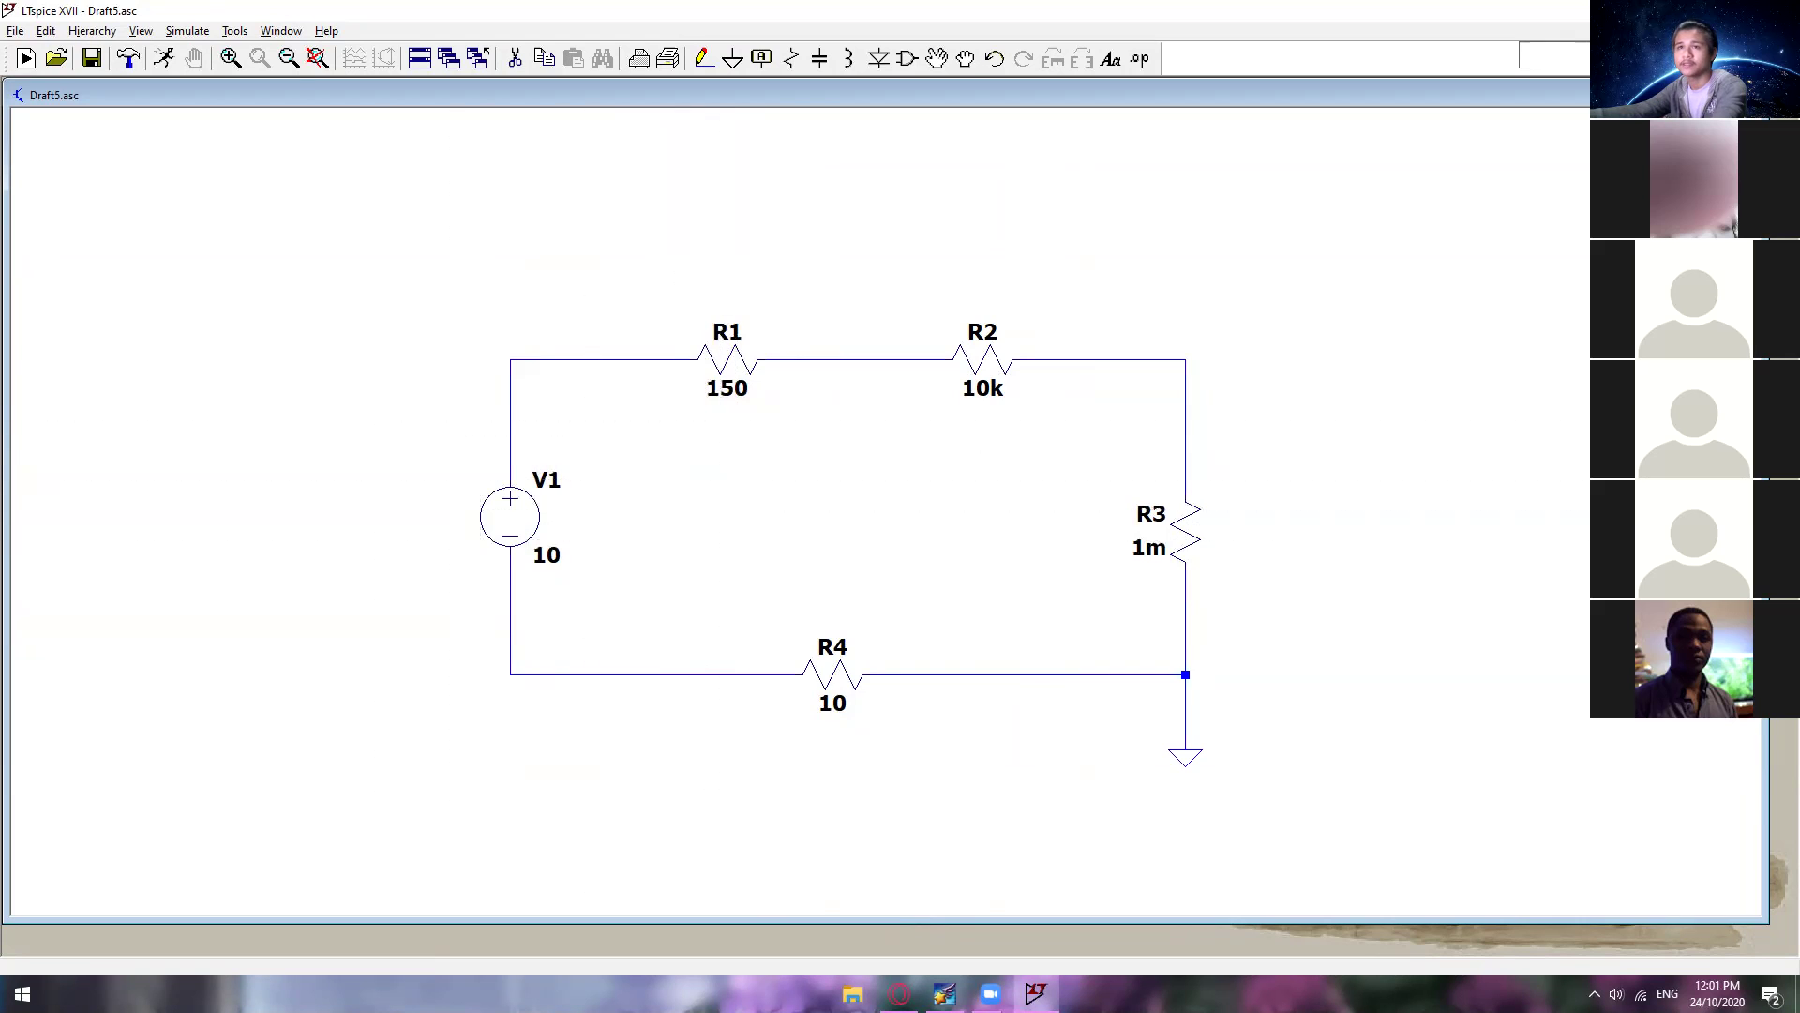
# Step: Create a transient simulation command with a stop time of 5ms and place its directive beside the ground symbol
pyautogui.click(187, 34)
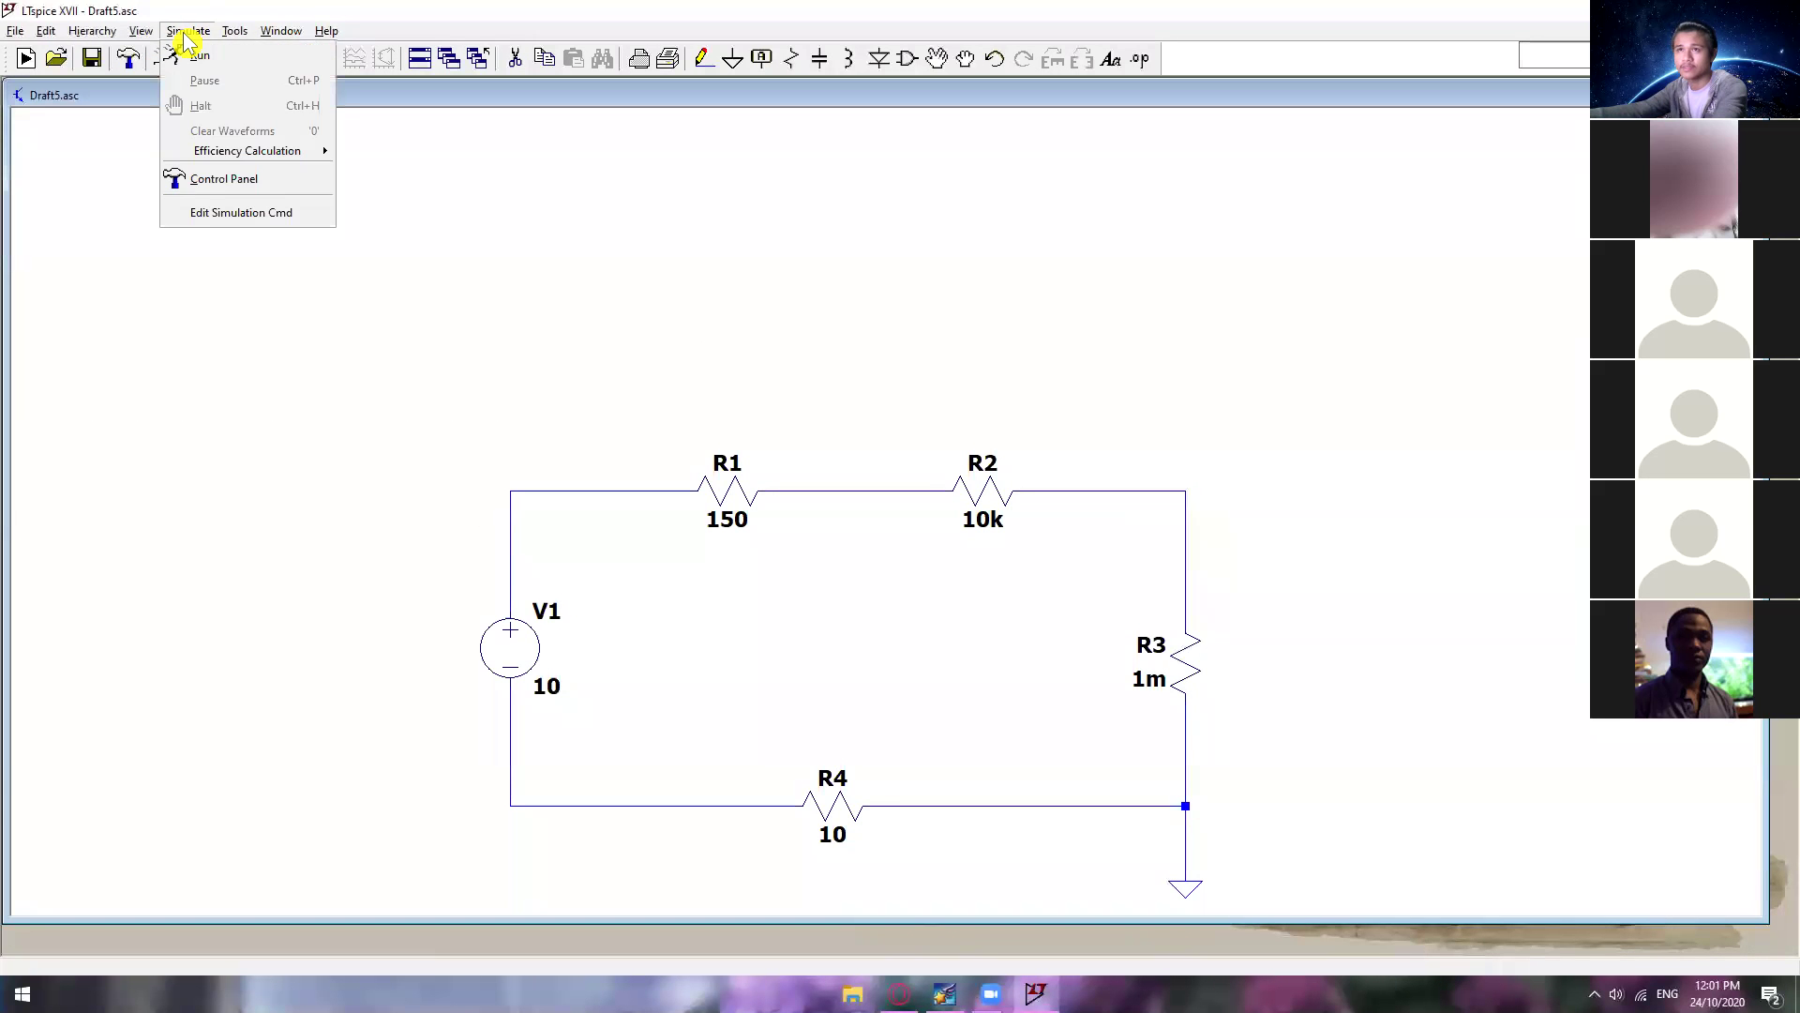
pyautogui.click(213, 210)
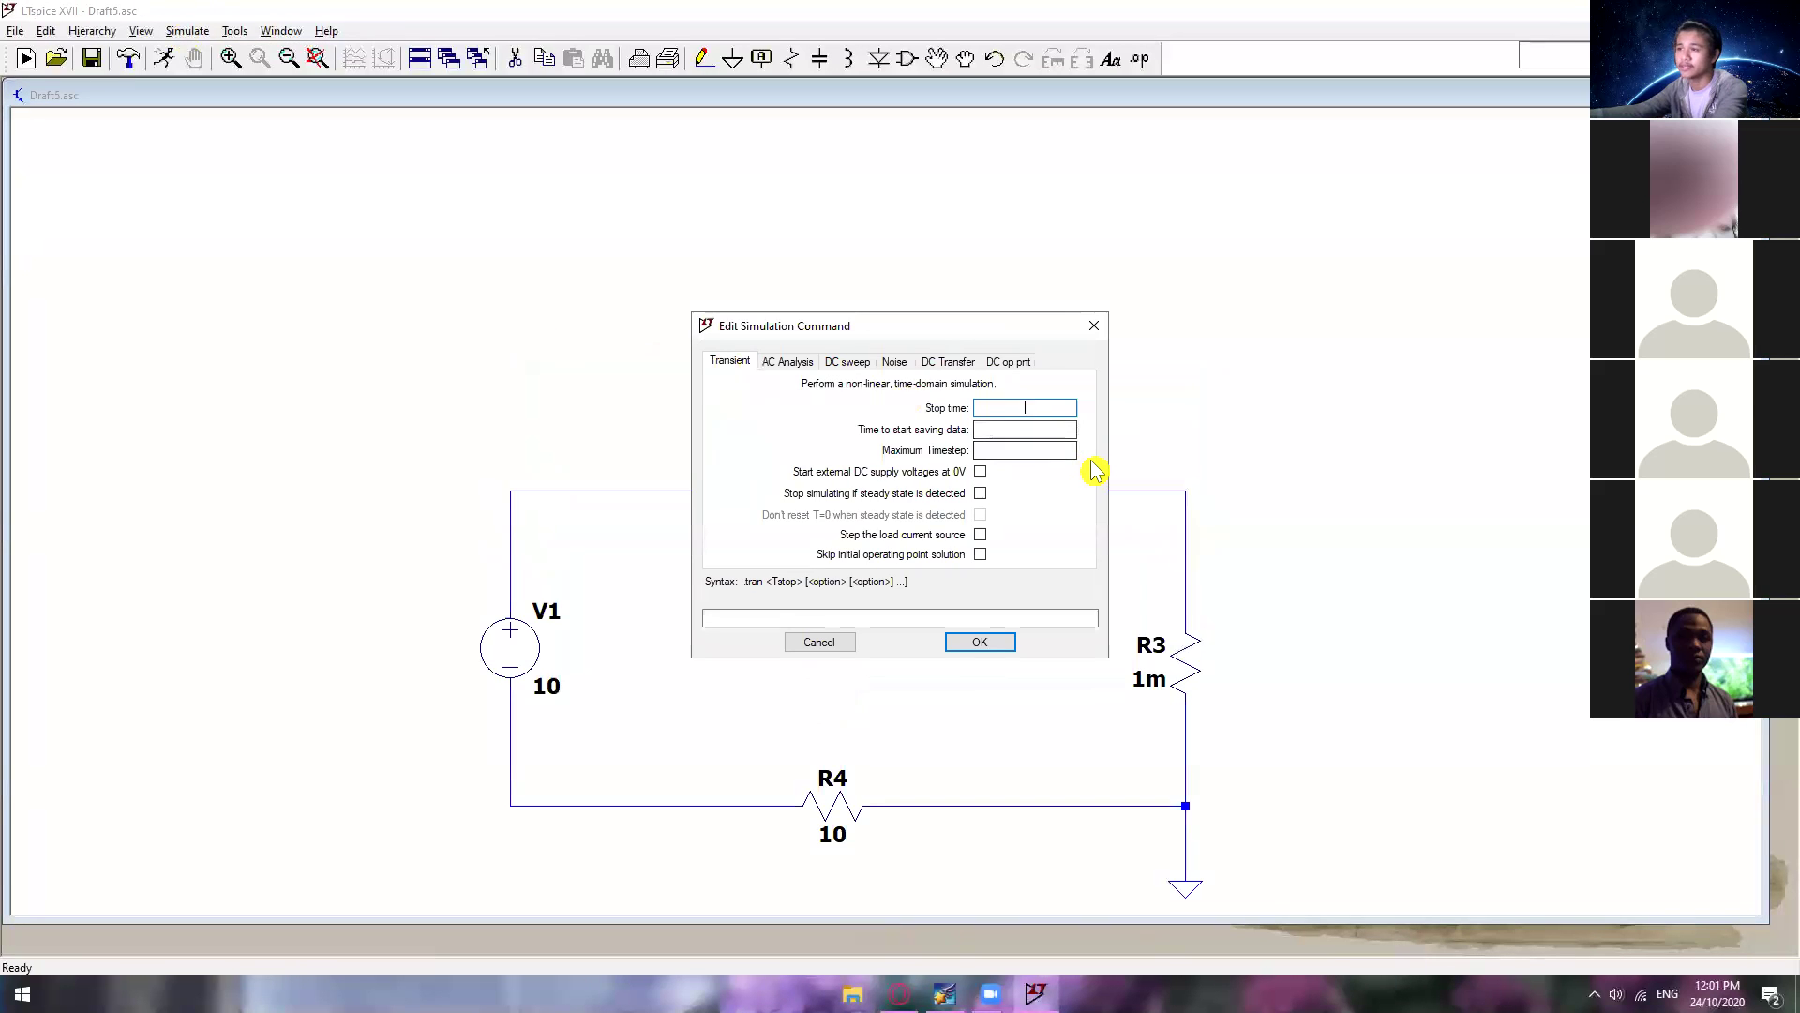
pyautogui.write('5ms')
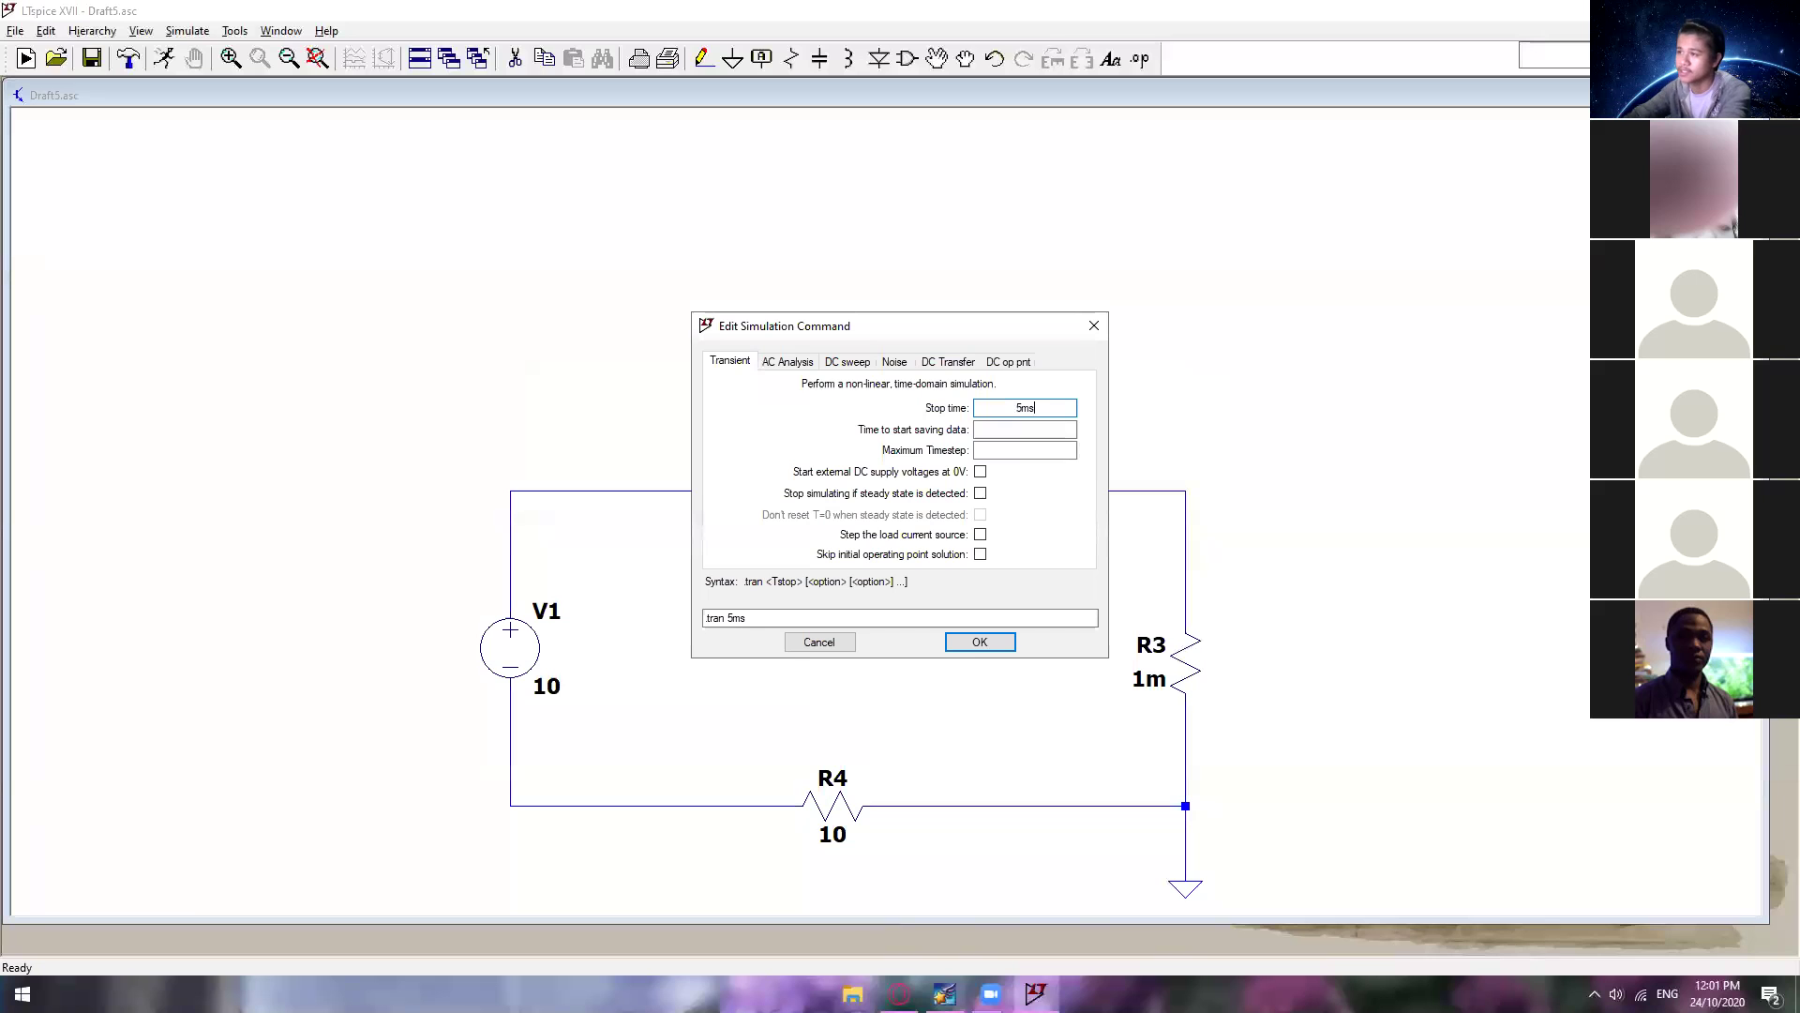
pyautogui.click(980, 642)
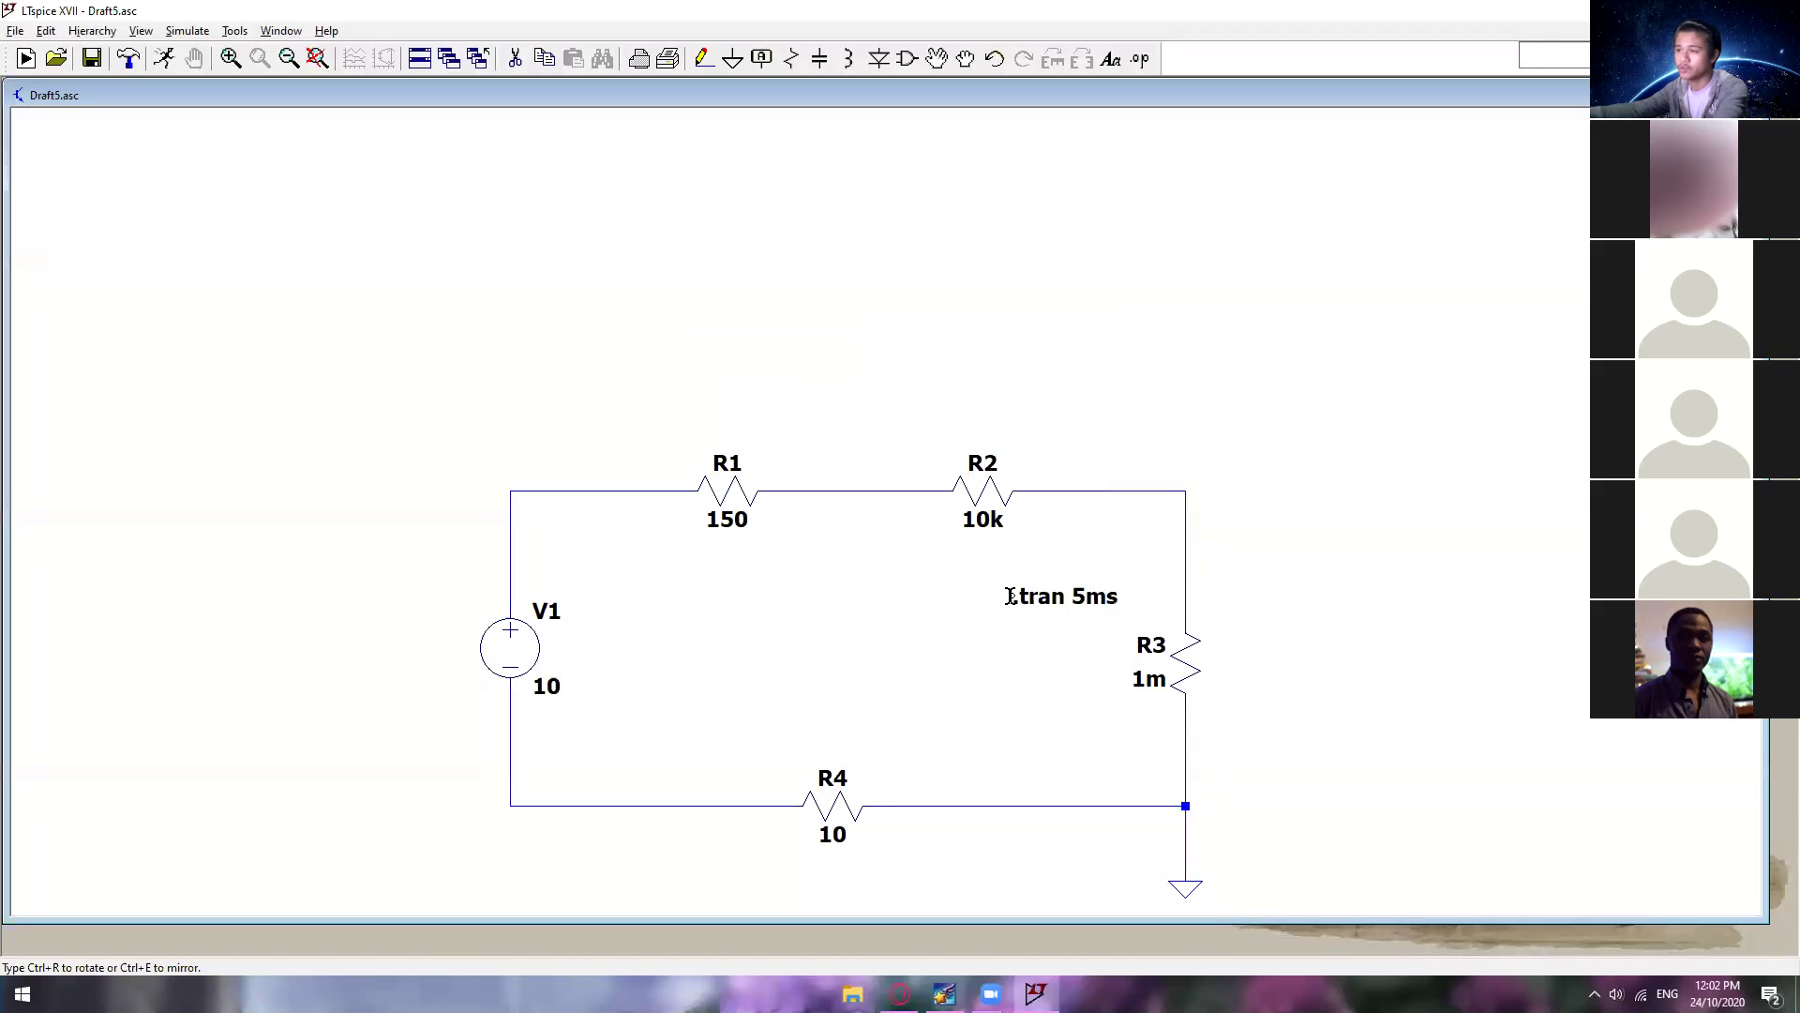
pyautogui.click(1029, 884)
# Step: Run the transient simulation and plot the voltage at the node between V1 and R1
pyautogui.moveTo(1518, 744); pyautogui.dragTo(1398, 626)
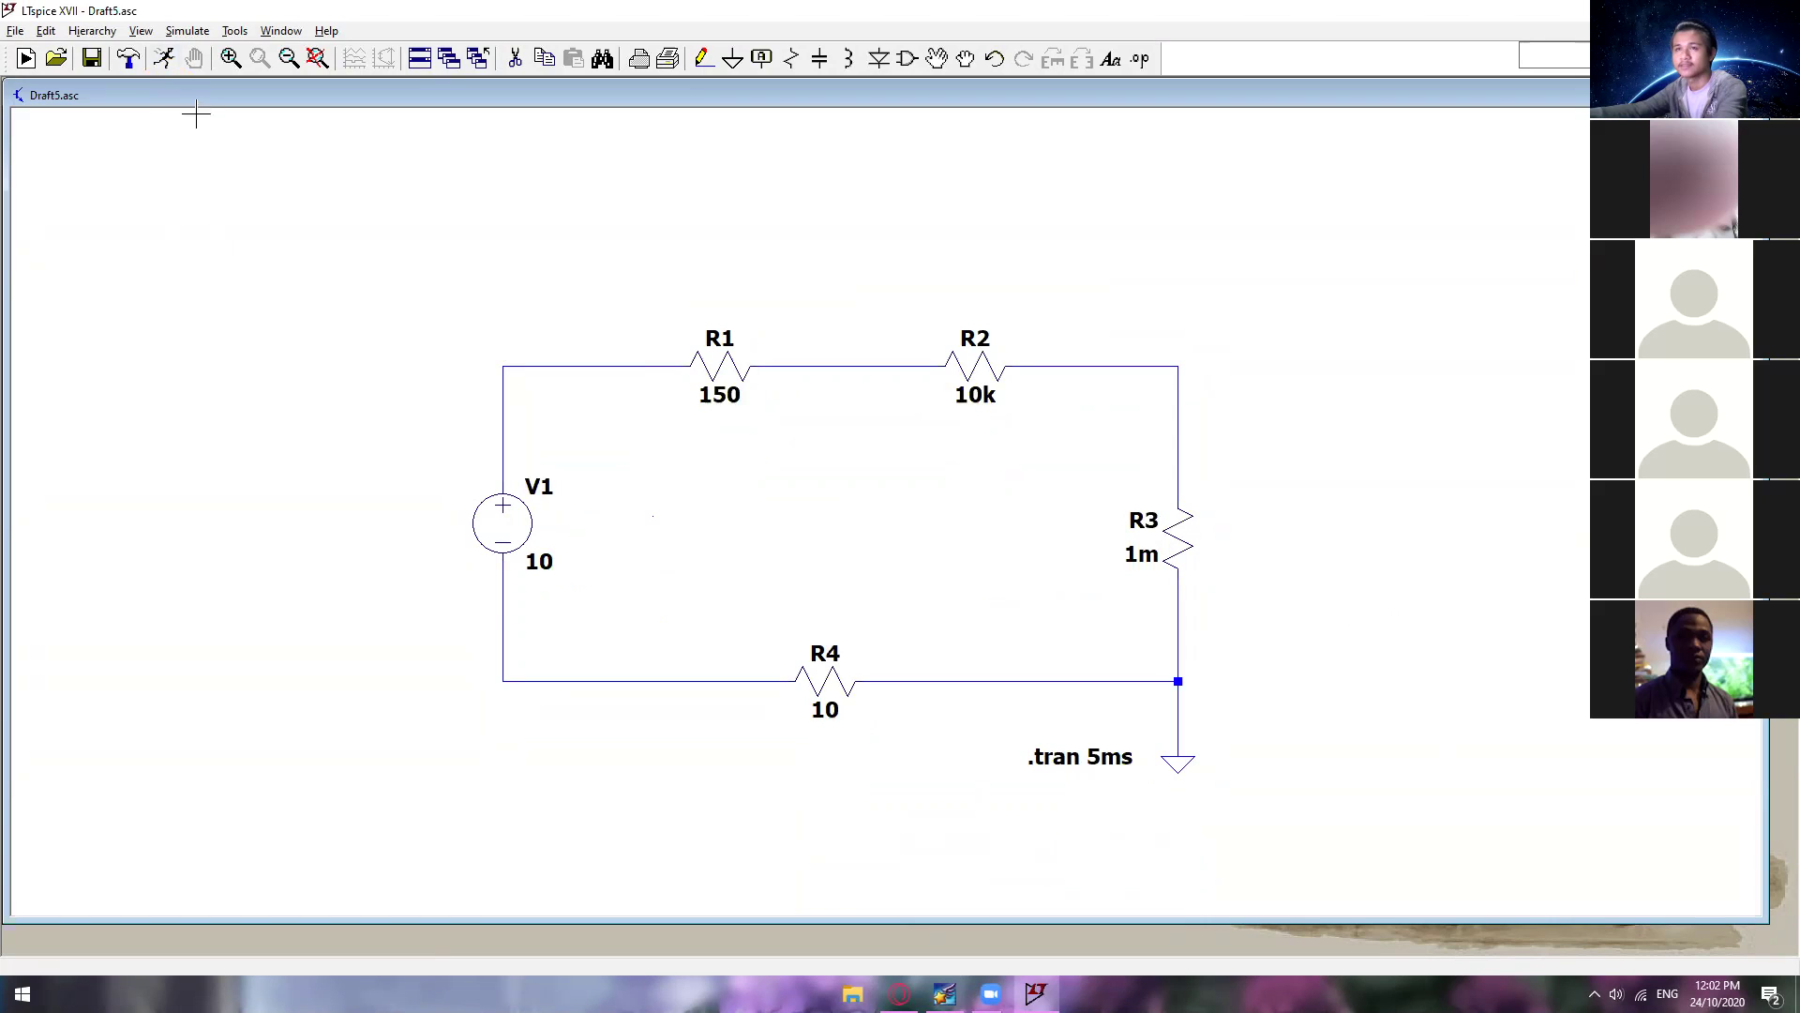
pyautogui.click(164, 58)
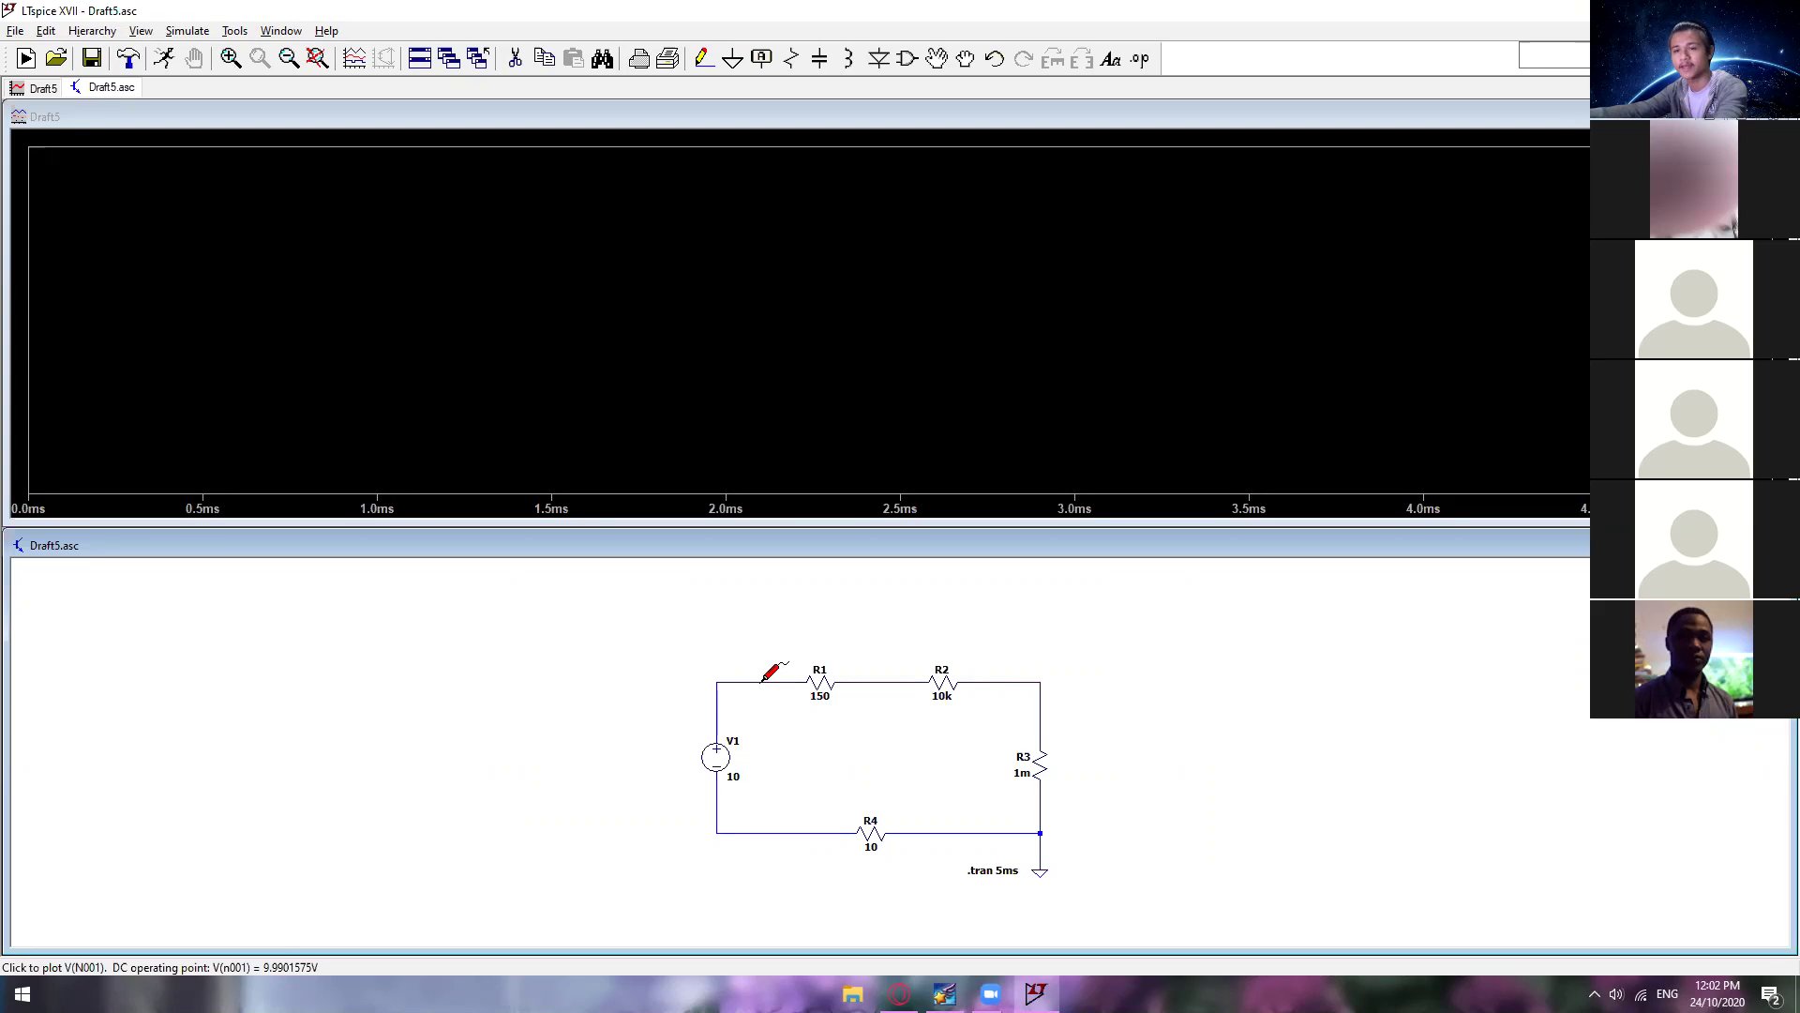
pyautogui.click(763, 681)
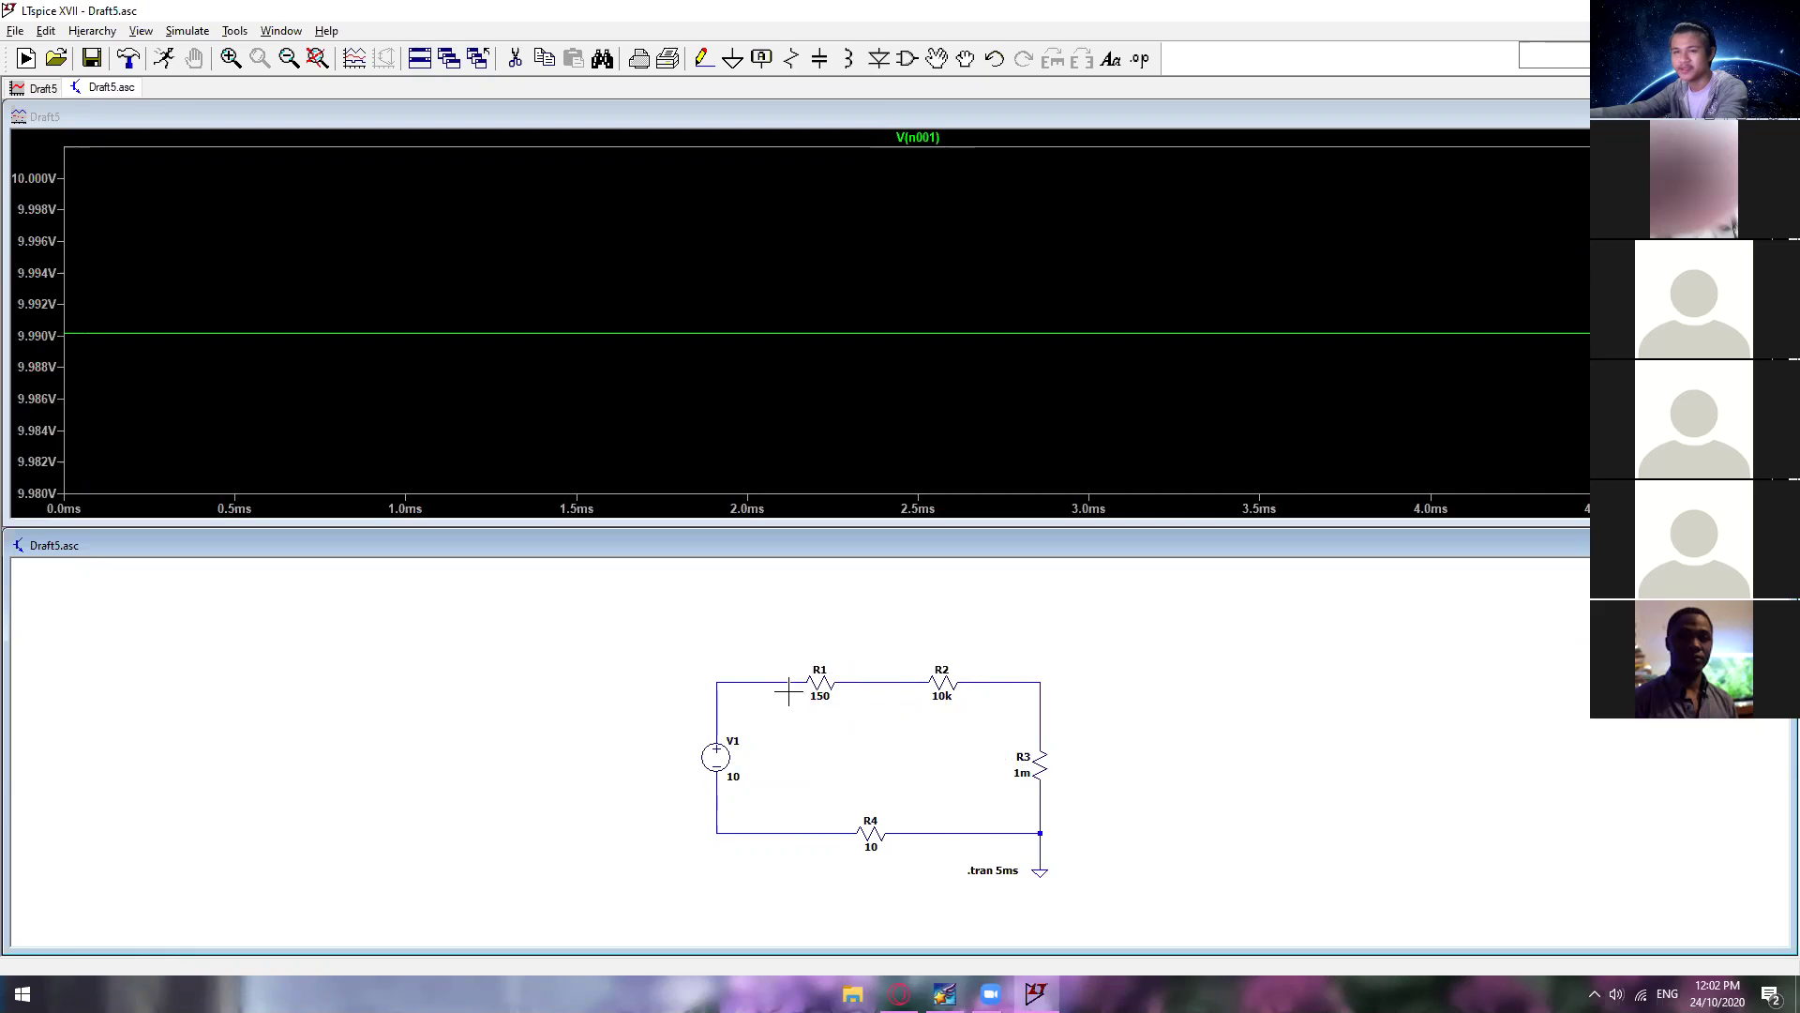
# Step: Compare the voltage traces at the nodes before and after R1 by plotting each one alone
pyautogui.click(883, 680)
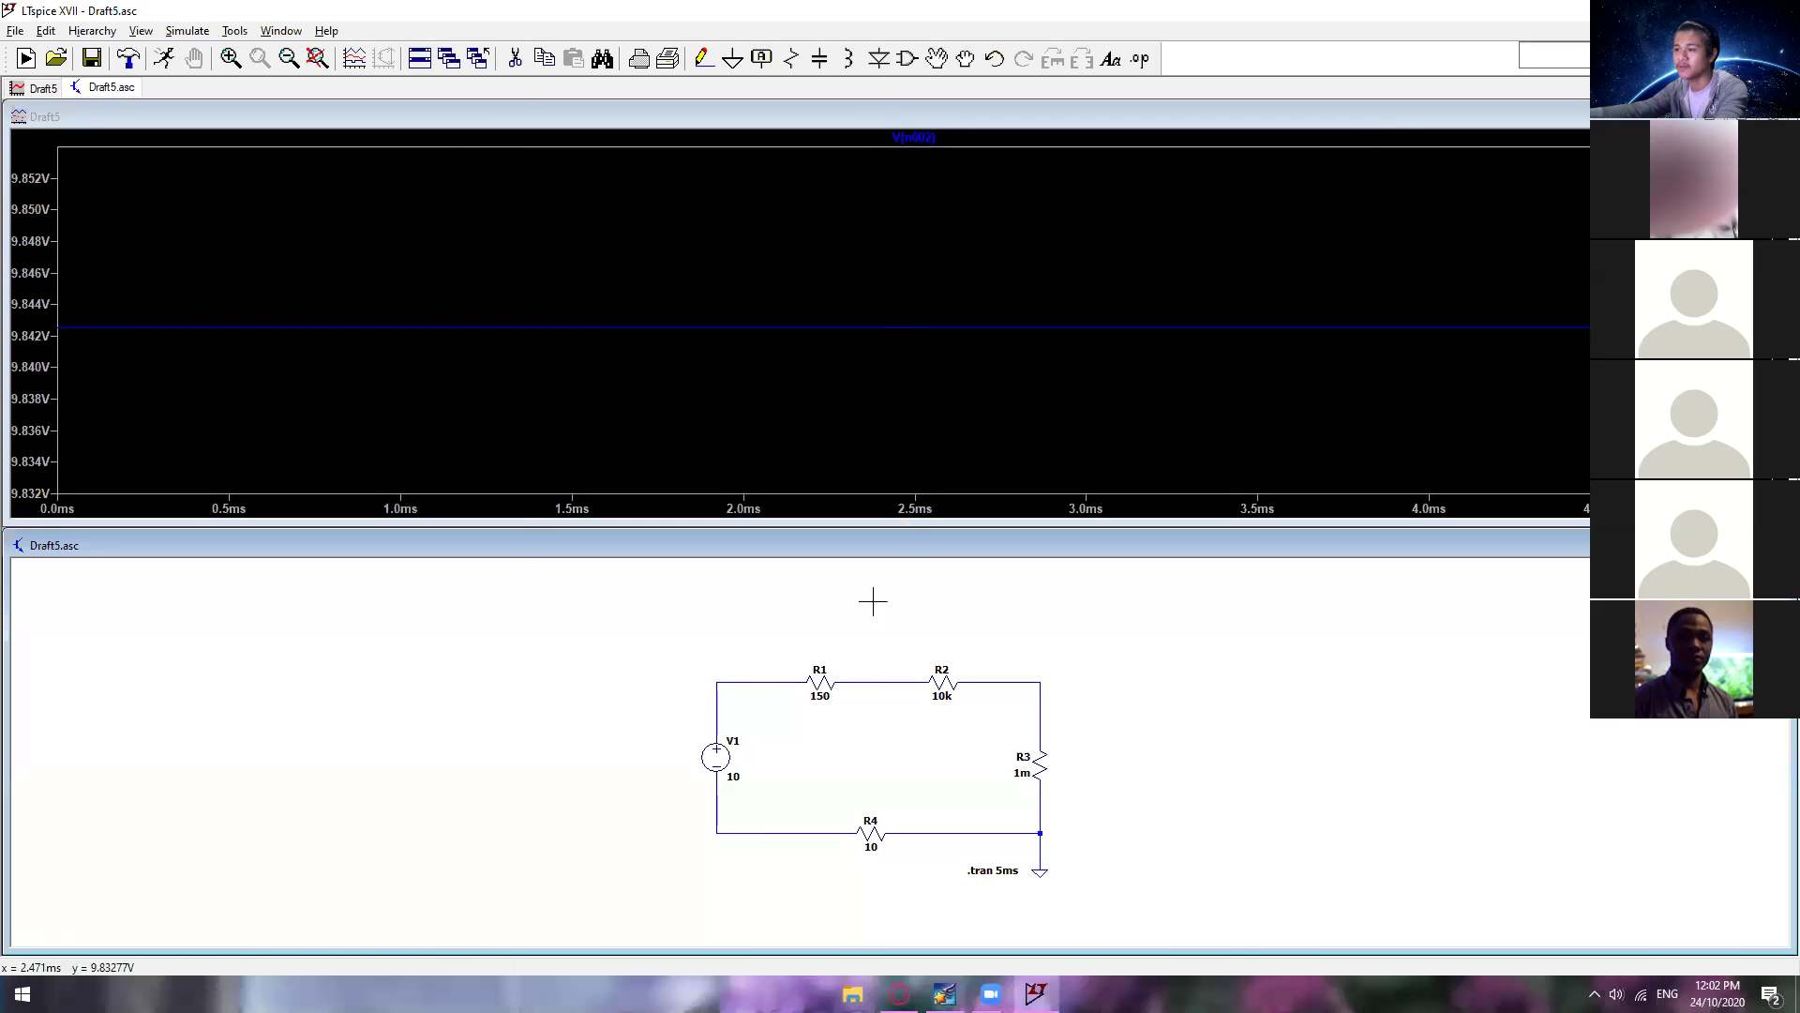
pyautogui.click(764, 680)
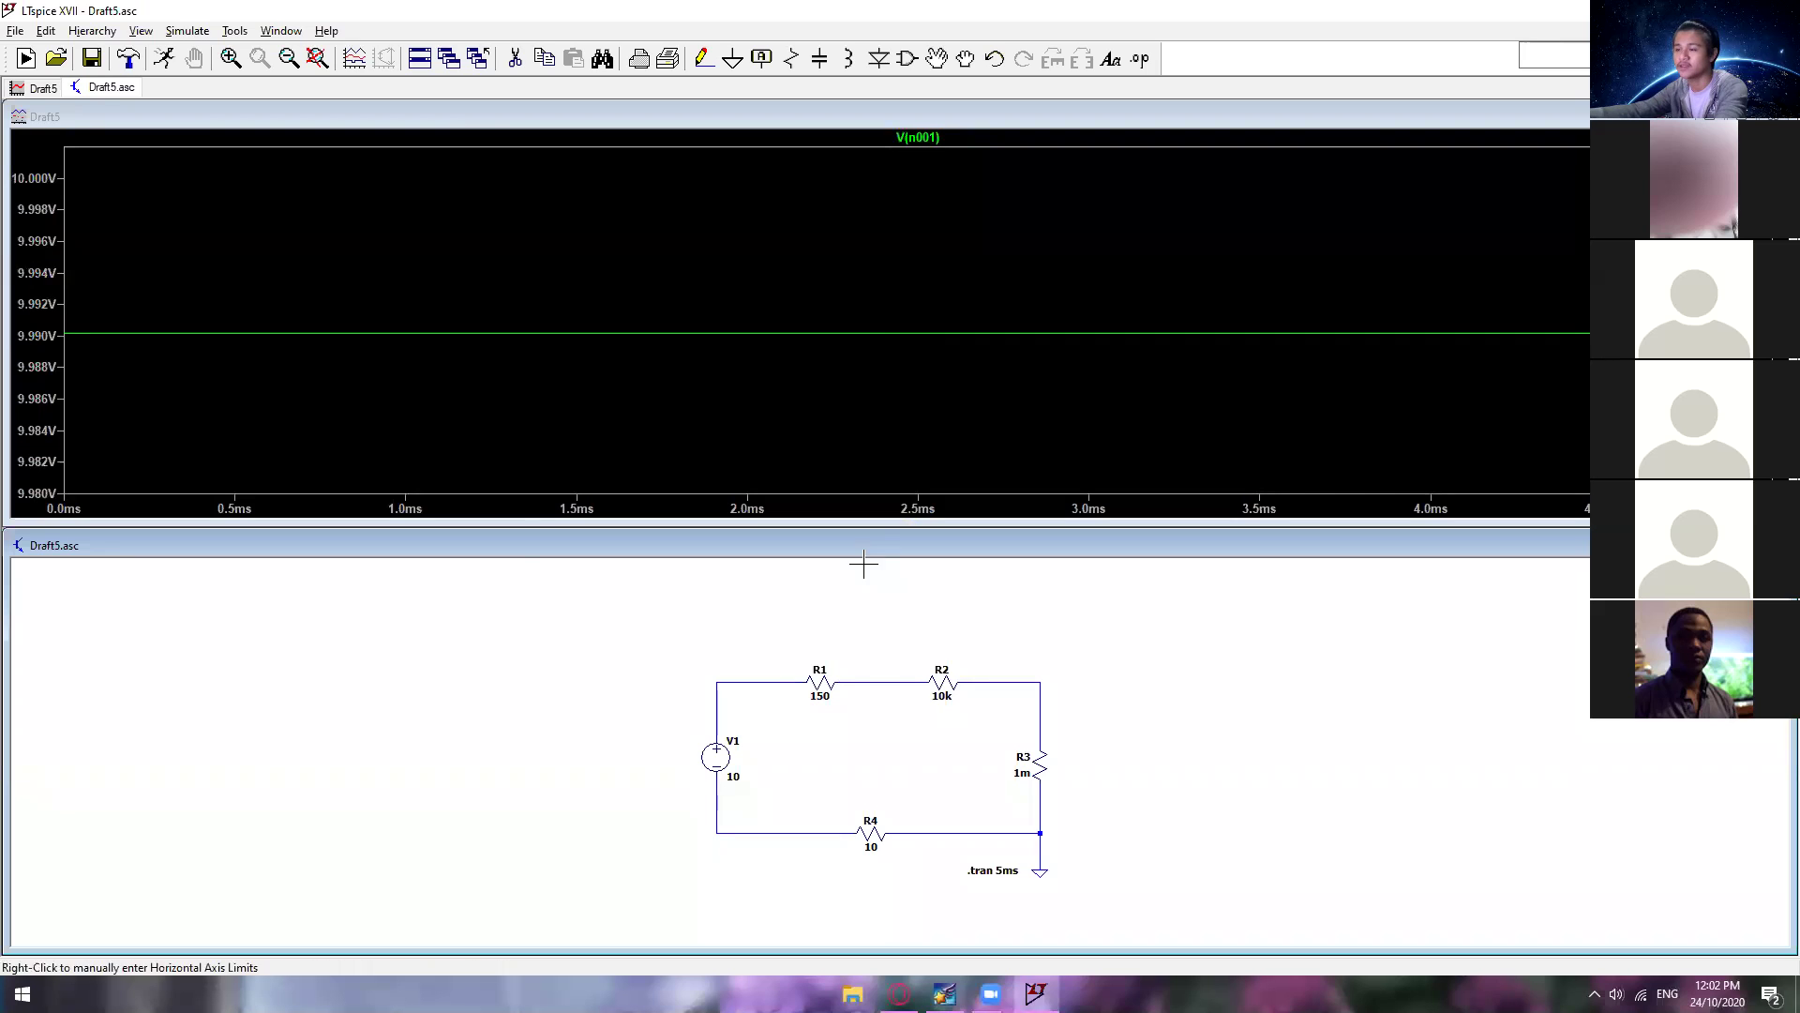
pyautogui.click(886, 682)
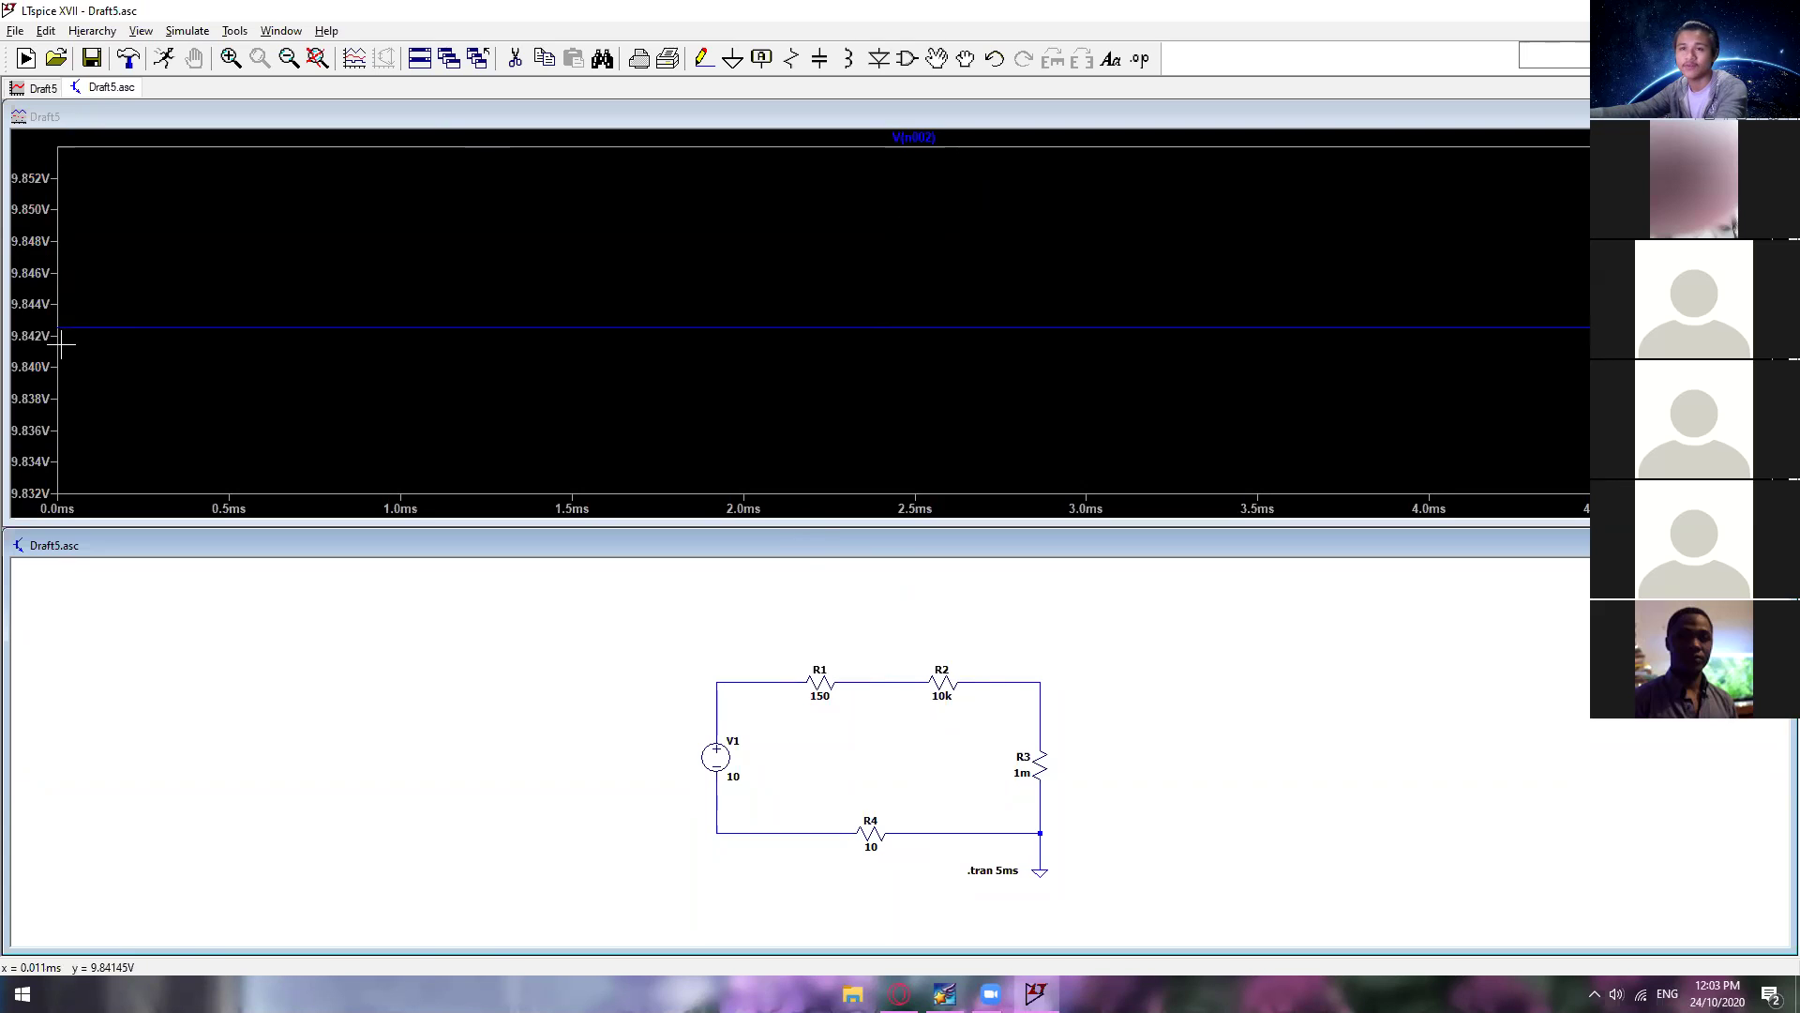
# Step: Inspect the voltages at the R2–R3 and R4–V1 nodes and plot the current in the wire between R2 and R3
pyautogui.click(1005, 683)
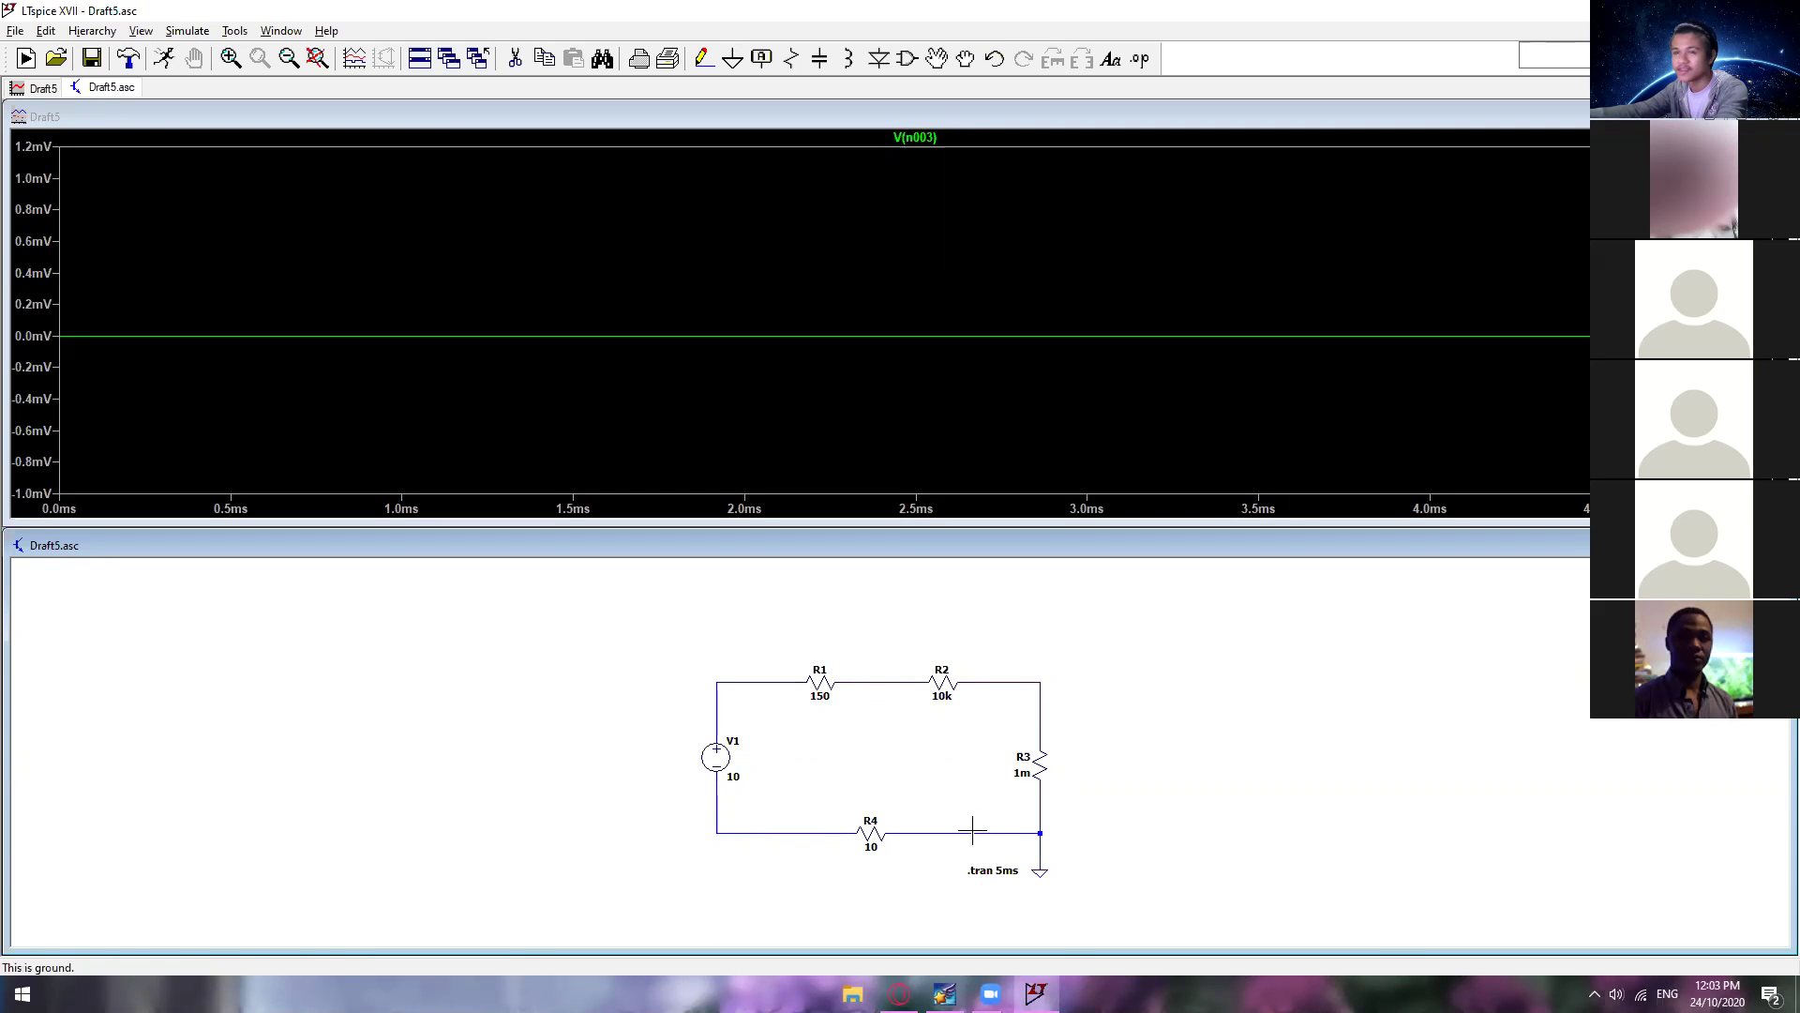
pyautogui.click(784, 830)
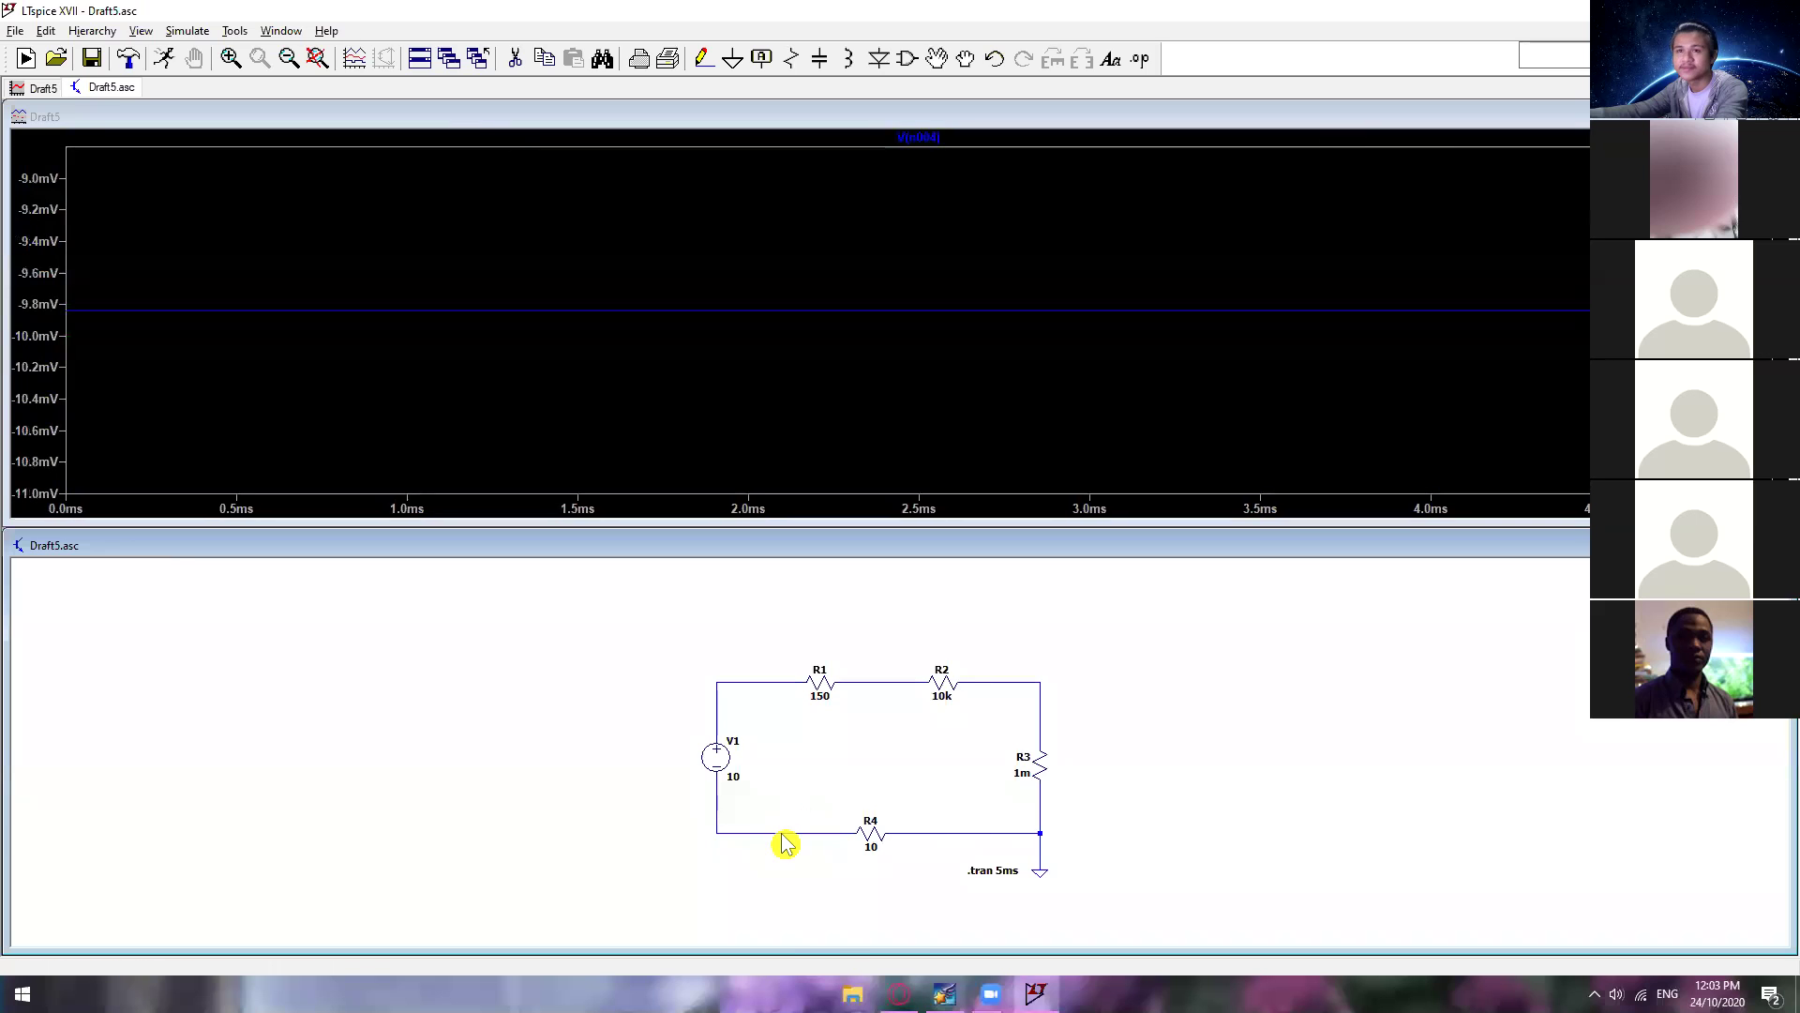
pyautogui.click(998, 682)
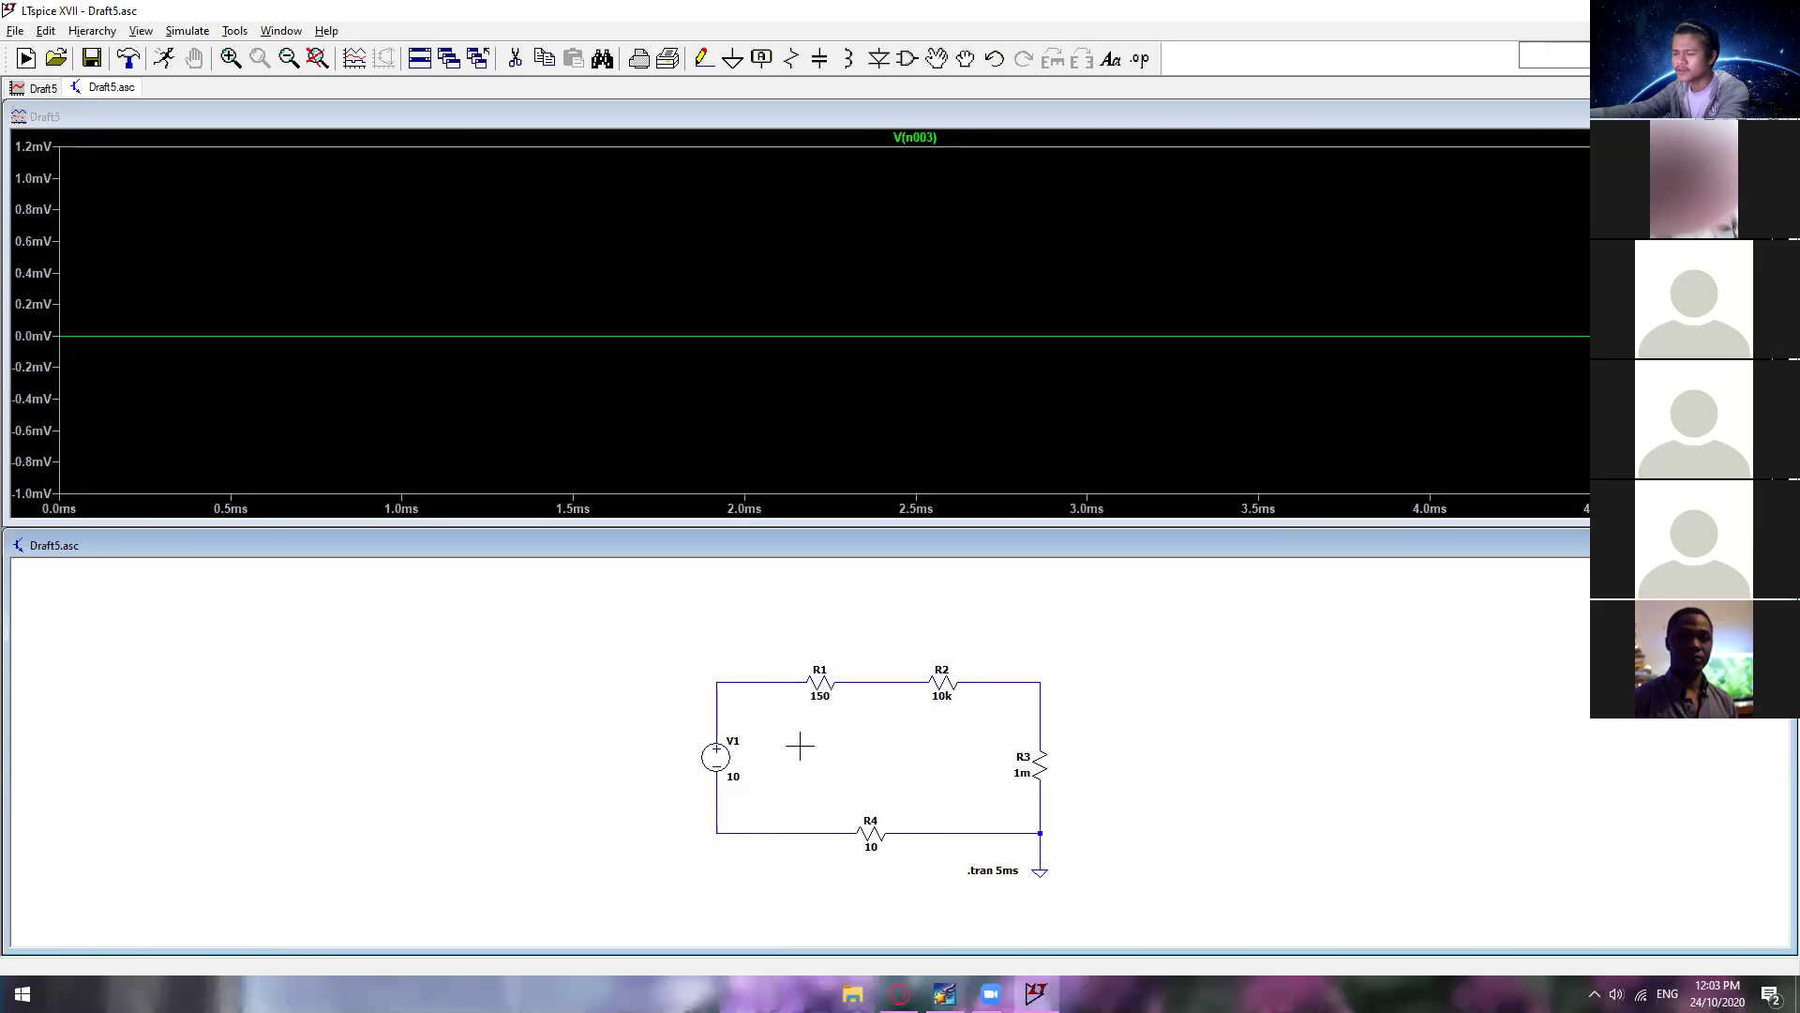
pyautogui.click(998, 677)
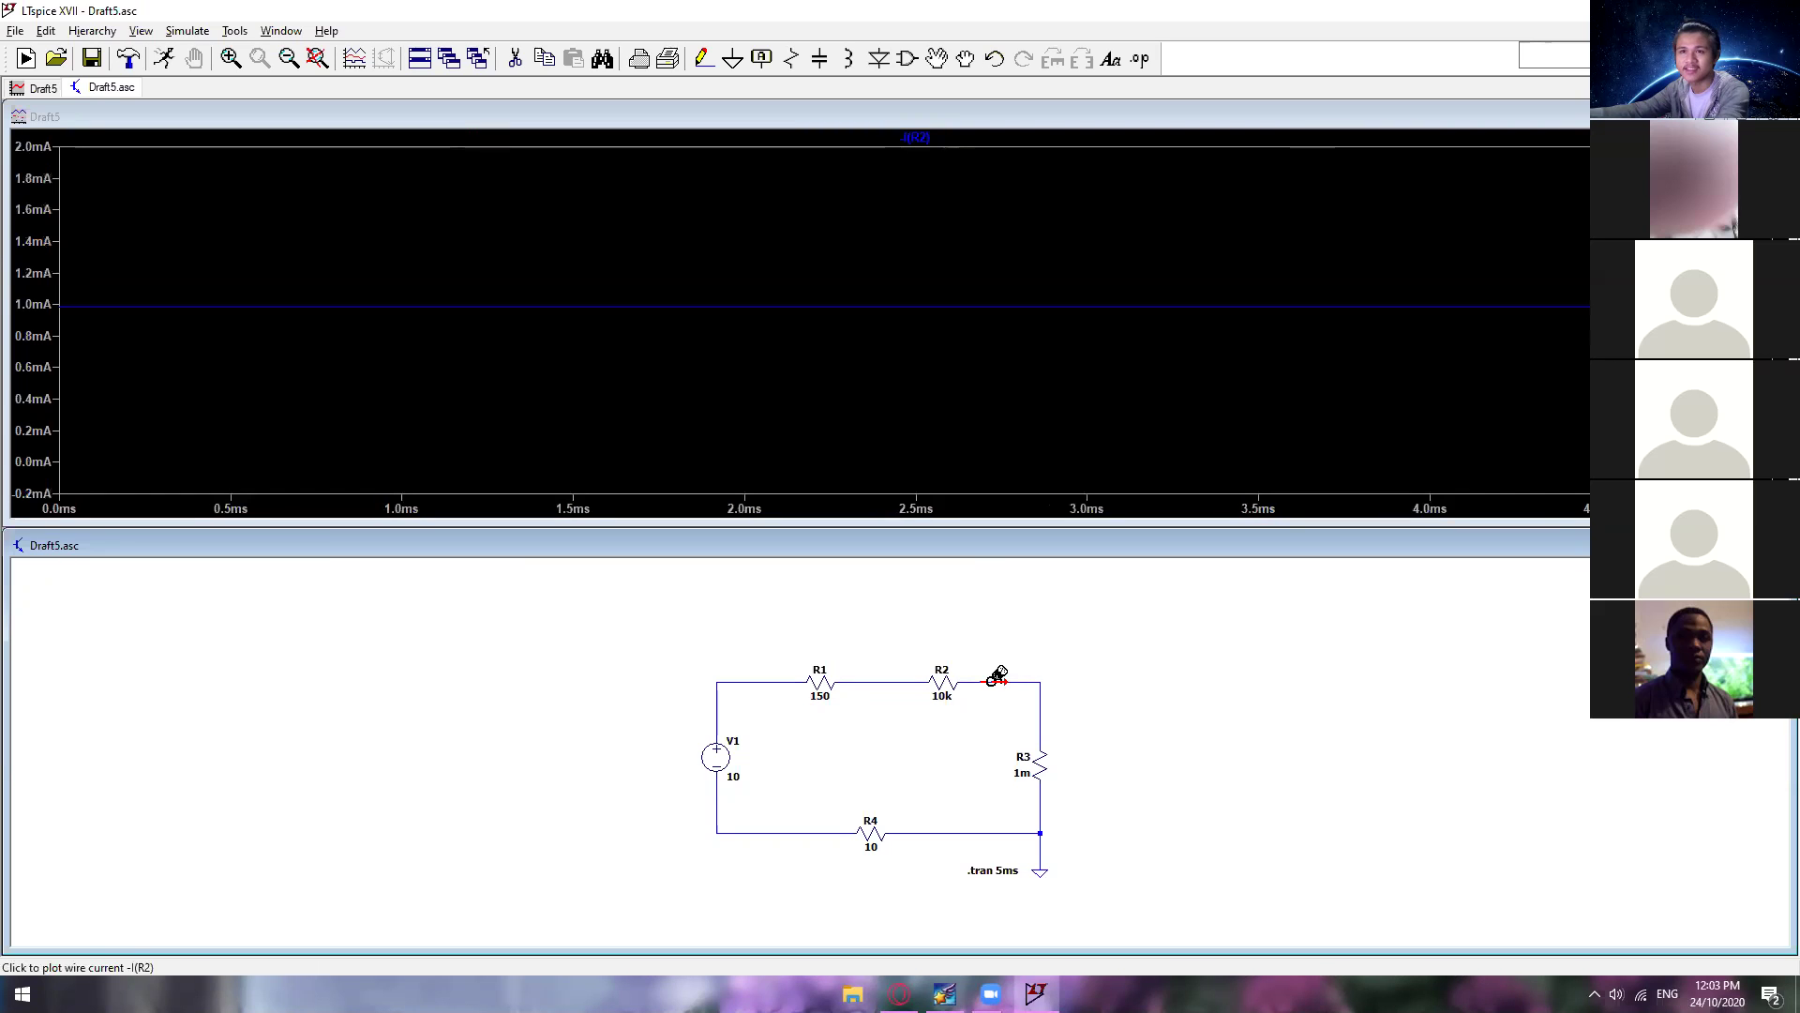
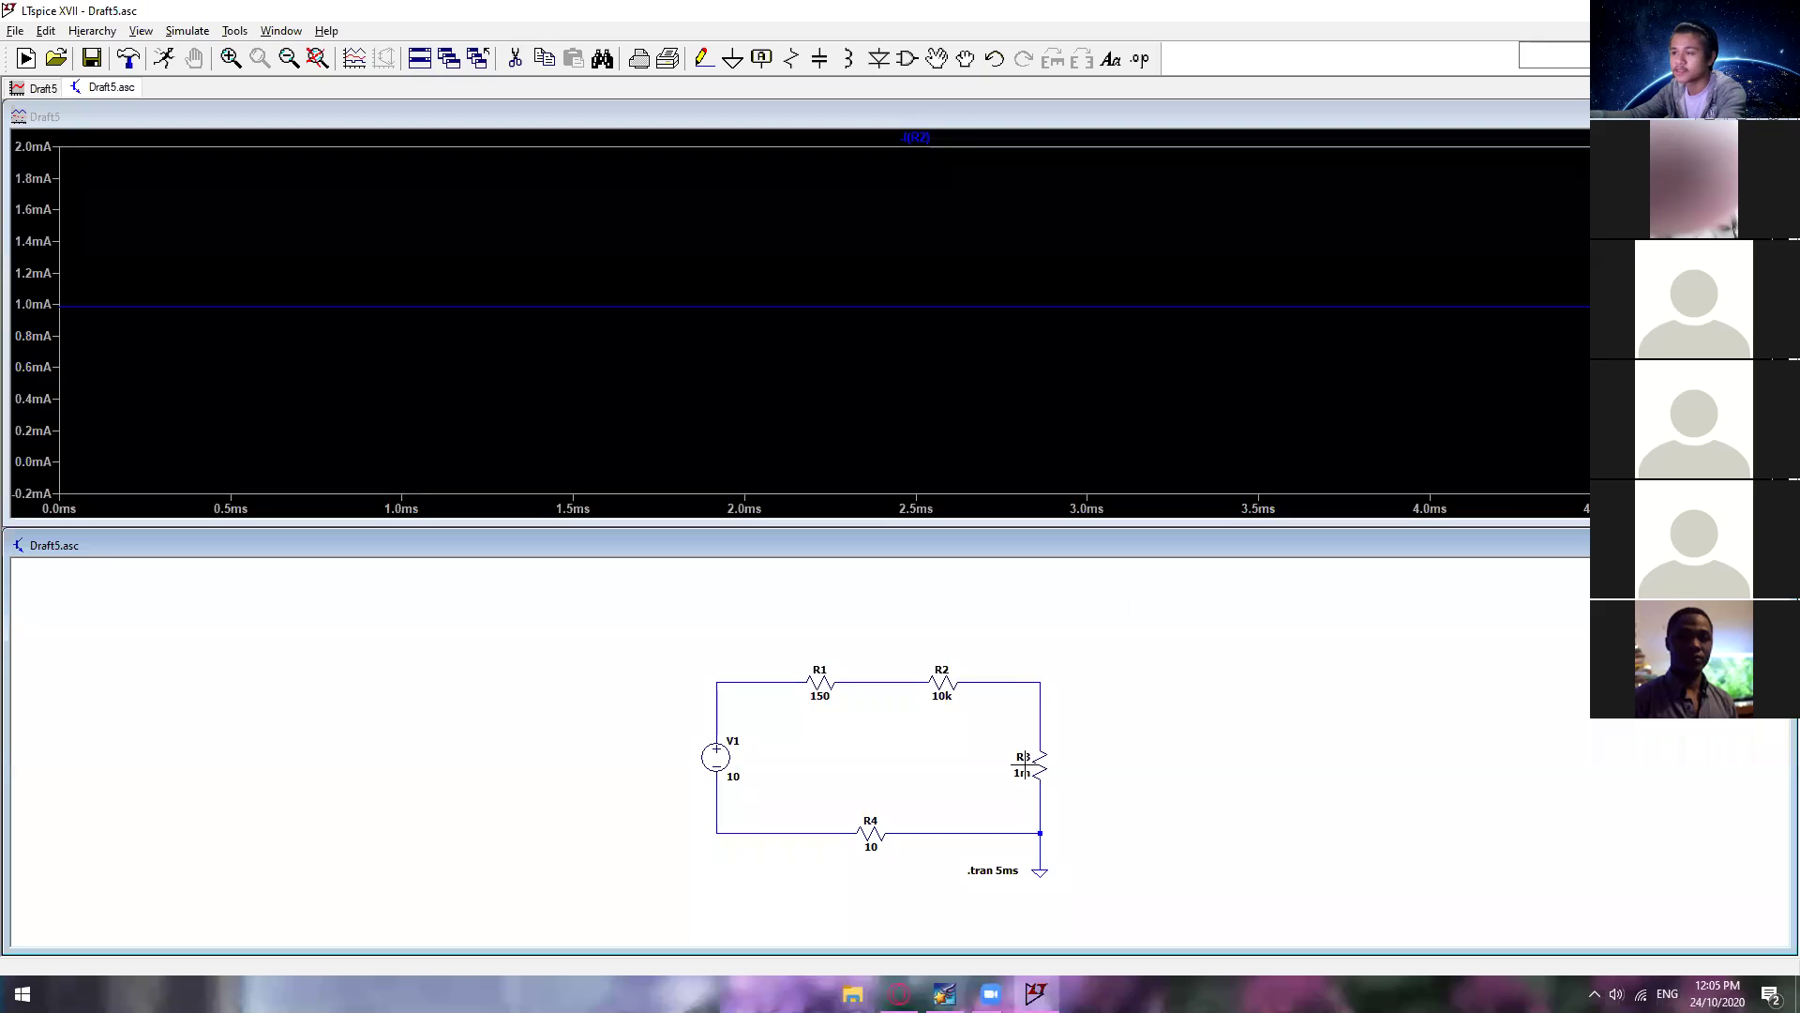
# Step: Change the value of resistor R3 to 10
pyautogui.rightClick(1022, 772)
pyautogui.write('10')
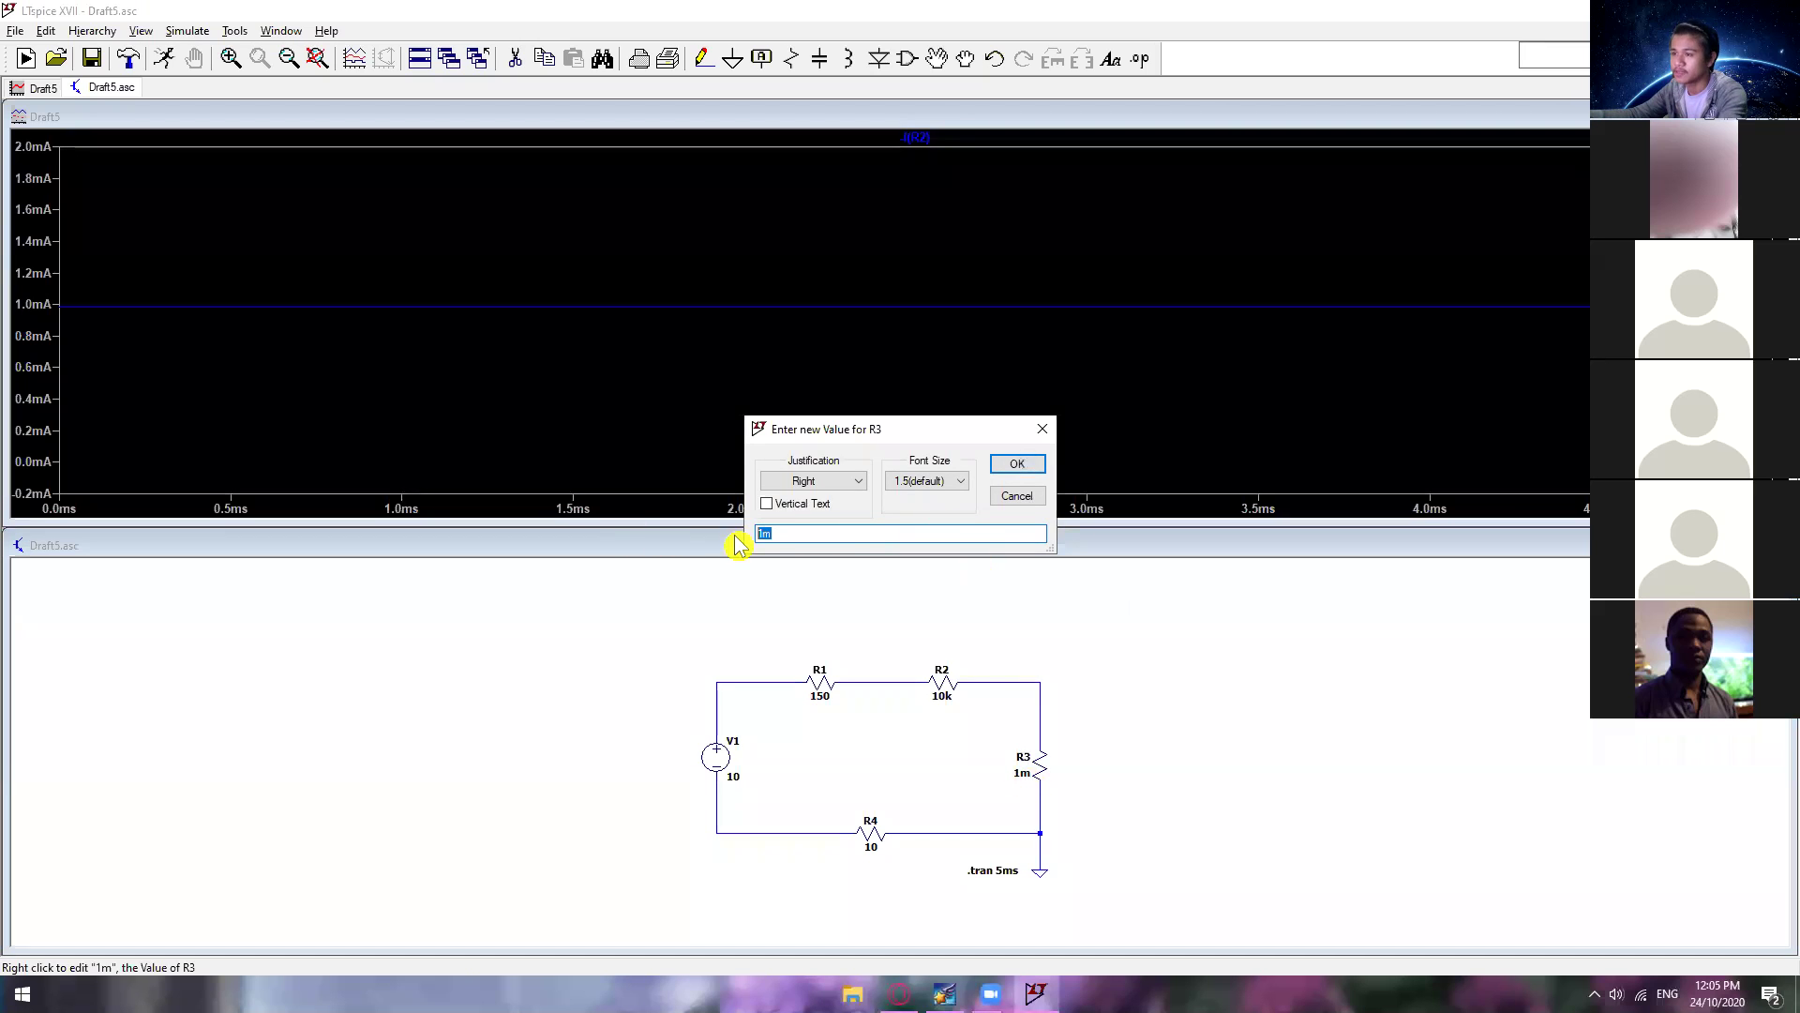
pyautogui.click(1016, 464)
# Step: Check the voltage traces at the R2–R3 and R4–V1 nodes with R3 at 10
pyautogui.click(1002, 681)
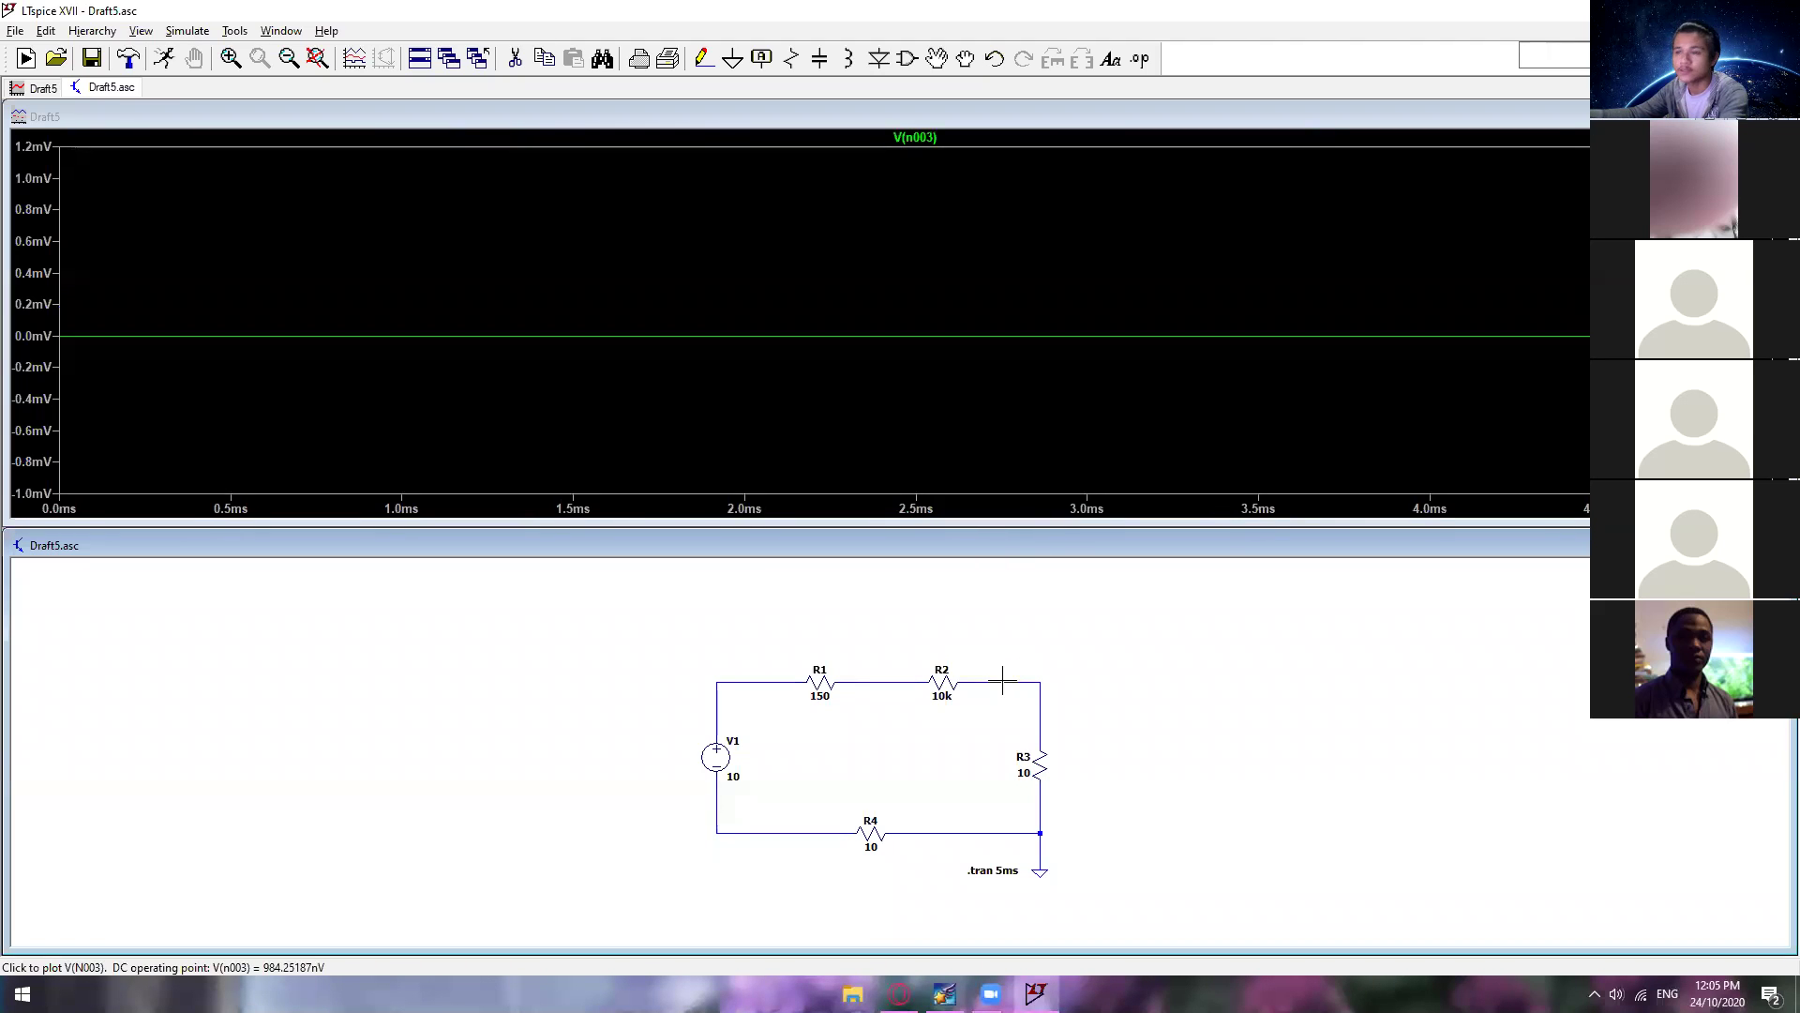
pyautogui.click(823, 832)
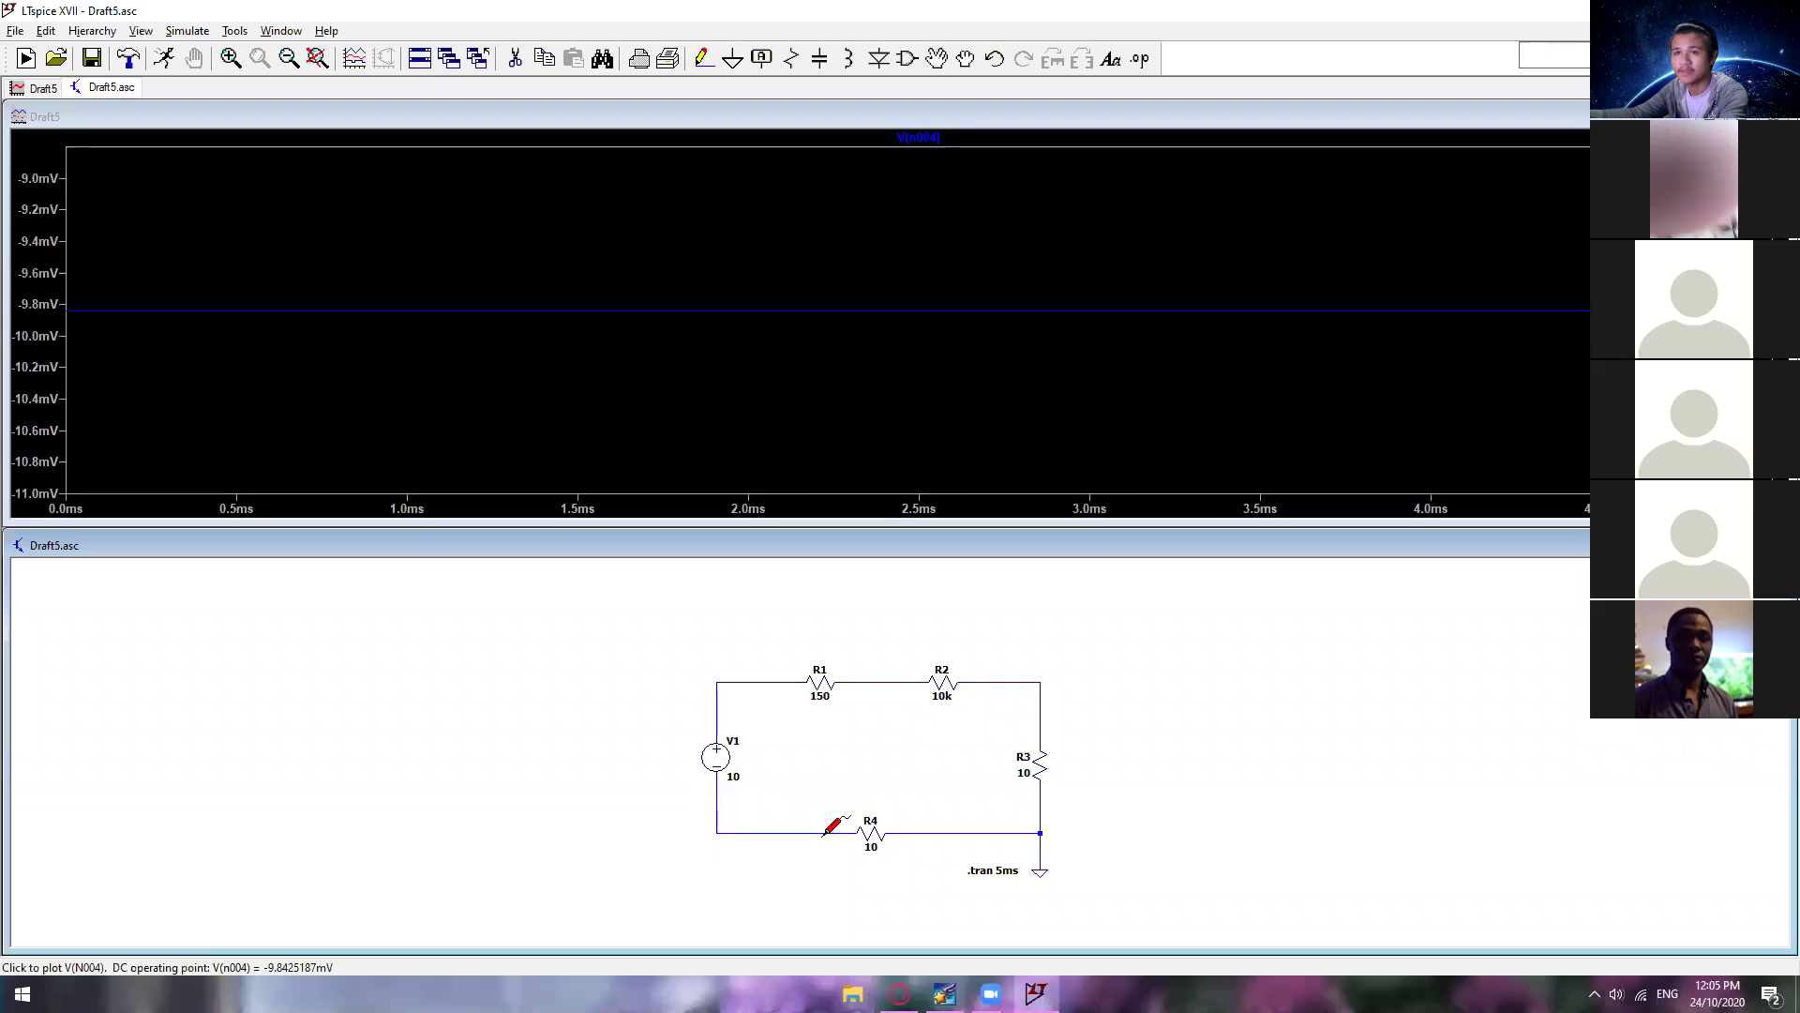
pyautogui.click(989, 682)
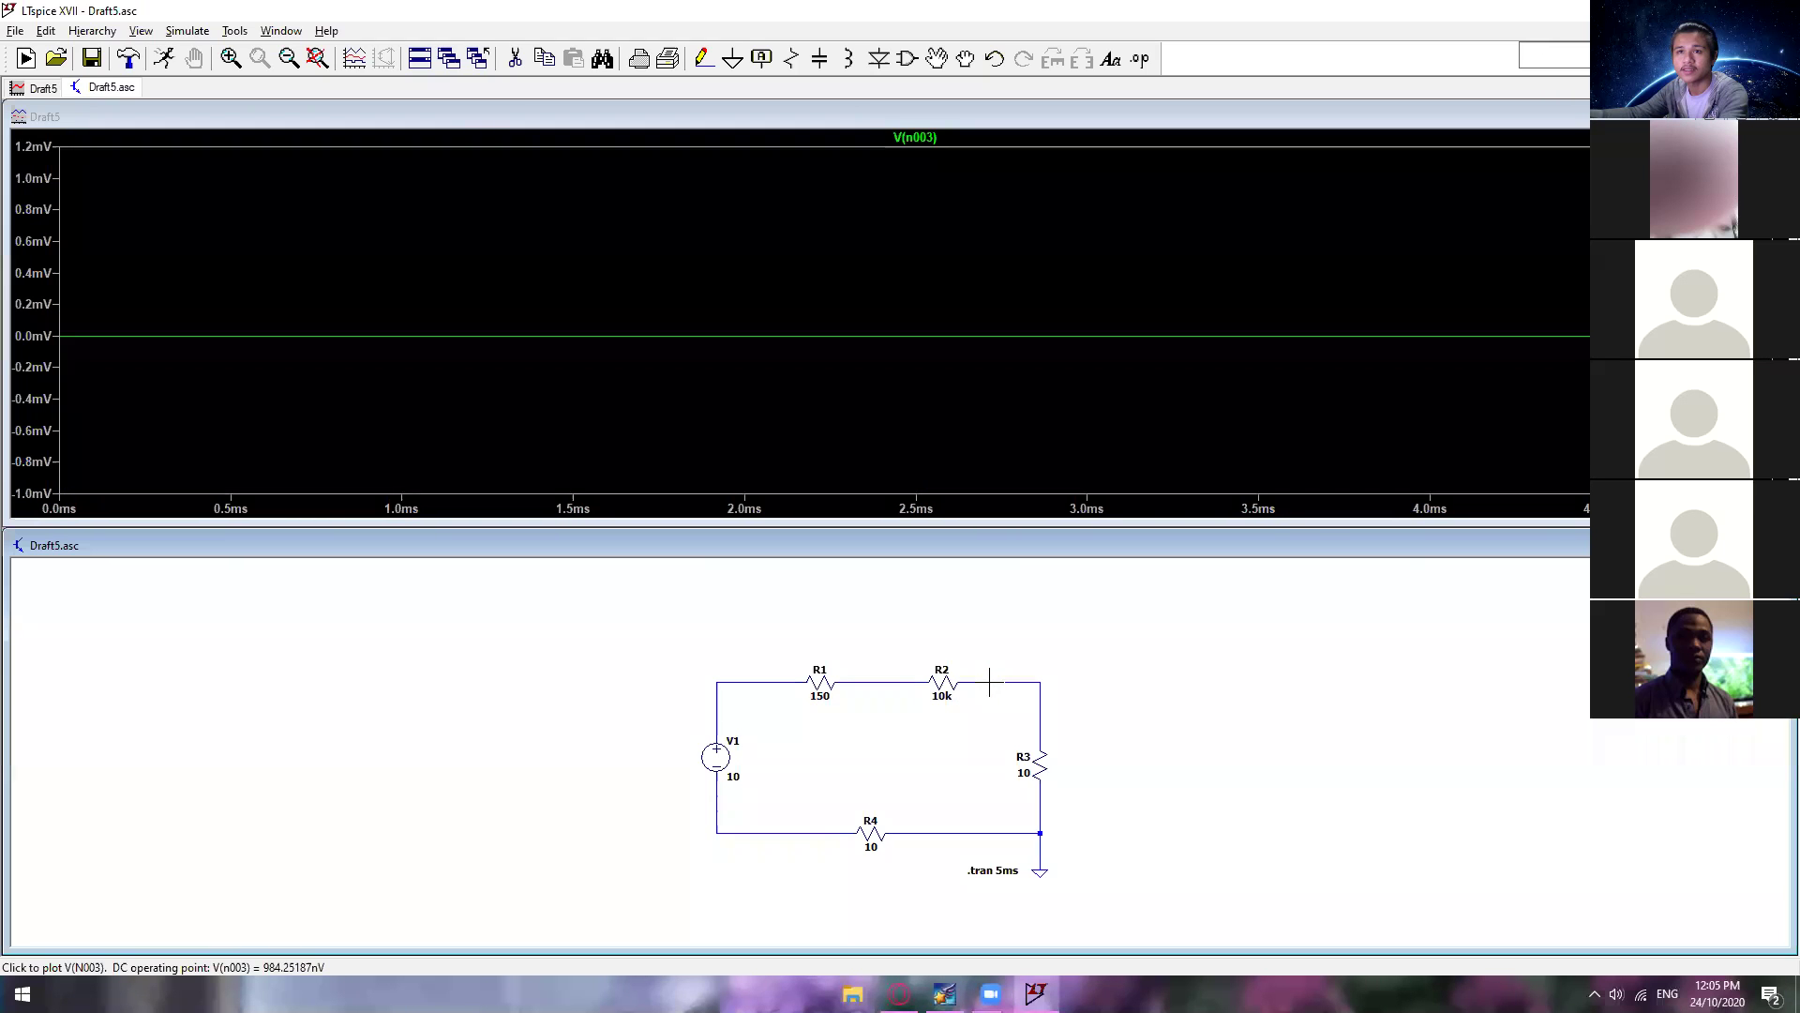
# Step: Plot the current through R3 and the wire currents in the R1–R2, V1–R1 and R4–V1 segments
pyautogui.click(1038, 769)
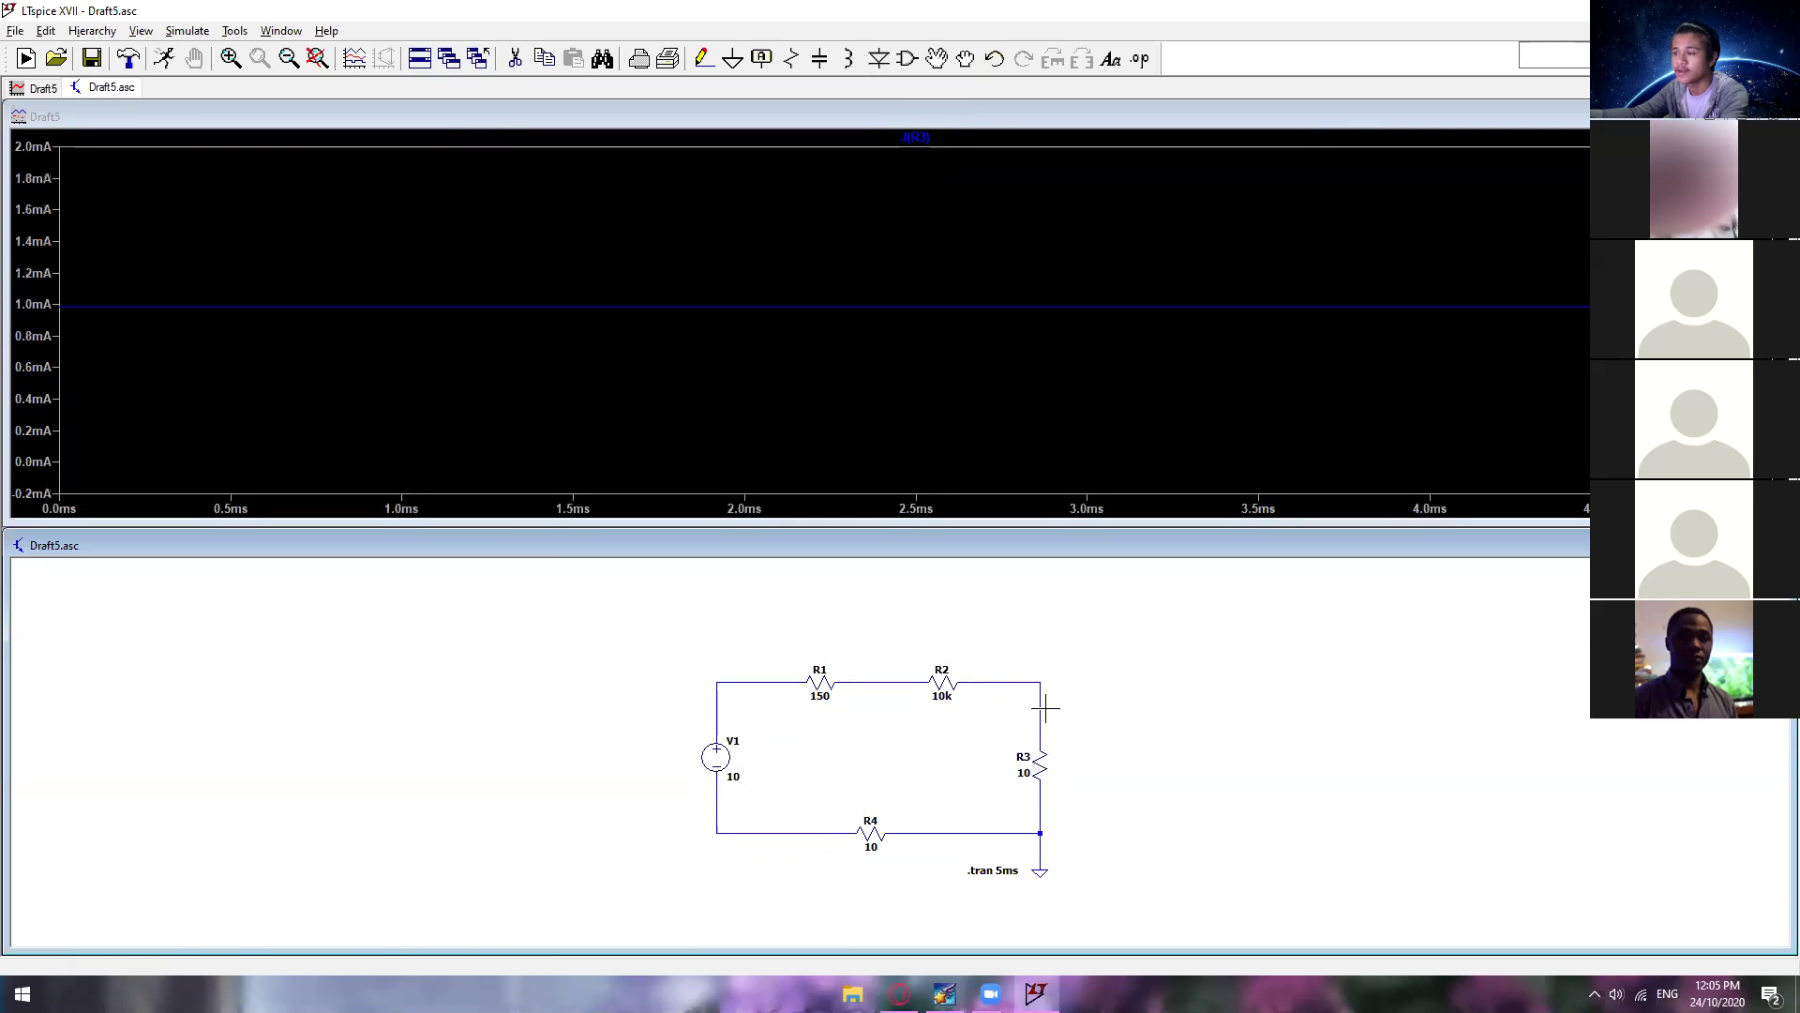
pyautogui.keyDown('alt'); pyautogui.click(904, 682); pyautogui.keyUp('alt')
pyautogui.keyDown('alt'); pyautogui.click(775, 679); pyautogui.keyUp('alt')
pyautogui.keyDown('alt'); pyautogui.click(778, 829); pyautogui.keyUp('alt')
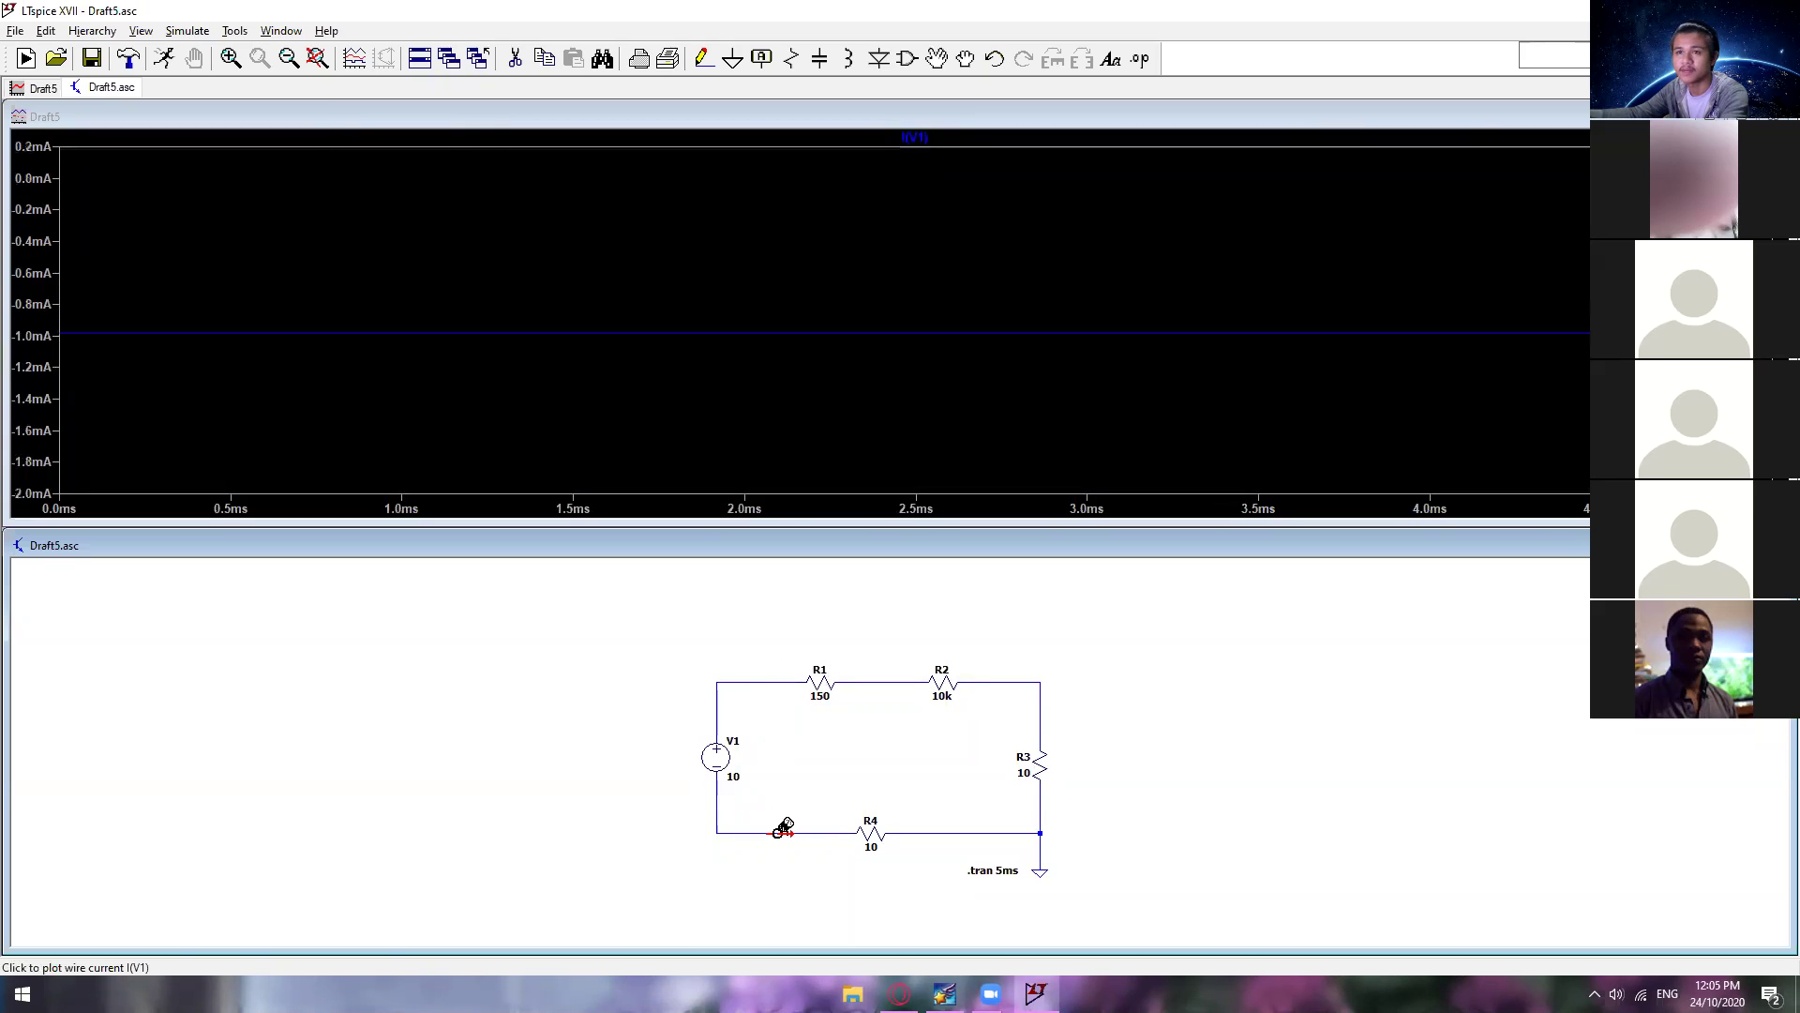
# Step: Compare the voltage traces at the nodes before and after R2 and probe the grounded wire between R3 and R4
pyautogui.click(997, 681)
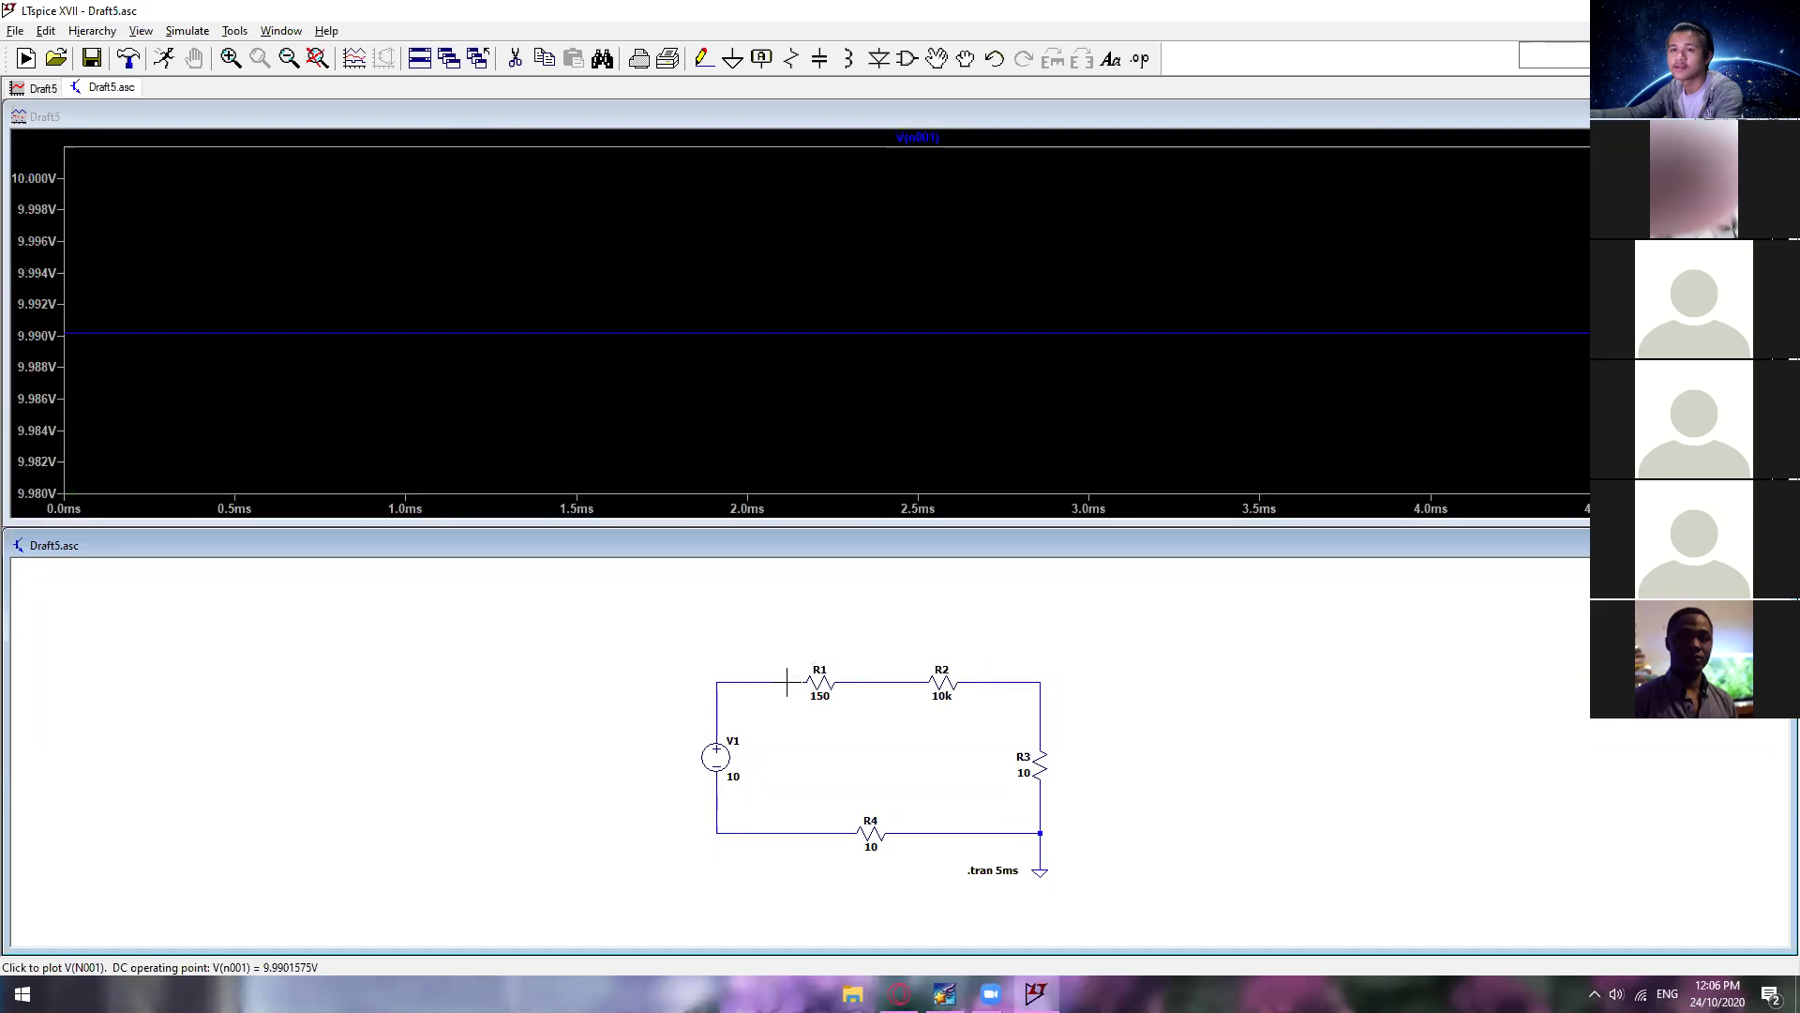
pyautogui.click(846, 681)
pyautogui.click(975, 681)
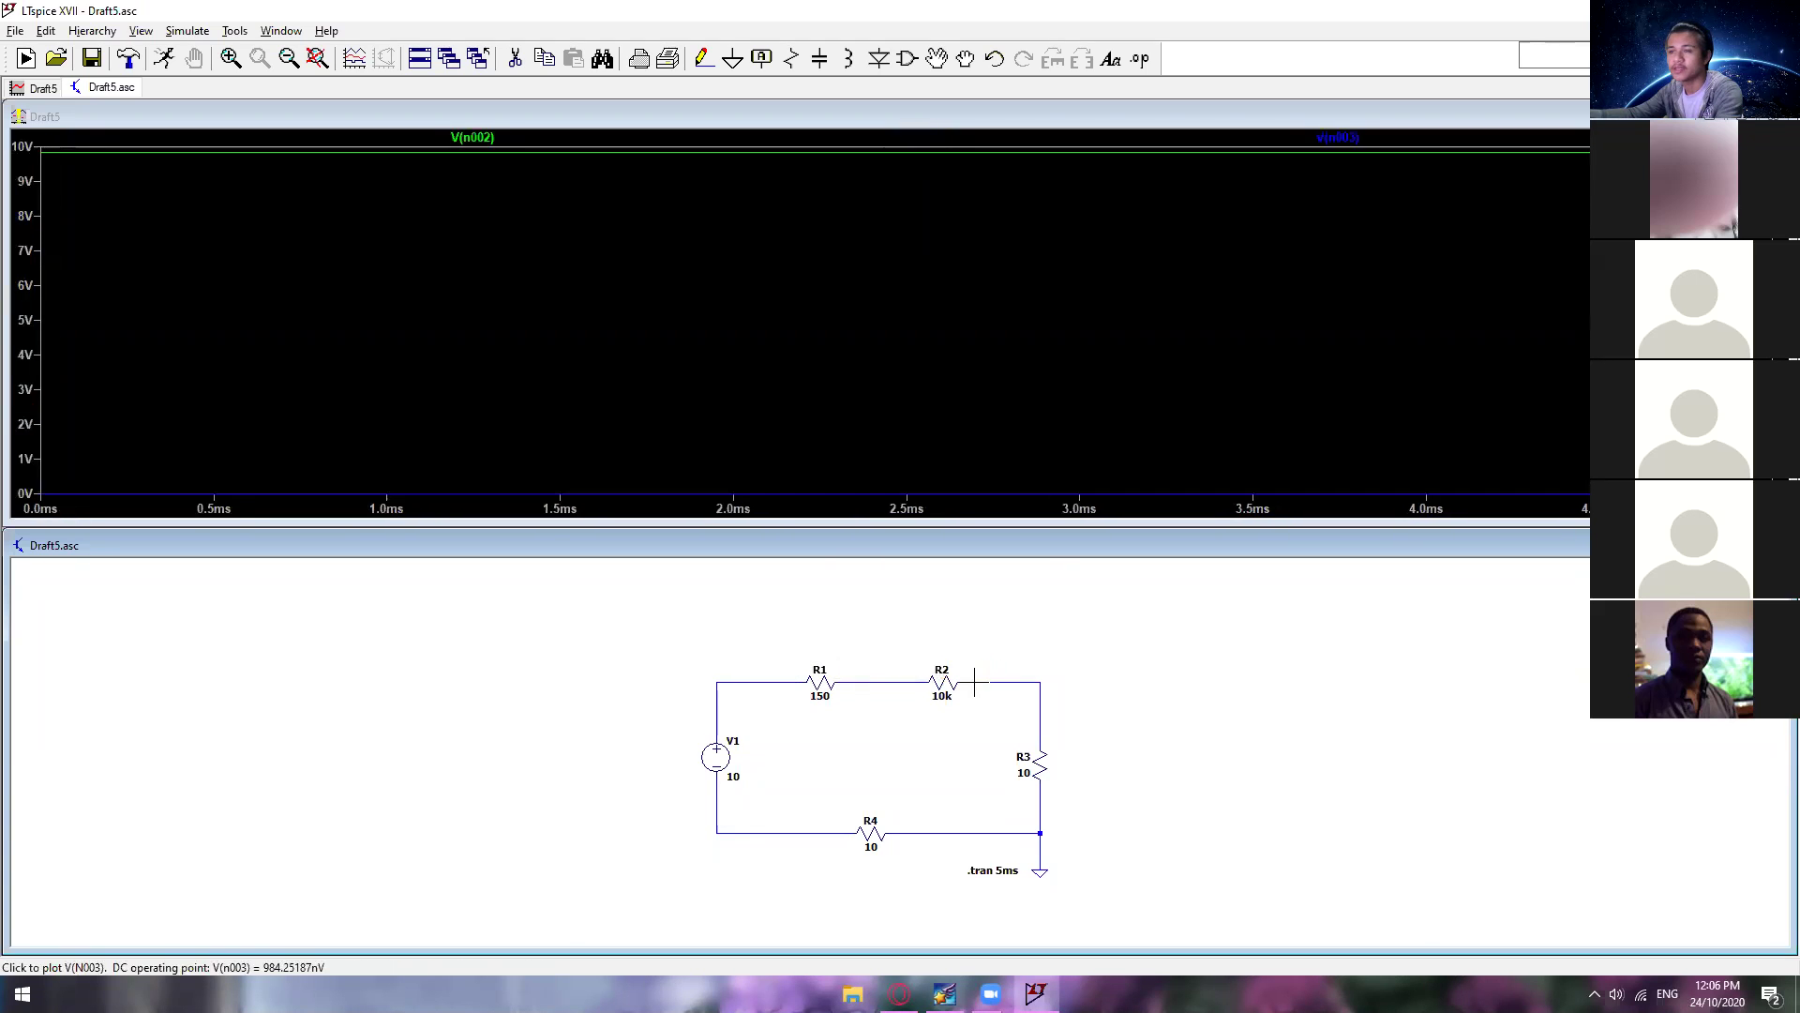
pyautogui.click(877, 682)
pyautogui.click(1004, 683)
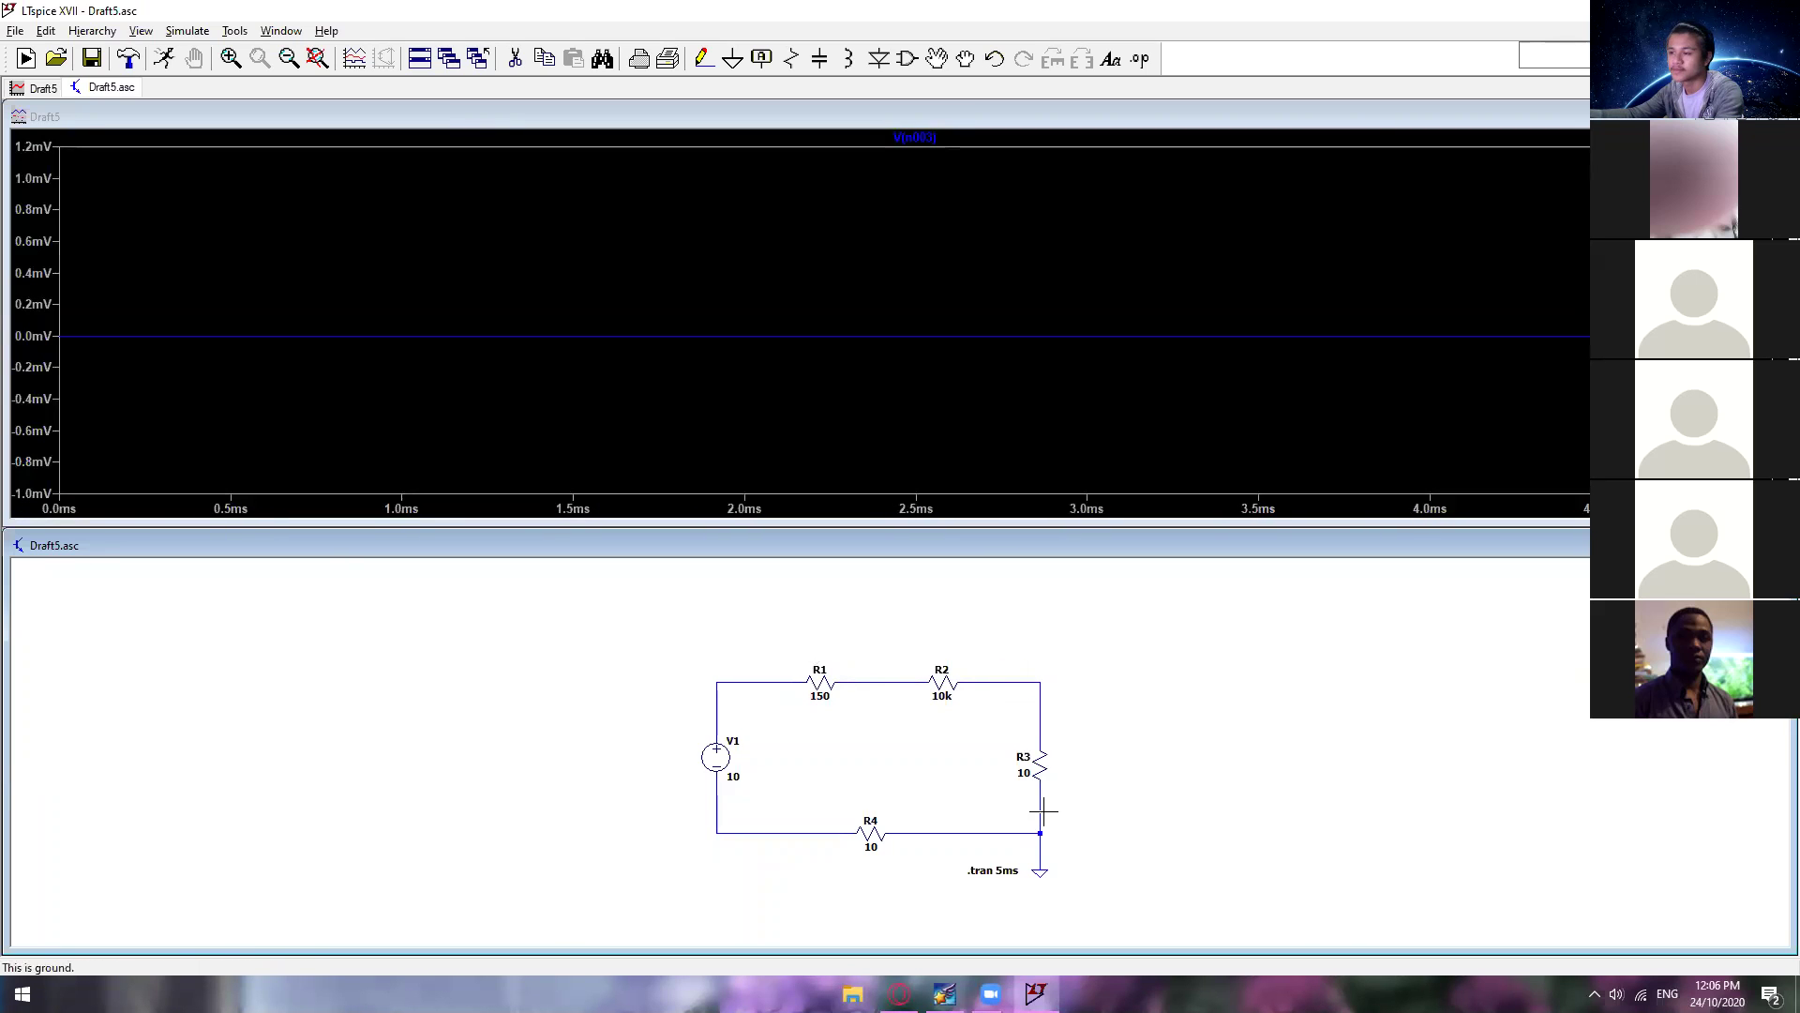
pyautogui.click(947, 831)
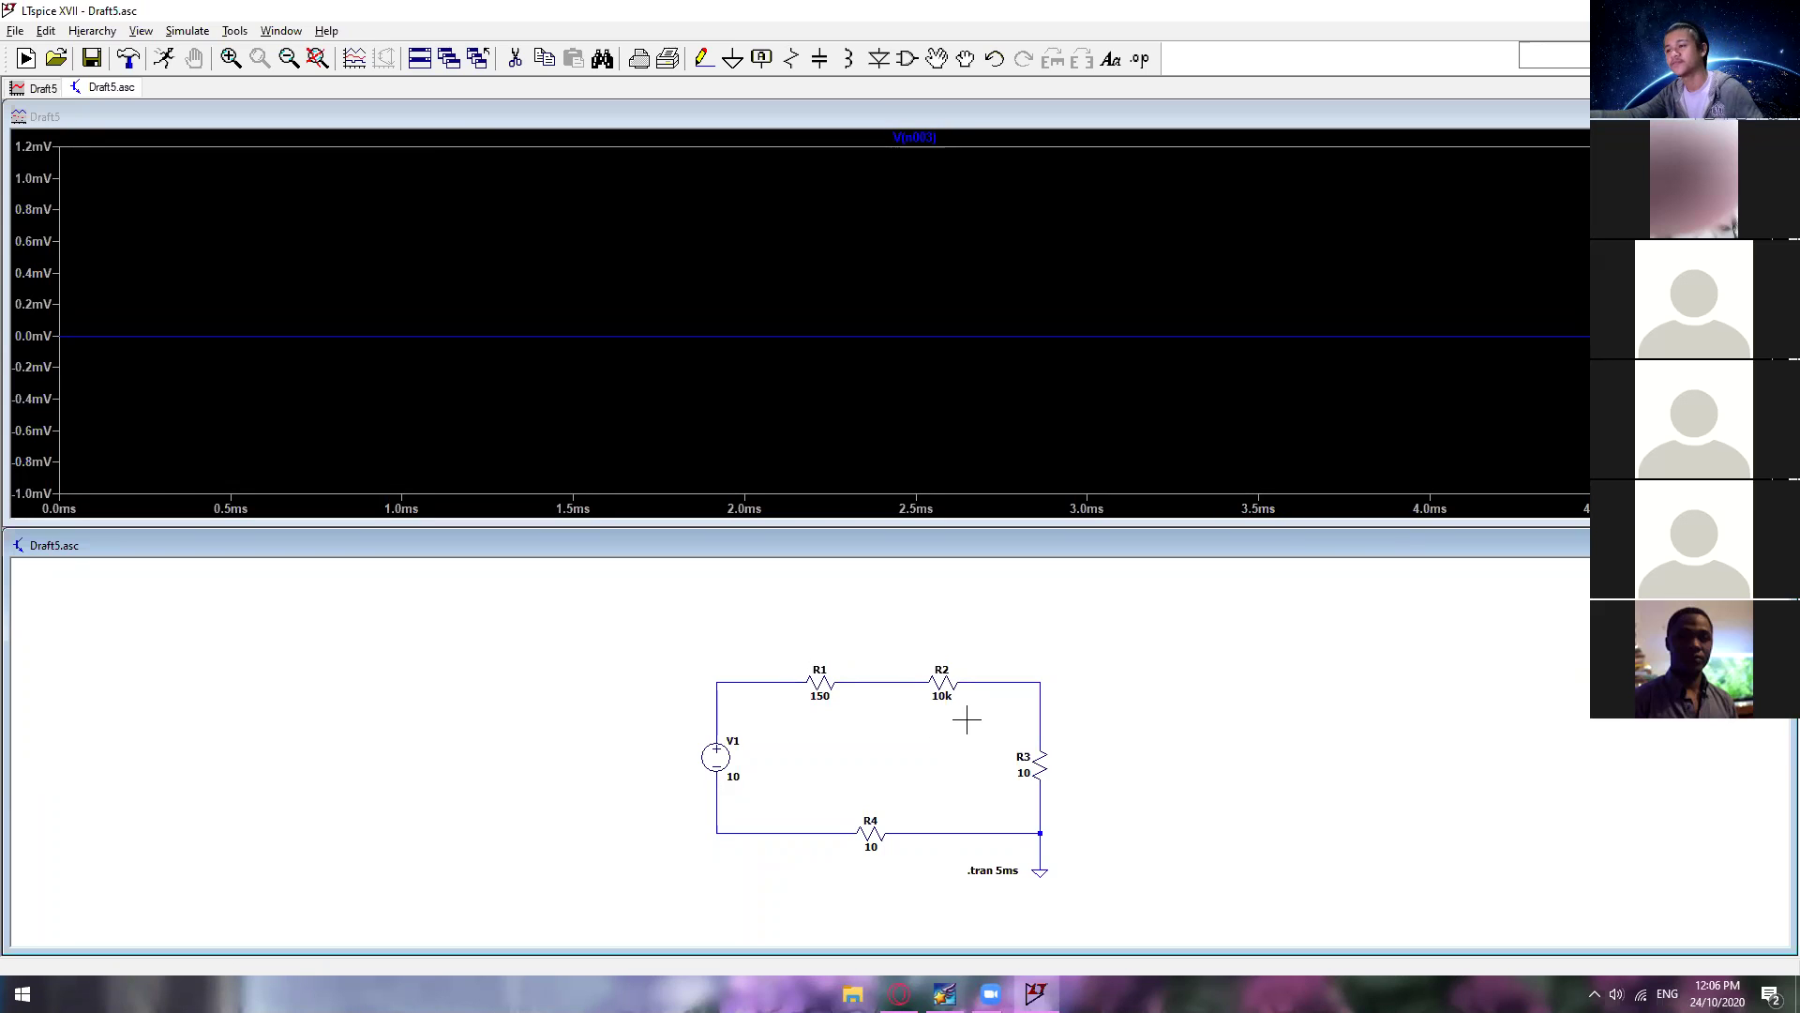
# Step: Plot the node voltages one by one around the loop, from the V1–R1 node to the R4–V1 node
pyautogui.click(760, 682)
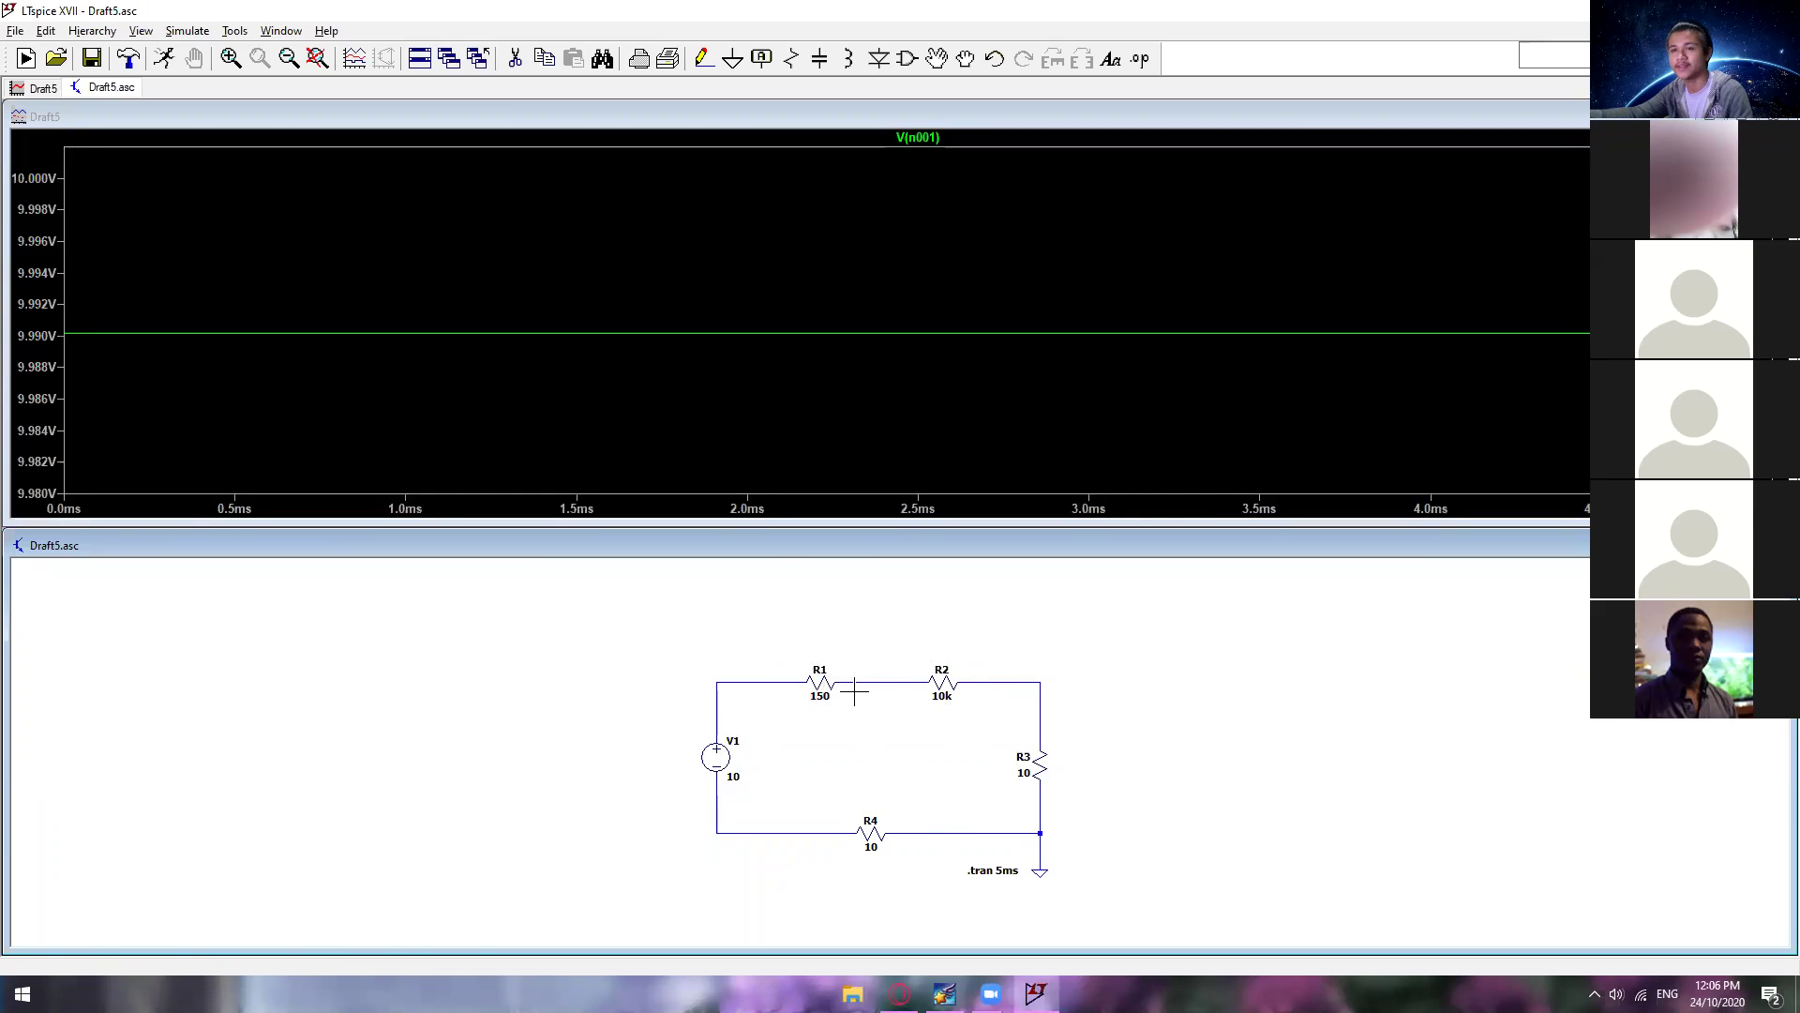
pyautogui.click(886, 682)
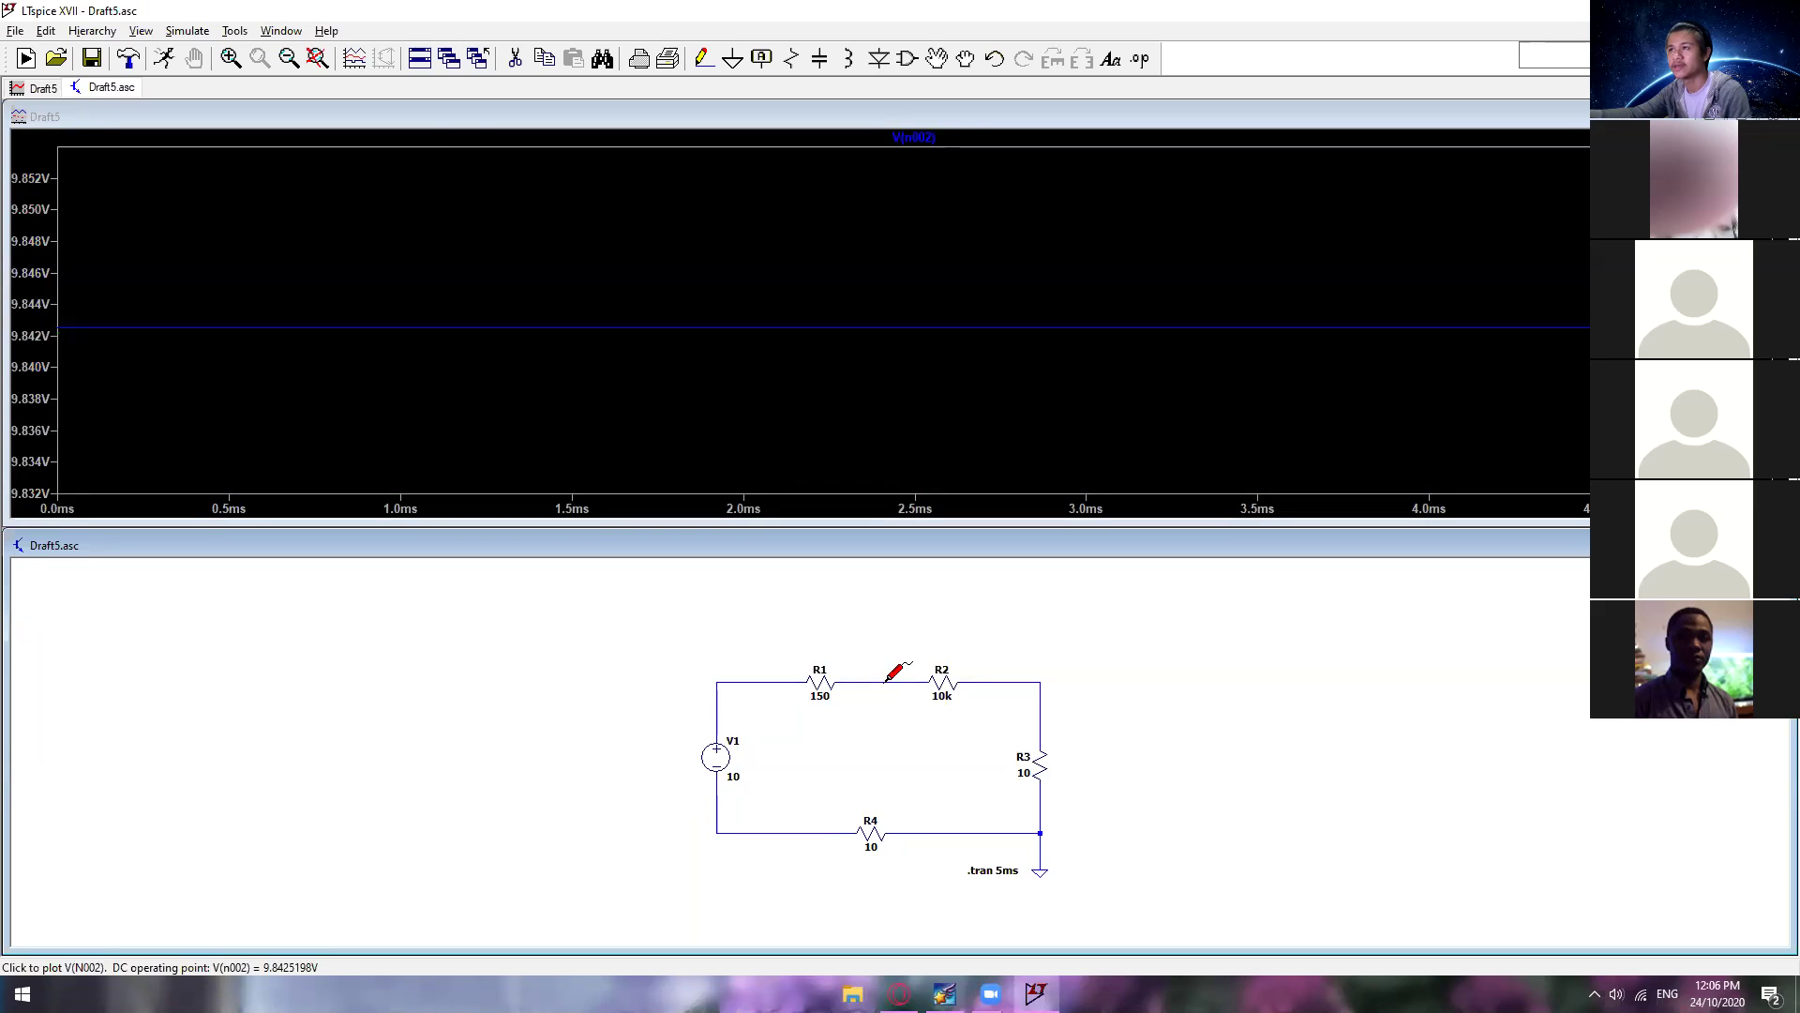
pyautogui.click(1016, 682)
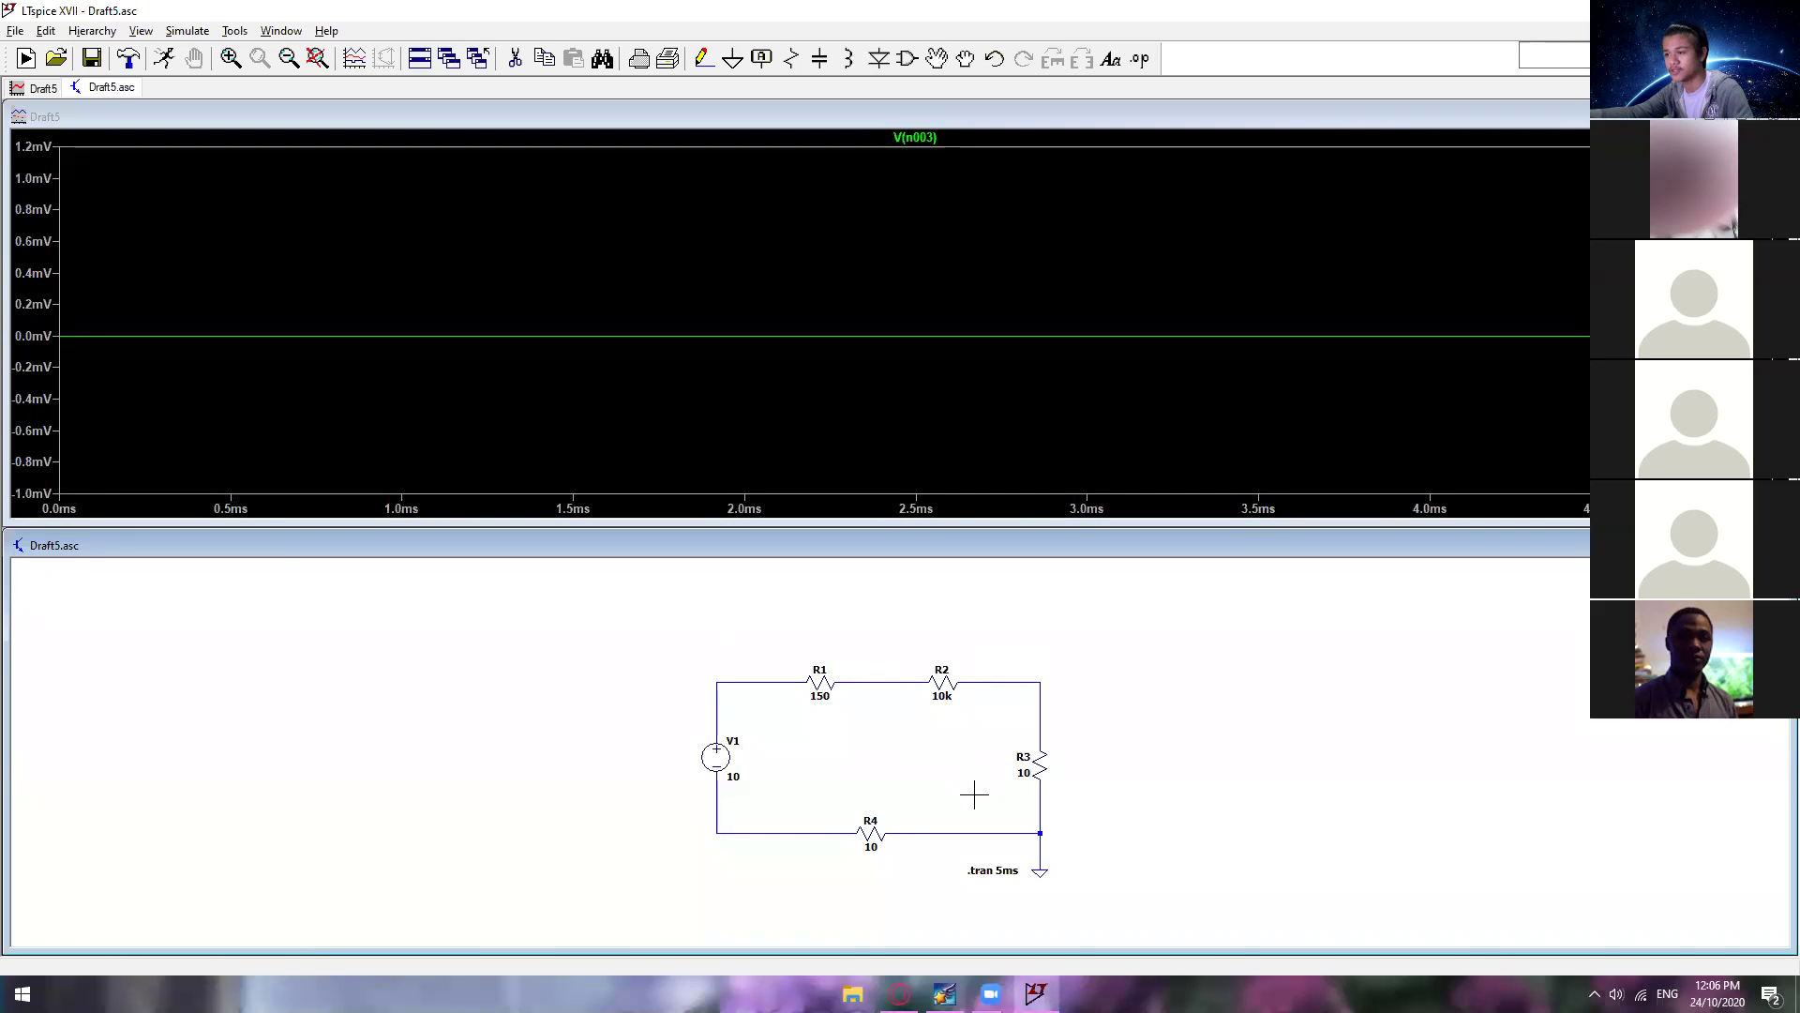
pyautogui.click(934, 832)
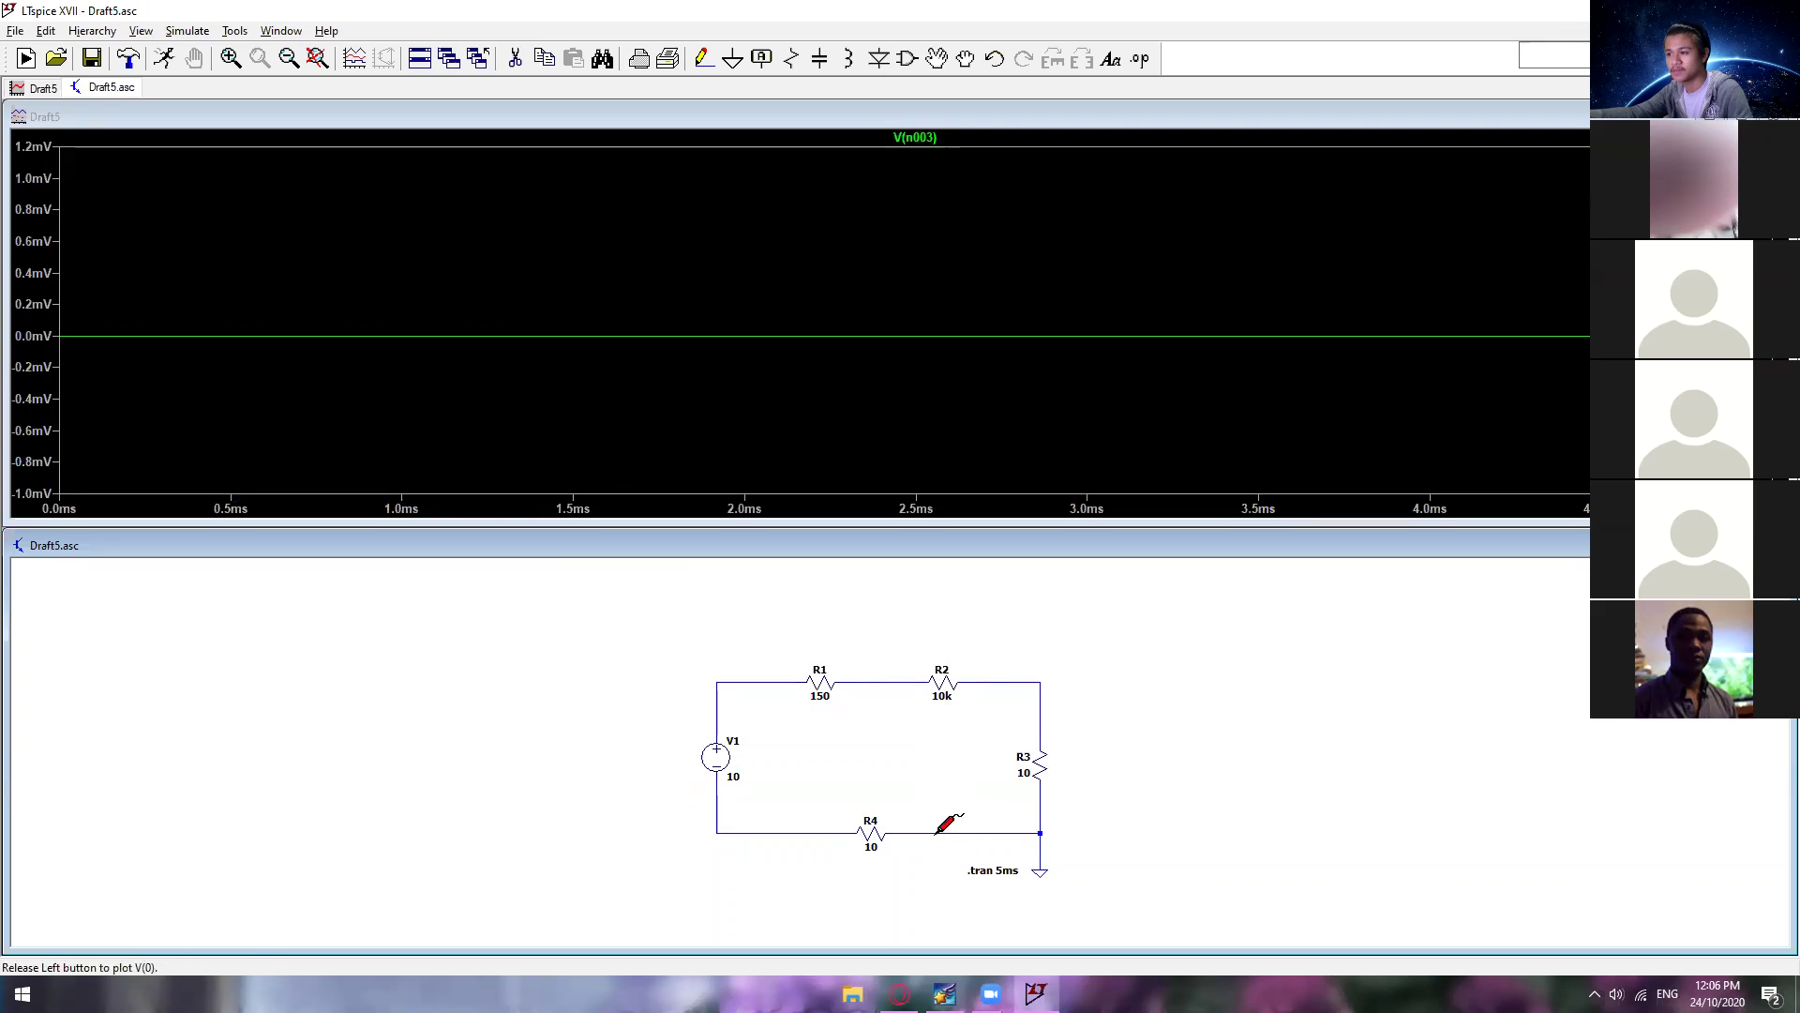
pyautogui.click(788, 833)
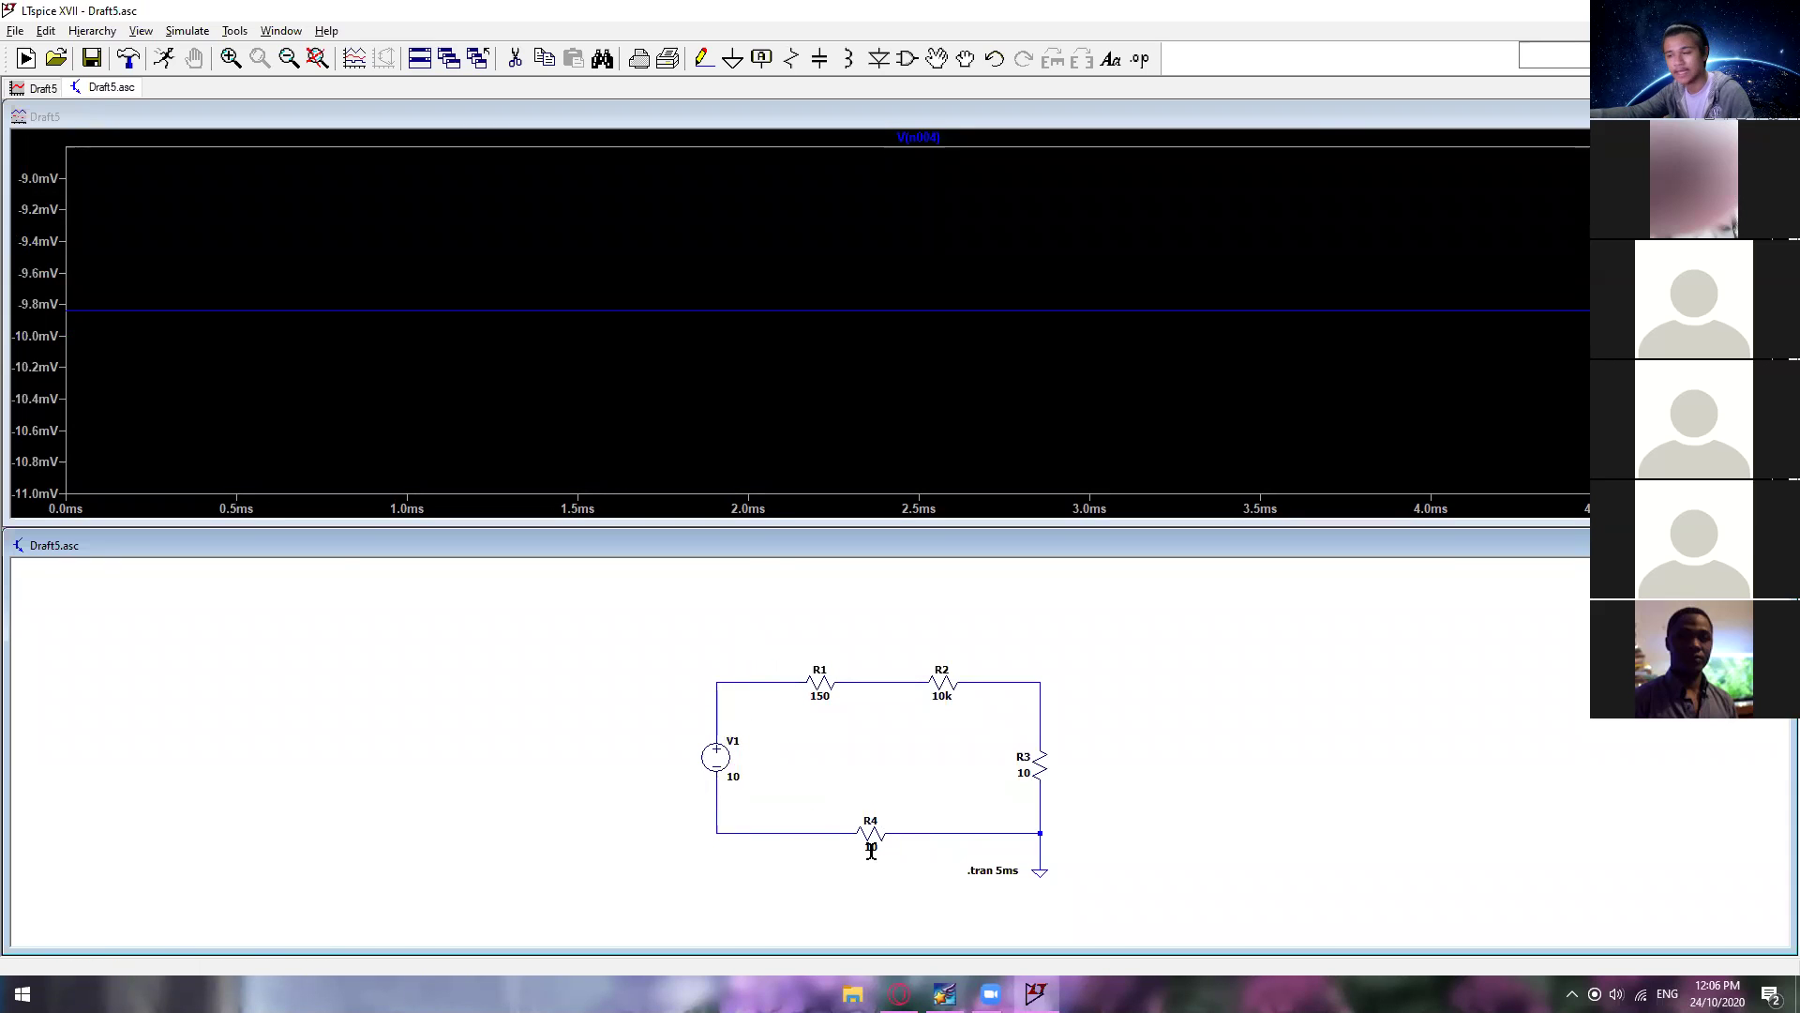
pyautogui.click(1041, 843)
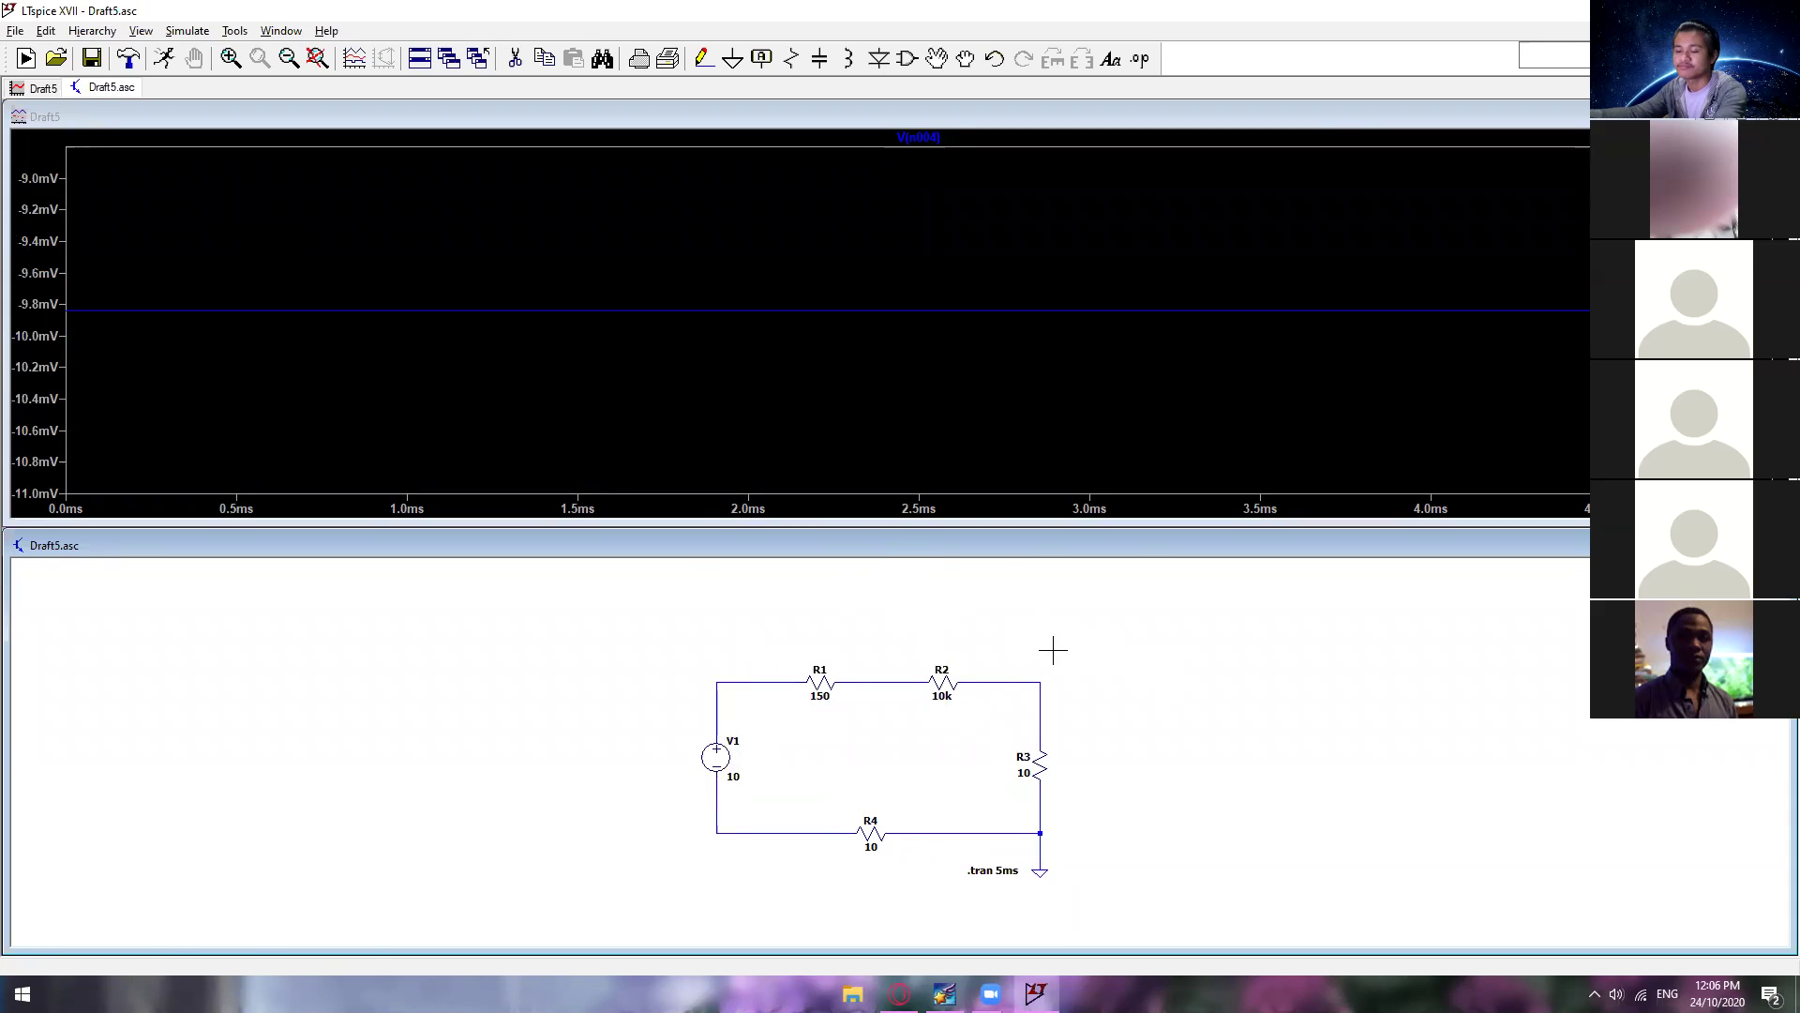
pyautogui.press('F2')
pyautogui.click(1084, 291)
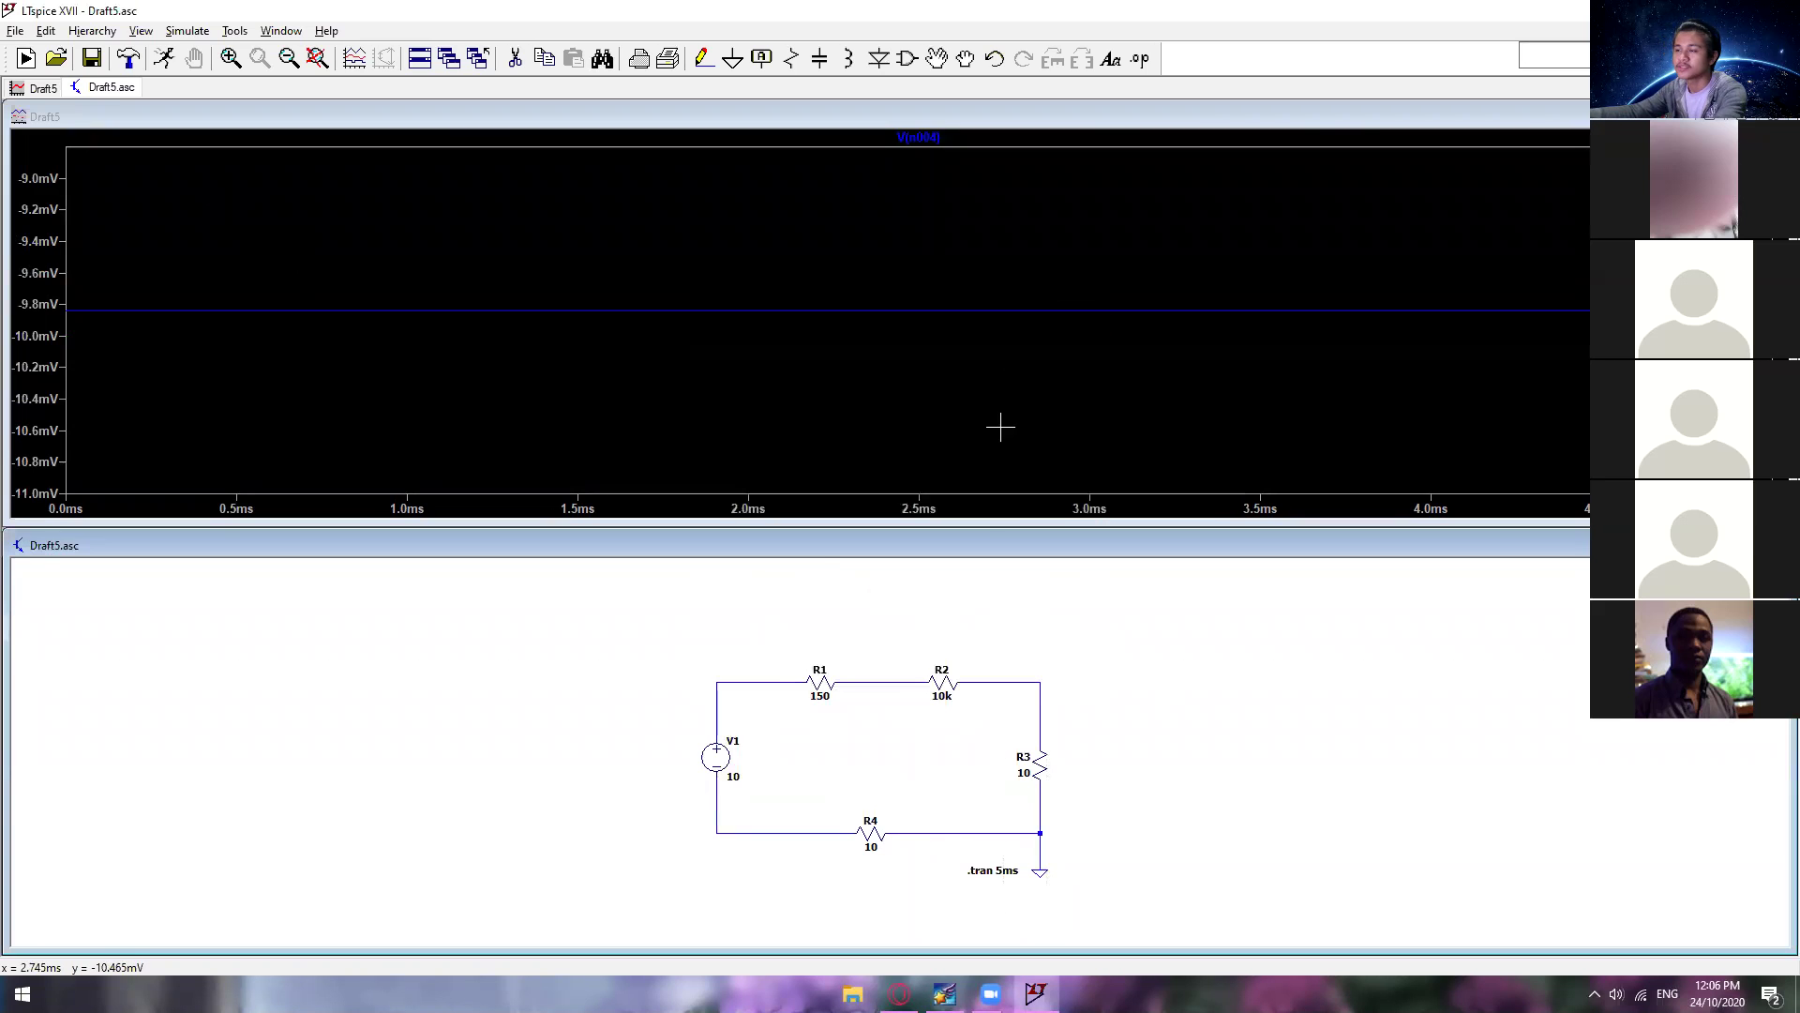
pyautogui.press('F4')
pyautogui.write('Vout')
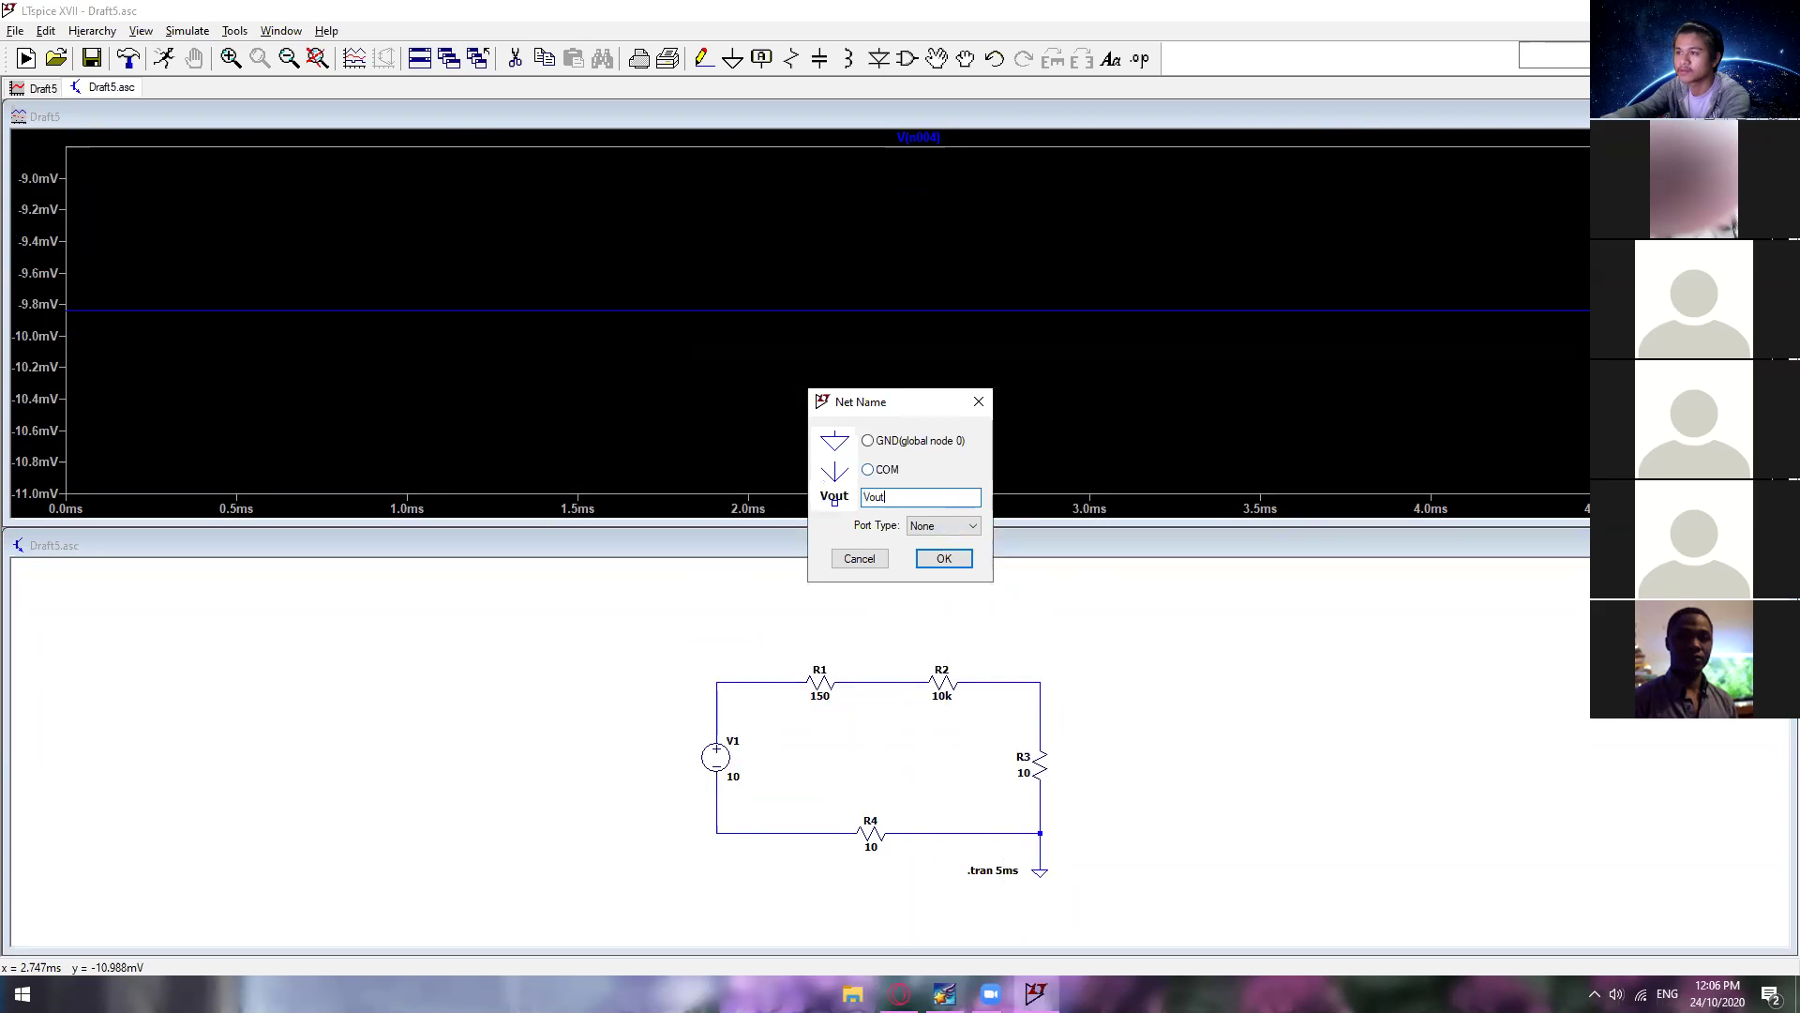
pyautogui.press('Return')
pyautogui.click(1119, 682)
pyautogui.press('F3')
pyautogui.press('Escape')
# Step: Create a net label named Vout with port type Output and place it beside the R2–R3 corner
pyautogui.rightClick(1121, 677)
pyautogui.write('Vout')
pyautogui.click(947, 525)
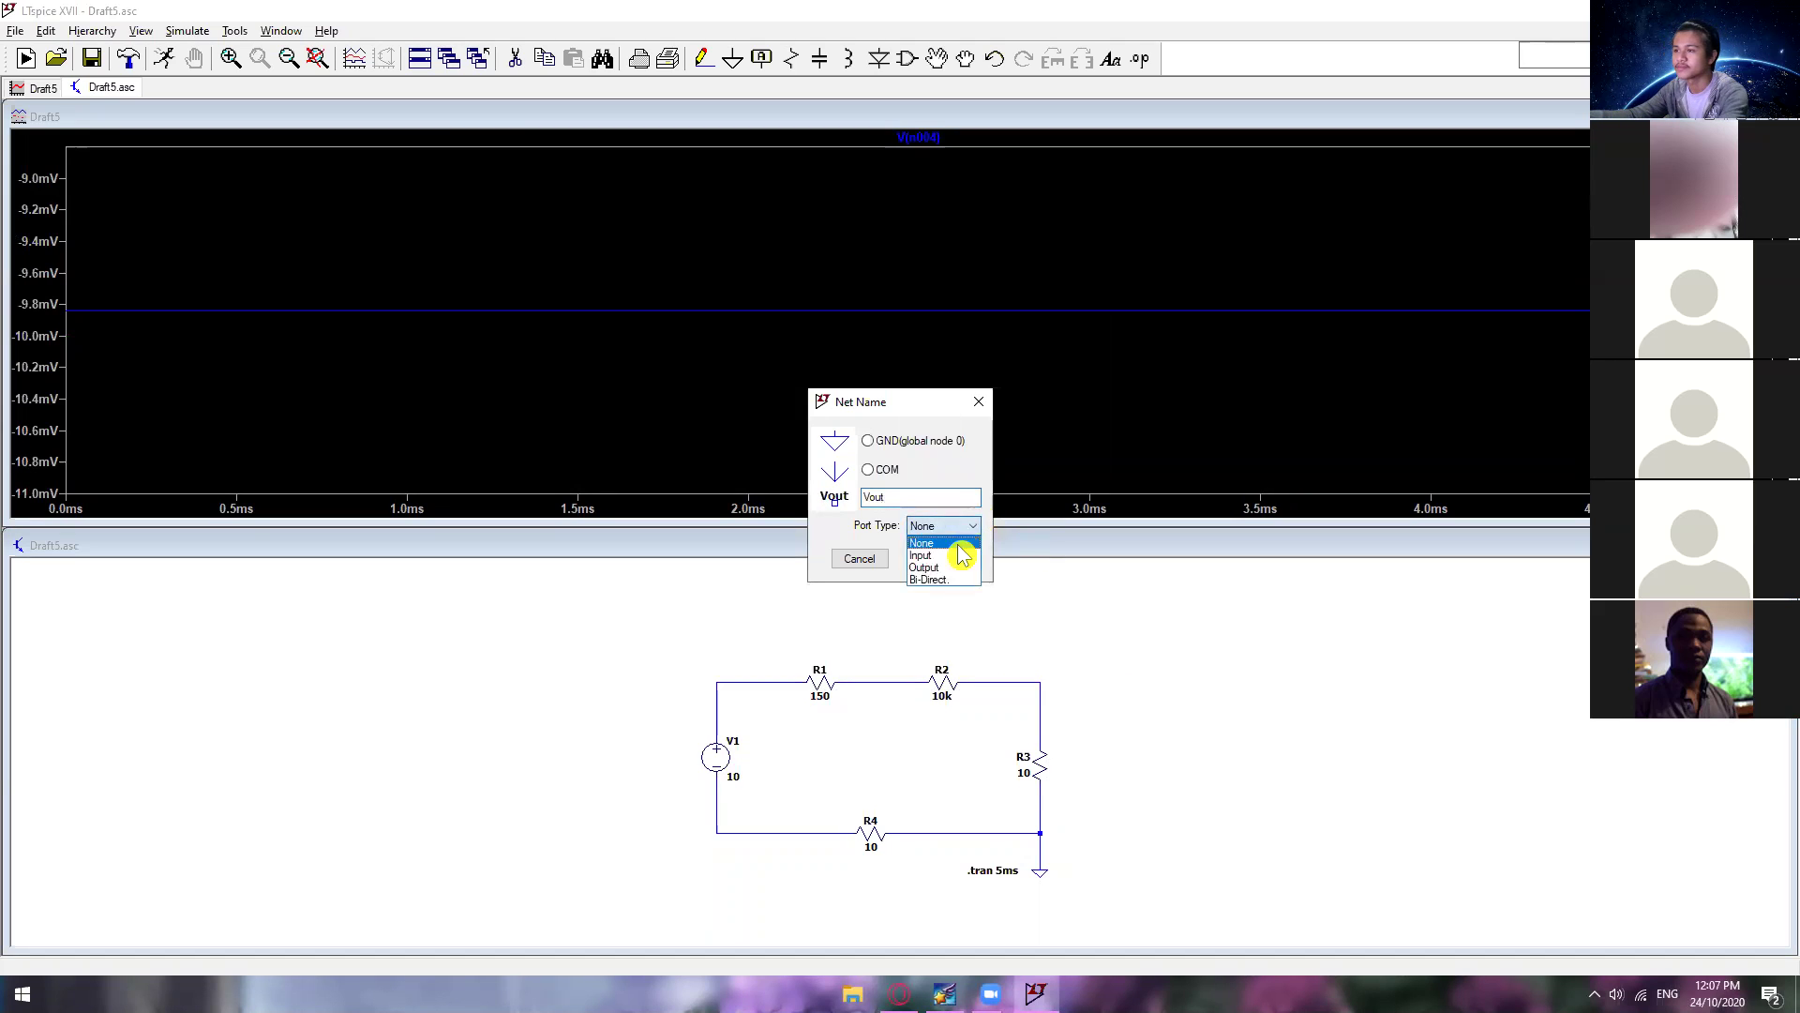
pyautogui.click(949, 568)
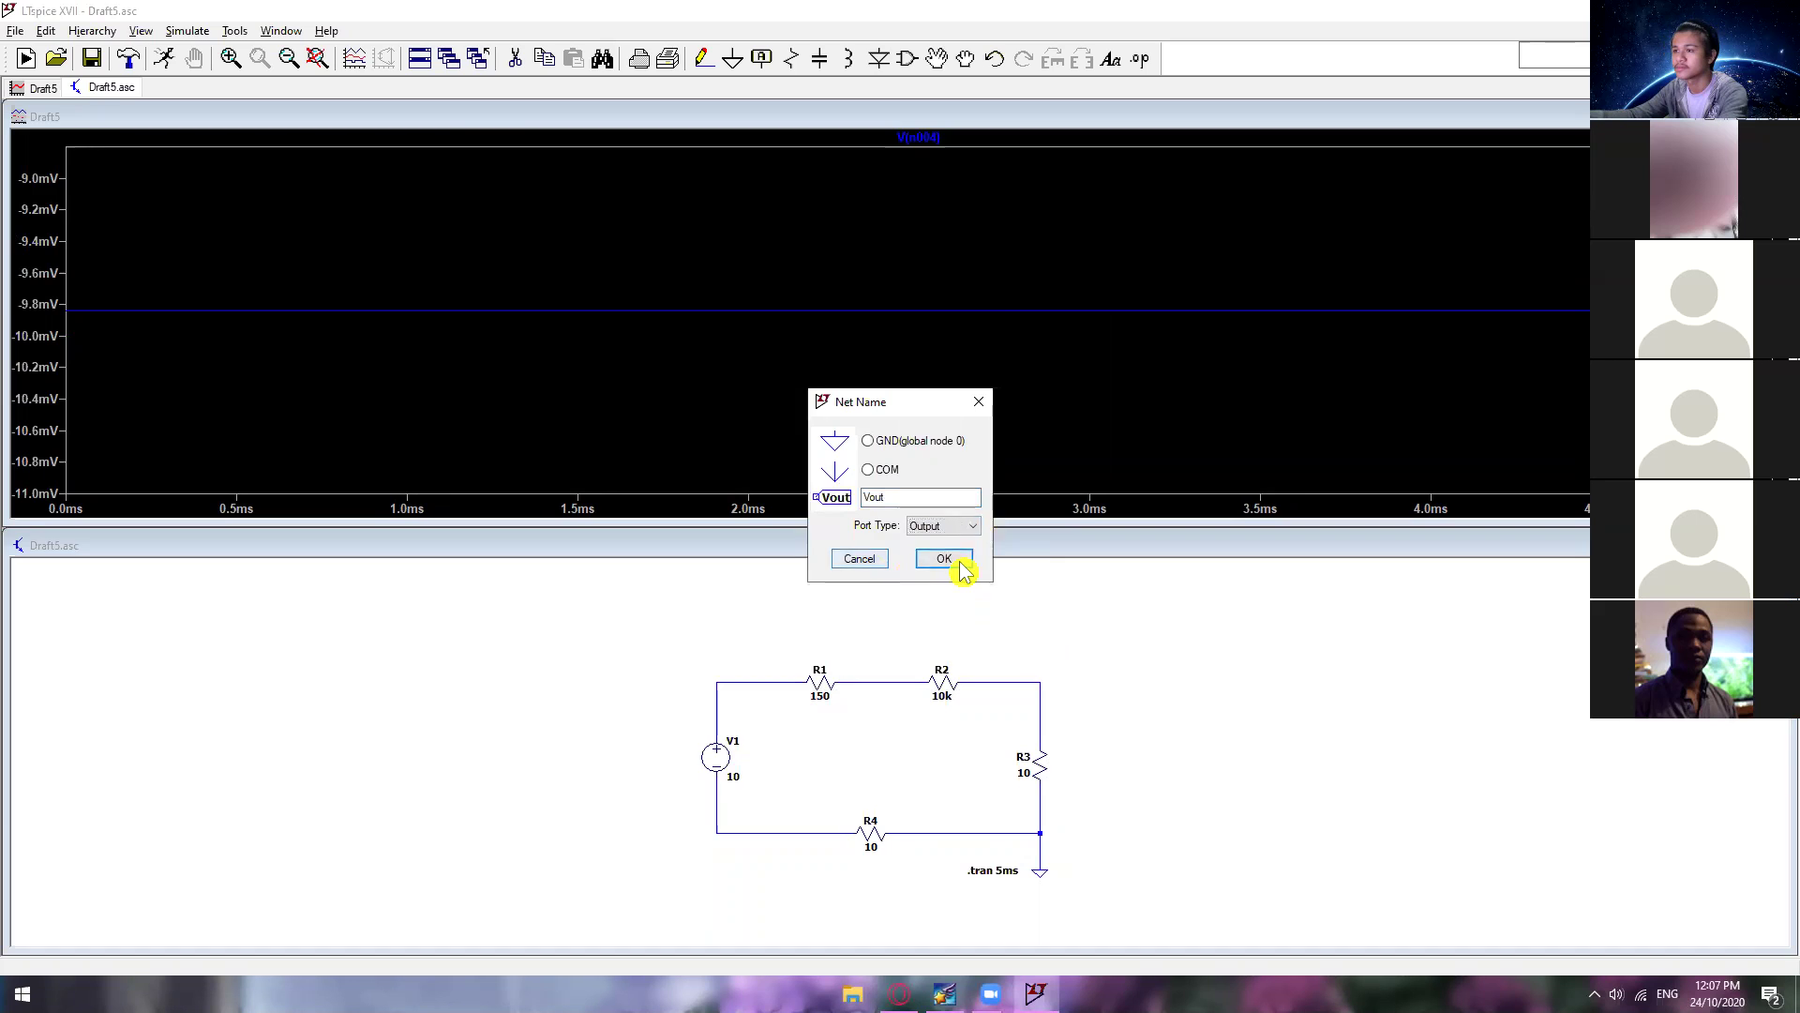
pyautogui.click(957, 559)
pyautogui.click(1125, 675)
# Step: Wire the R2–R3 node to the Vout net label
pyautogui.press('F3')
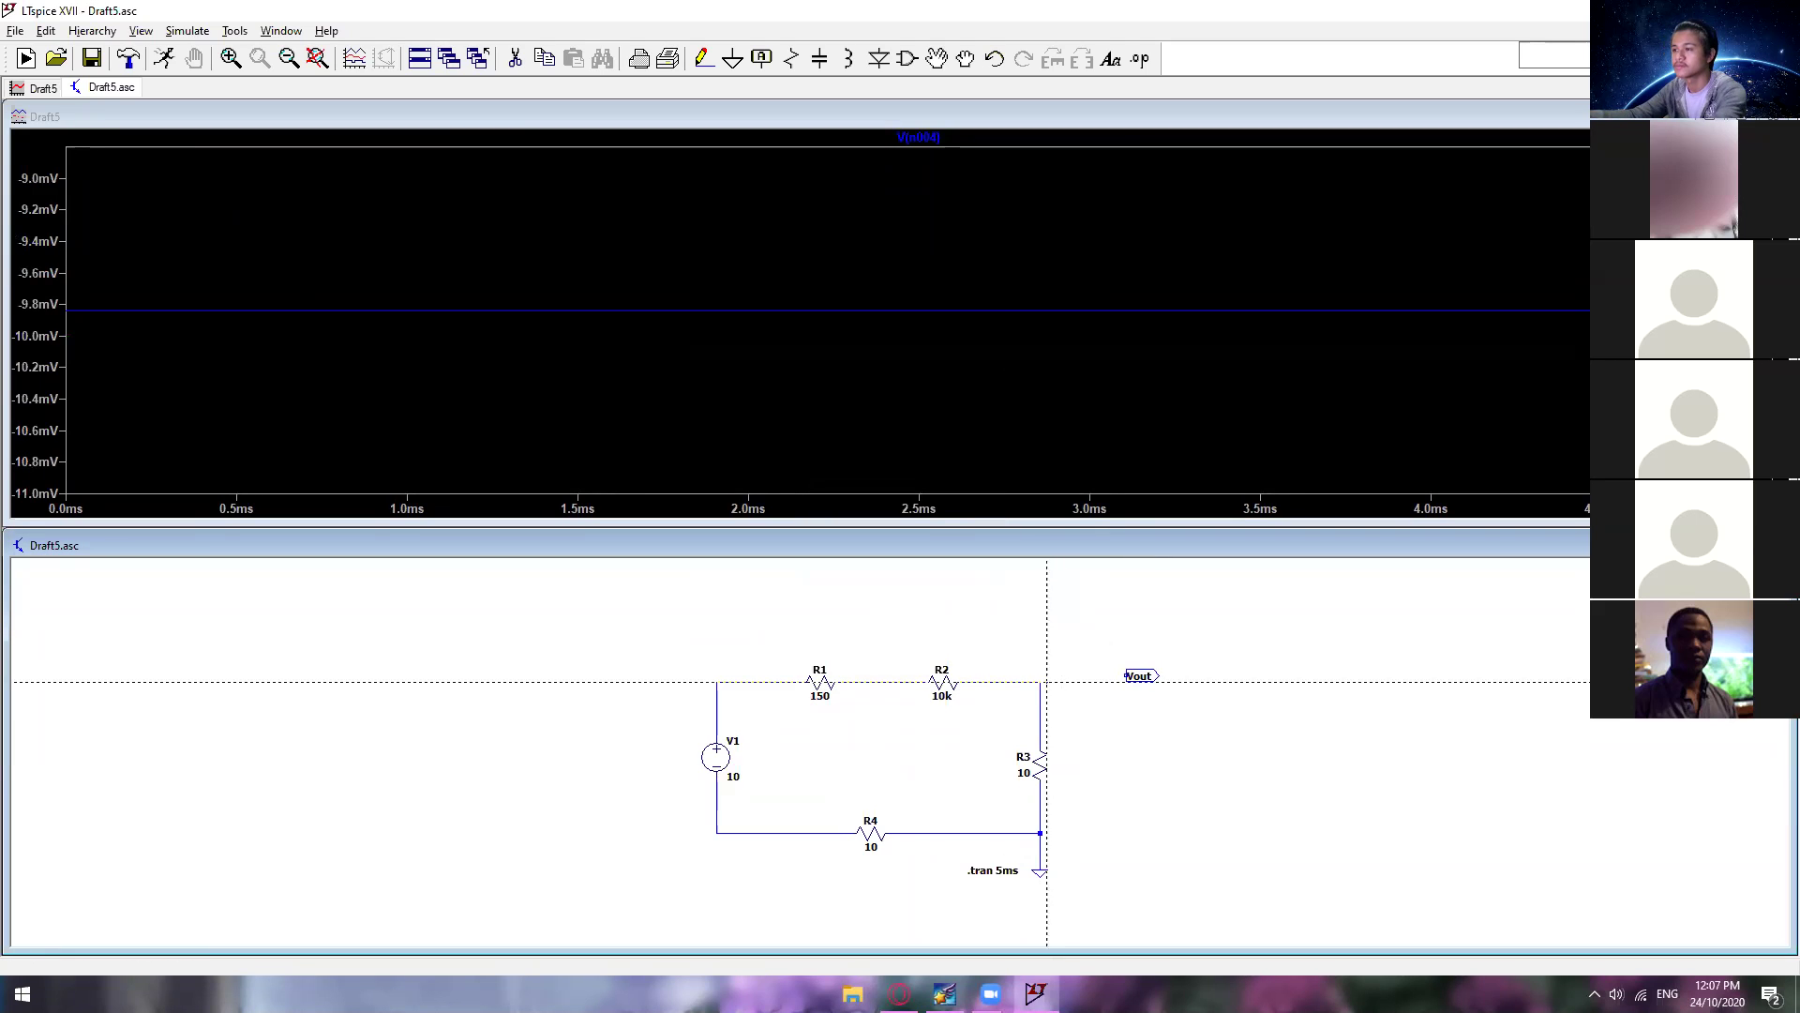
pyautogui.press('Escape')
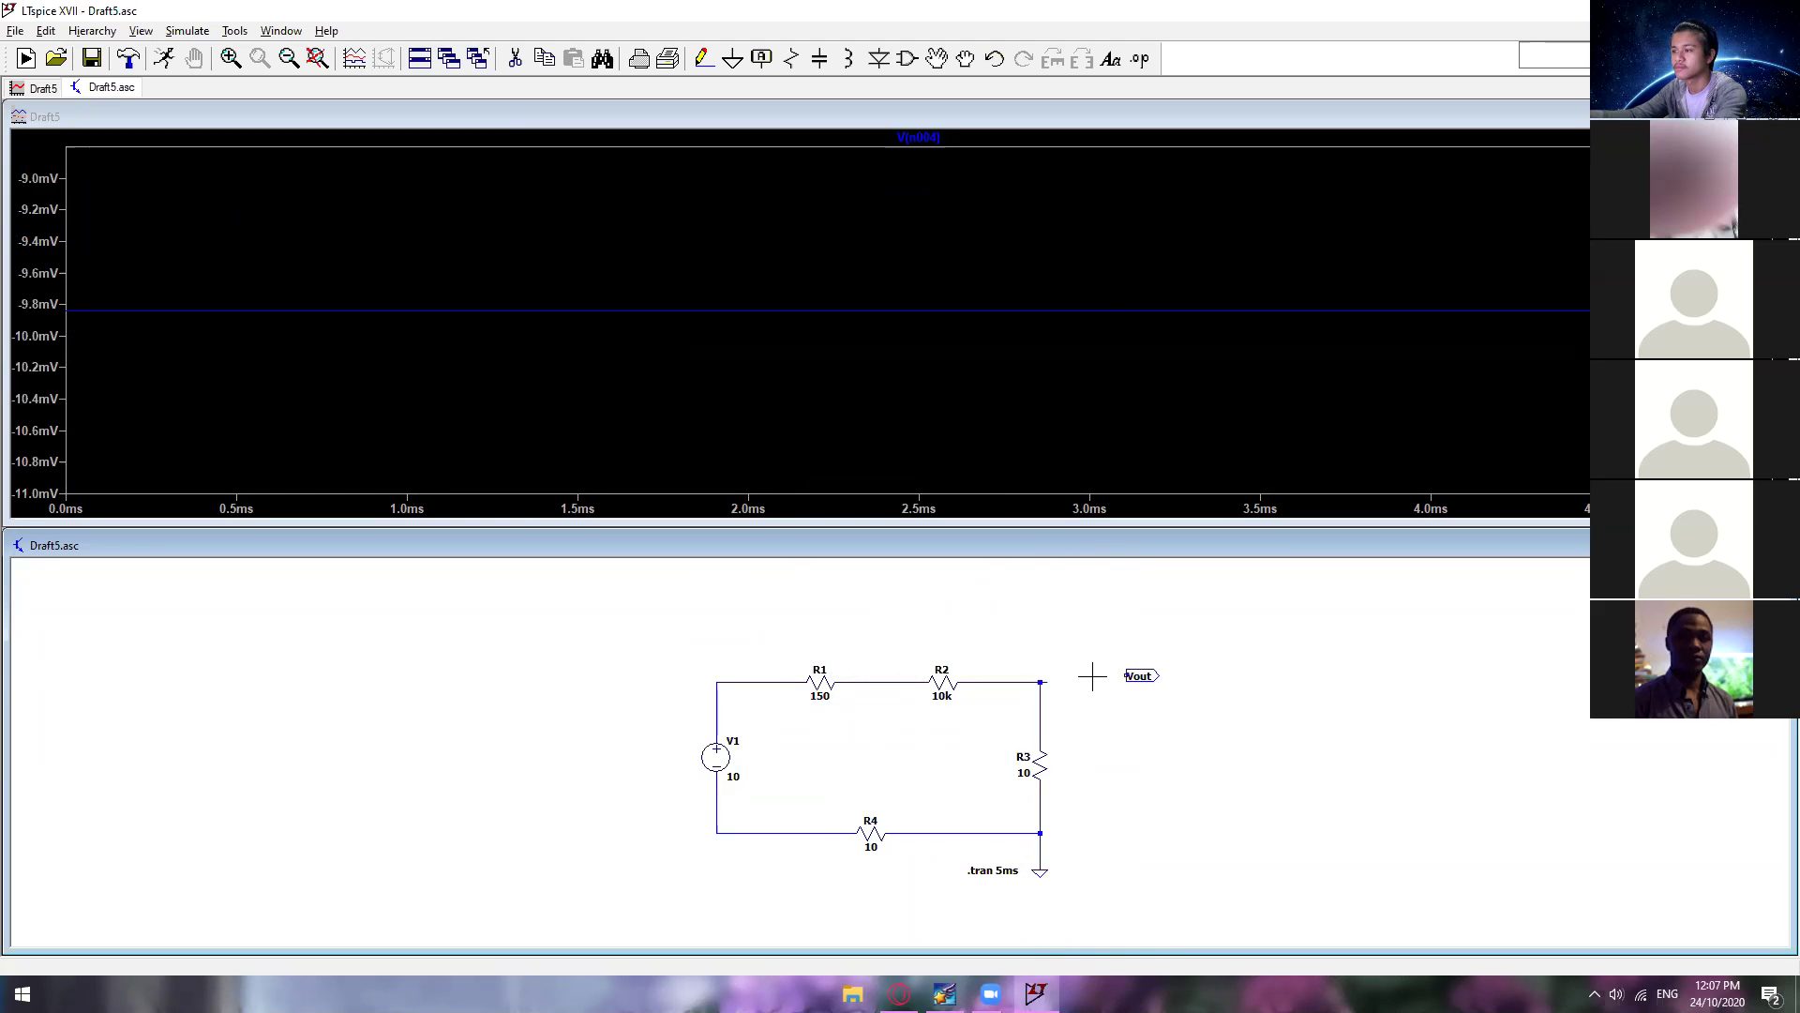
pyautogui.scroll(-4, 1073, 695)
pyautogui.scroll(3, 1074, 698)
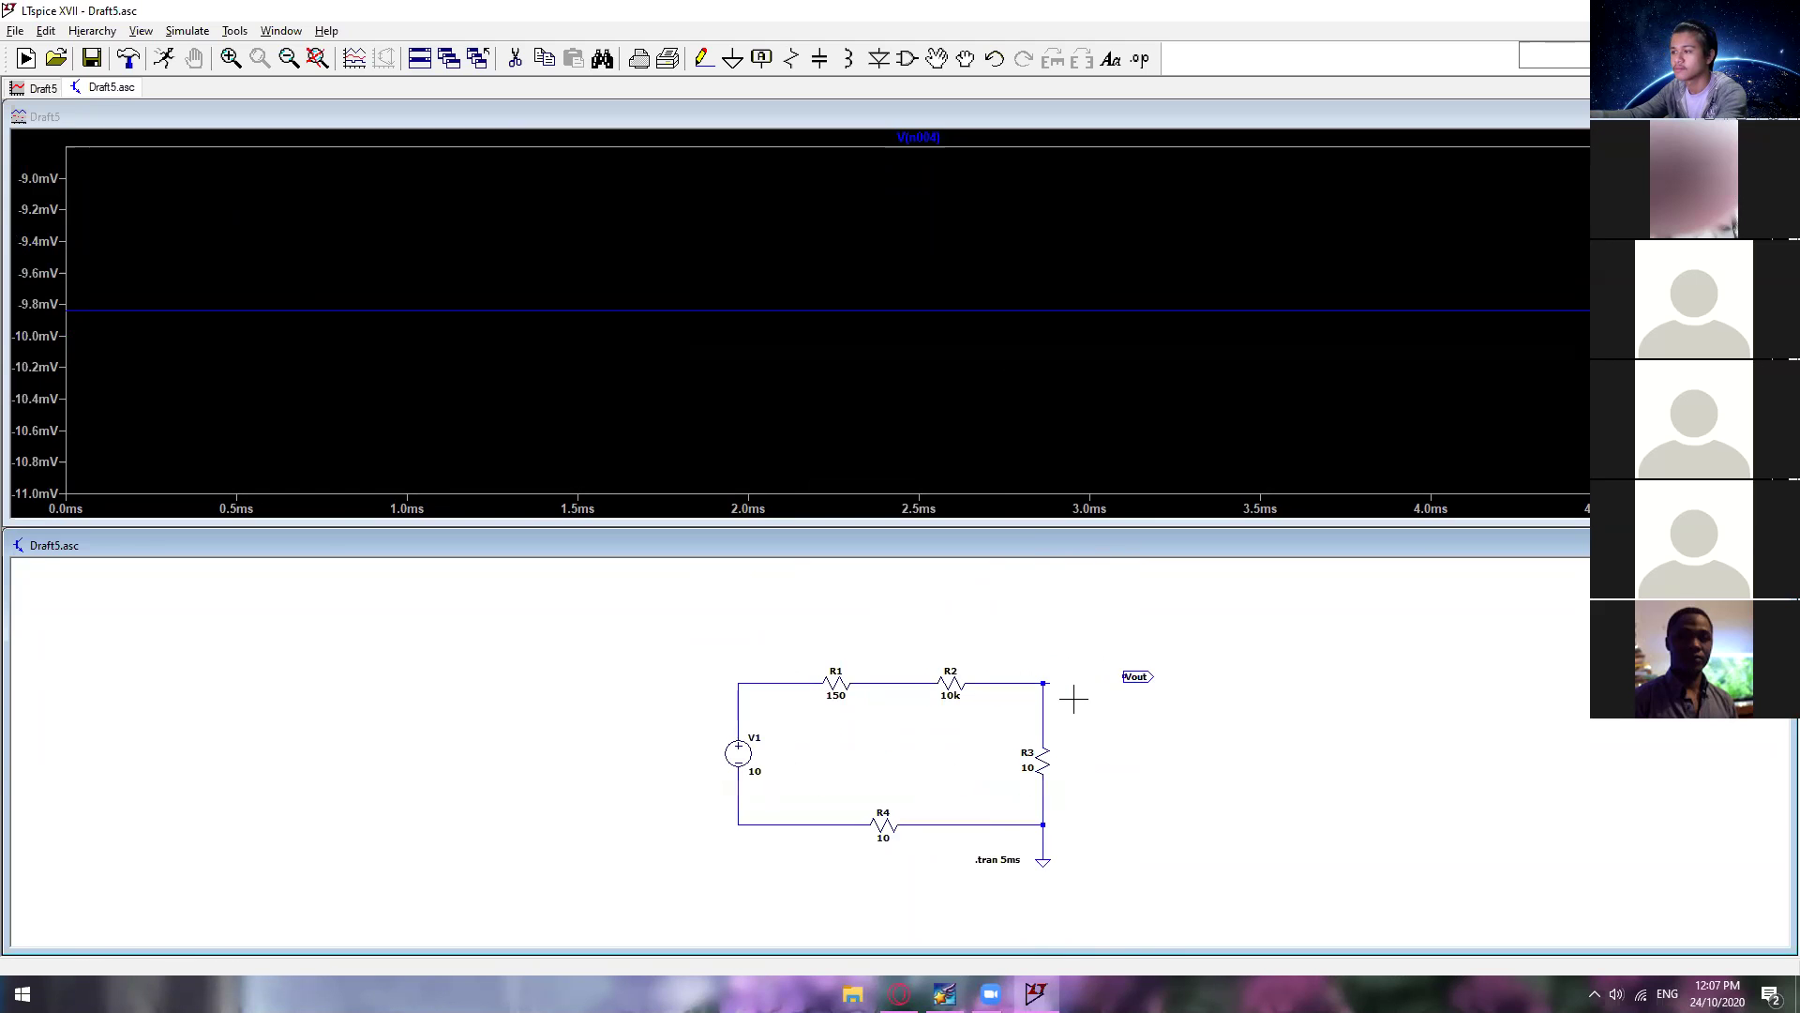
pyautogui.scroll(2, 1074, 698)
pyautogui.press('F3')
pyautogui.click(1006, 666)
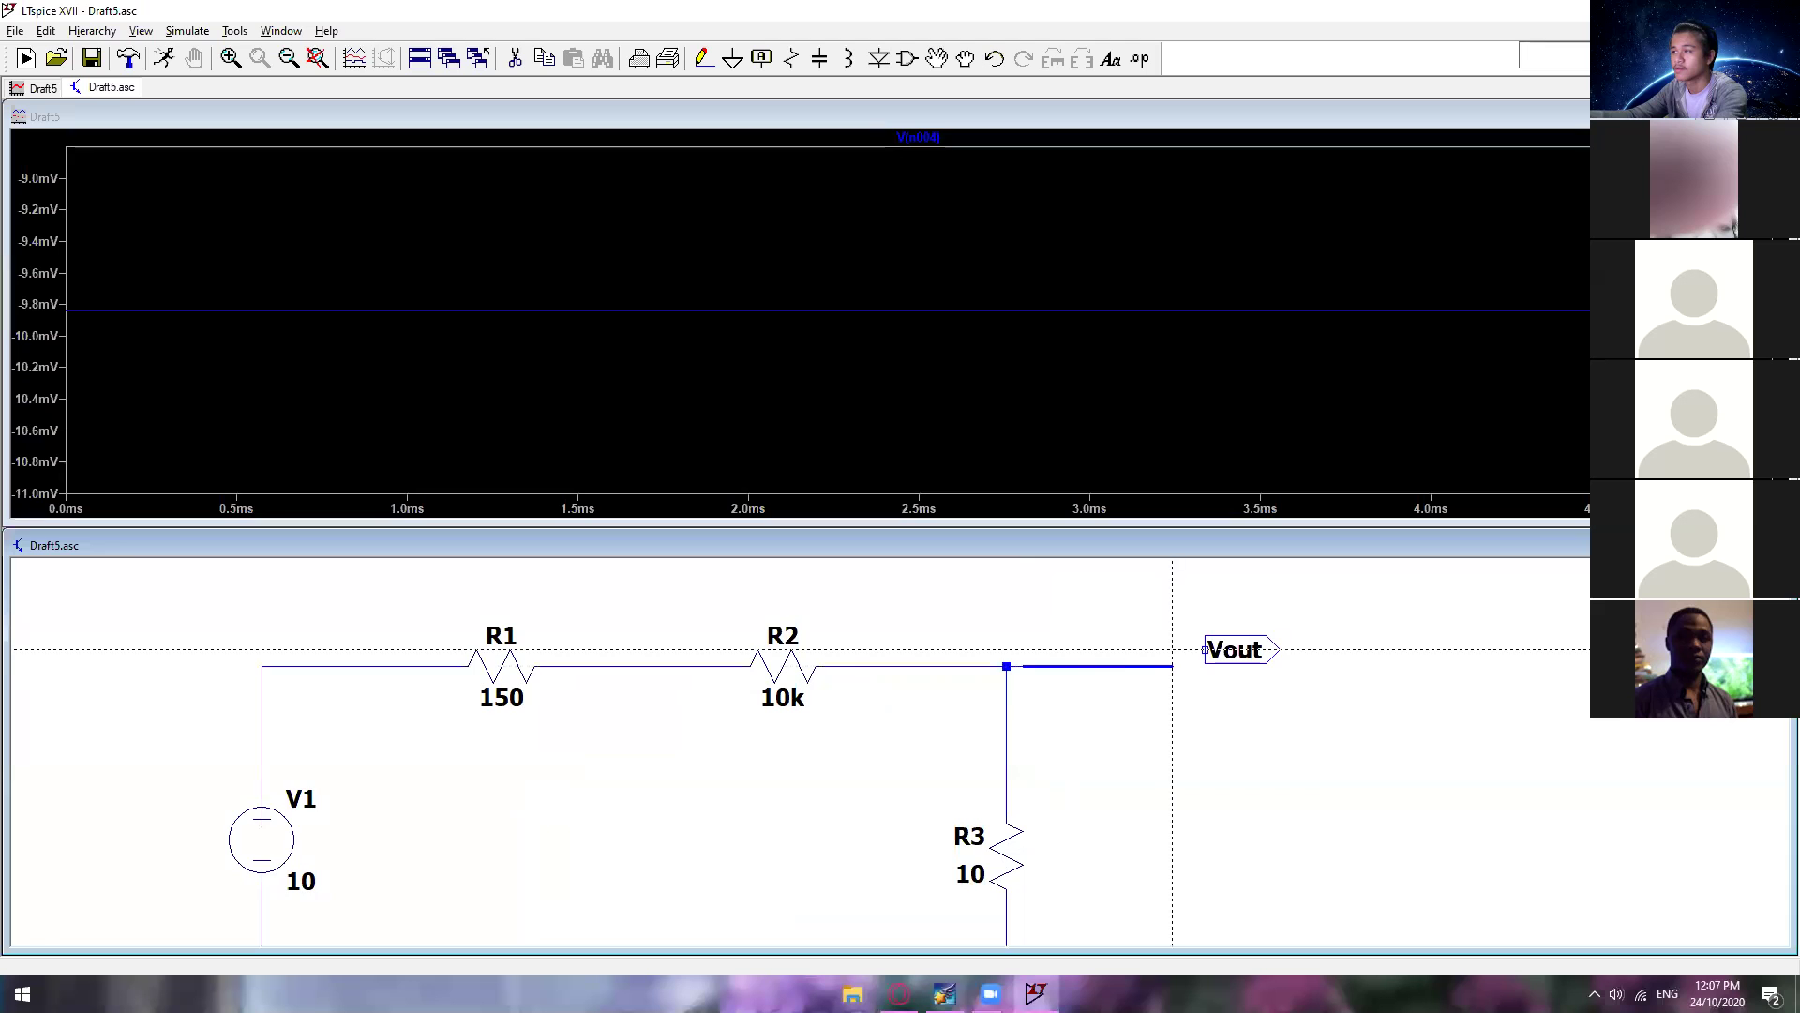
pyautogui.click(1155, 649)
pyautogui.click(1205, 648)
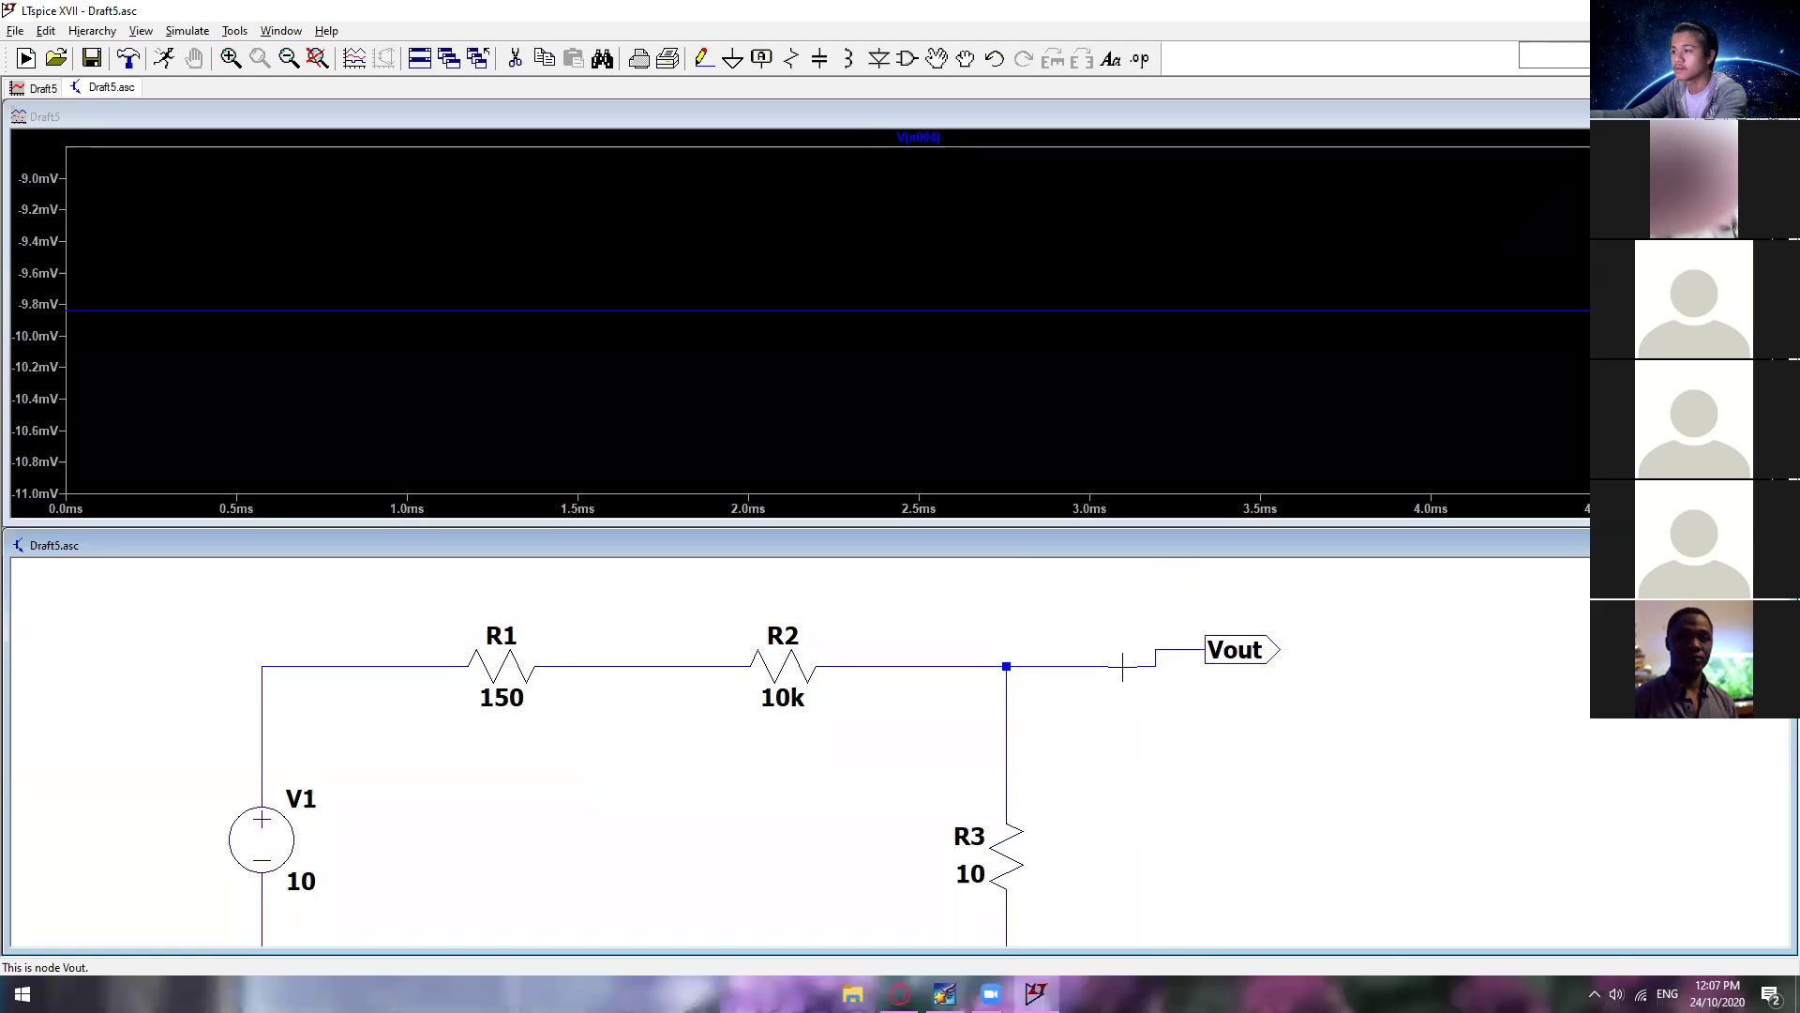
# Step: Rerun the transient simulation and plot the voltage at the Vout node
pyautogui.scroll(2, 1122, 666)
pyautogui.scroll(-3, 1125, 656)
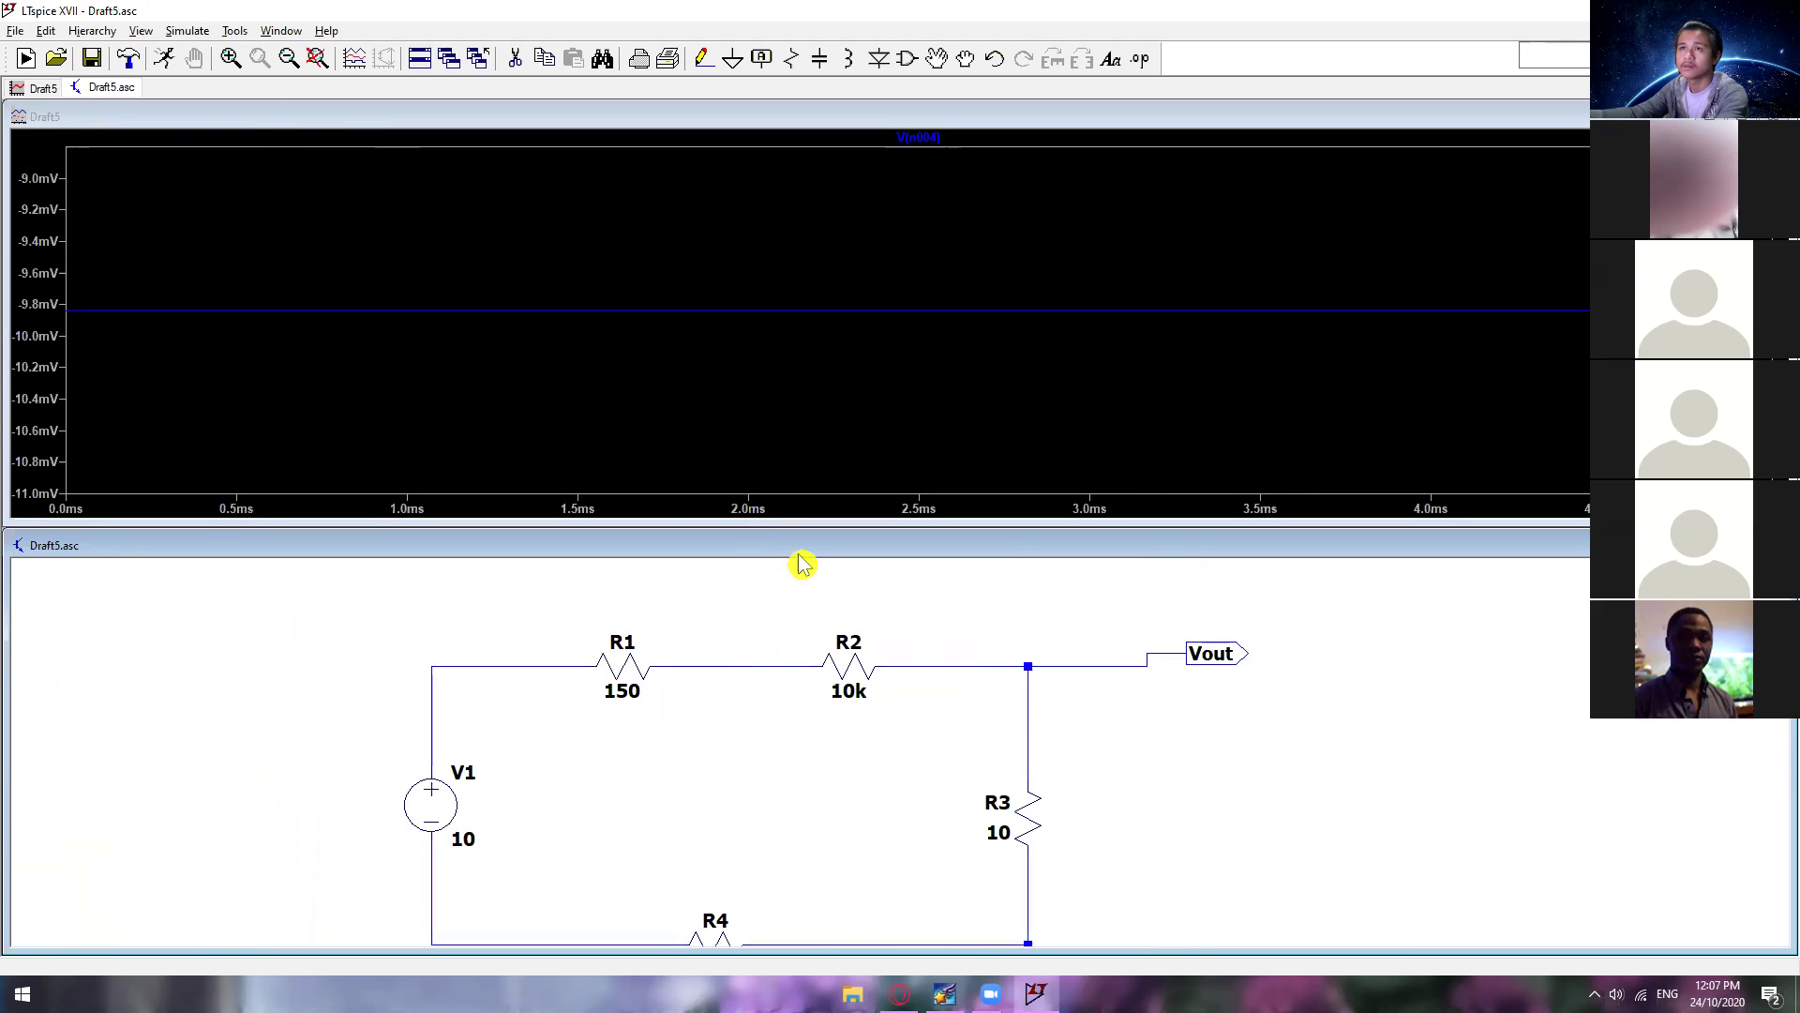
pyautogui.scroll(-2, 801, 563)
pyautogui.click(164, 58)
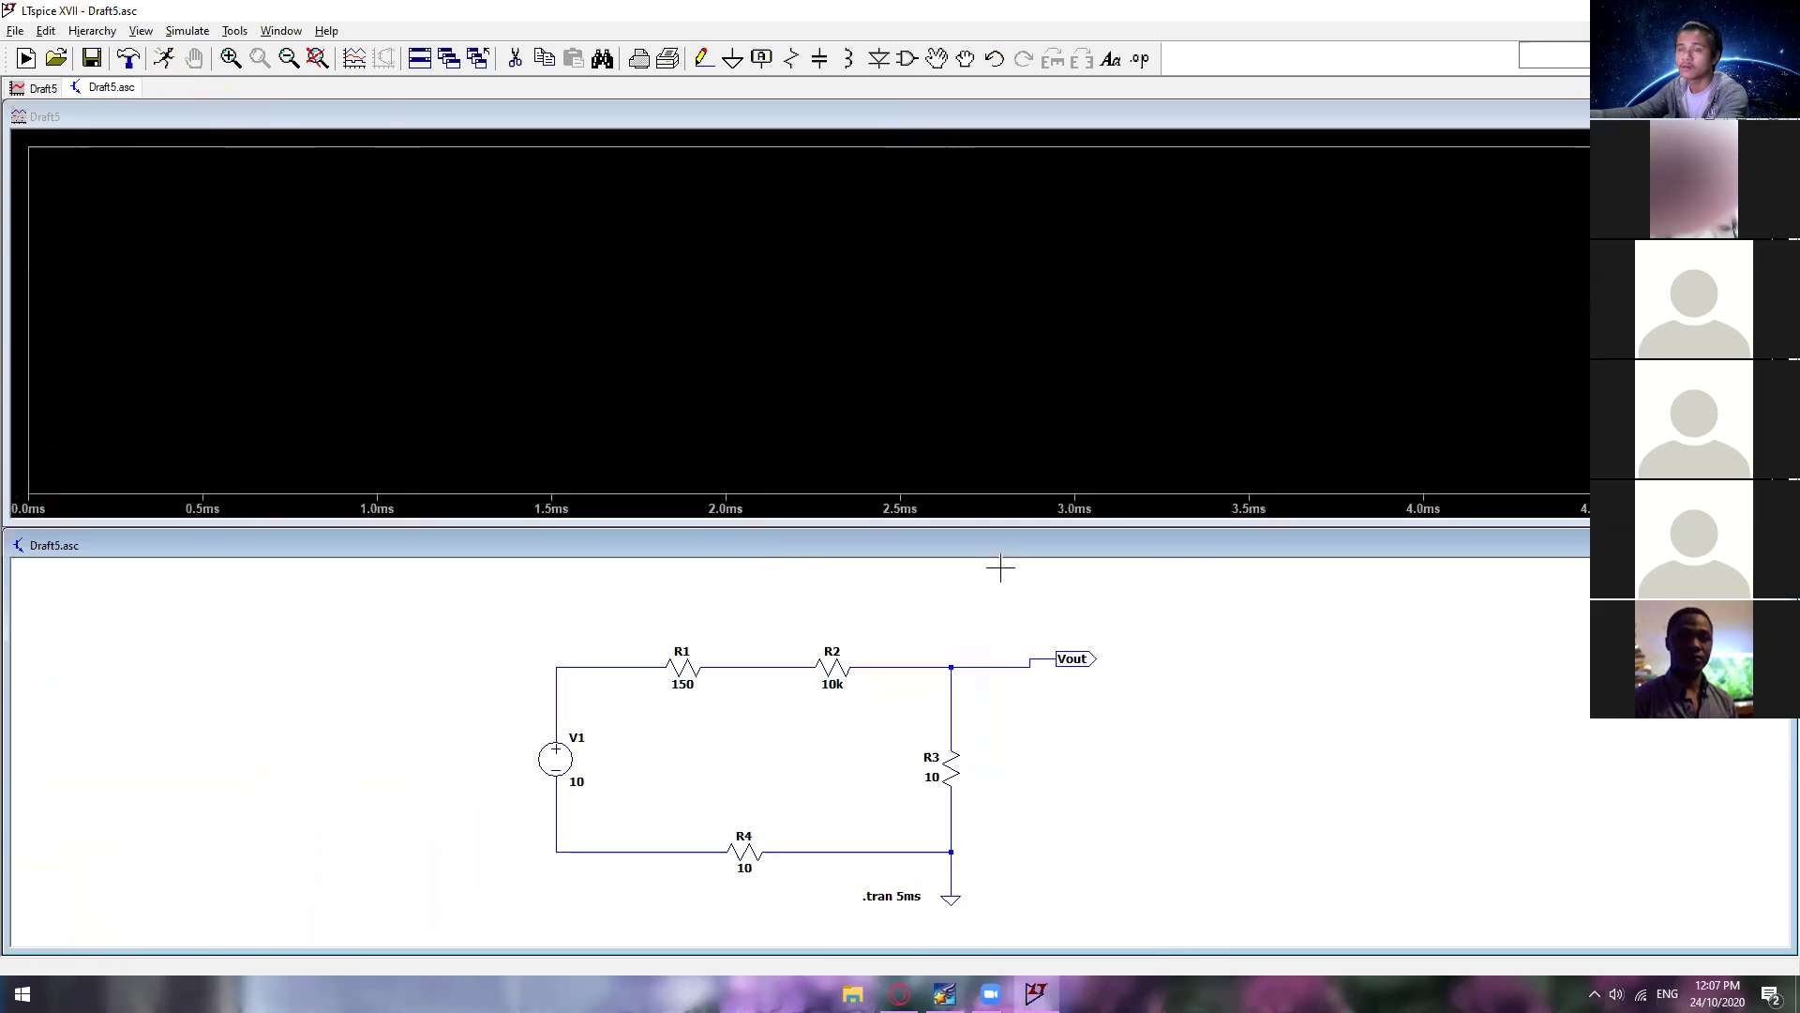
pyautogui.click(1026, 664)
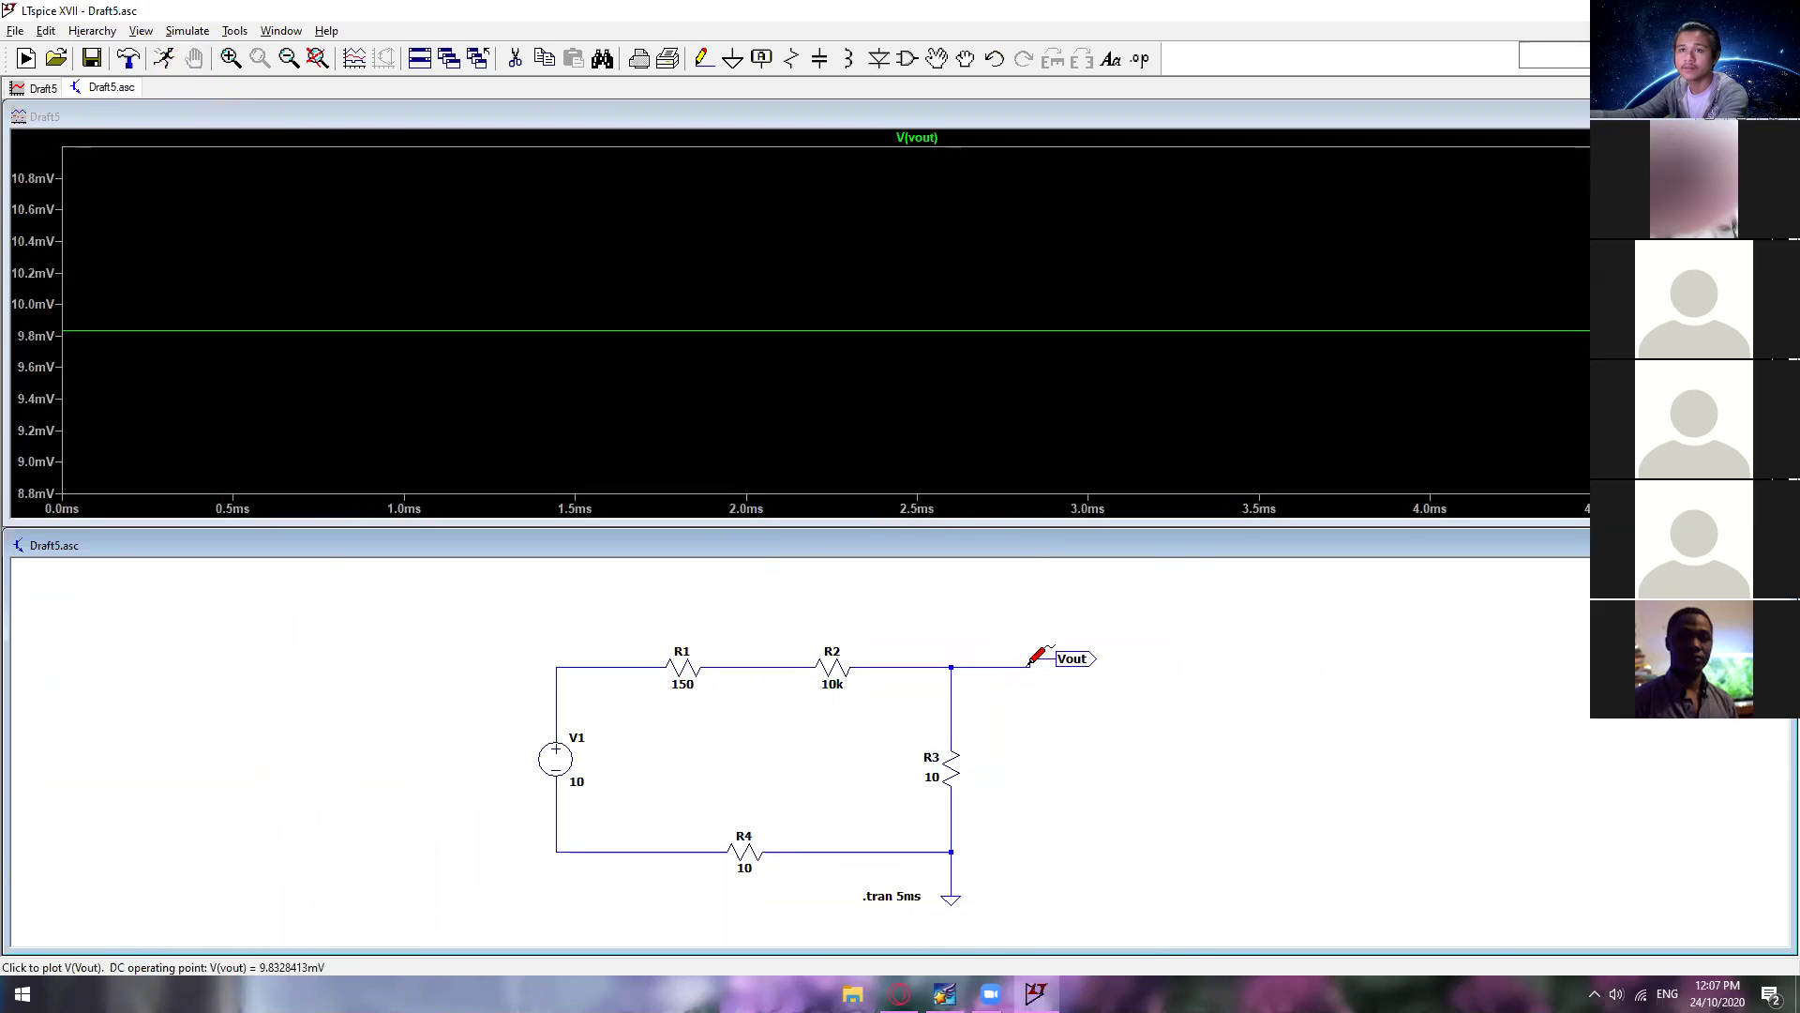
# Step: Compare the voltage traces at the Vout, R1–R2, V1–R1 and R4–V1 nodes by plotting each one alone
pyautogui.rightClick(928, 667)
pyautogui.click(892, 670)
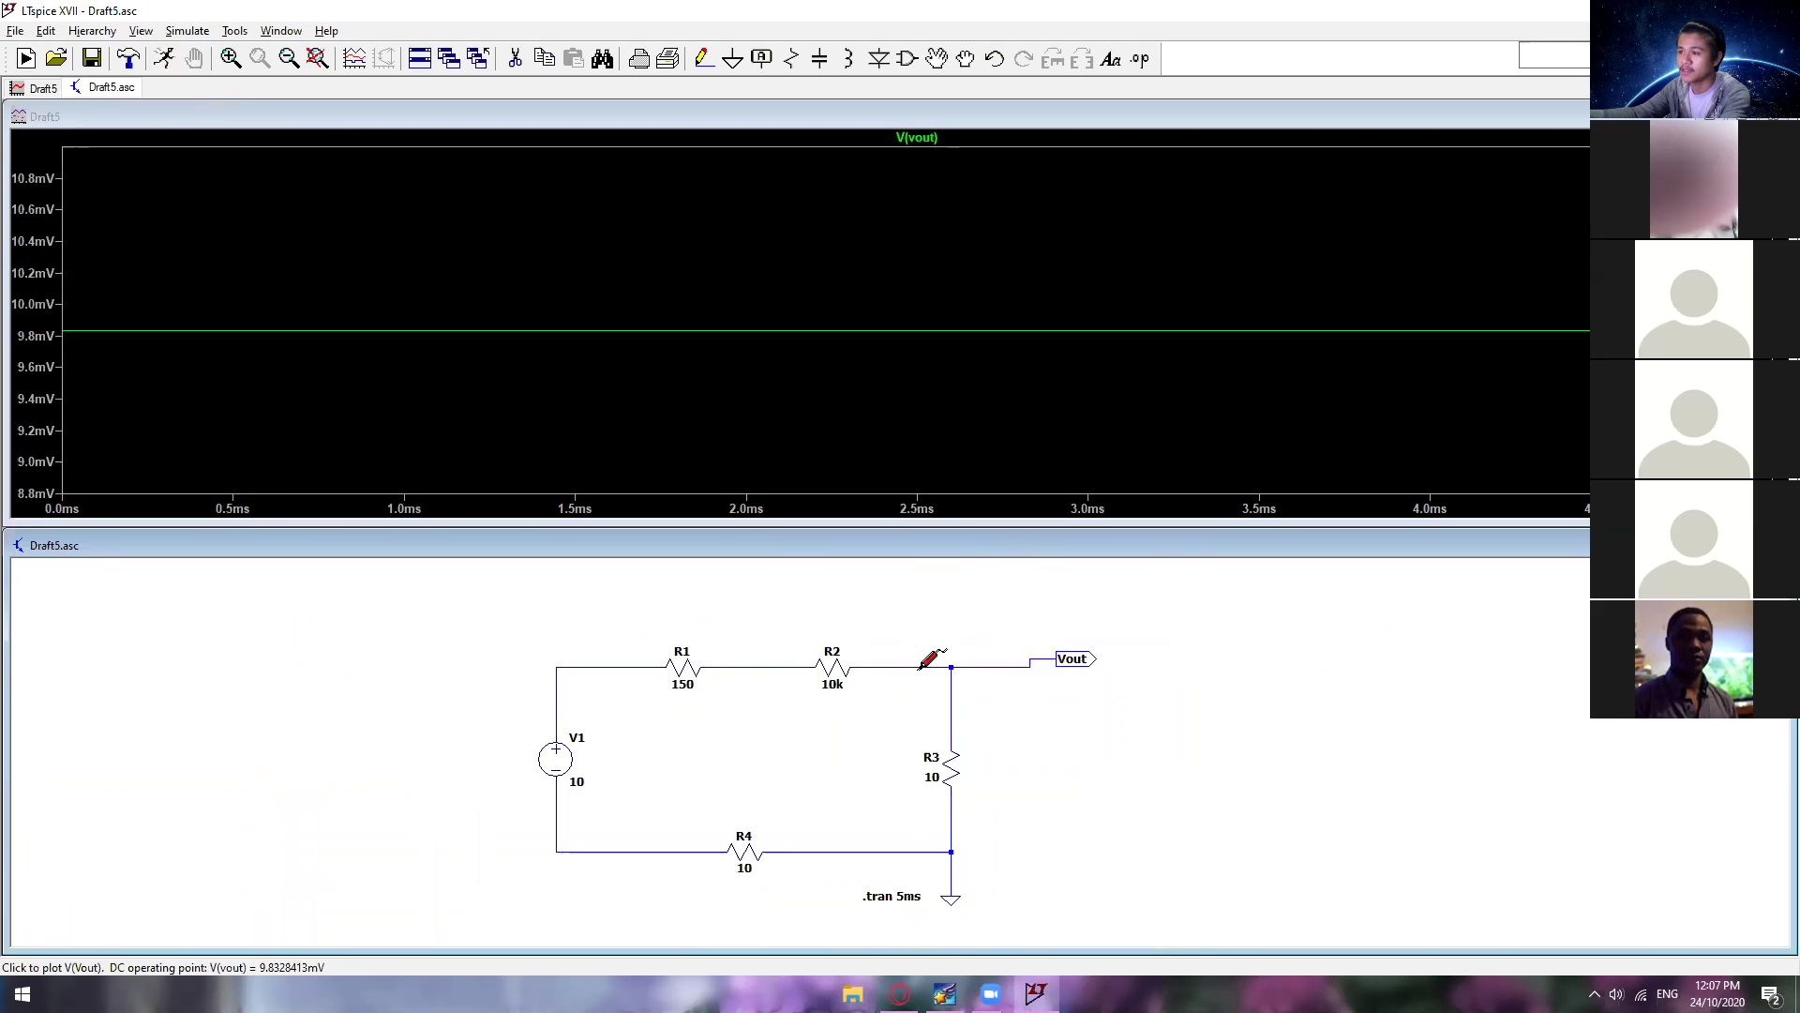
pyautogui.click(746, 666)
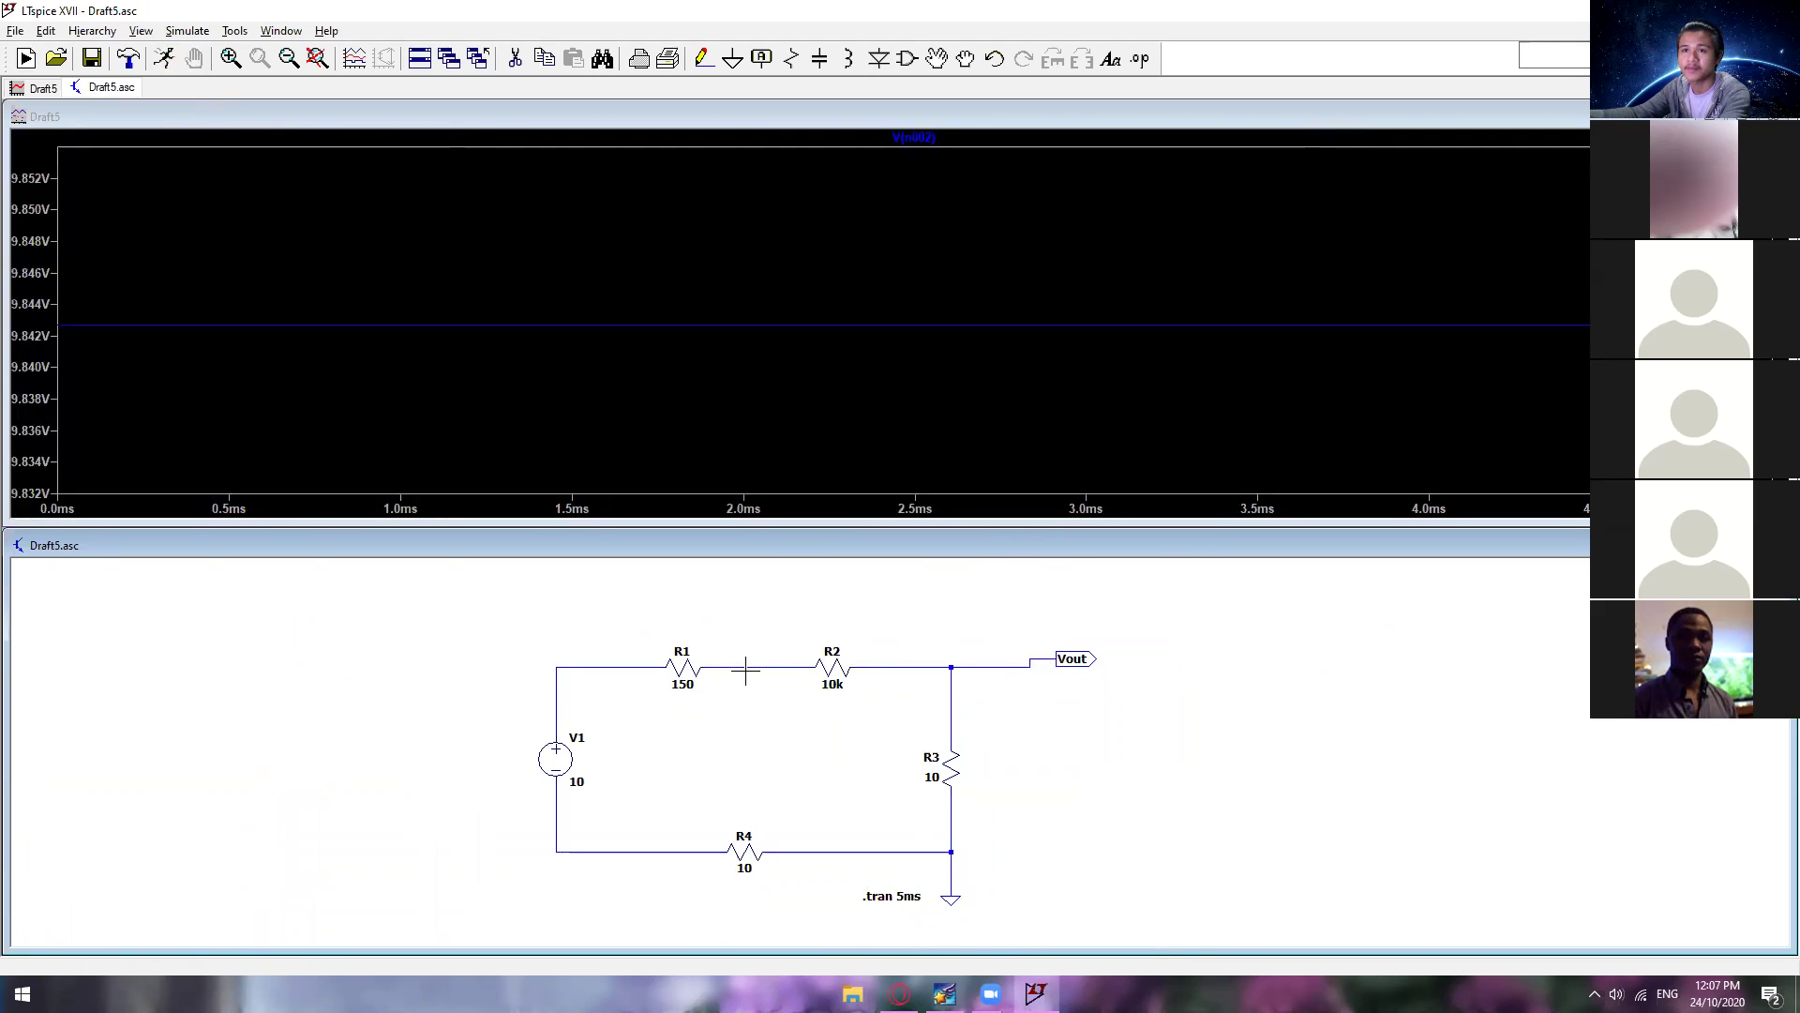
pyautogui.click(637, 668)
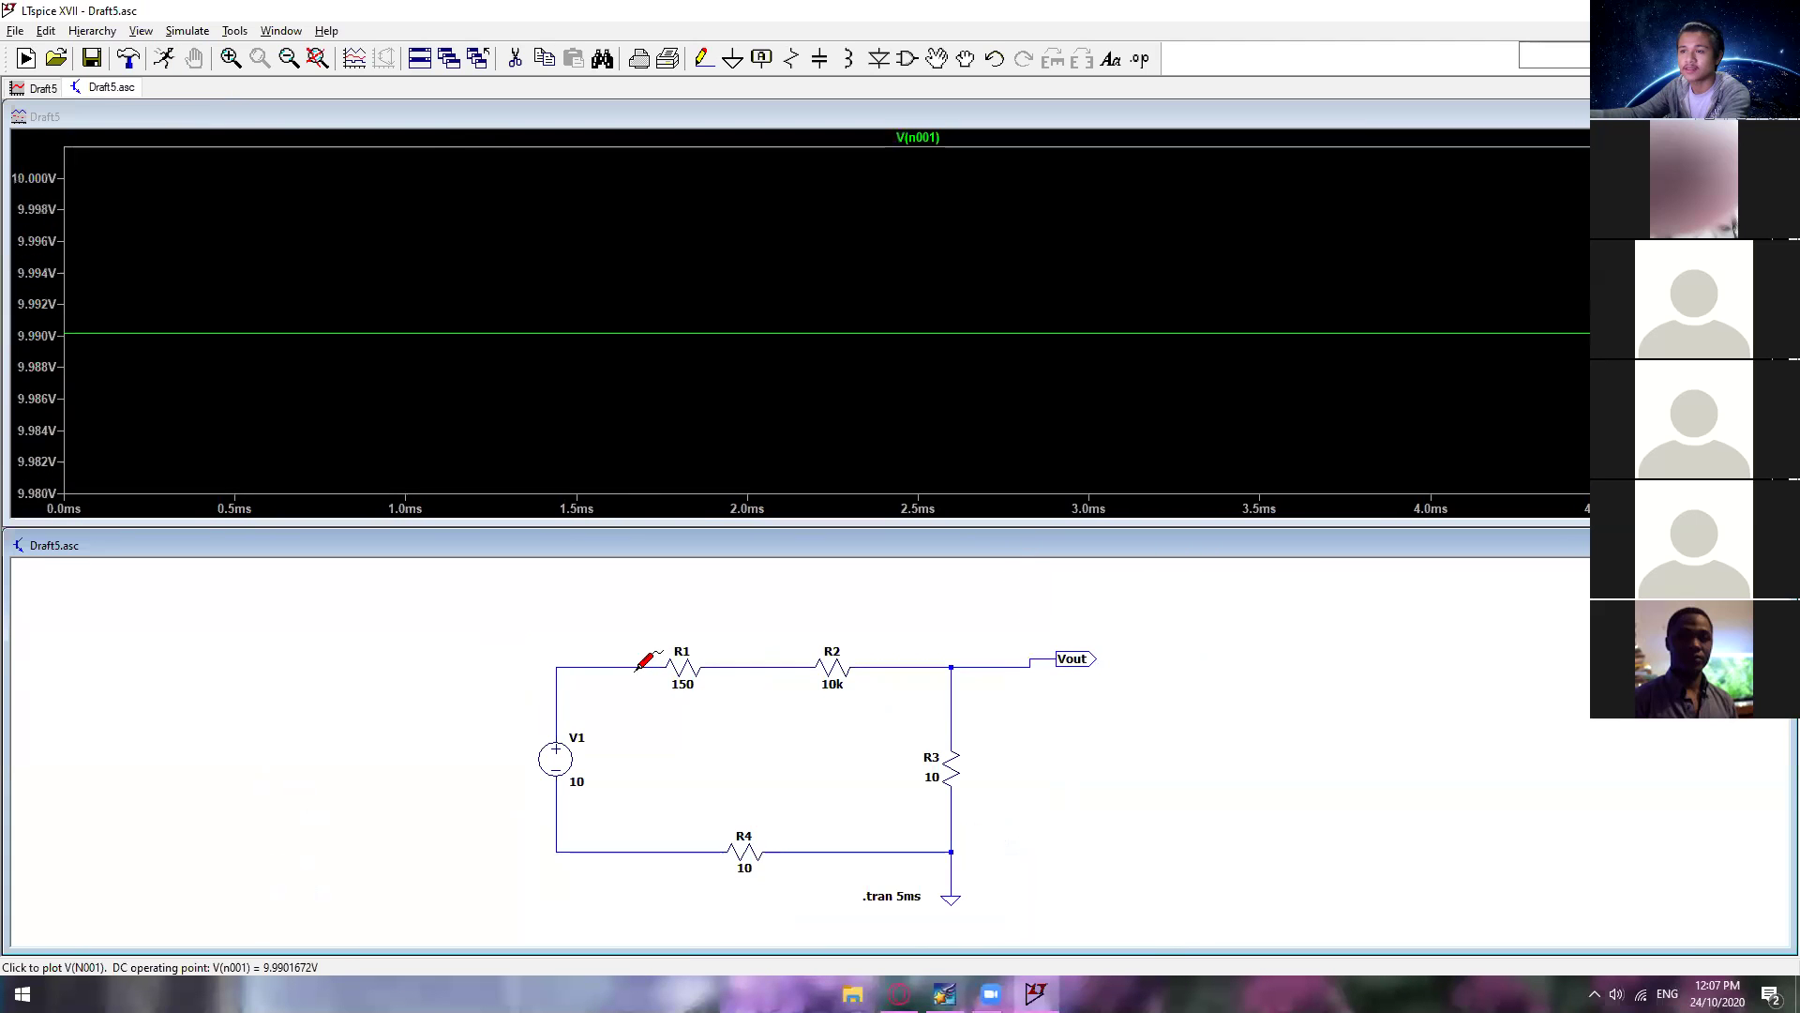
pyautogui.click(717, 667)
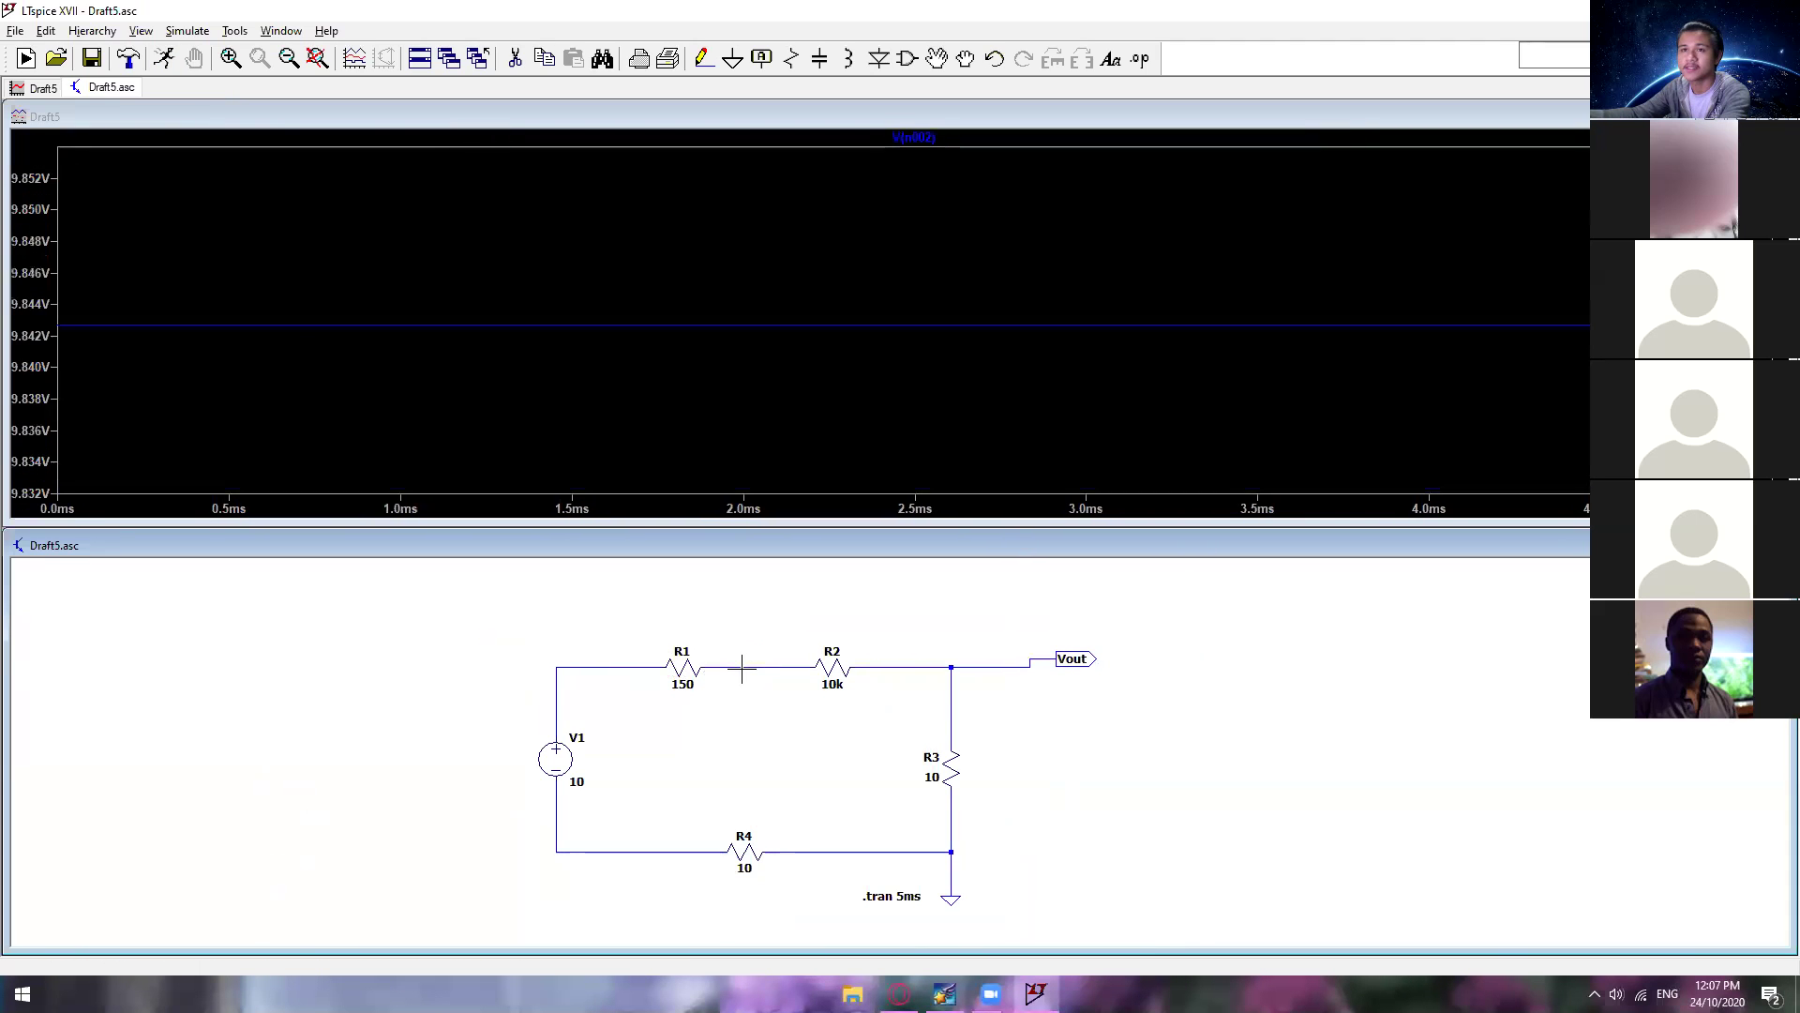
pyautogui.click(922, 666)
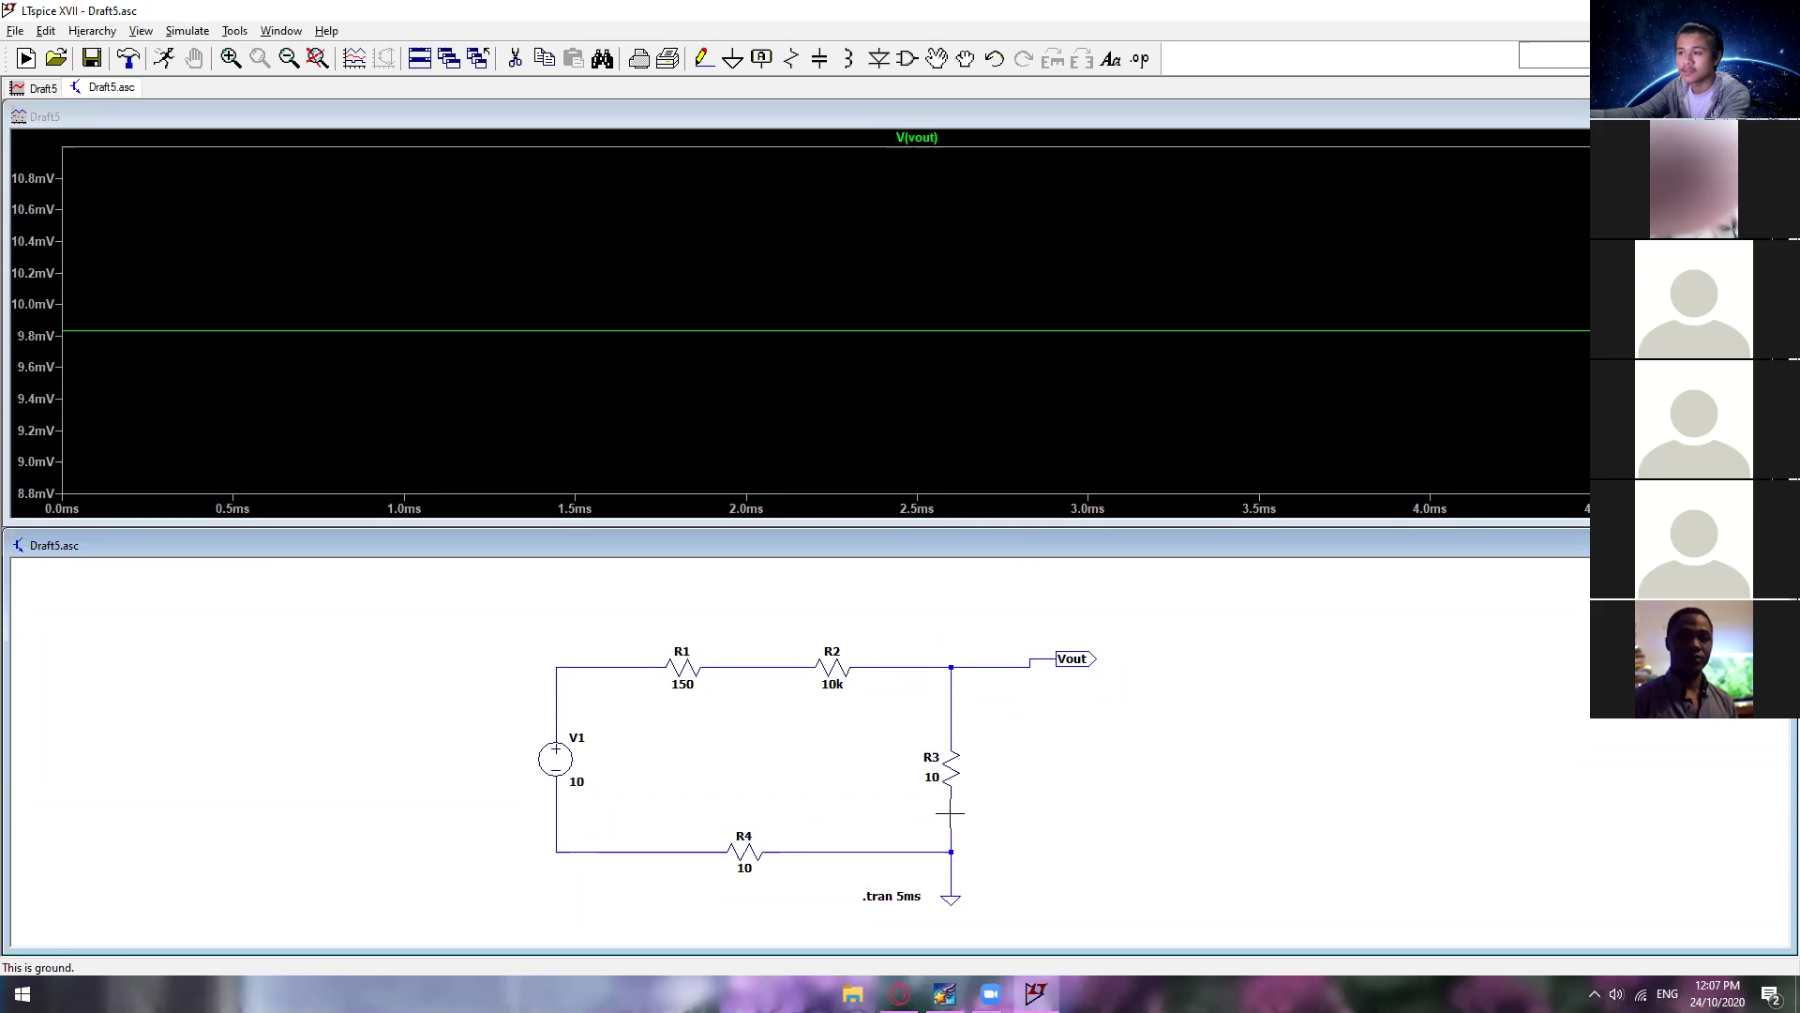
pyautogui.click(951, 813)
pyautogui.click(668, 850)
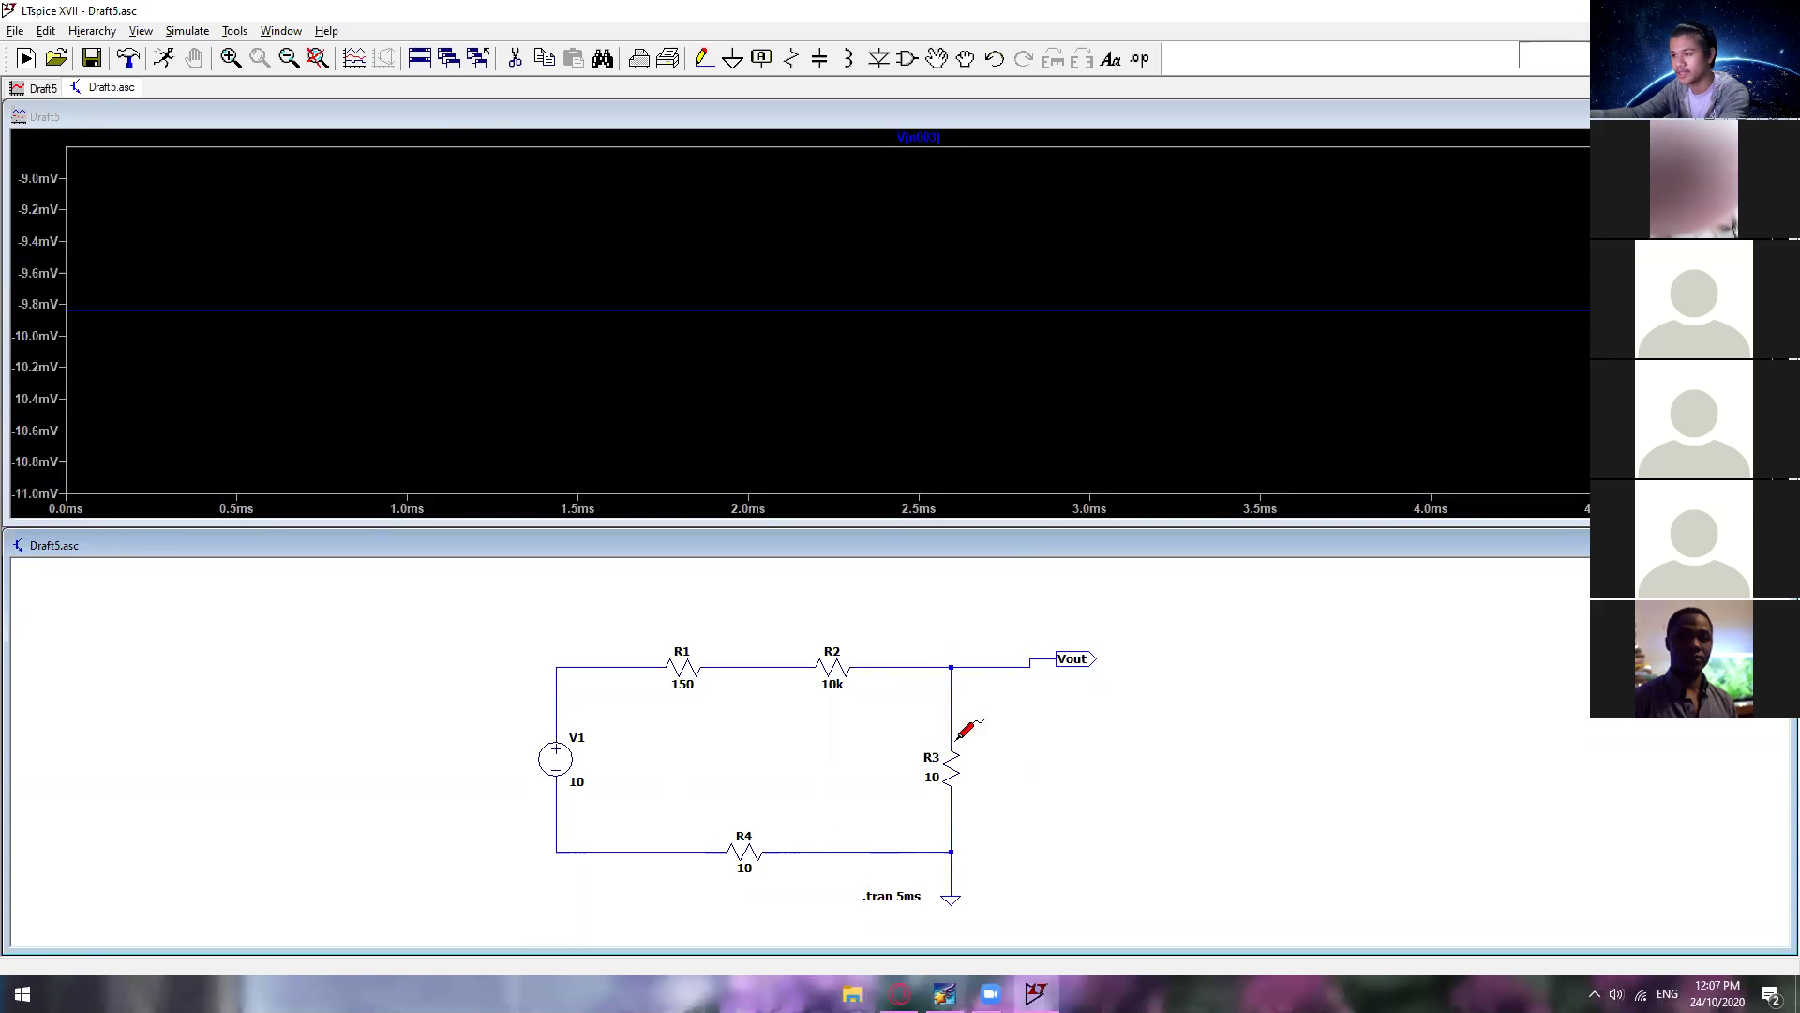
# Step: Plot the wire currents next to R2, R4 and R3 to compare the current around the loop
pyautogui.click(929, 667)
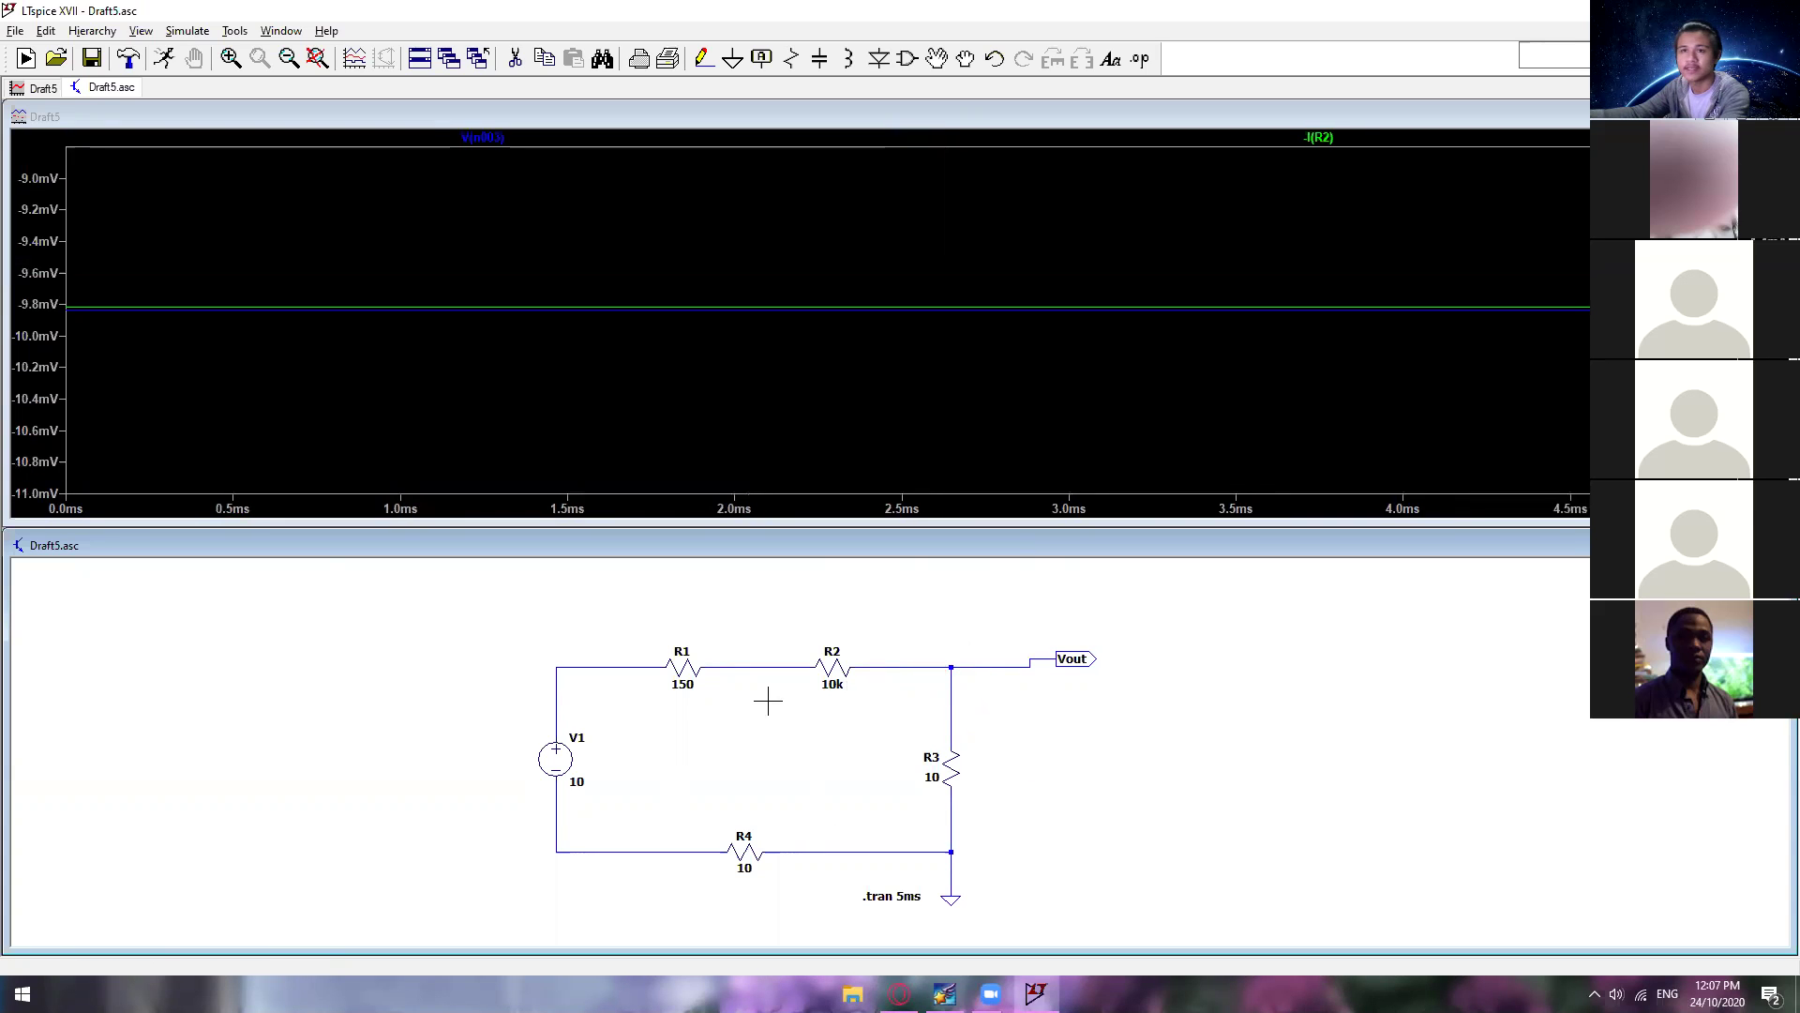
pyautogui.click(886, 667)
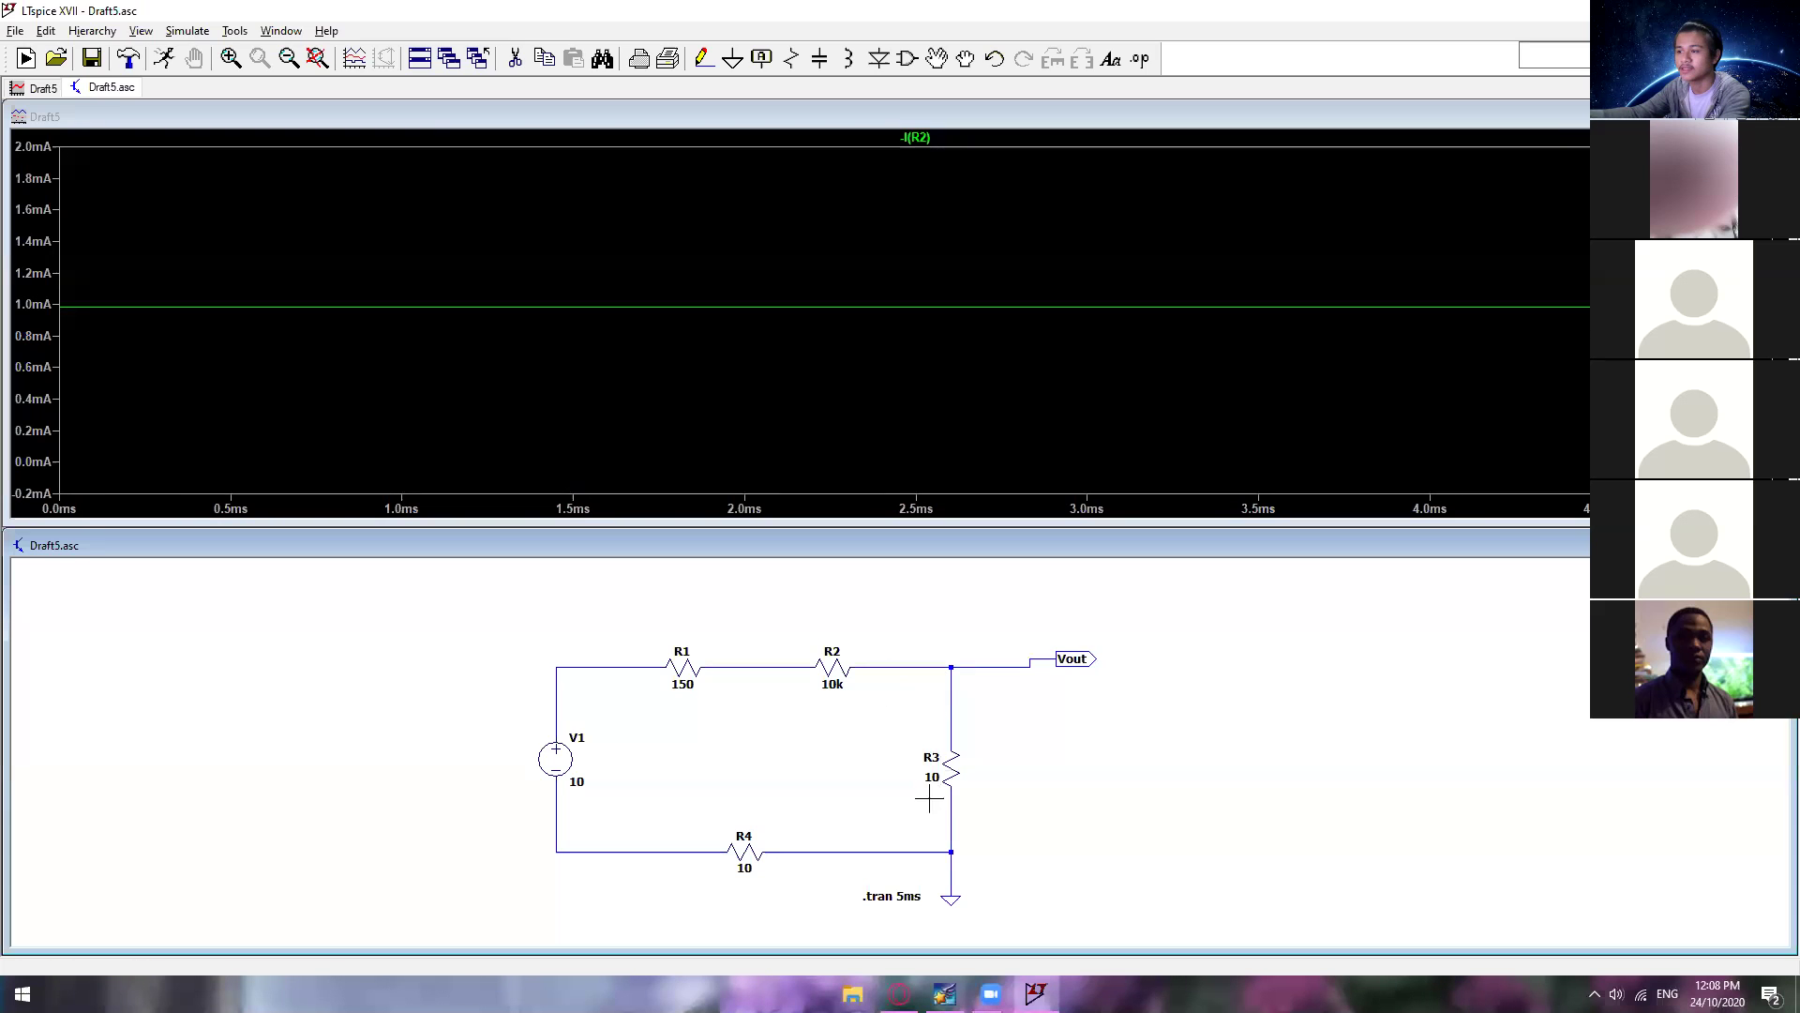
pyautogui.click(847, 849)
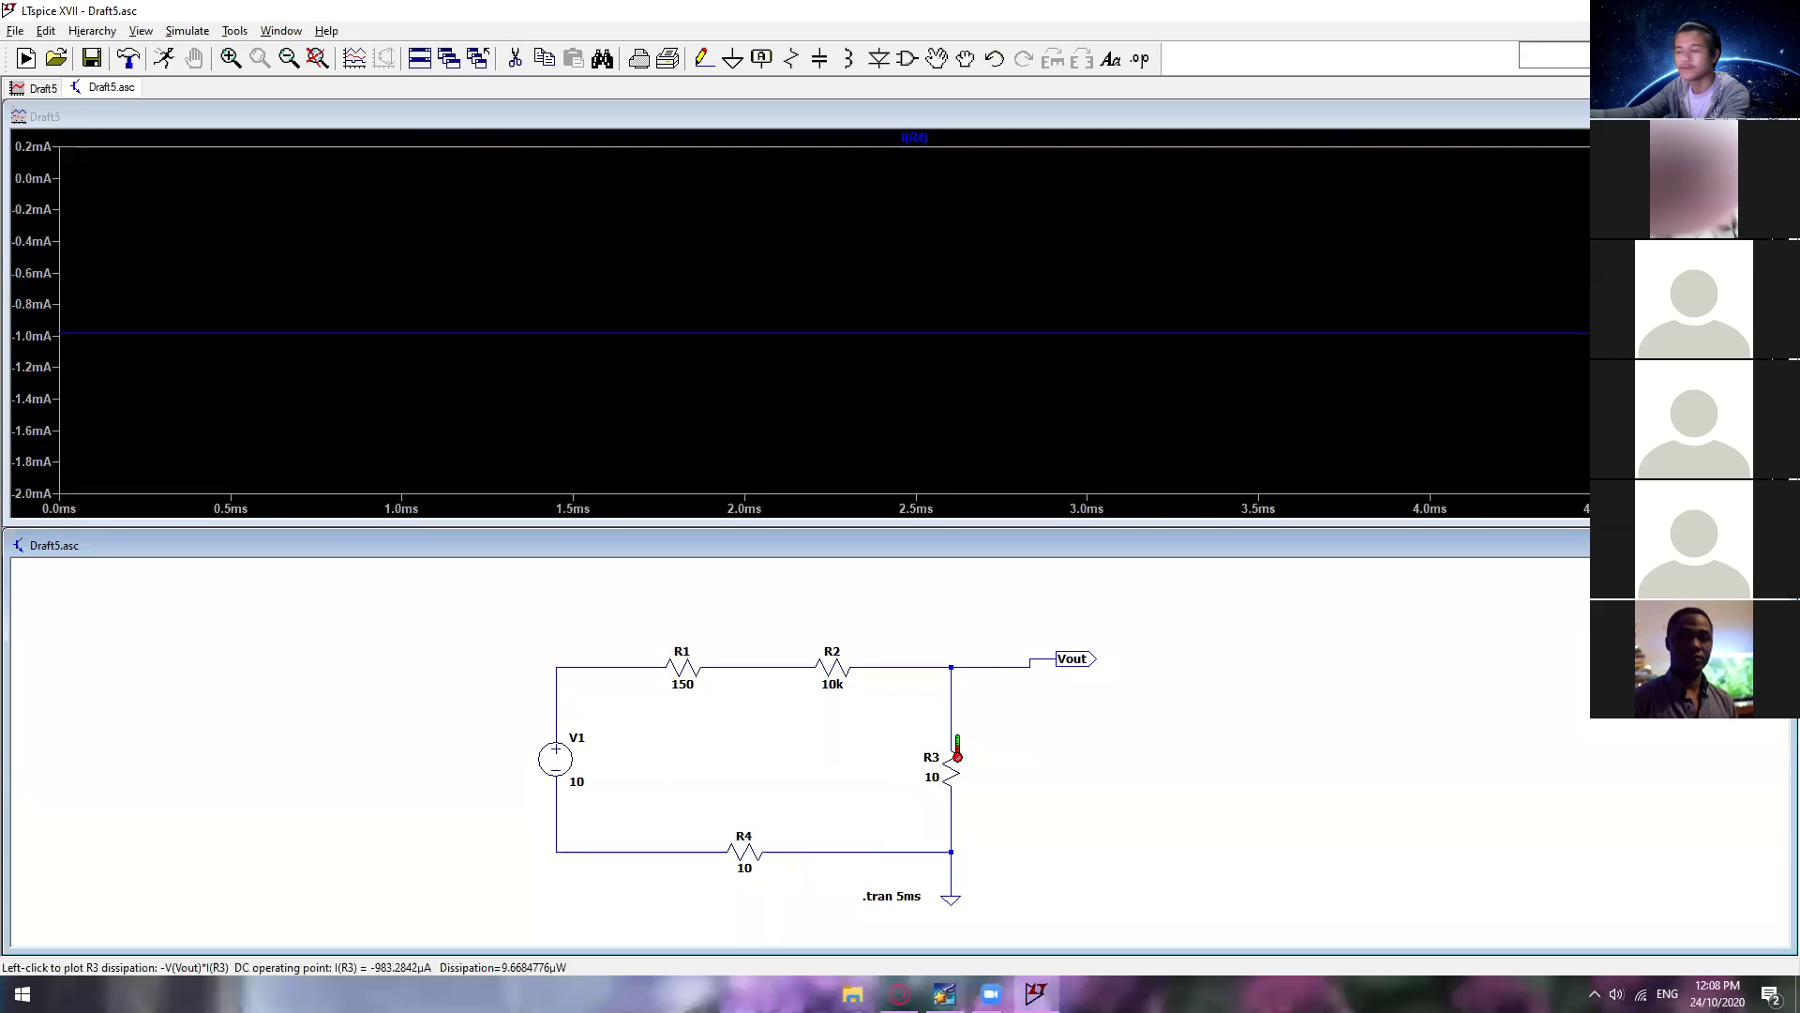
pyautogui.click(952, 727)
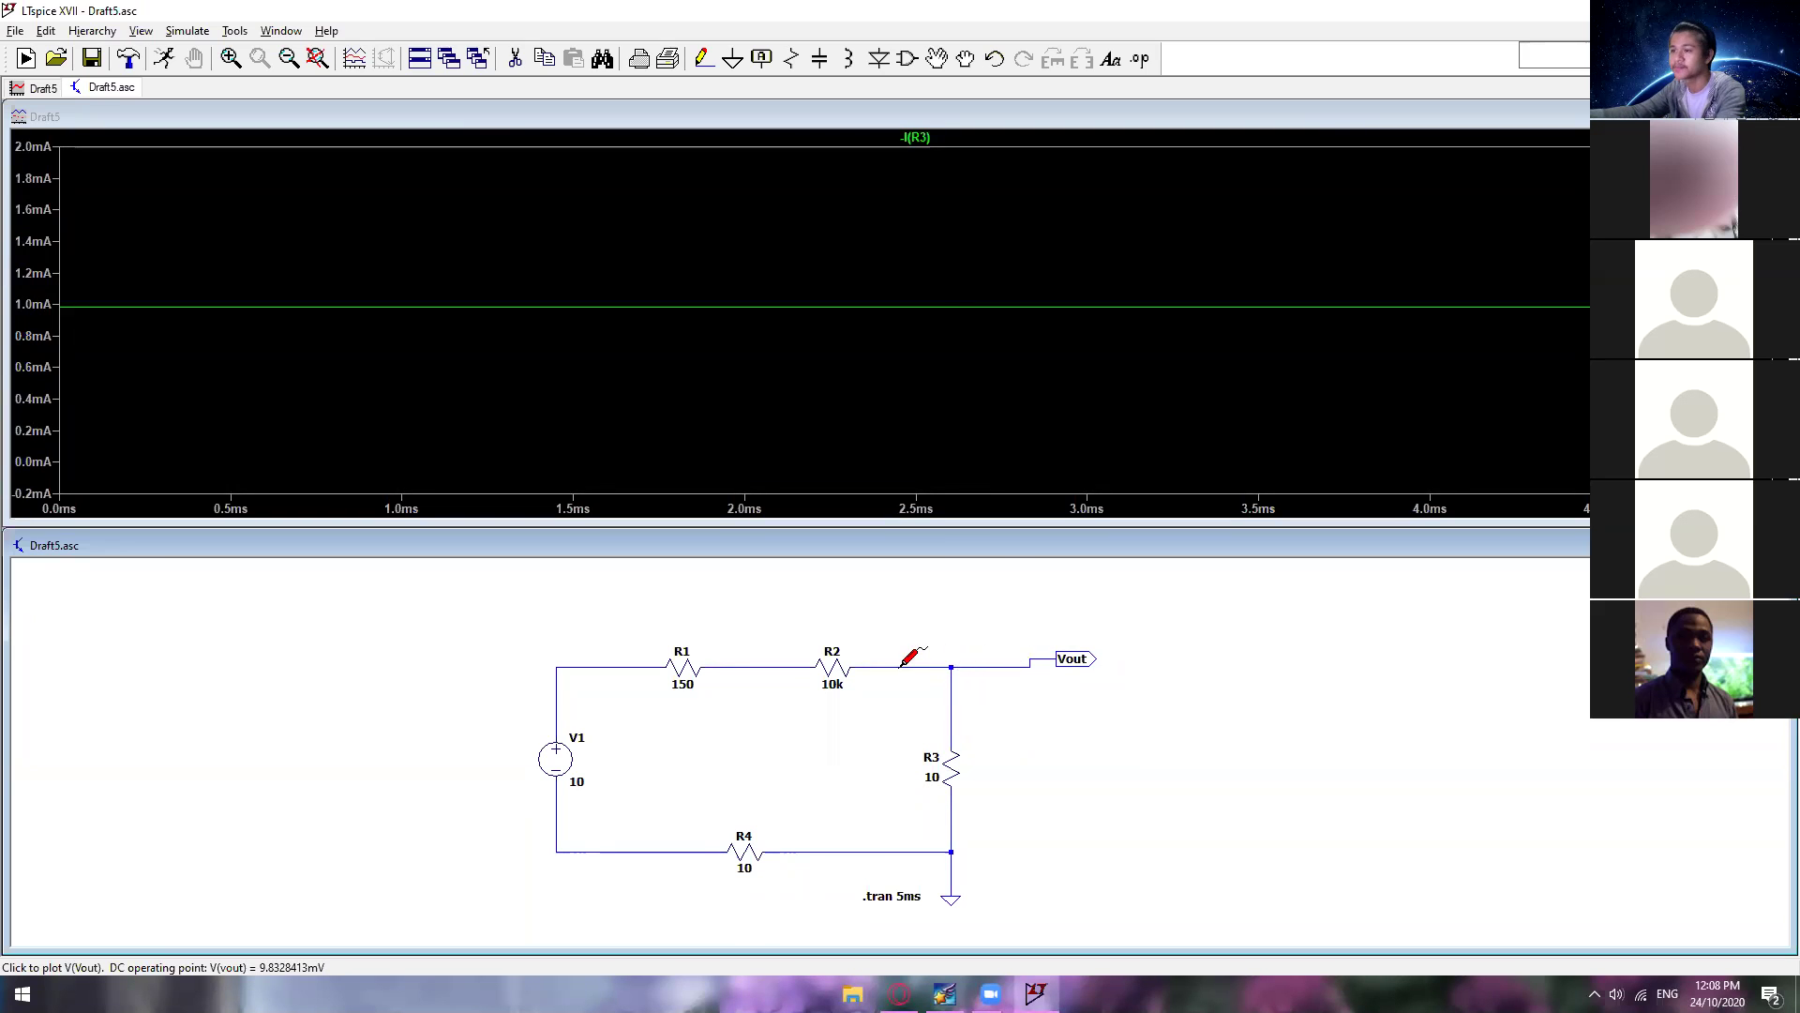
pyautogui.scroll(-3, 964, 736)
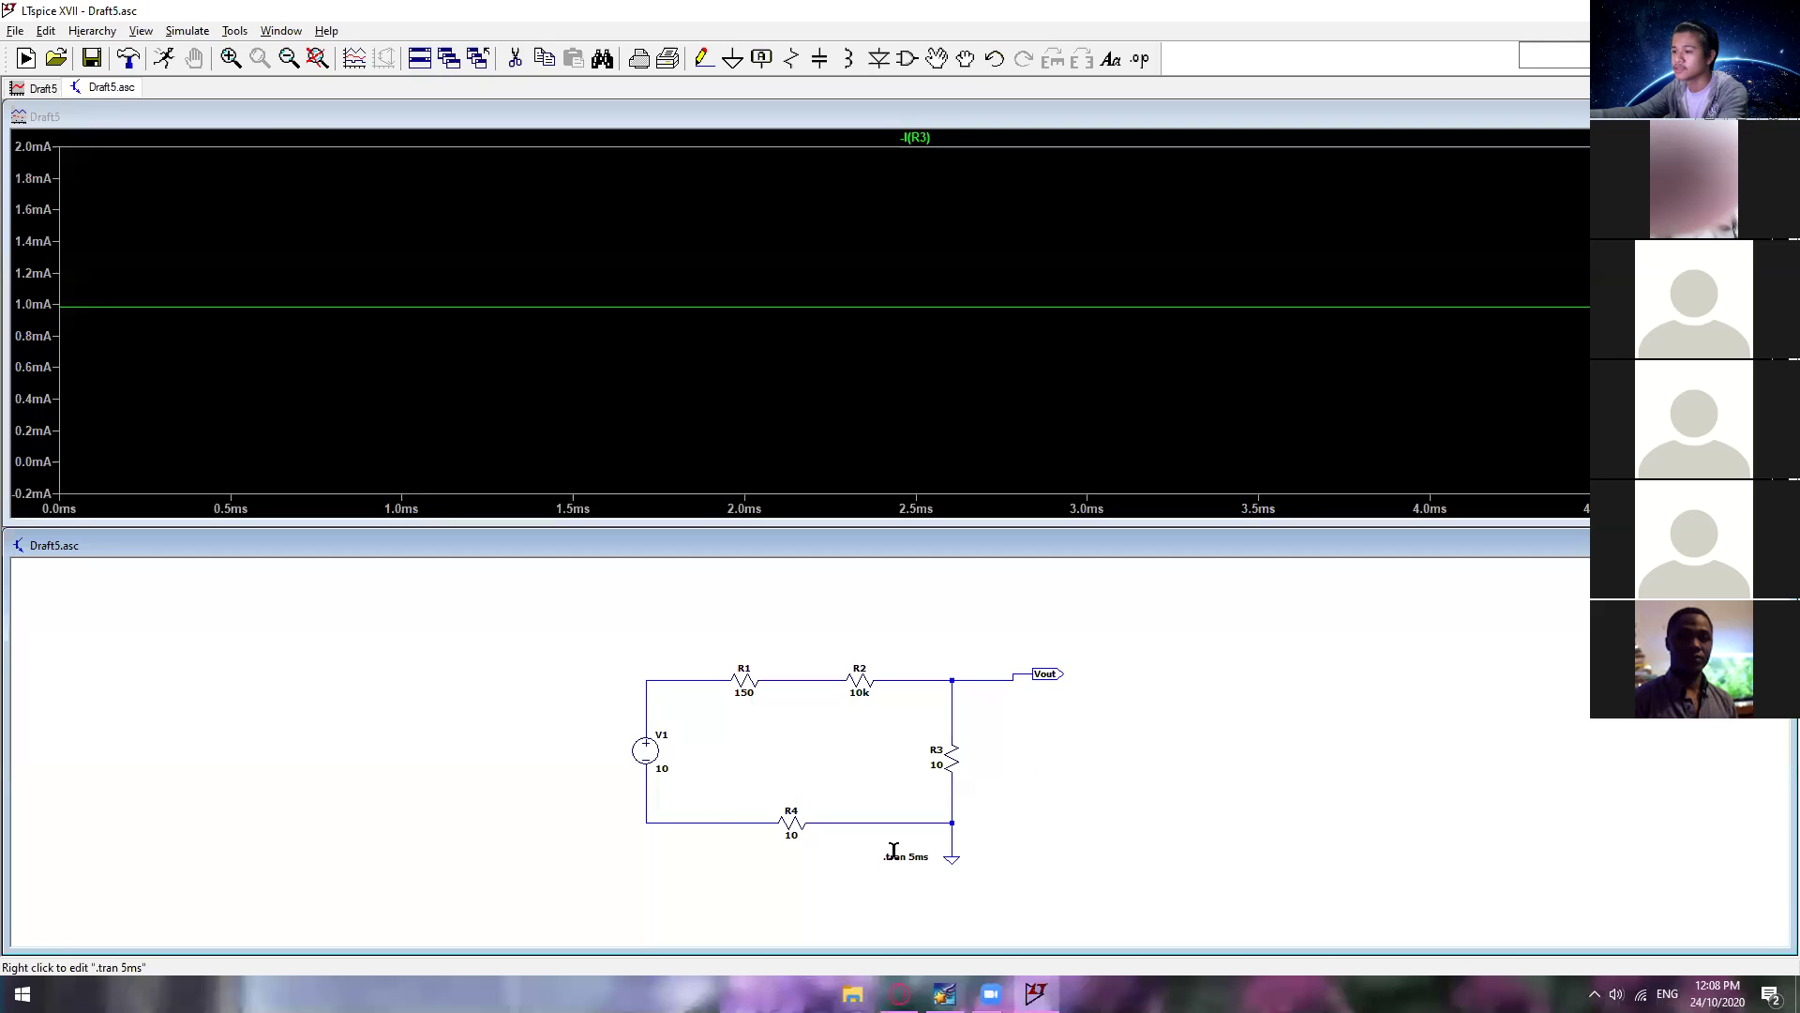
pyautogui.scroll(-1, 887, 844)
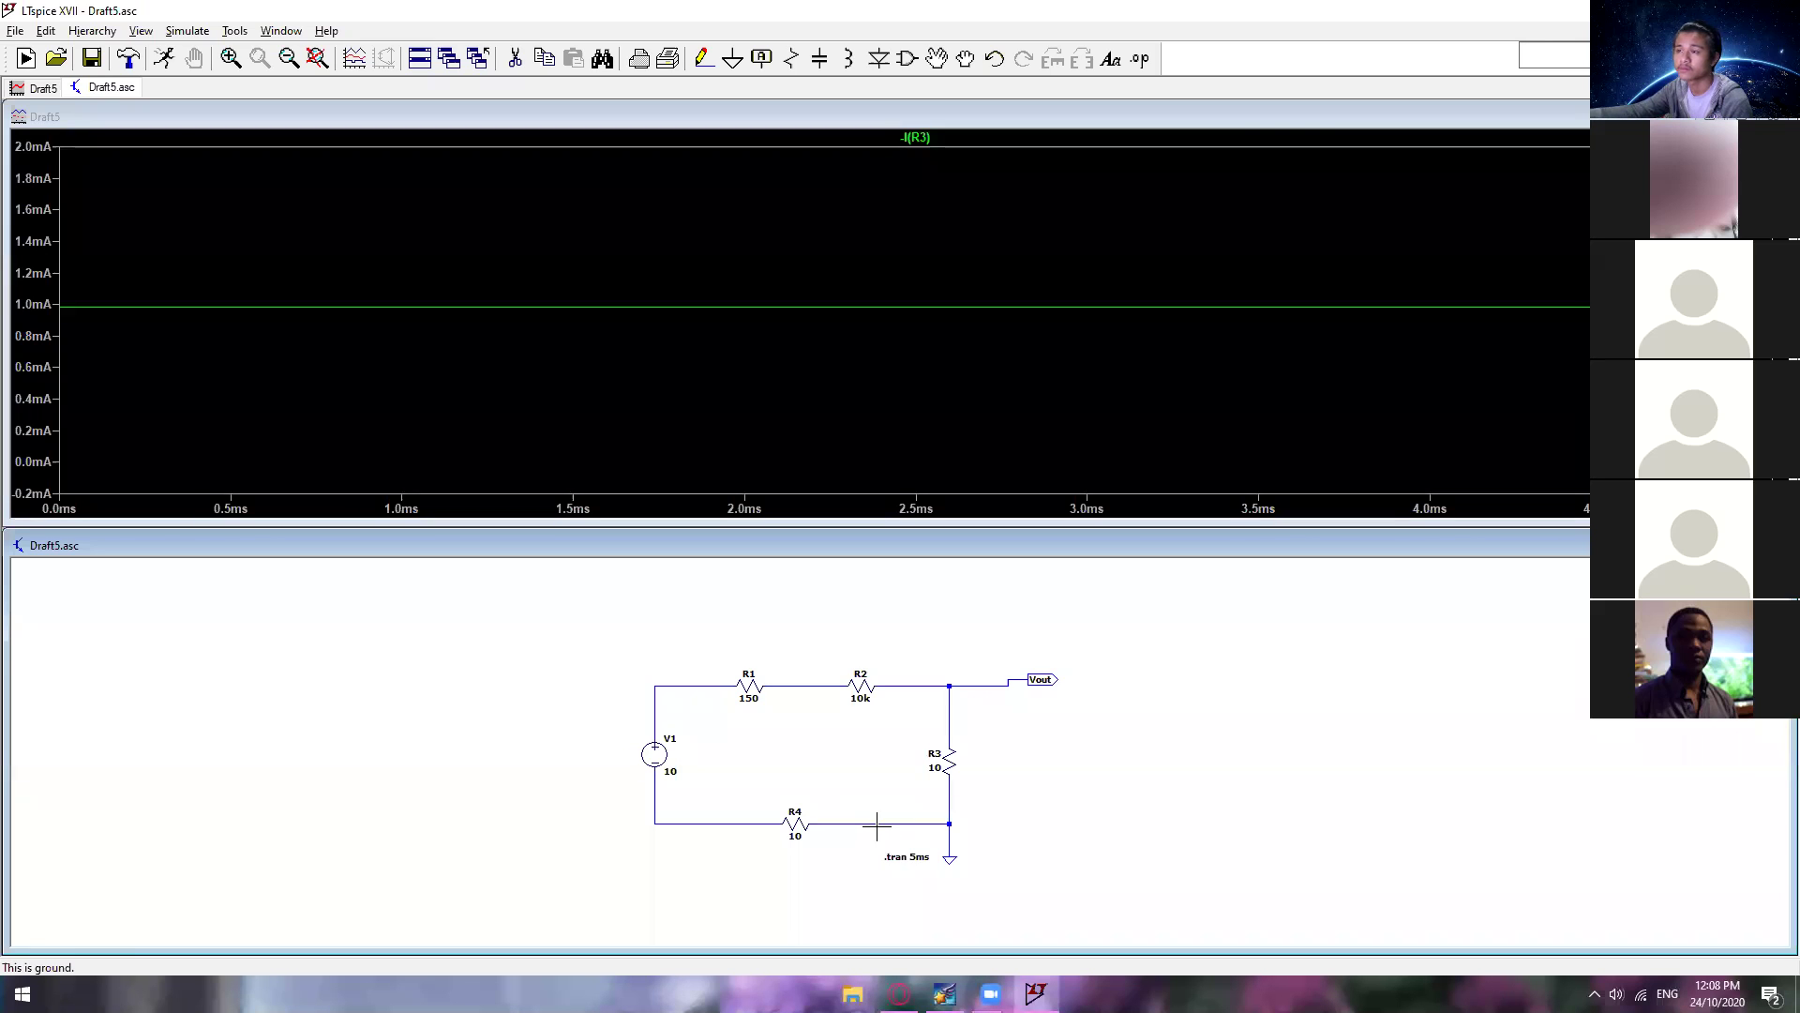
pyautogui.click(1073, 345)
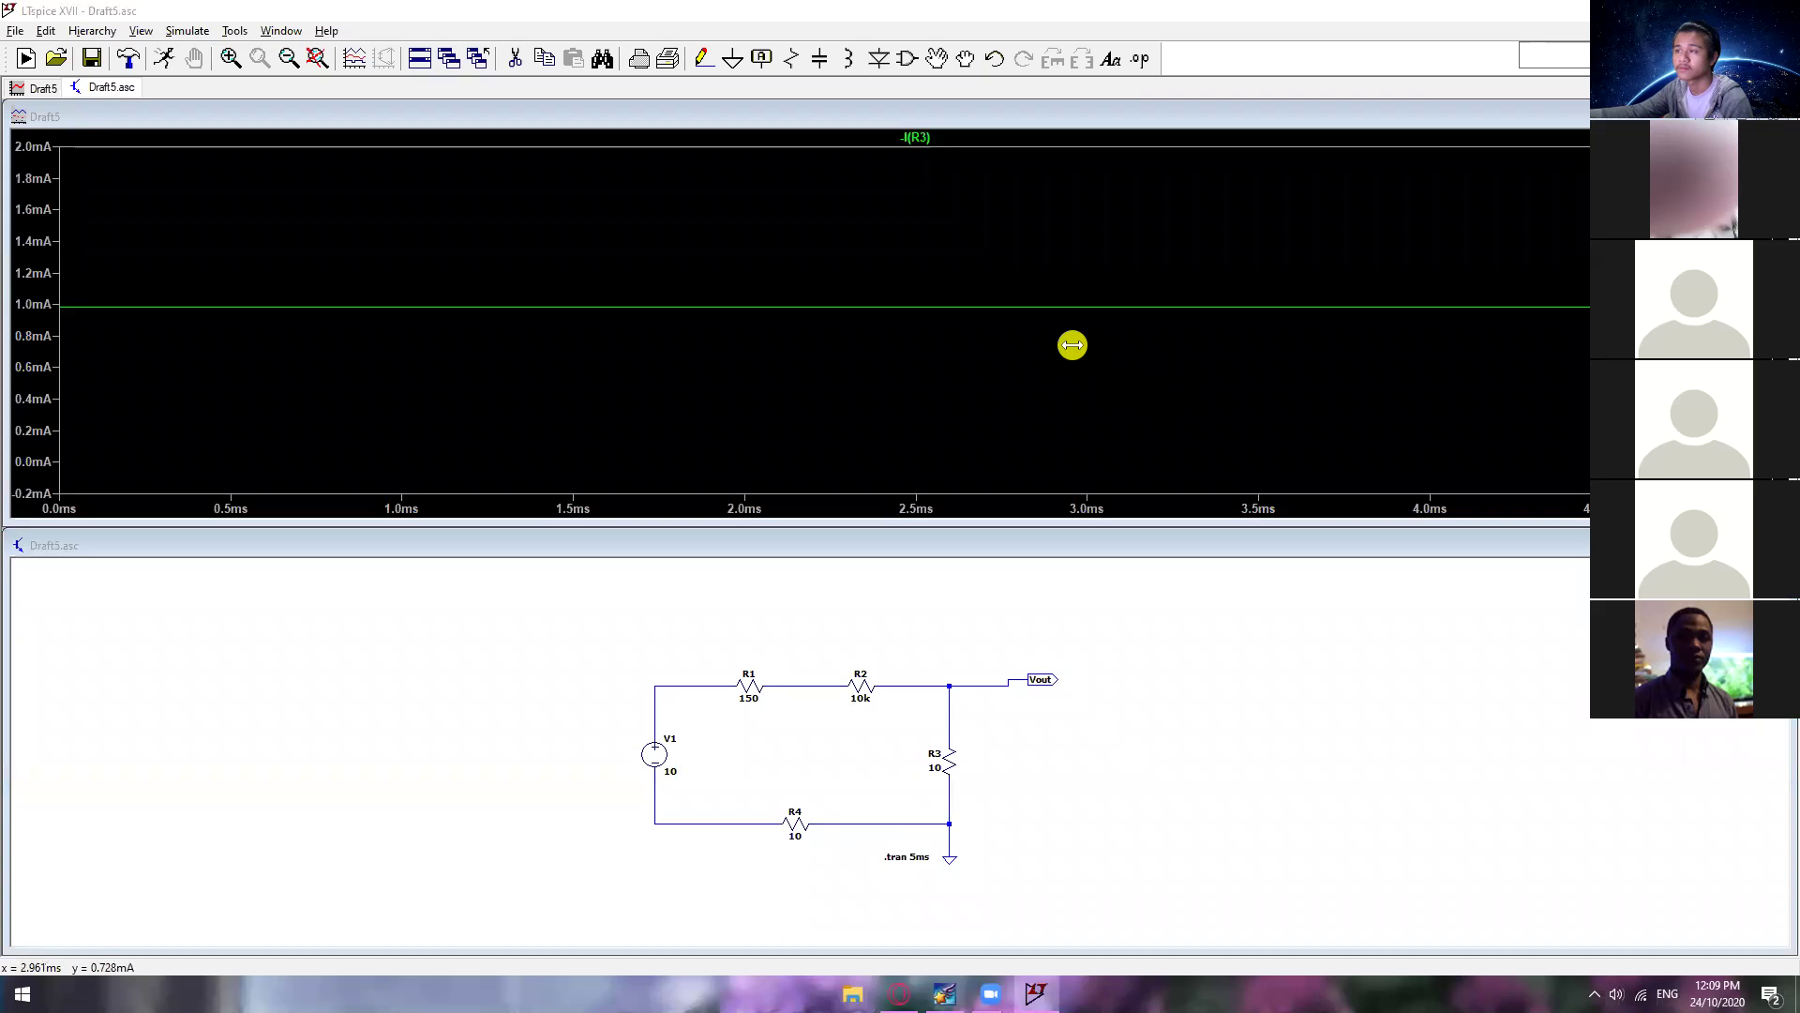